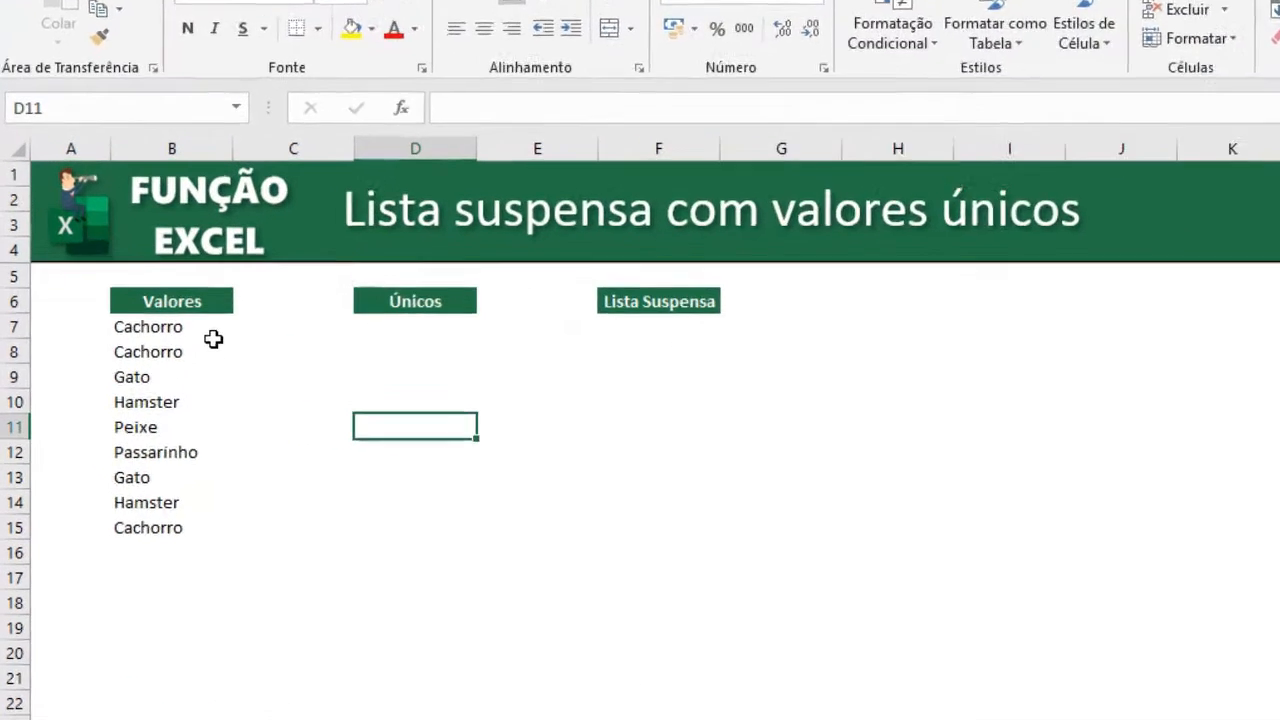
Examine the Valores list and the empty Únicos and Lista Suspensa columns.
left_click_drag(168, 357, 161, 496)
left_click_drag(285, 525, 285, 552)
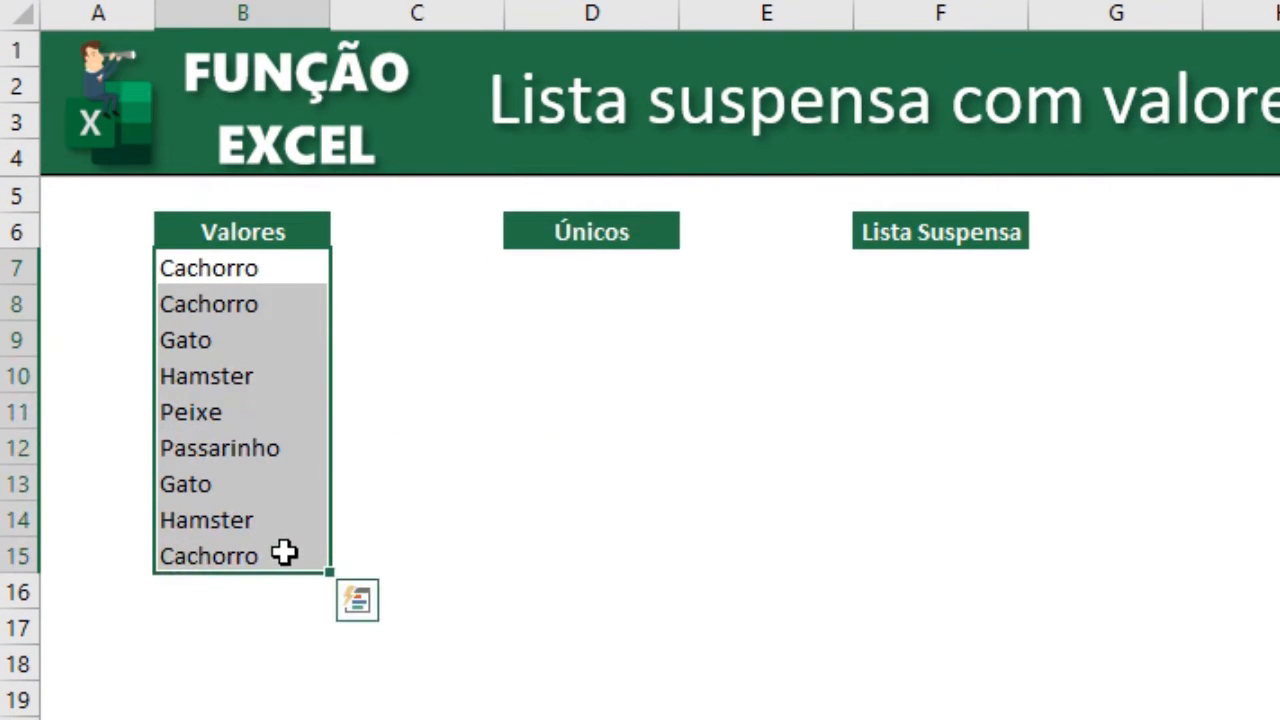
left_click(285, 552)
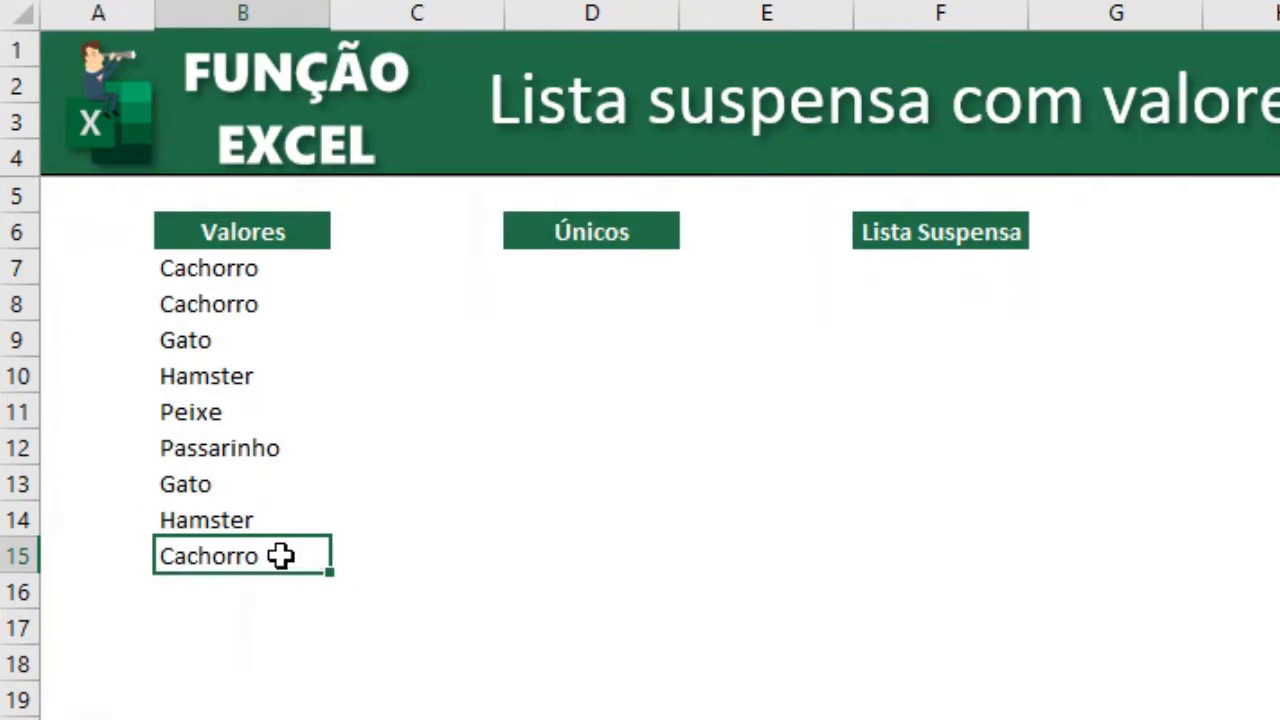
left_click_drag(263, 303, 263, 268, "ctrl")
left_click(245, 336)
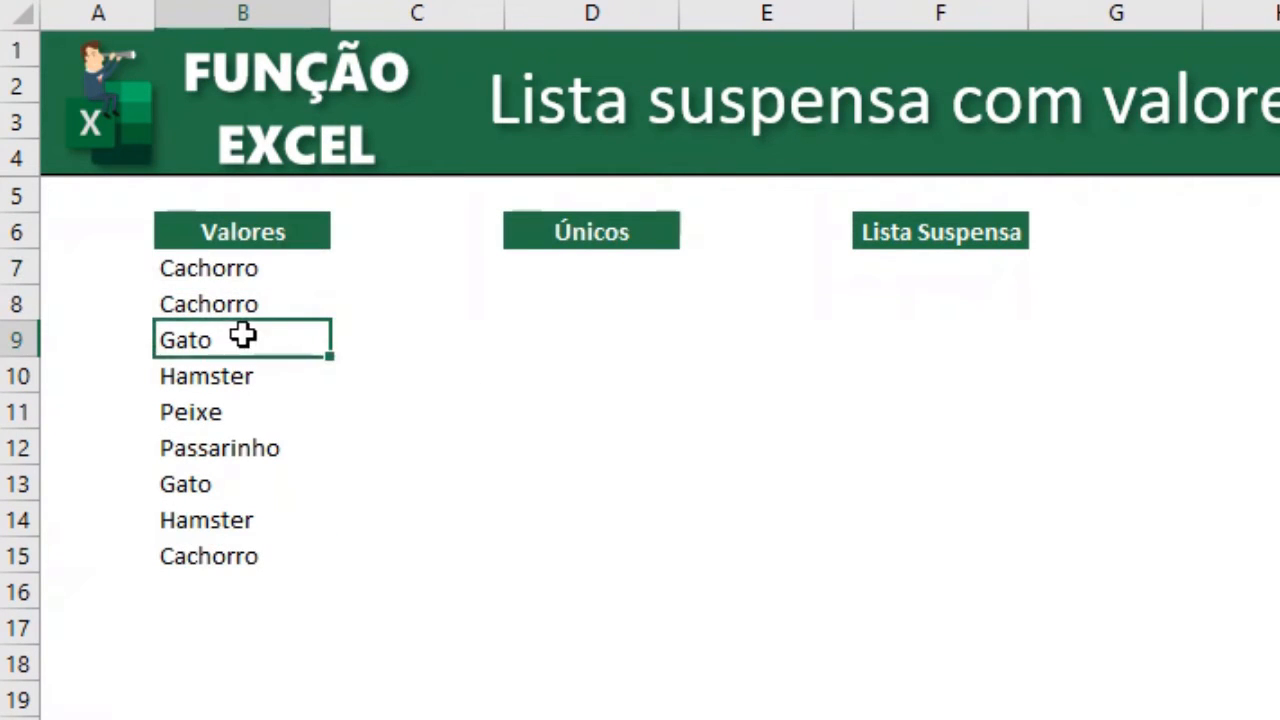
left_click(251, 492, "ctrl")
left_click(237, 526)
left_click(260, 378, "ctrl")
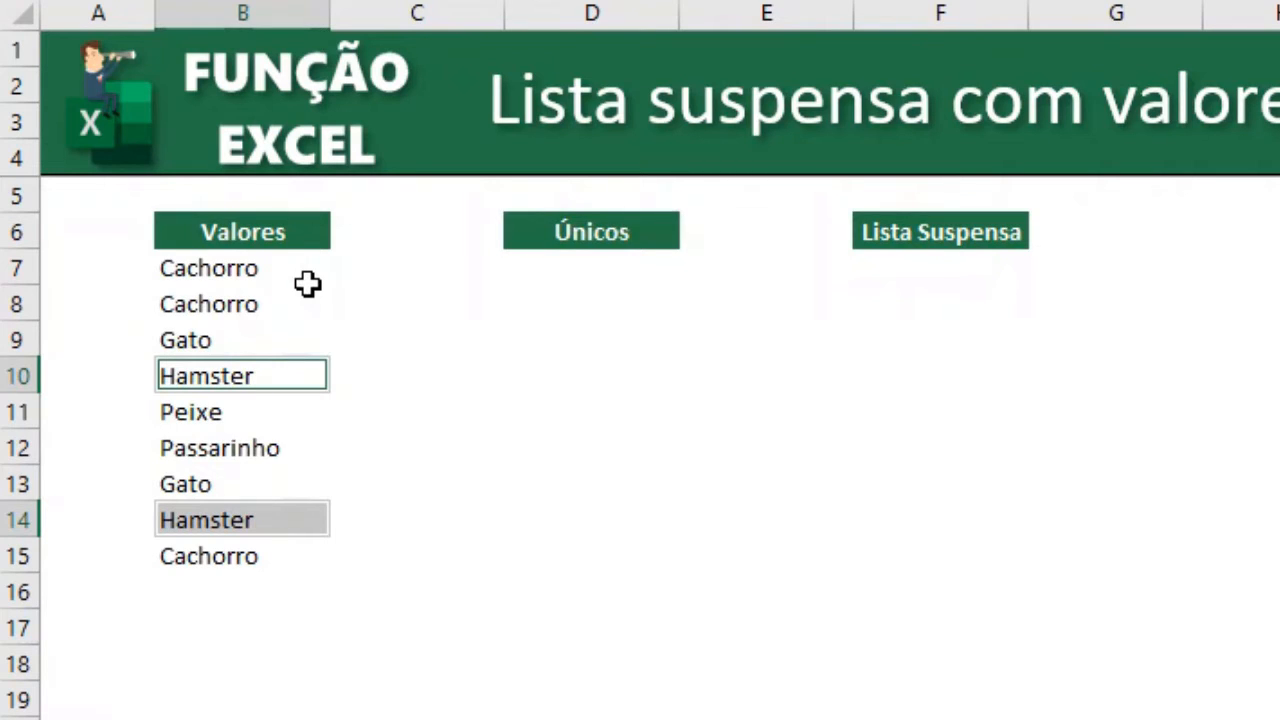
left_click(429, 336)
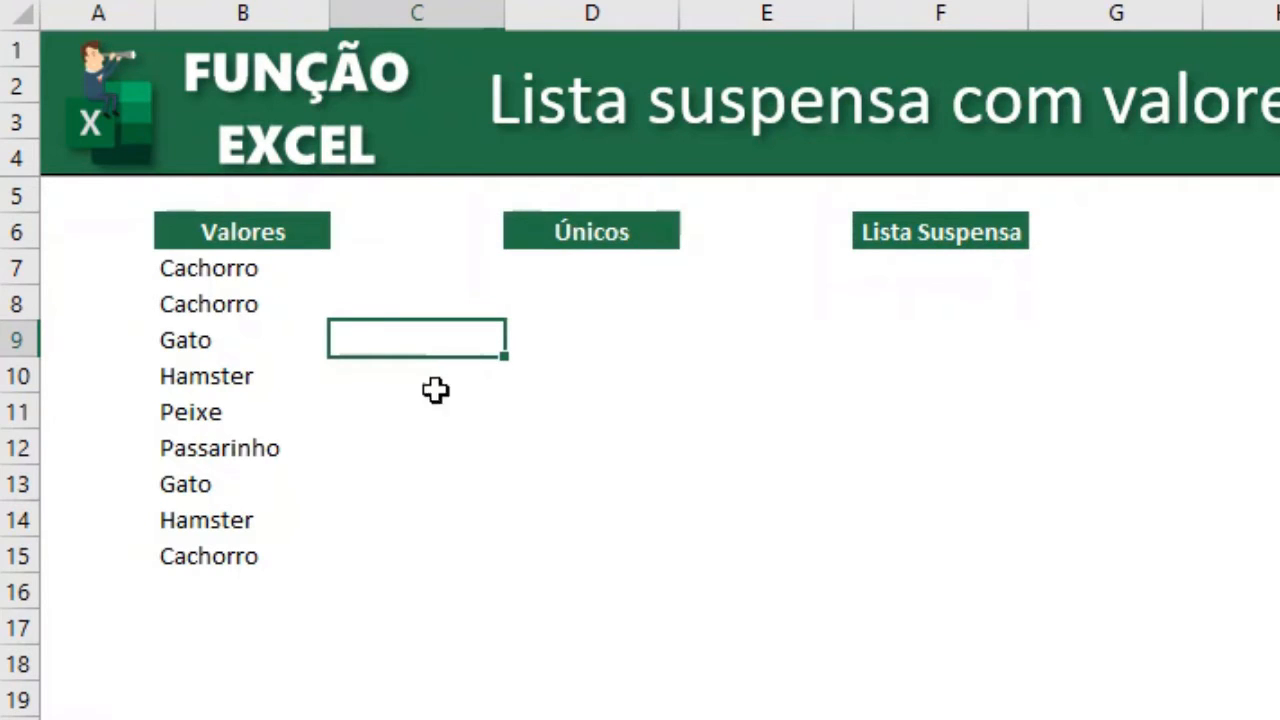
left_click_drag(289, 269, 251, 553)
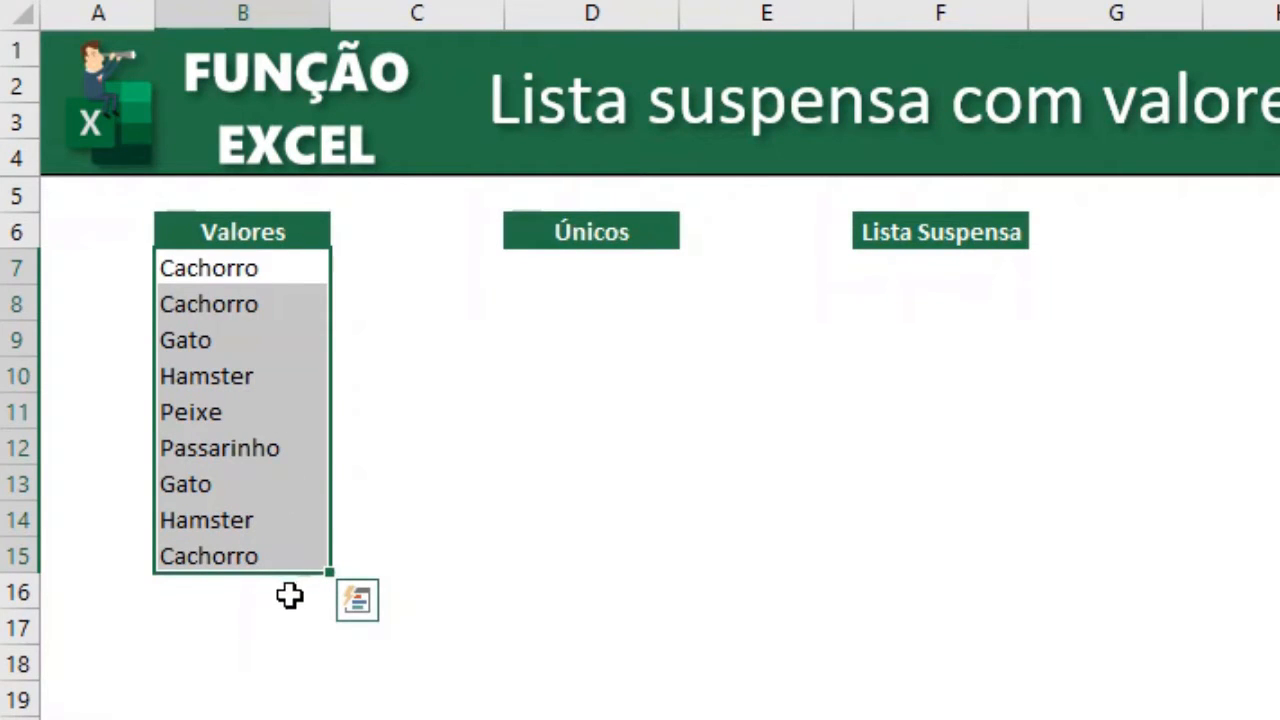
left_click_drag(274, 589, 274, 716)
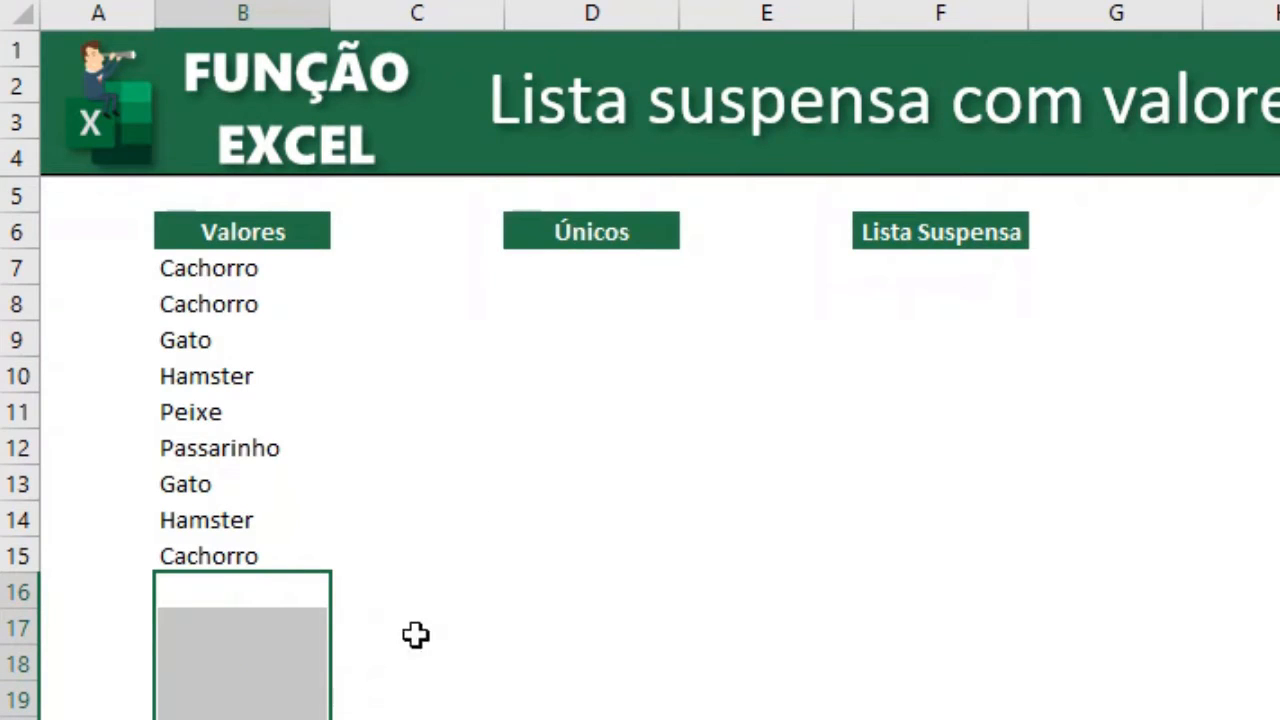
left_click_drag(571, 260, 552, 620)
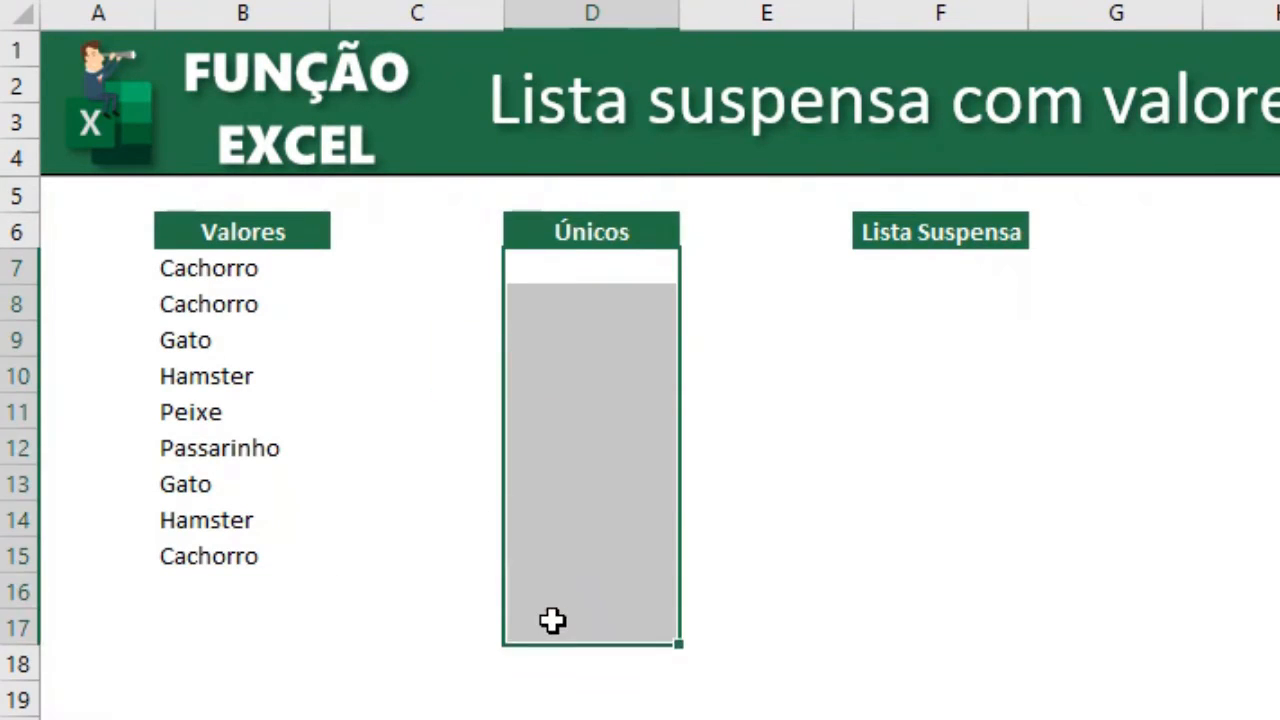
left_click_drag(929, 266, 920, 686)
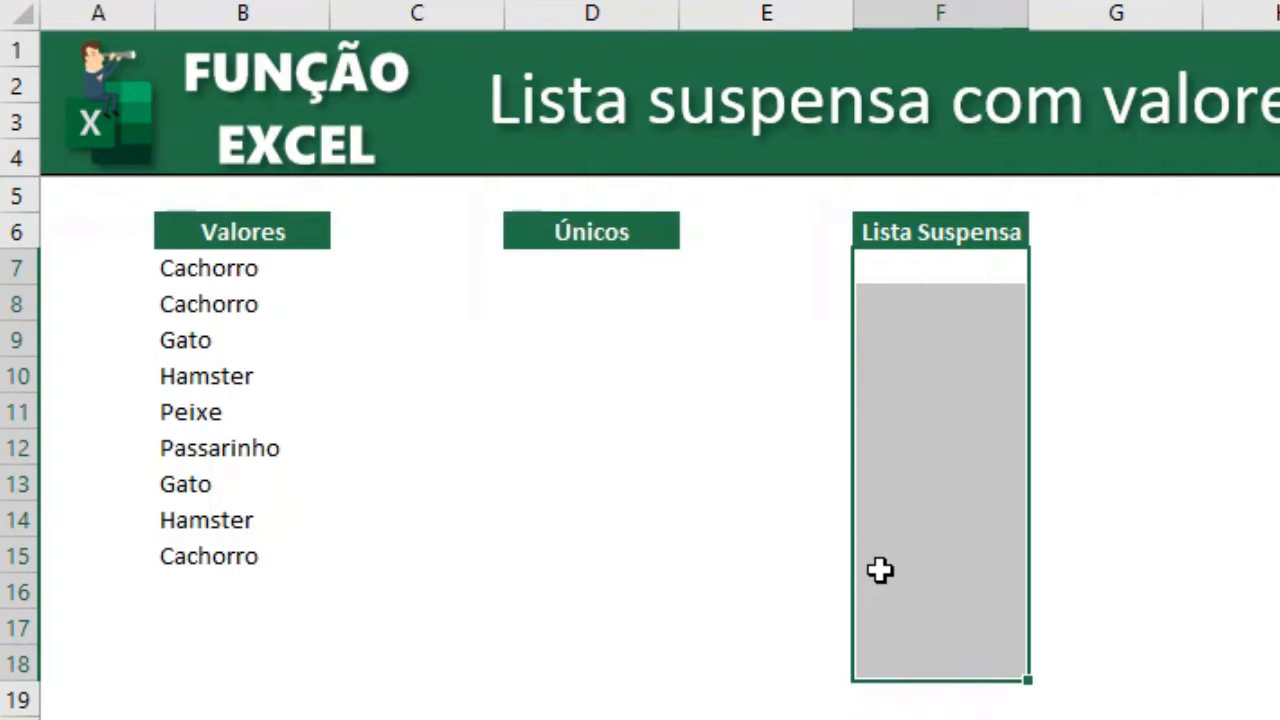
Format the Valores range B6:B15 as a table with headers.
left_click_drag(281, 240, 277, 546)
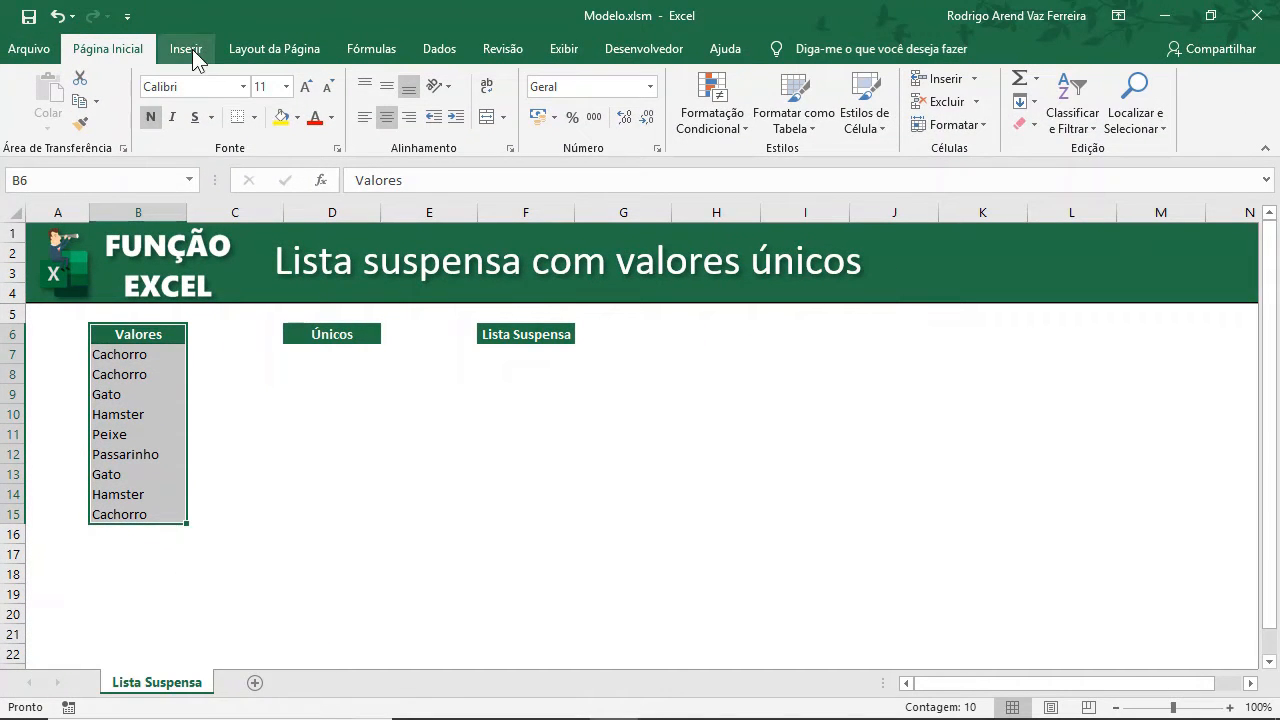
left_click(187, 50)
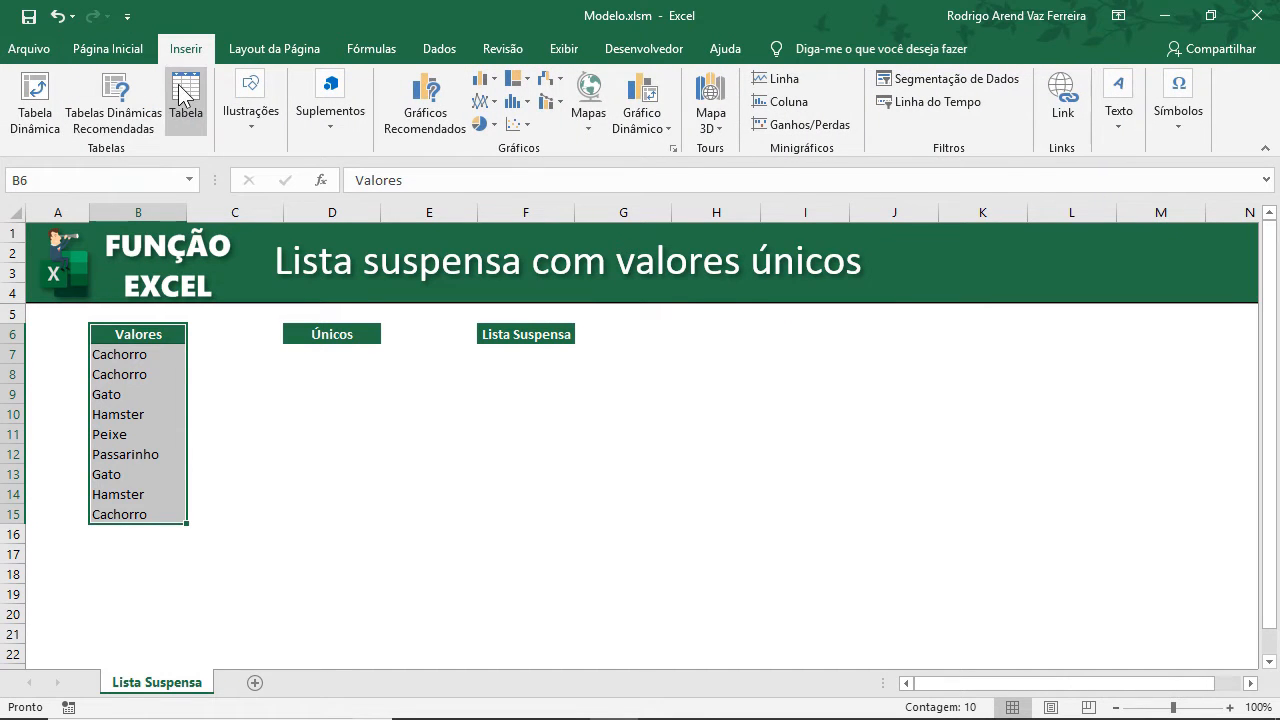
left_click(181, 95)
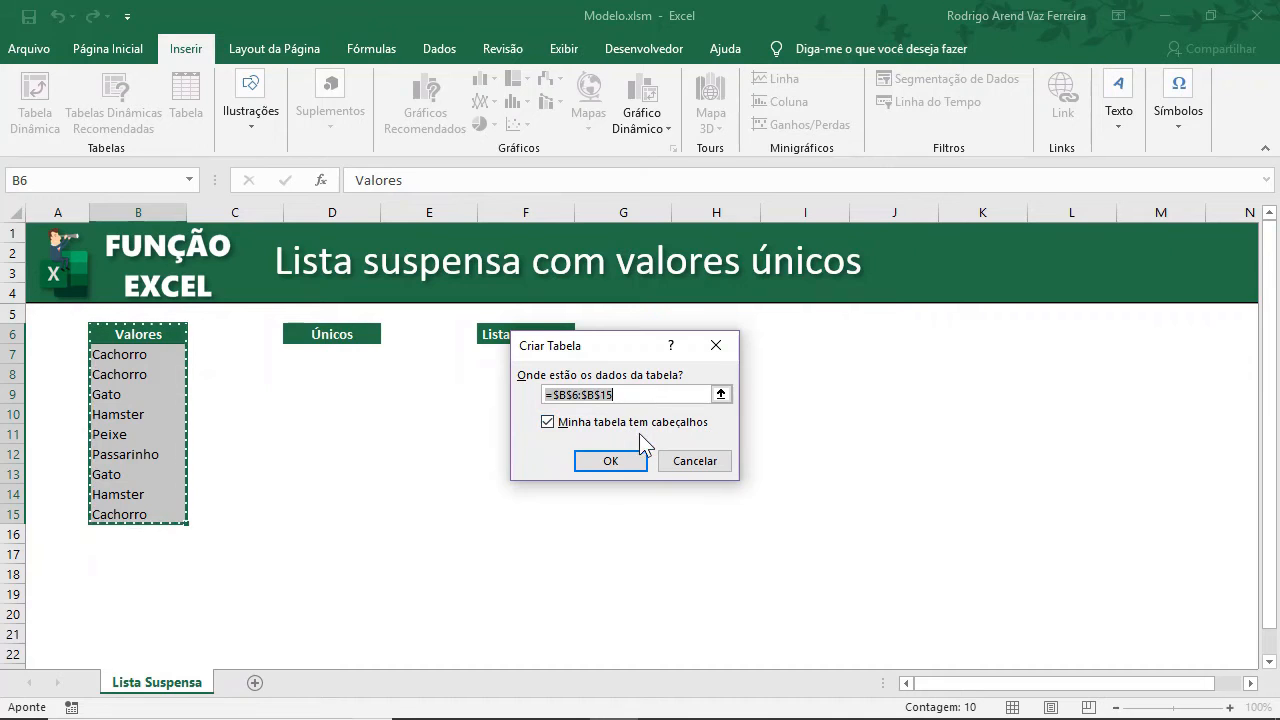
left_click(610, 461)
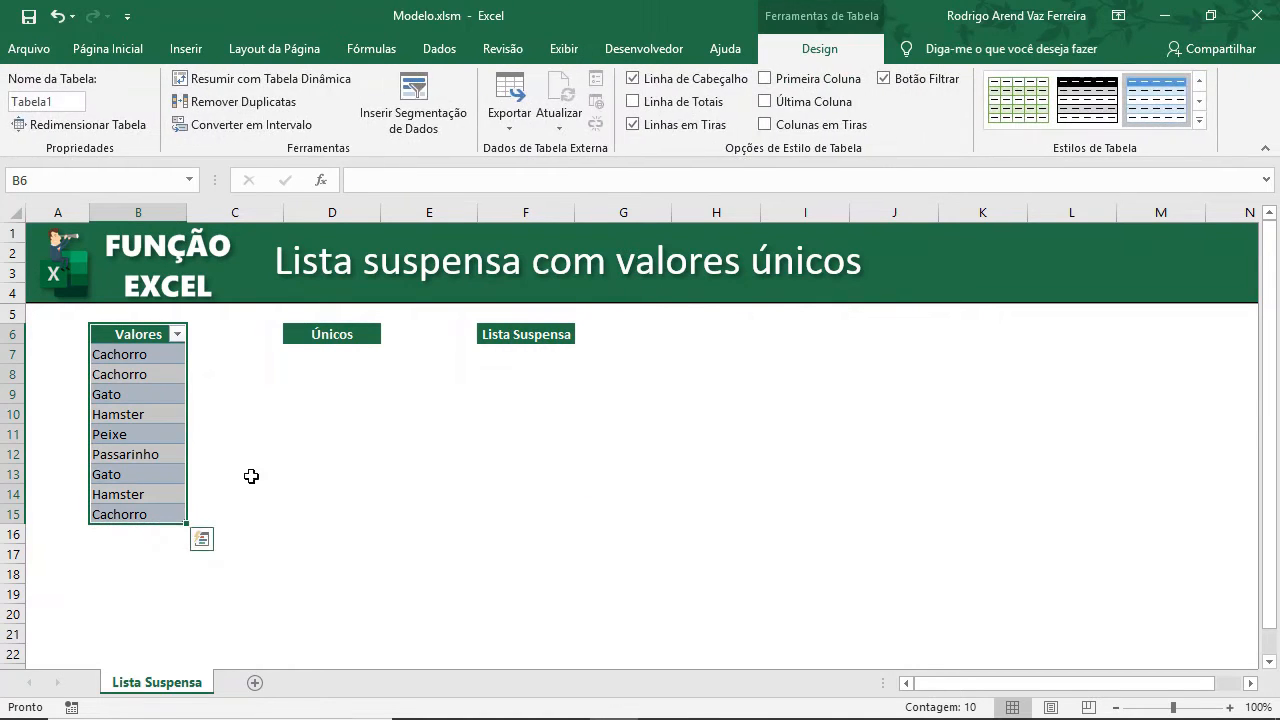
Add Papagaio as a new entry in B16 directly below the table's last value.
left_click(251, 474)
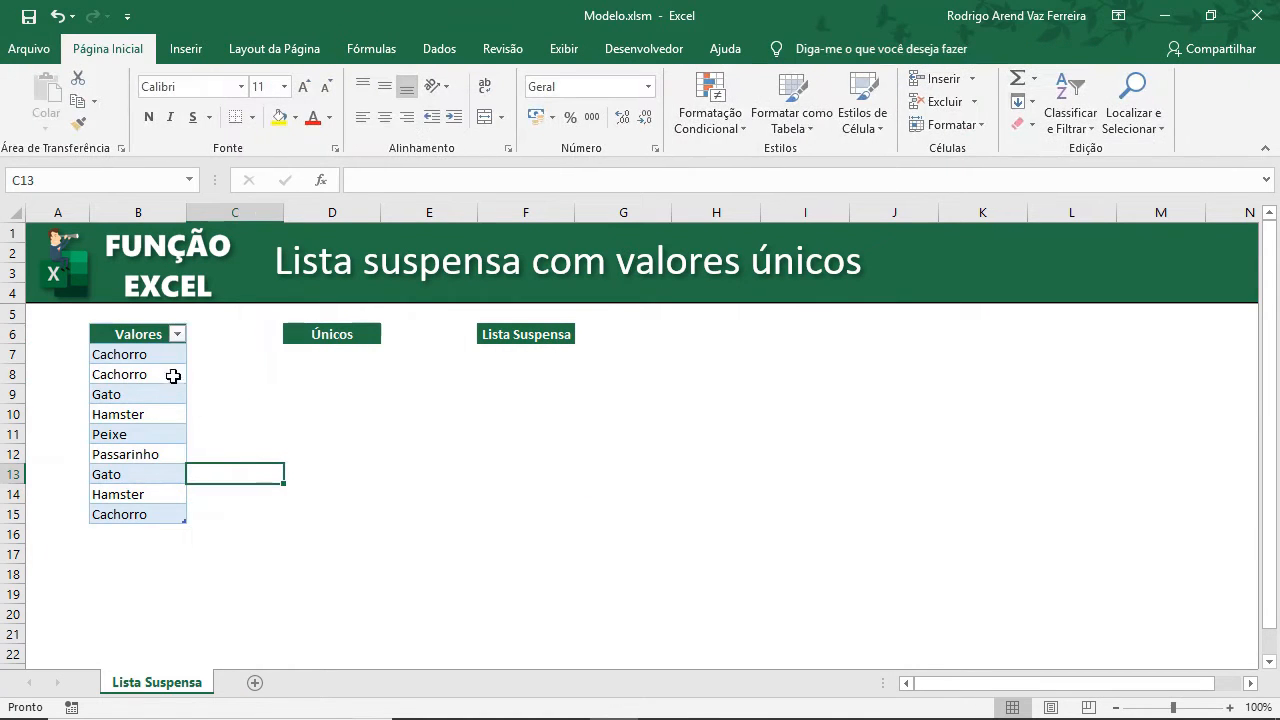
left_click(178, 534)
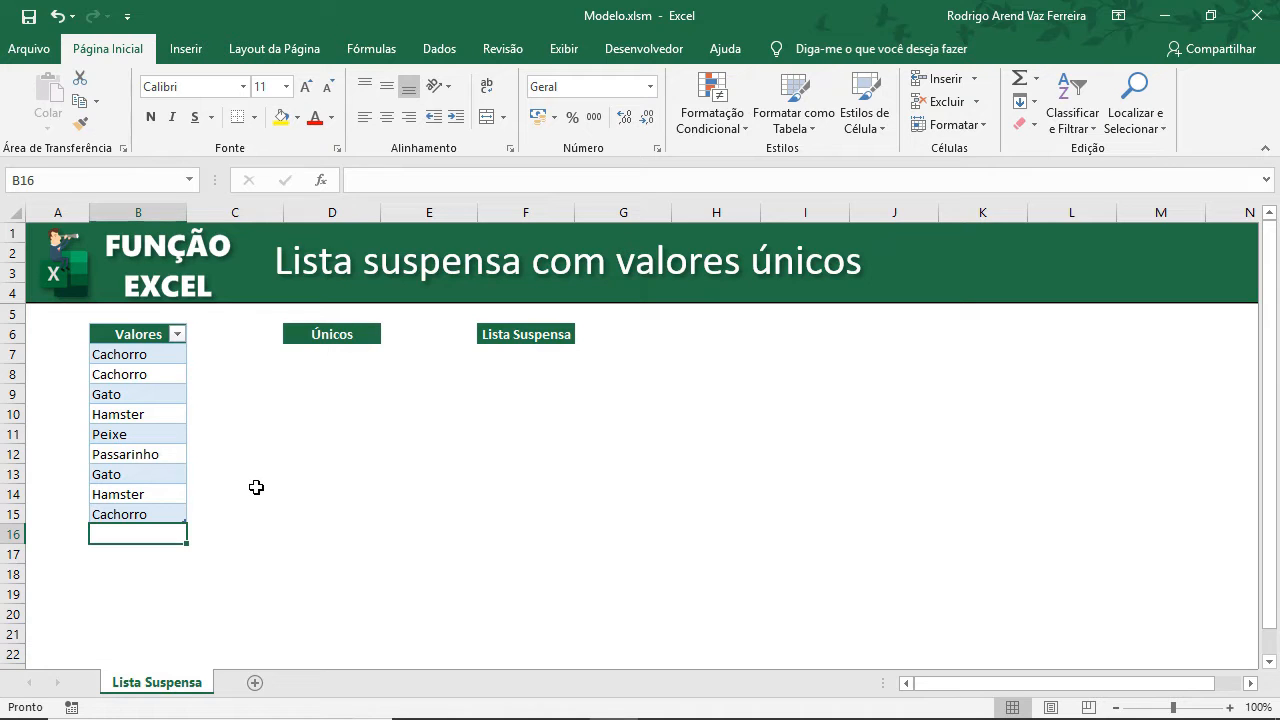
type("Papa")
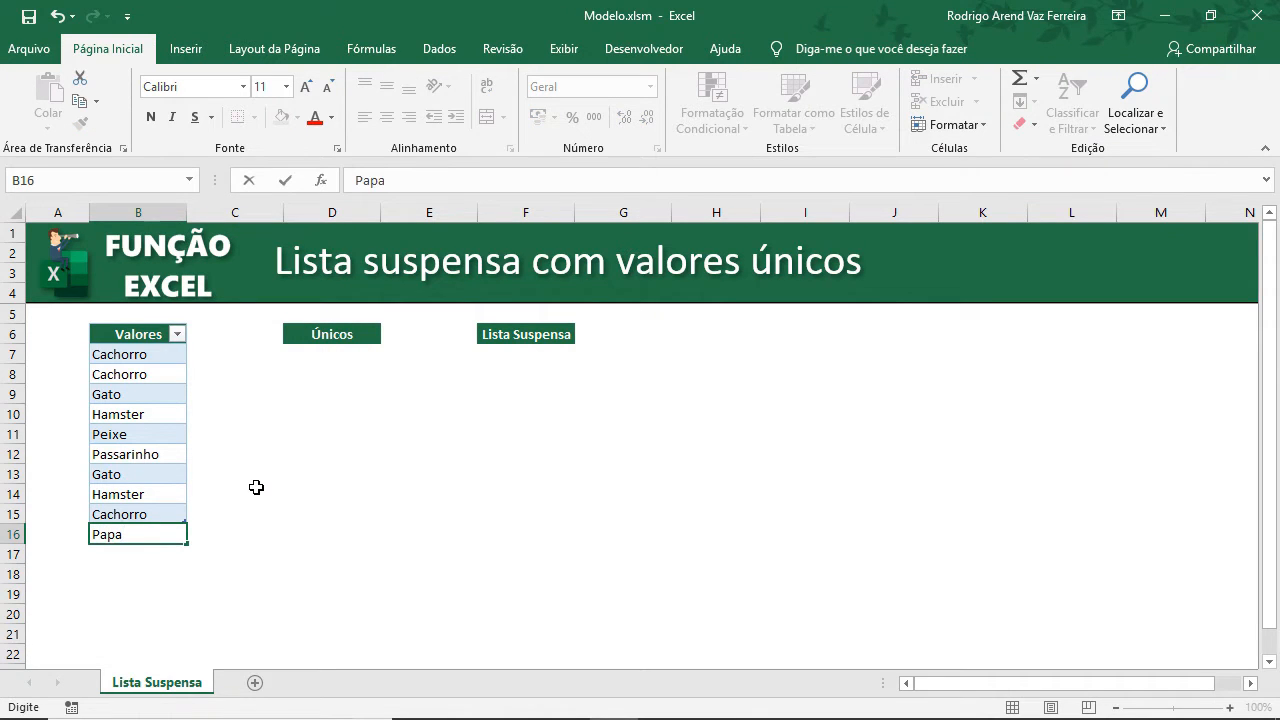
type("gaio")
key("Return")
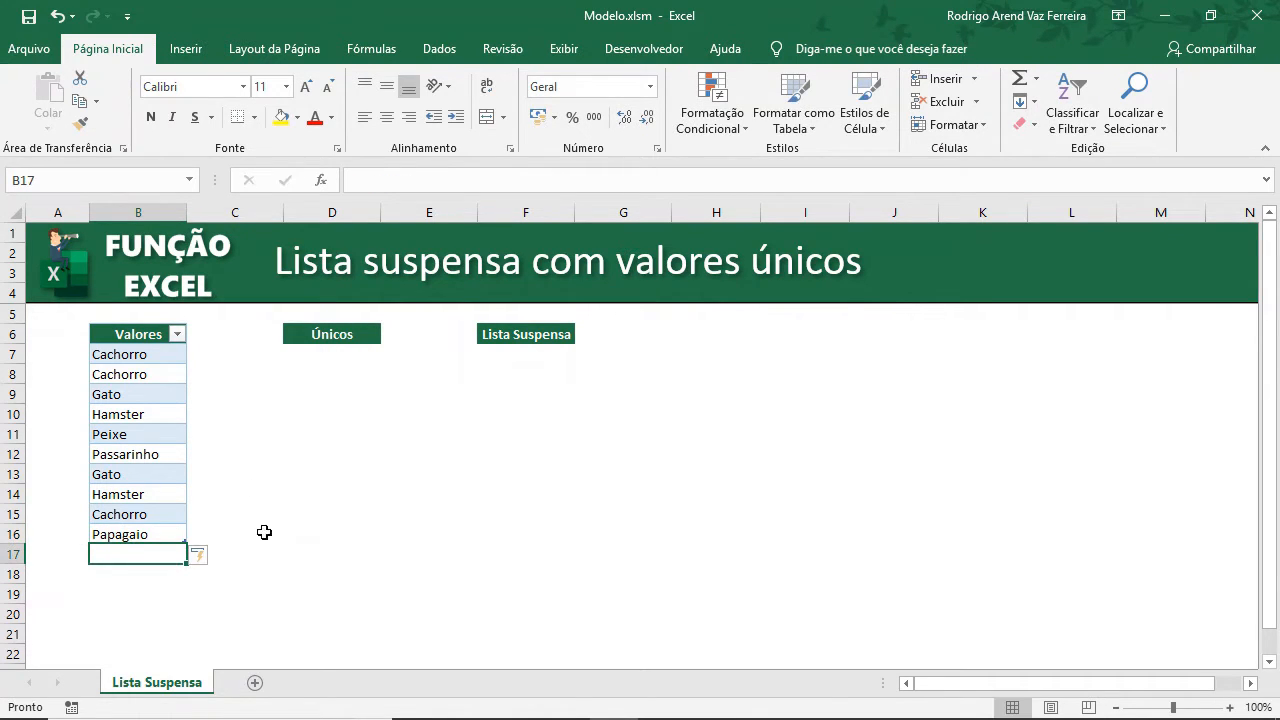
key("Right")
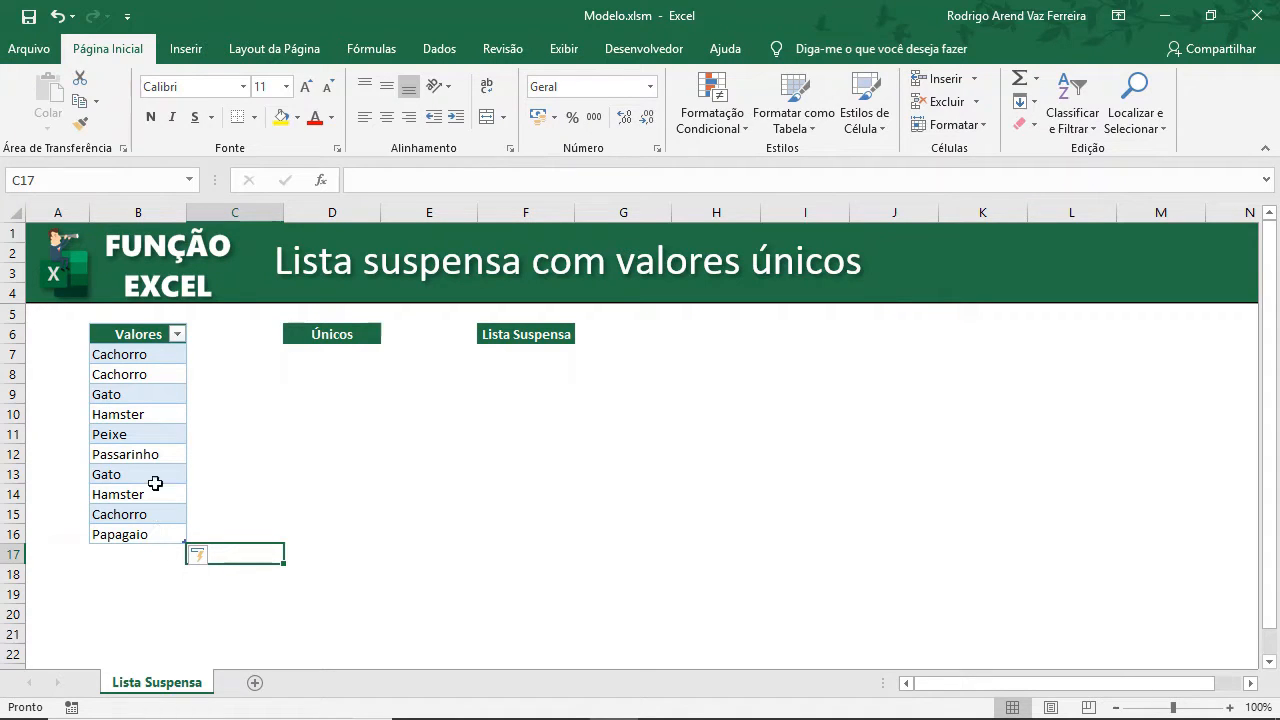
Clear the table's style so the Valores table has no banded formatting.
left_click(168, 419)
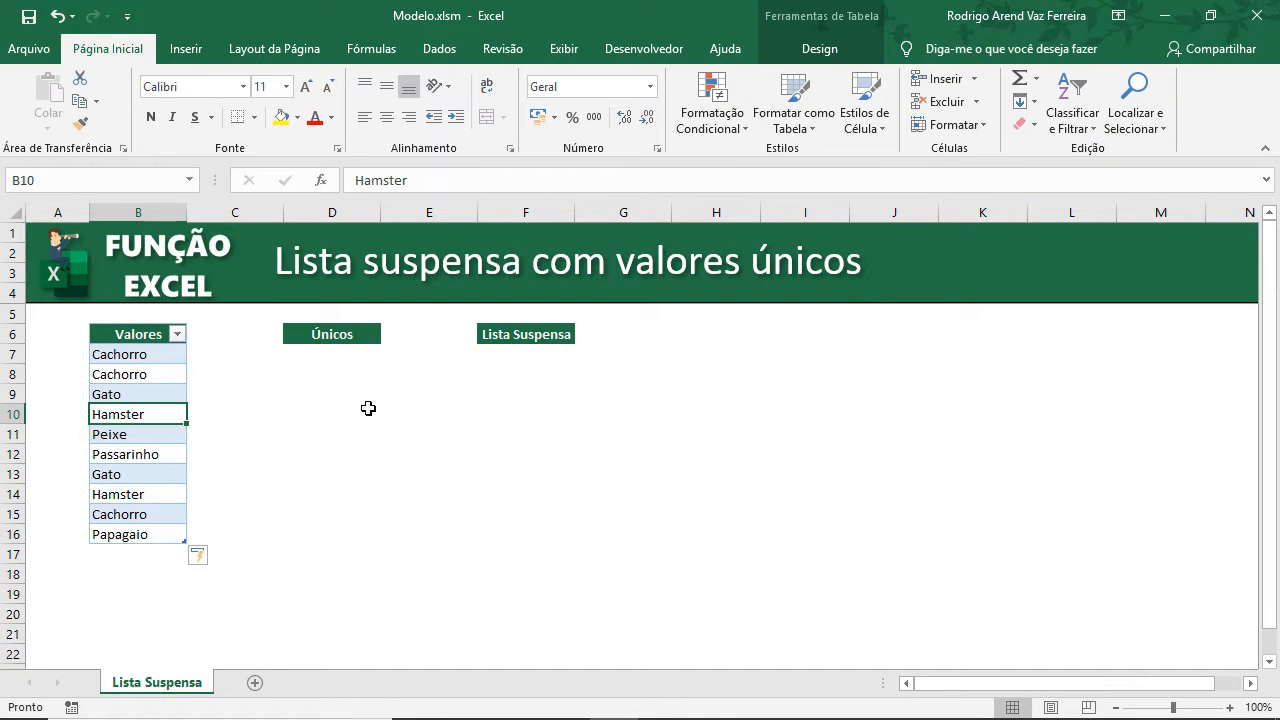
left_click(812, 52)
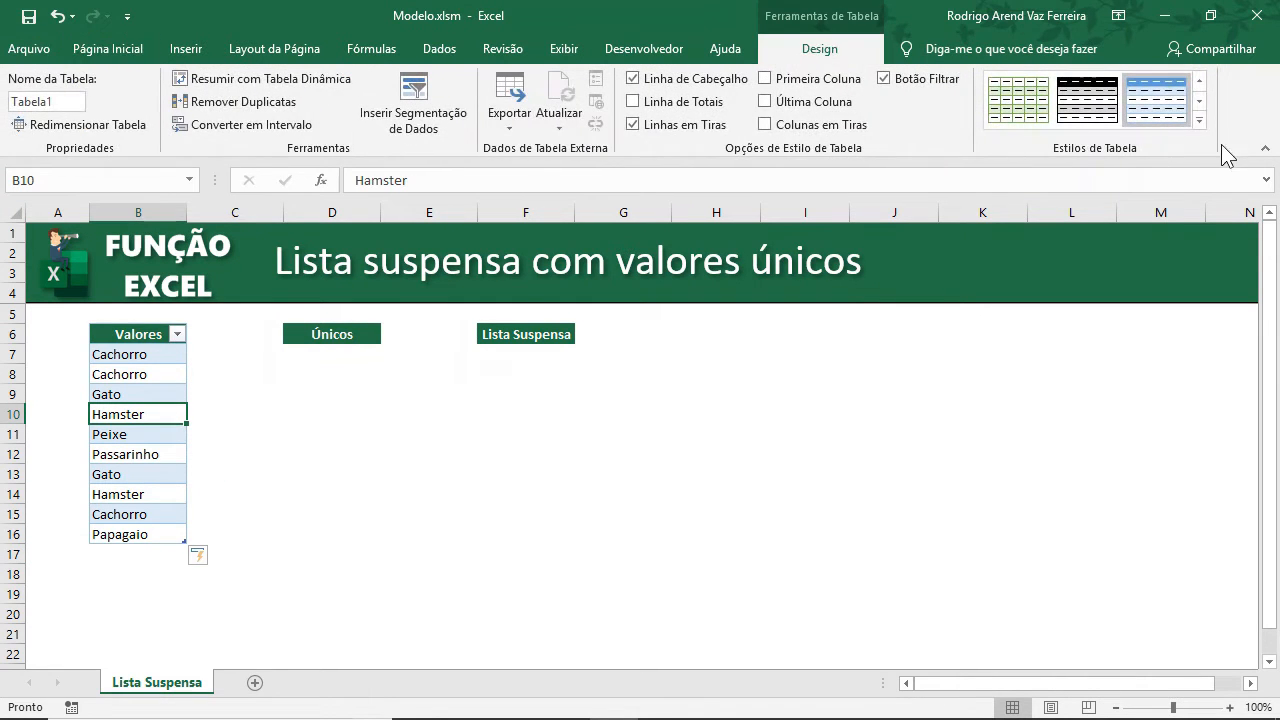
left_click(1199, 120)
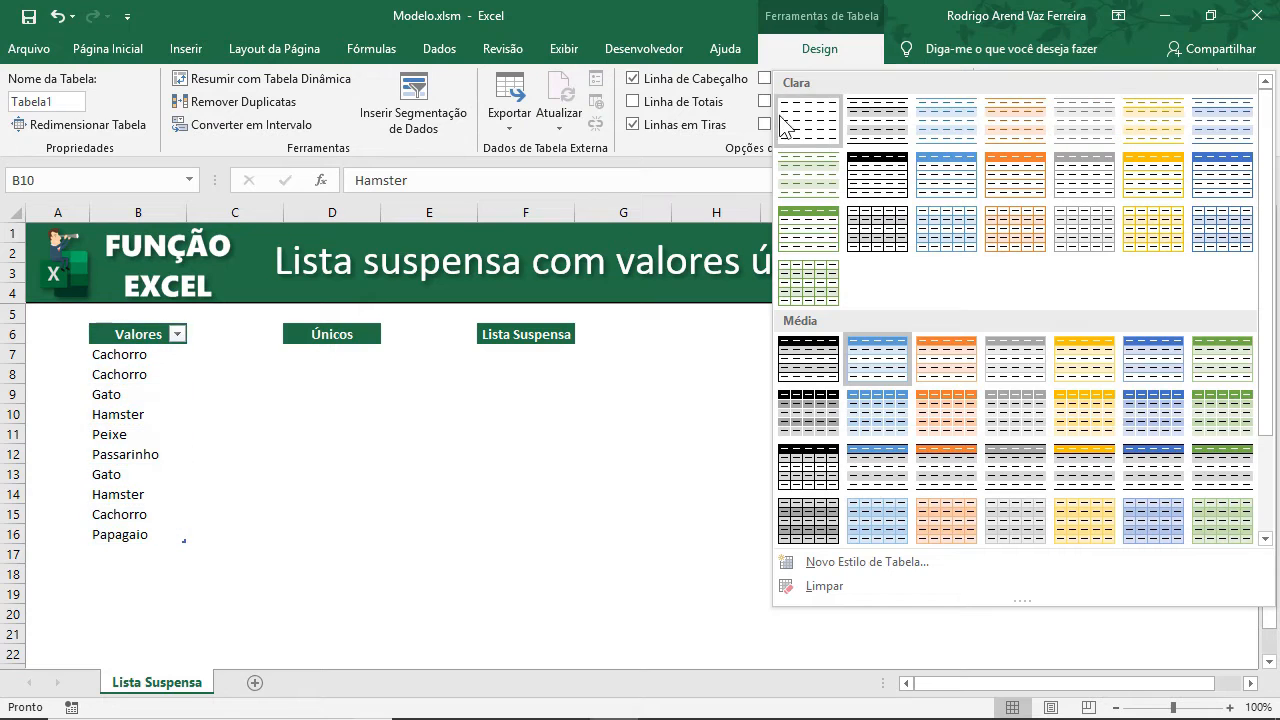
left_click(580, 335)
left_click(320, 452)
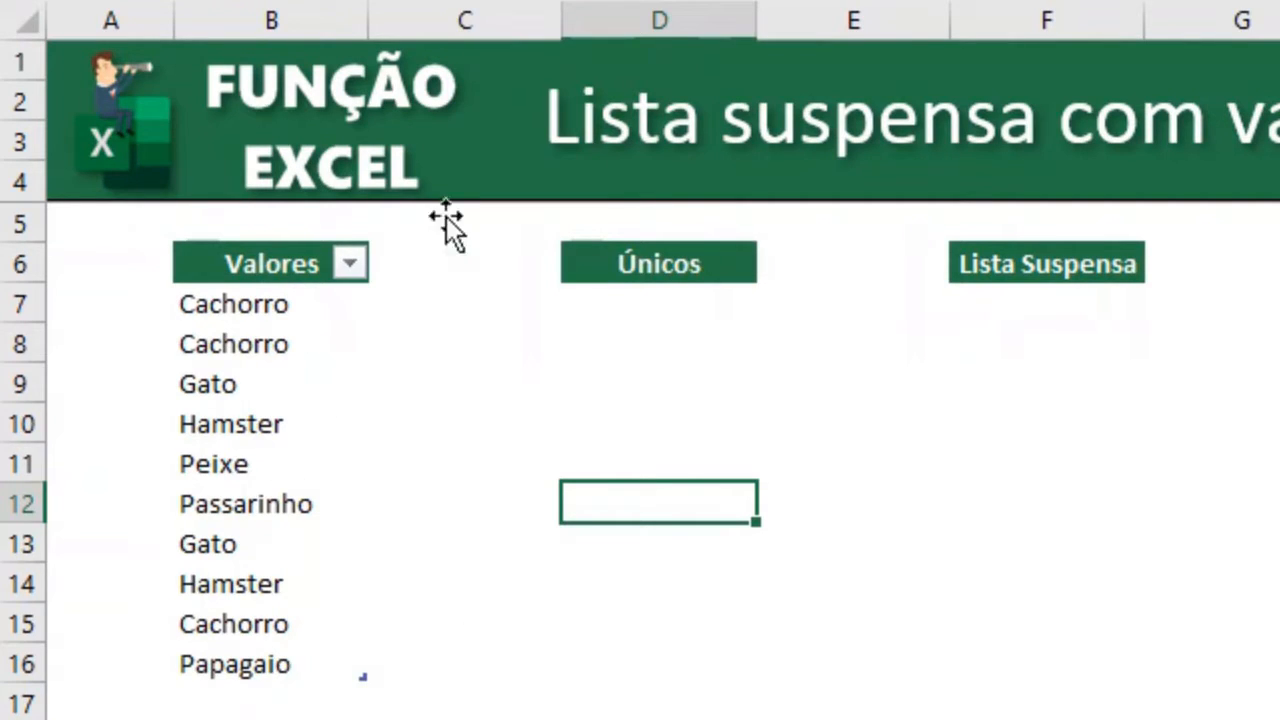
Enter in D7 an ÍNDICE formula returning row 1 of Tabela1[Valores].
left_click(680, 306)
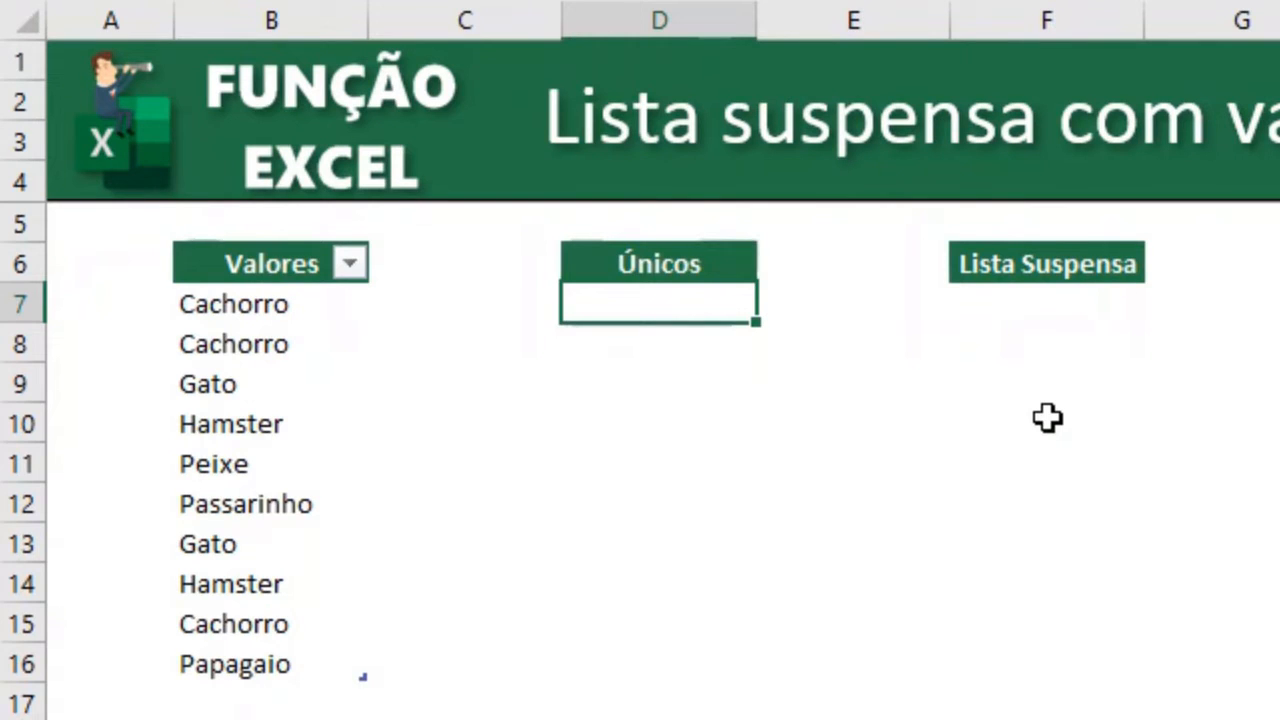
type("=")
type("ind")
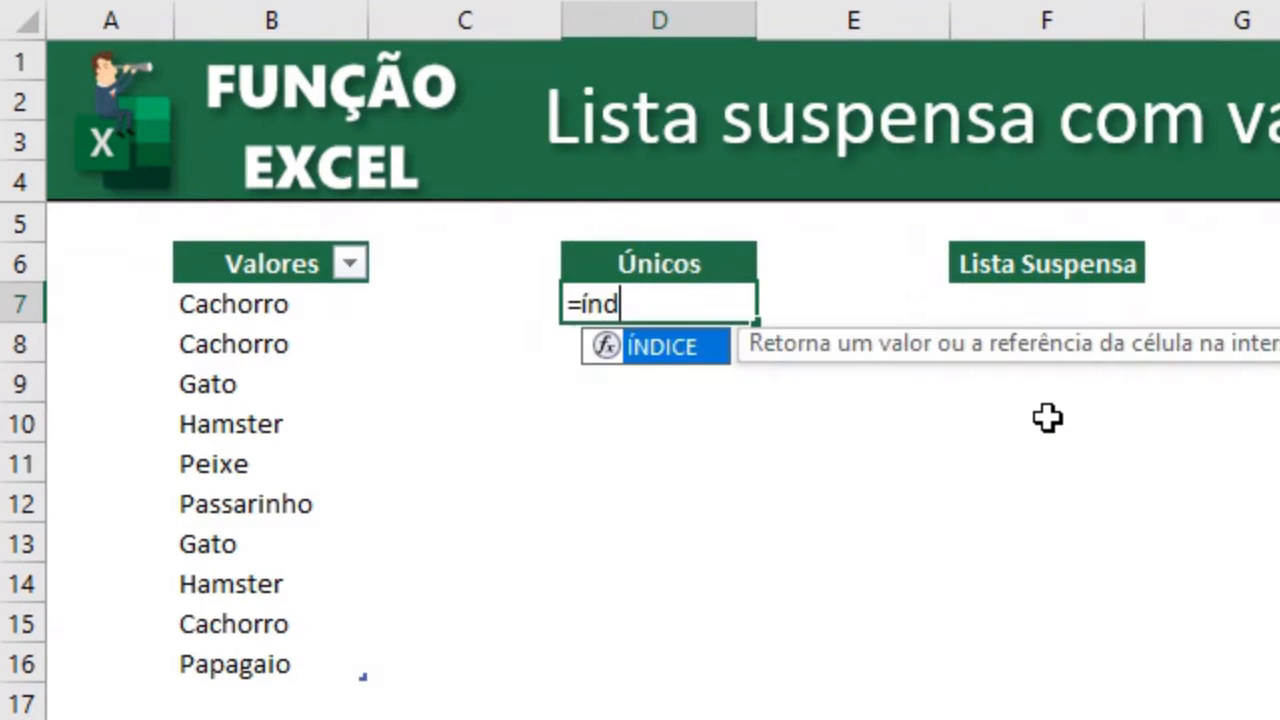
key("Tab")
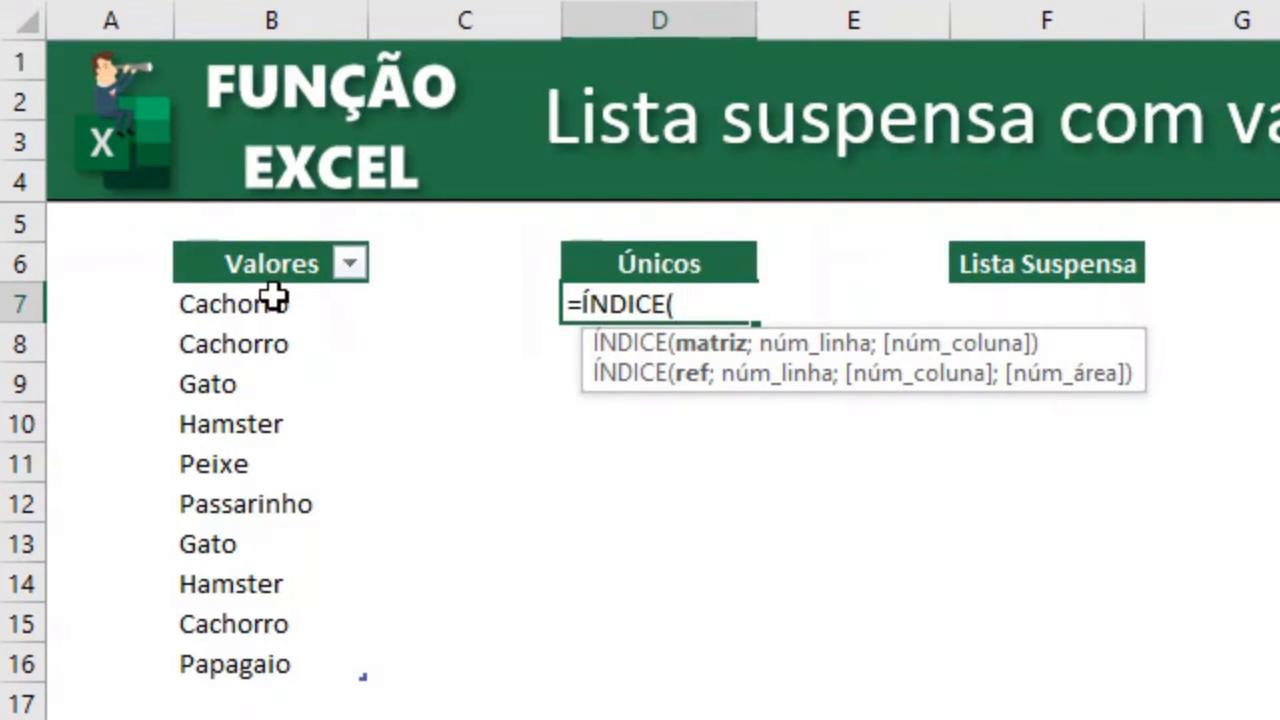
left_click_drag(268, 296, 280, 662)
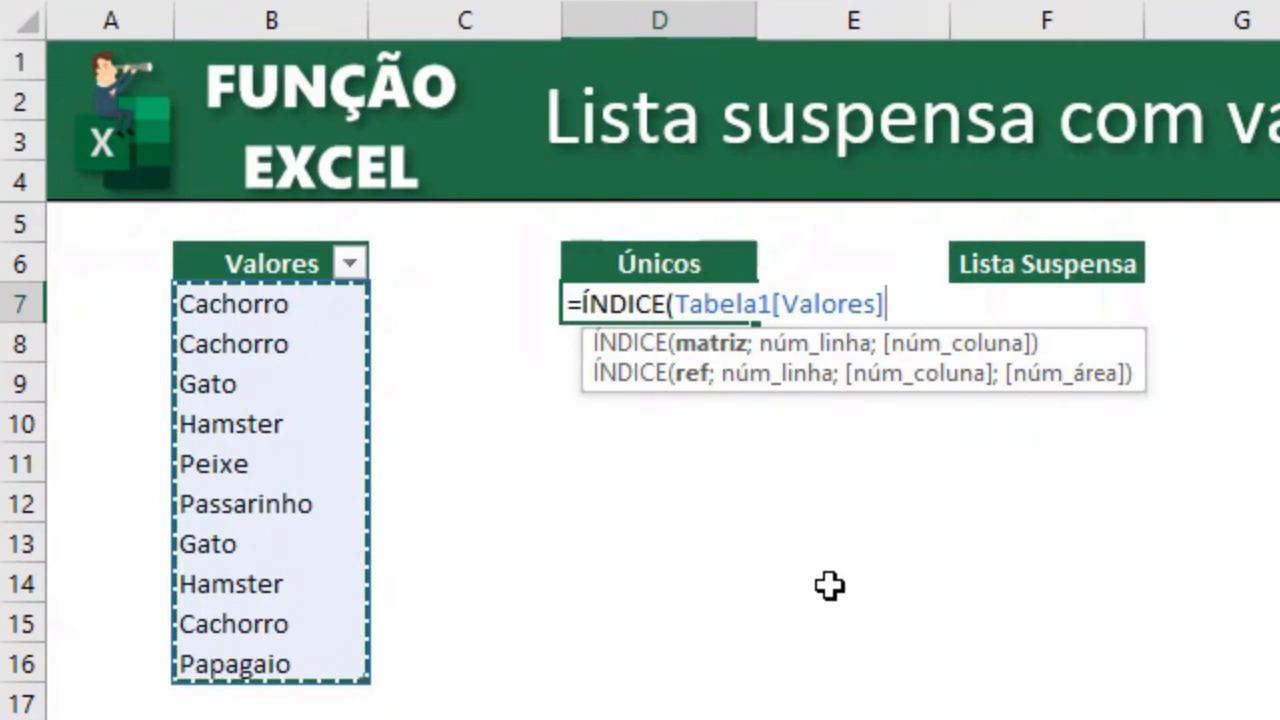
type(";")
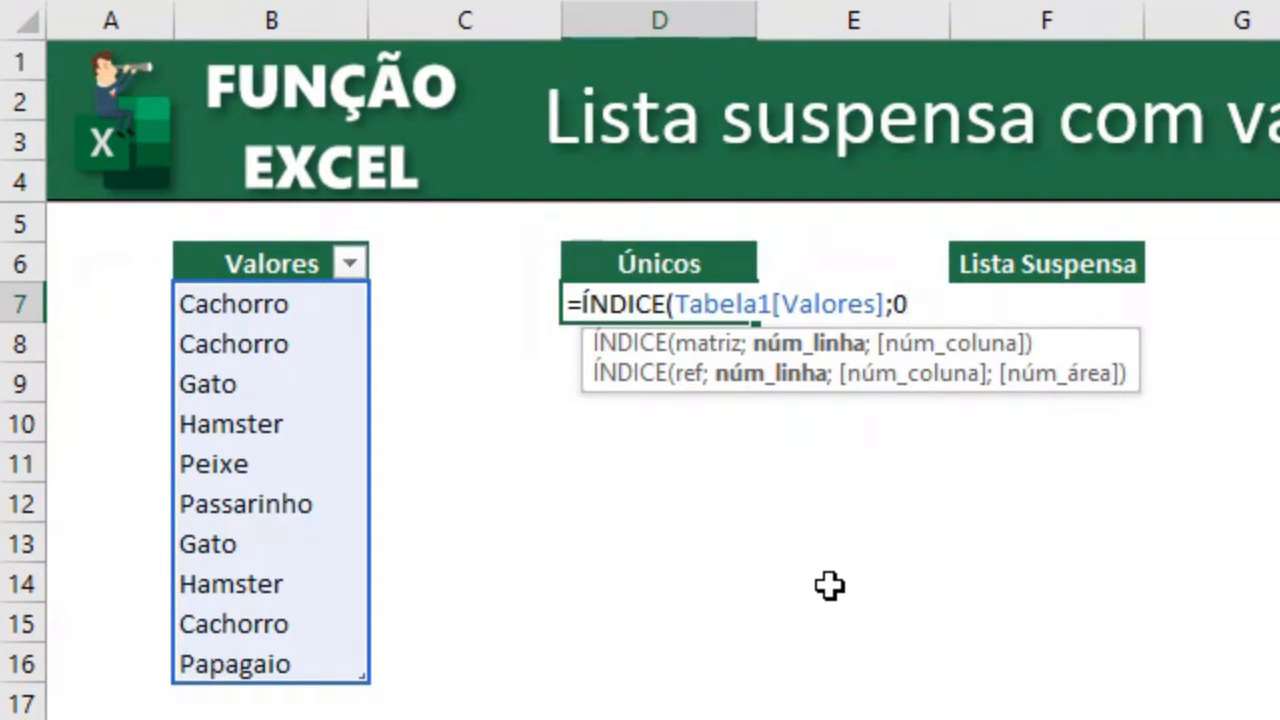
key("Return")
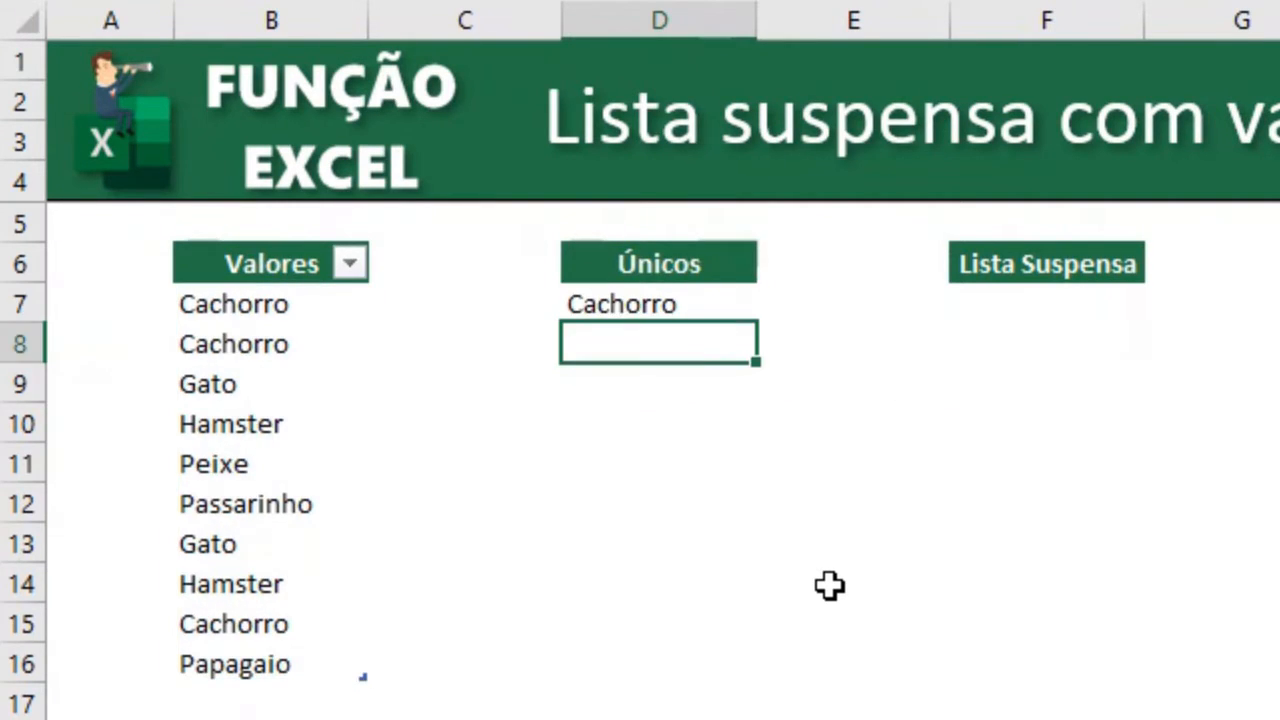
Fill the D7 formula down to D10.
left_click(729, 300)
left_click_drag(756, 328, 757, 452)
left_click(853, 511)
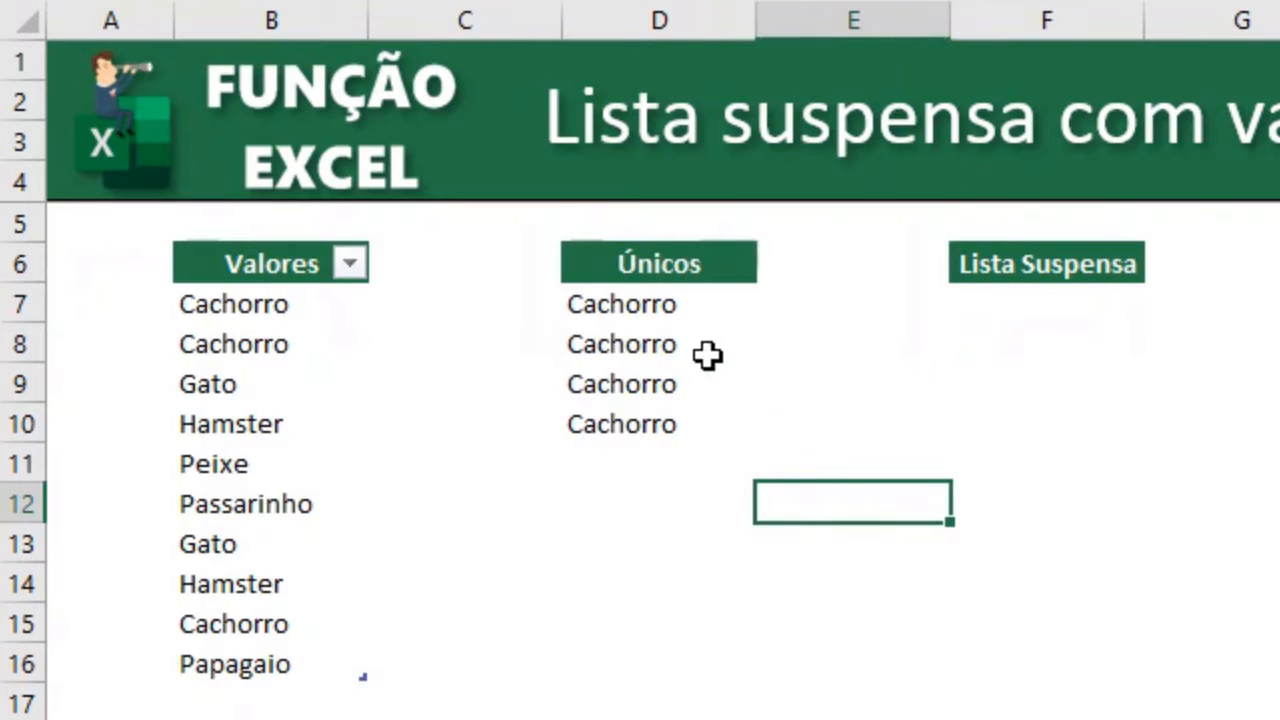
Change the row number in D8's ÍNDICE formula to 3.
left_click(706, 314)
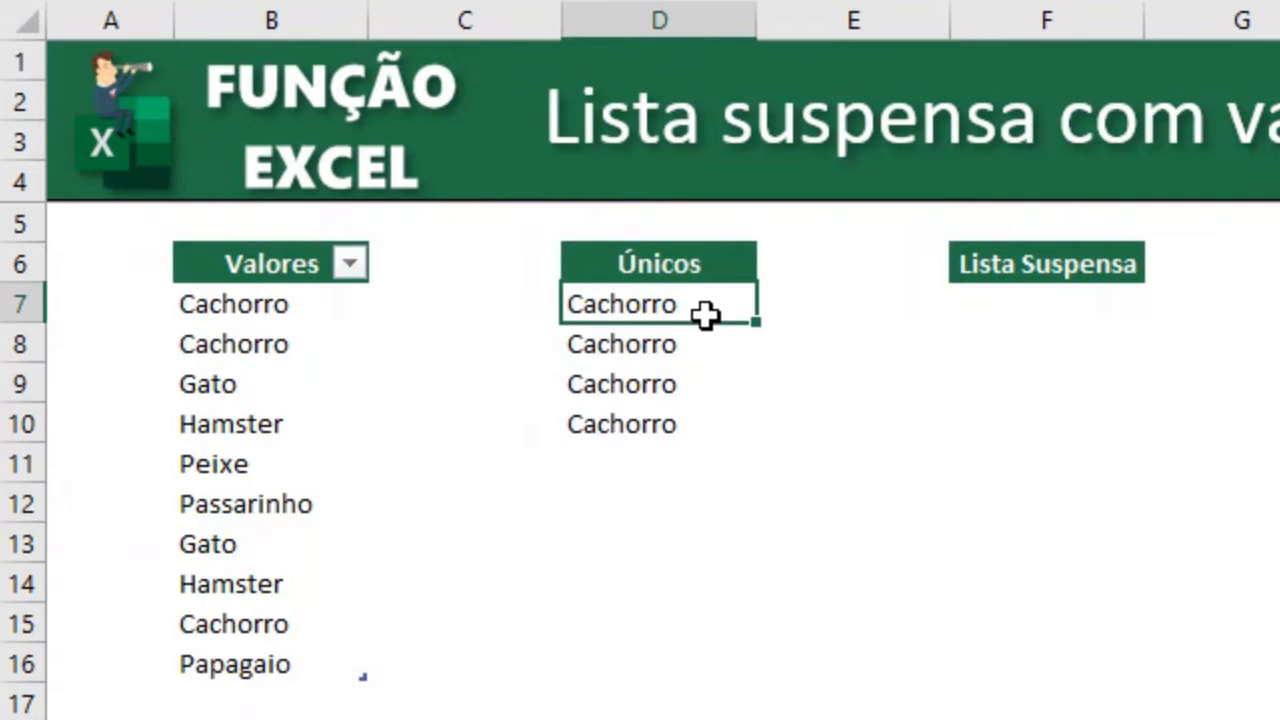
double_click(740, 309)
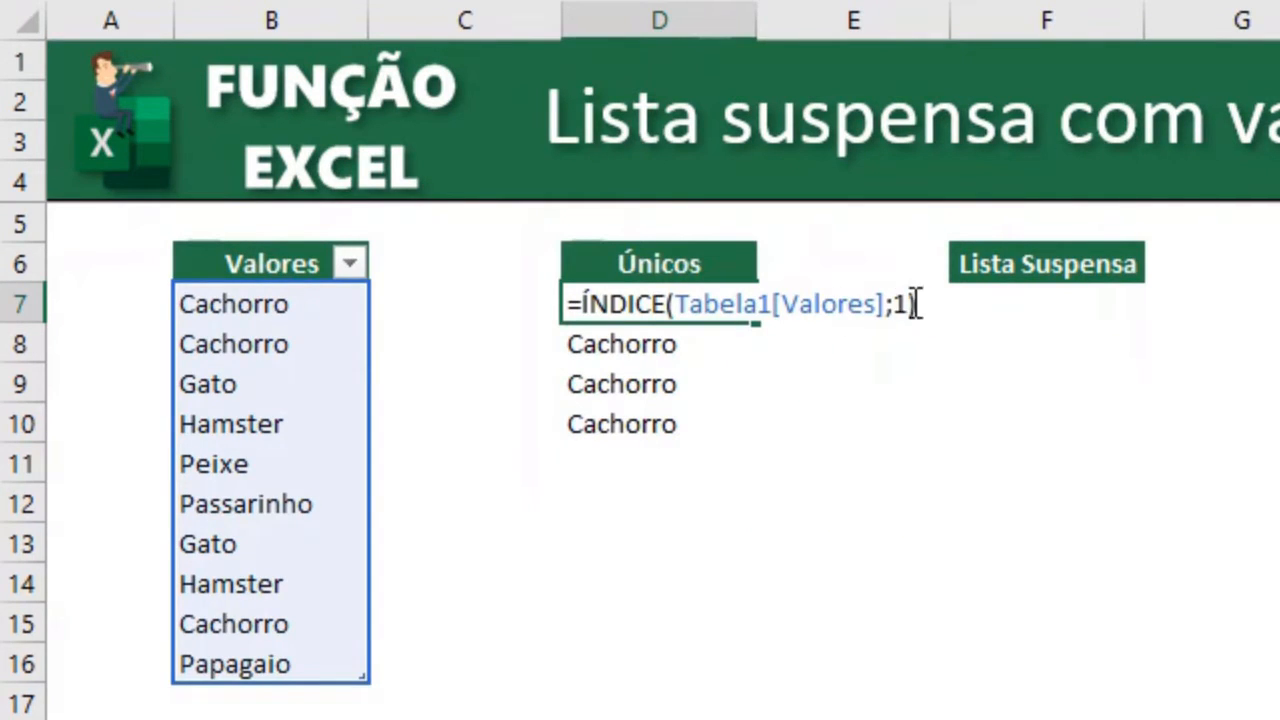
left_click(711, 343)
double_click(711, 343)
left_click(907, 343)
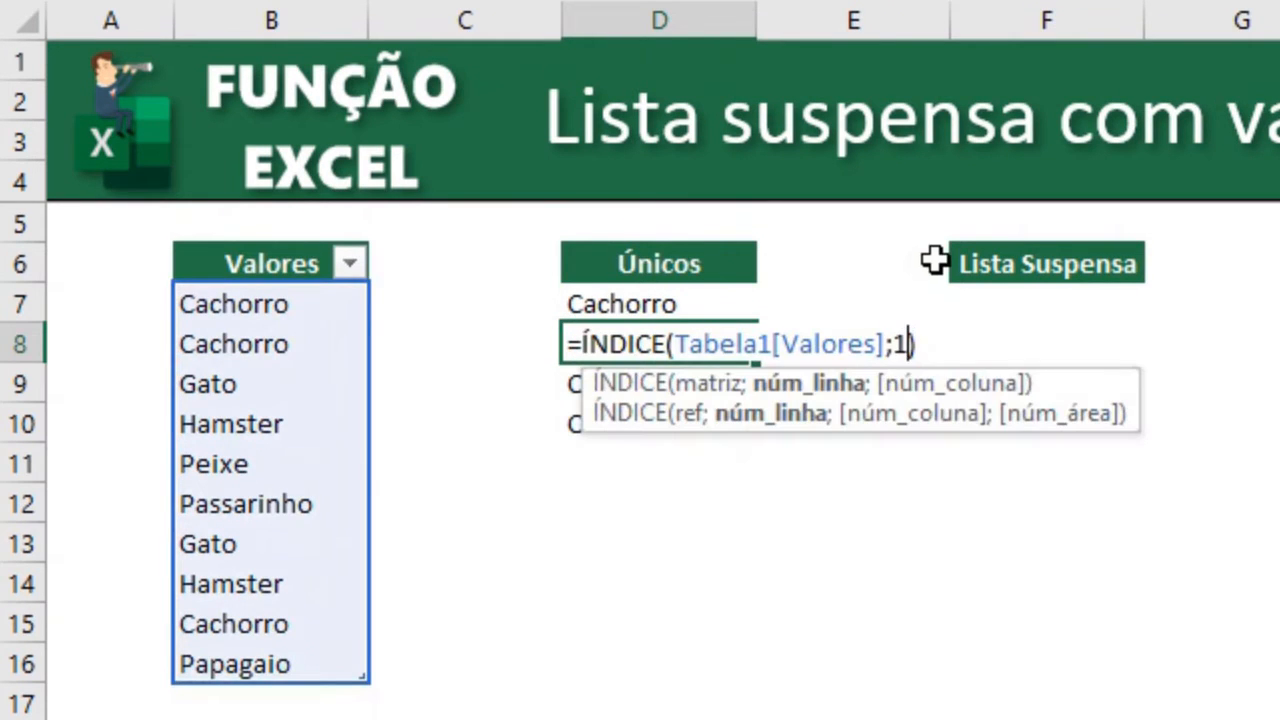
key("BackSpace")
type("3")
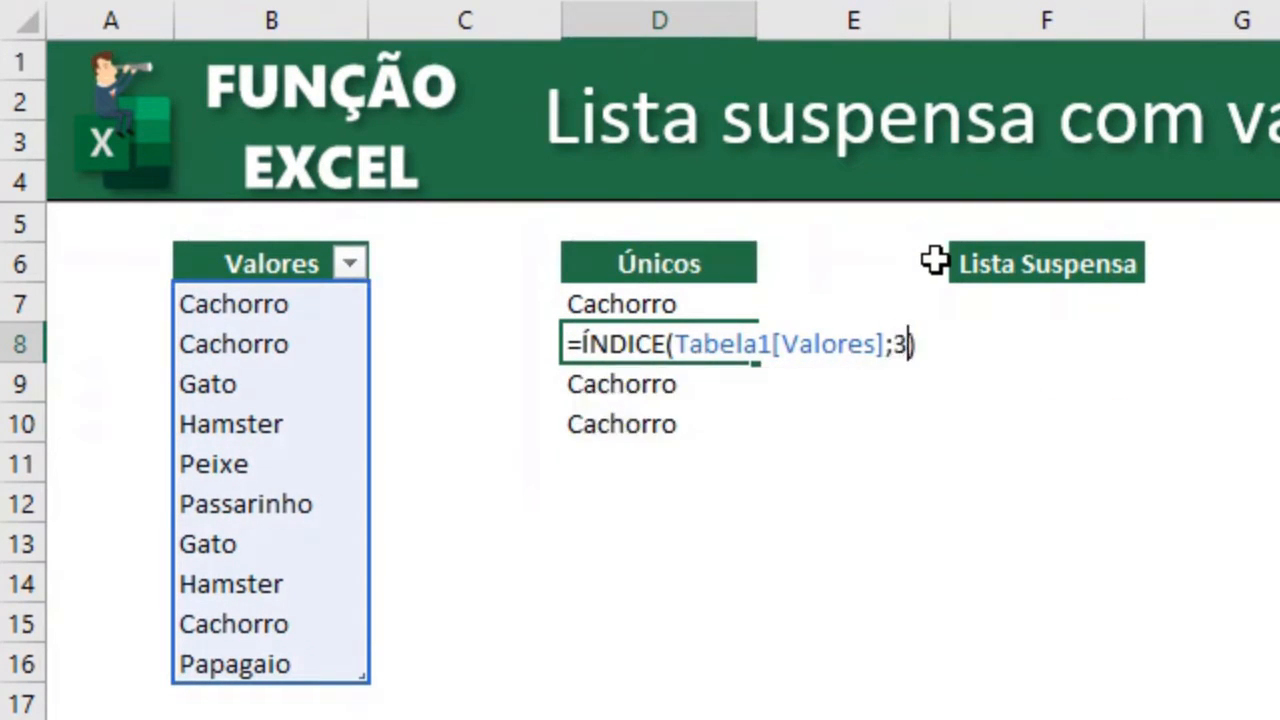
key("Return")
Change the row number in D9's ÍNDICE formula to 4.
key("F2")
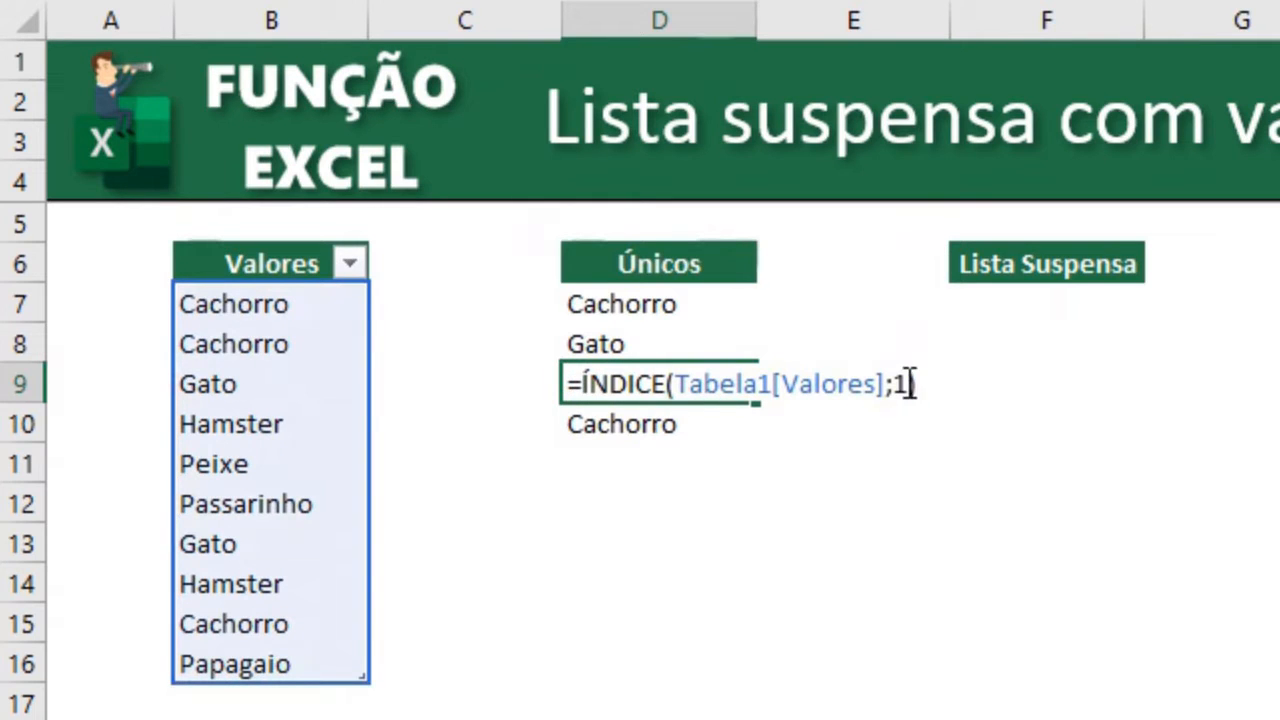
key("Left")
type("4")
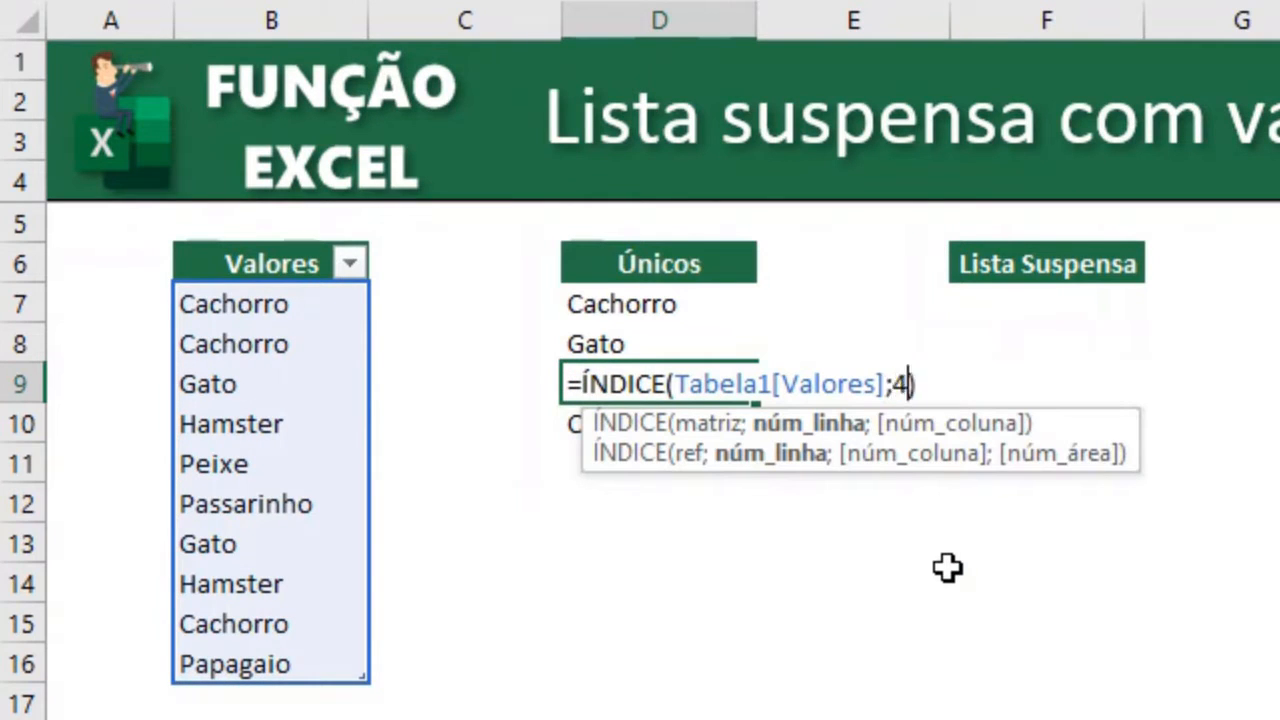
key("Return")
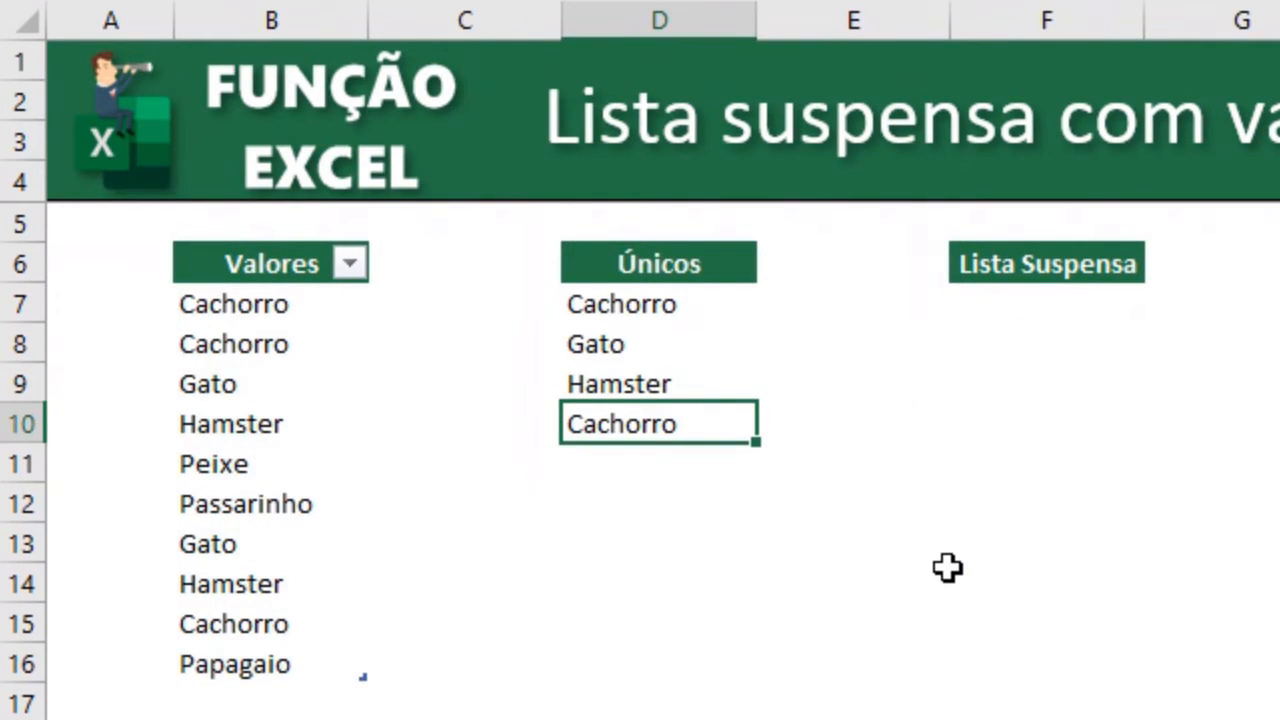
Change the row number in D10's ÍNDICE formula to 5.
left_click(263, 474)
left_click(697, 423)
key("F2")
left_click(893, 424)
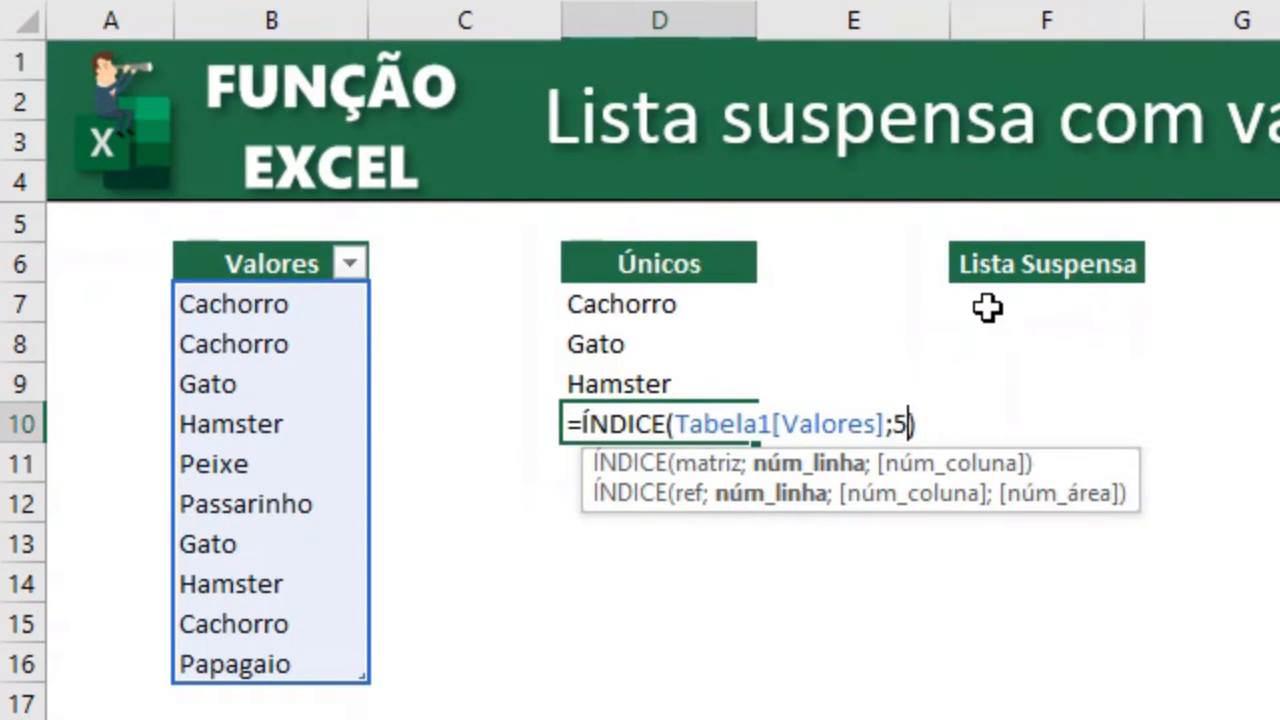
key("Return")
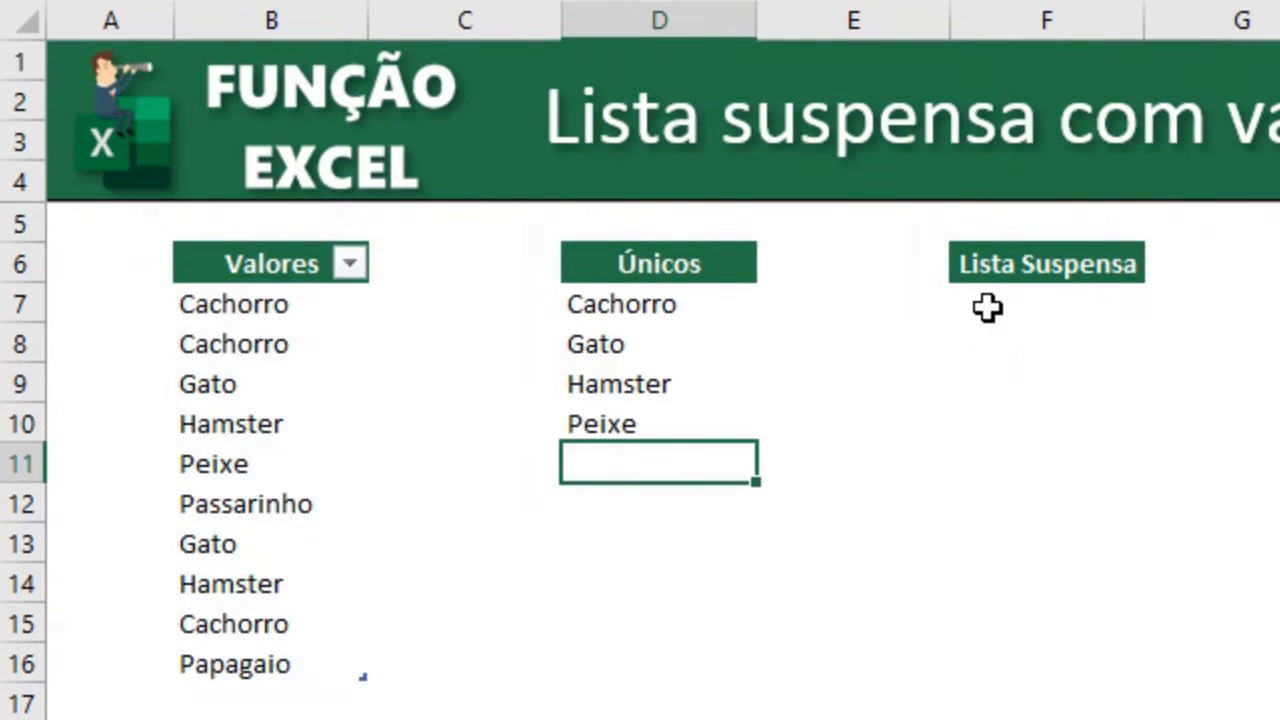
Copy the Gato entry from B13 and insert it at B11 of the Valores table, shifting the entries below down.
left_click(255, 540)
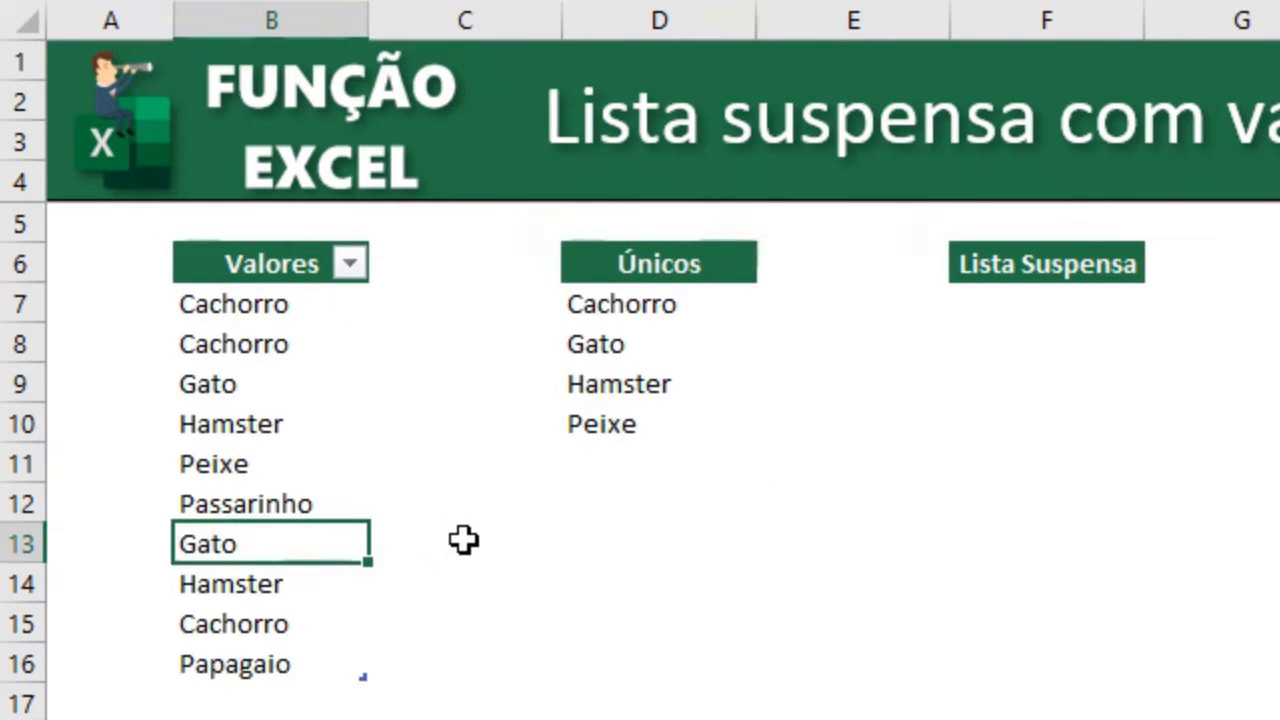
key("ctrl+c")
key("Up")
key("Up")
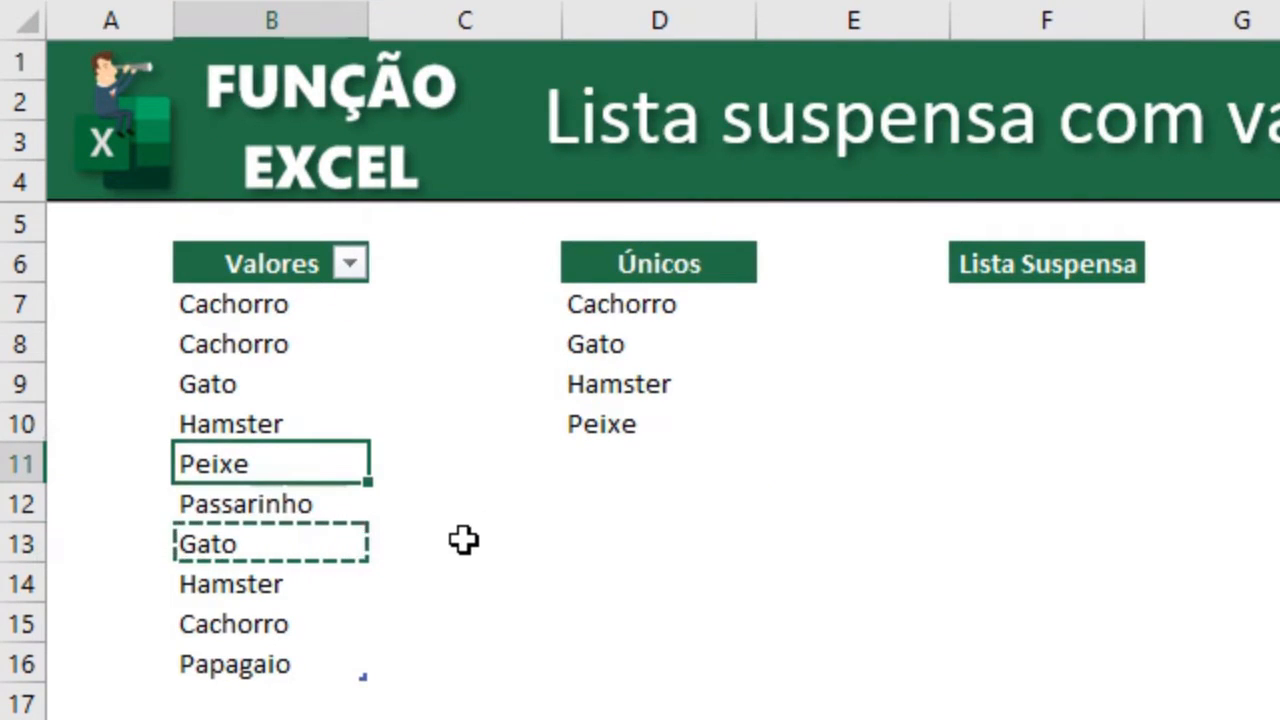
key("ctrl+plus")
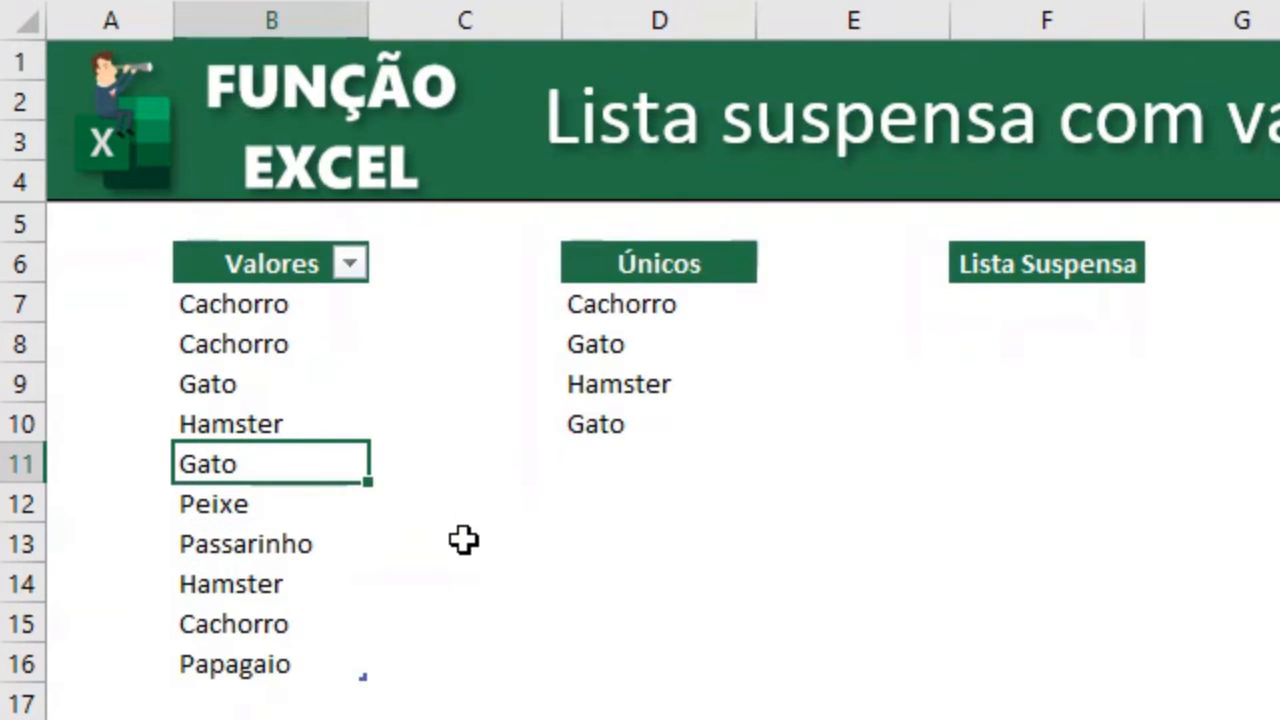
left_click(277, 511)
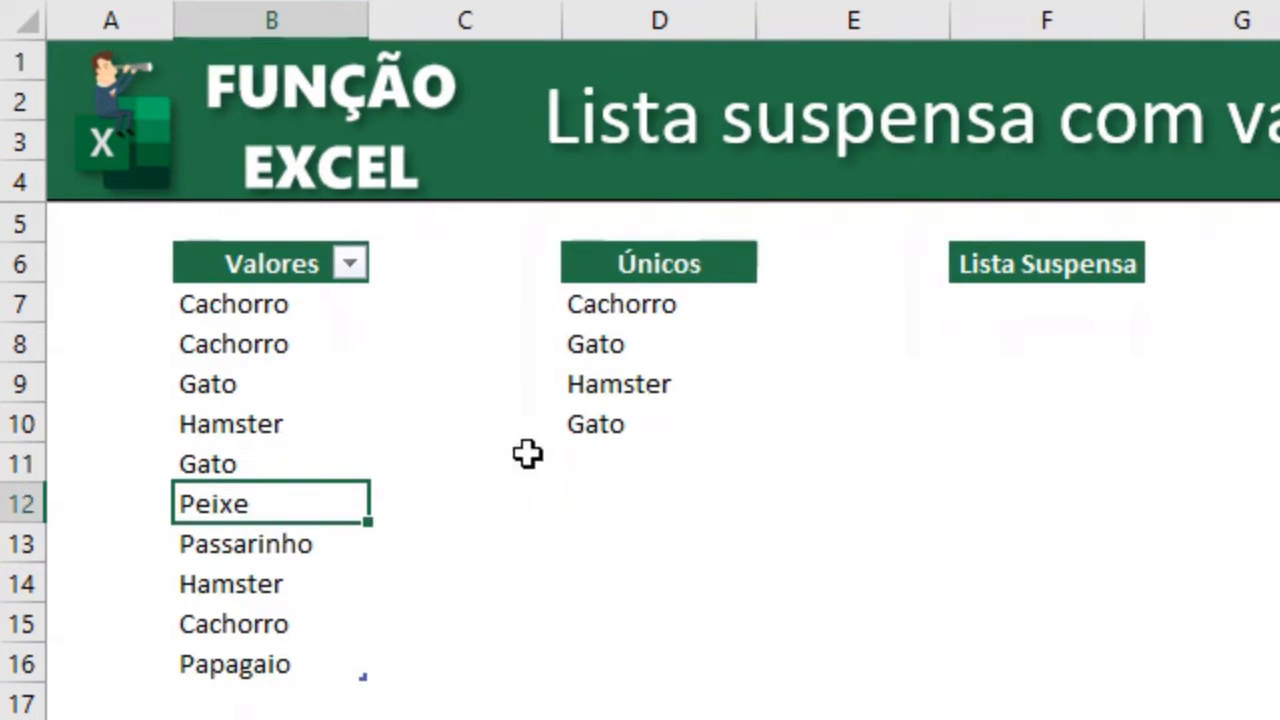
Change the row number in D10's ÍNDICE formula to 6.
double_click(634, 426)
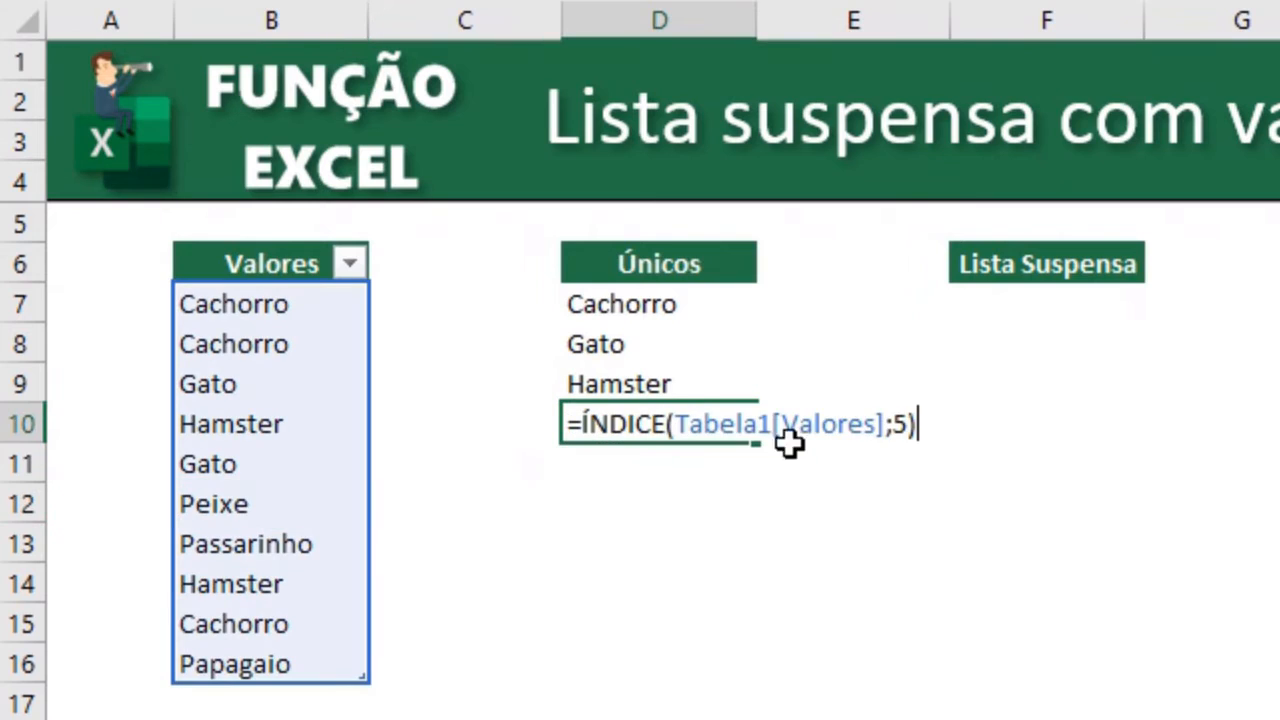
left_click(905, 424)
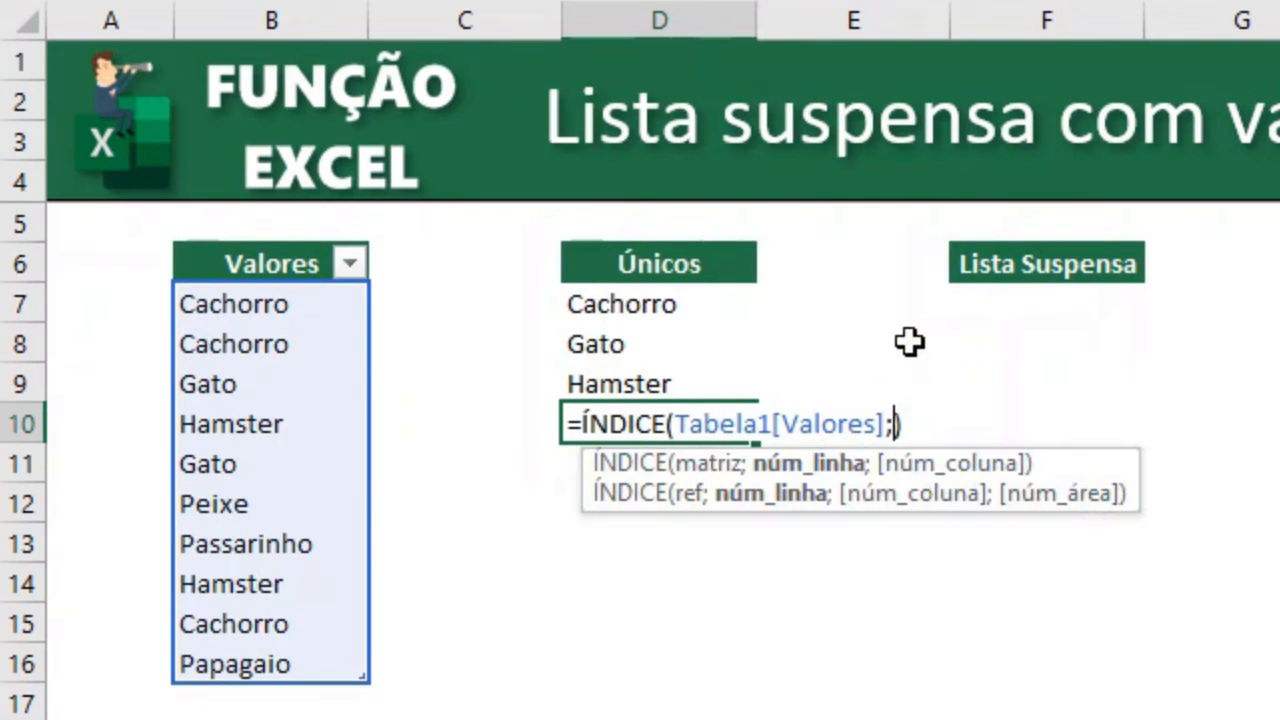
key("Return")
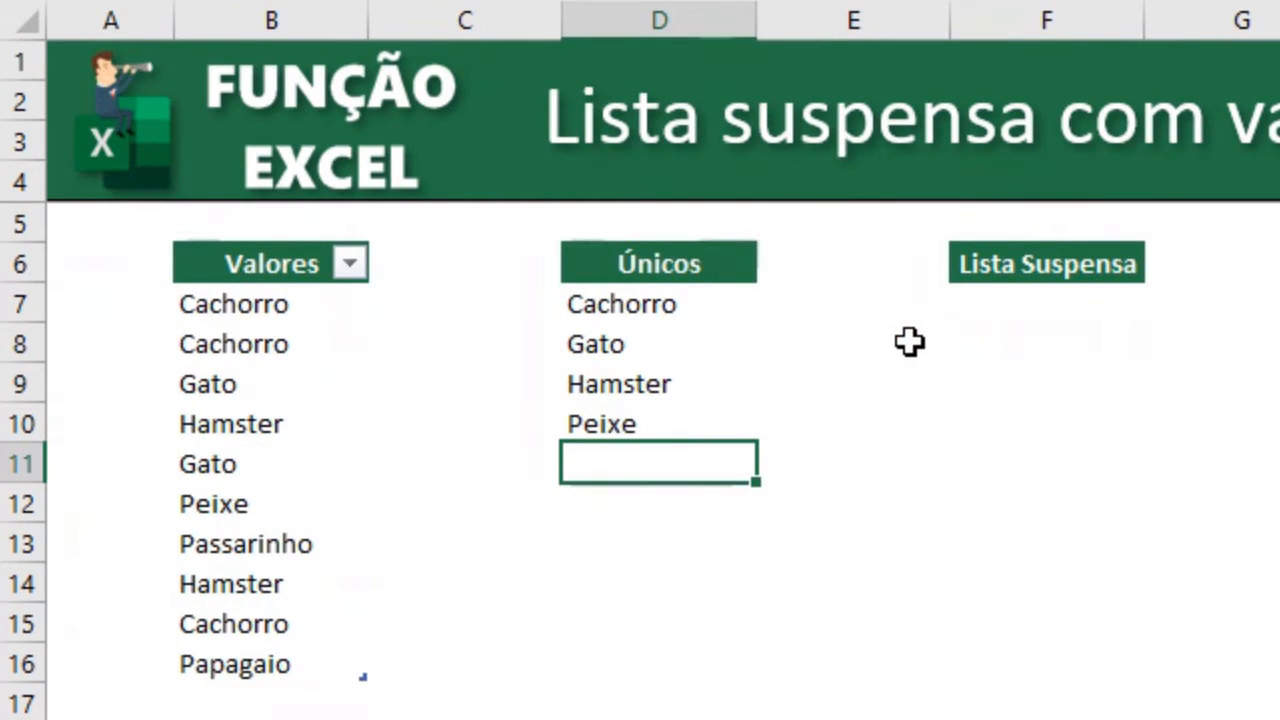
Review the ÍNDICE formulas in cells D7 through D10 of the Únicos column.
left_click(641, 344)
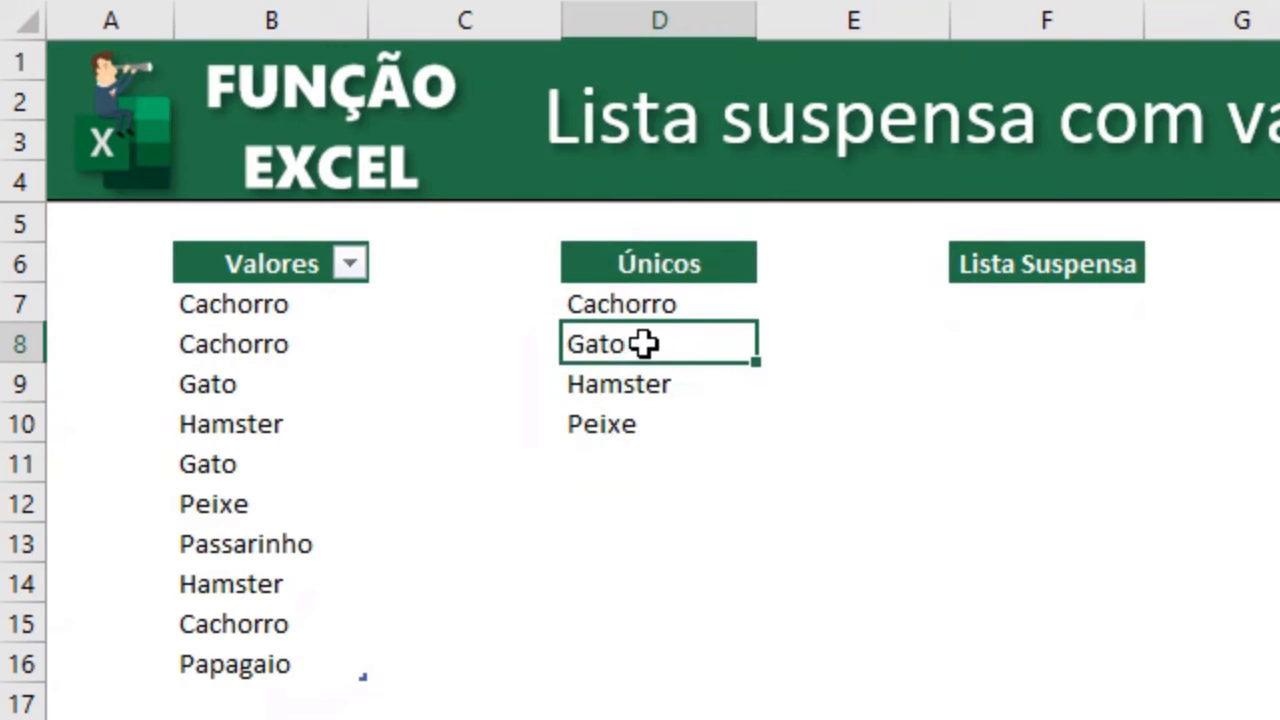
left_click(700, 381)
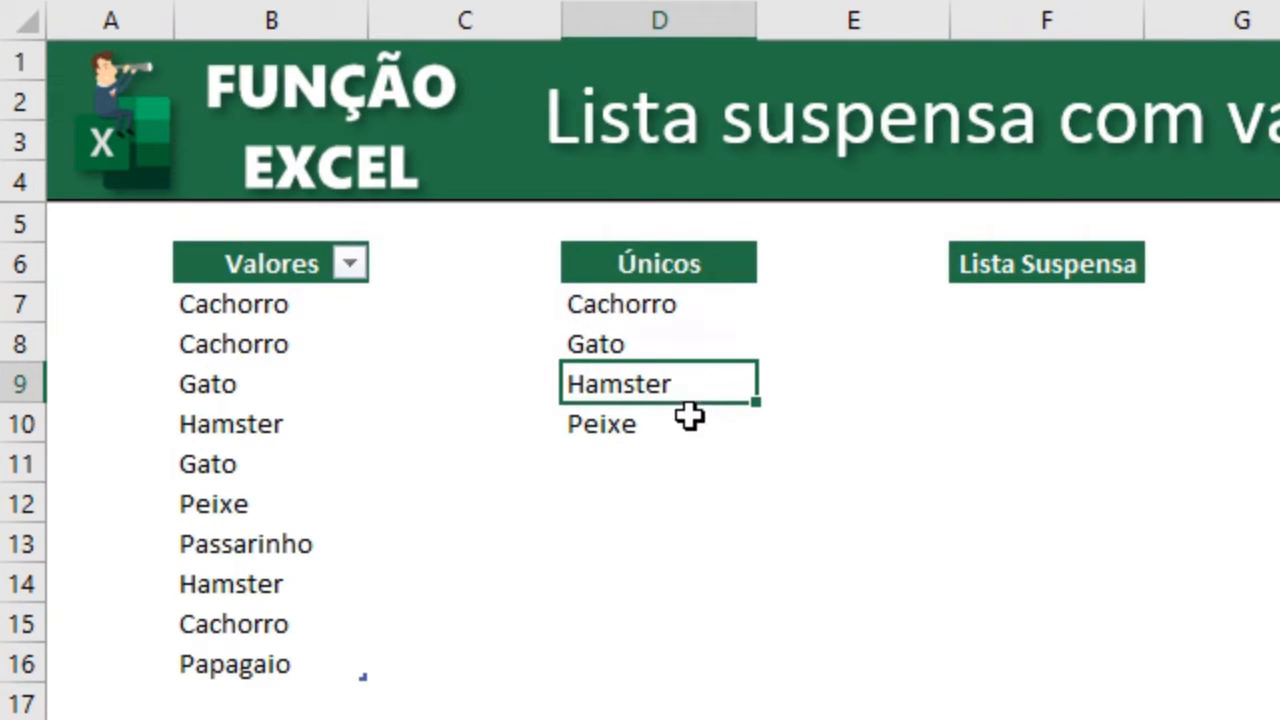
left_click(690, 418)
left_click(682, 304)
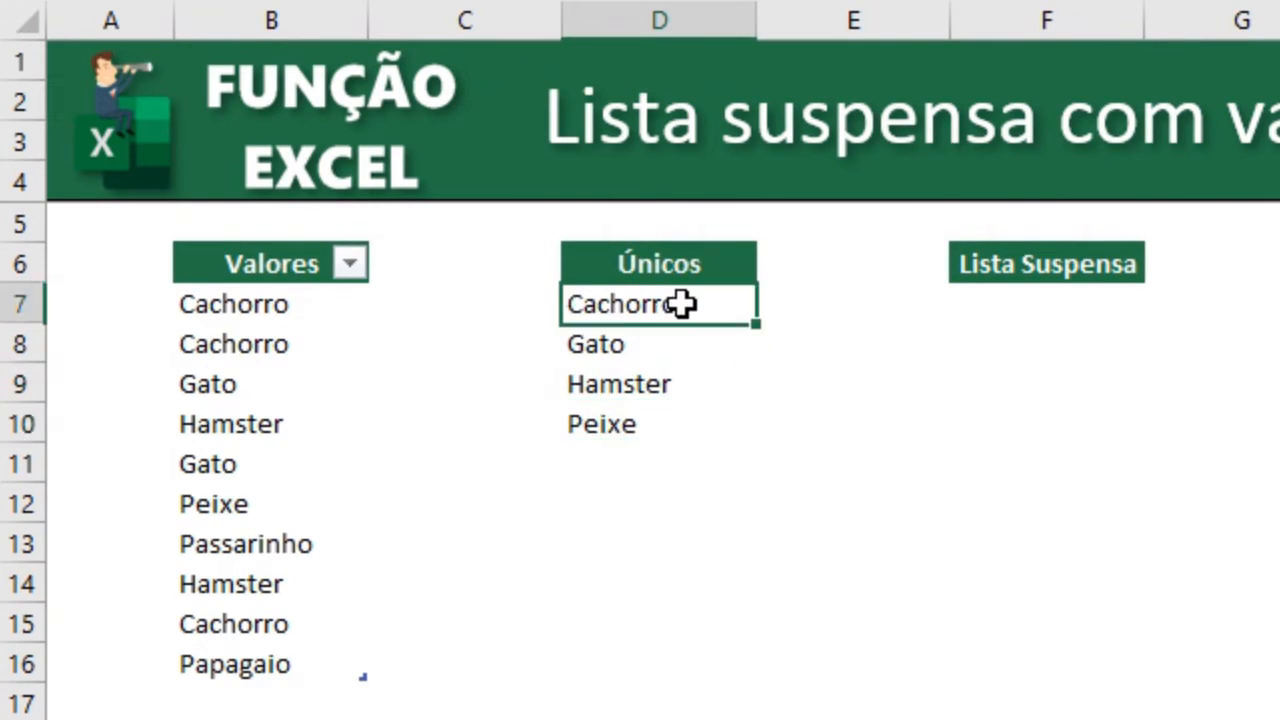
double_click(682, 304)
key("Escape")
double_click(660, 340)
key("Escape")
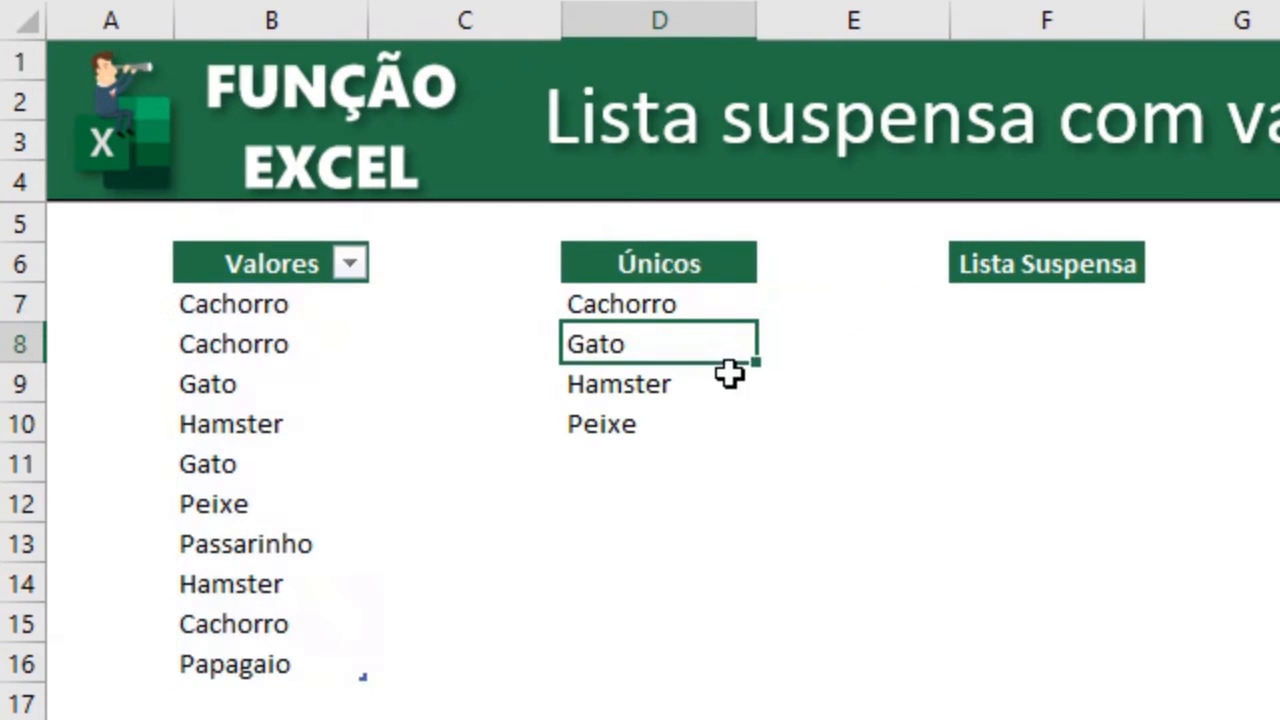
double_click(730, 384)
key("Escape")
double_click(674, 423)
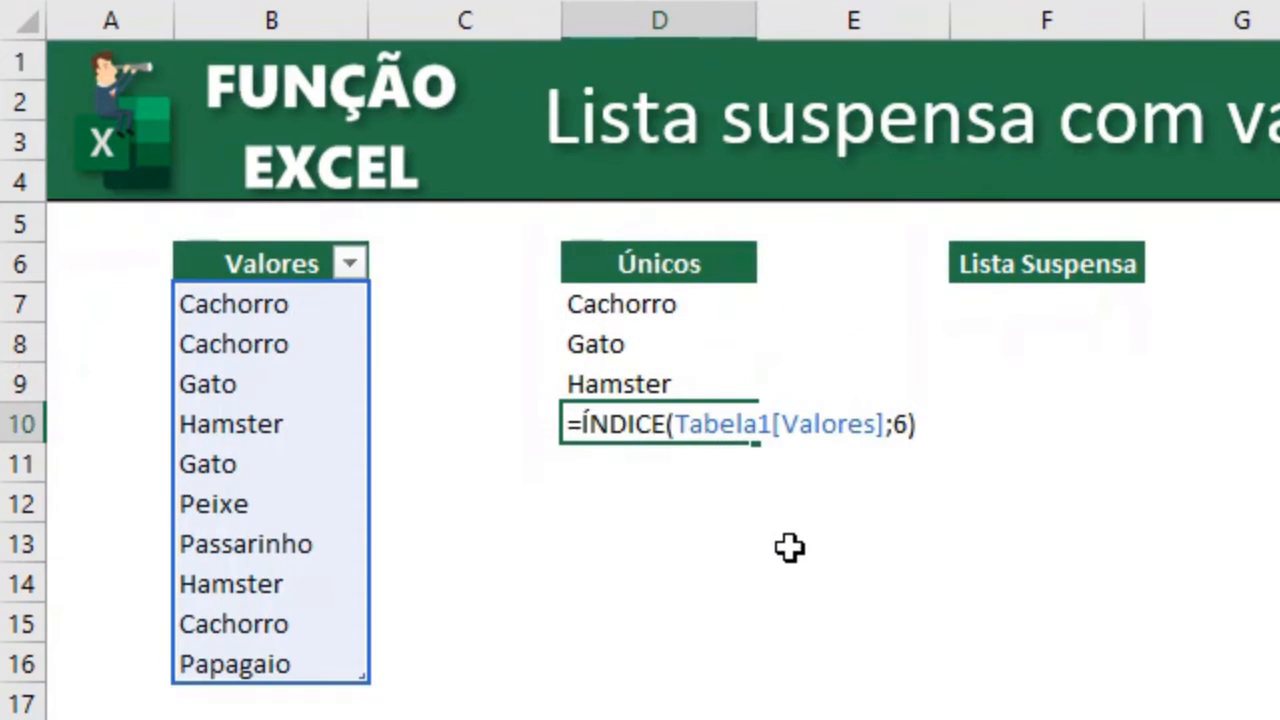
key("Escape")
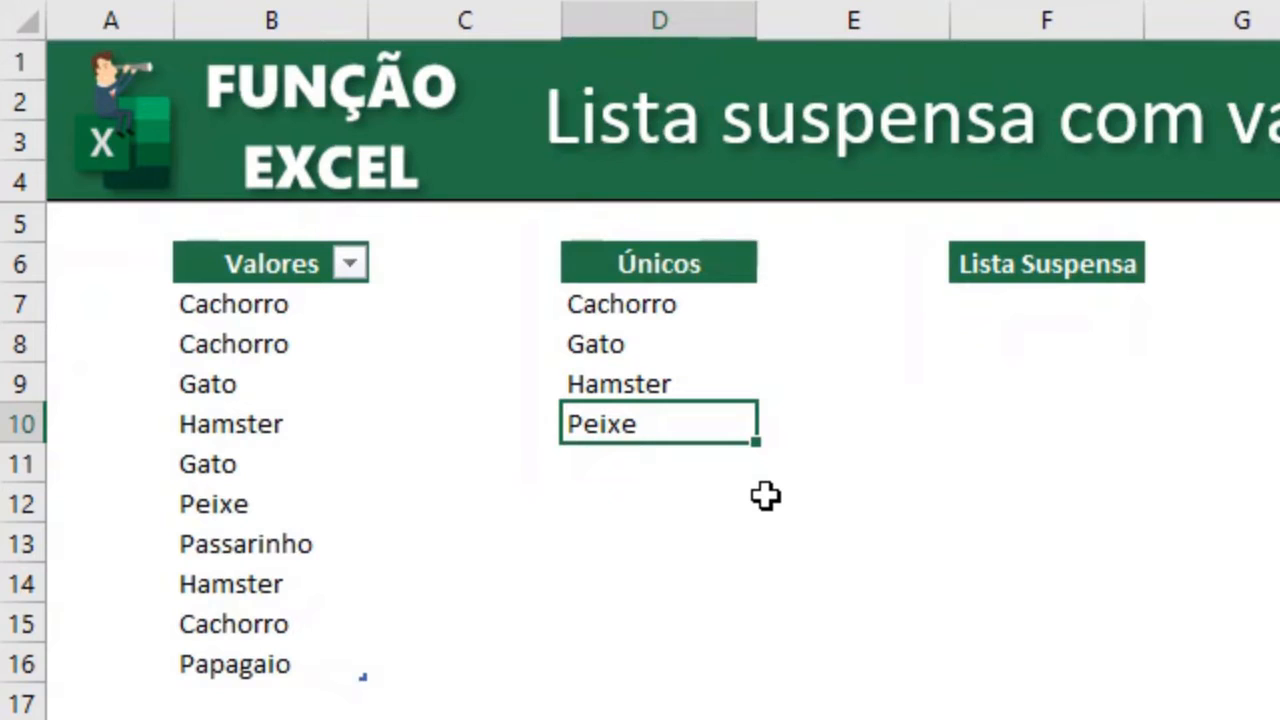
key("F2")
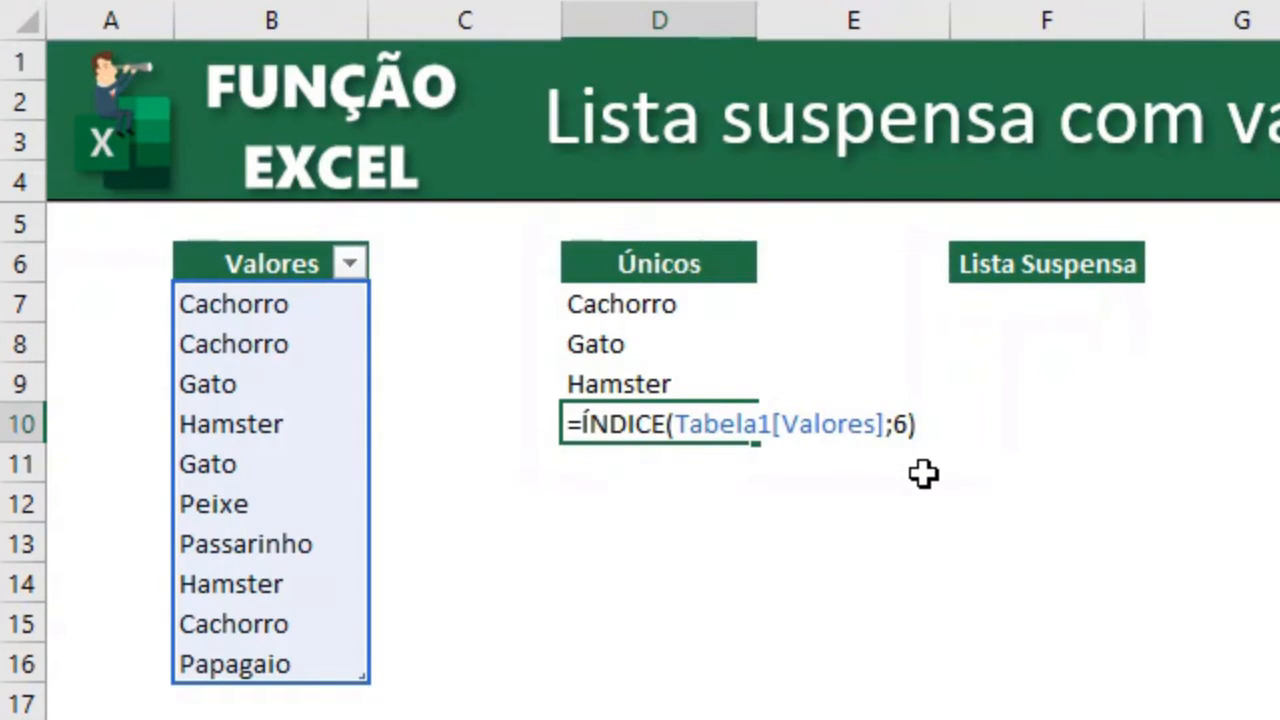
key("ctrl+Return")
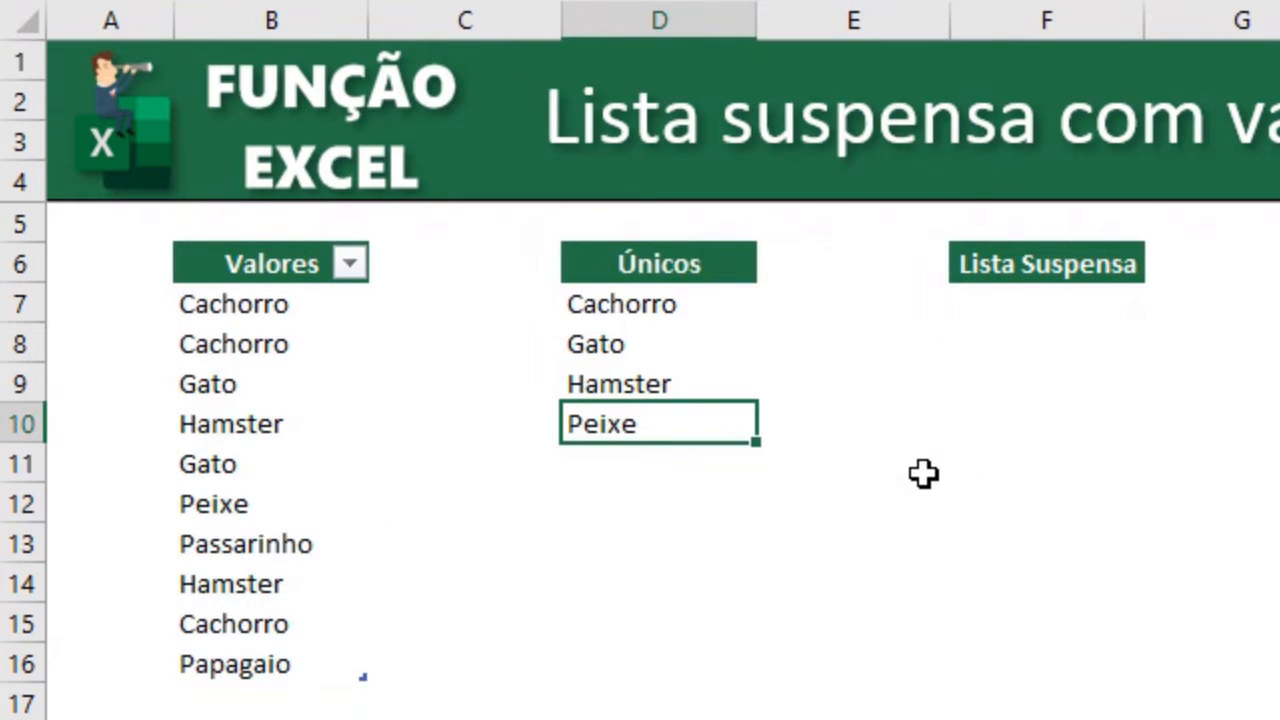
Enter in E7 a CONT.SE formula counting occurrences of D7 in Tabela1[Valores].
left_click(900, 312)
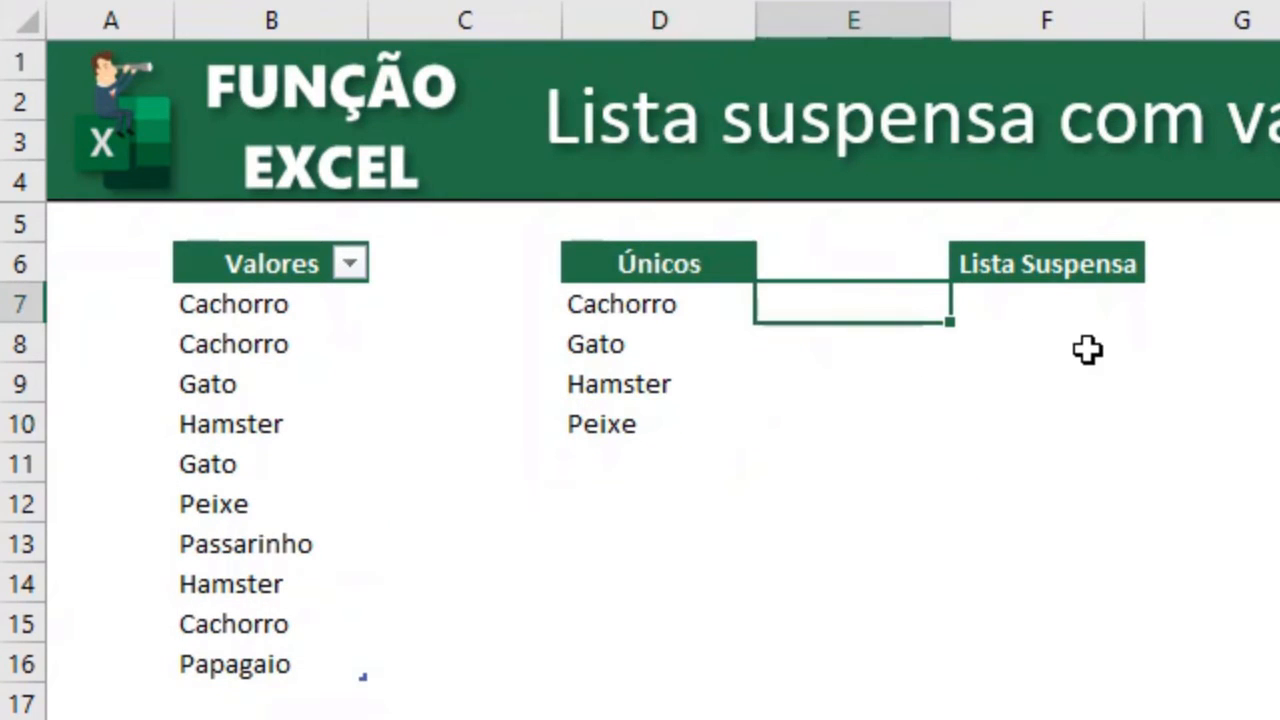
type("=cont")
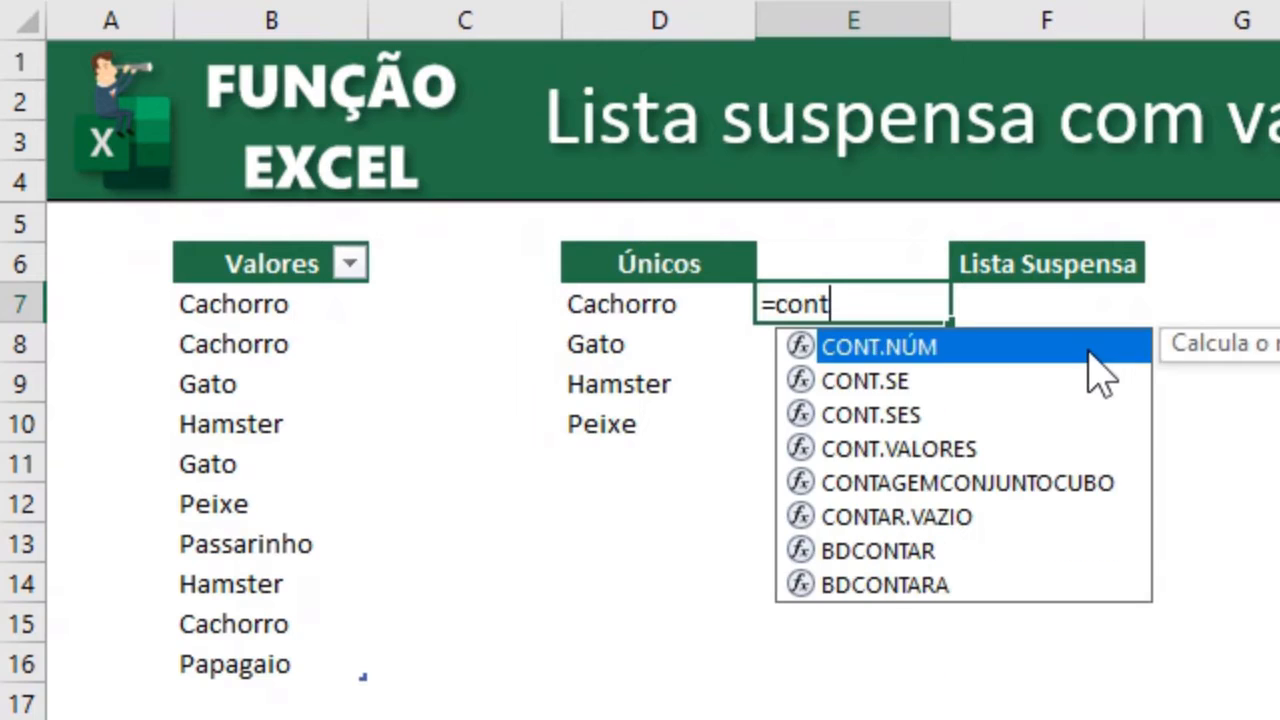
key("Down")
key("Tab")
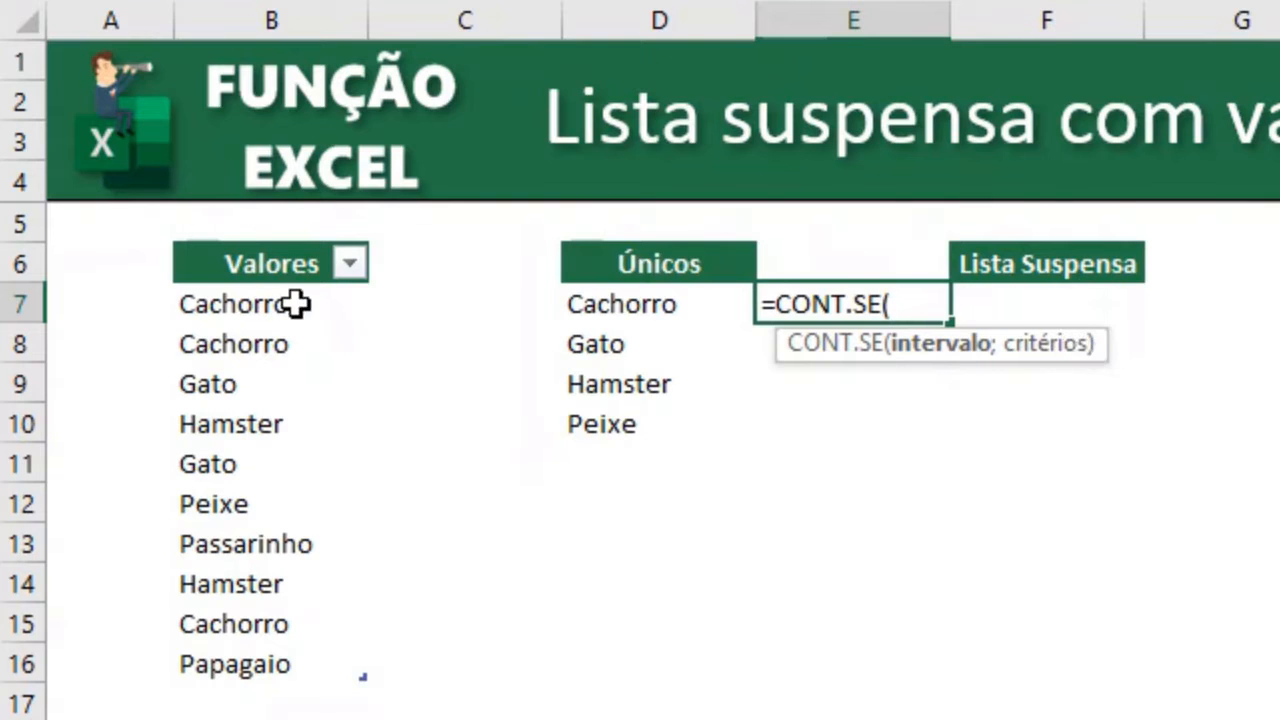
left_click_drag(296, 304, 309, 660)
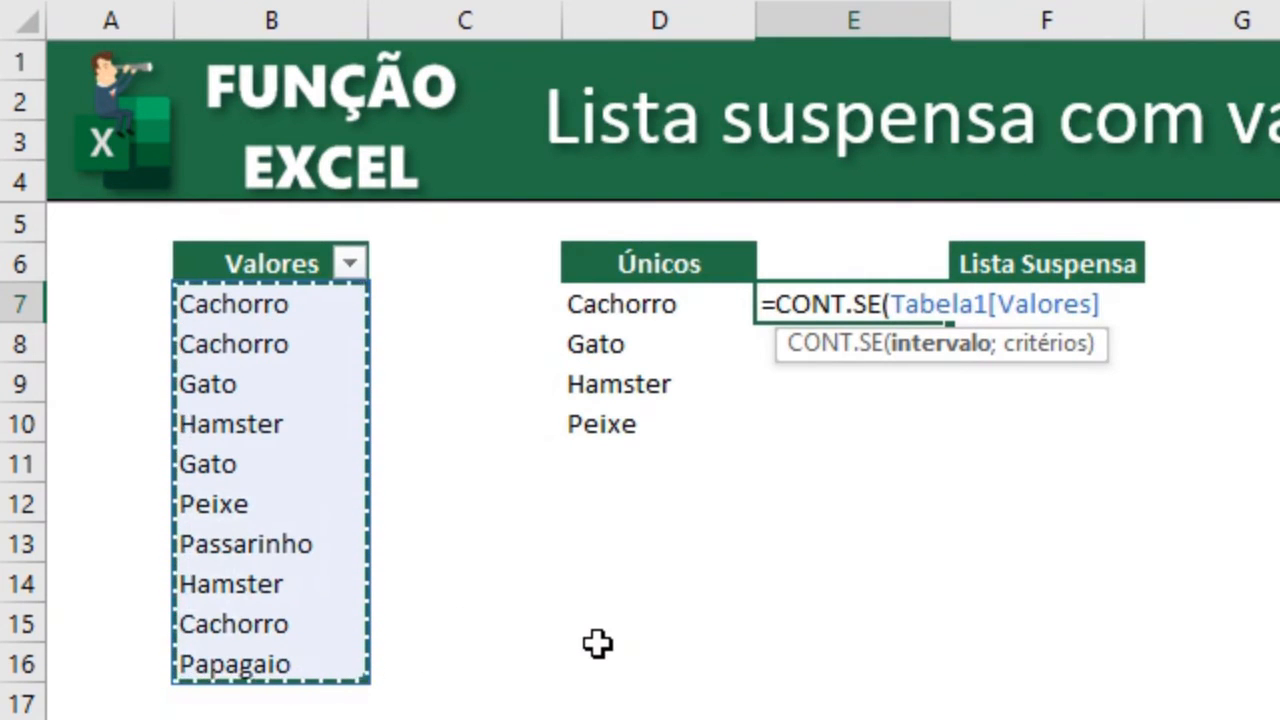
type(";")
key("Left")
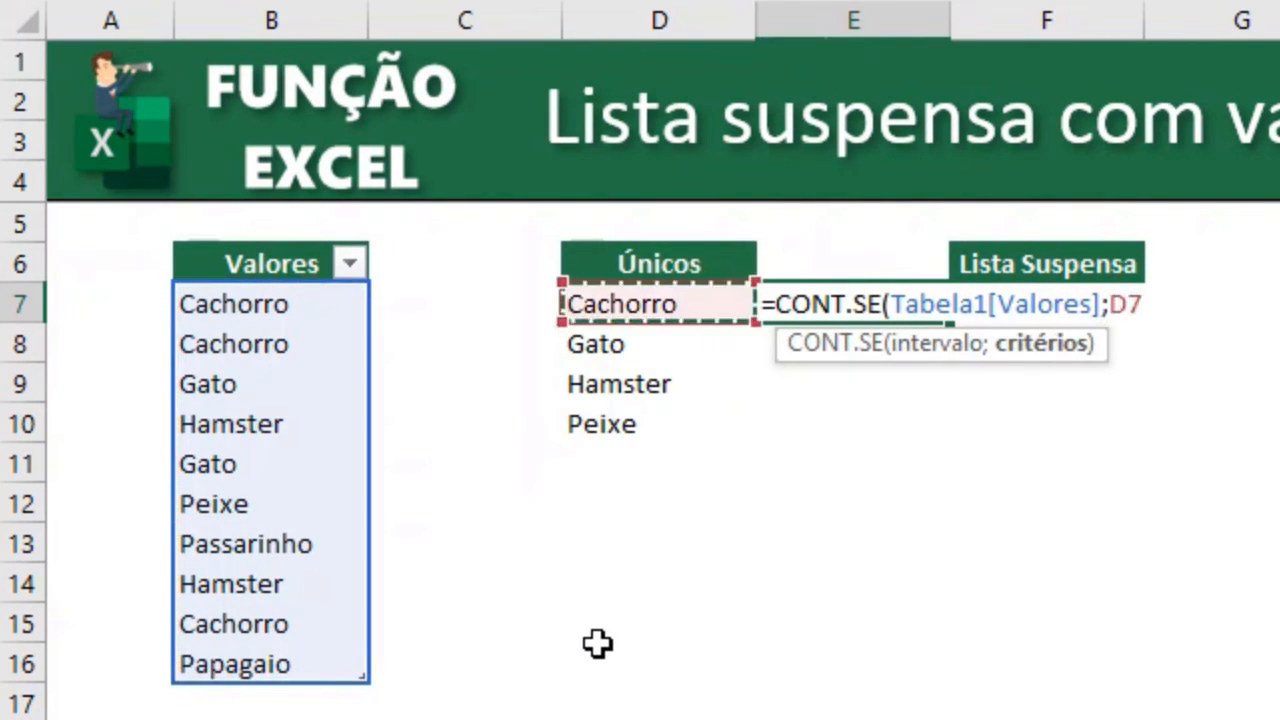
type(")")
key("Return")
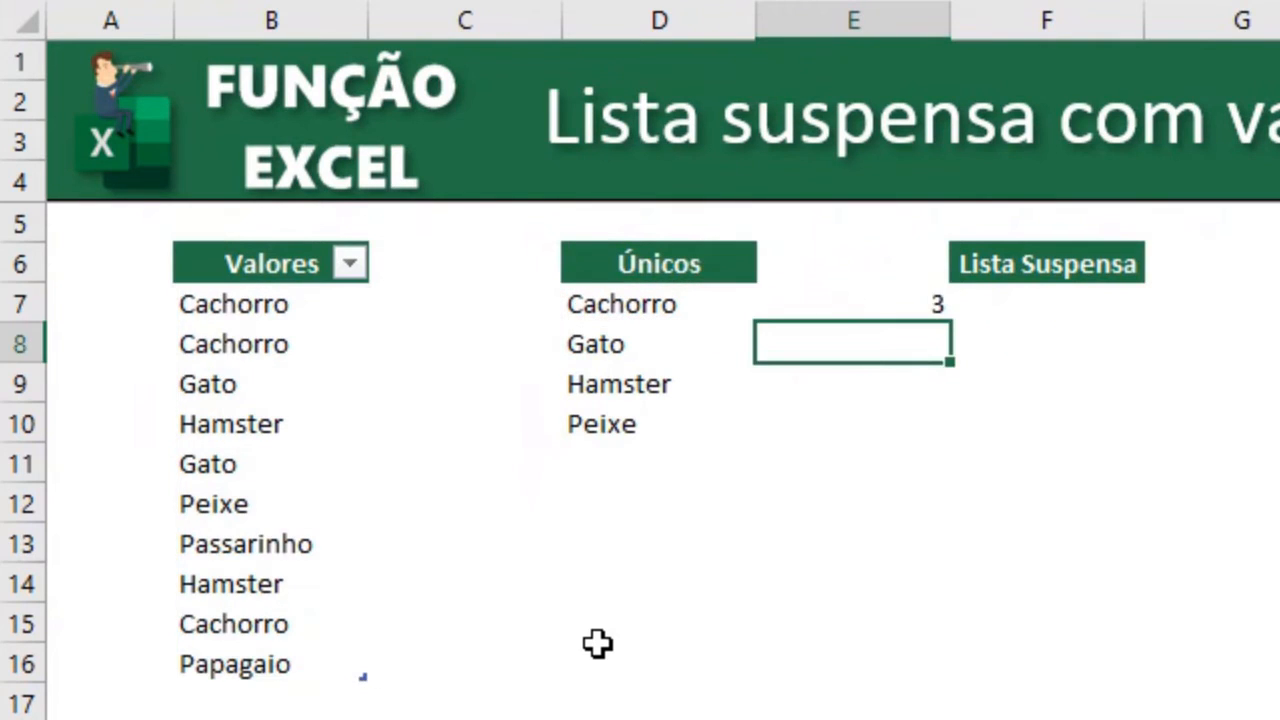
Fill the CONT.SE formula from E7 down to E8.
key("Up")
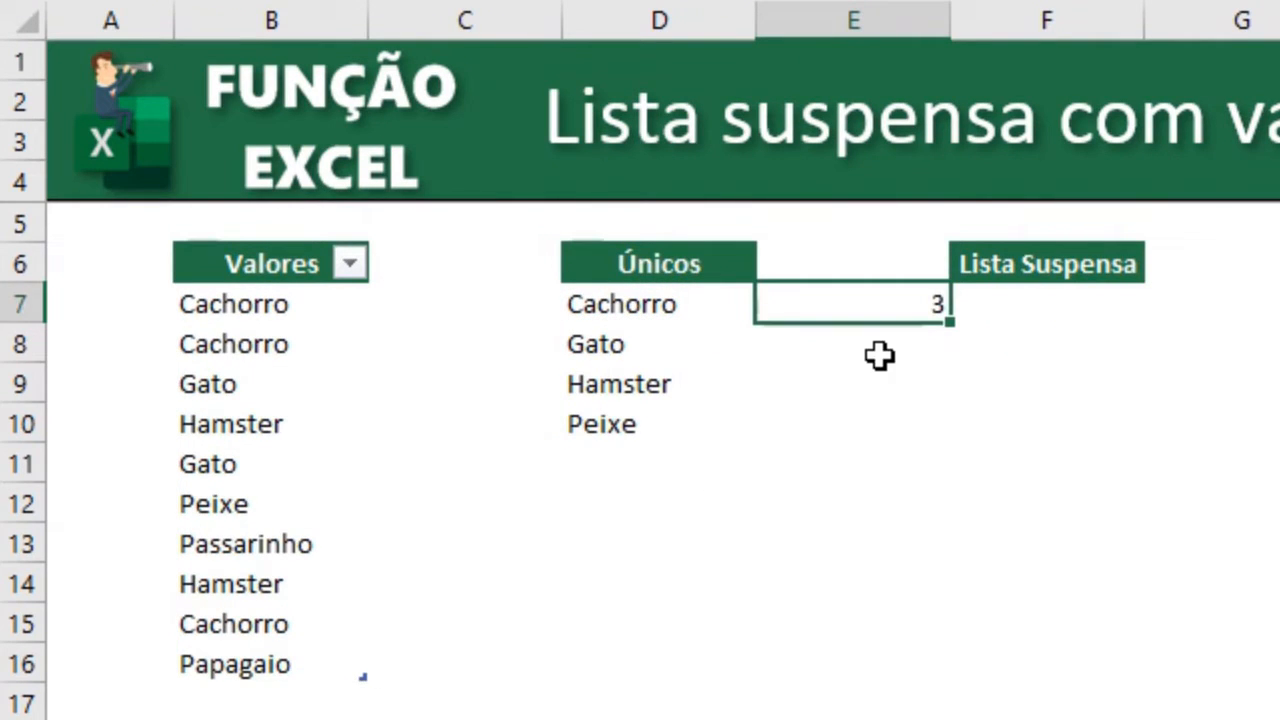
key("F2")
key("Escape")
left_click_drag(946, 334, 944, 424)
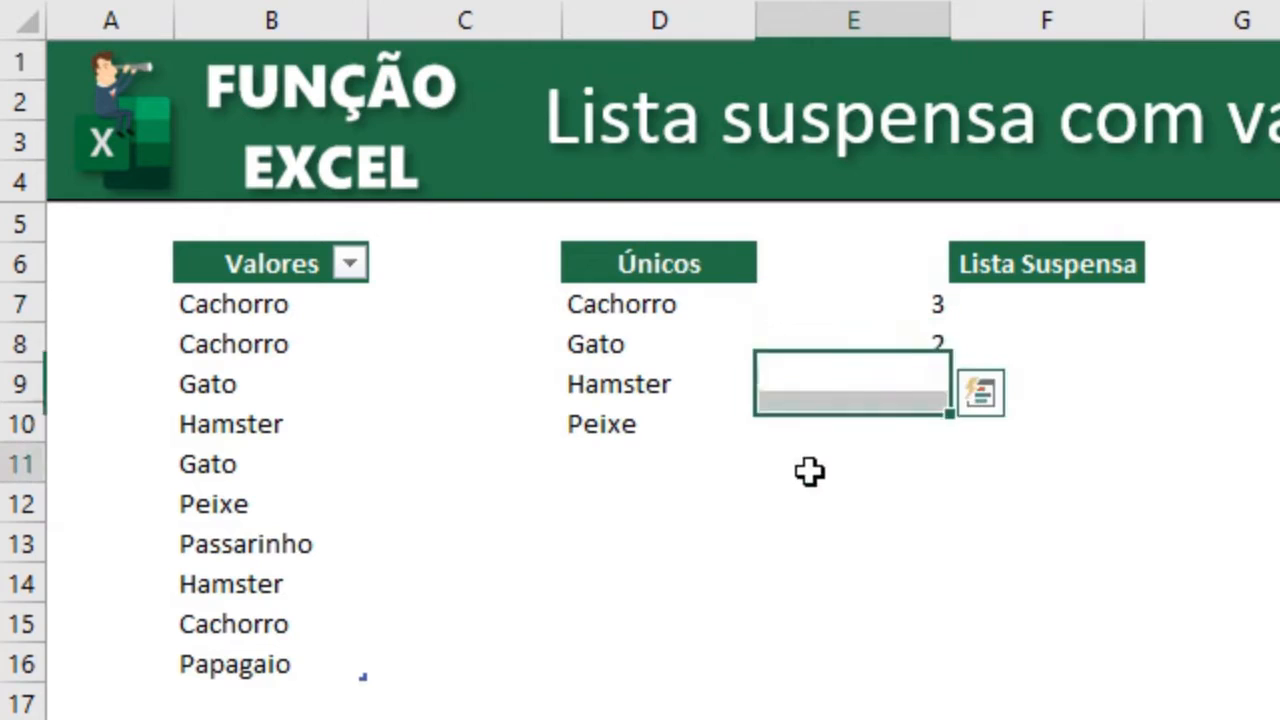
left_click(809, 472)
left_click(865, 354)
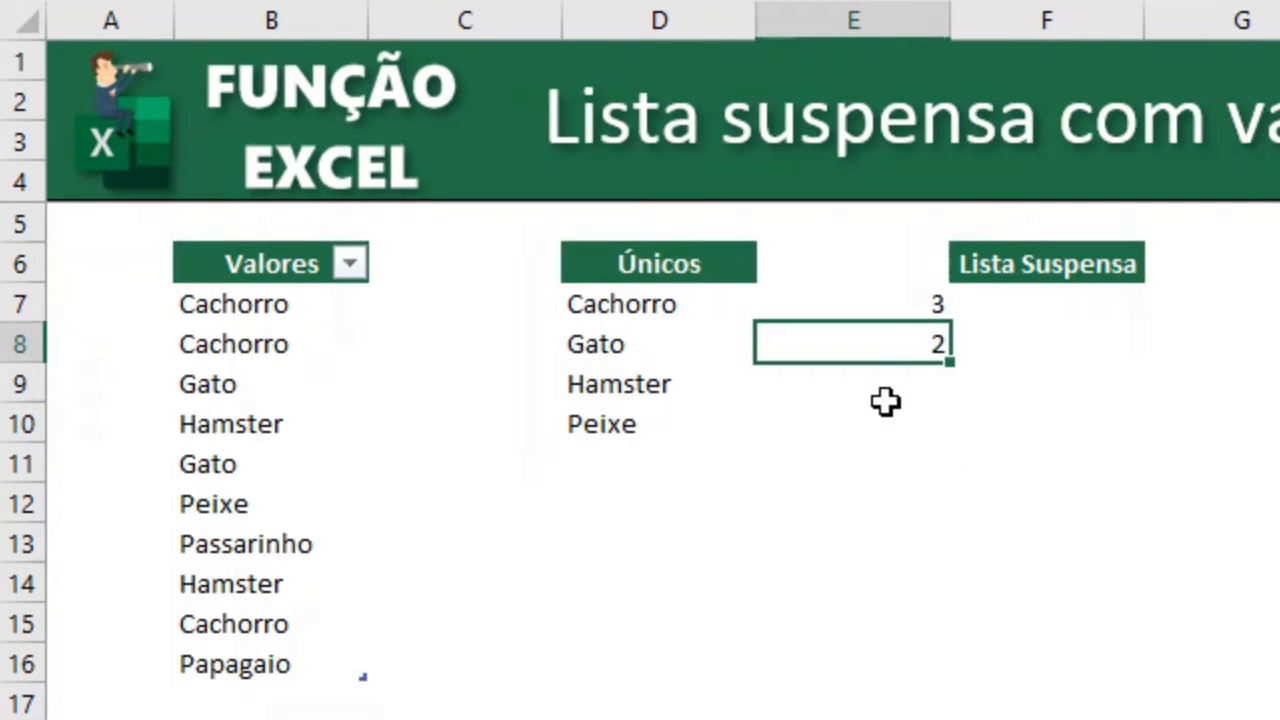
Extend the CONT.SE formula from E8 down to E9.
double_click(688, 383)
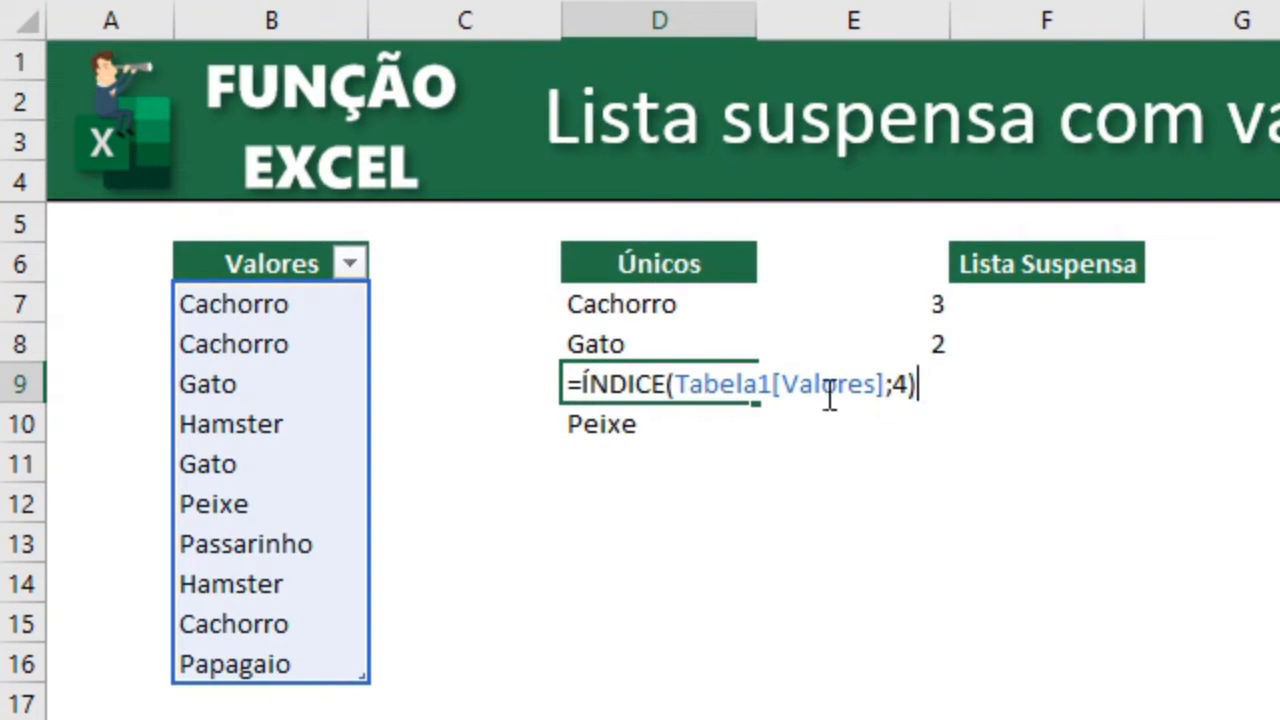
left_click(940, 350)
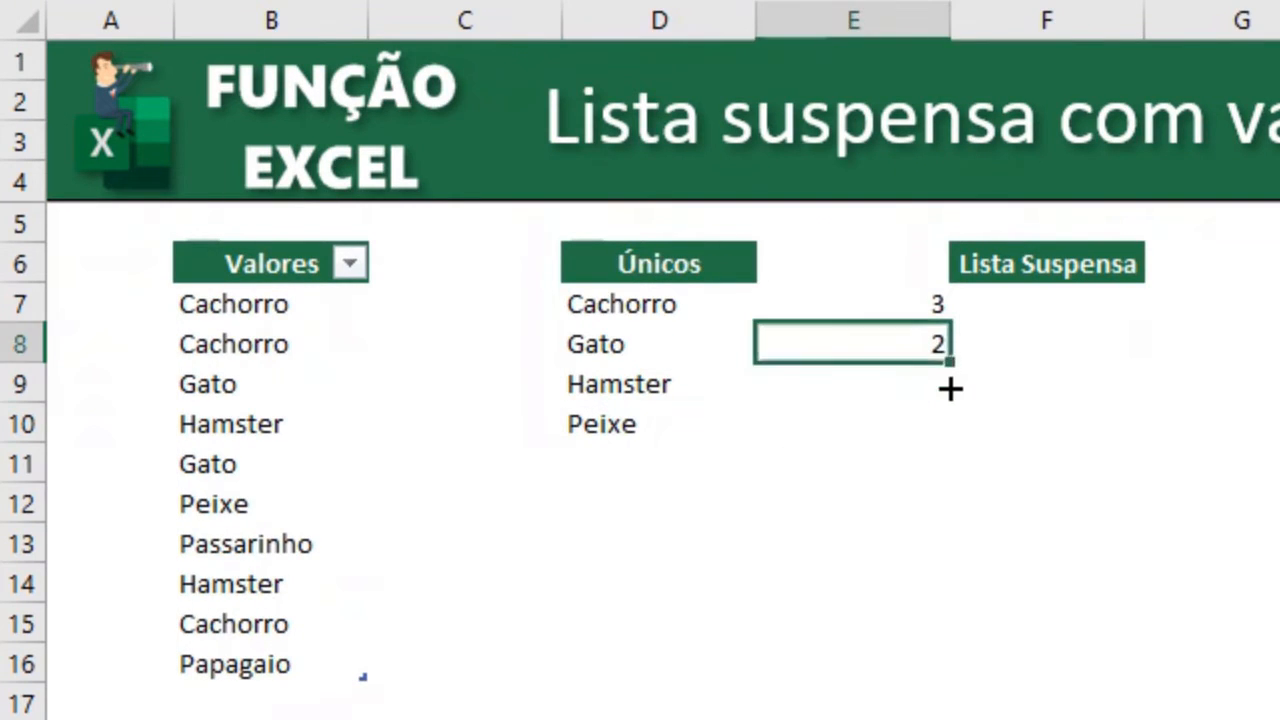
left_click_drag(950, 388, 920, 391)
left_click(863, 431)
left_click(877, 386)
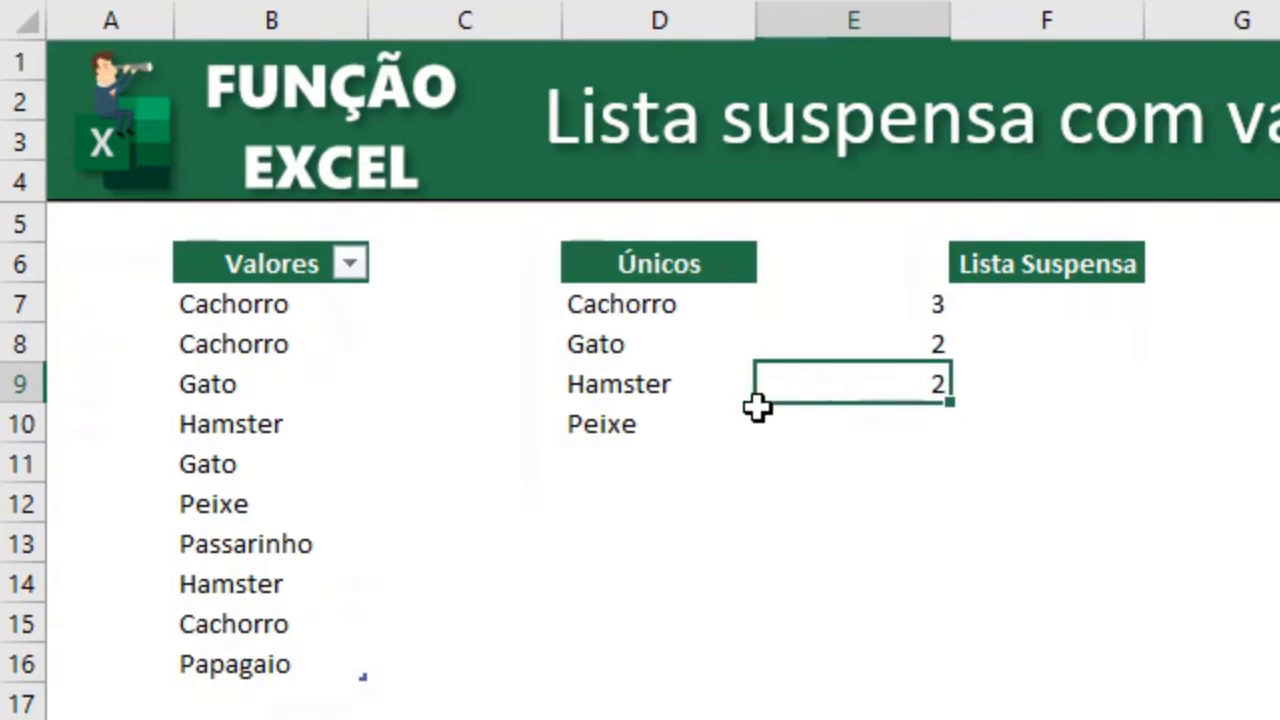
Swap the CONT.SE arguments in E7 so D7 is the range and Tabela1[Valores] is the criterion.
left_click(646, 429)
key("F2")
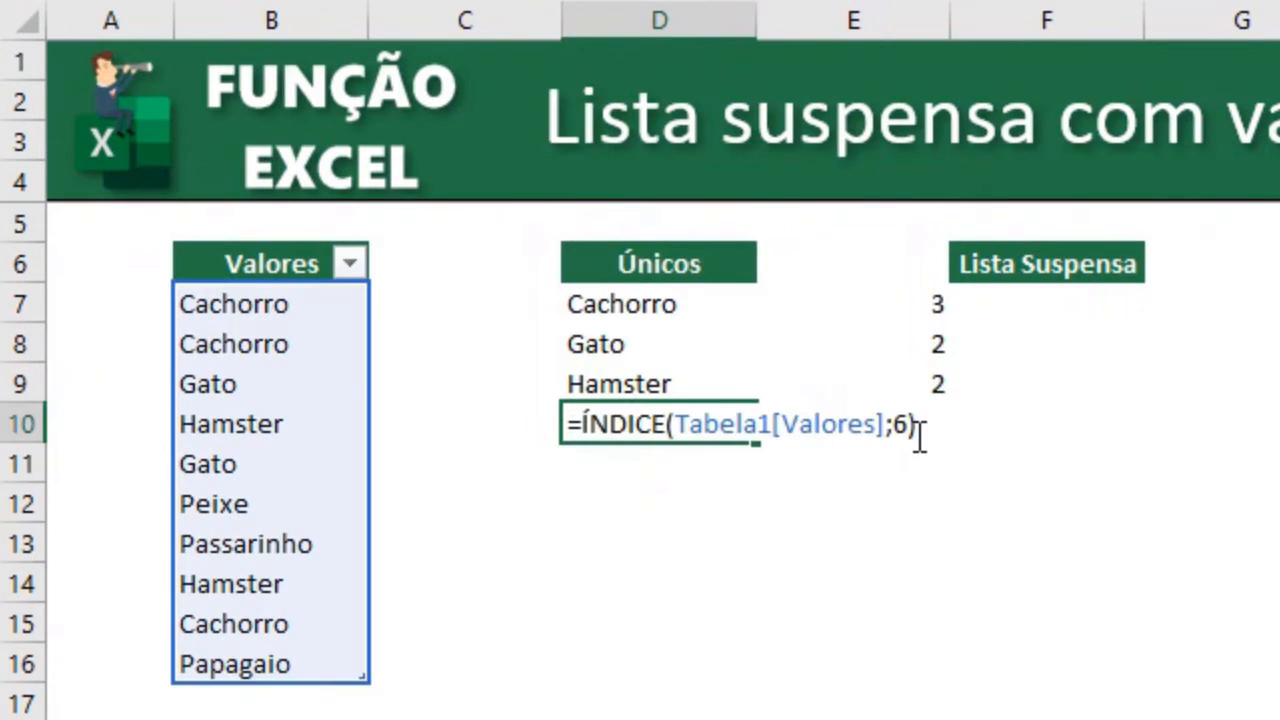
key("ctrl+Return")
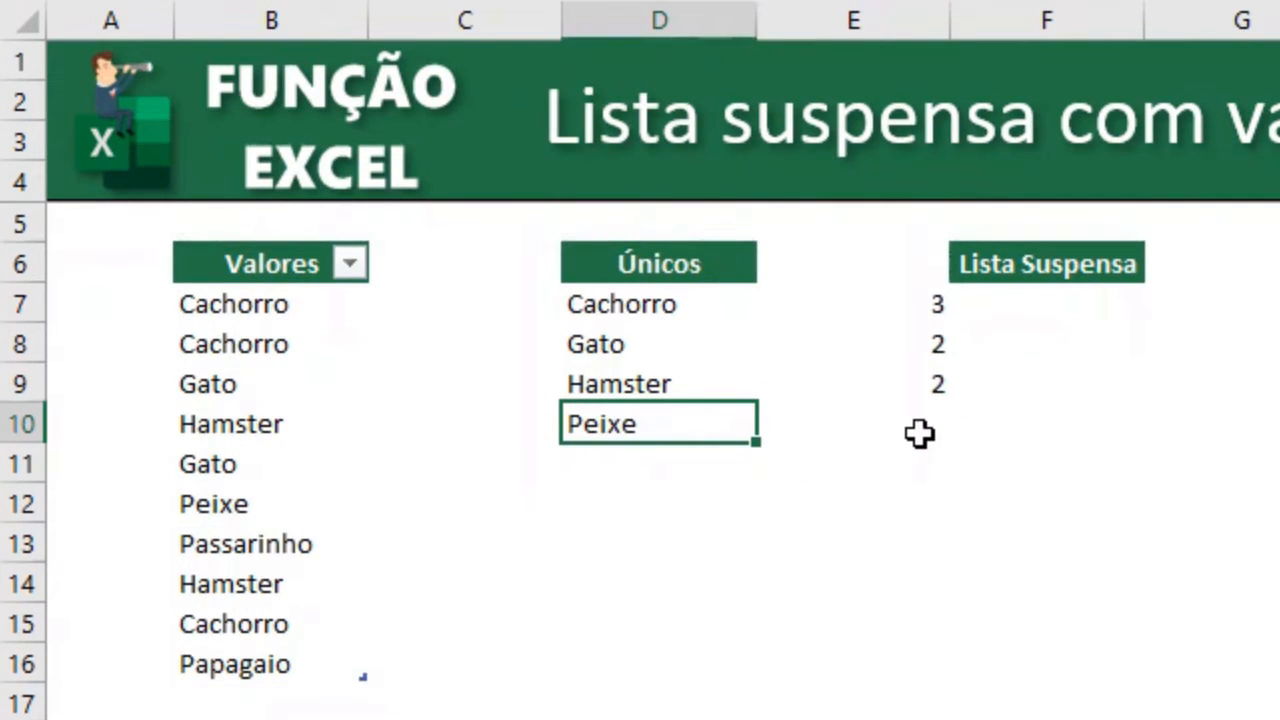
left_click(897, 300)
key("F2")
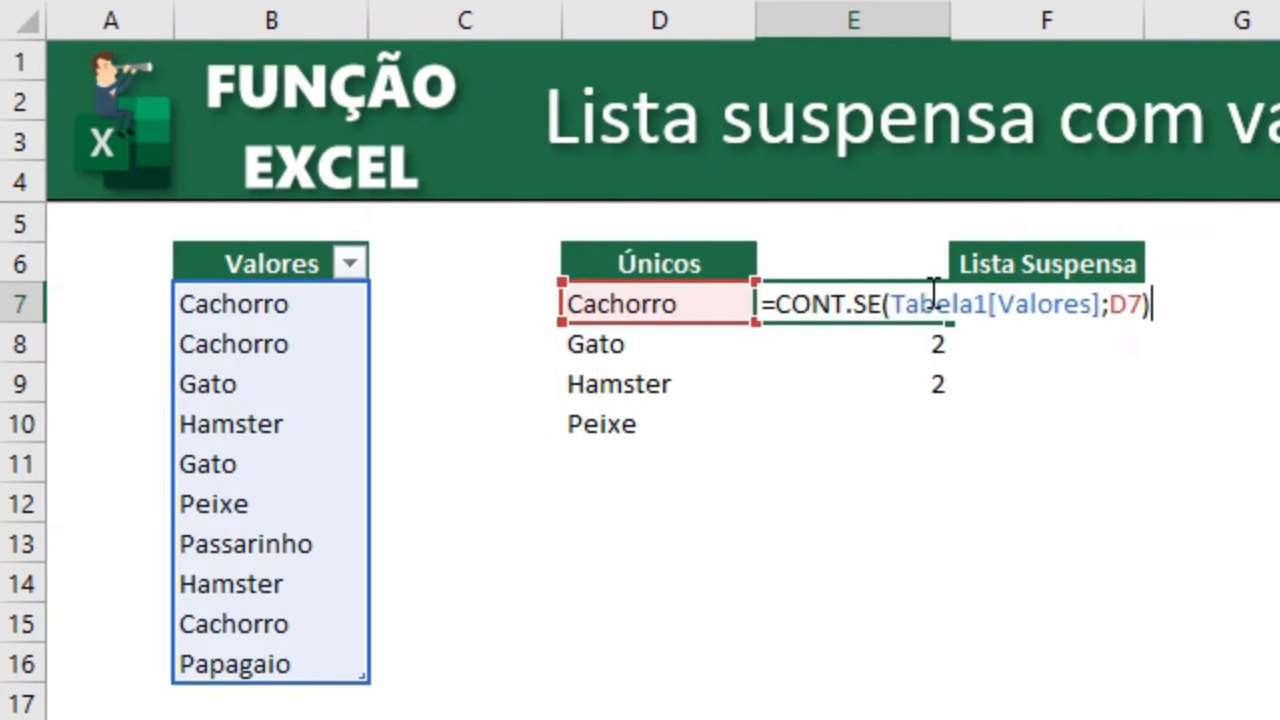
left_click(1143, 303)
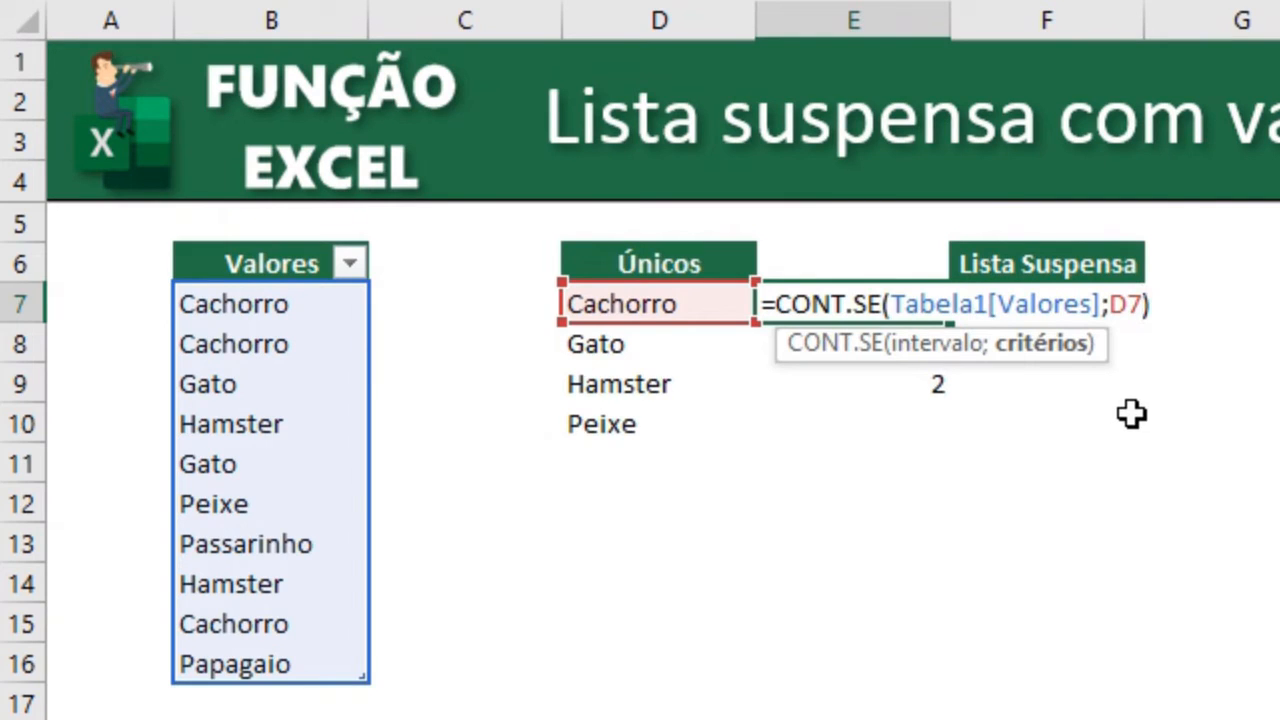
key("BackSpace")
key("BackSpace")
key("BackSpace")
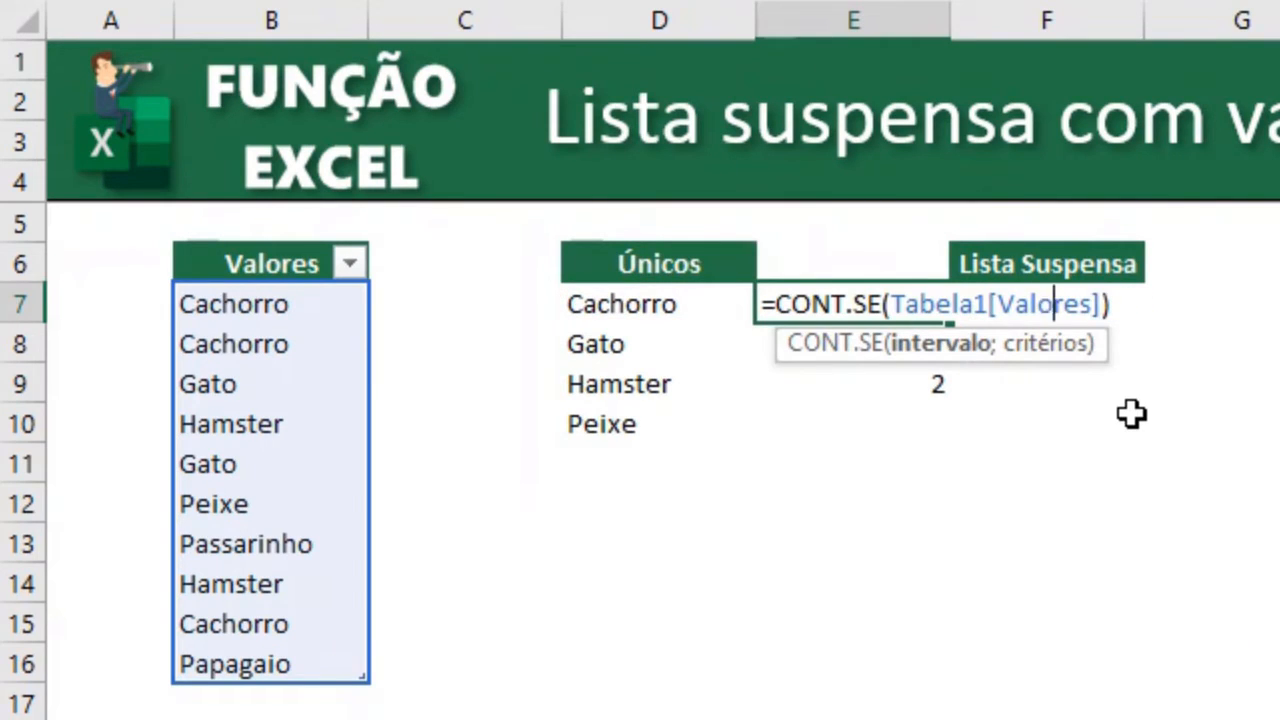
type("D7")
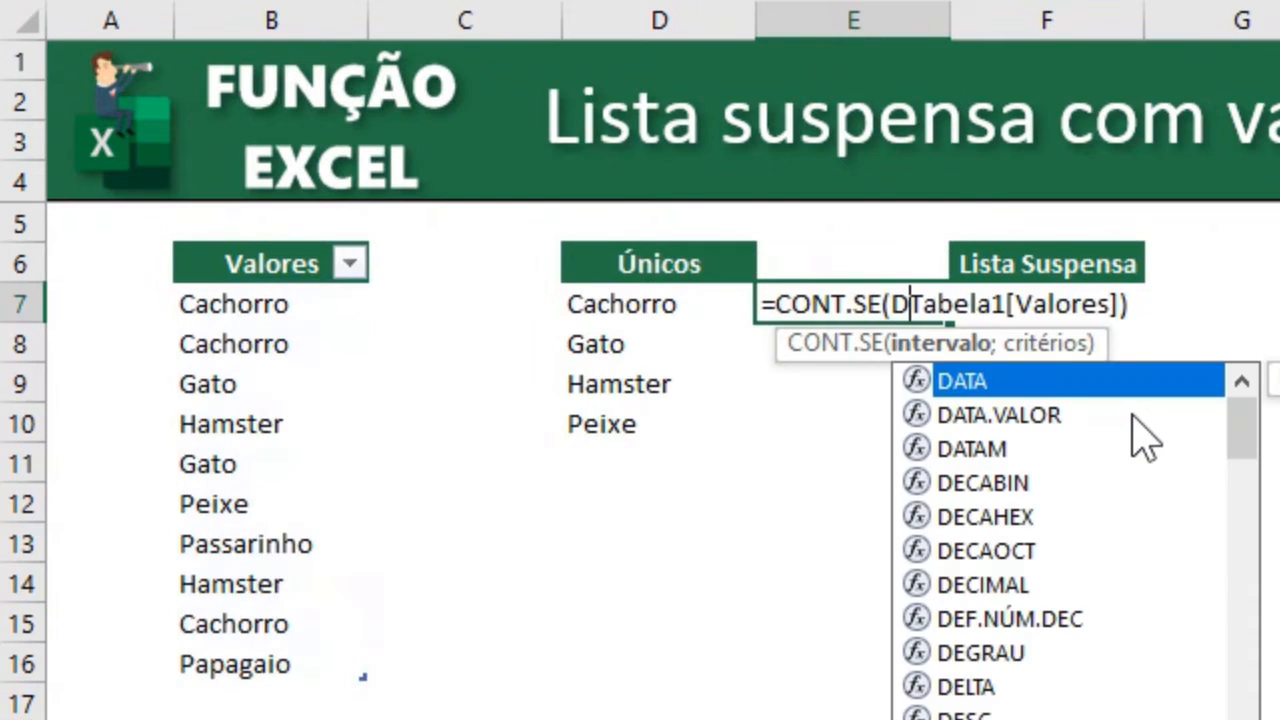
type(";")
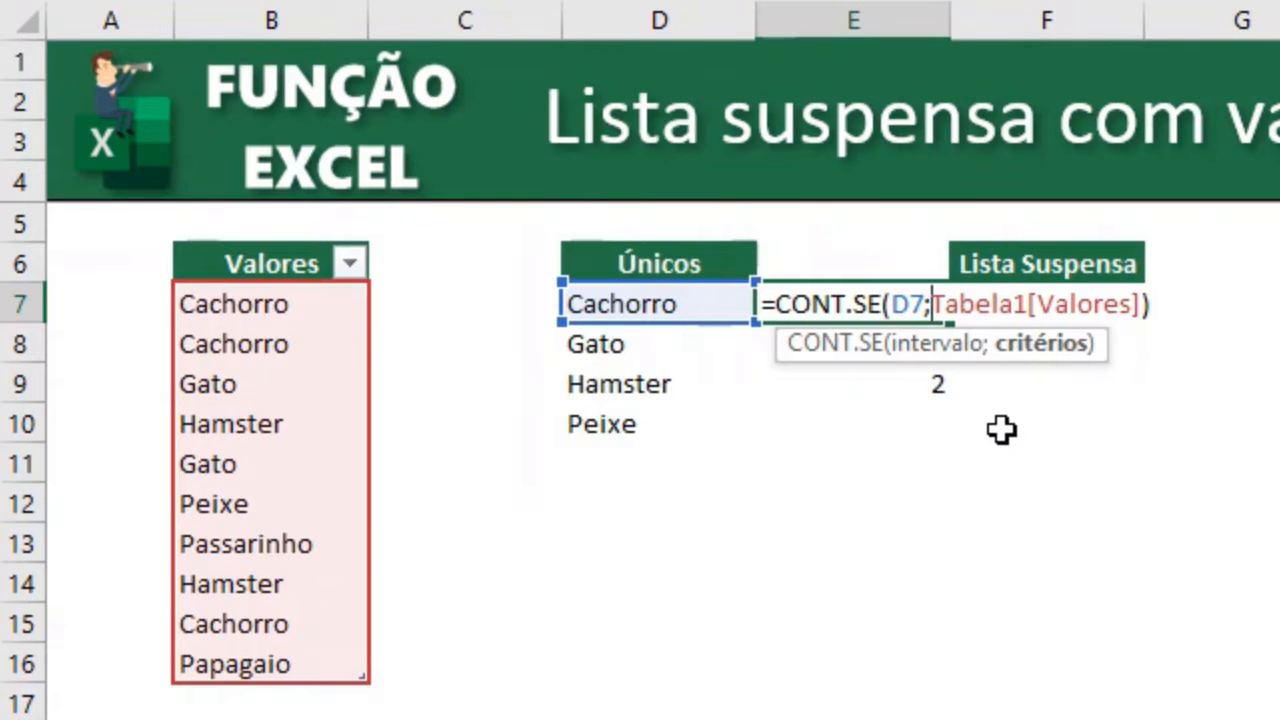
key("Return")
Clear the copied CONT.SE formulas from E8 and E9.
key("shift+Down")
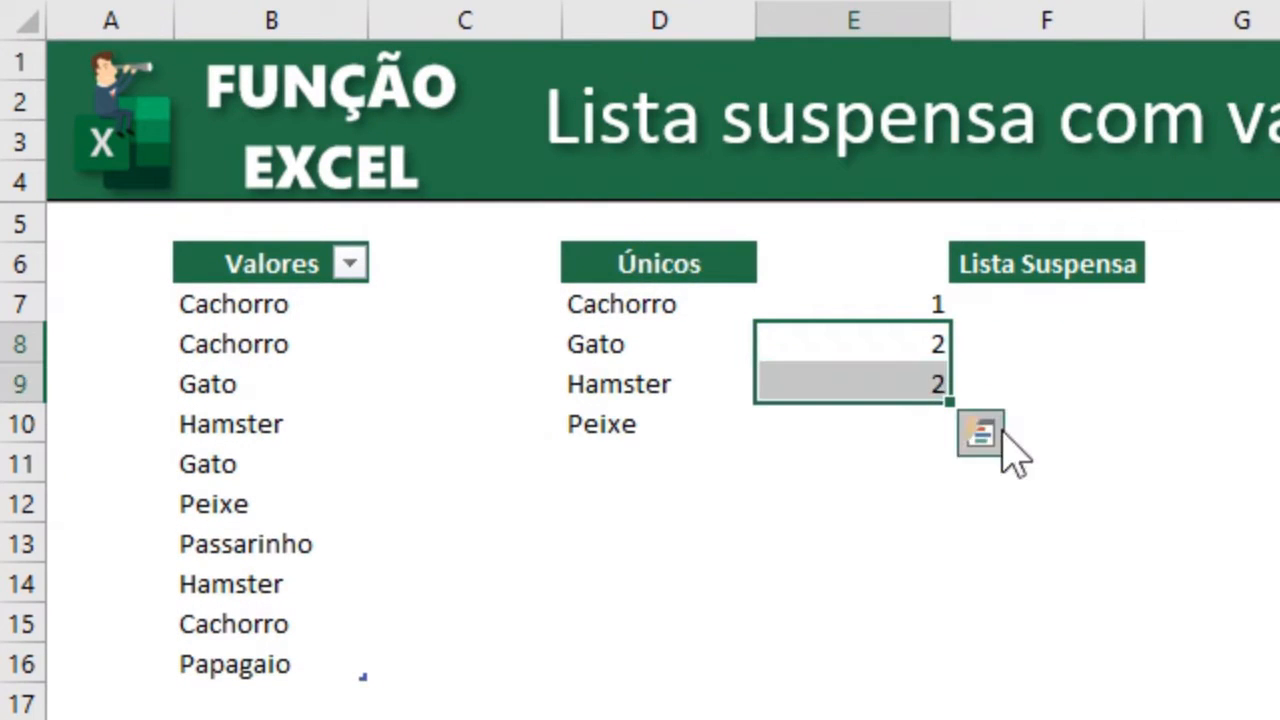
key("Delete")
key("Up")
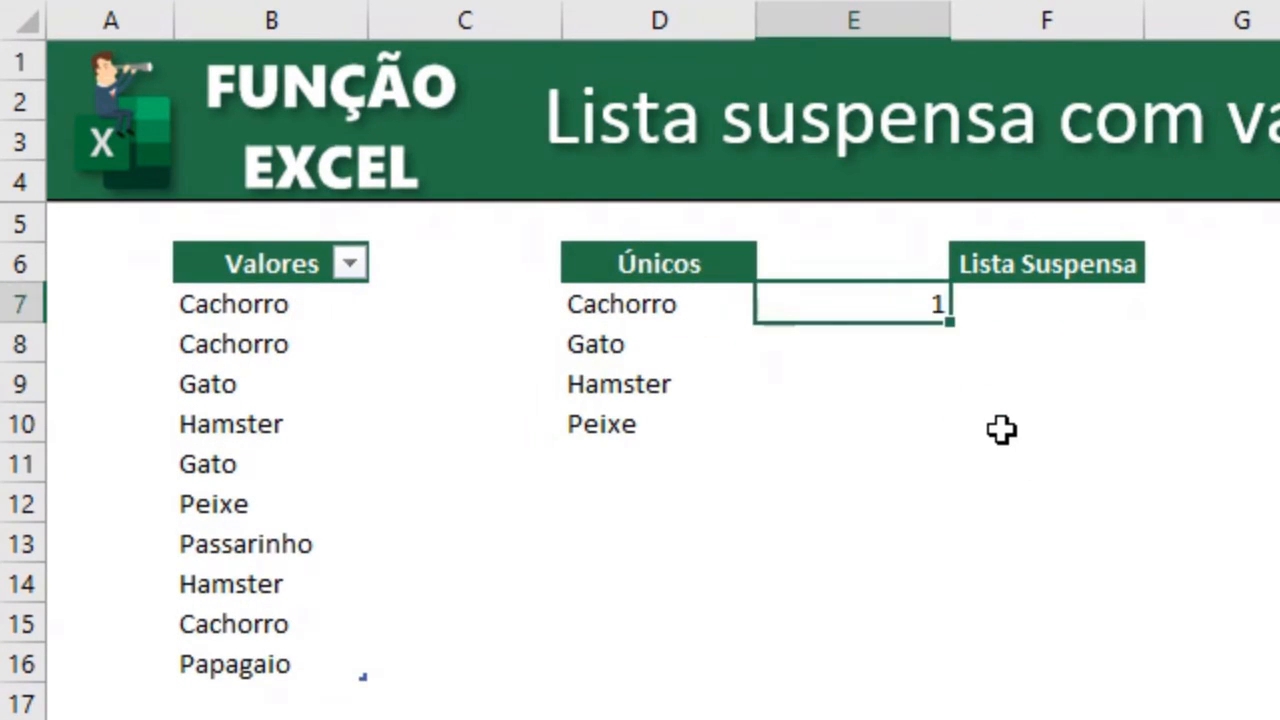
Evaluate the CONT.SE formula in E7 to inspect its resulting array, then cancel the edit.
key("F2")
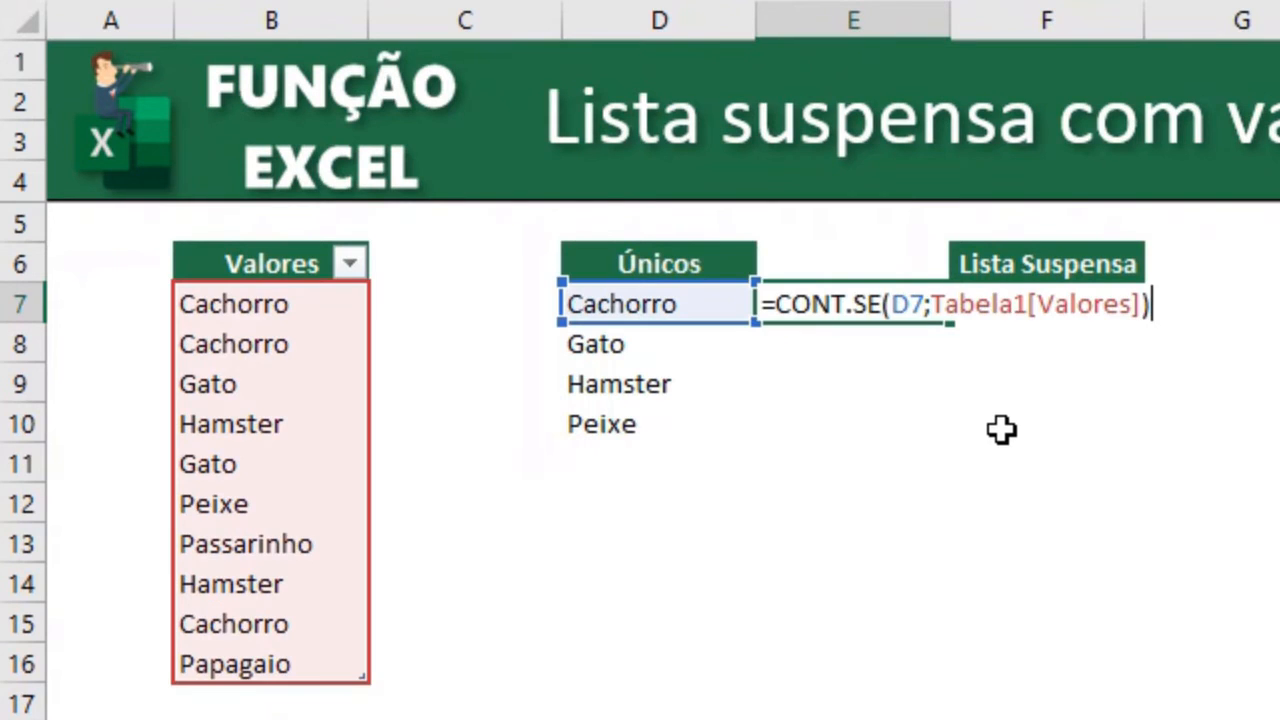
key("F9")
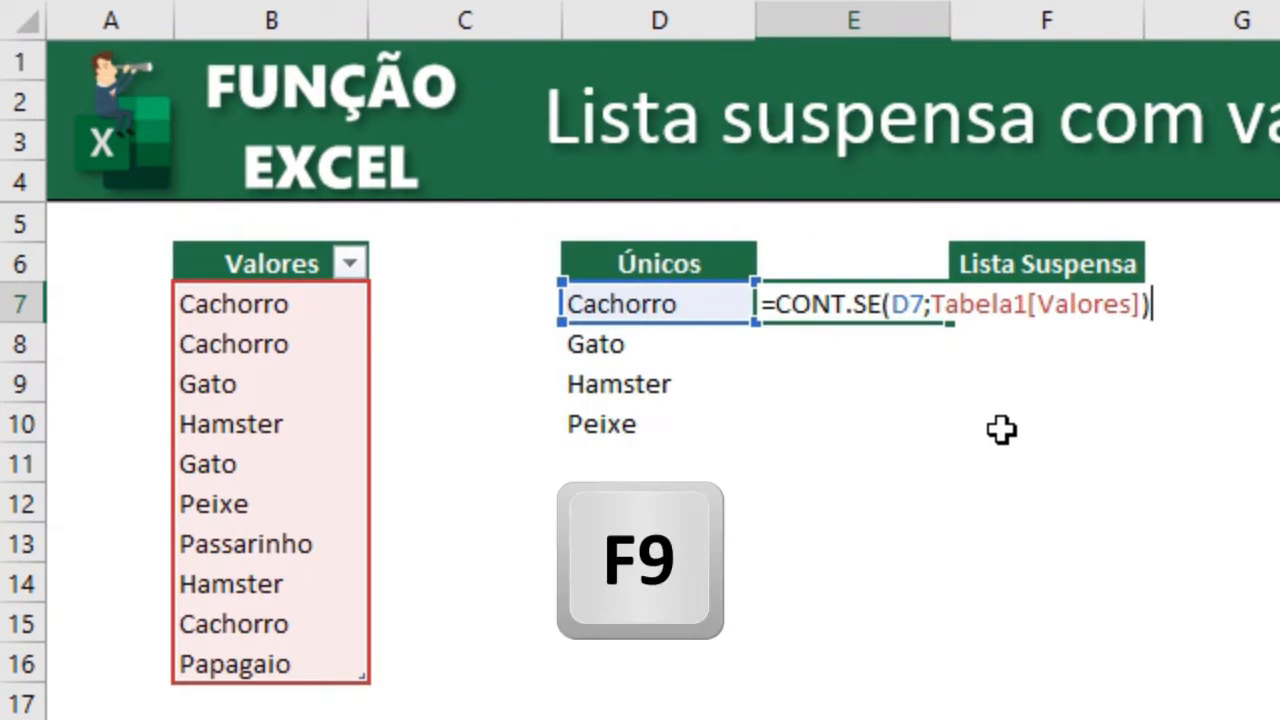
key("F9")
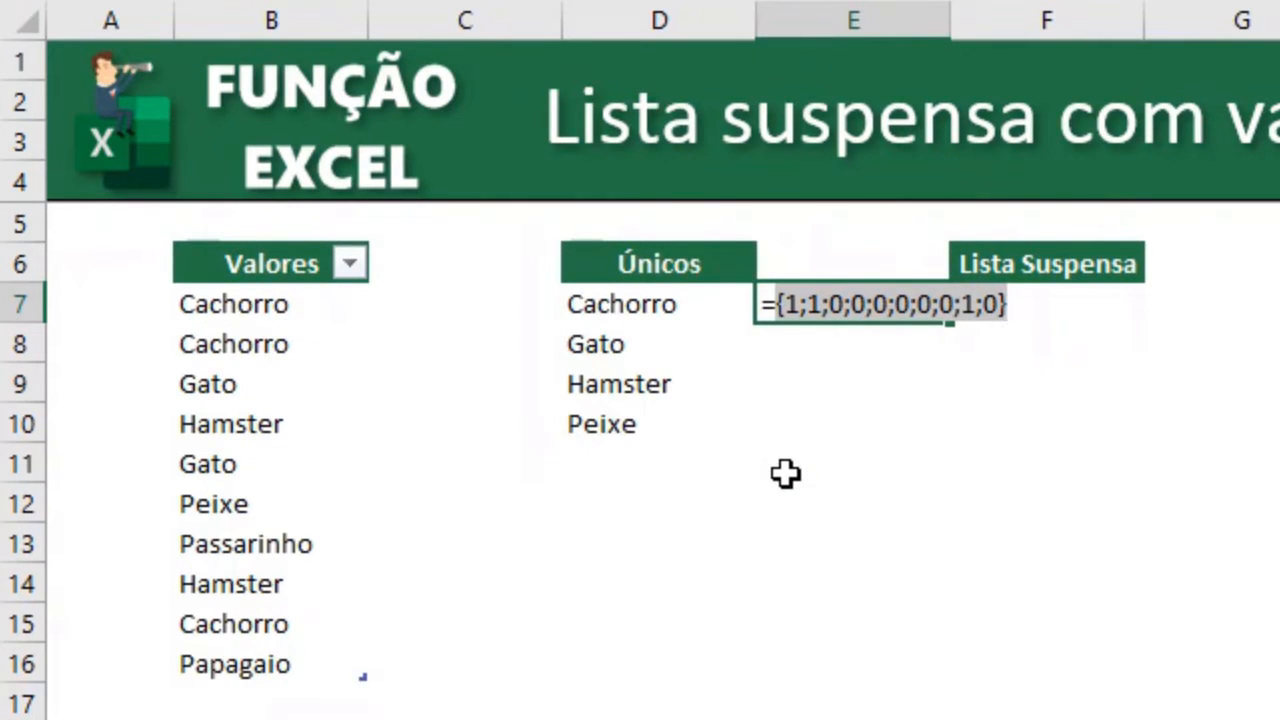
key("Escape")
Wrap the E7 formula in CORRESP with lookup value 0 and match type 0.
key("F2")
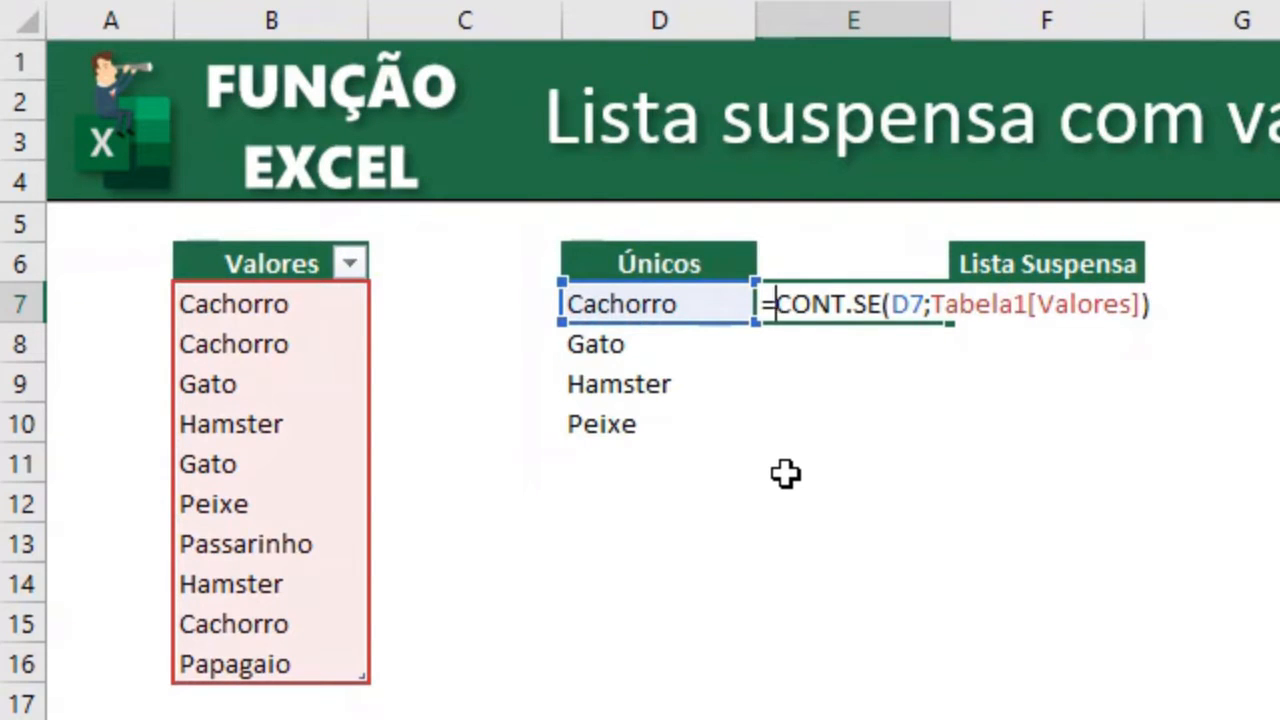
type("corre")
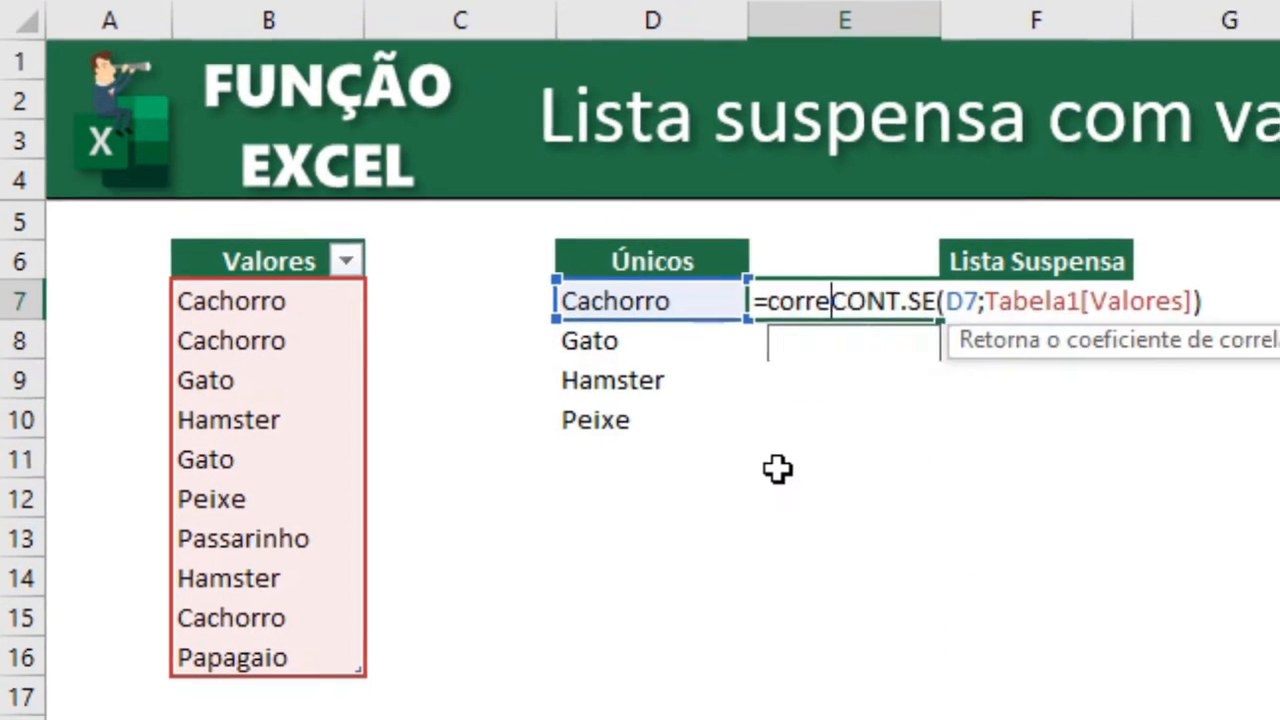
type("sp")
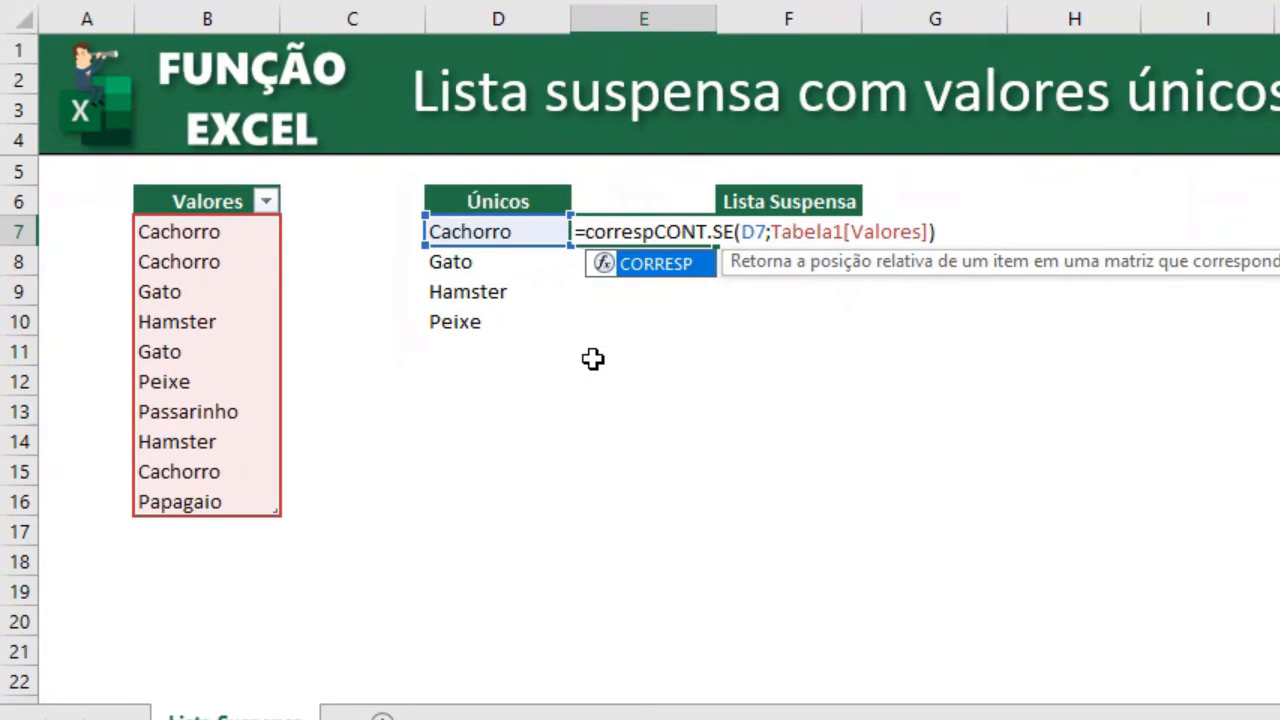
key("Tab")
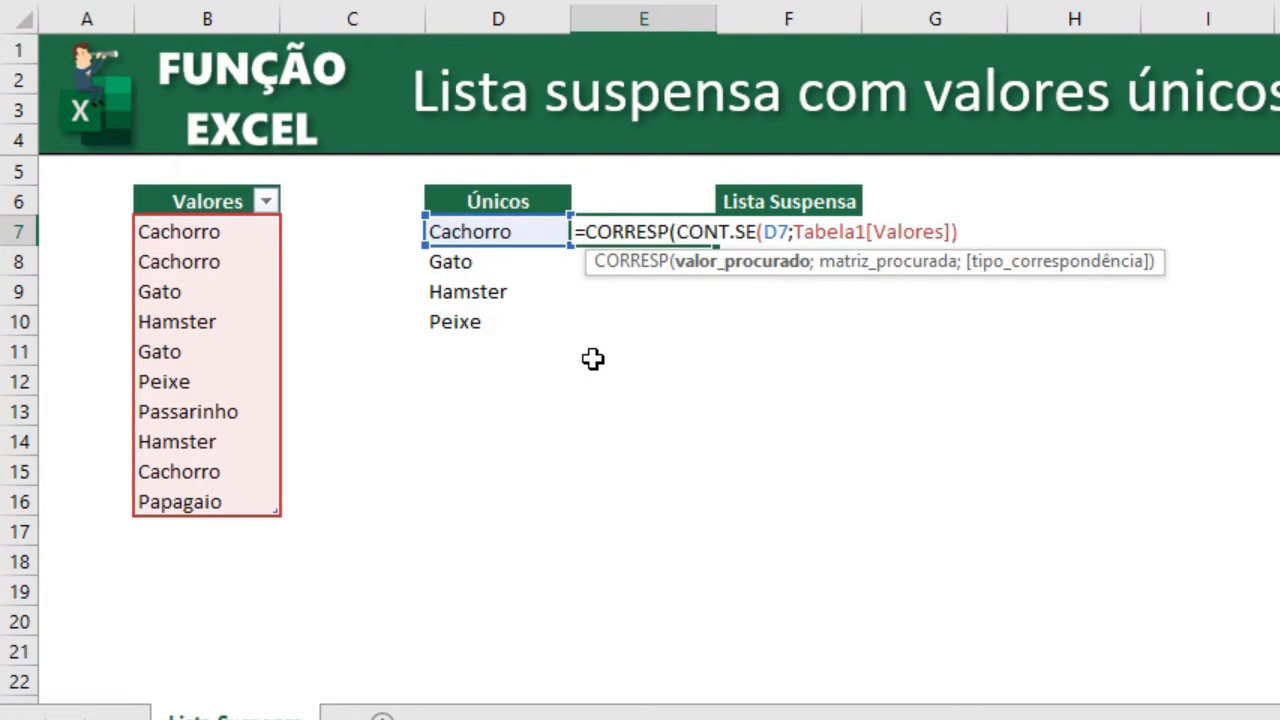
type("0")
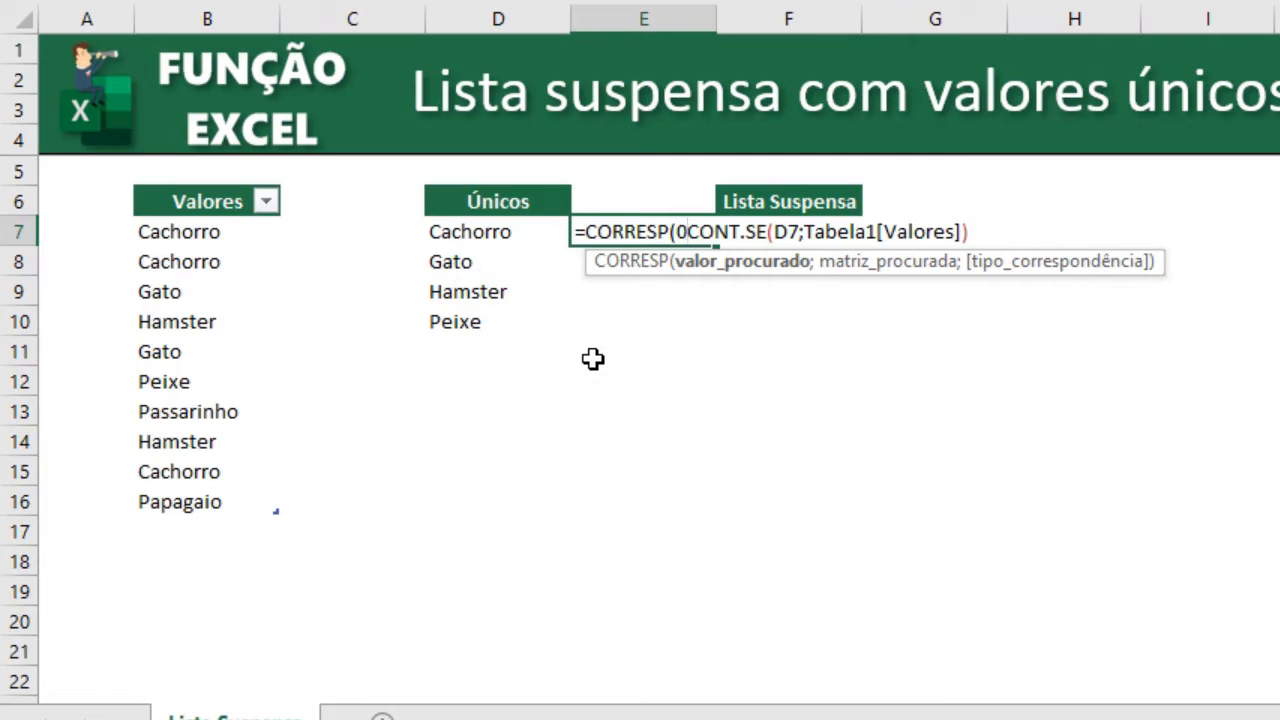
type(";")
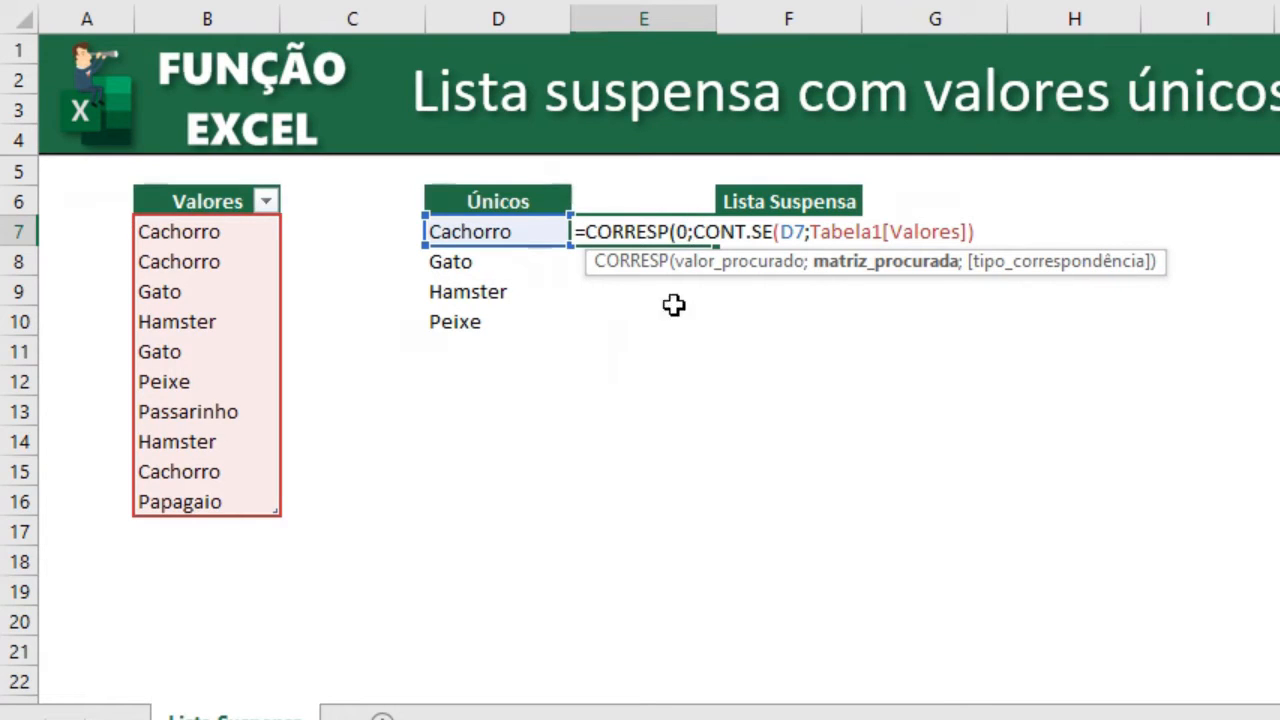
left_click(977, 232)
type(";")
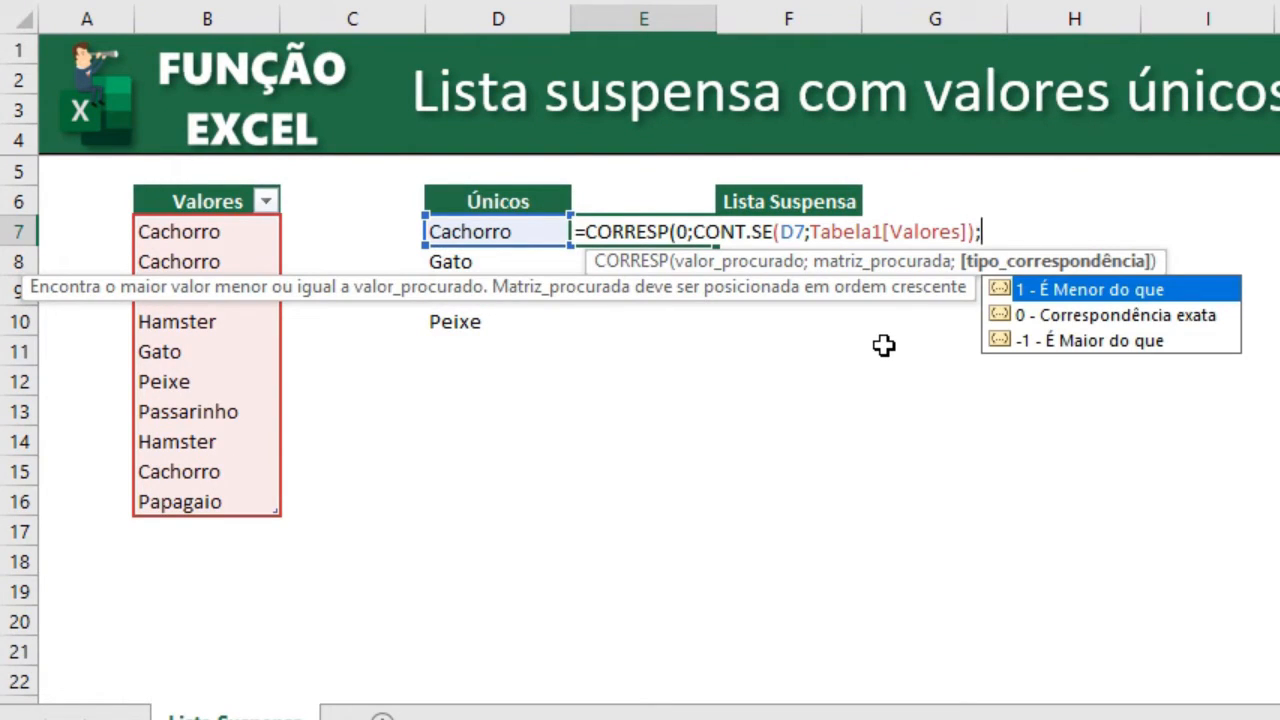
type("0)")
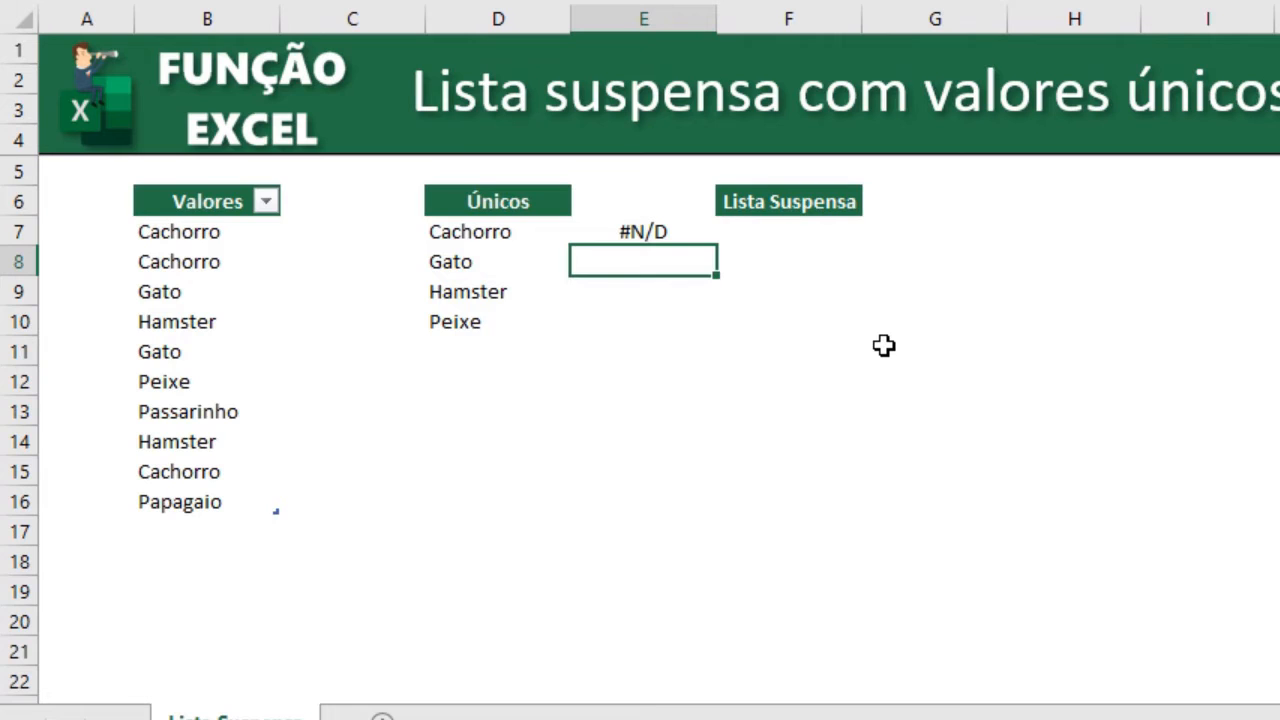
Re-enter the CORRESP formula in E7 as an array formula.
left_click(682, 231)
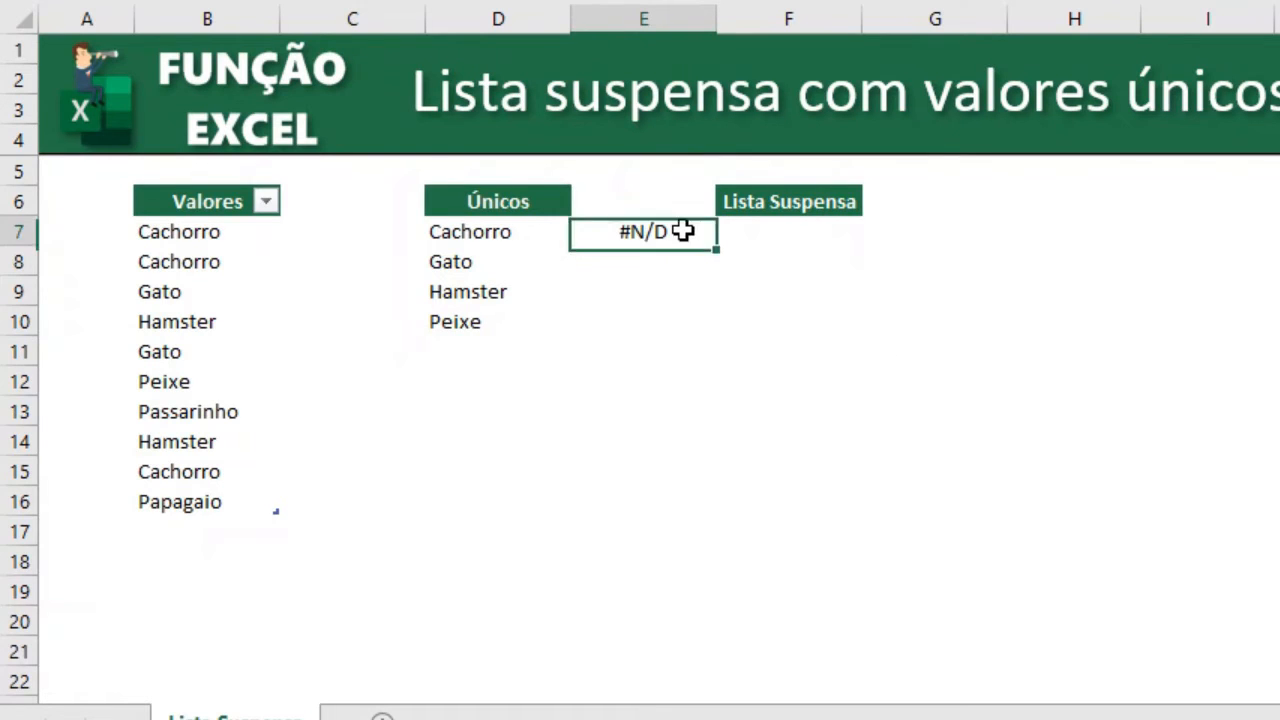
key("F2")
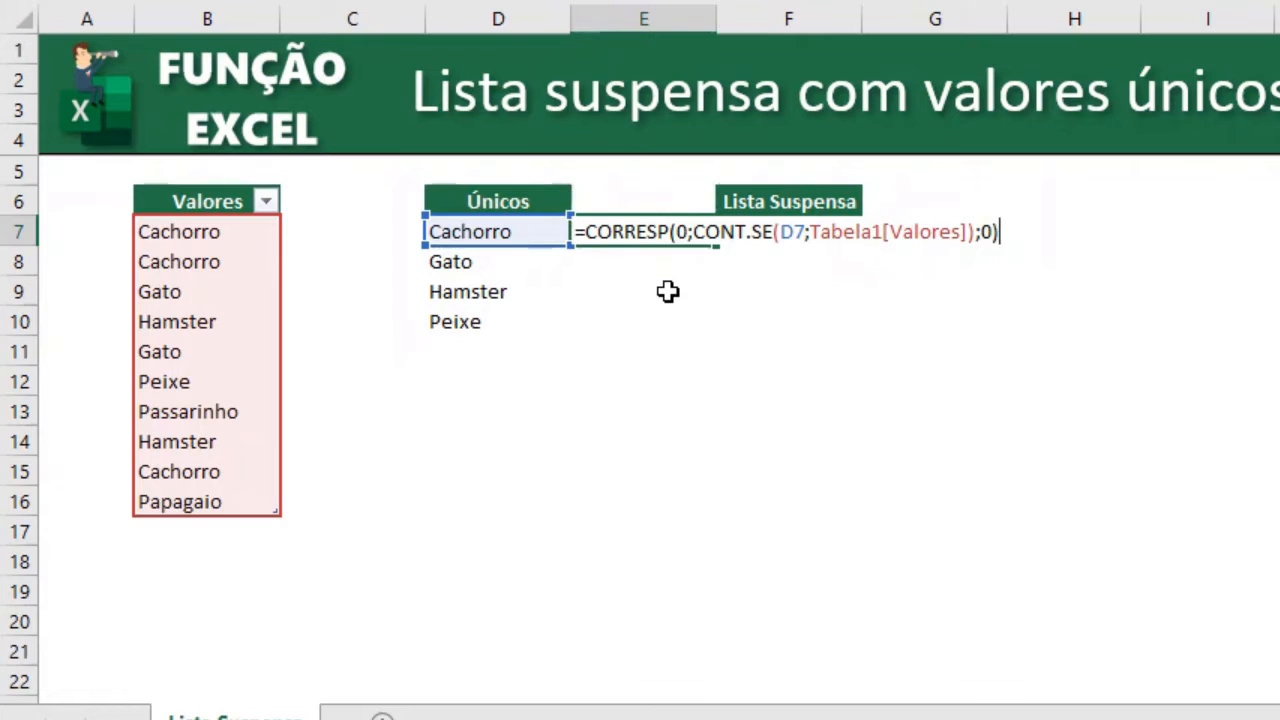
key("ctrl+shift+Return")
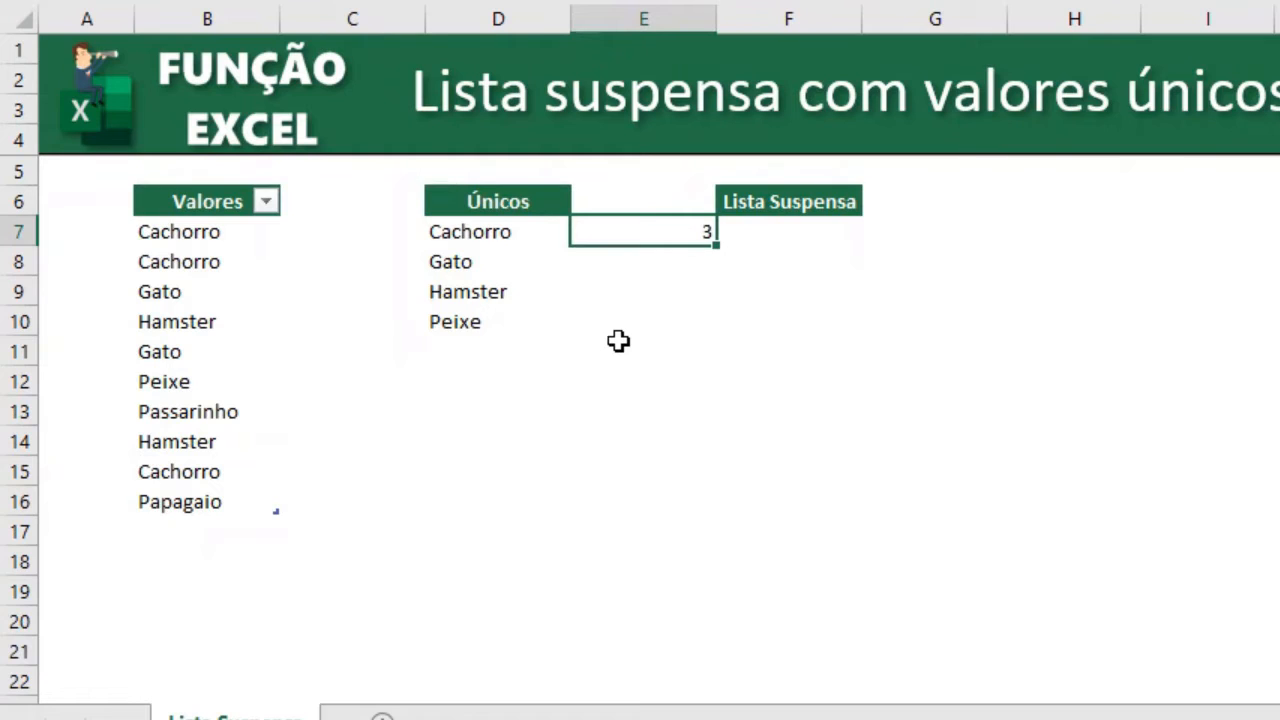
Wrap the CONT.SE part of the E7 formula in ÍNDICE with an empty row argument.
key("F2")
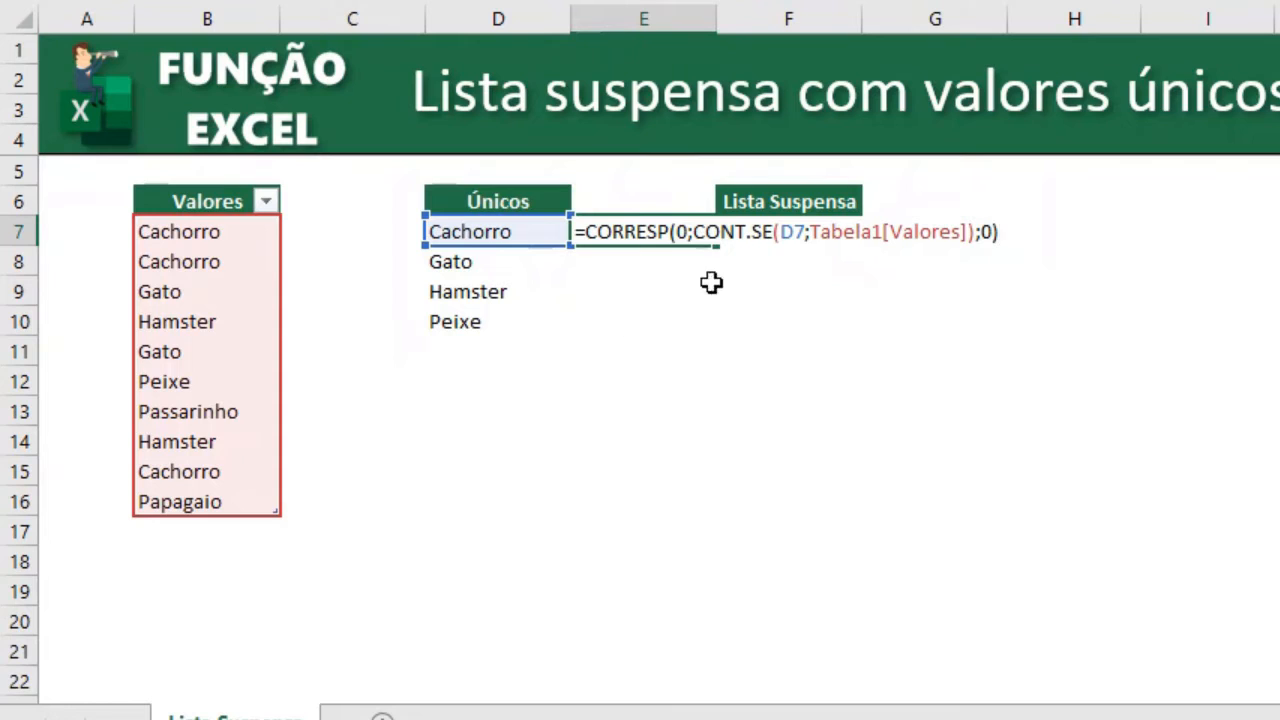
left_click(726, 232)
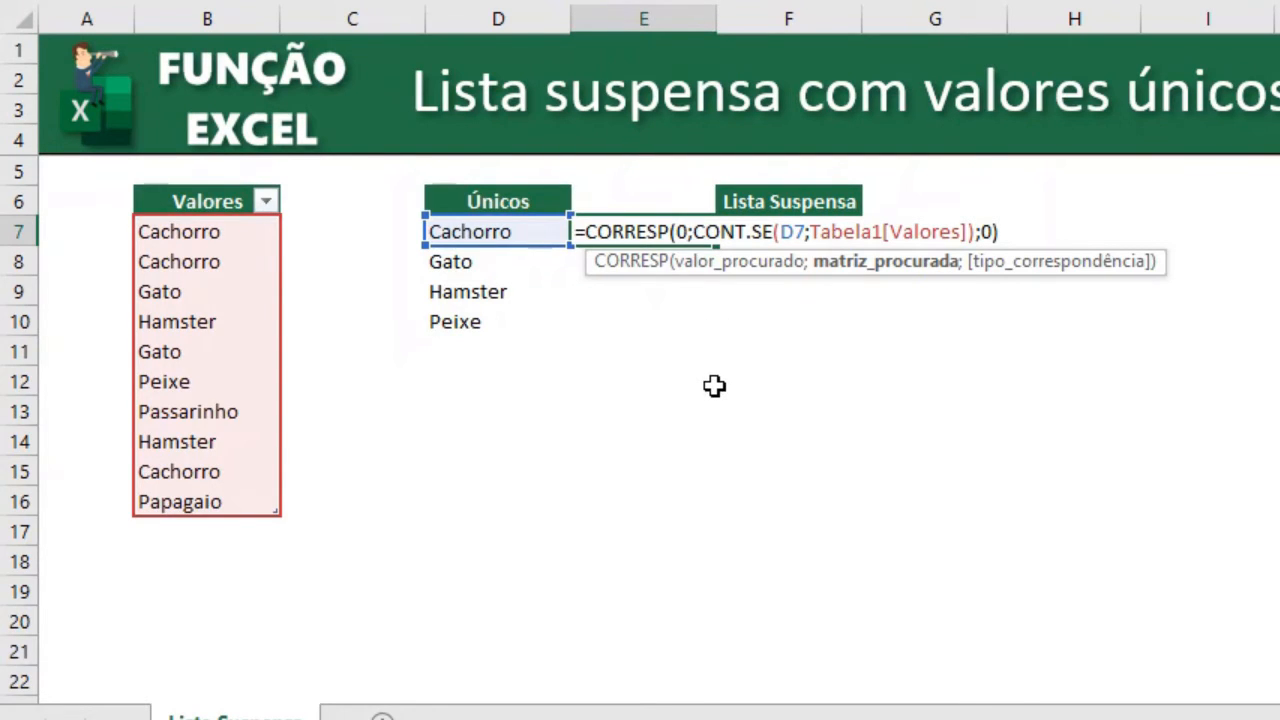
type("índice")
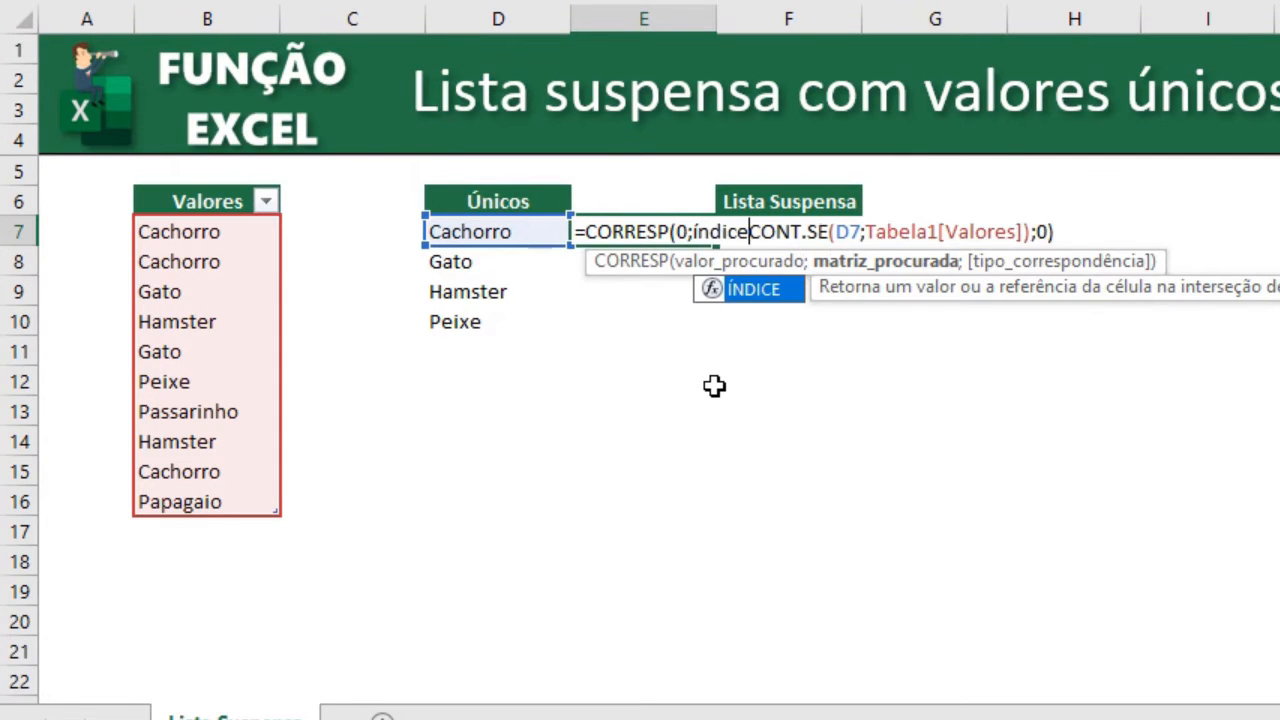
key("Tab")
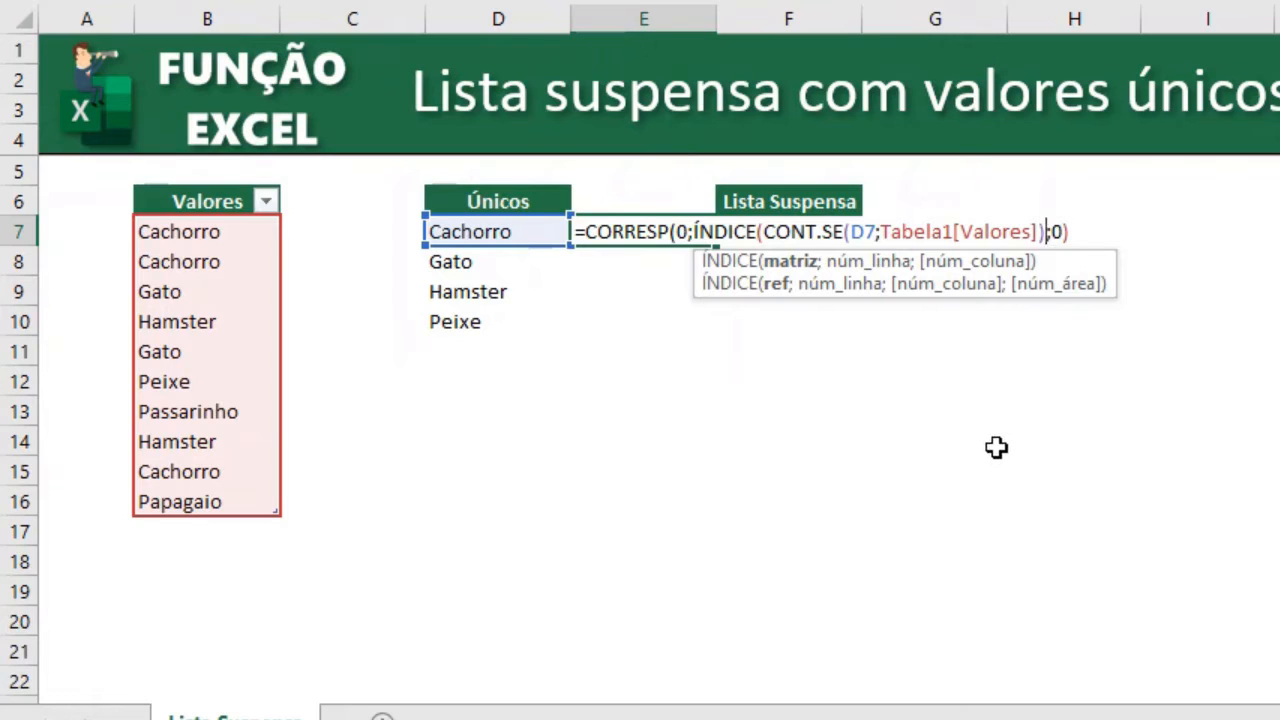
type(";")
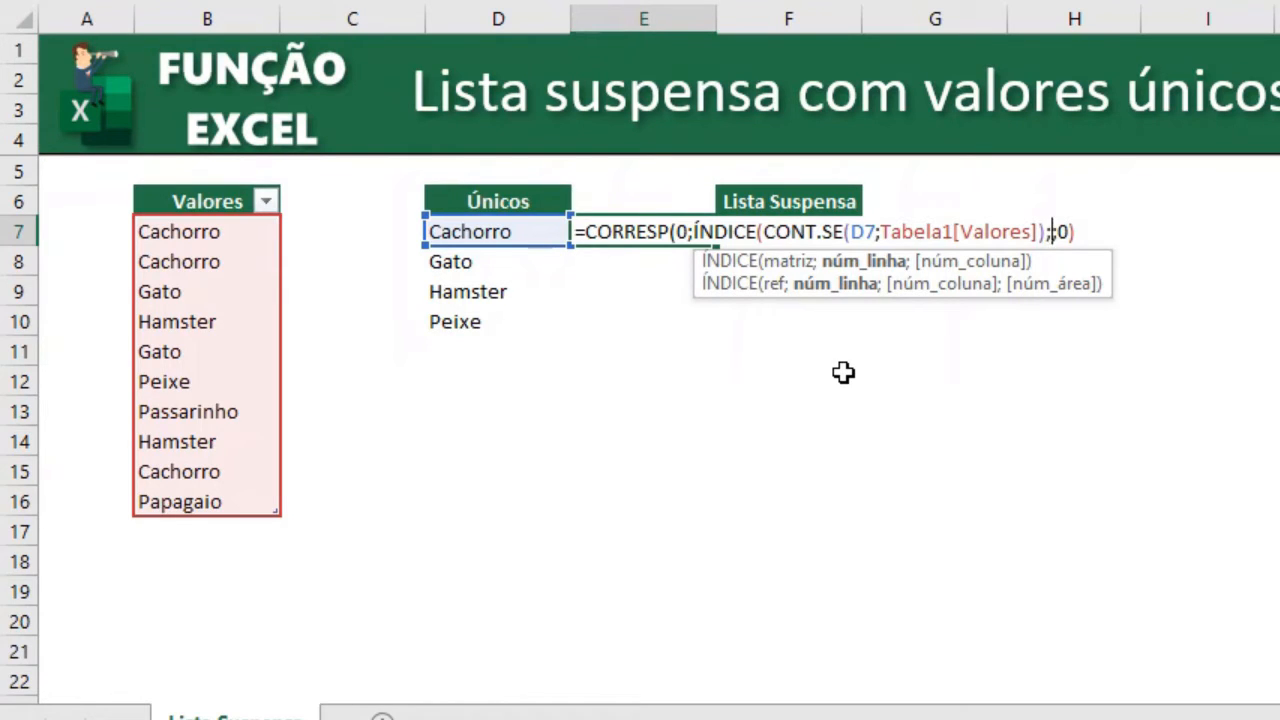
type(")")
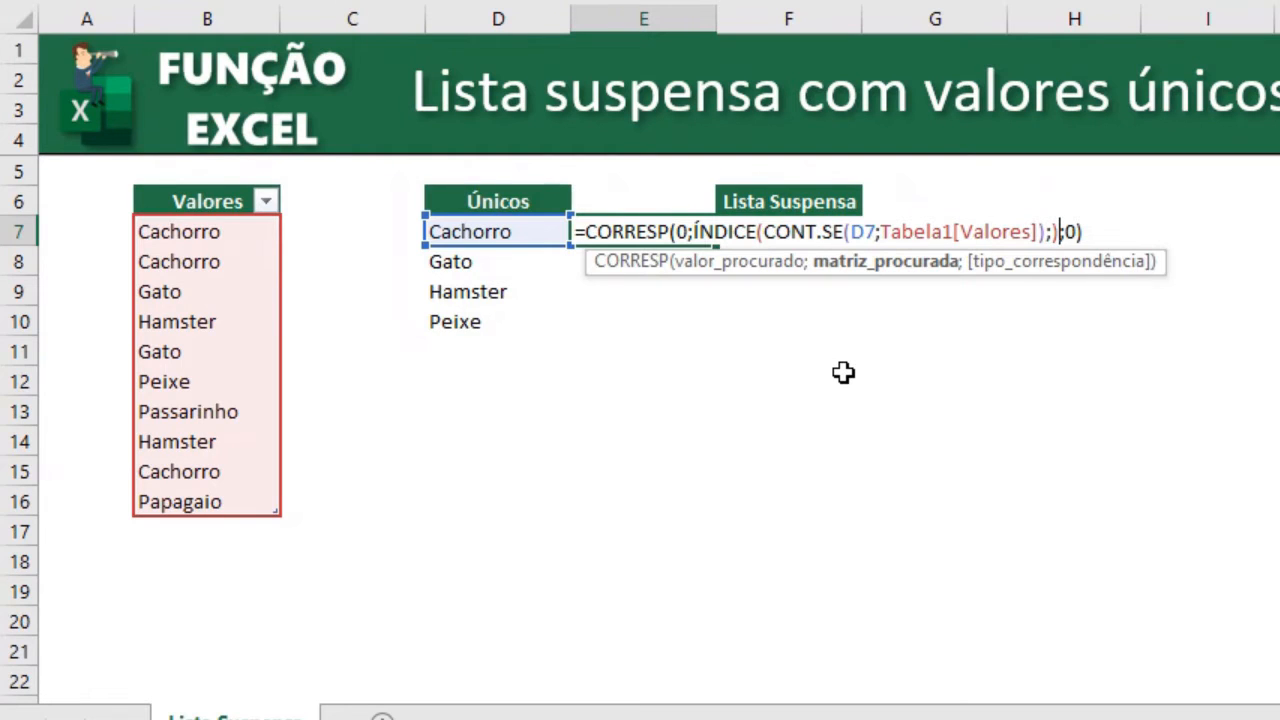
key("Return")
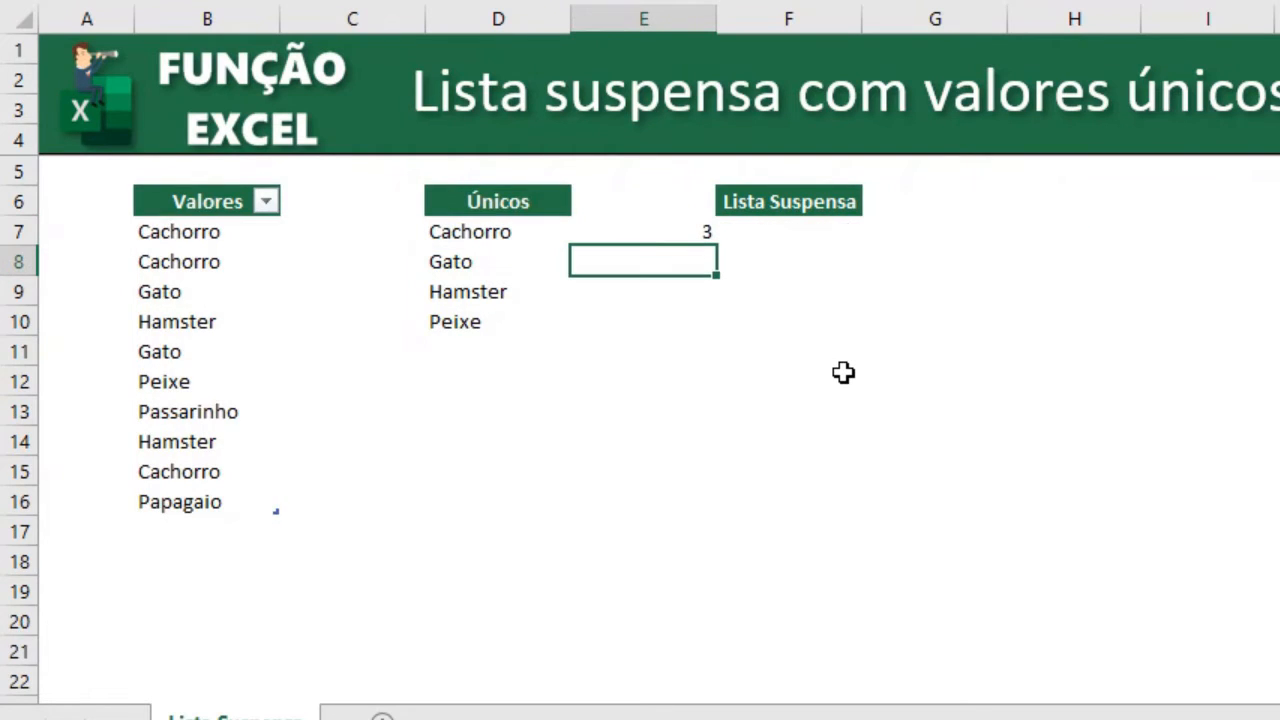
Fill the E7 formula down through E10 and check it against the Únicos entries.
left_click(690, 235)
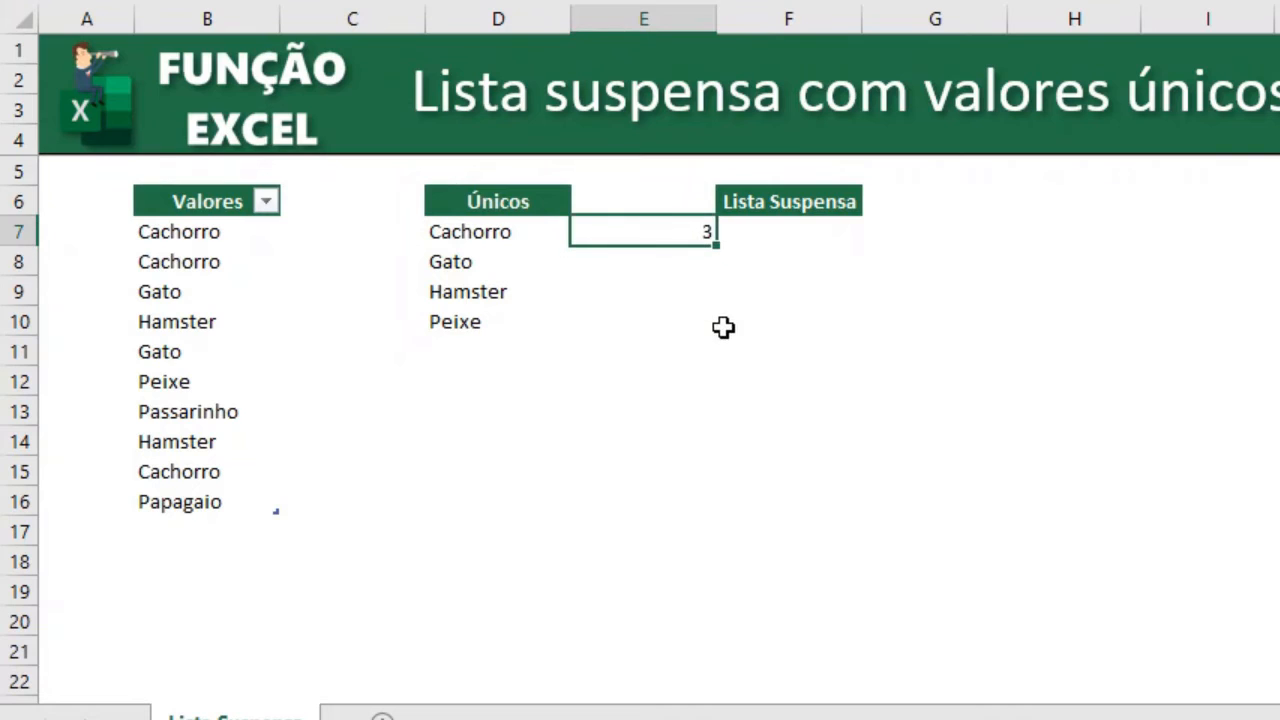
left_click_drag(716, 254, 716, 332)
left_click(801, 300)
left_click(708, 265)
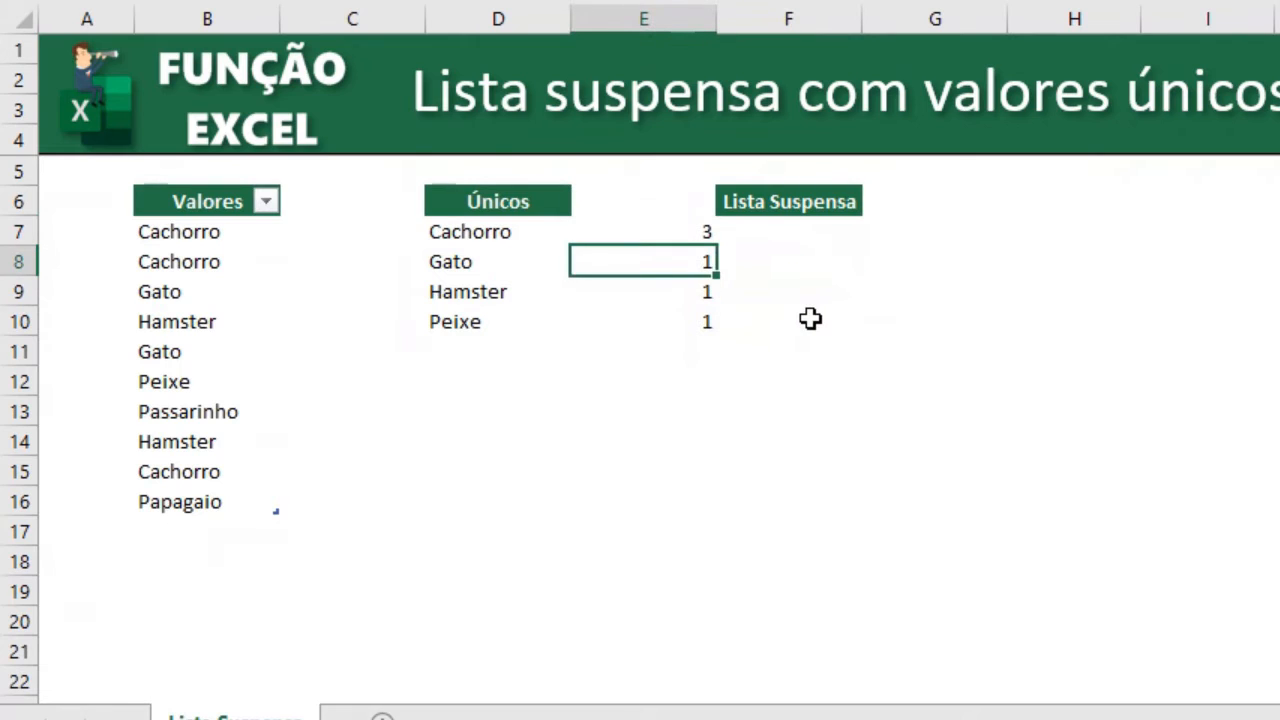
left_click(683, 234)
left_click(472, 259)
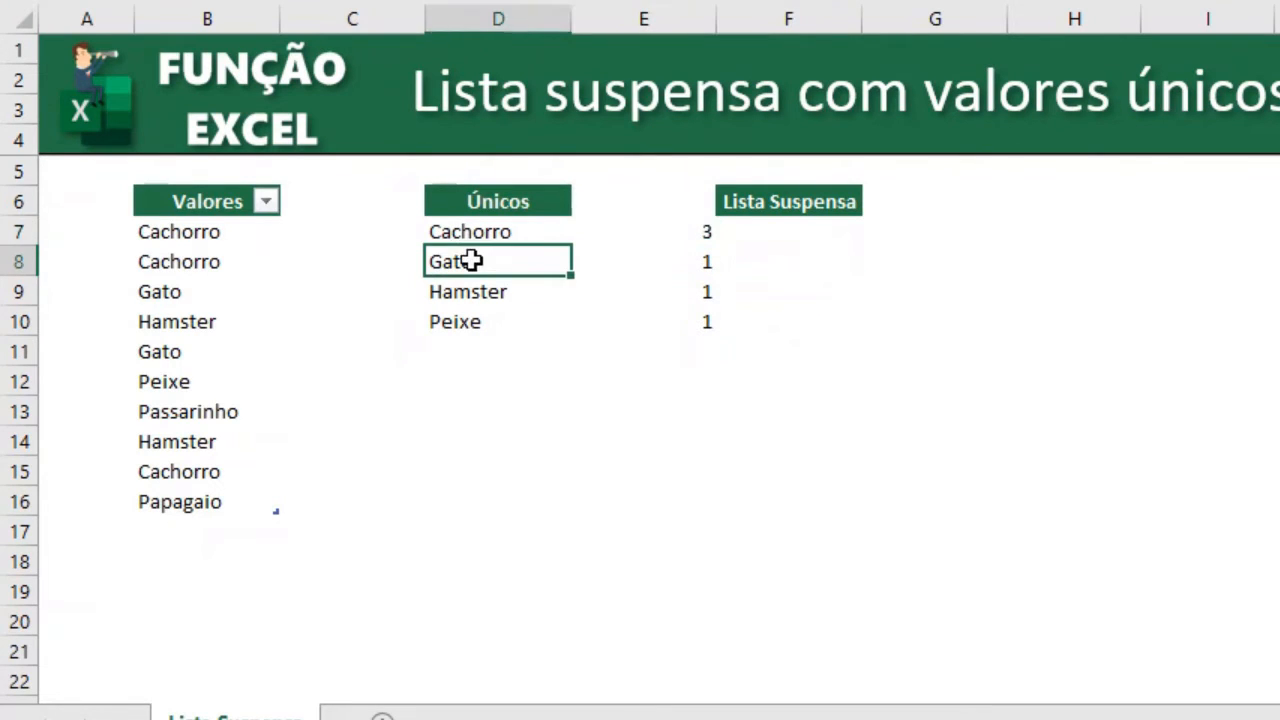
left_click(683, 231)
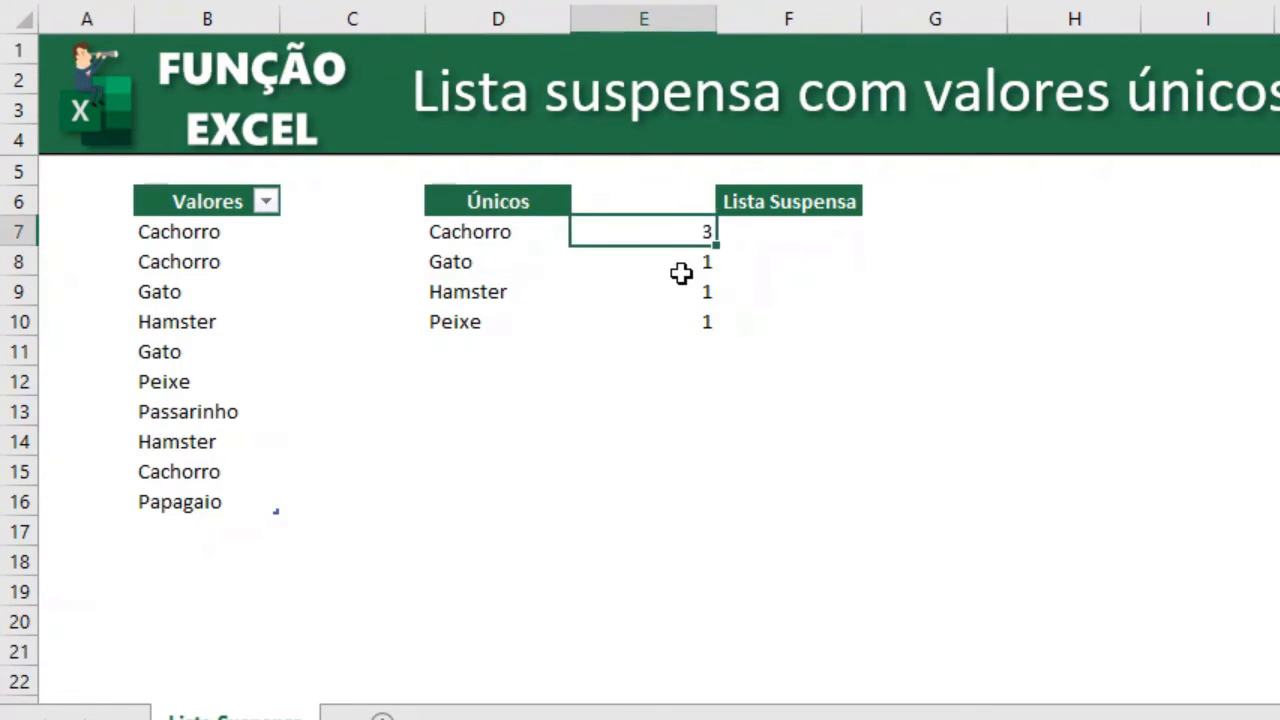
left_click(530, 288)
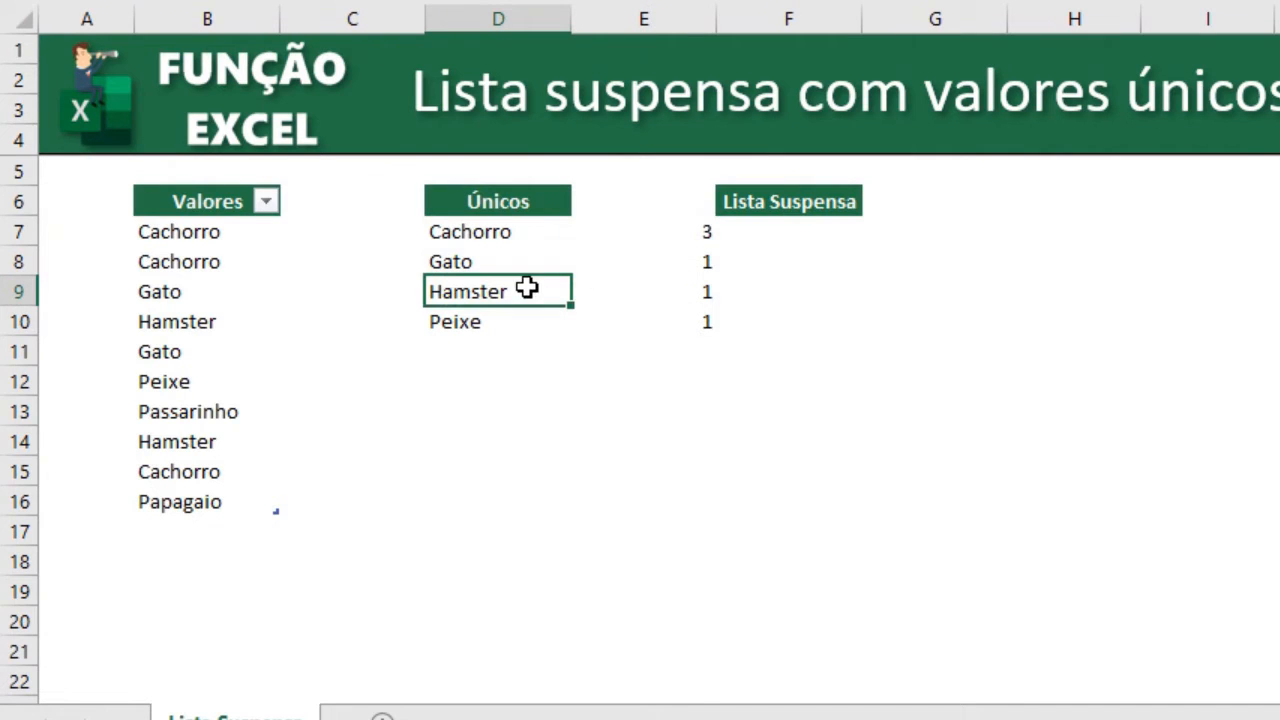
Change the CONT.SE range in the E7 formula to the expanding range $D$6:D6.
left_click(666, 287)
left_click(668, 264)
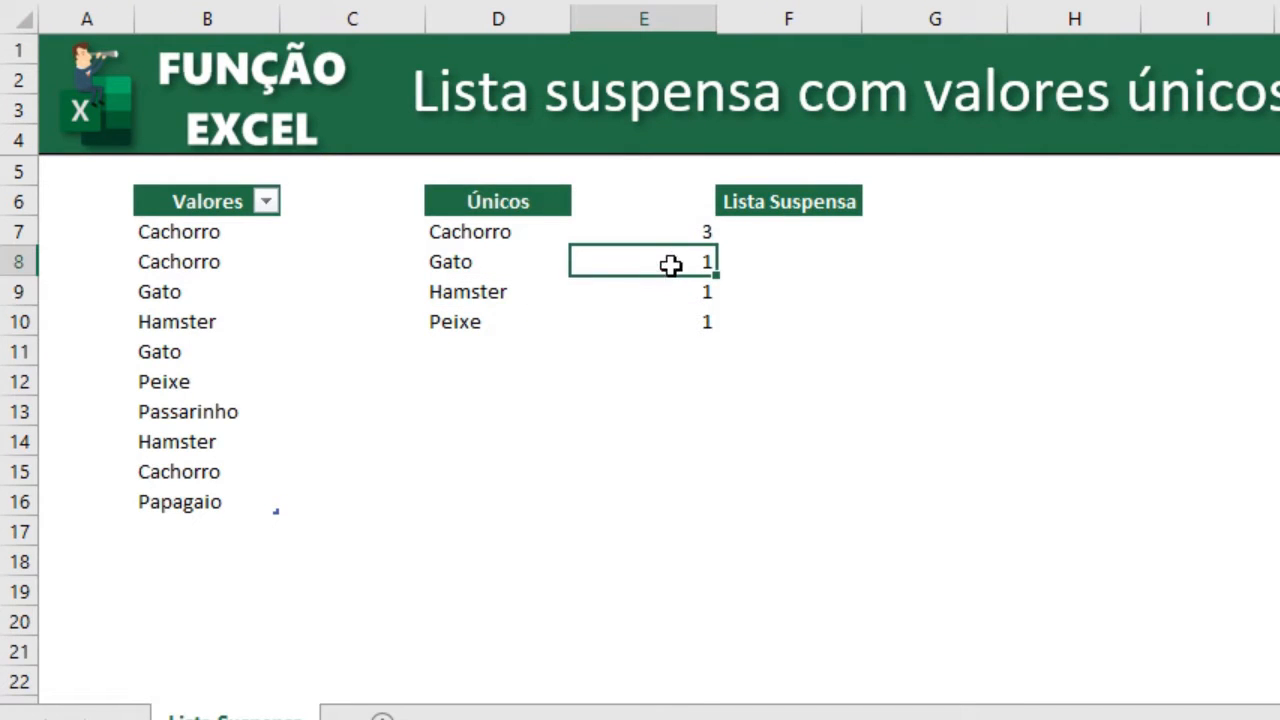
key("F2")
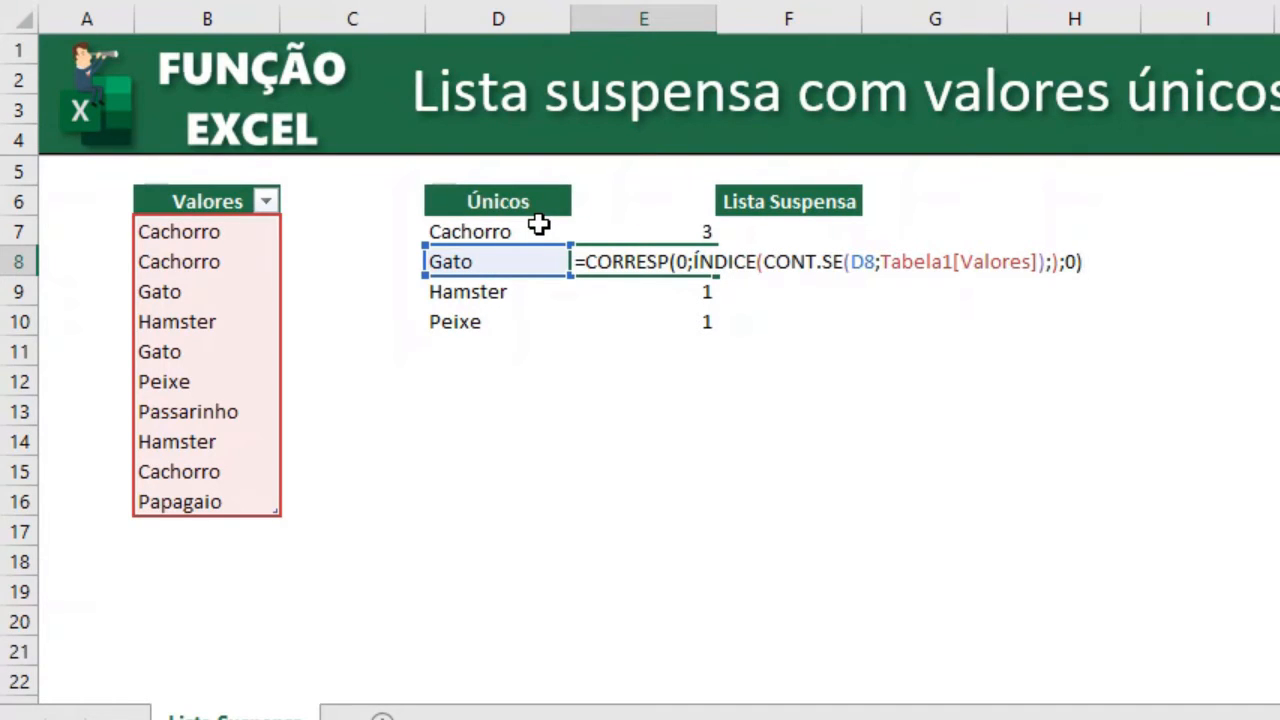
key("Escape")
left_click(672, 236)
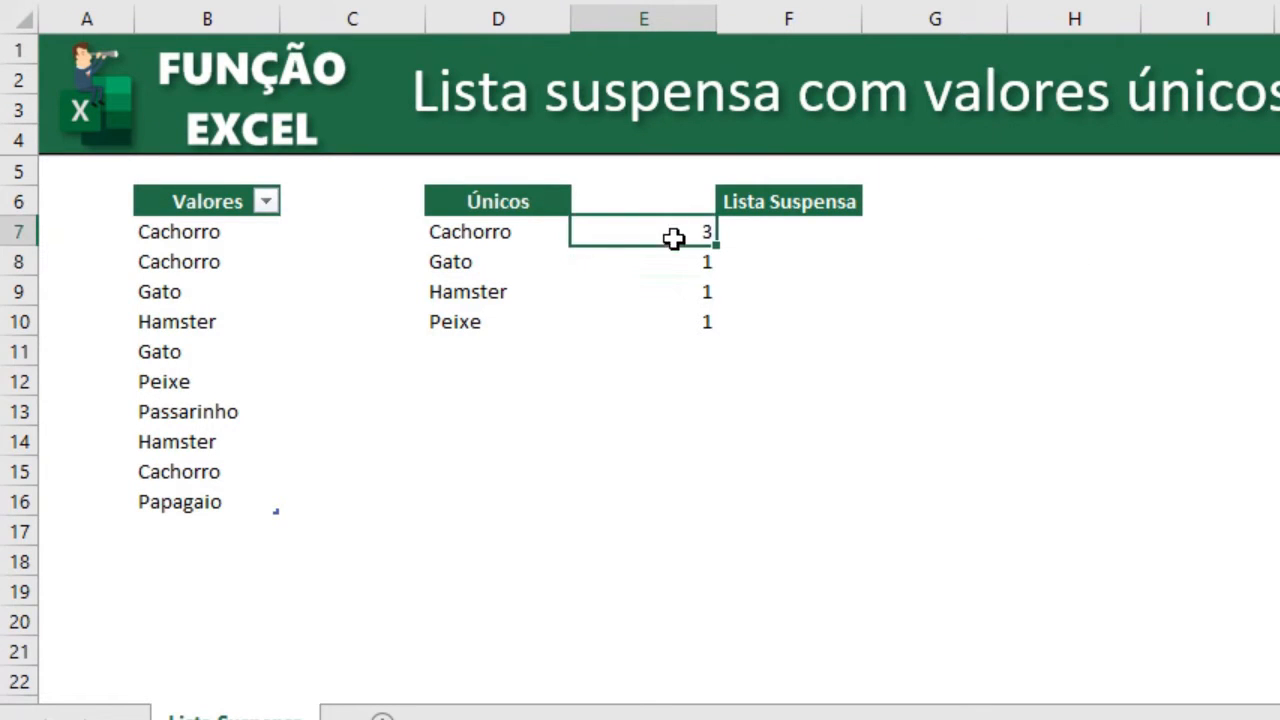
key("F2")
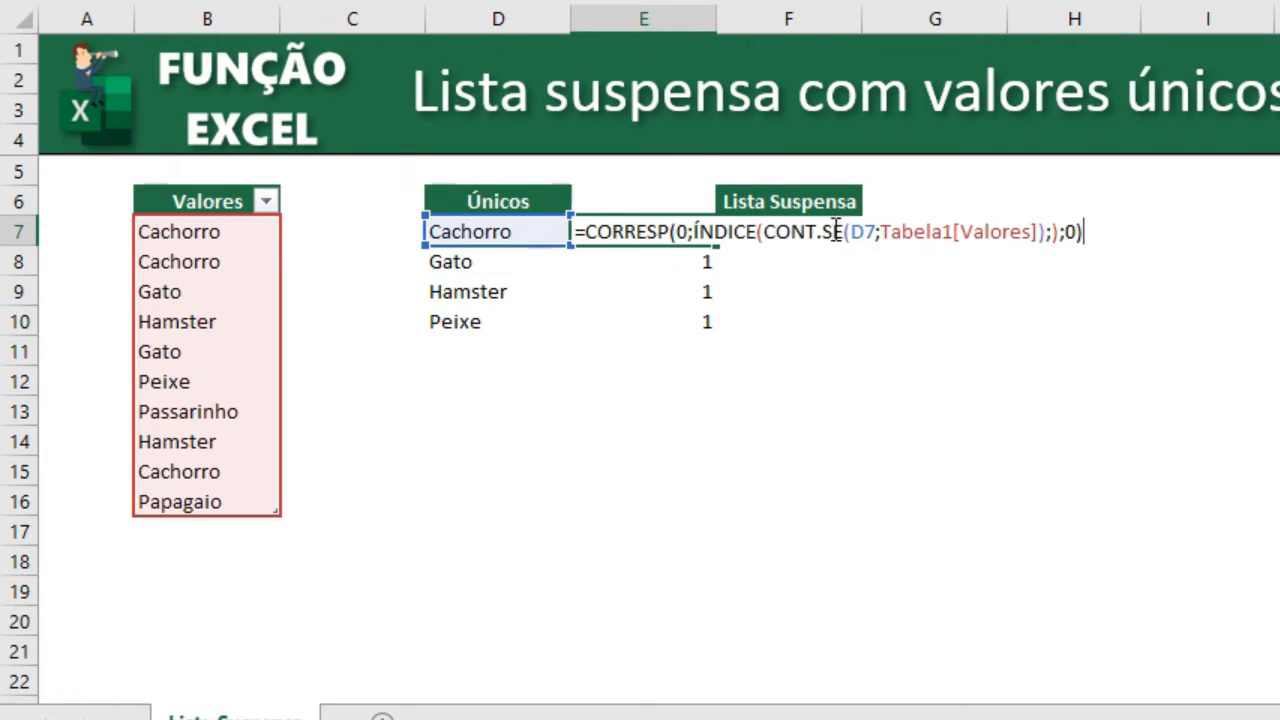
left_click(876, 232)
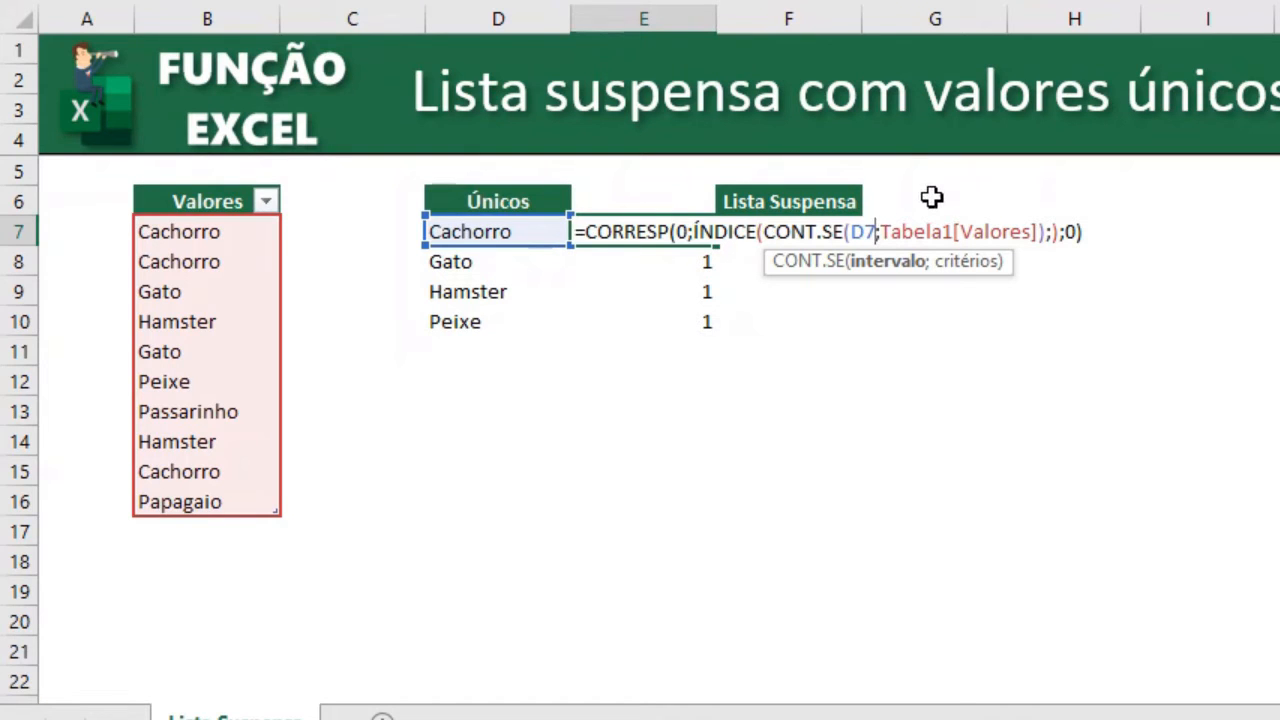
key("BackSpace")
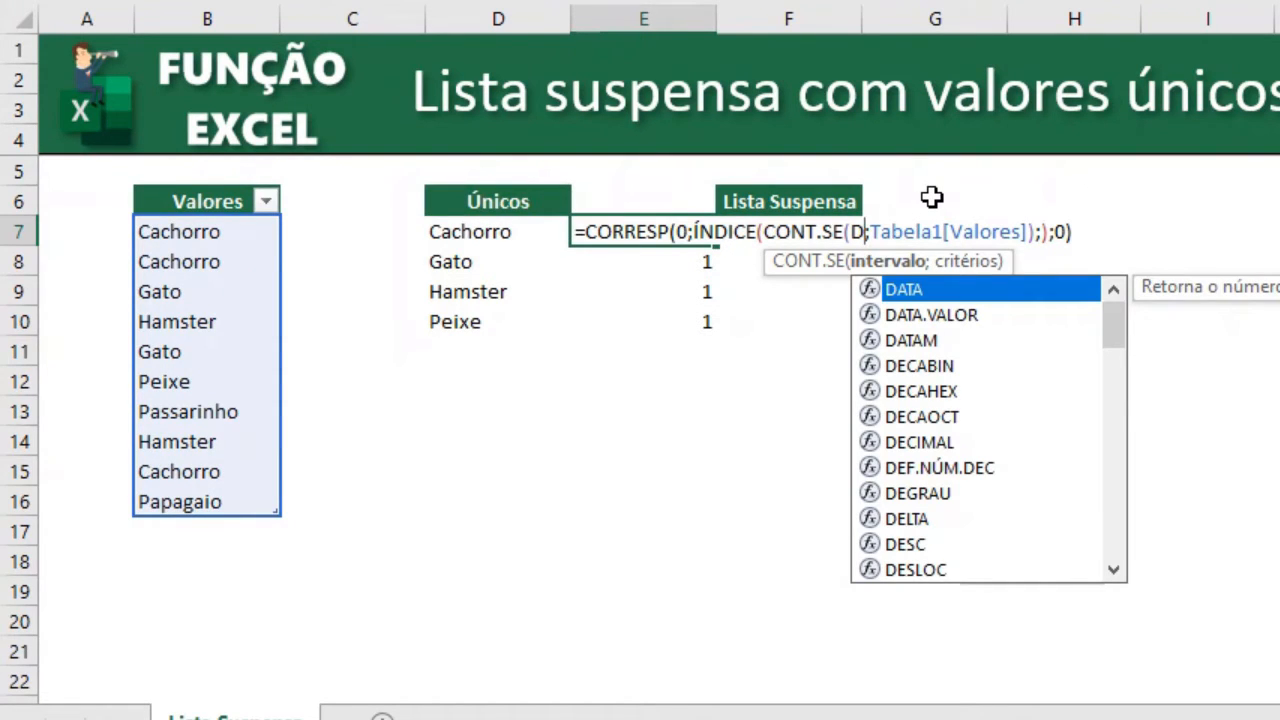
type("6")
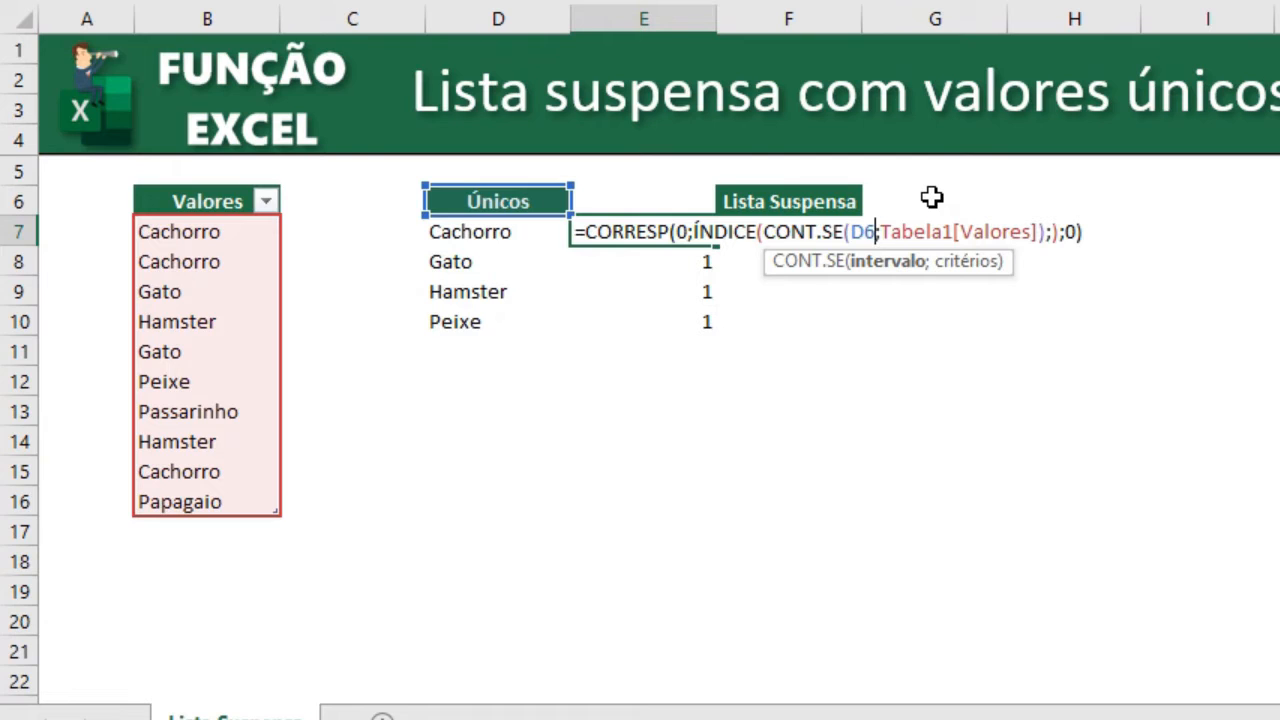
type(":D")
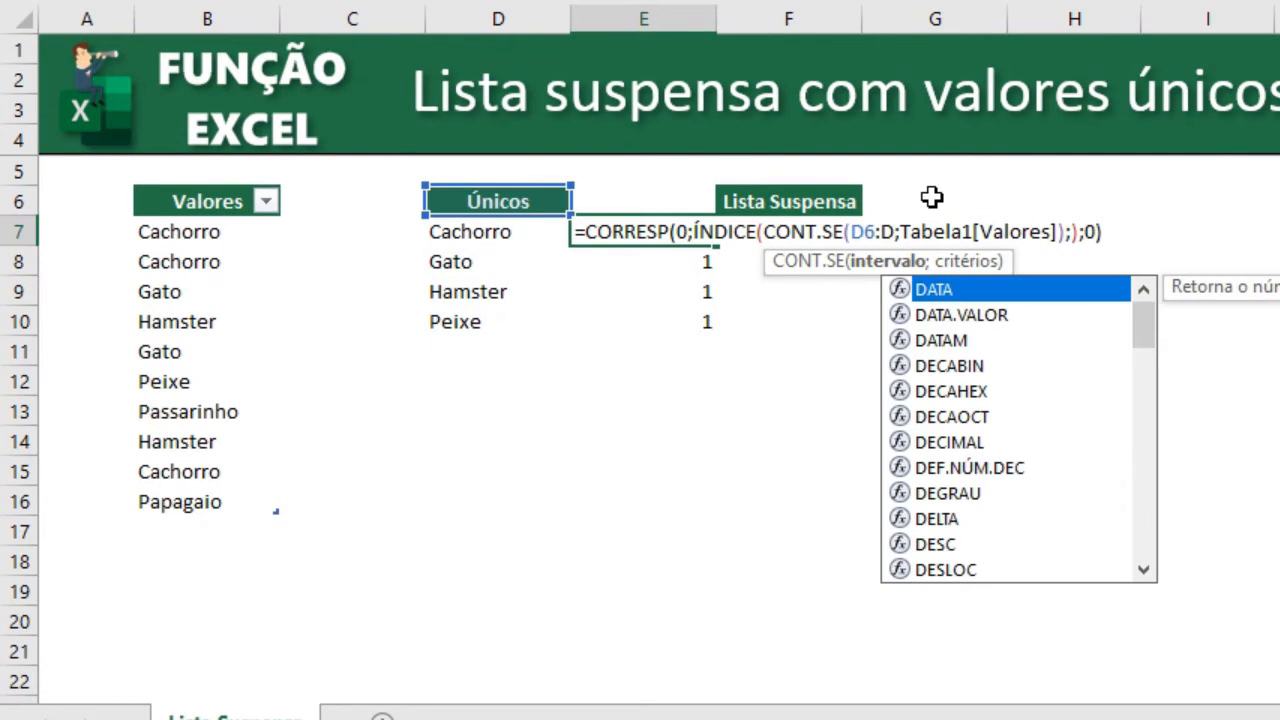
type("6")
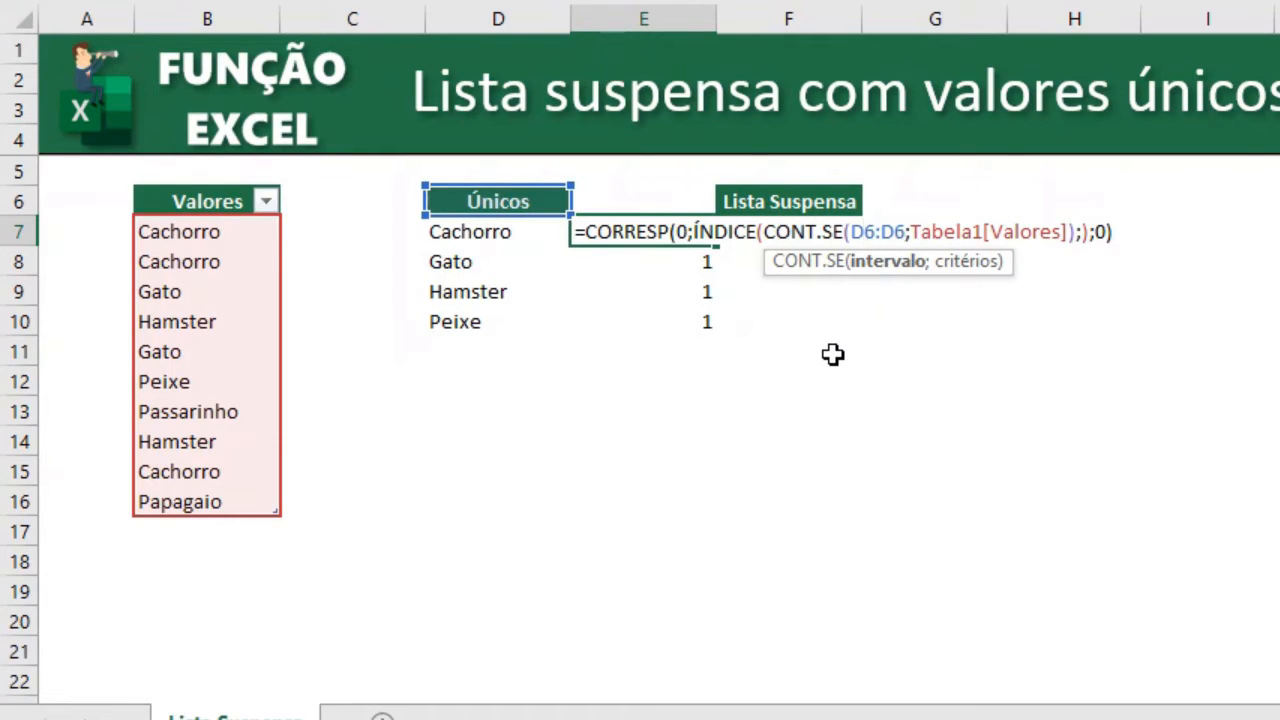
key("F4")
left_click(918, 231)
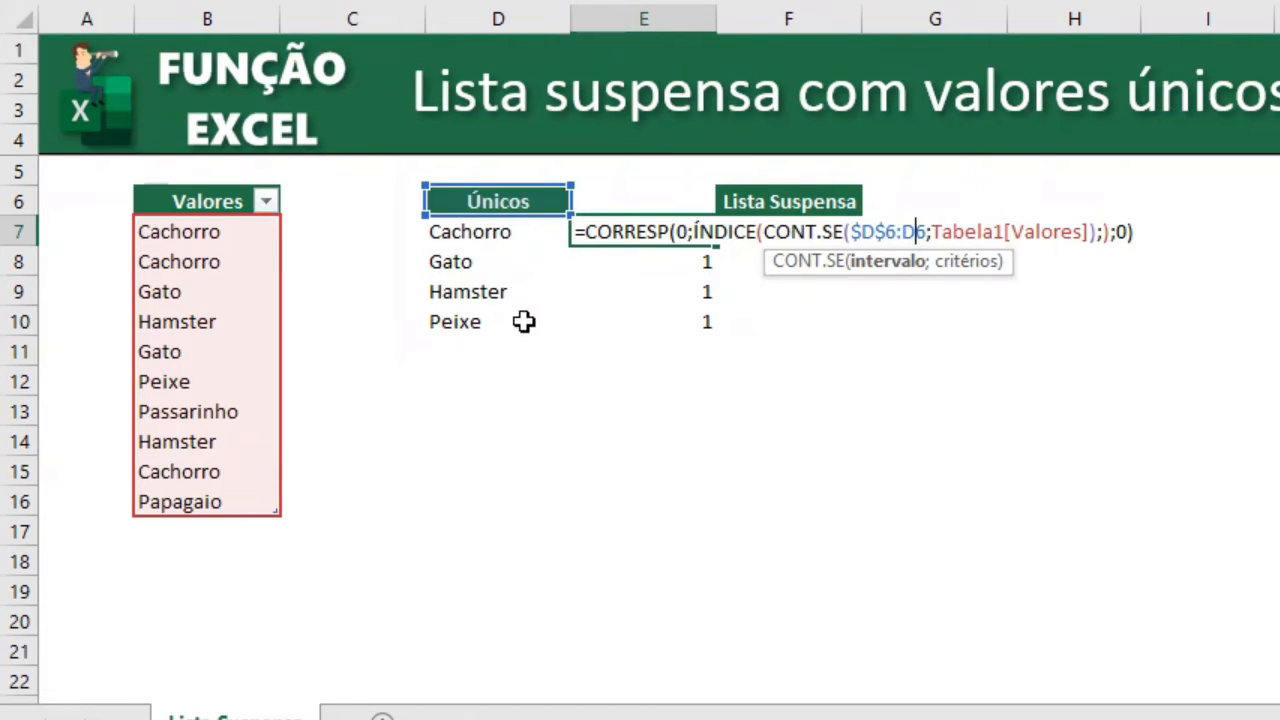
key("Return")
Copy the E7 formula down into E8:E10.
key("Up")
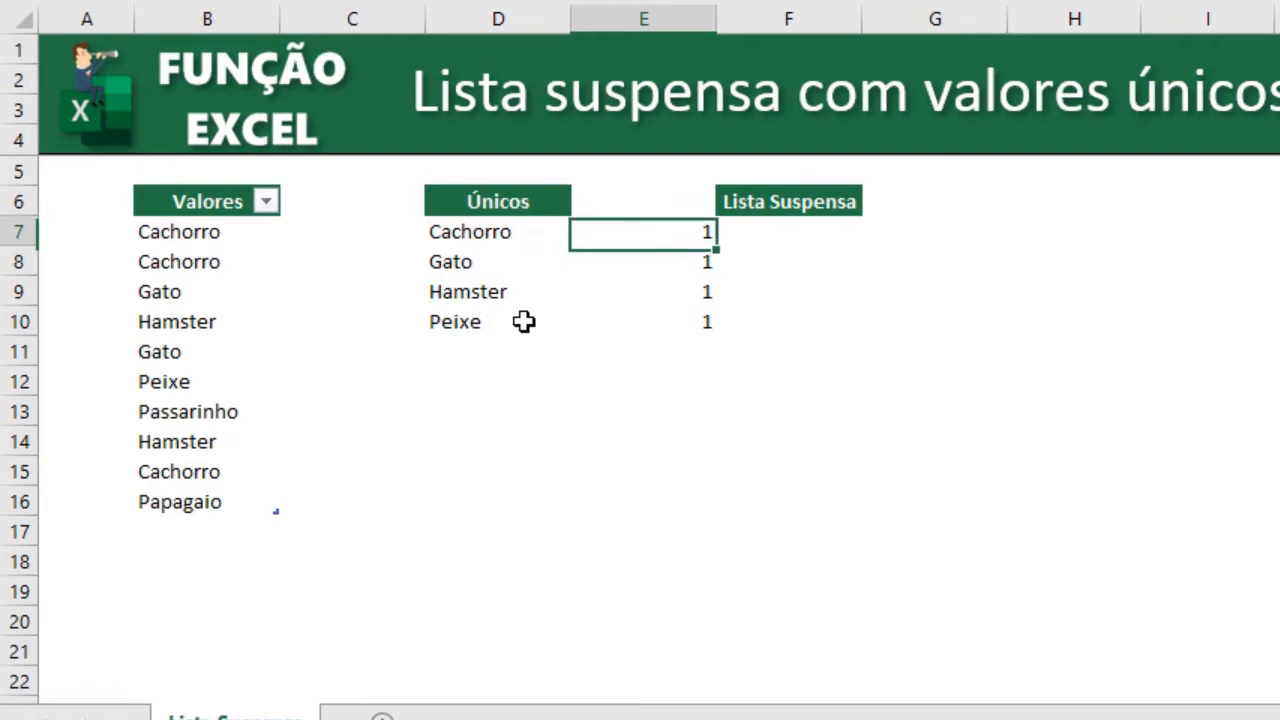
key("ctrl+c")
key("shift+Down")
key("shift+Down")
key("shift+Down")
key("ctrl+v")
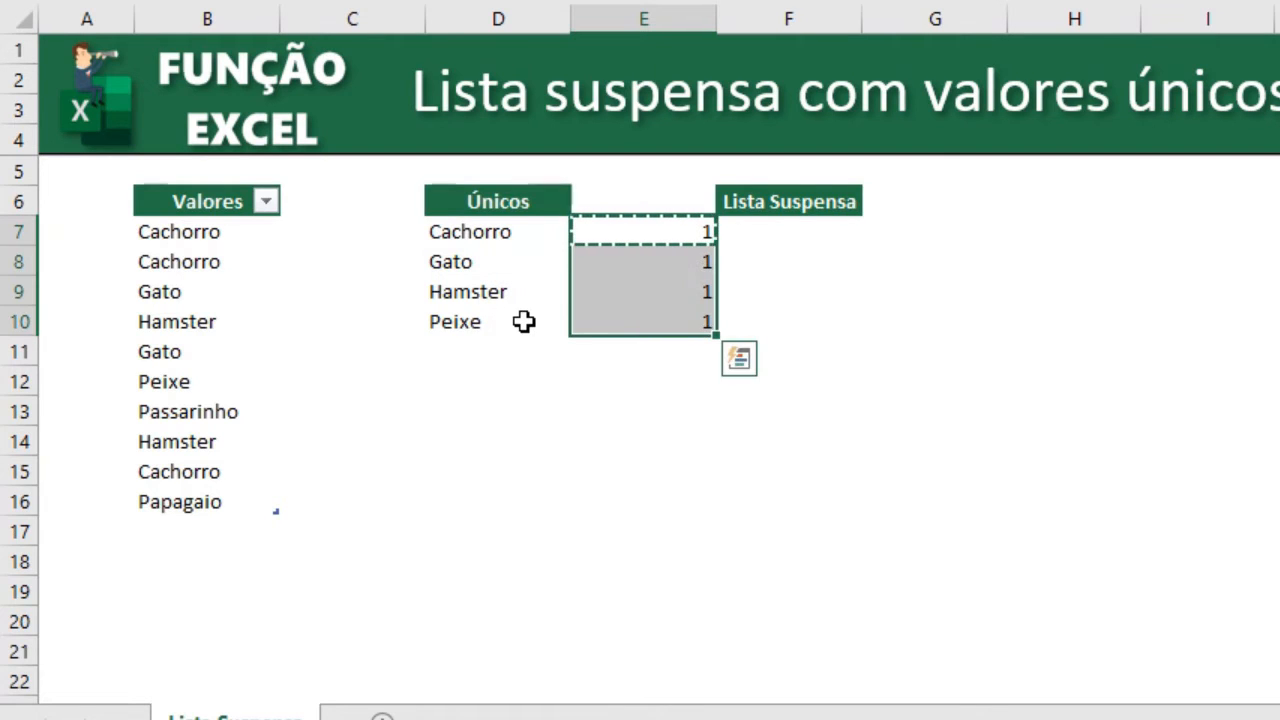
key("shift+Up")
key("shift+Up")
key("shift+Up")
key("Escape")
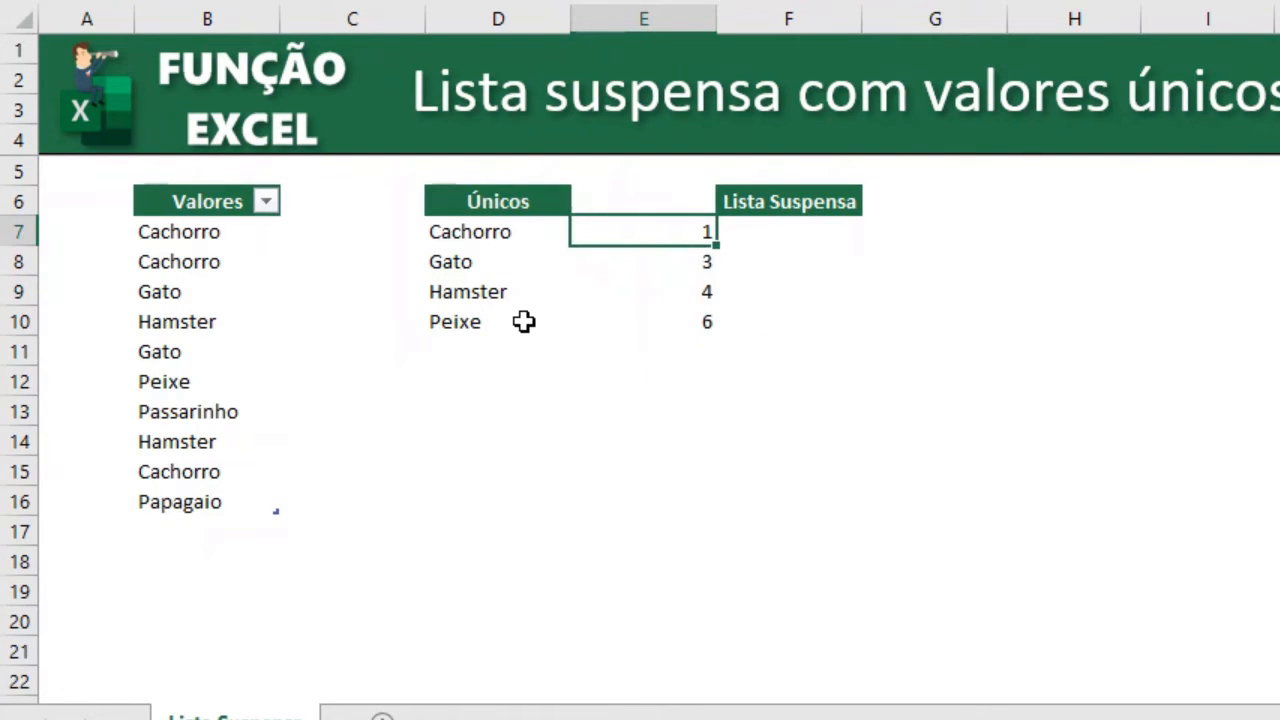
Compare the row numbers in the ÍNDICE formulas of D7:D10 with the positions returned in column E.
left_click(537, 234)
key("F2")
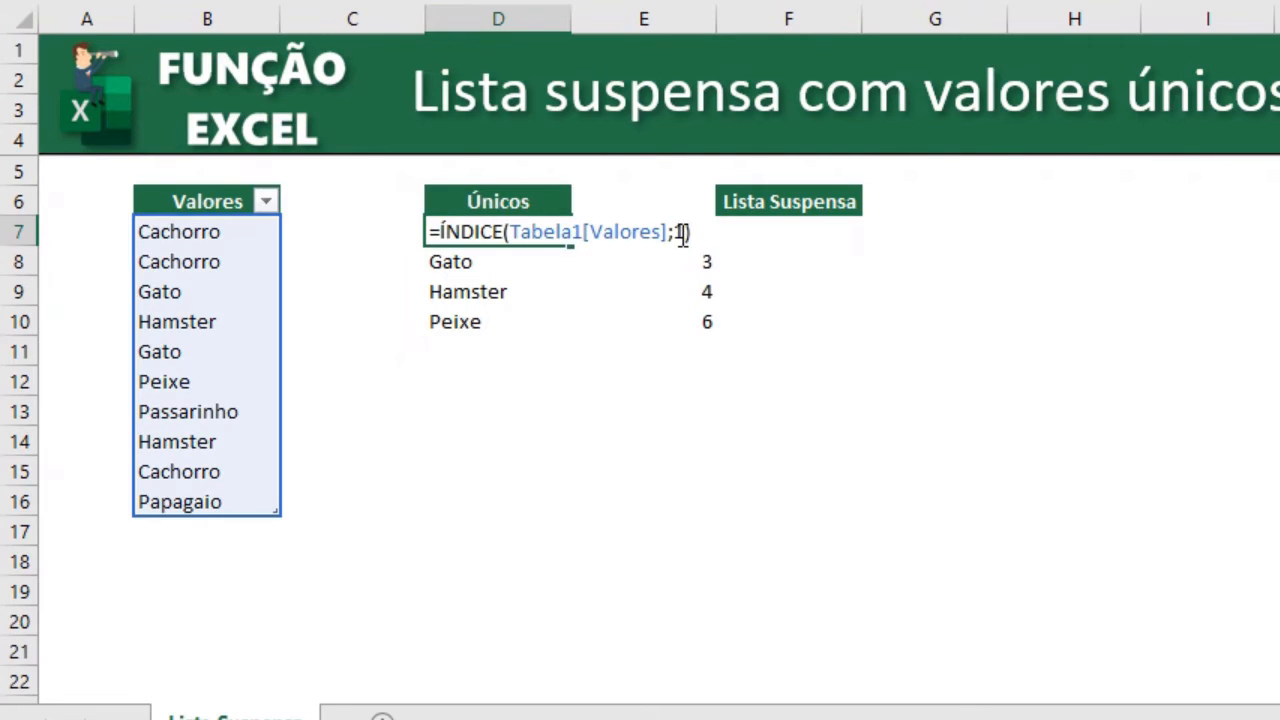
key("Escape")
key("Right")
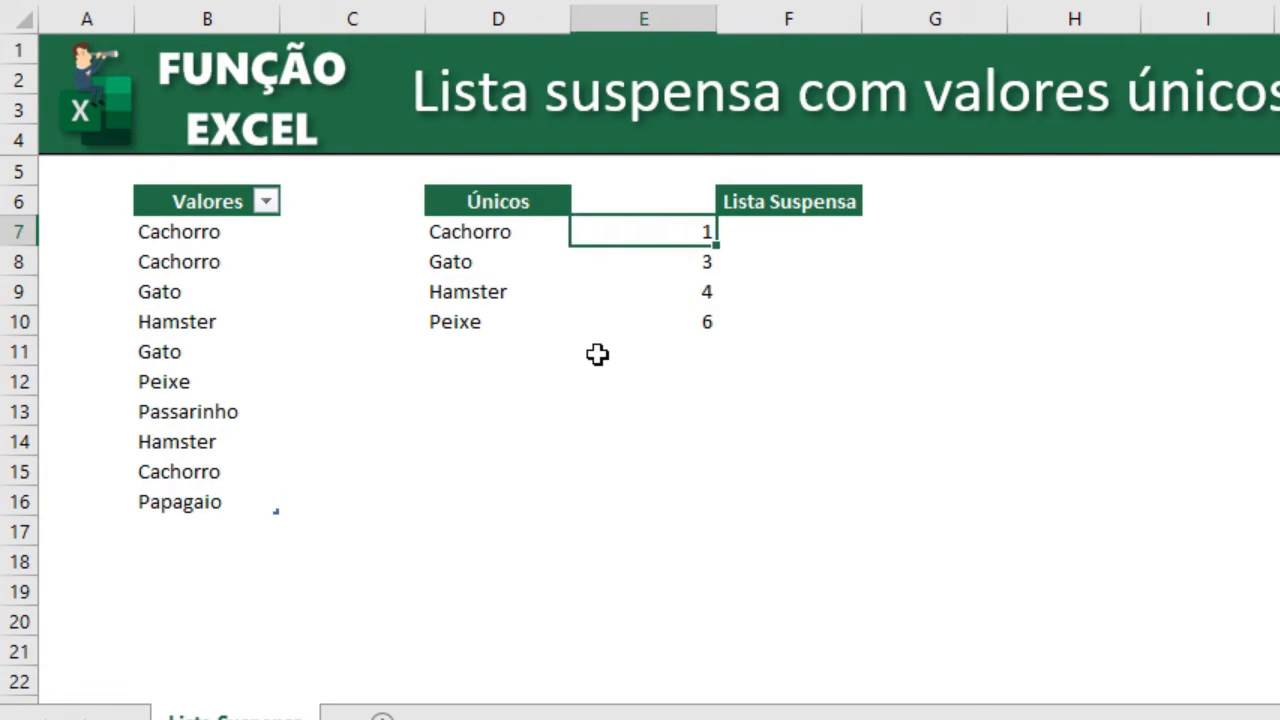
left_click(540, 263)
key("F2")
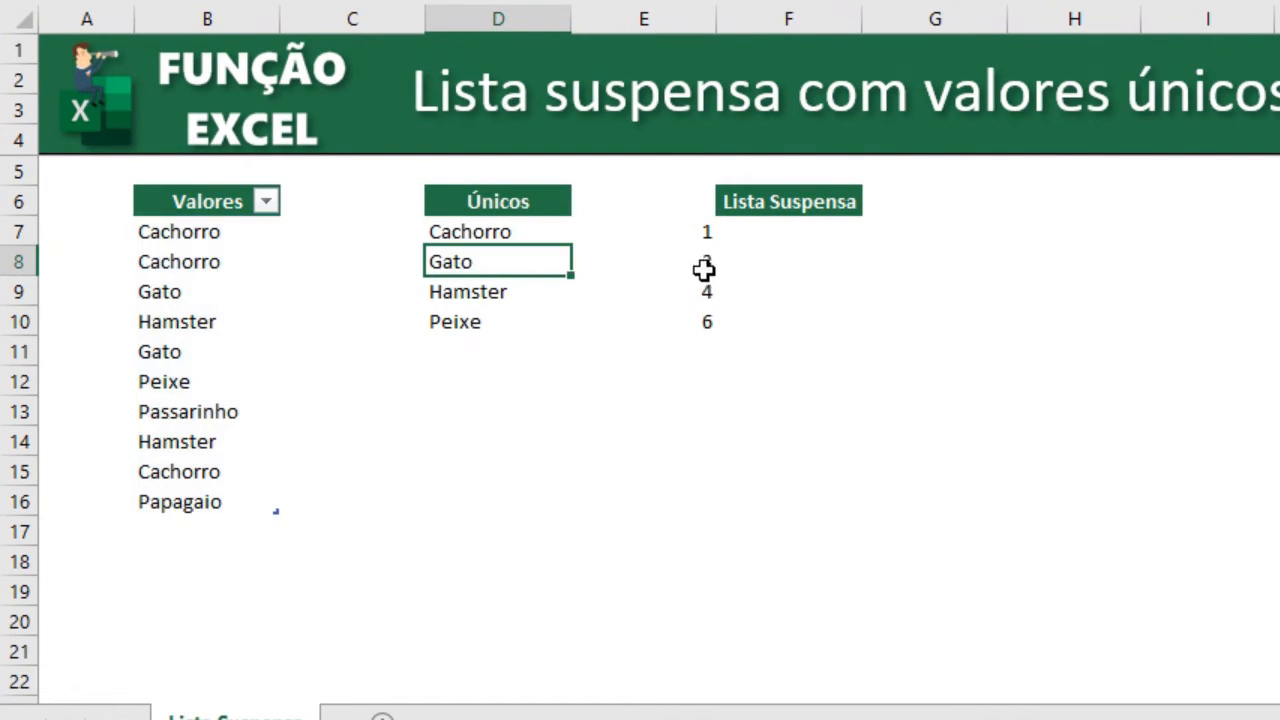
left_click(703, 266)
left_click(514, 288)
key("F2")
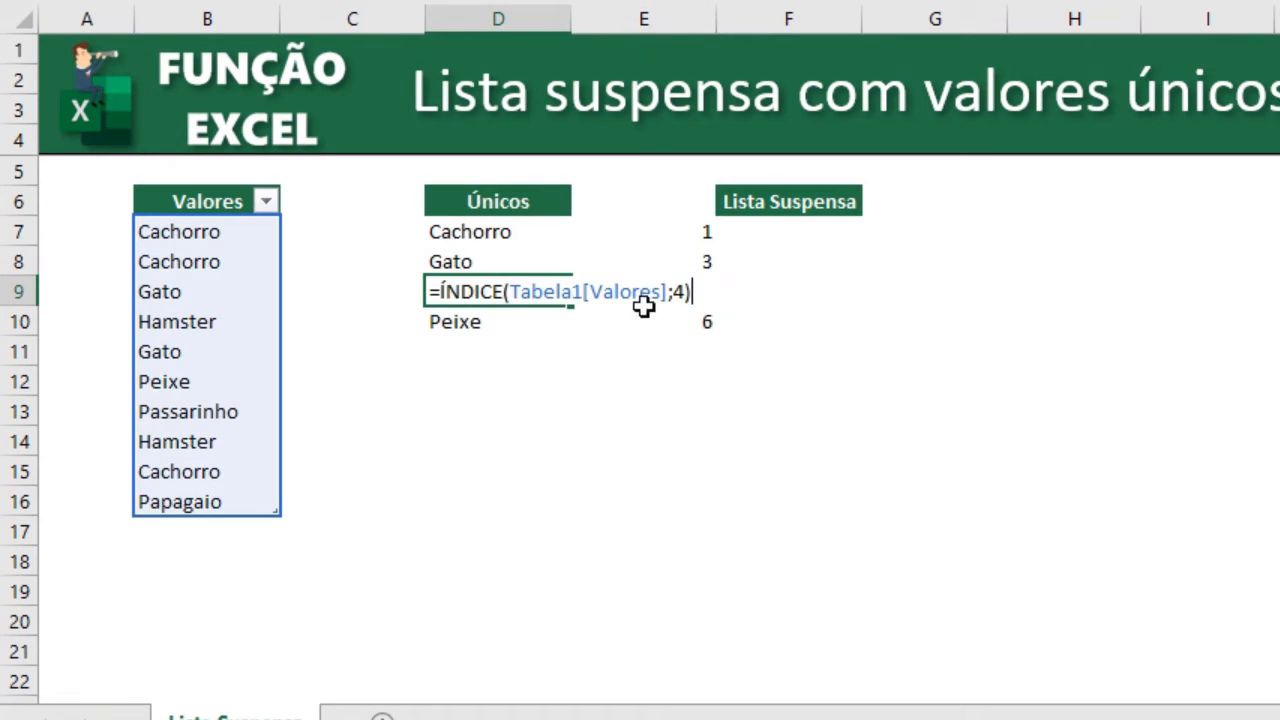
key("Escape")
left_click(692, 297)
left_click(494, 326)
key("F2")
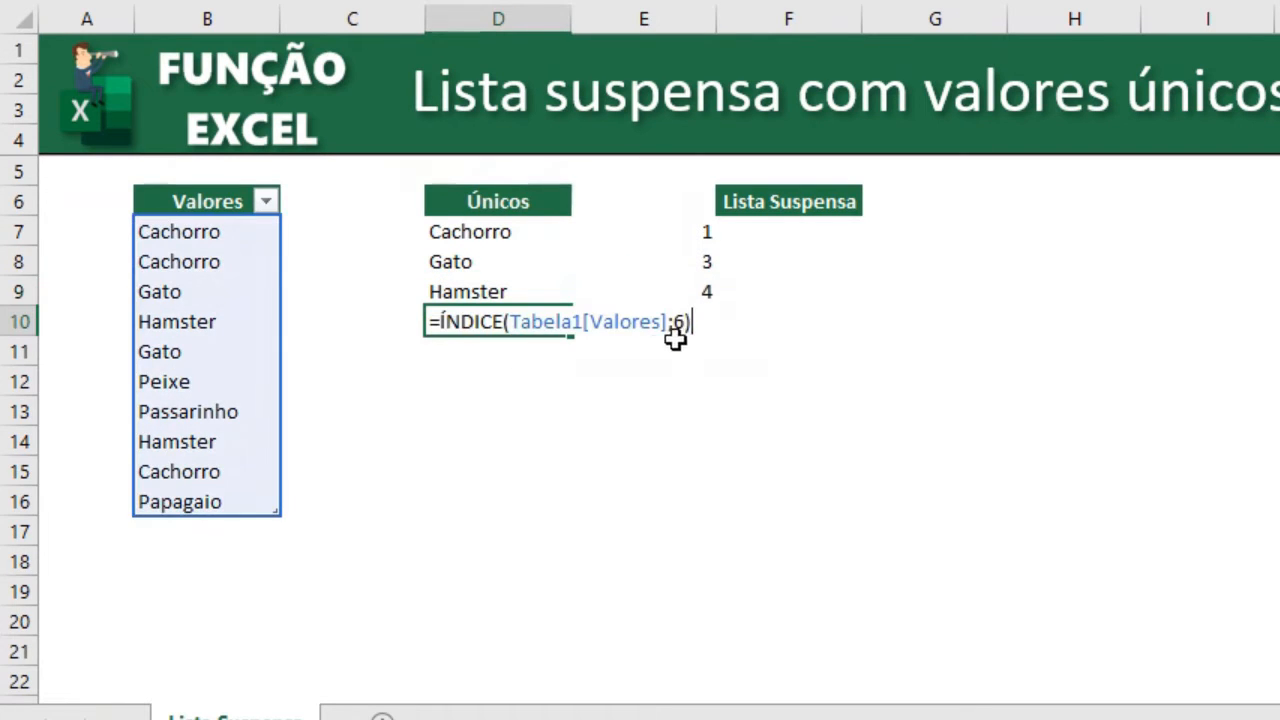
key("Escape")
left_click(694, 327)
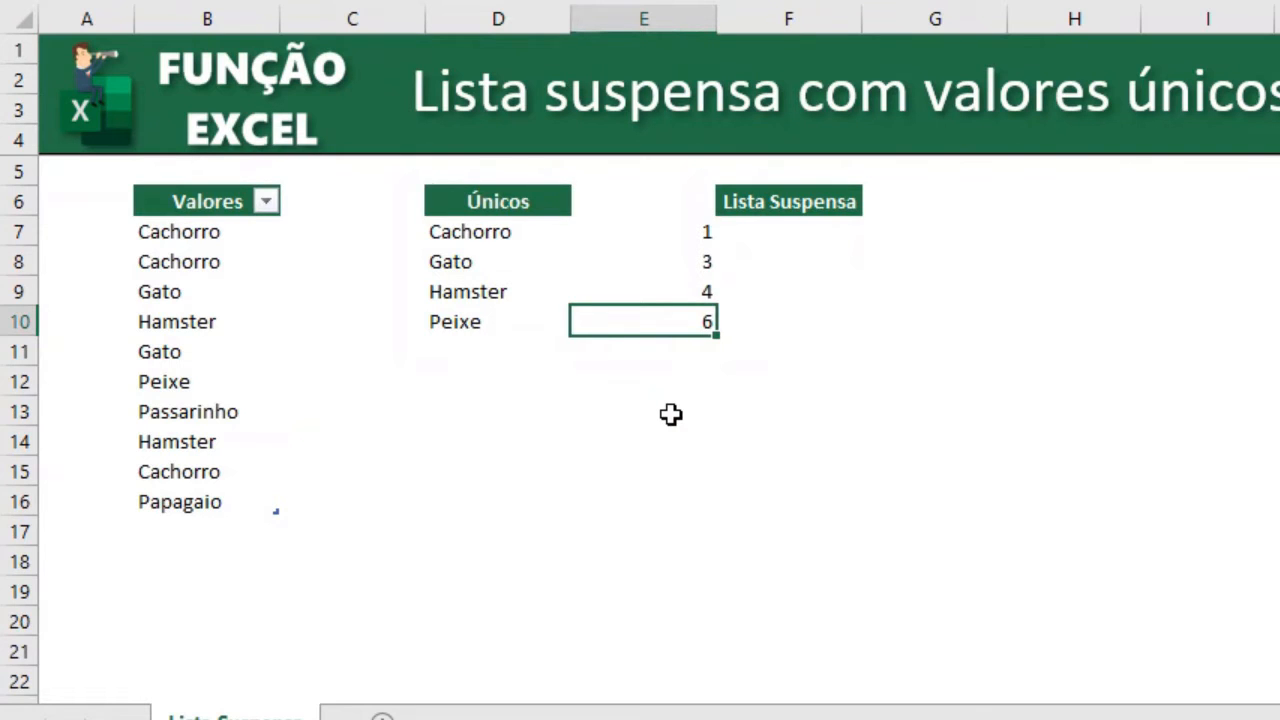
Copy the E7 formula text without its leading equals sign.
key("F2")
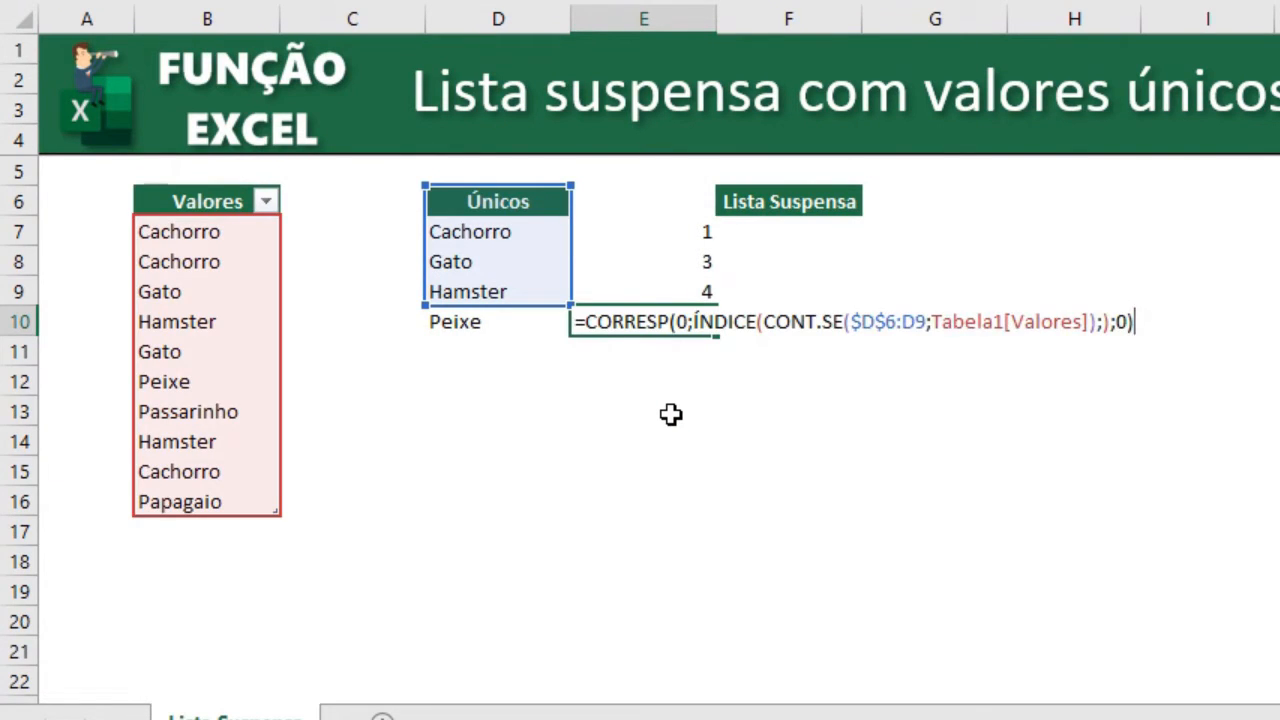
key("shift+Home")
key("Escape")
key("Up")
key("Up")
key("Up")
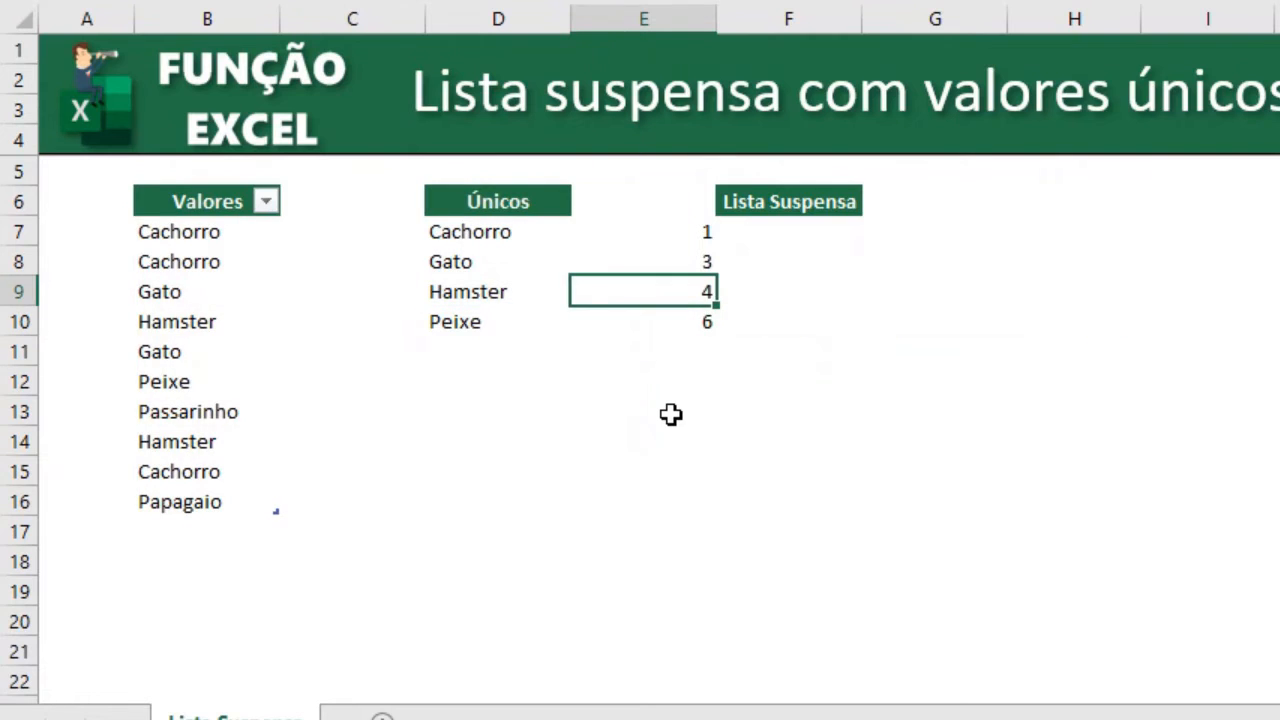
key("F2")
key("shift+Home")
key("shift+Right")
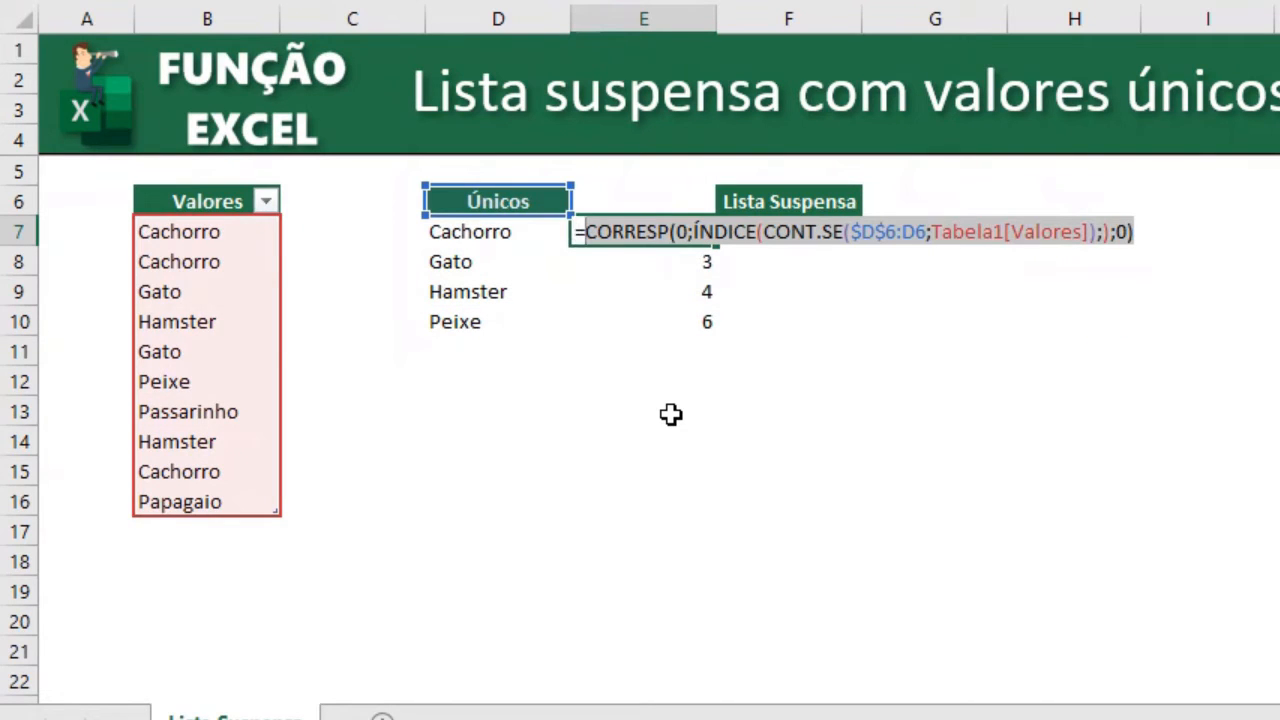
key("ctrl+c")
key("Escape")
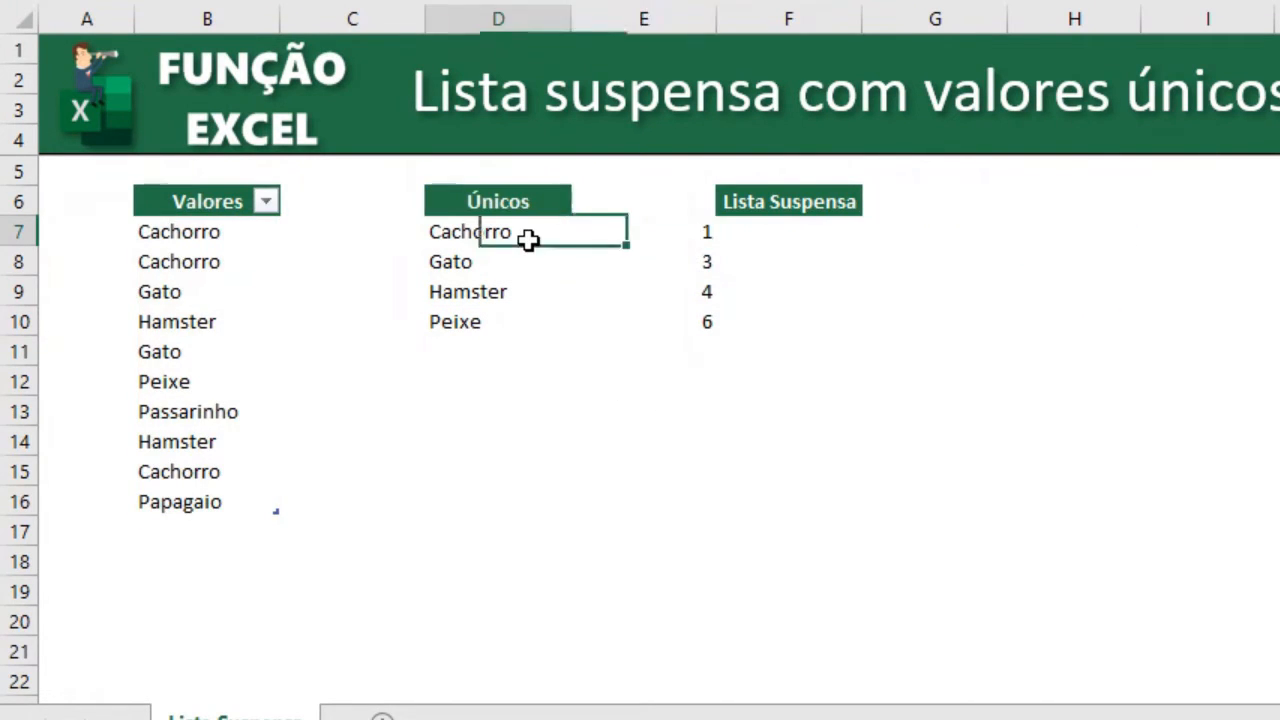
Replace the row number 1 in the D7 ÍNDICE formula with the copied CORRESP expression.
double_click(528, 240)
left_click(683, 231)
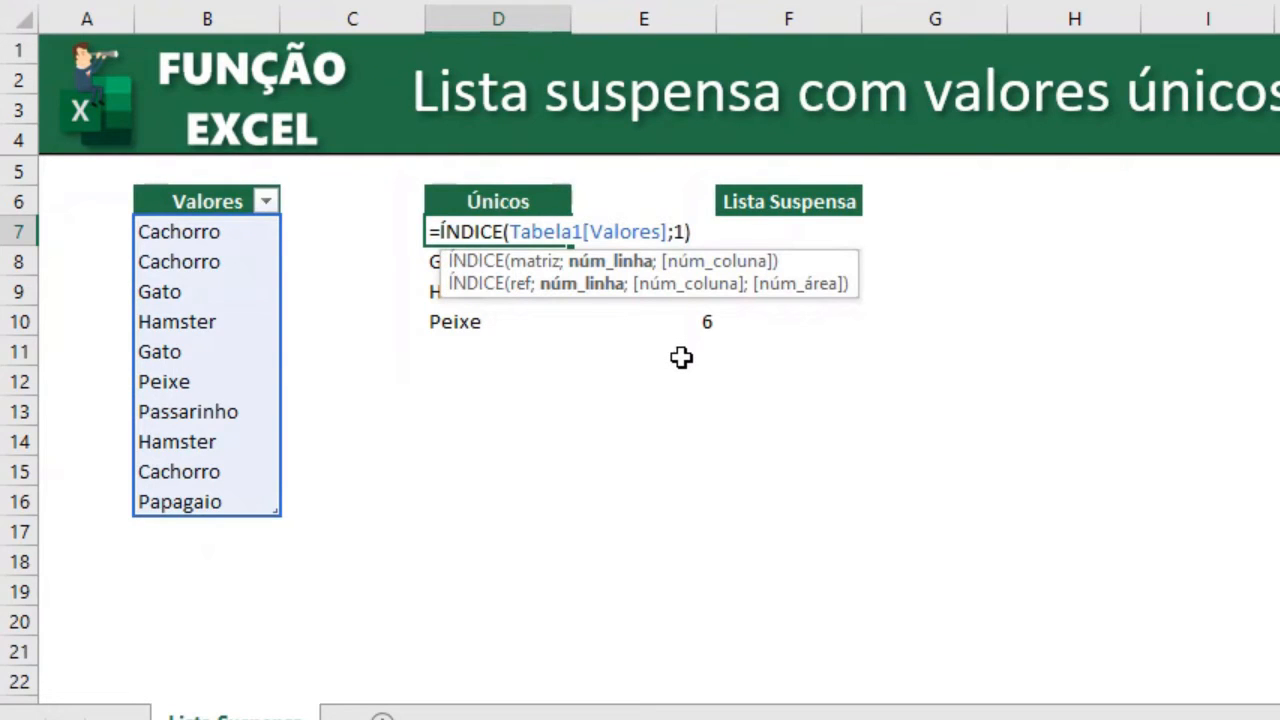
key("BackSpace")
key("ctrl+v")
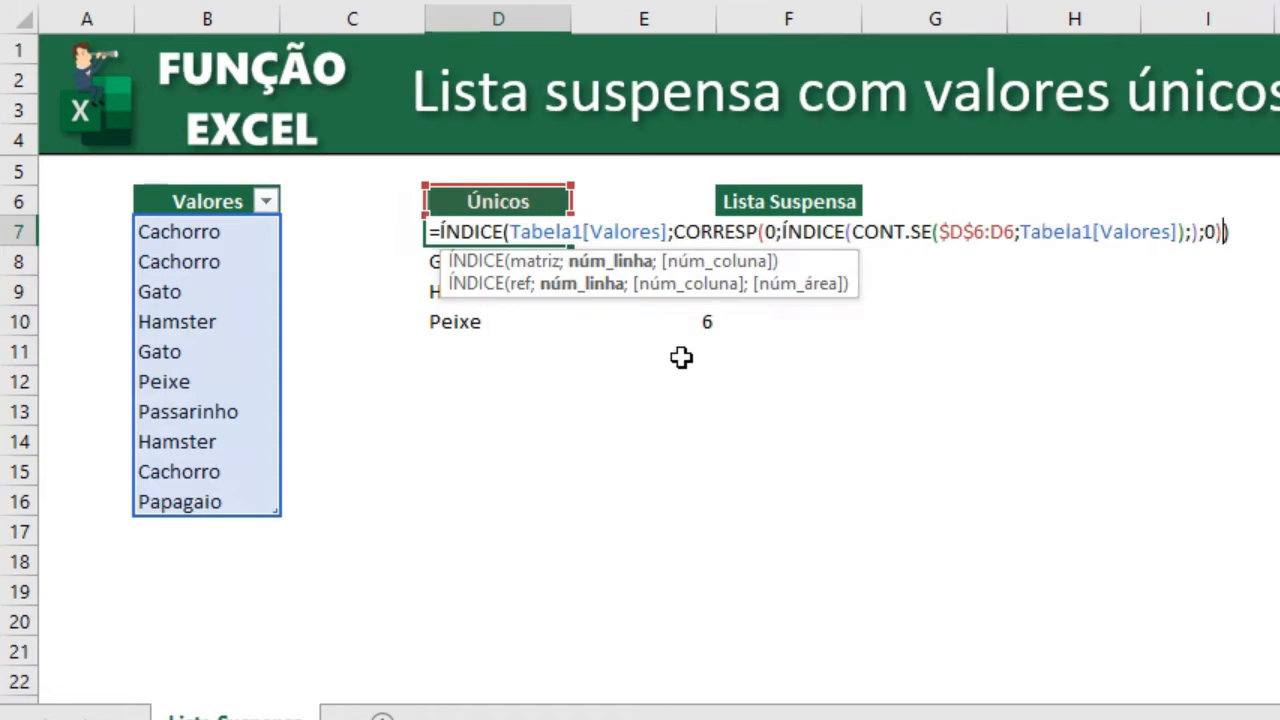
key("Return")
Copy the D7 formula down into D8:D10.
key("Up")
key("ctrl+c")
key("shift+Down")
key("shift+Down")
key("shift+Down")
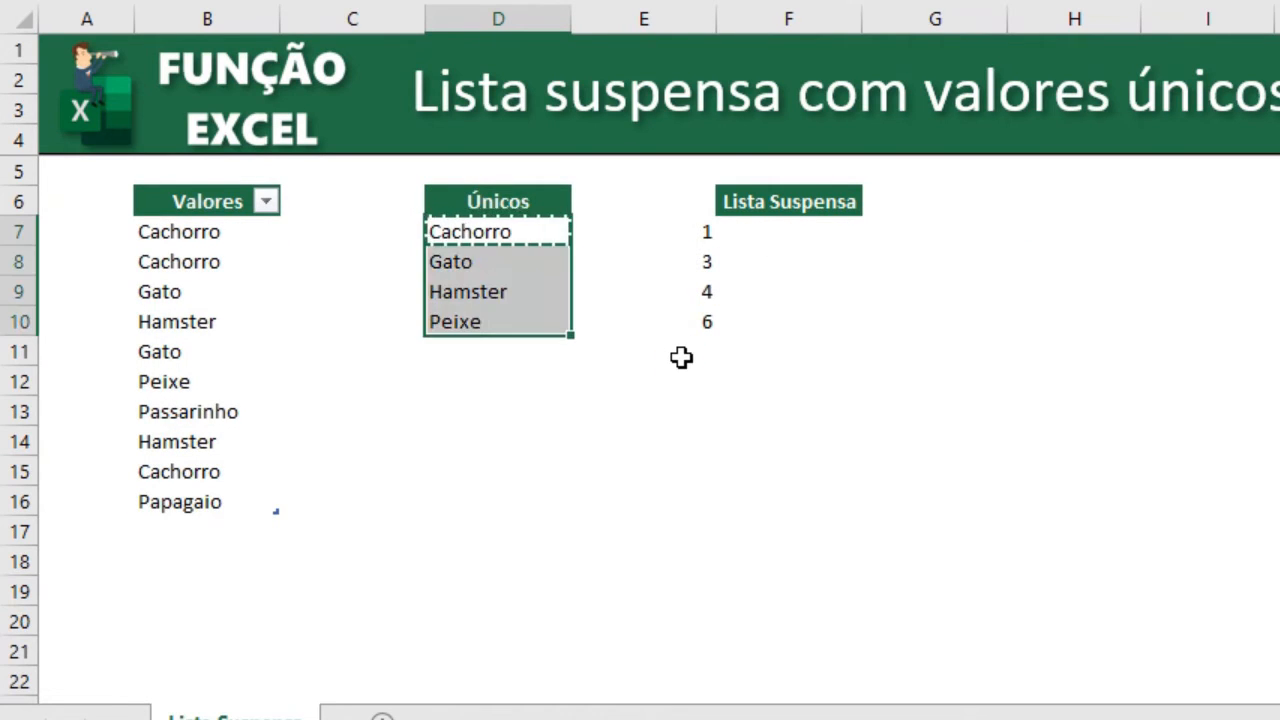
key("ctrl+v")
Clear the helper formulas from E7:E10.
key("Right")
key("Escape")
key("shift+Down")
key("shift+Down")
key("shift+Down")
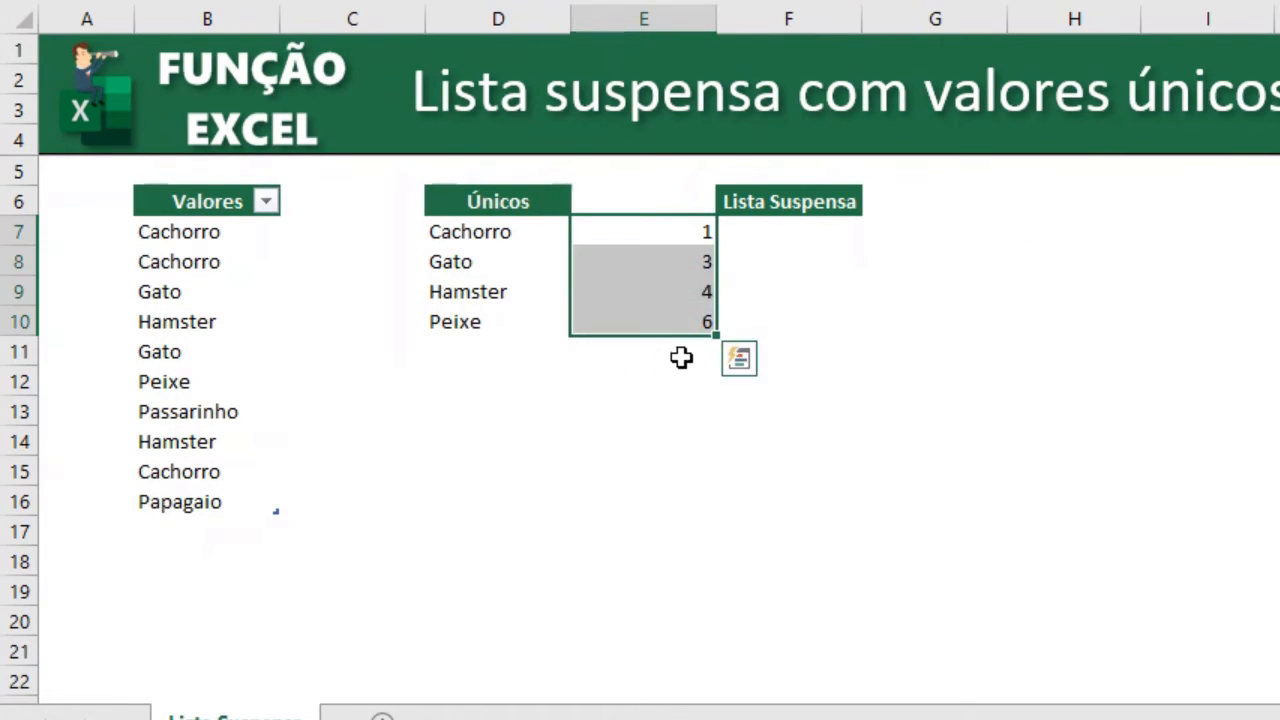
key("Delete")
Fill the D10 formula down through D14.
left_click(540, 320)
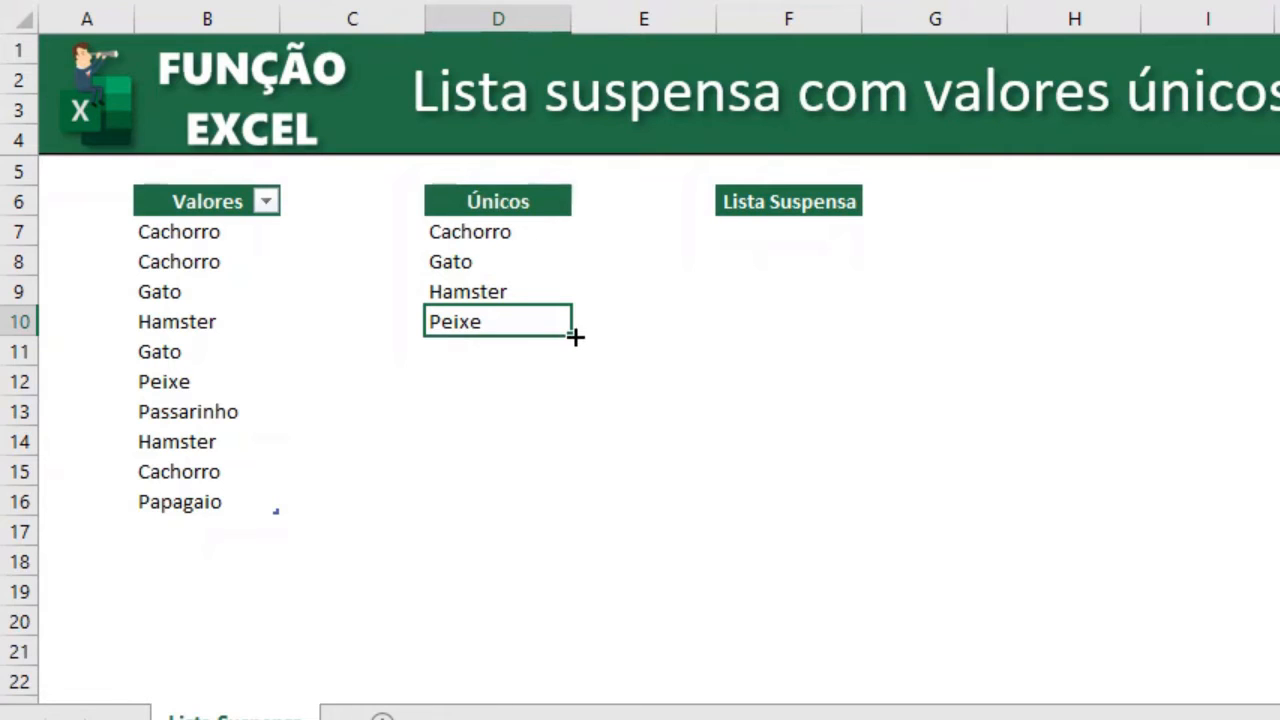
left_click_drag(574, 334, 621, 447)
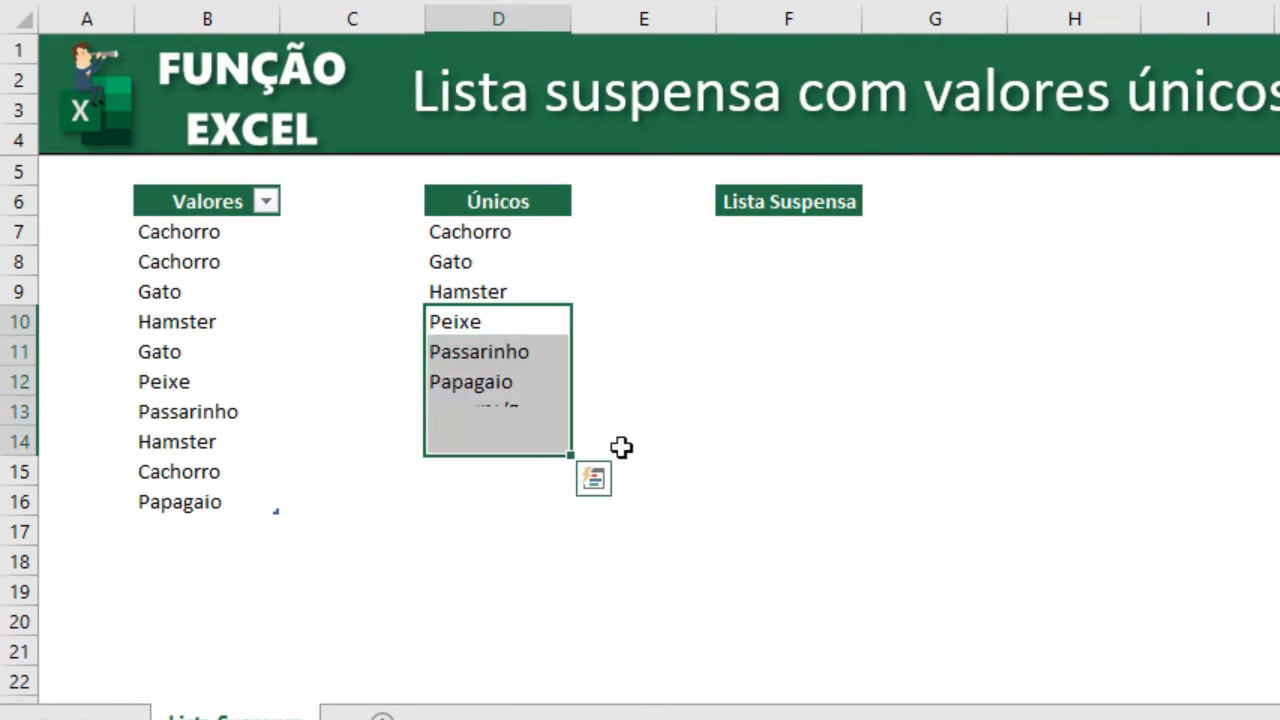
left_click(651, 402)
left_click_drag(548, 402, 546, 432)
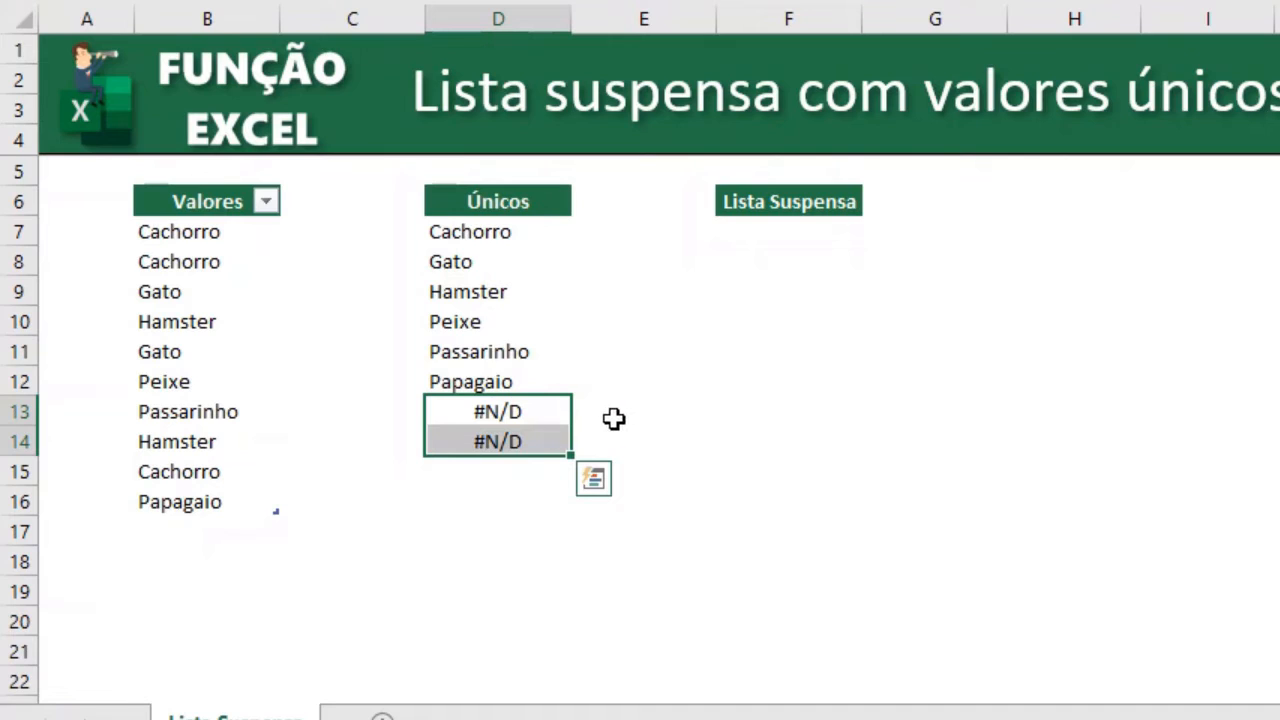
left_click(530, 415)
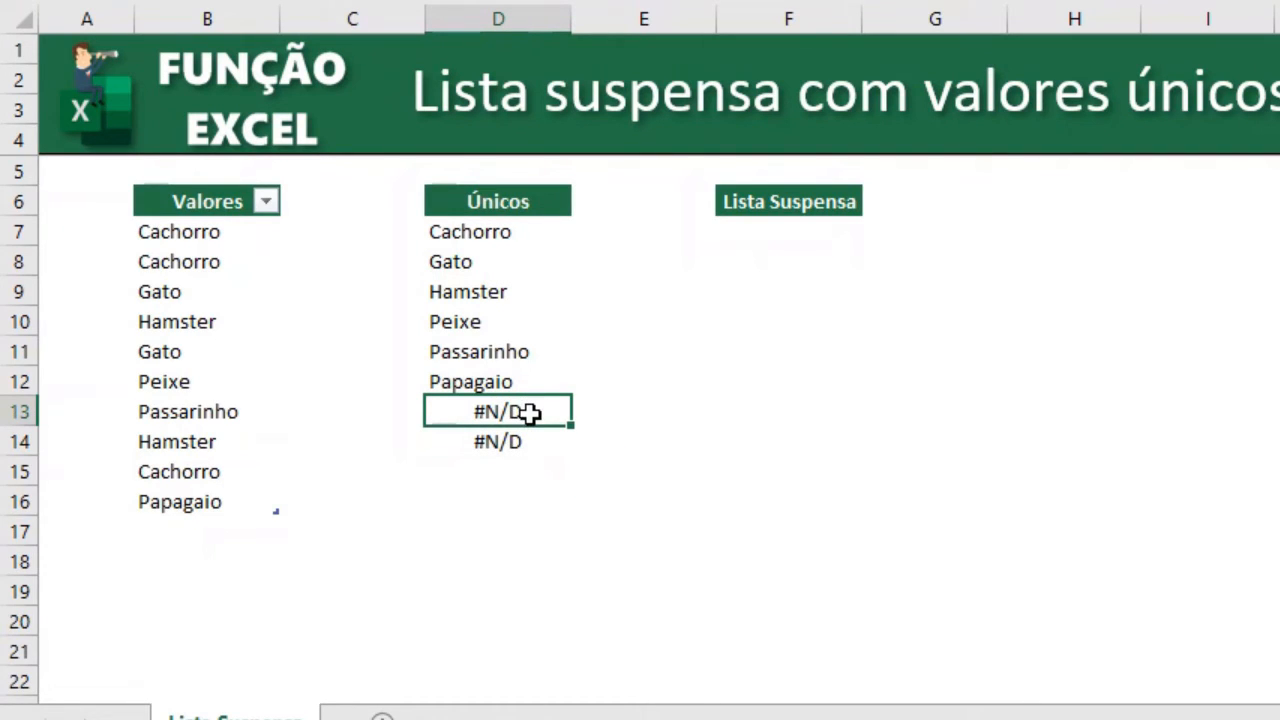
left_click_drag(537, 382, 538, 231)
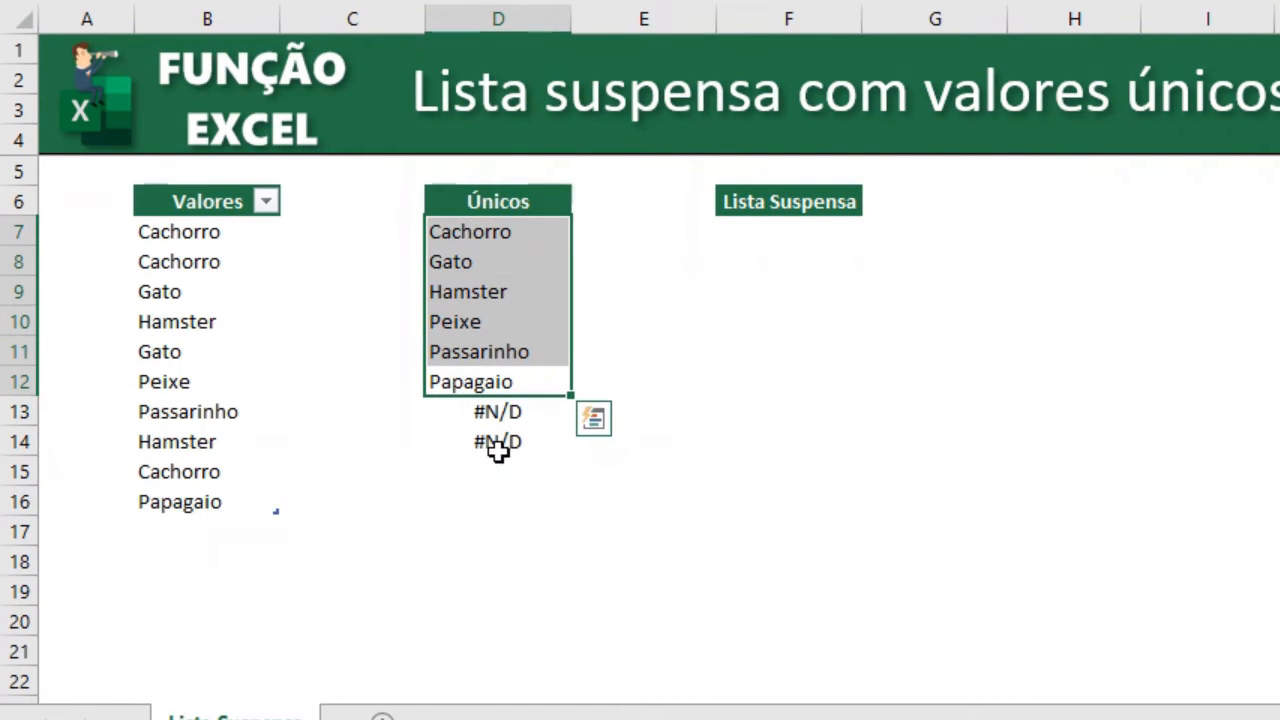
left_click(546, 237)
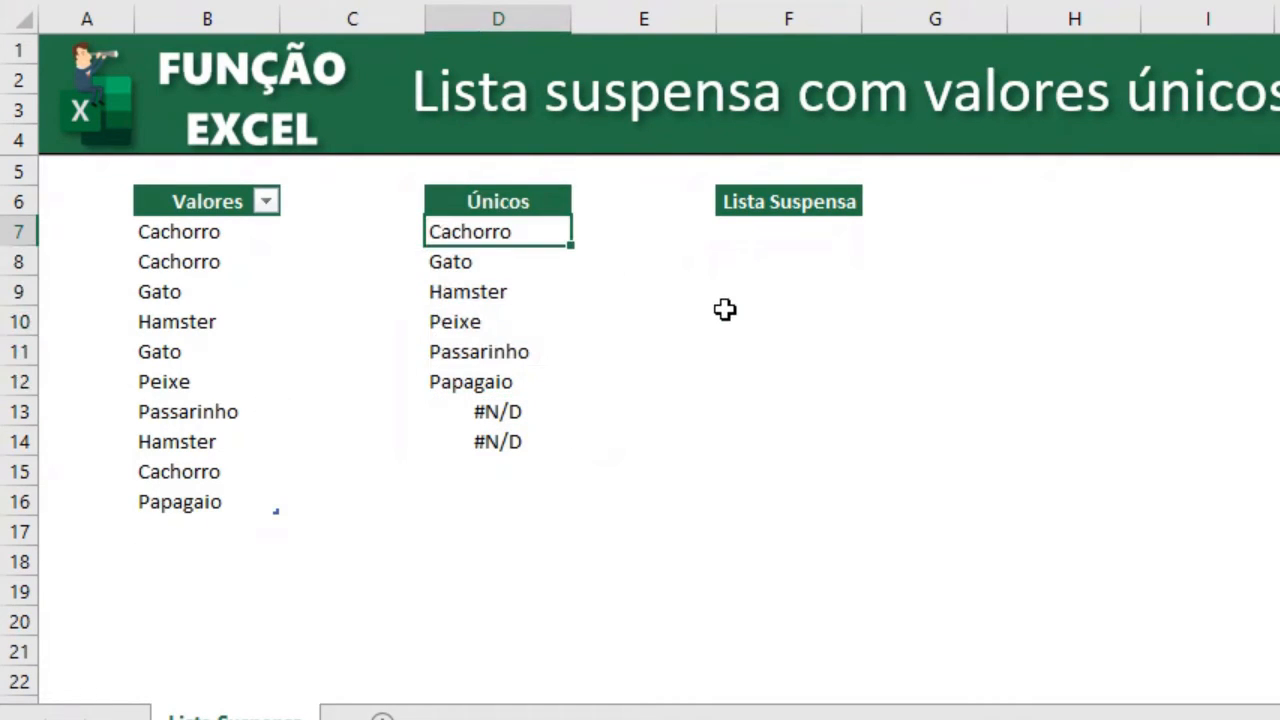
Wrap the D7 formula in SEERRO so errors return an empty text "".
key("F2")
key("Home")
key("Right")
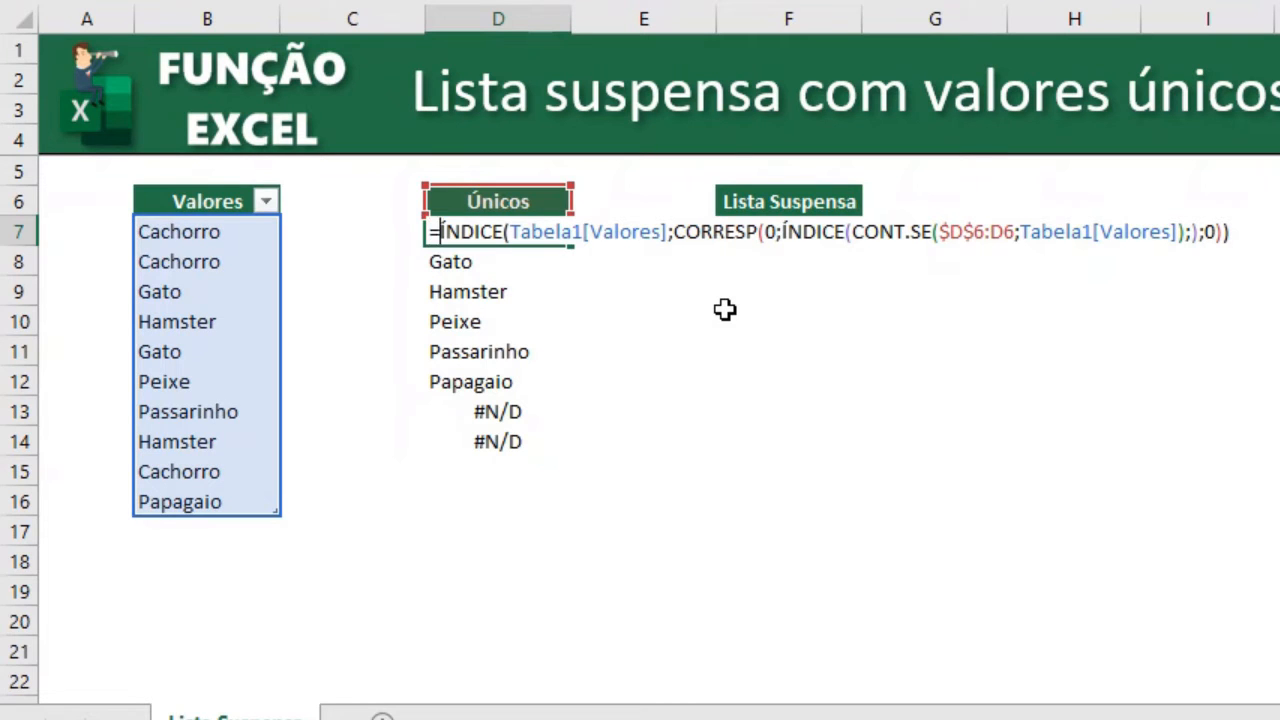
type("see")
key("Tab")
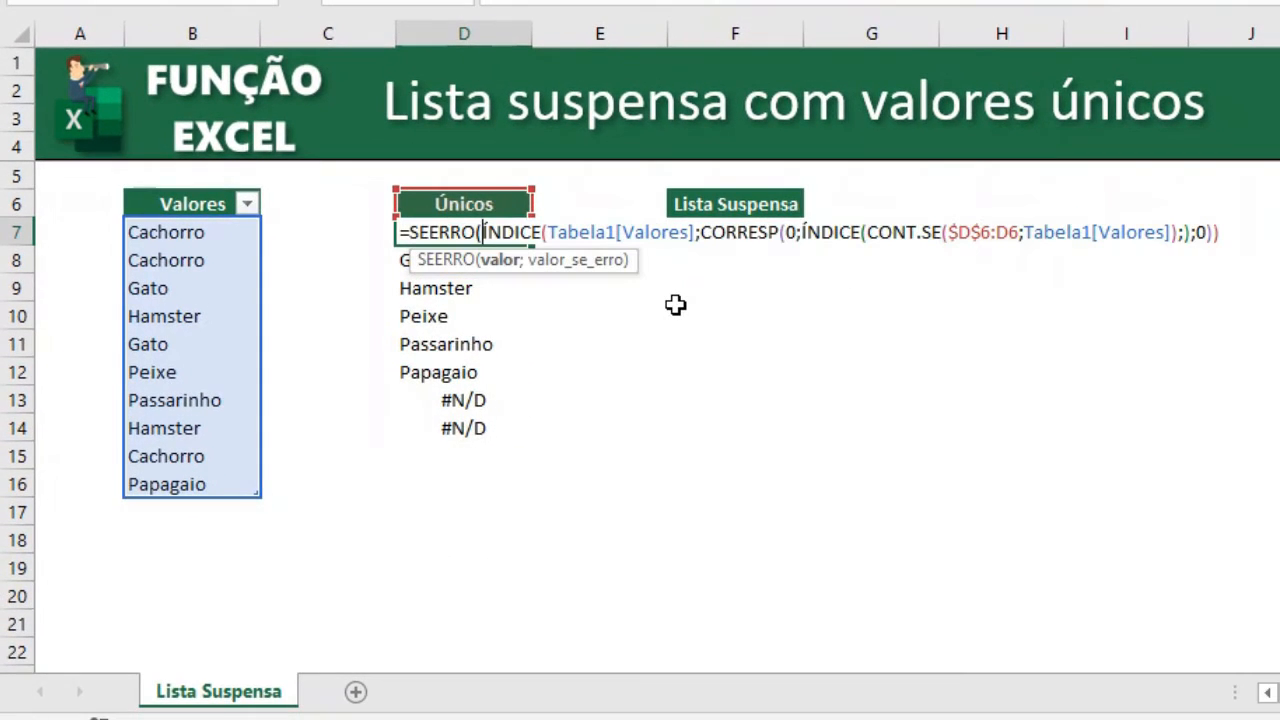
key("End")
type(";")
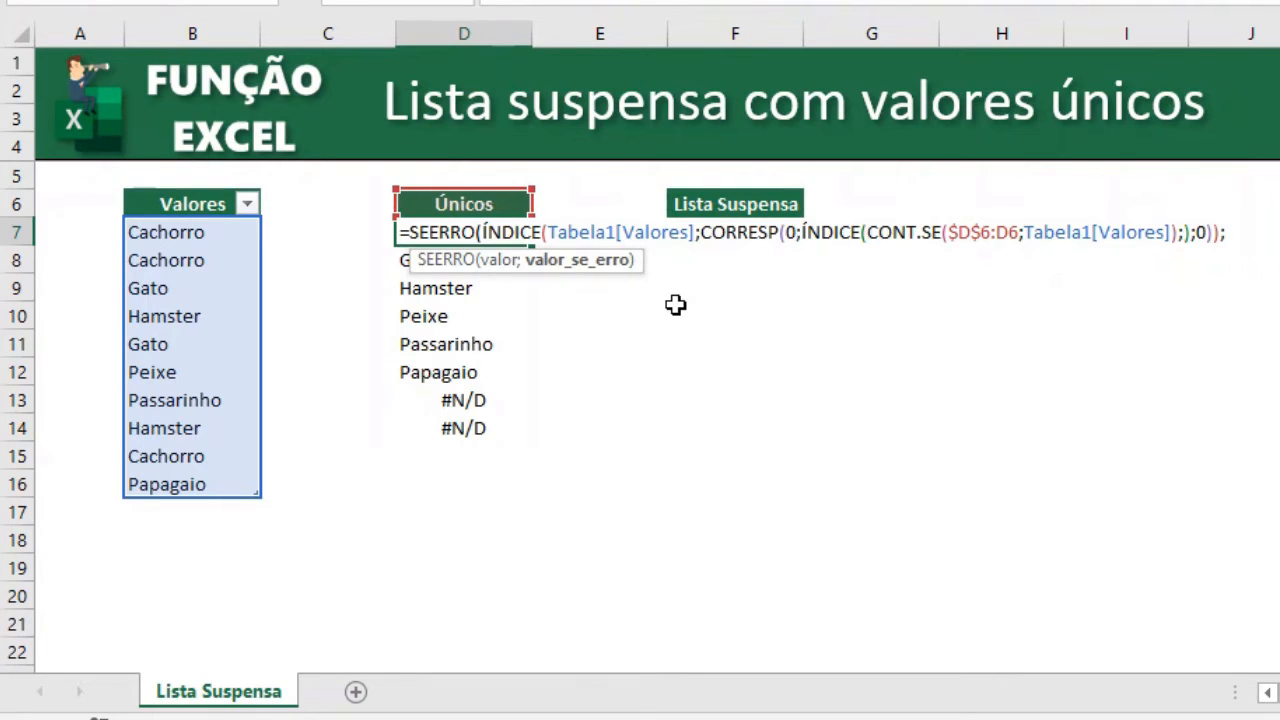
type("\"\")")
key("Return")
Copy the D7 formula down through D14.
key("Up")
key("ctrl+c")
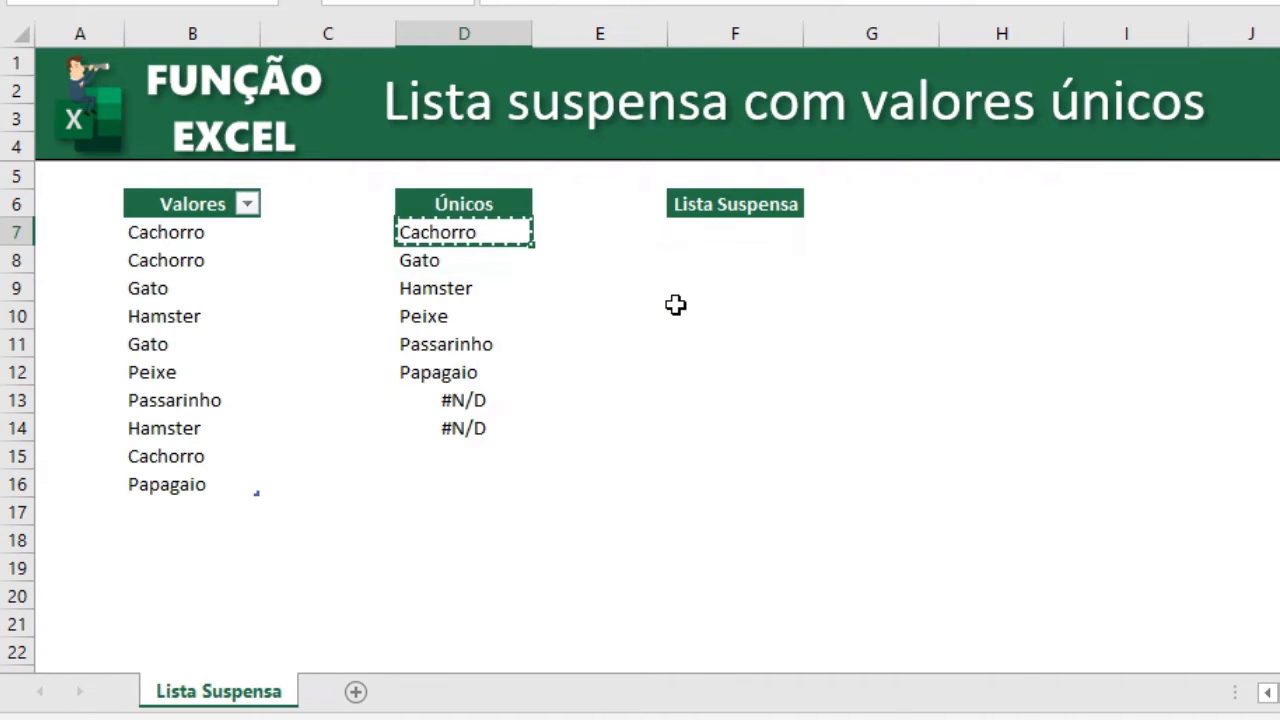
key("ctrl+shift+Down")
key("ctrl+v")
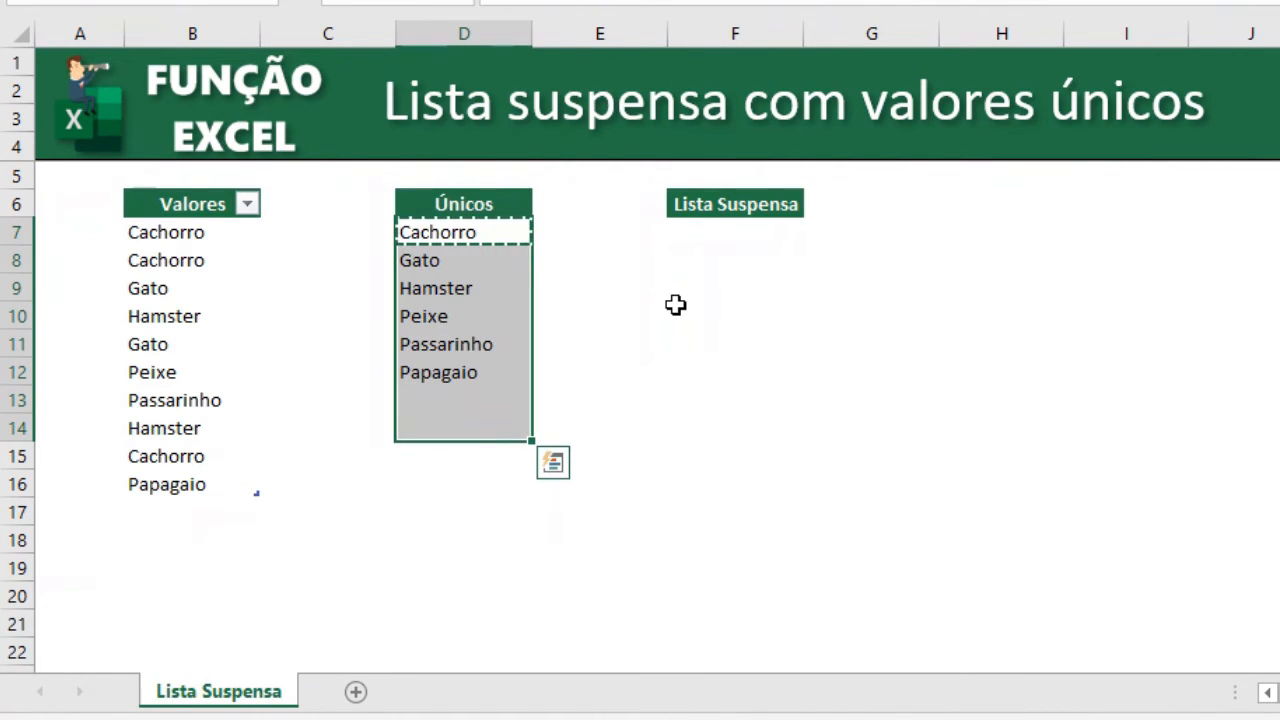
key("Escape")
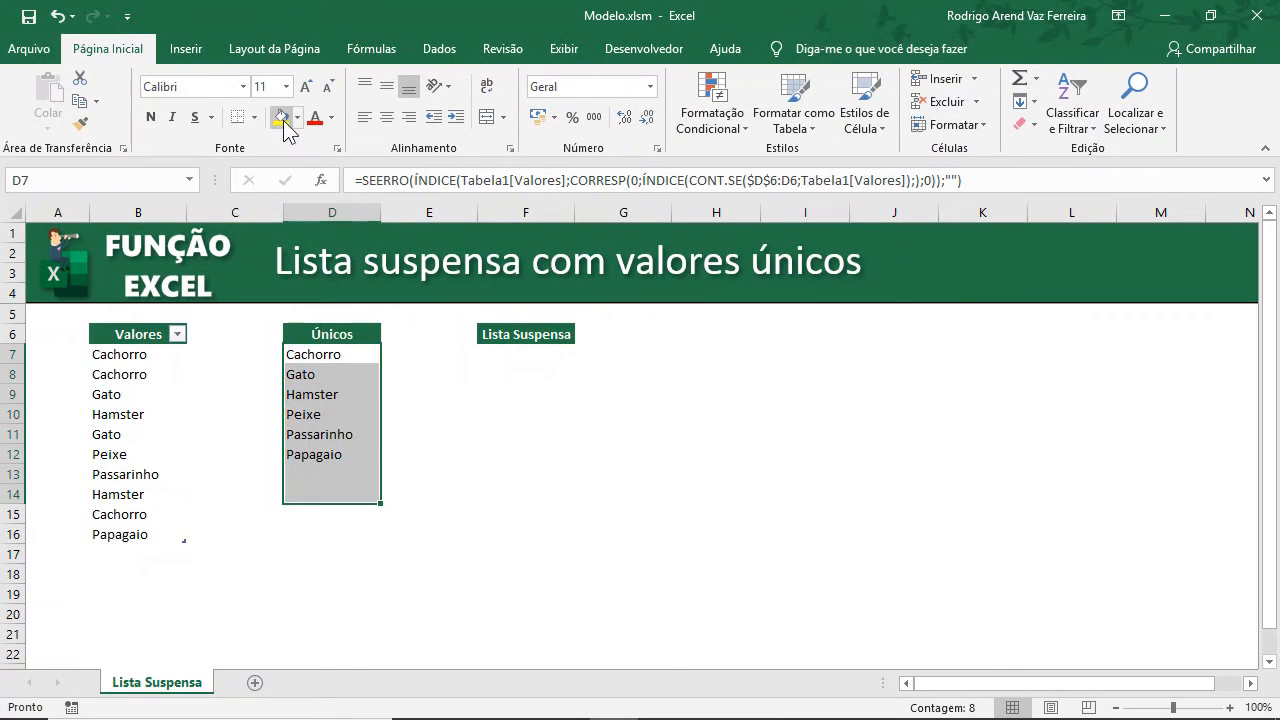
Fill the Únicos cells D7:D14 with yellow.
left_click(283, 120)
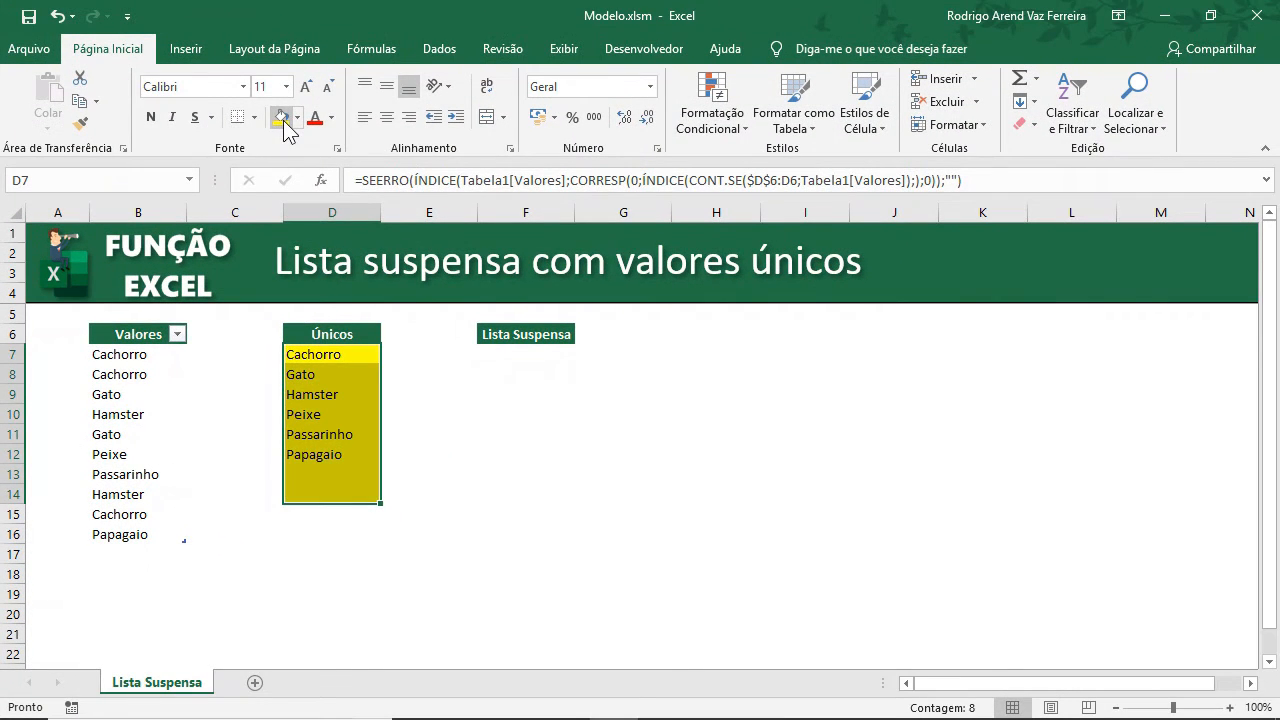
left_click(442, 452)
left_click_drag(340, 347, 335, 492)
left_click(333, 494)
left_click(326, 520)
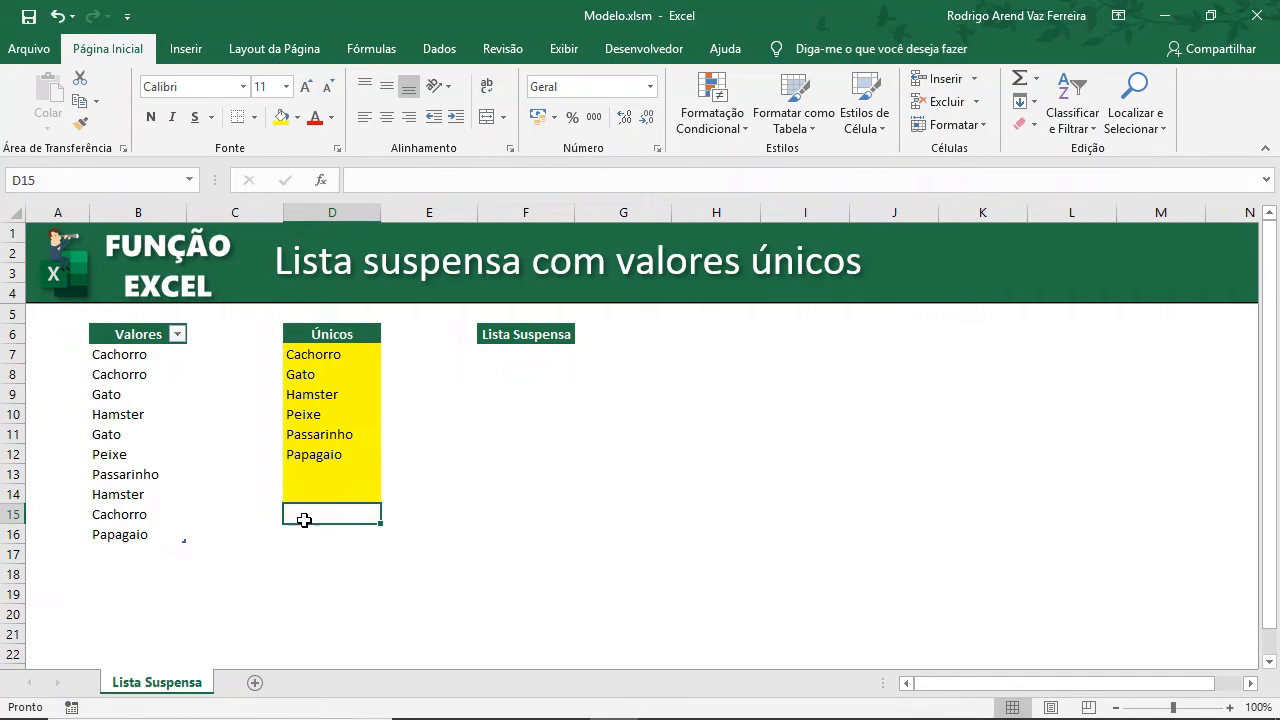
Add list data validation to F7 using D7:D14 as the source.
left_click(506, 356)
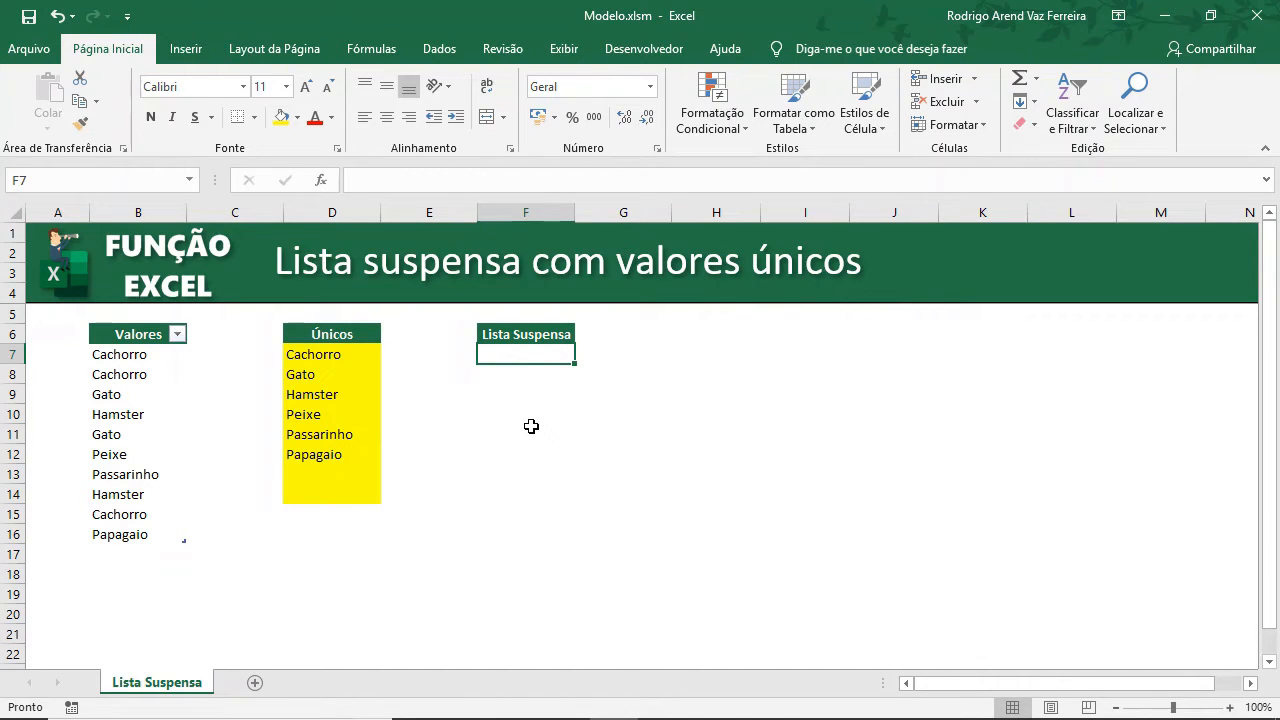
left_click(442, 52)
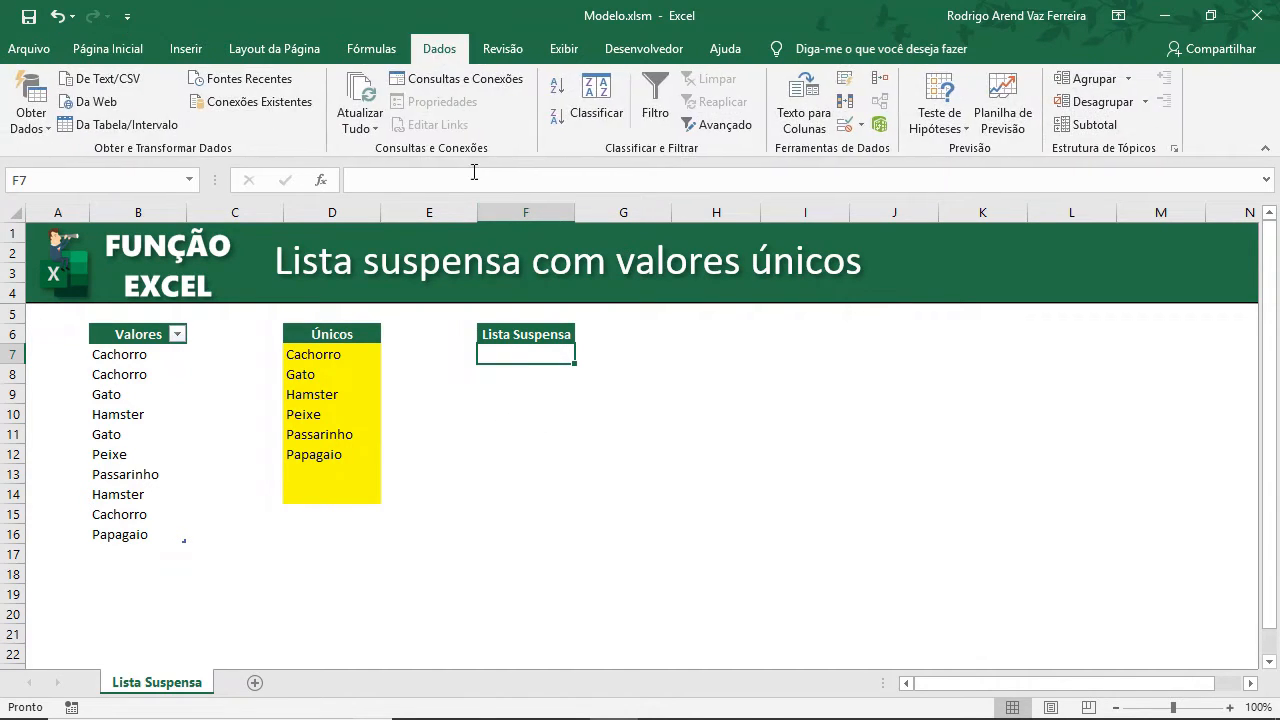
left_click(845, 126)
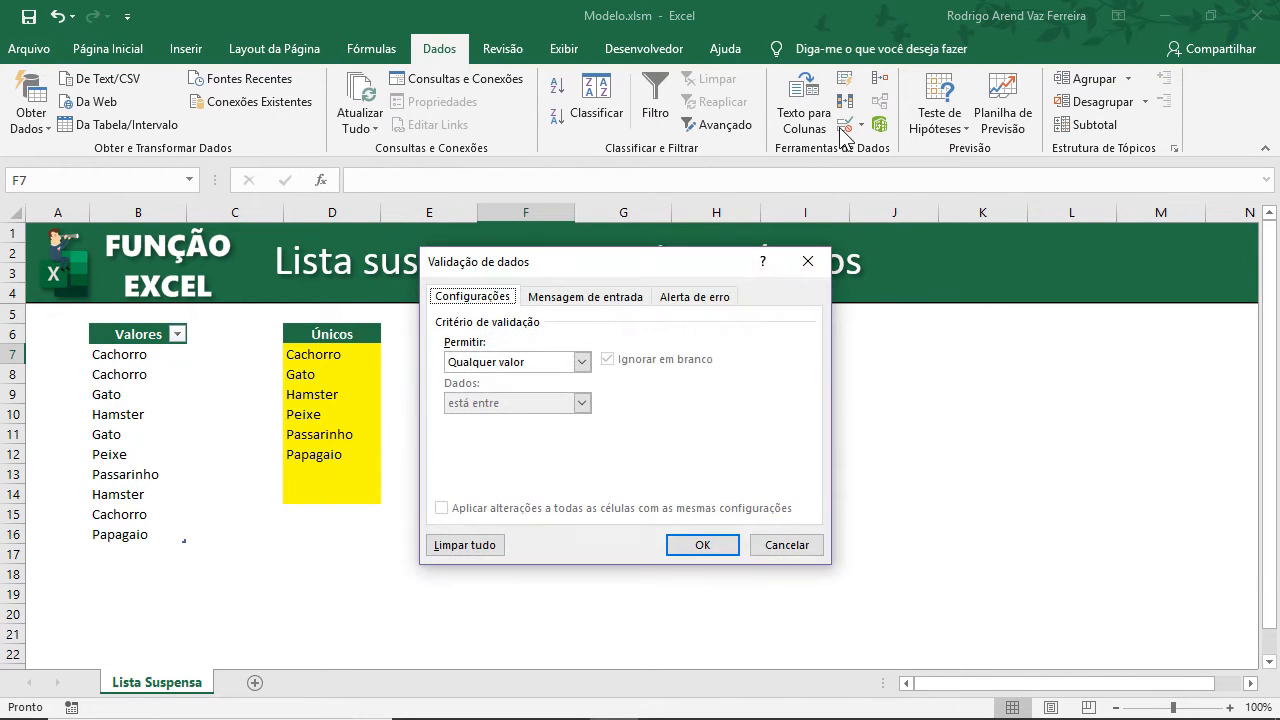
left_click(581, 361)
left_click(505, 417)
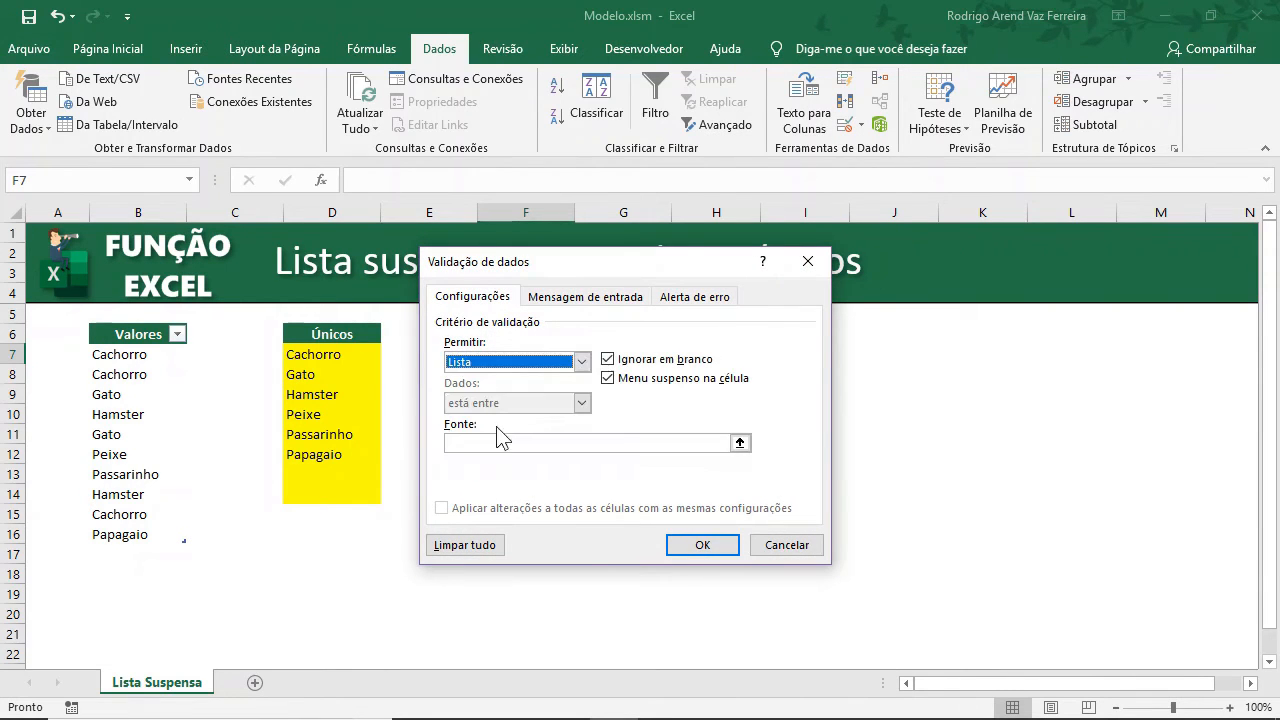
left_click(465, 442)
left_click_drag(345, 356, 343, 491)
left_click(699, 541)
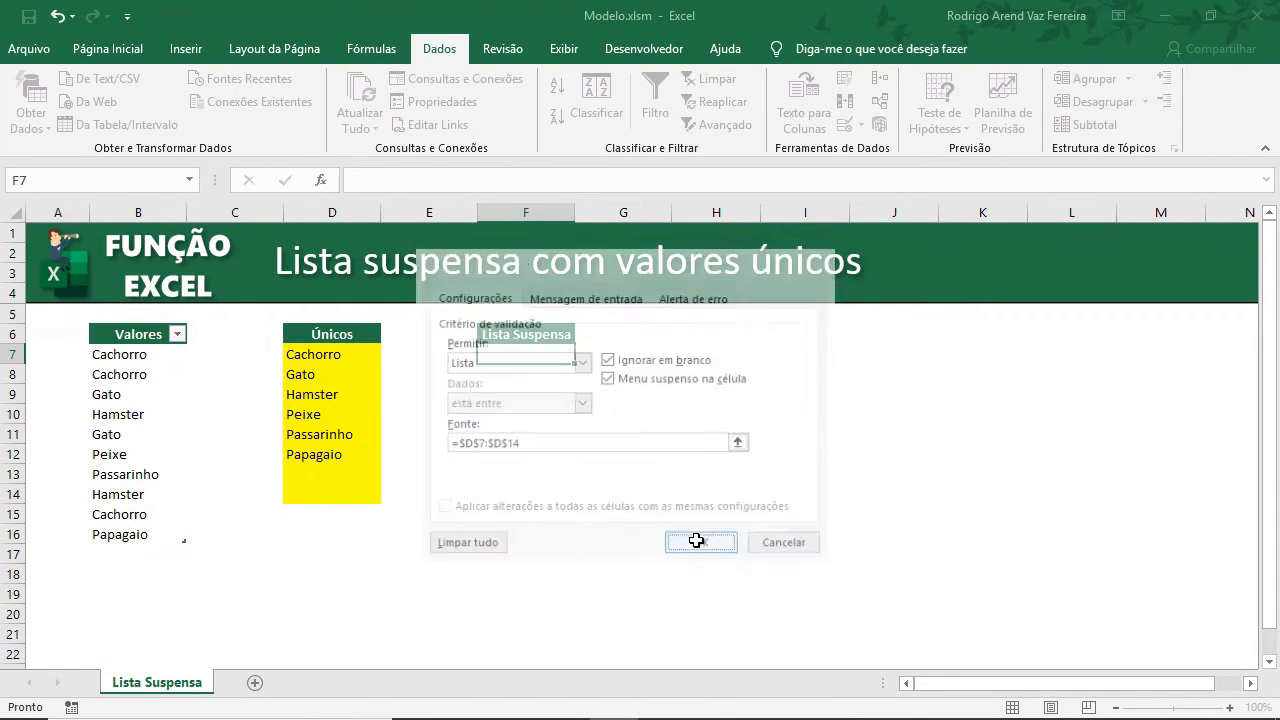
Open the F7 dropdown to review its entries.
left_click(583, 355)
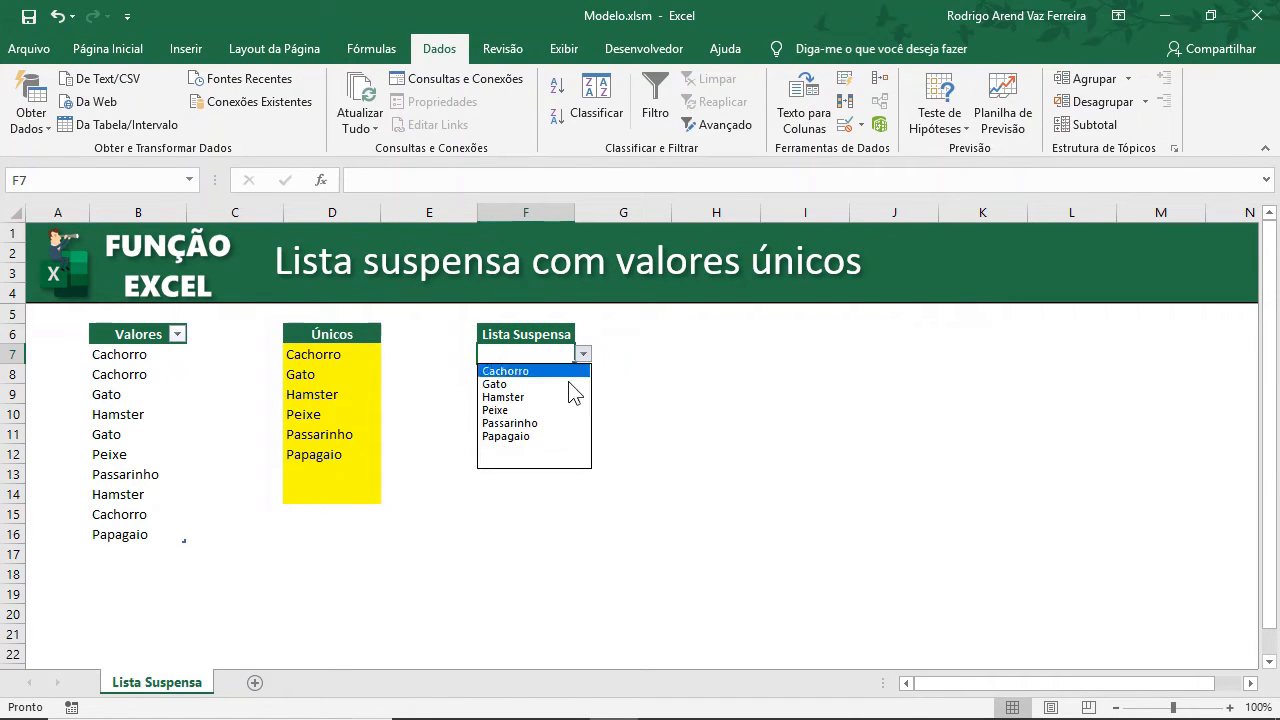
key("Escape")
left_click(528, 398)
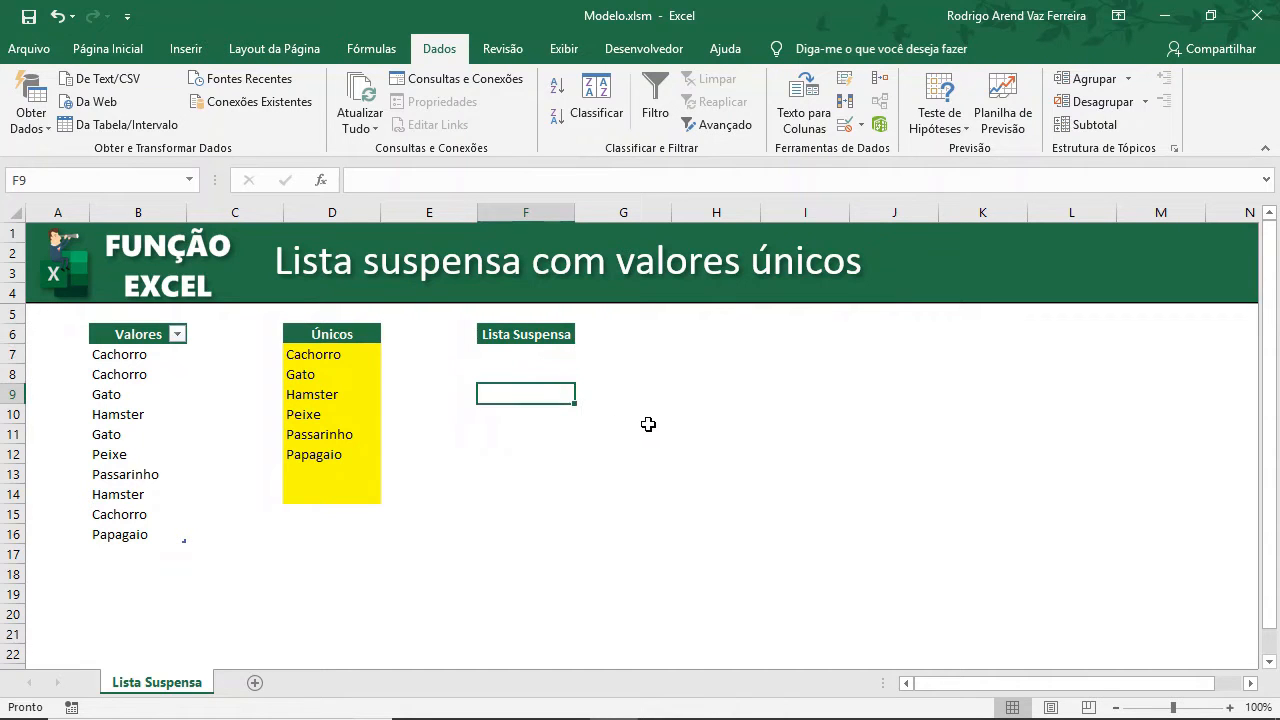
type("=deslo")
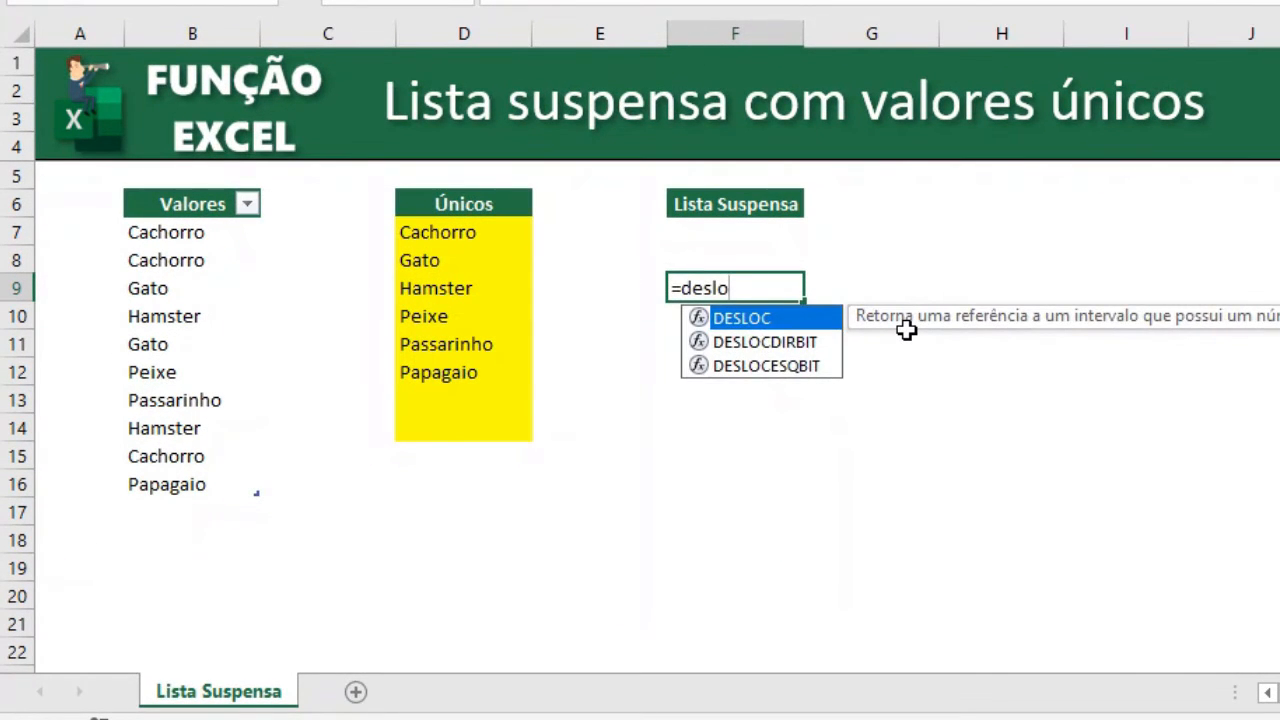
key("Tab")
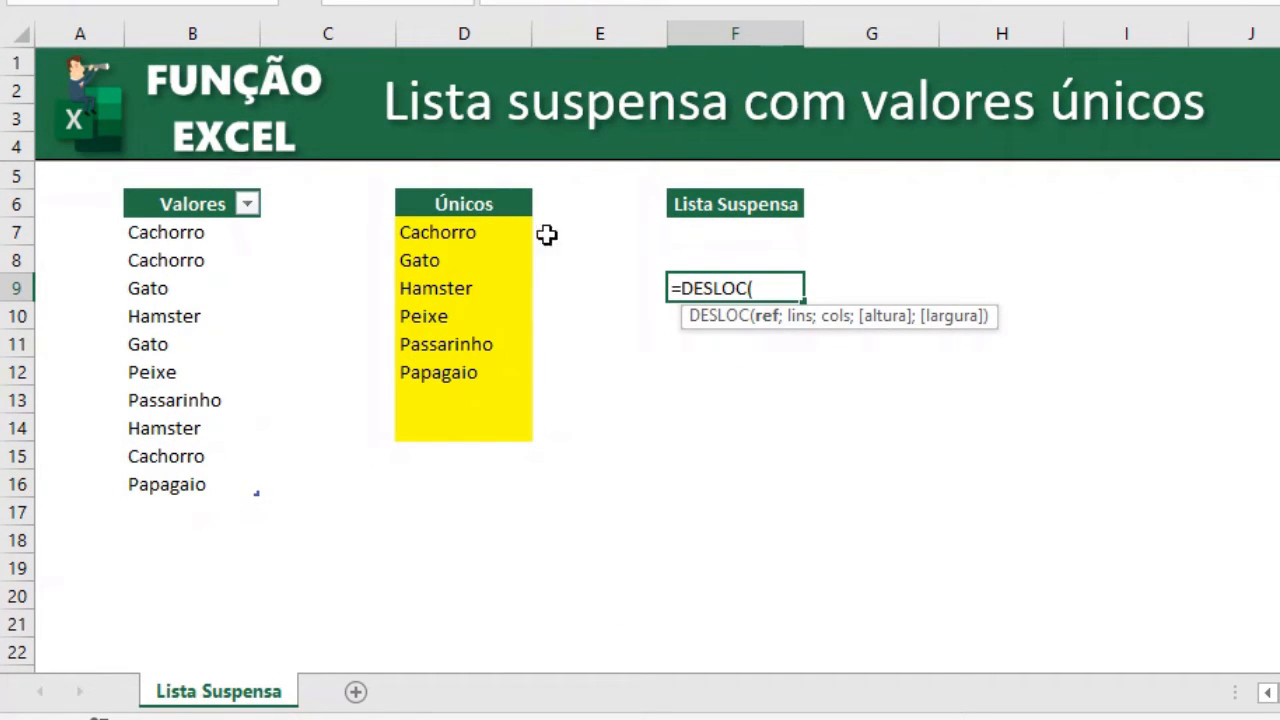
left_click(487, 232)
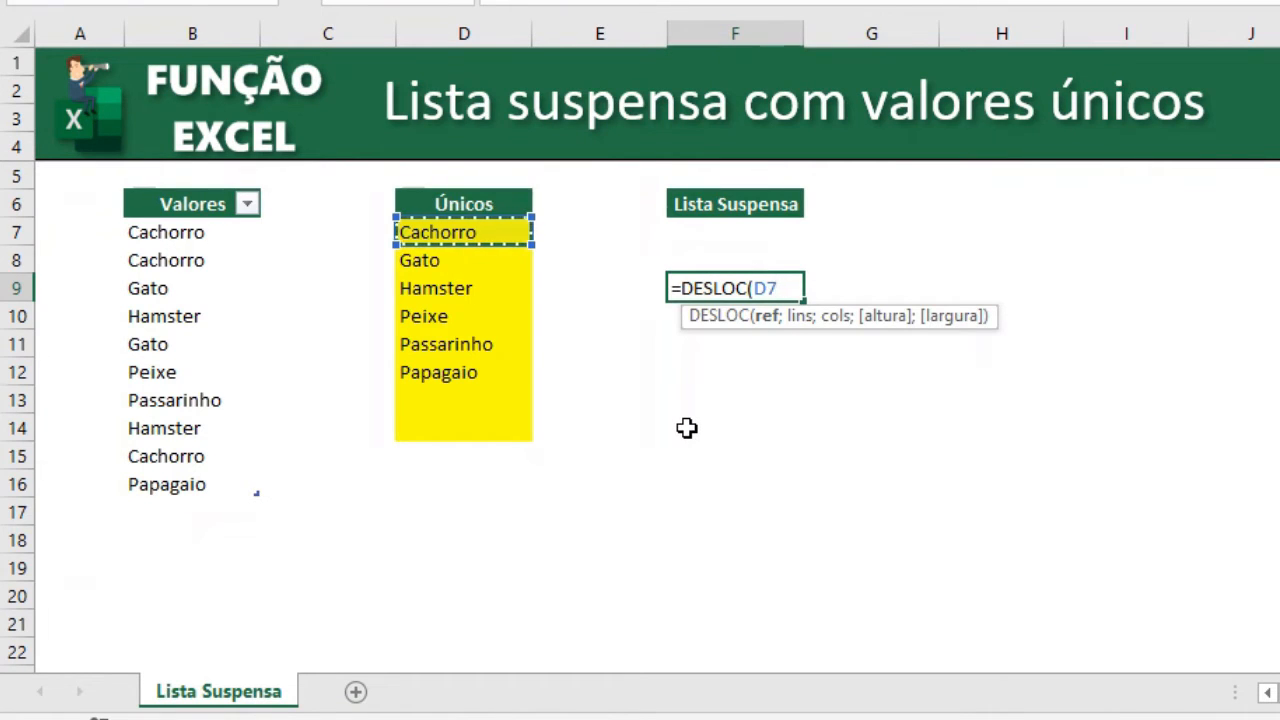
type(";")
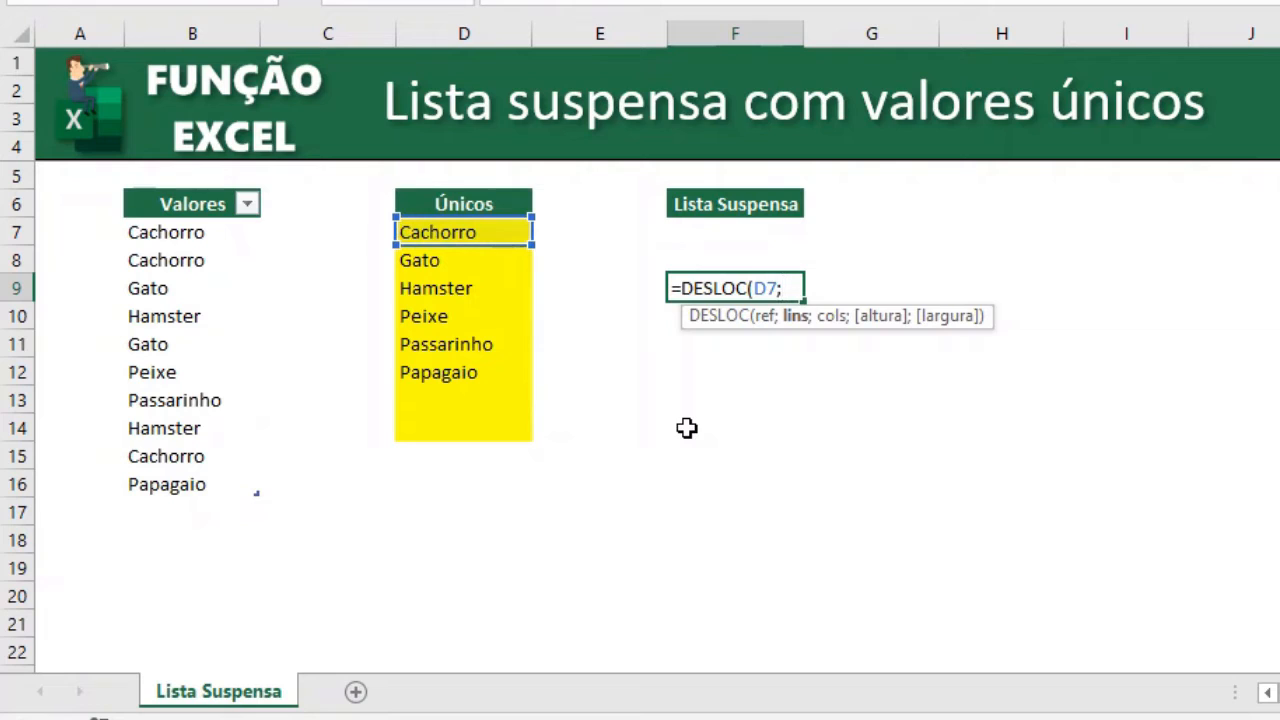
type(";;")
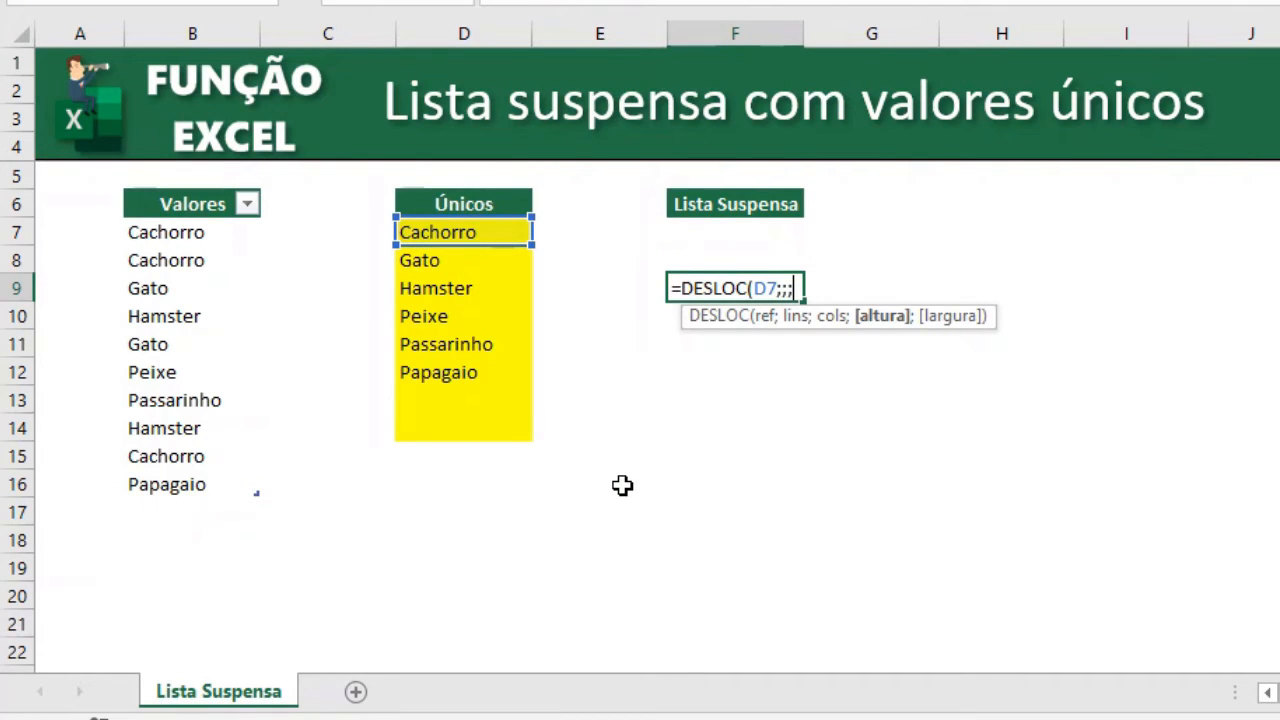
type("cont")
key("Down")
key("Down")
key("Down")
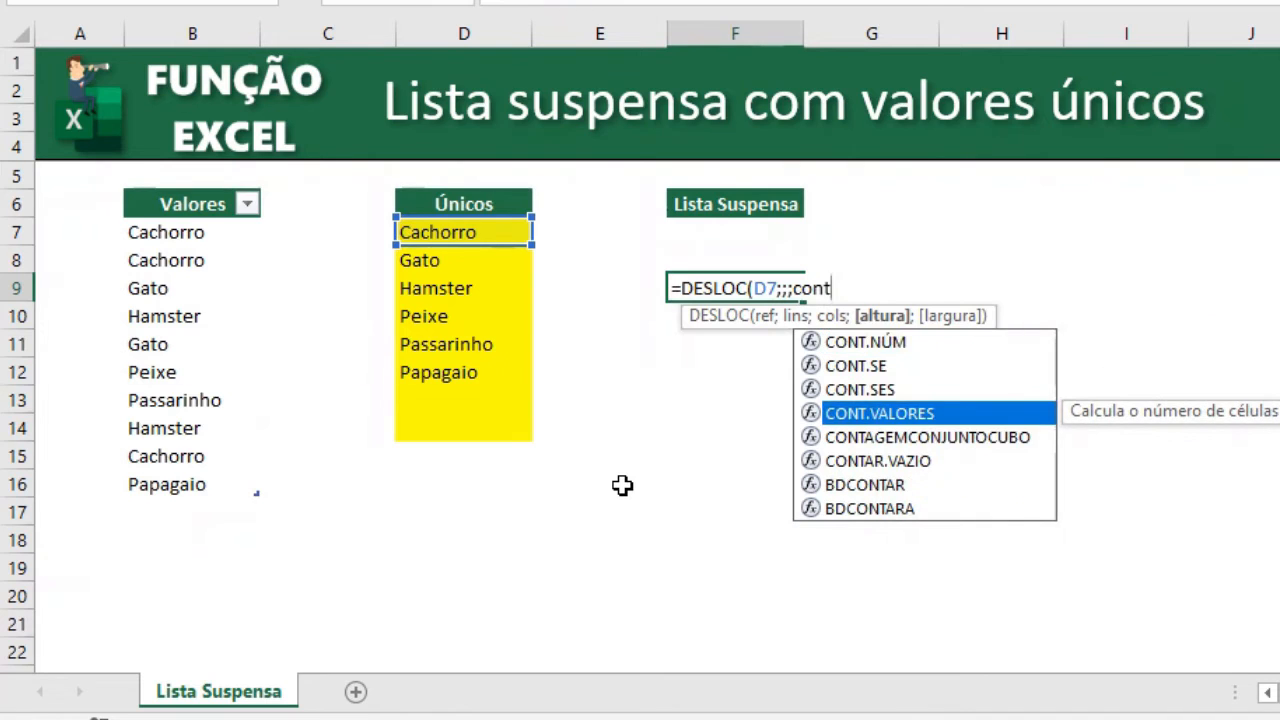
key("Tab")
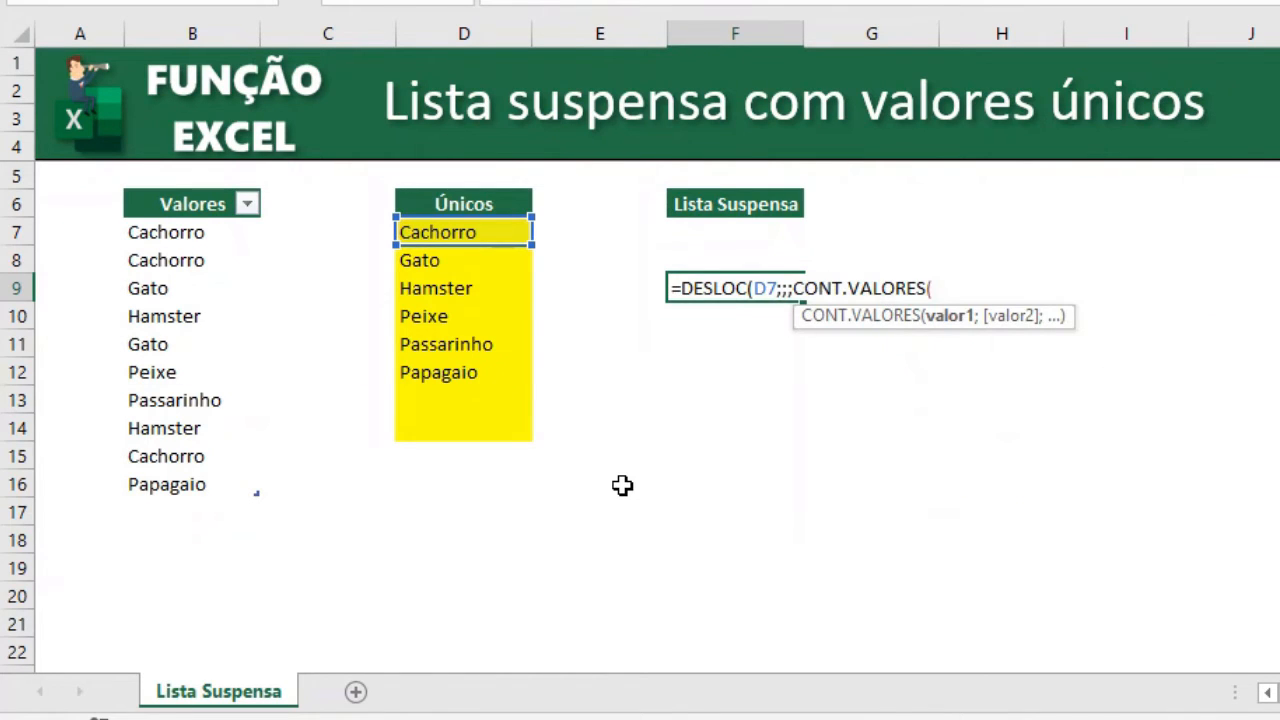
key("Escape")
In F9, count the filled cells of D7:D14 with CONT.VALORES.
type("=cont")
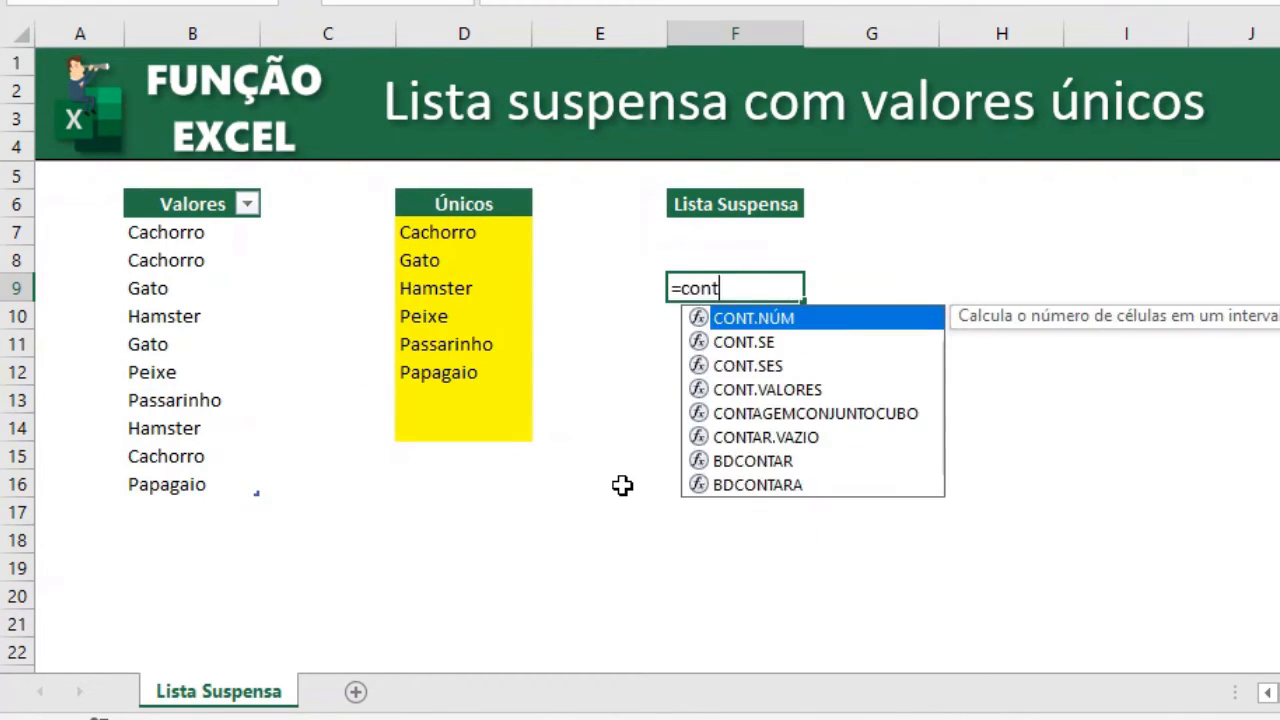
key("Down")
key("Down")
key("Down")
key("Tab")
key("Left")
key("Left")
key("Left")
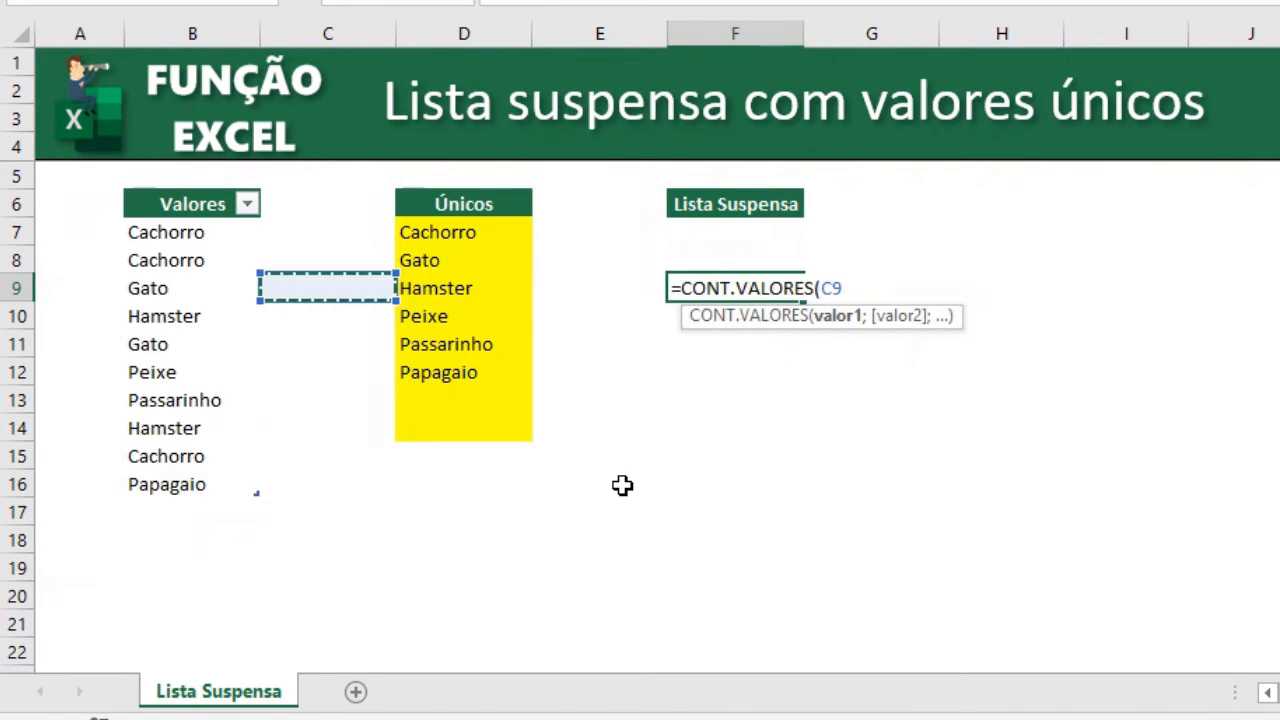
key("Right")
key("Up")
key("Up")
key("shift+Down")
key("shift+Down")
key("shift+Down")
key("shift+Down")
key("shift+Down")
key("shift+Down")
key("shift+Down")
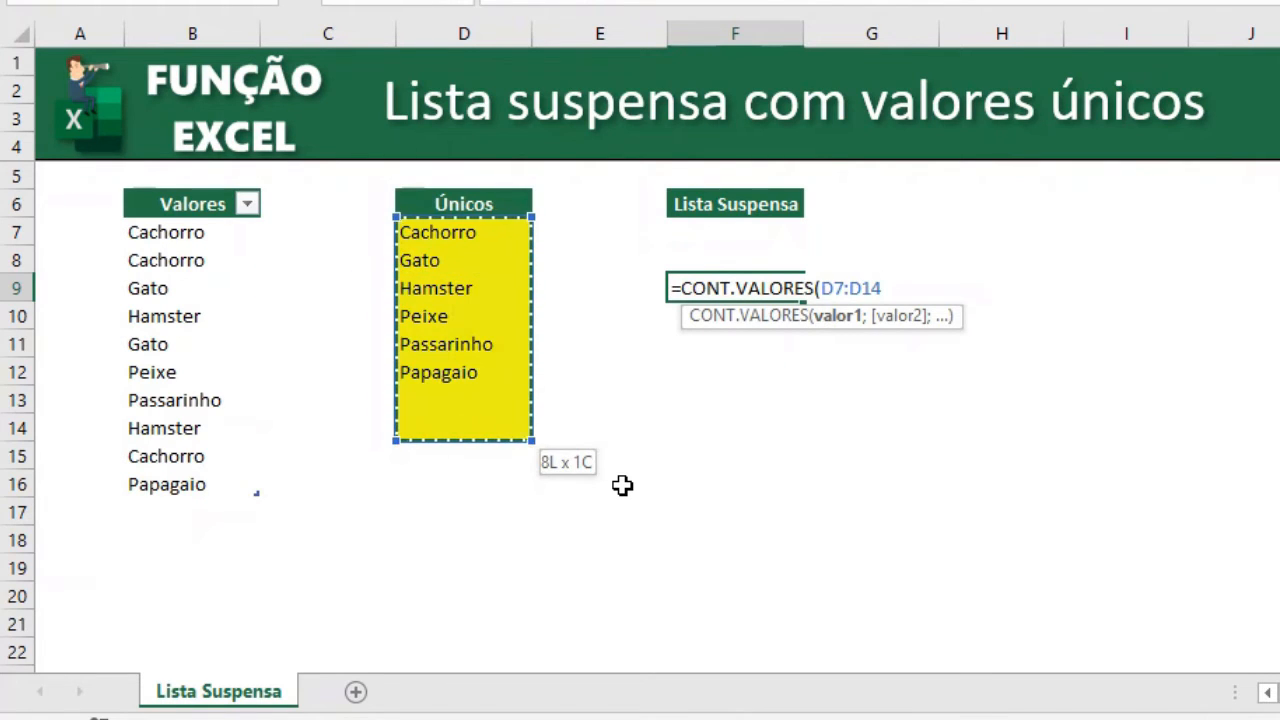
key("Return")
key("Up")
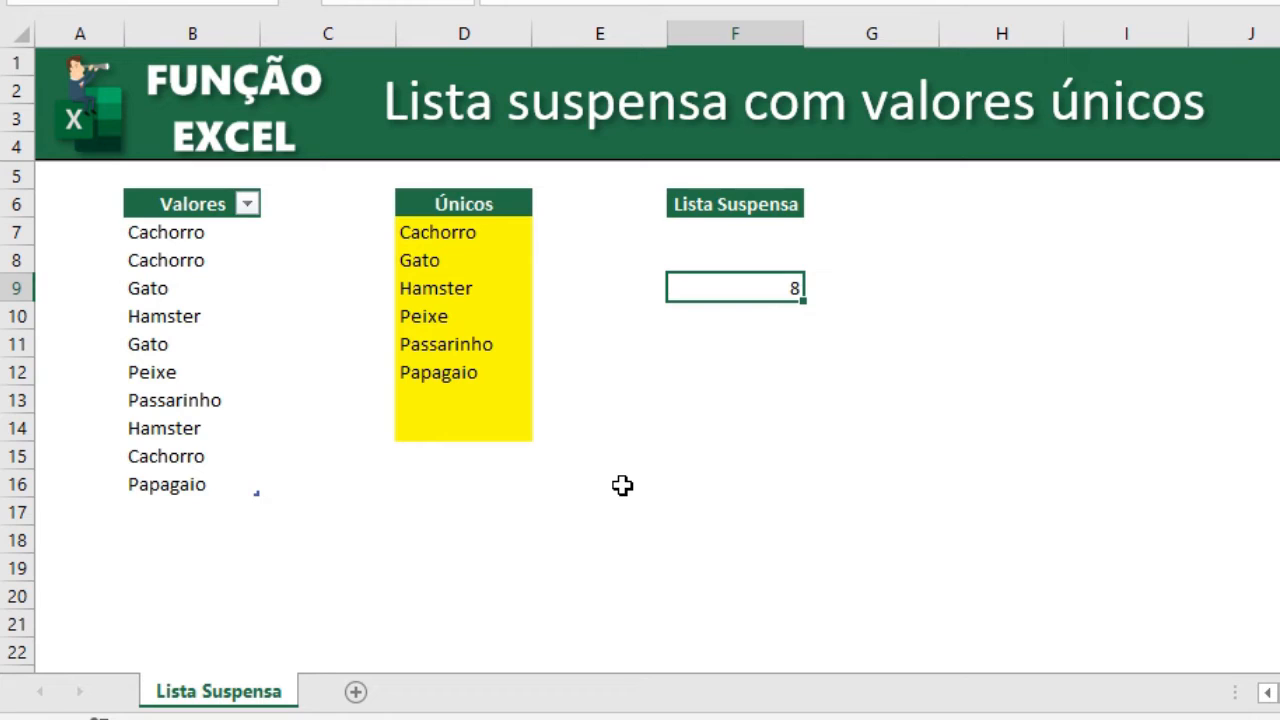
Examine the blank-looking Únicos cells and the F9 count formula.
left_click_drag(491, 374, 478, 241)
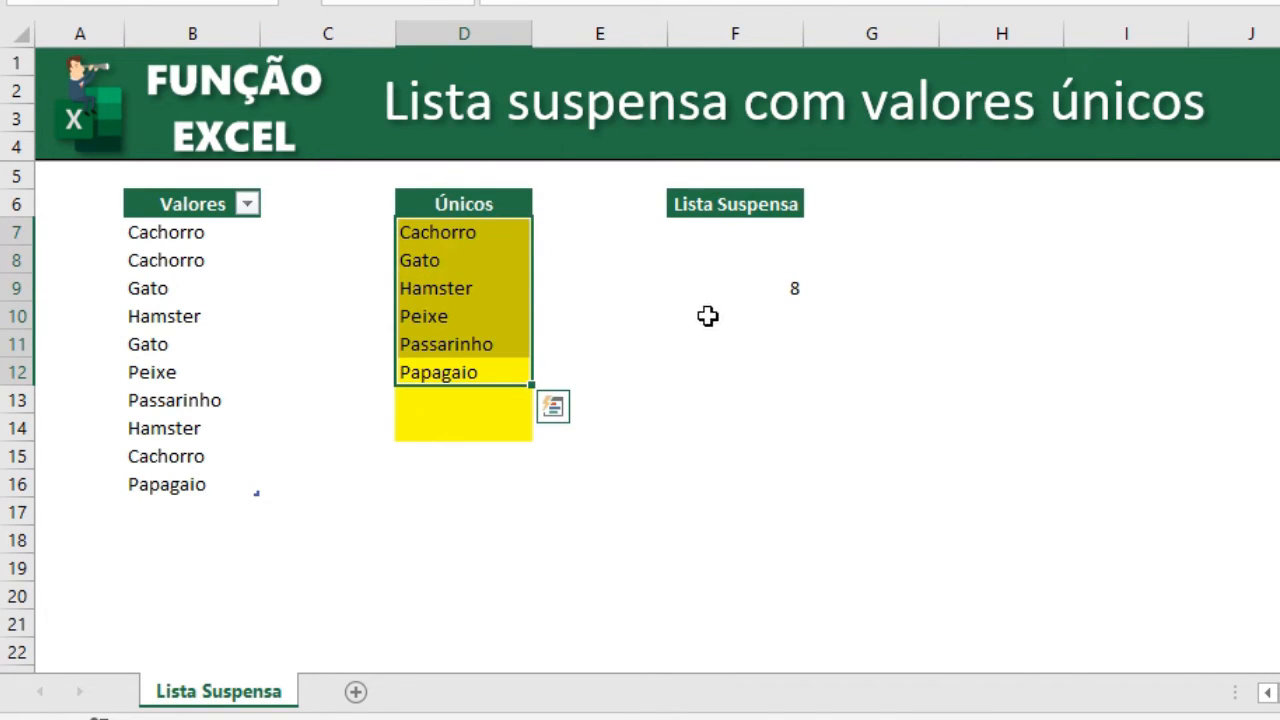
left_click_drag(486, 400, 482, 428)
left_click(654, 391)
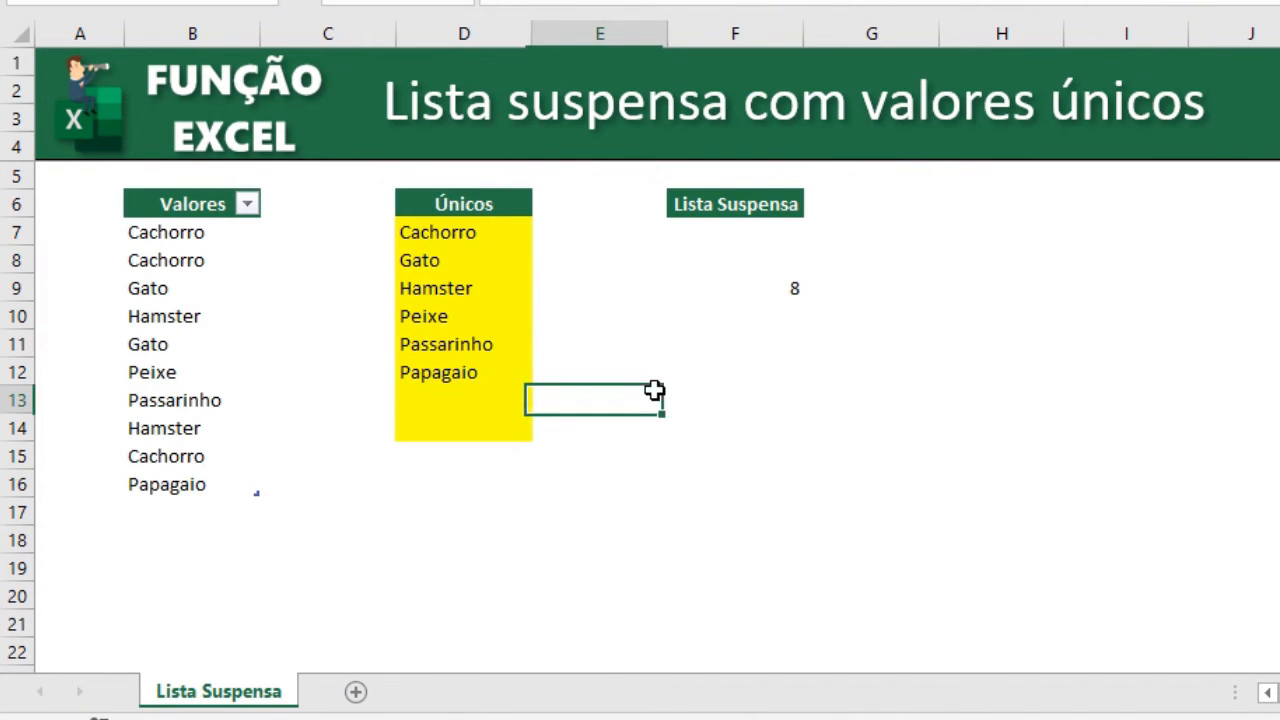
left_click(462, 395)
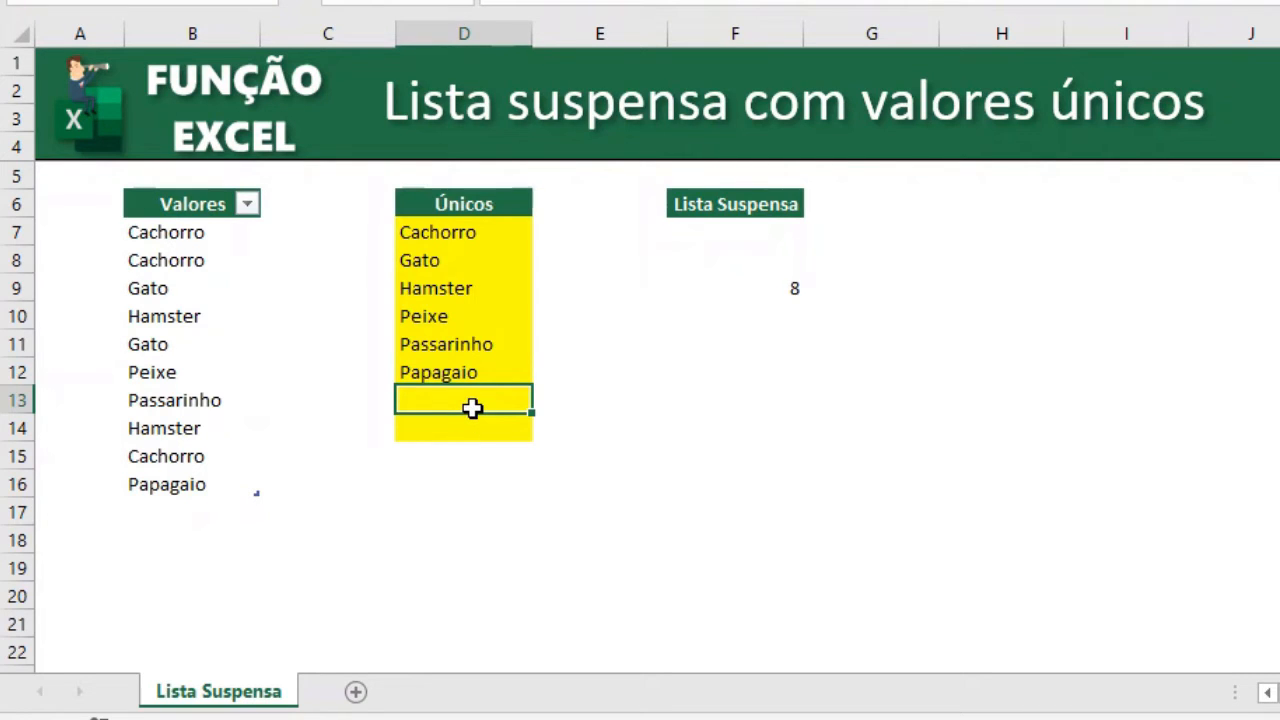
left_click(794, 288)
double_click(790, 290)
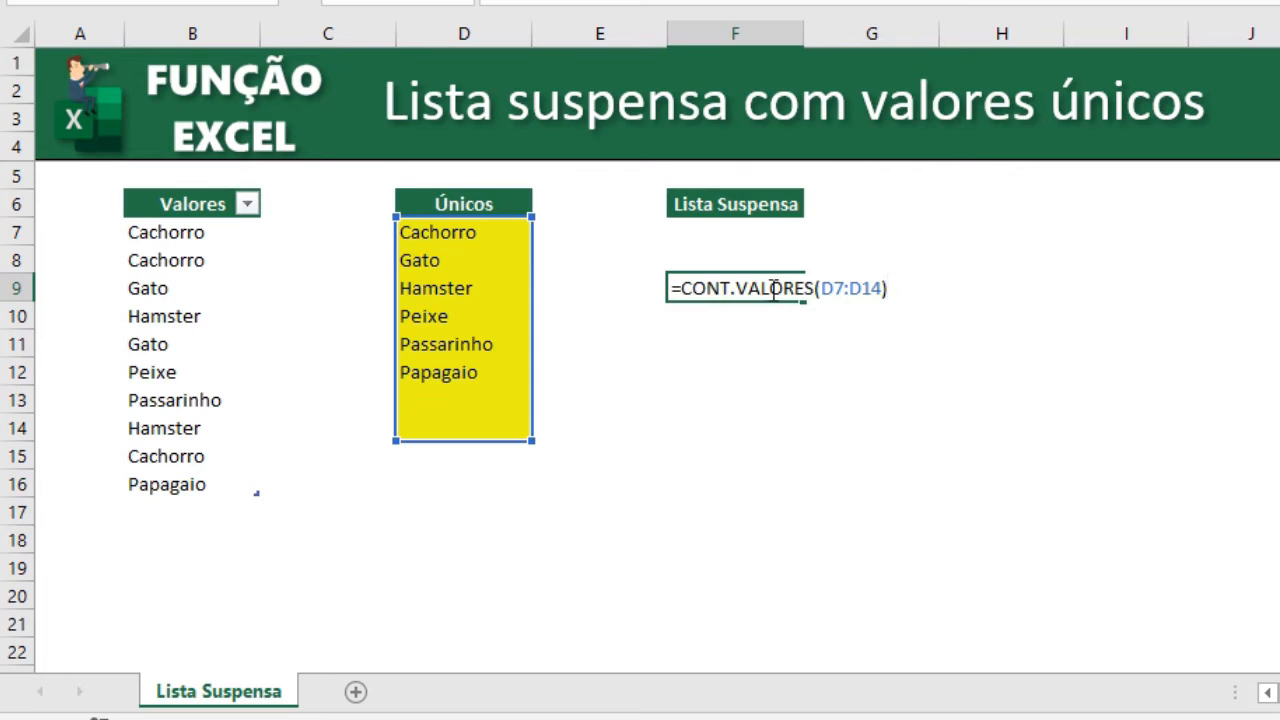
key("Escape")
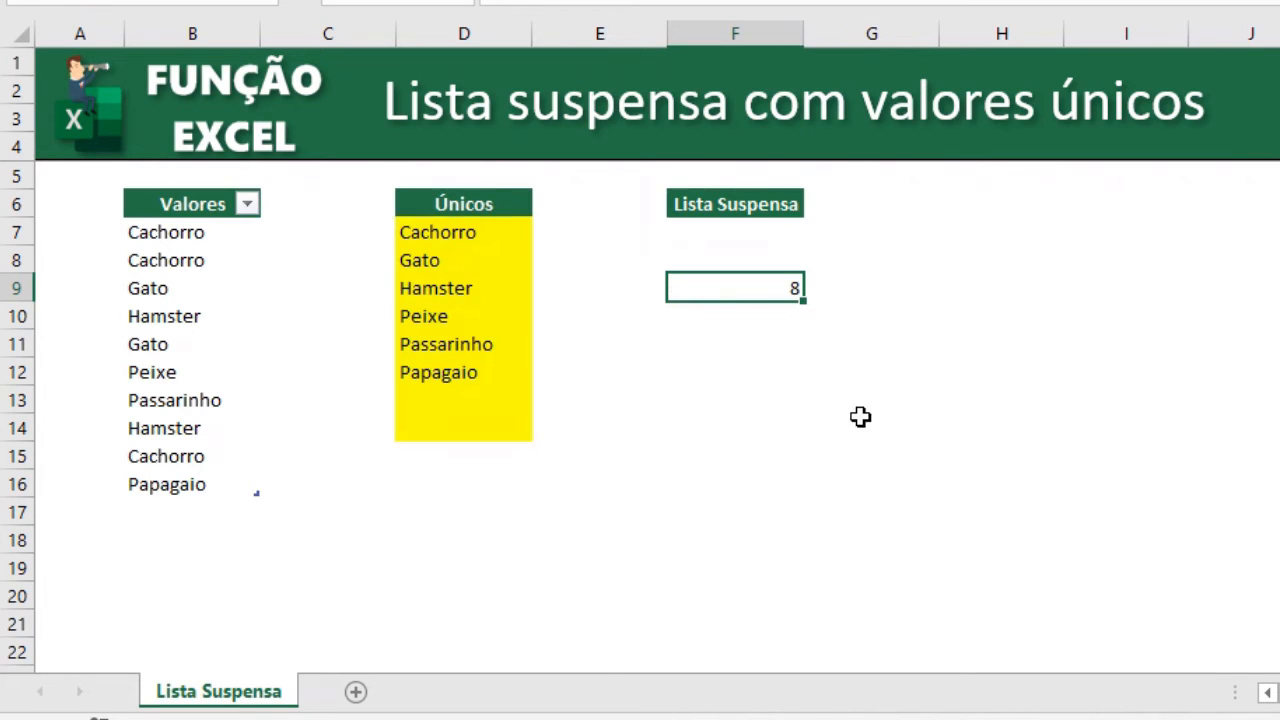
In F10, count the text entries of D7:D14 with CONT.SE using the "?*" criterion.
left_click(764, 318)
type("=")
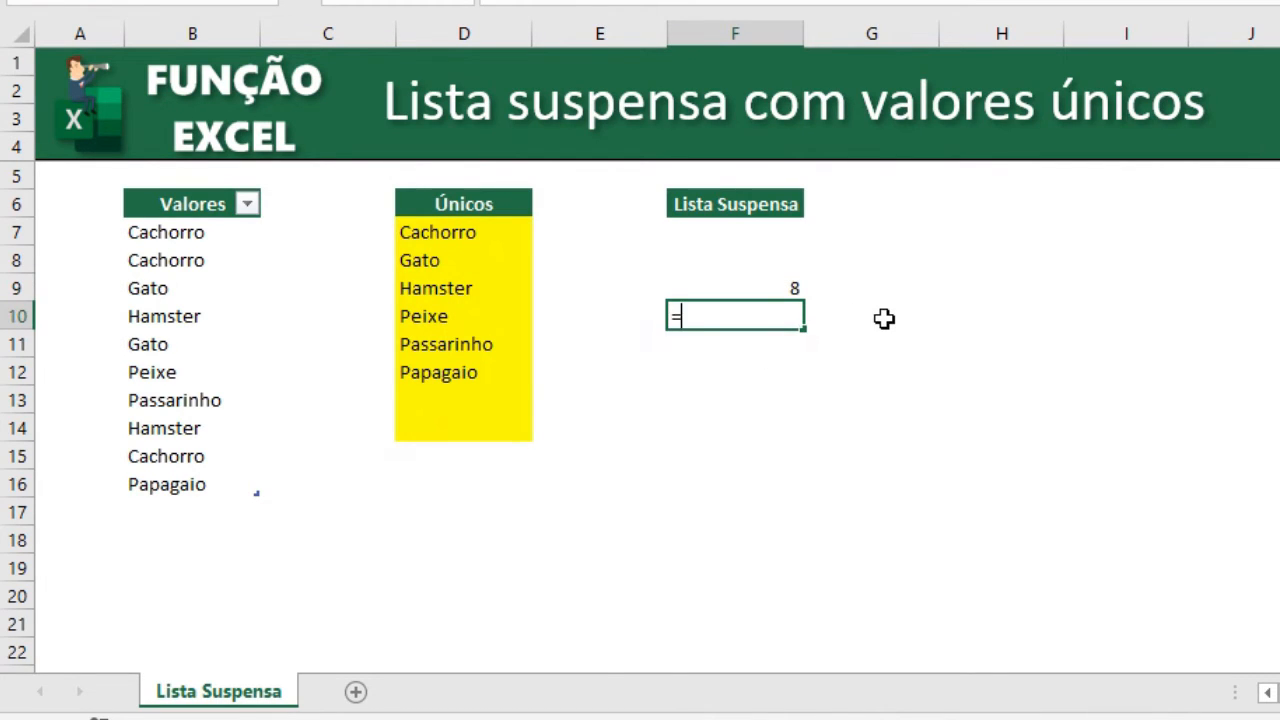
type("cont")
key("Down")
key("Tab")
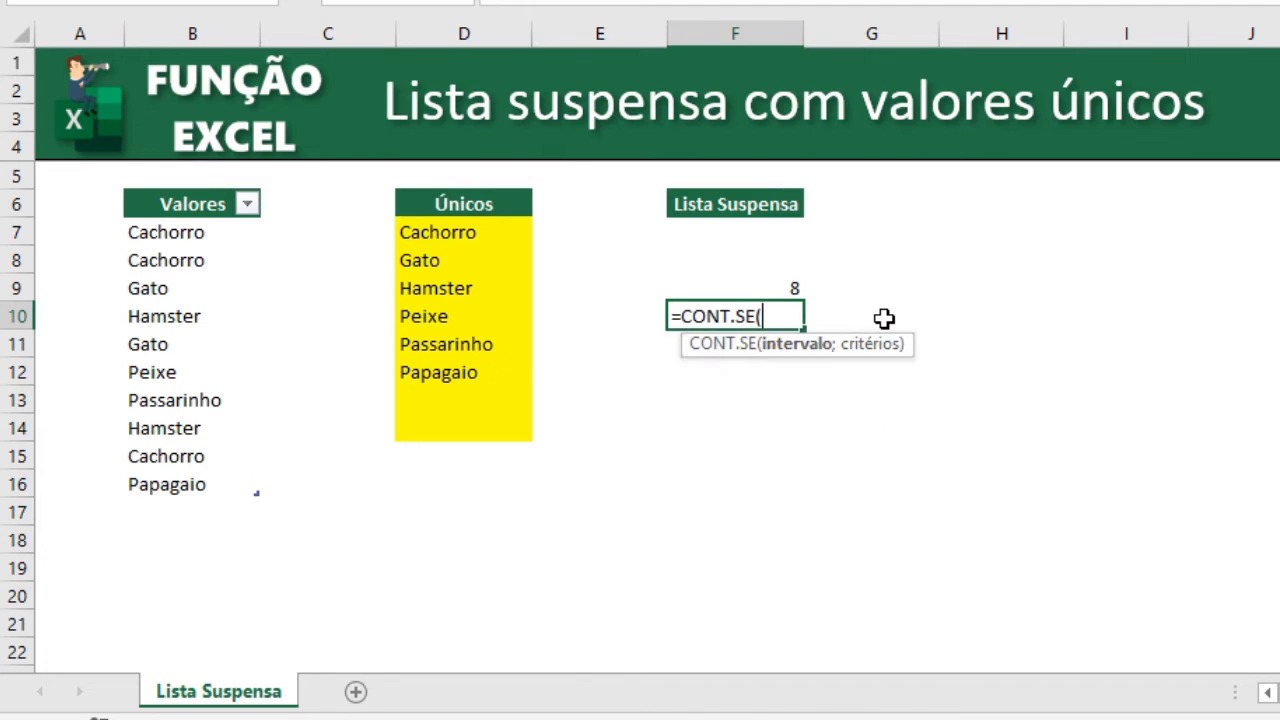
left_click_drag(491, 237, 493, 429)
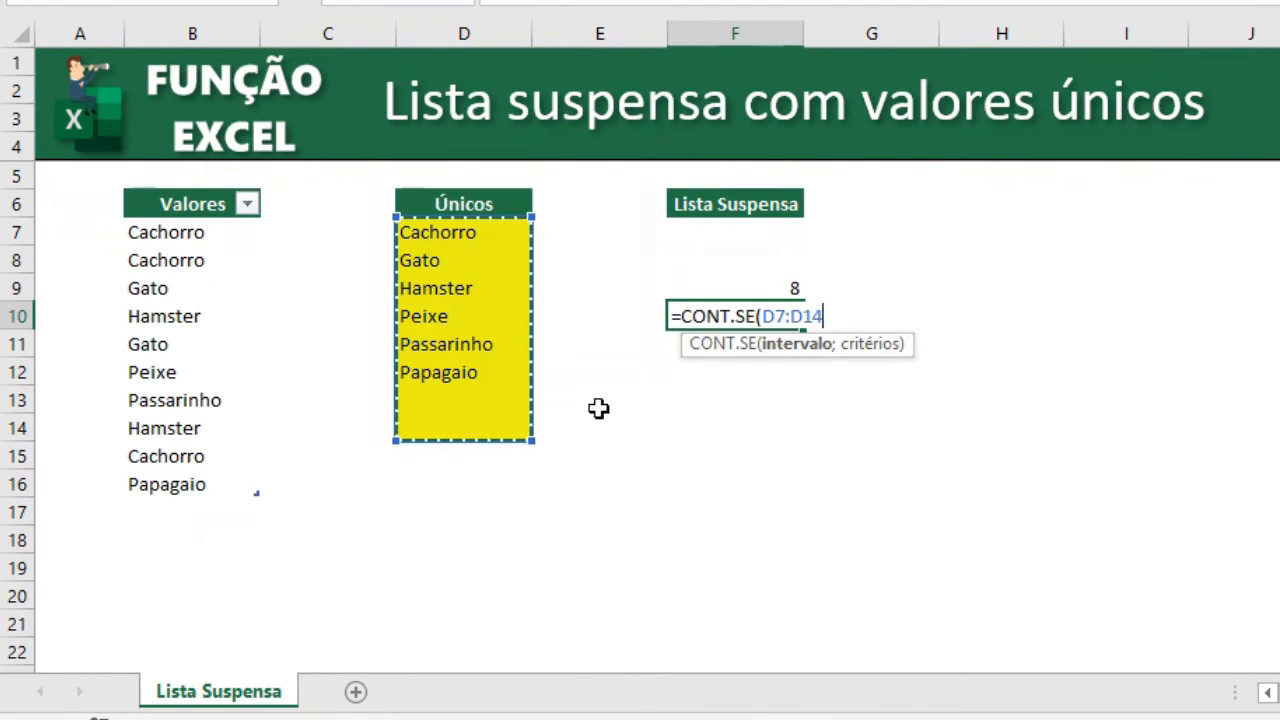
type(";")
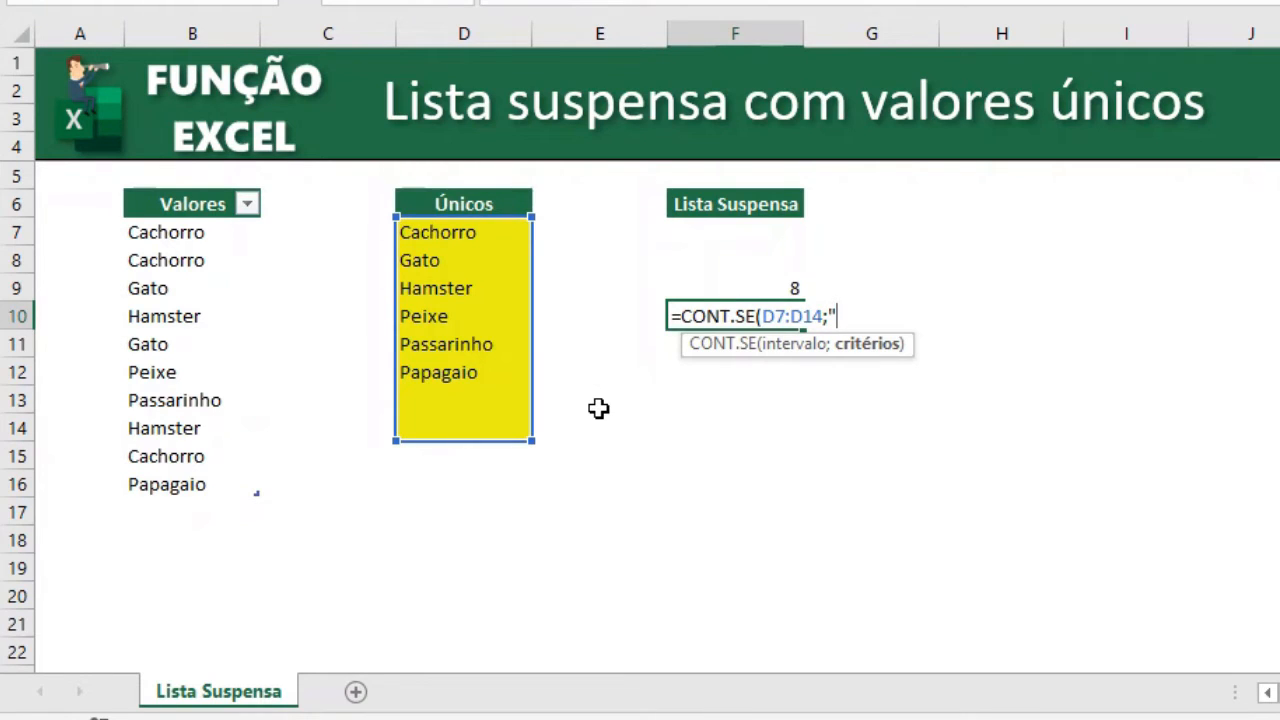
type("\"?")
type(")")
key("Return")
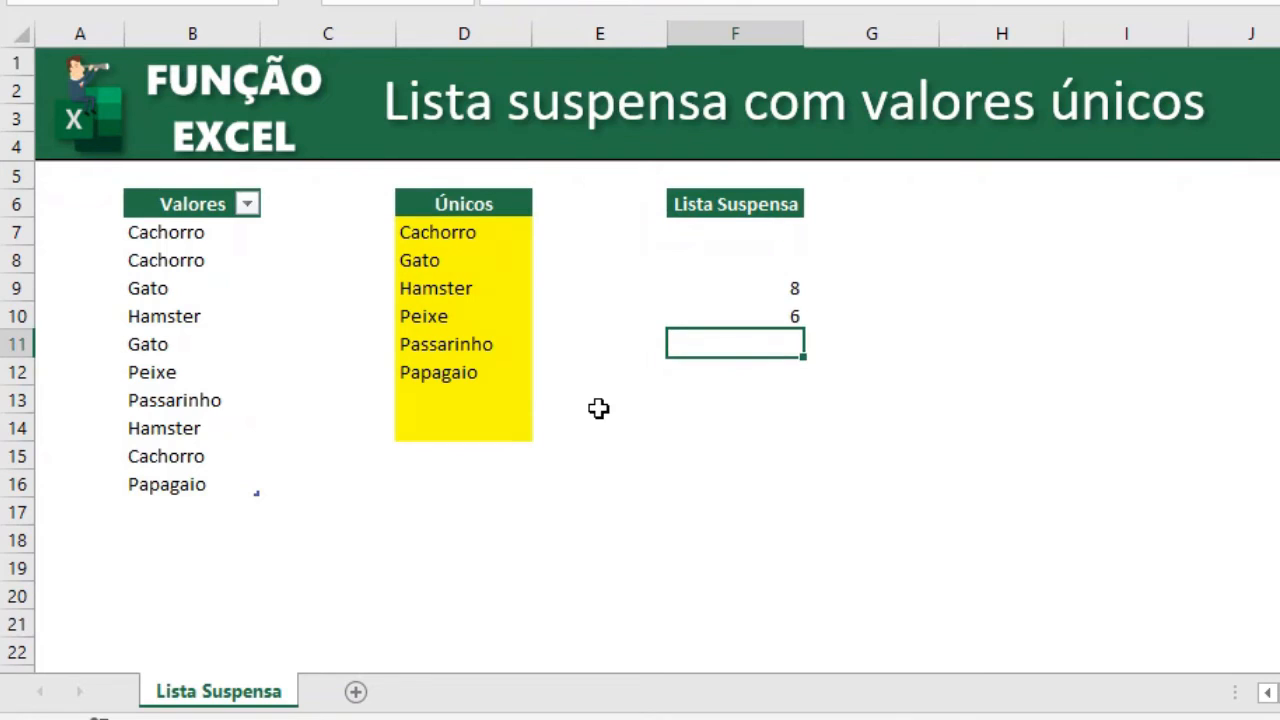
key("Up")
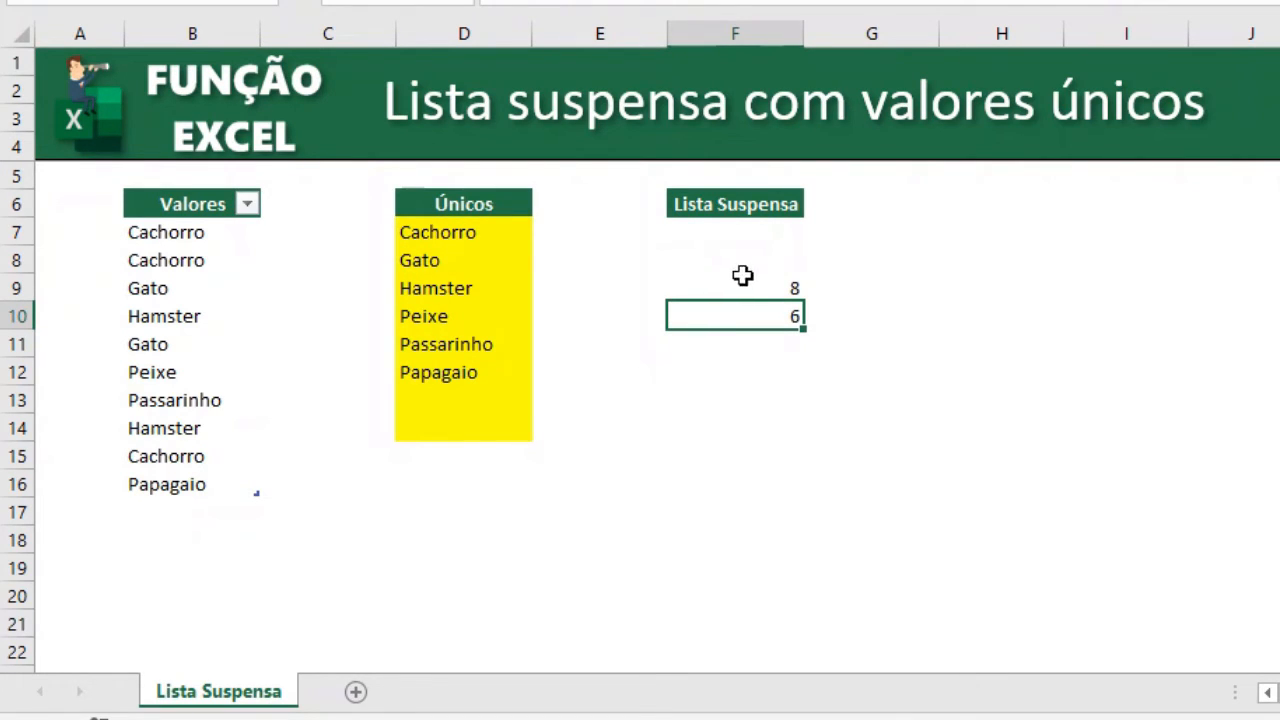
In F9, enter =DESLOC(D7;;;CONT.SE(D7:D14;"?*")) to return only the filled Únicos cells.
left_click(745, 285)
type("=desl")
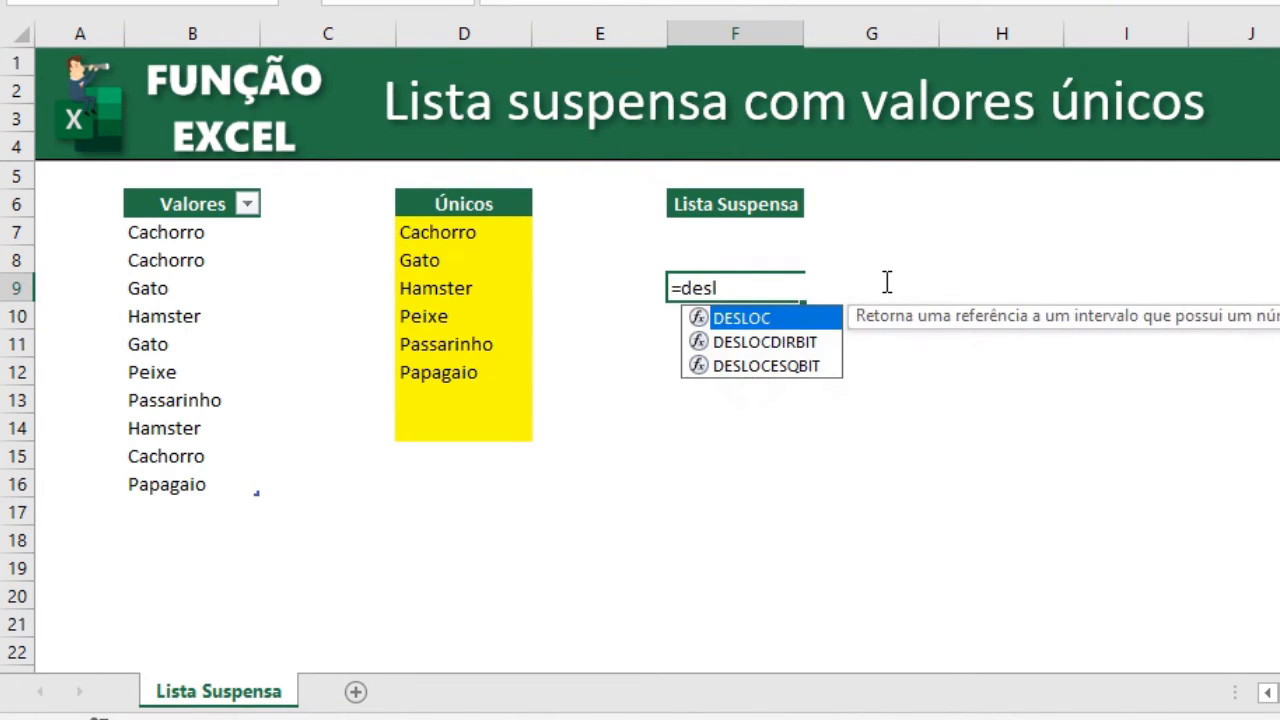
key("Tab")
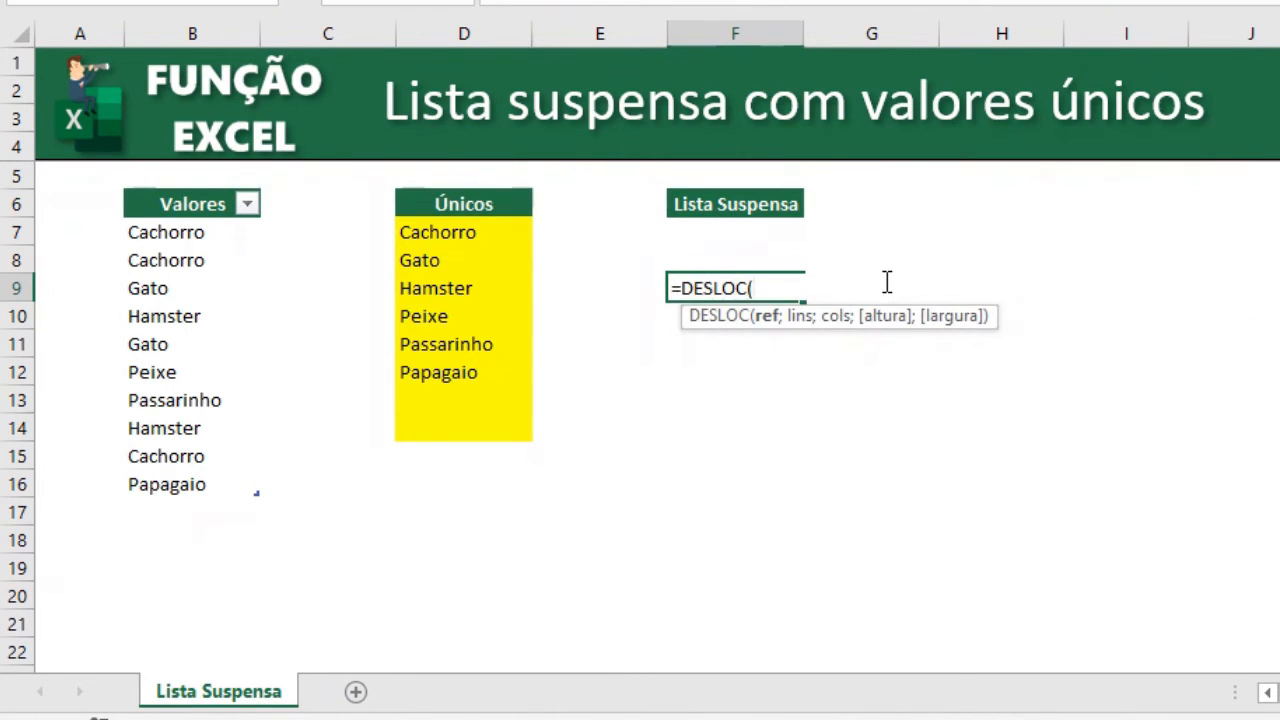
left_click(512, 238)
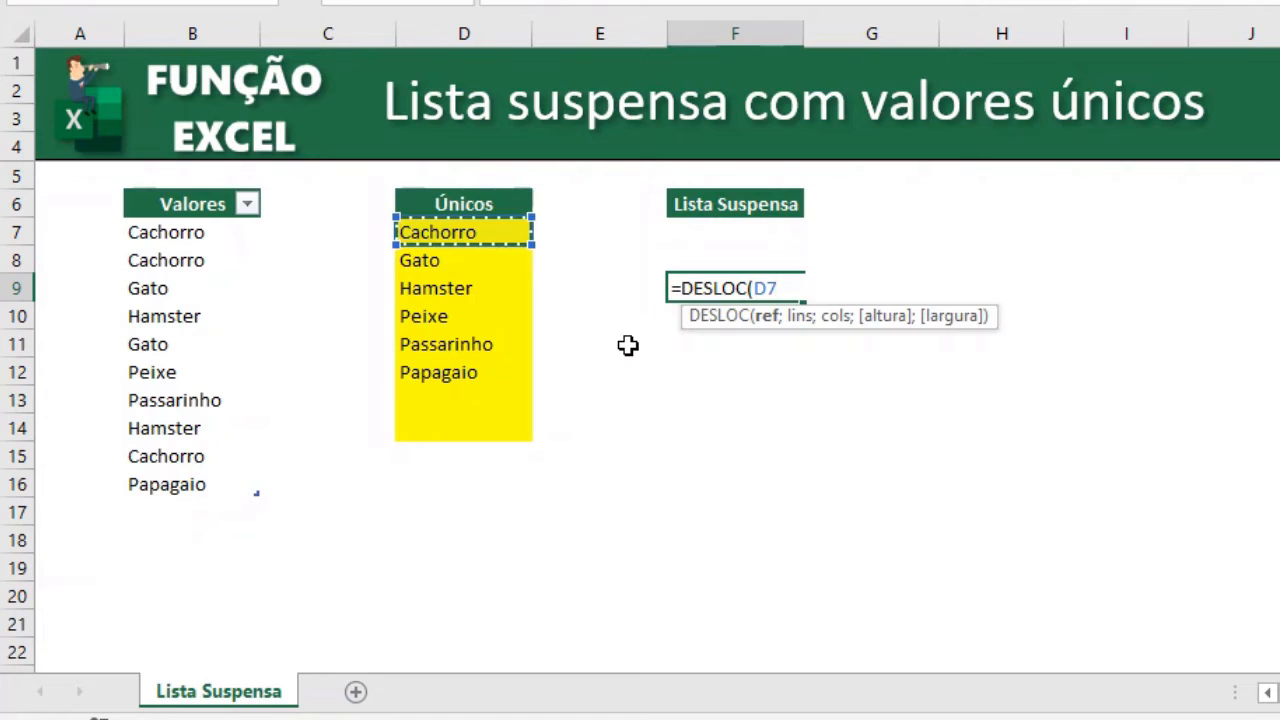
type(";")
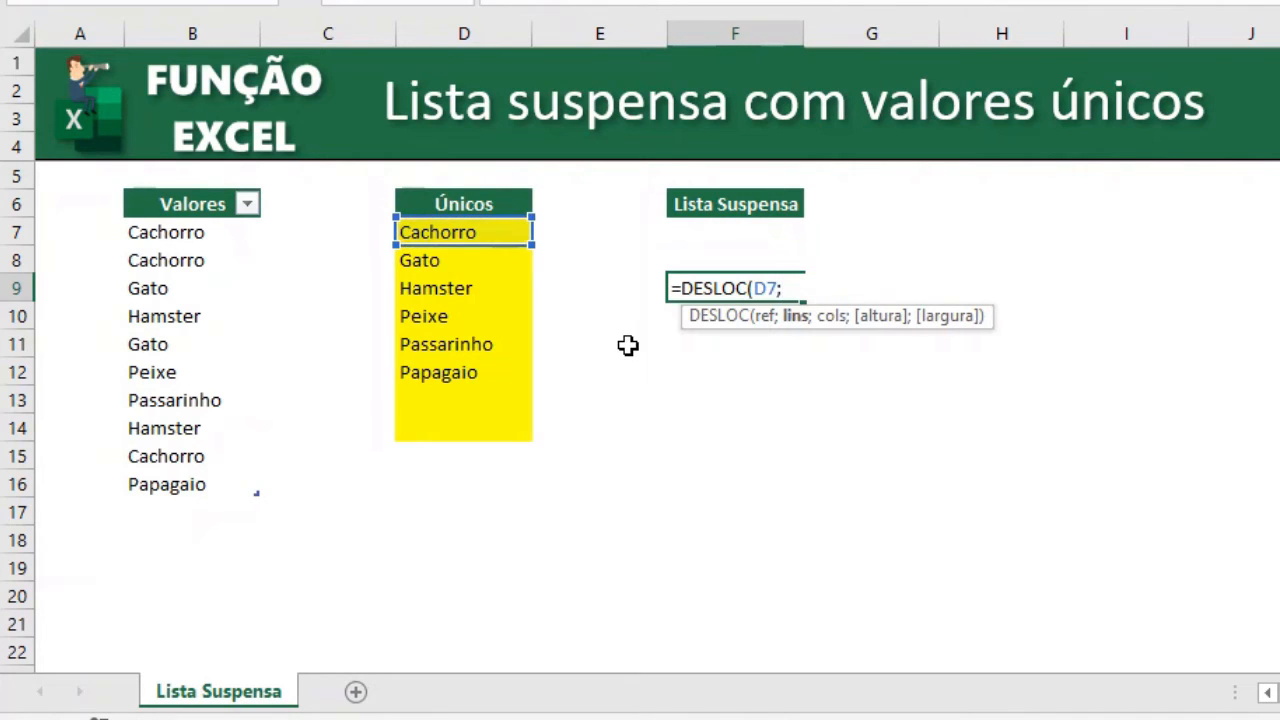
type(";;")
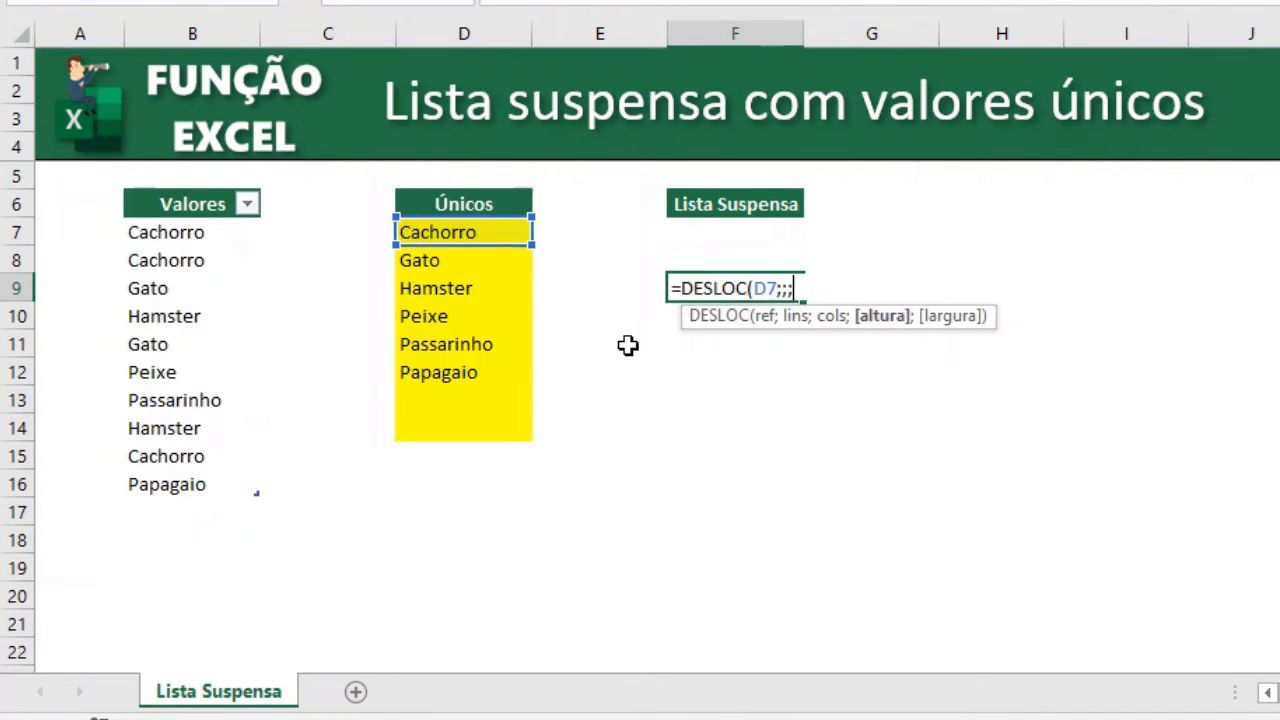
type("cont")
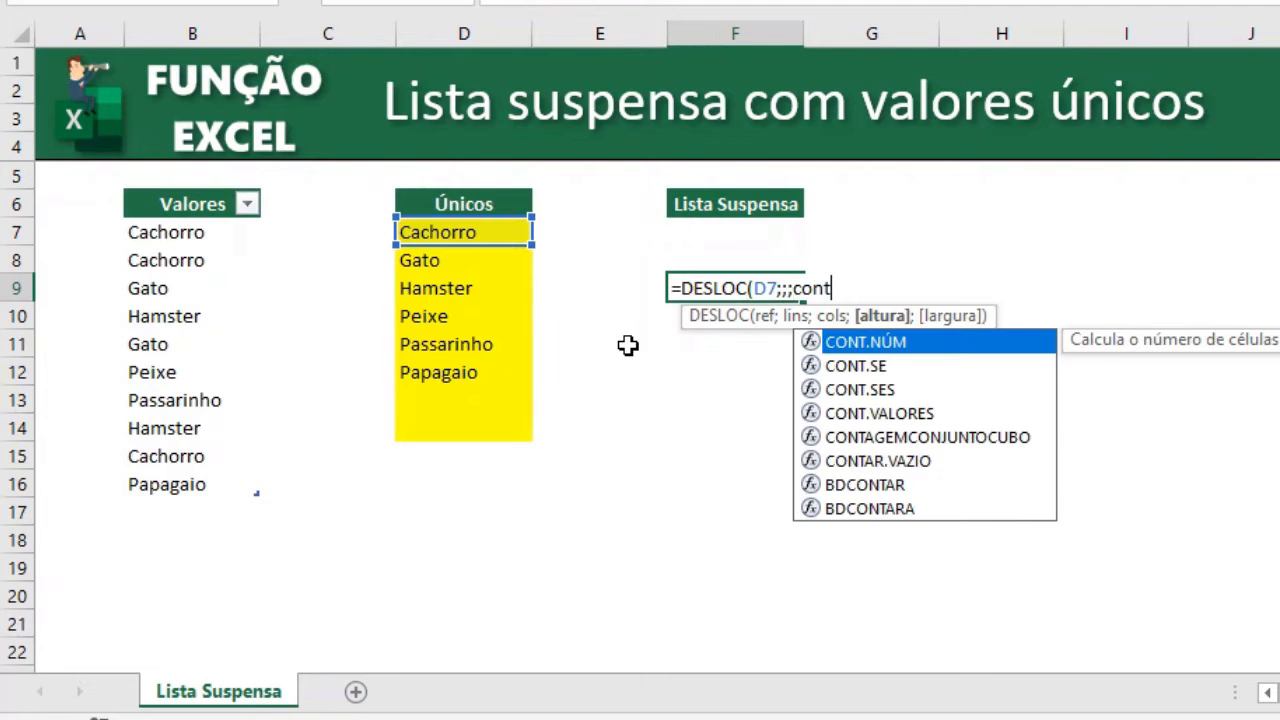
key("Down")
key("Tab")
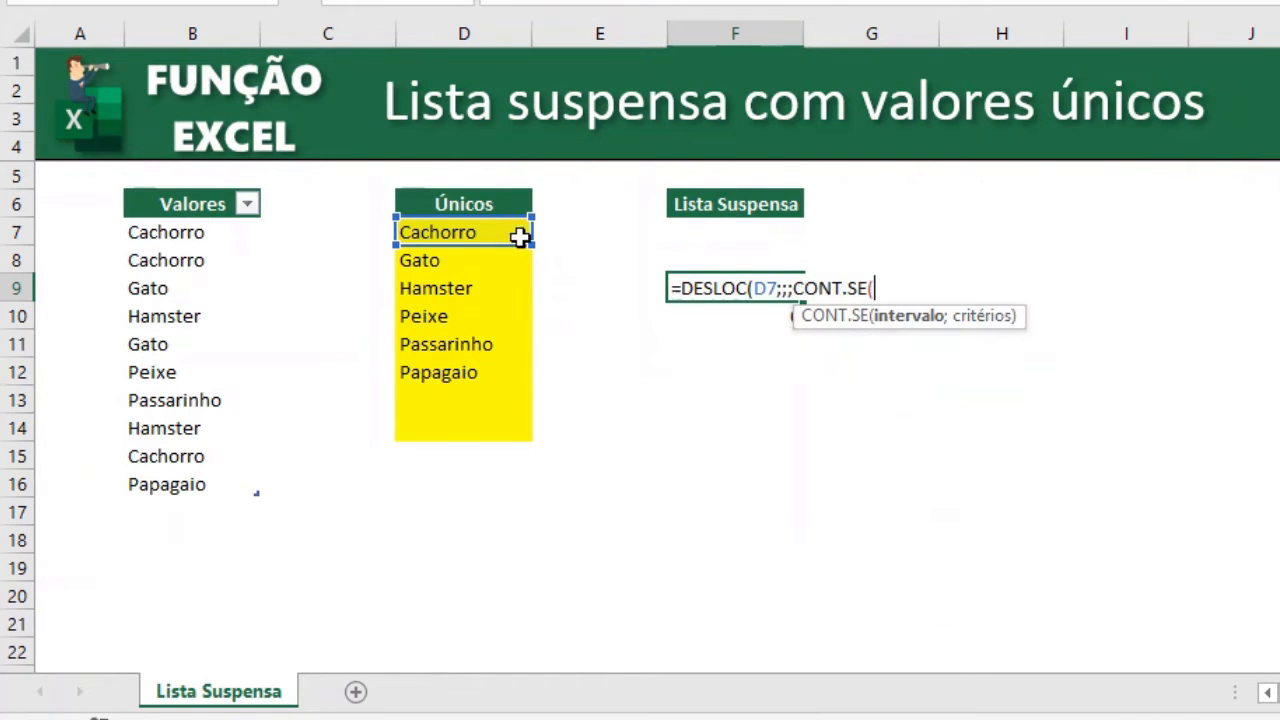
left_click_drag(520, 237, 534, 440)
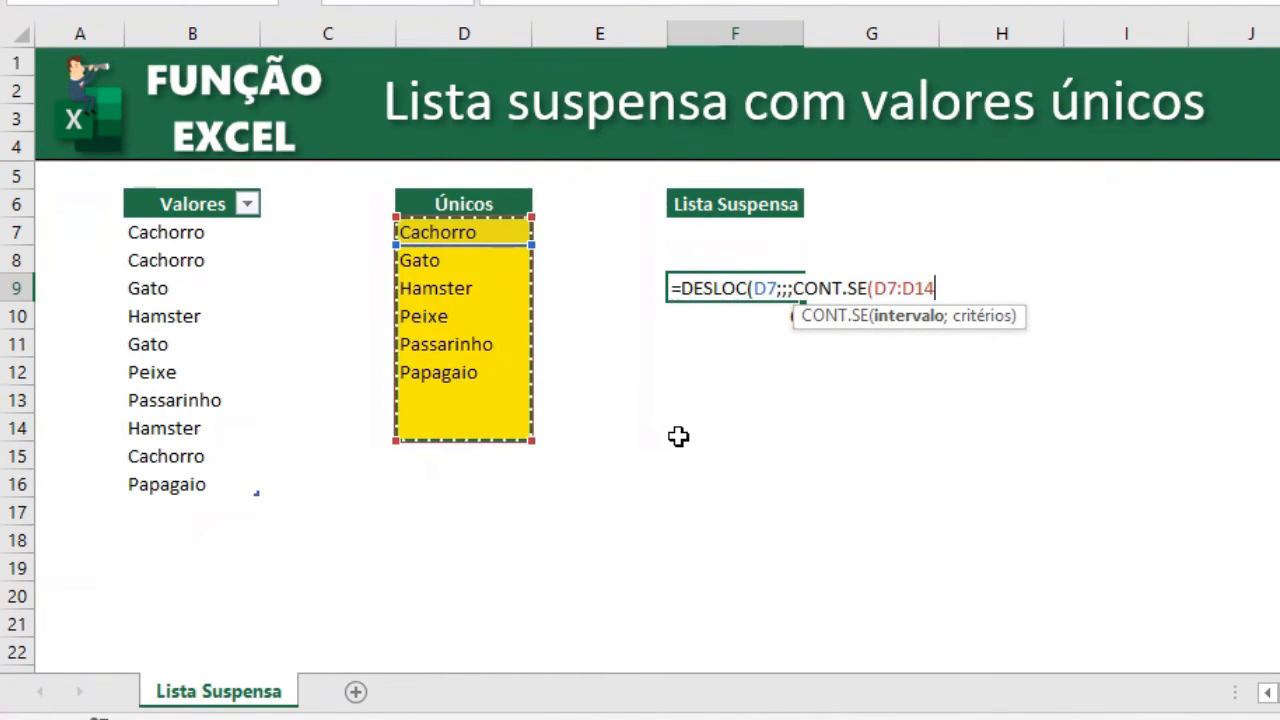
type(";")
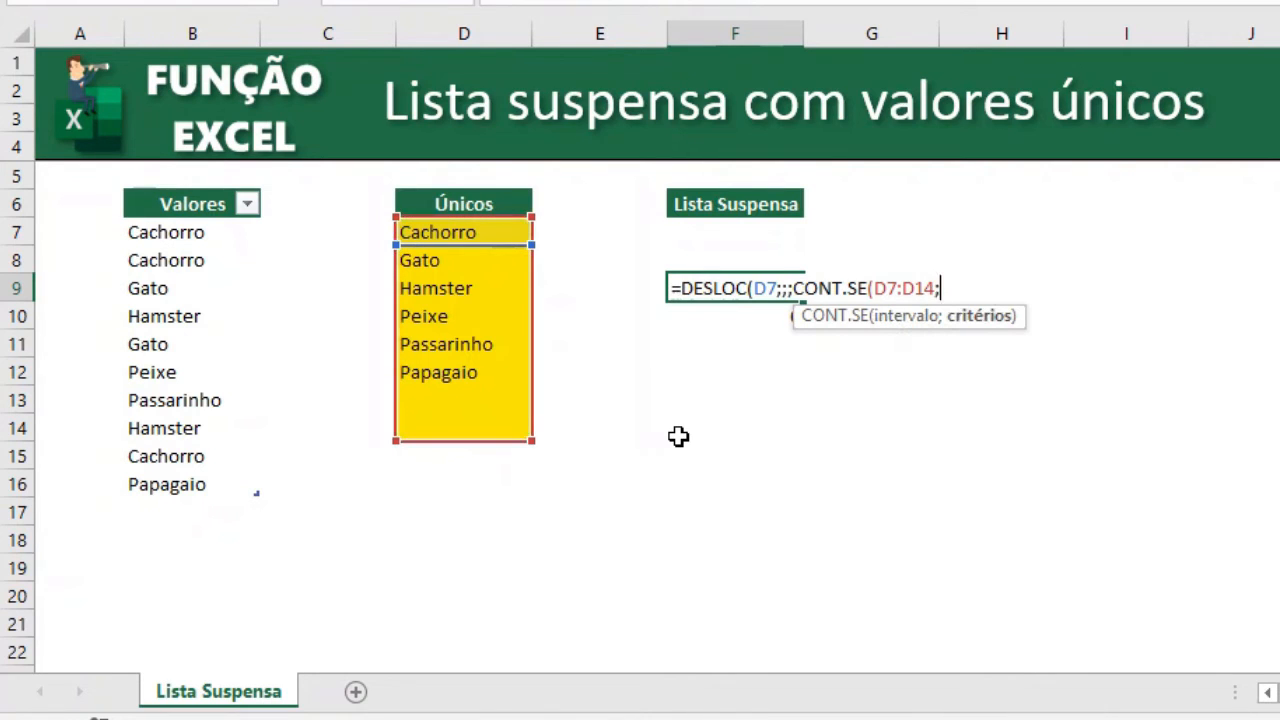
type("\"?*\"")
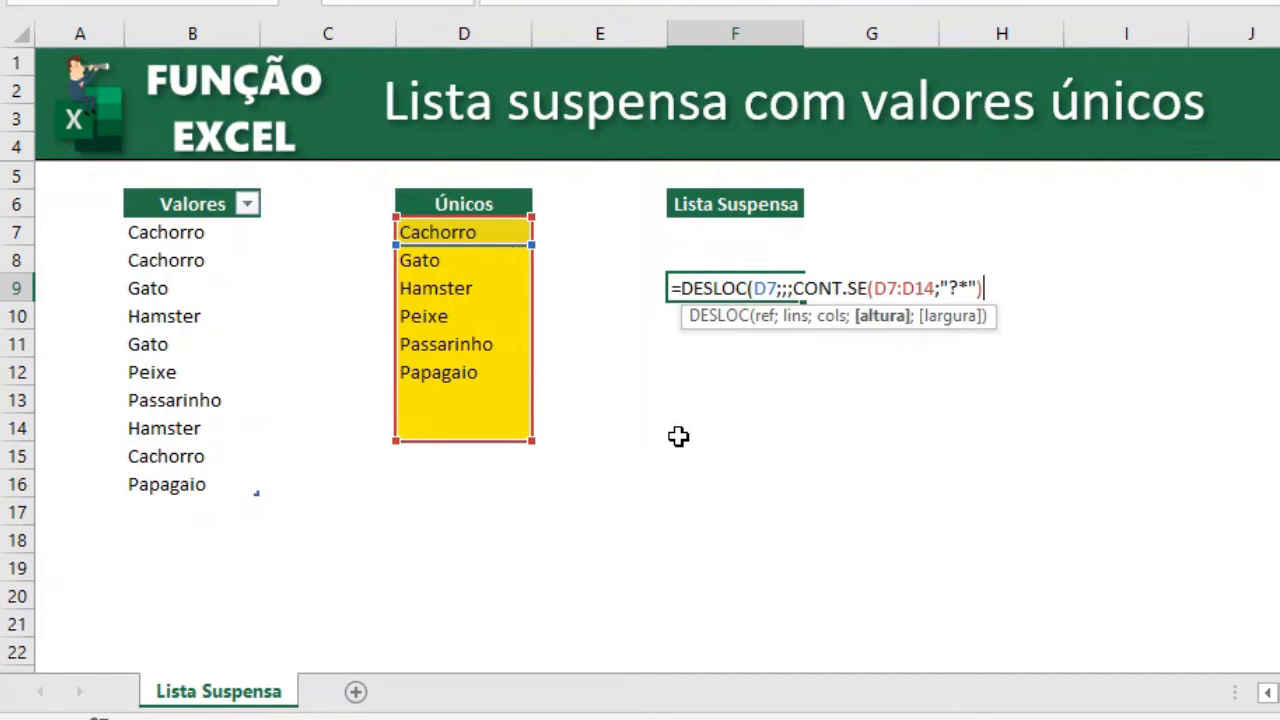
type(")")
key("Return")
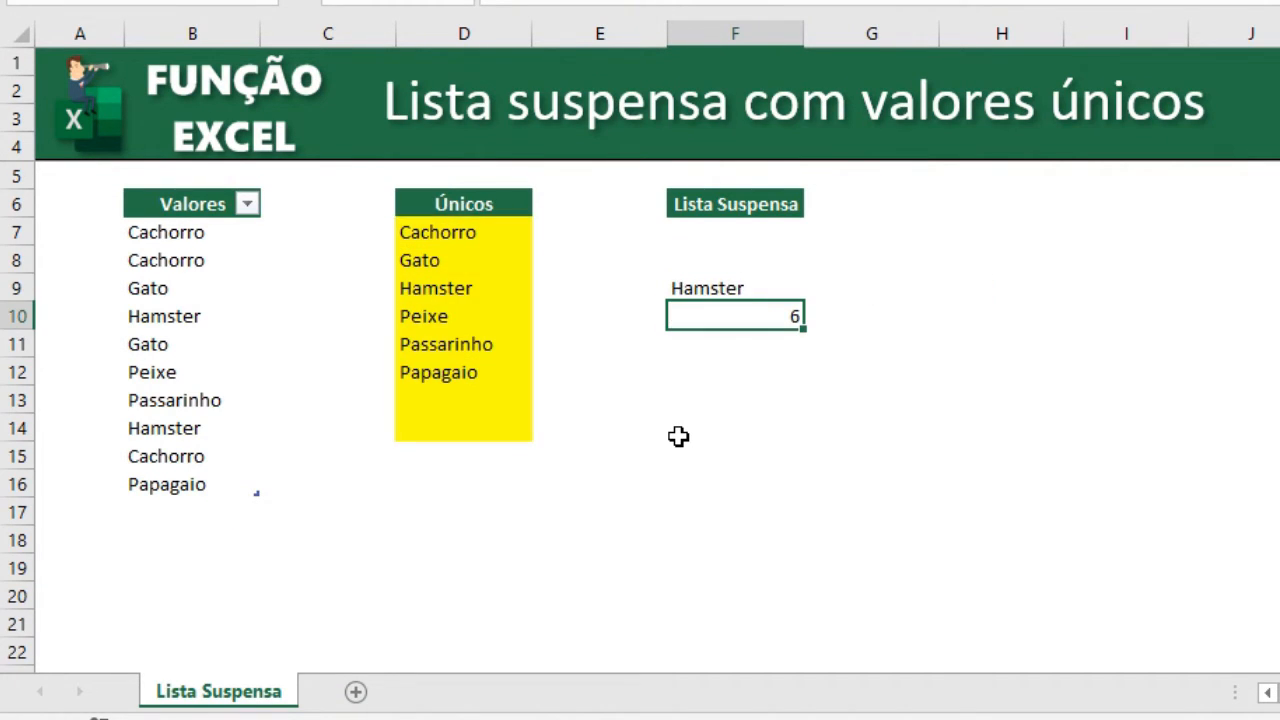
key("Up")
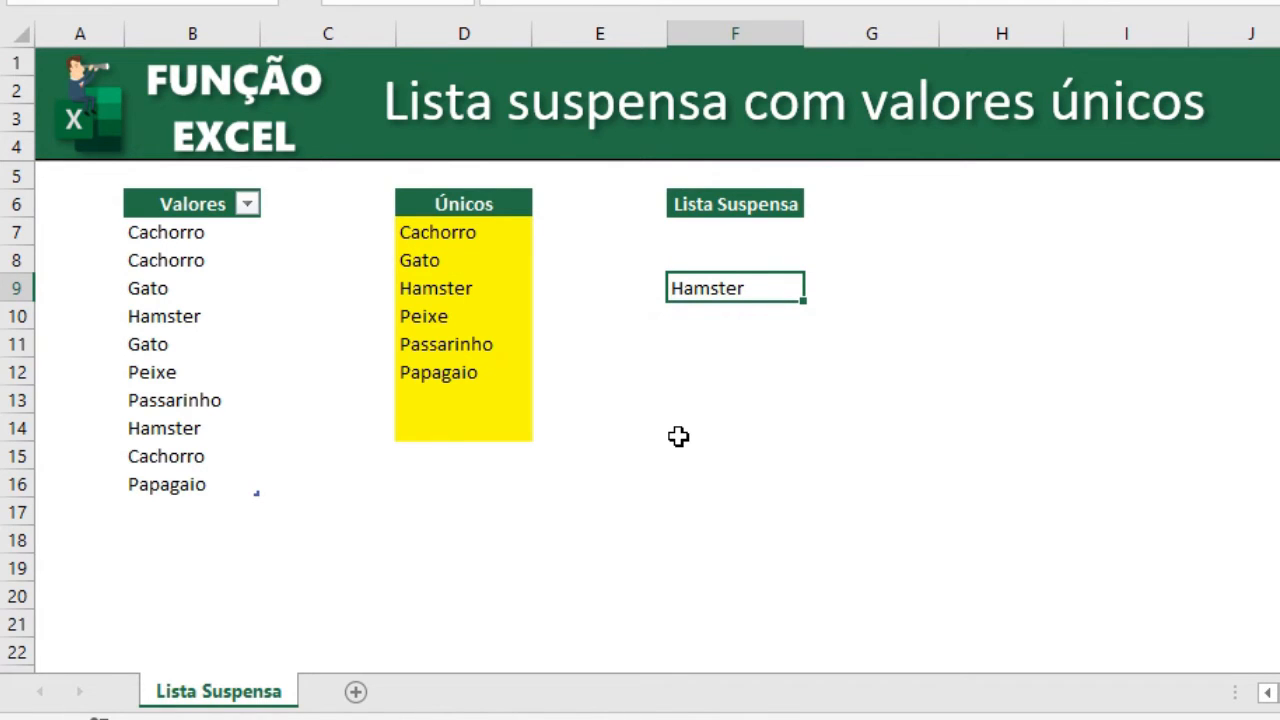
Evaluate the F9 formula in place to preview the array it returns, without keeping the change.
key("F2")
key("F9")
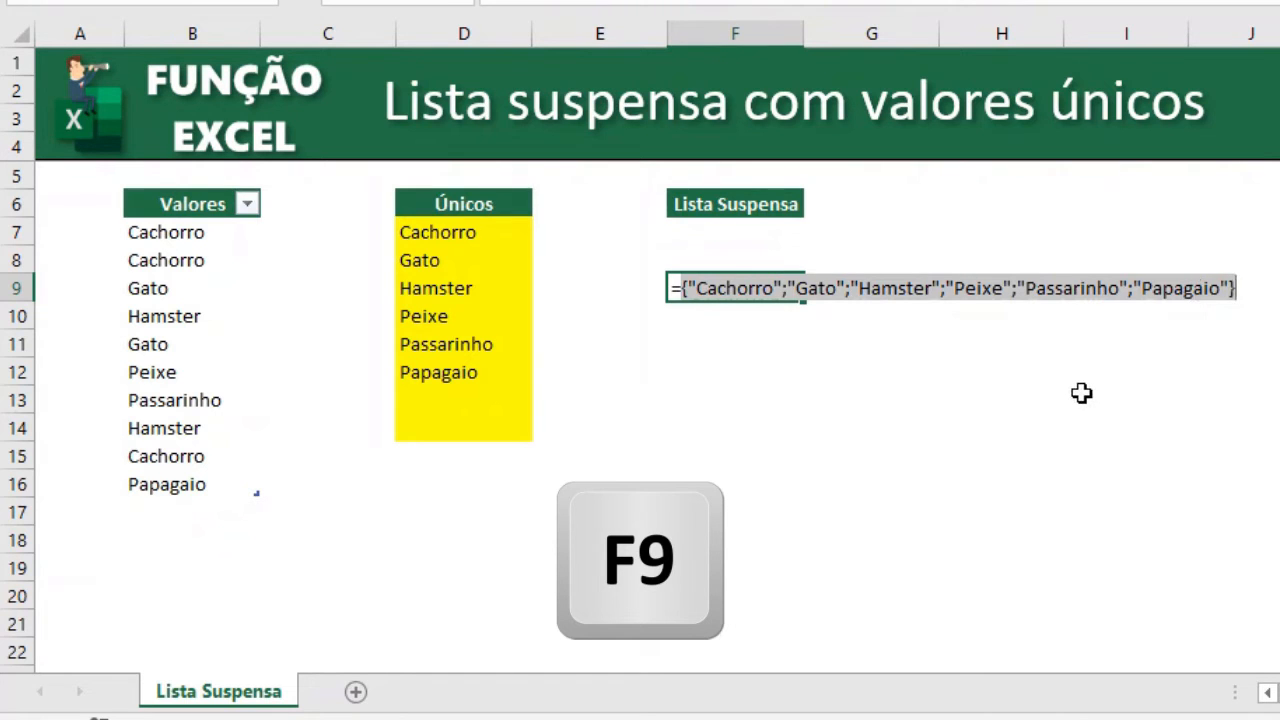
key("Escape")
Copy the DESLOC formula from F9 and use it as the list source in F7's data validation.
key("F2")
key("shift+Home")
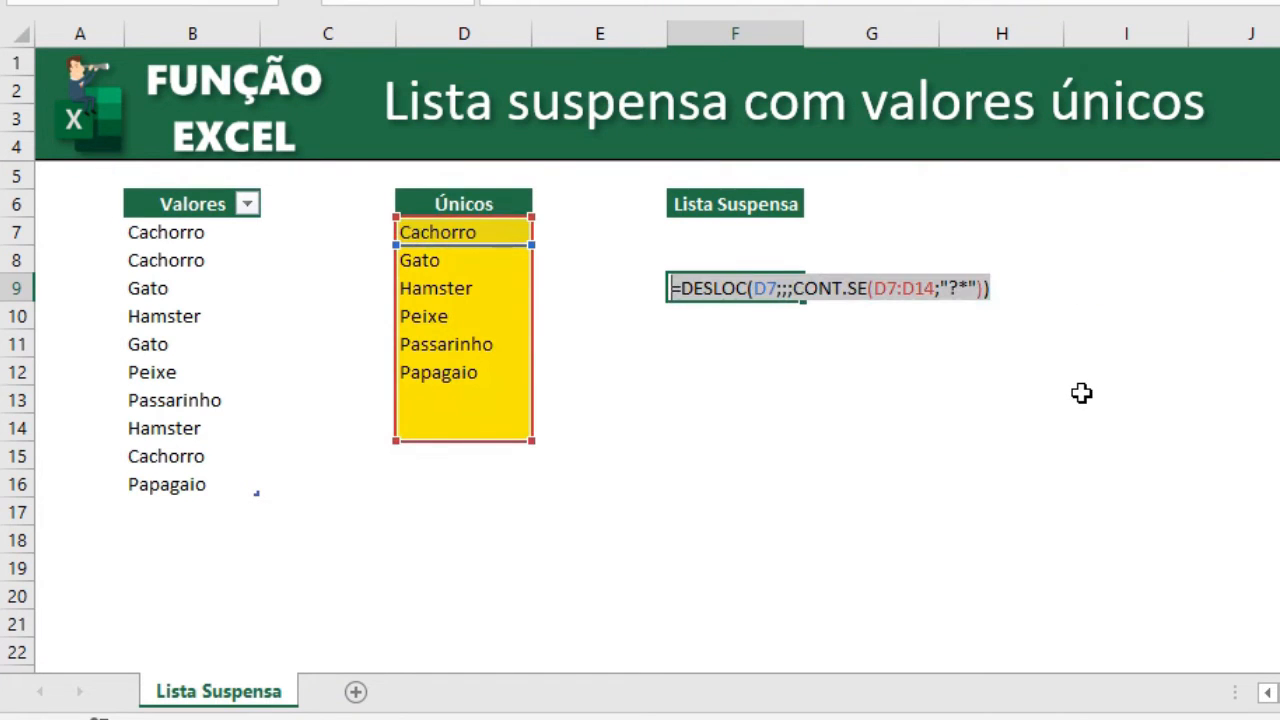
key("shift+Right")
key("ctrl+c")
key("Escape")
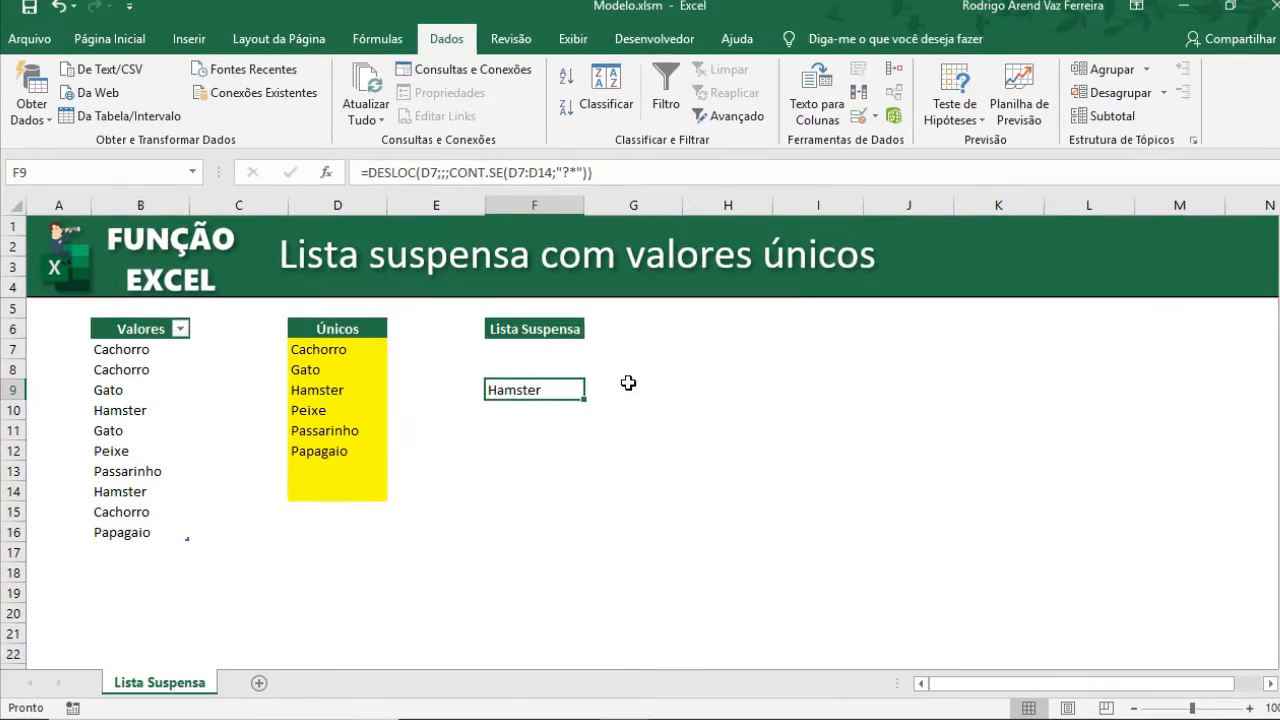
left_click(654, 294)
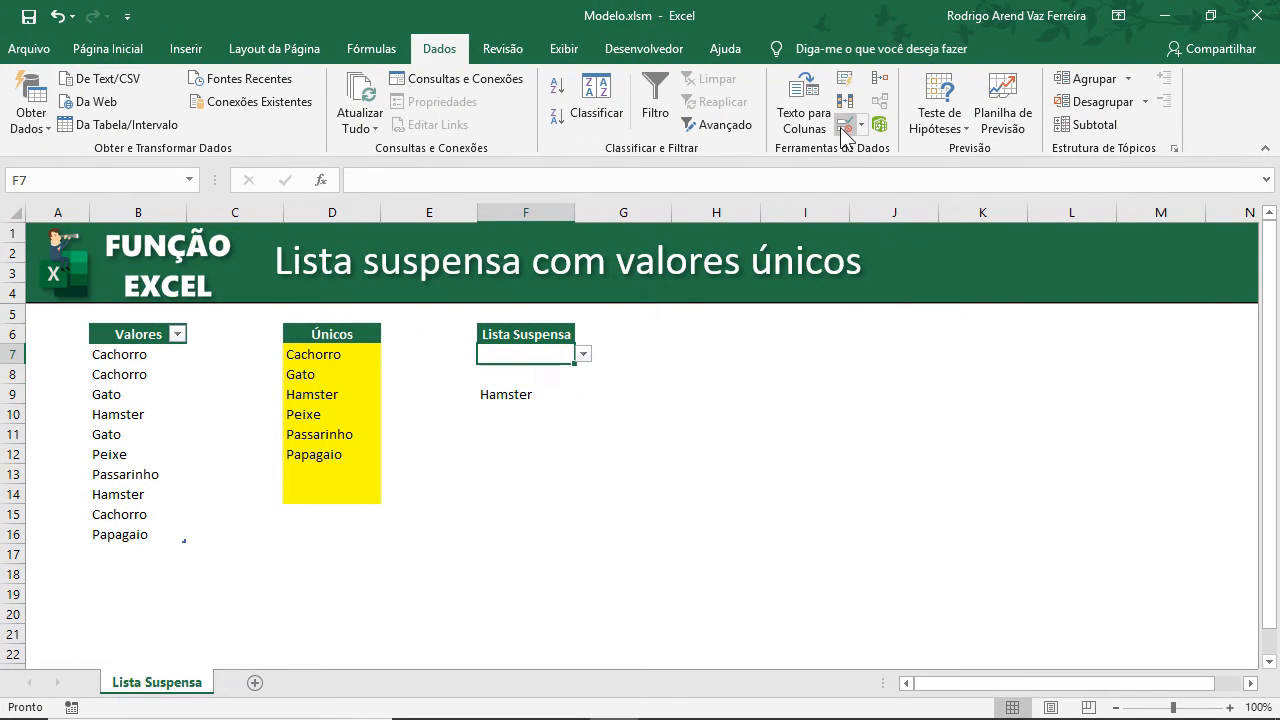
left_click(845, 130)
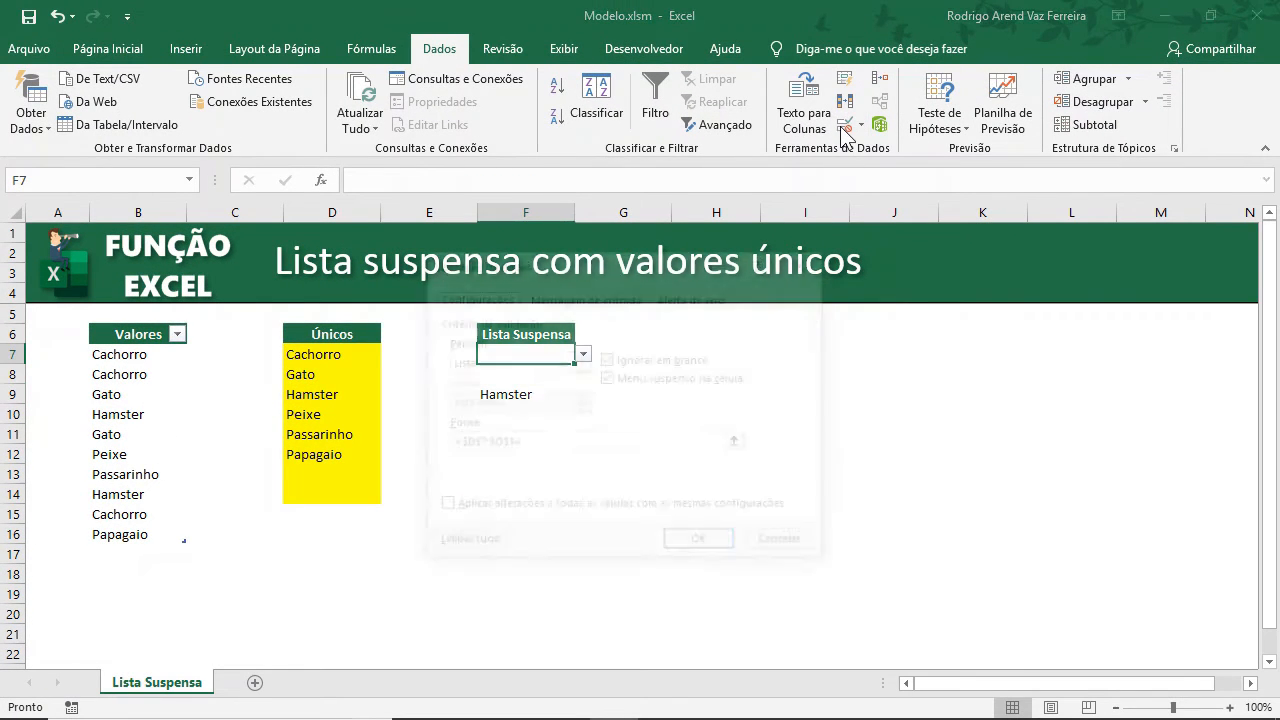
left_click_drag(520, 443, 437, 443)
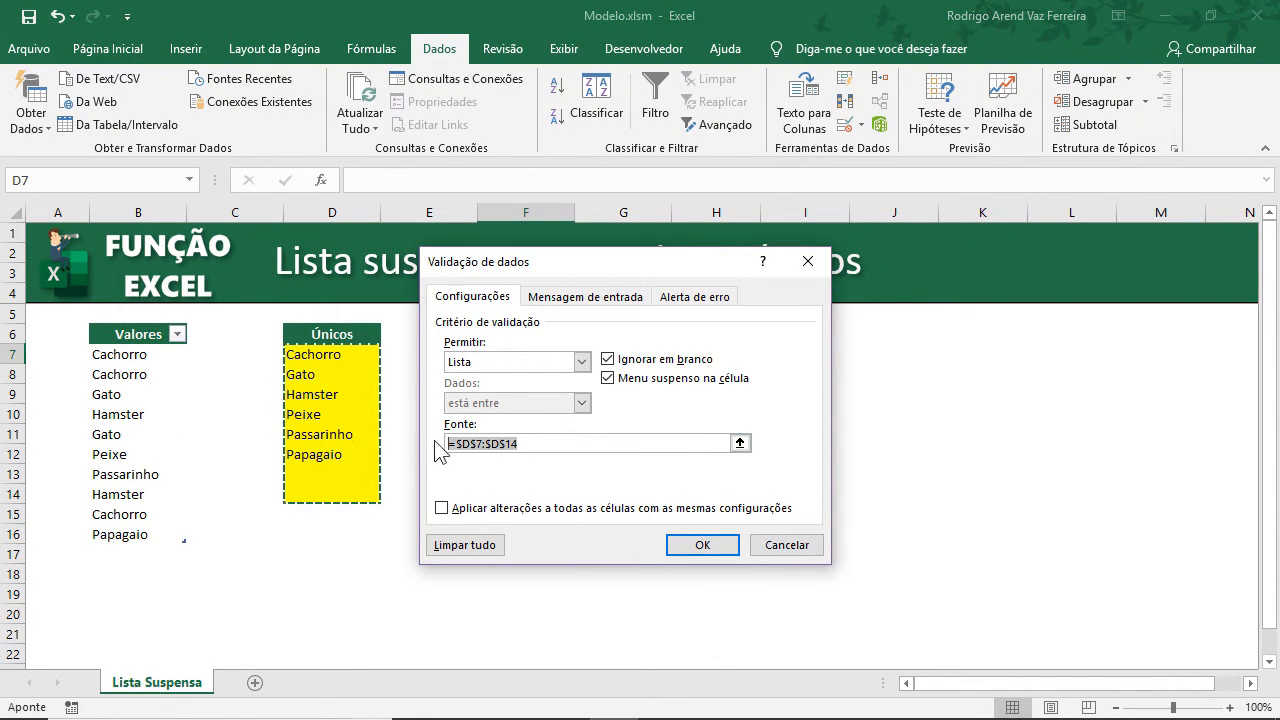
type("=")
key("ctrl+v")
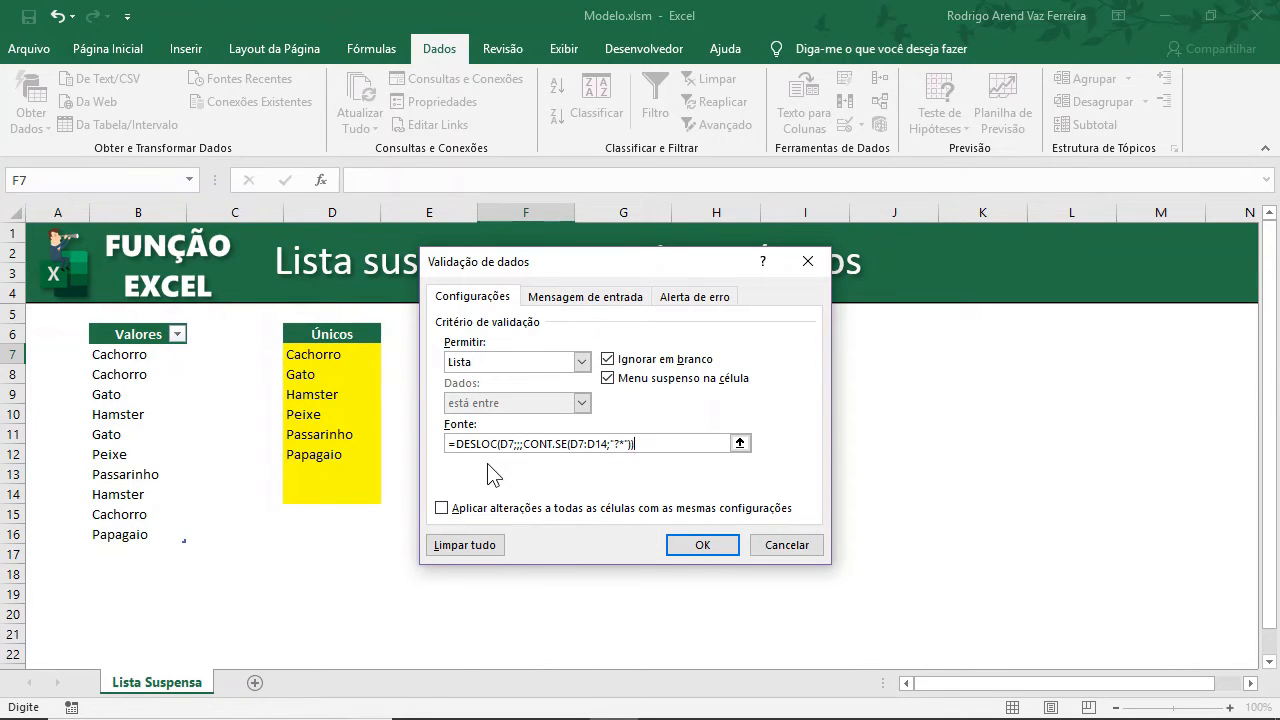
left_click(701, 545)
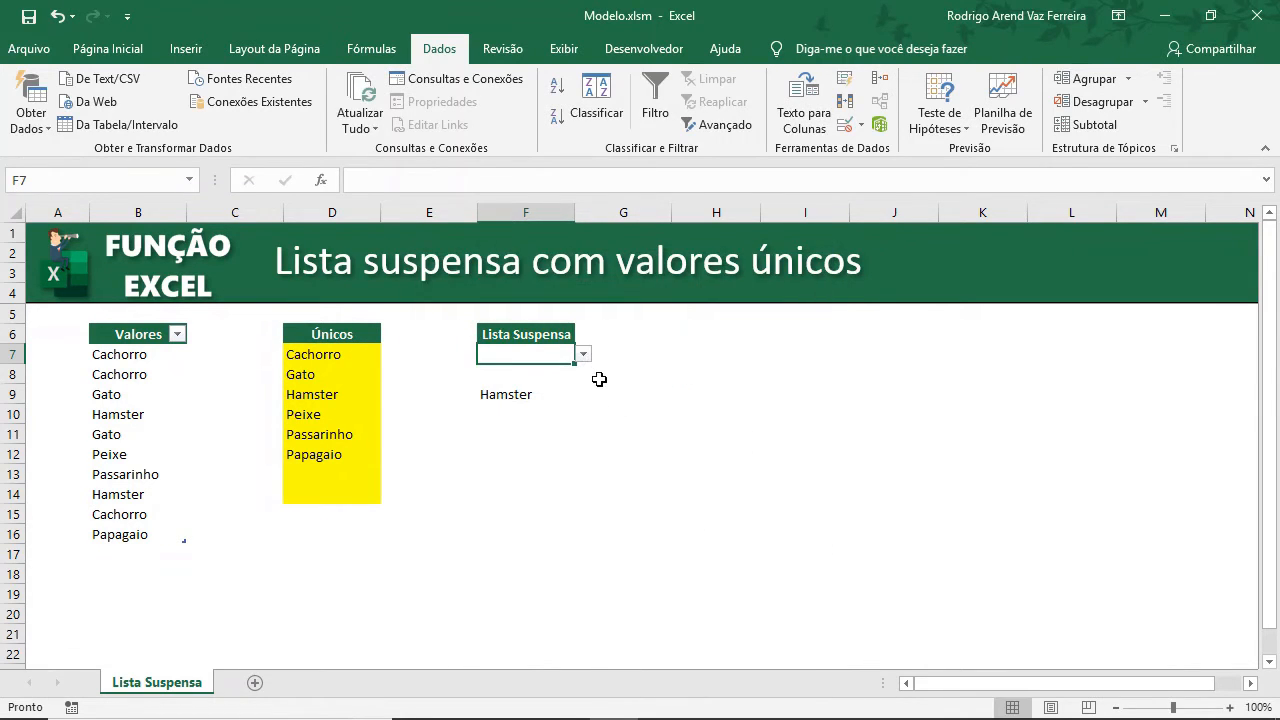
Open the F7 dropdown to check its entries.
left_click(583, 354)
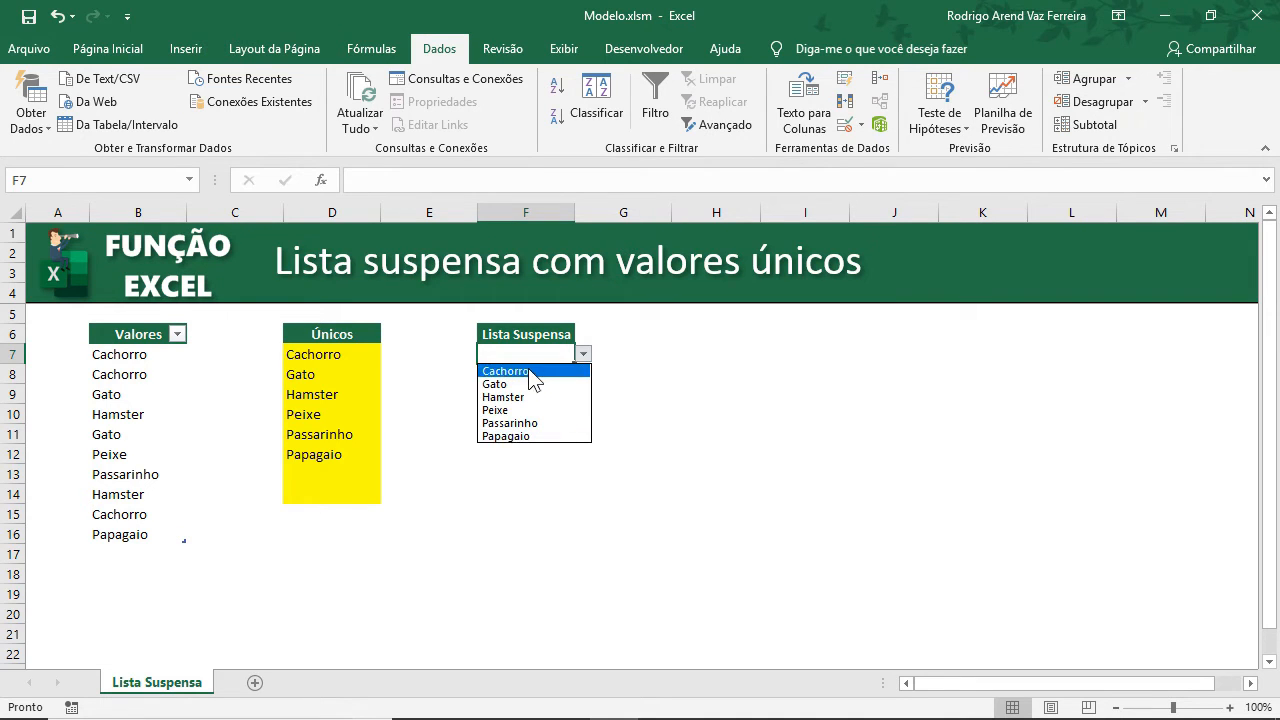
left_click(523, 477)
Add Cobra as a new entry in B17 of the Valores table.
left_click(163, 551)
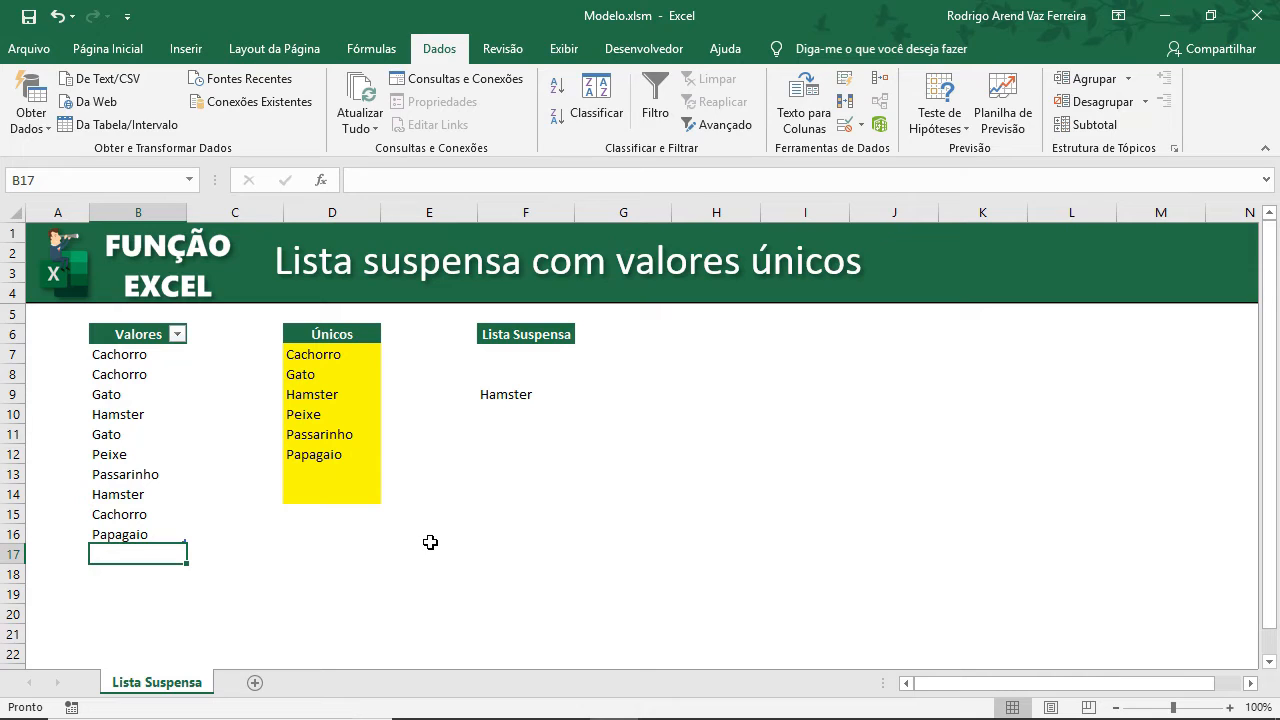
type("Cobra")
key("Return")
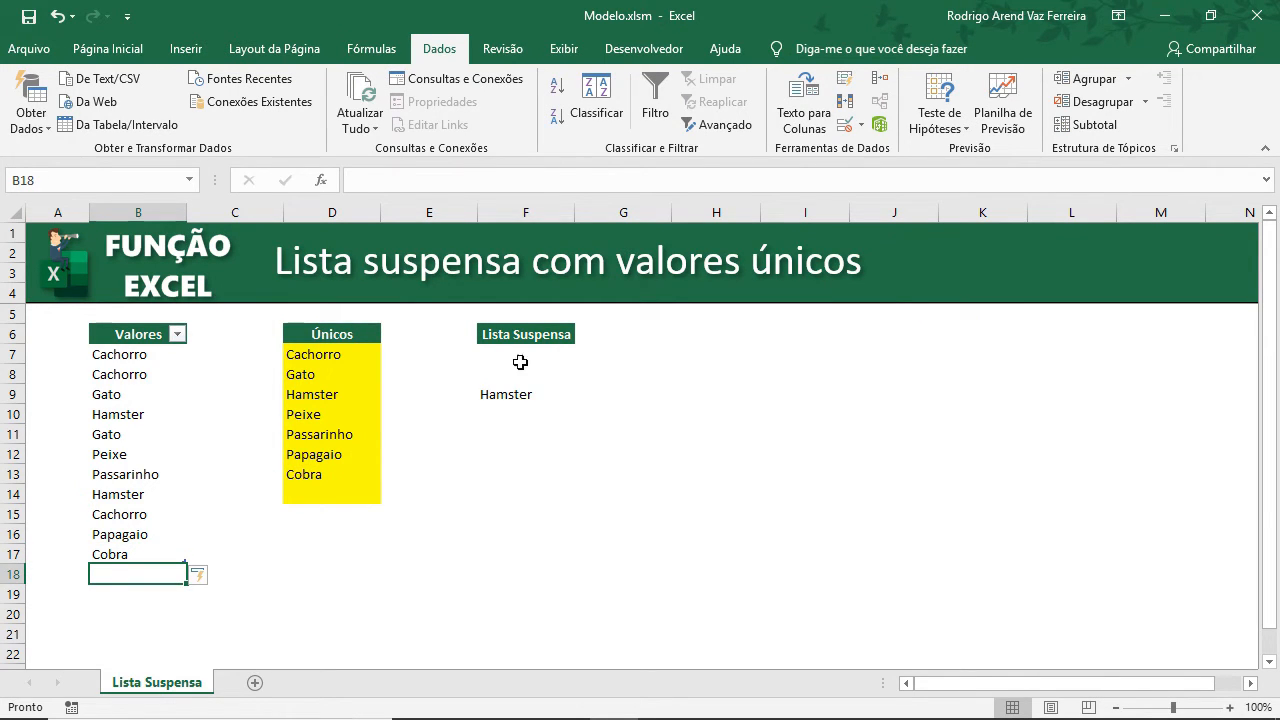
Reopen the F7 dropdown to verify the newly added value is listed.
left_click(558, 356)
left_click(583, 354)
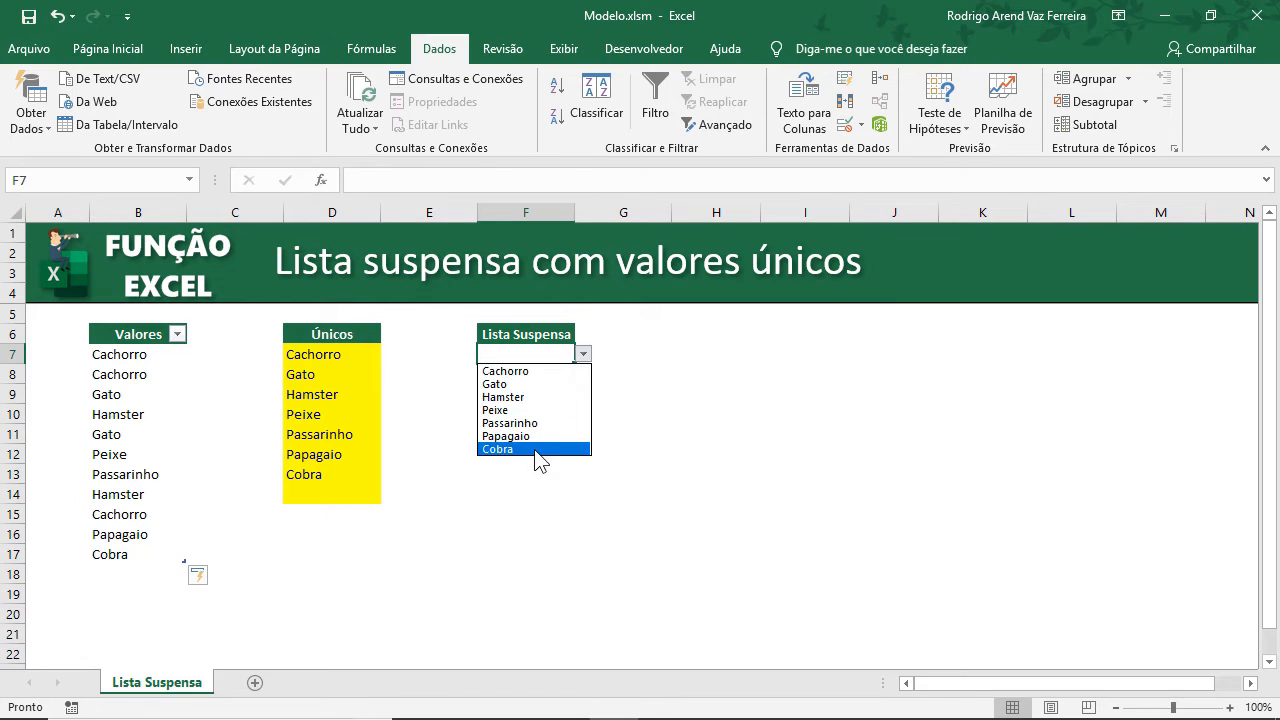
left_click(521, 482)
Clear the helper formula in F9 and review the Únicos formula in D14.
left_click(514, 392)
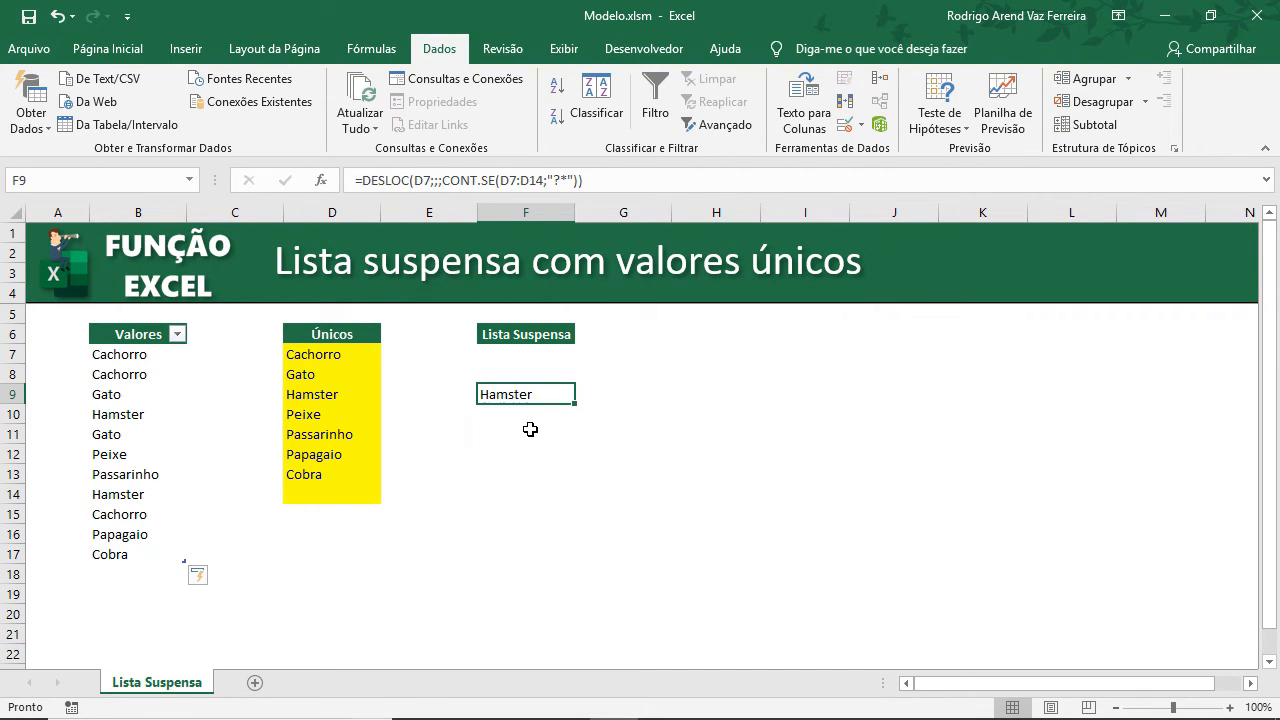
key("Delete")
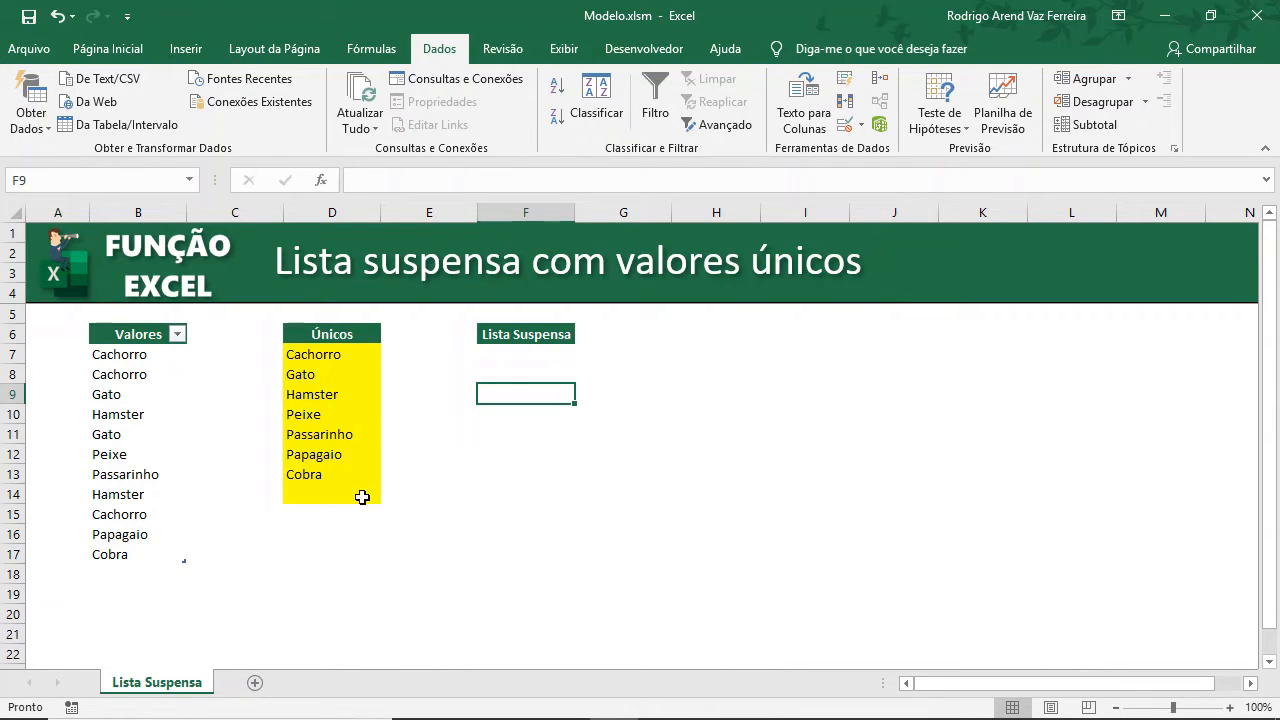
left_click_drag(362, 496, 367, 355)
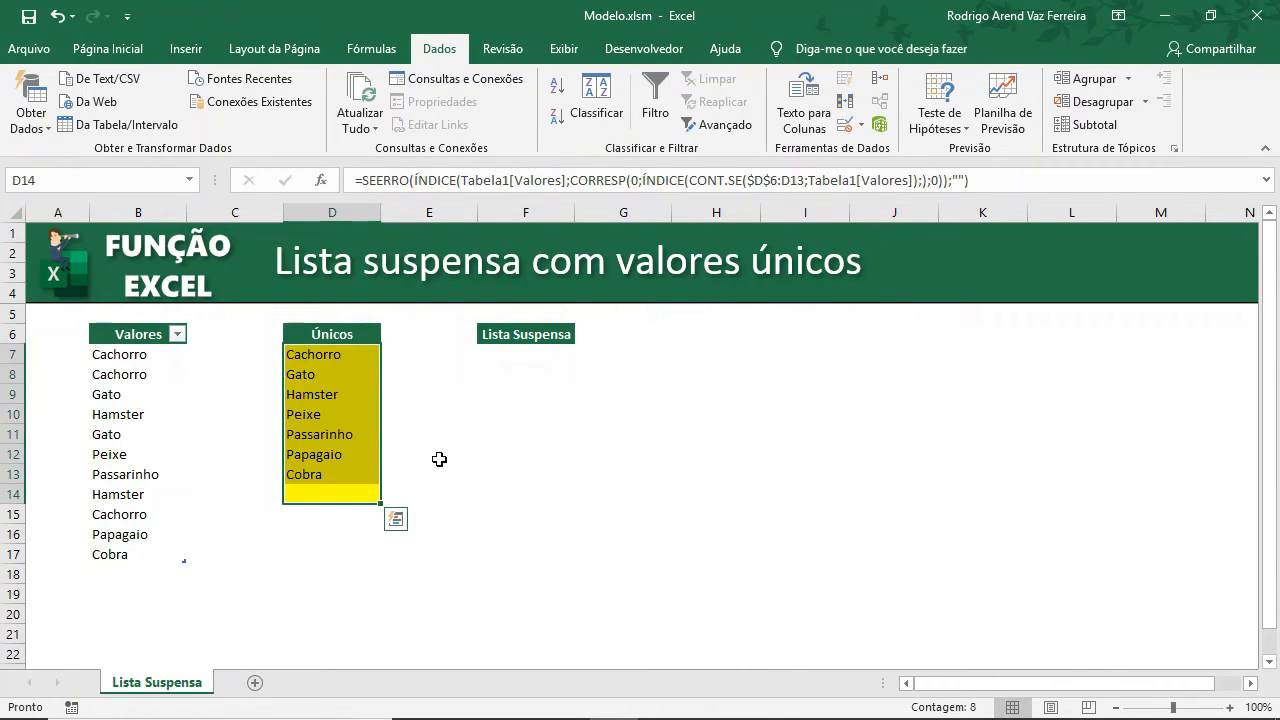
left_click(340, 498)
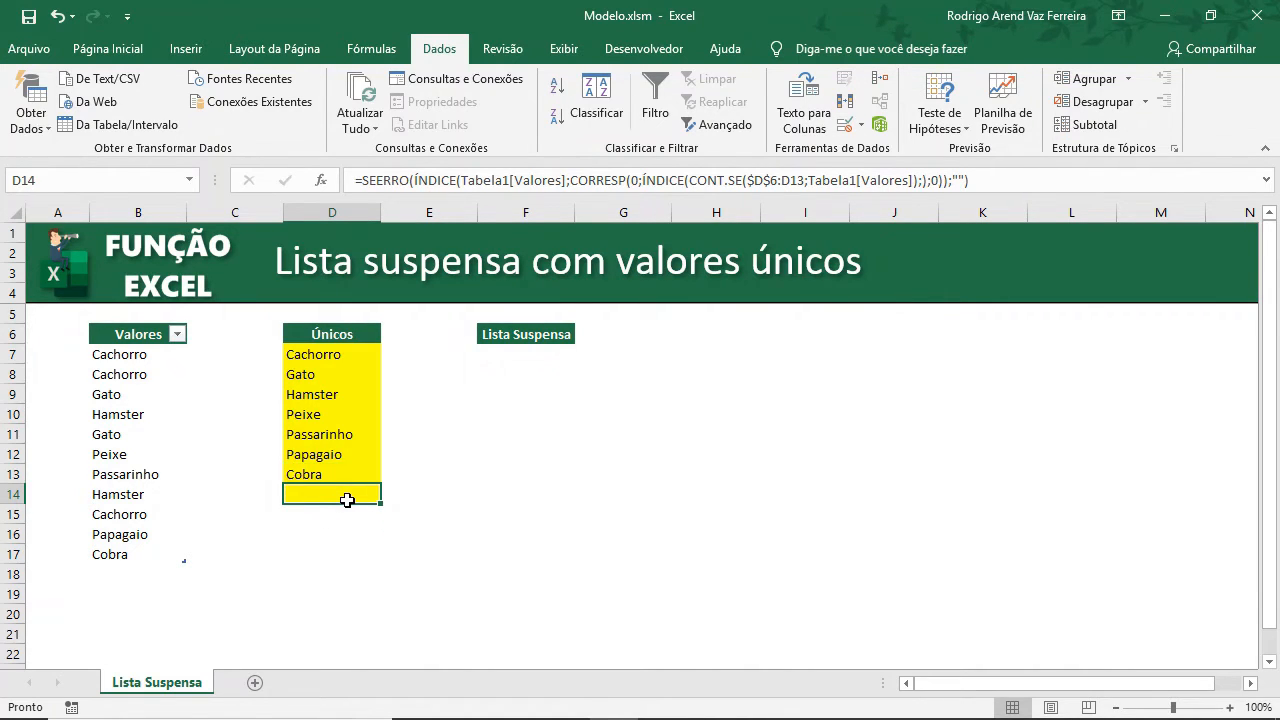
left_click_drag(144, 572, 150, 645)
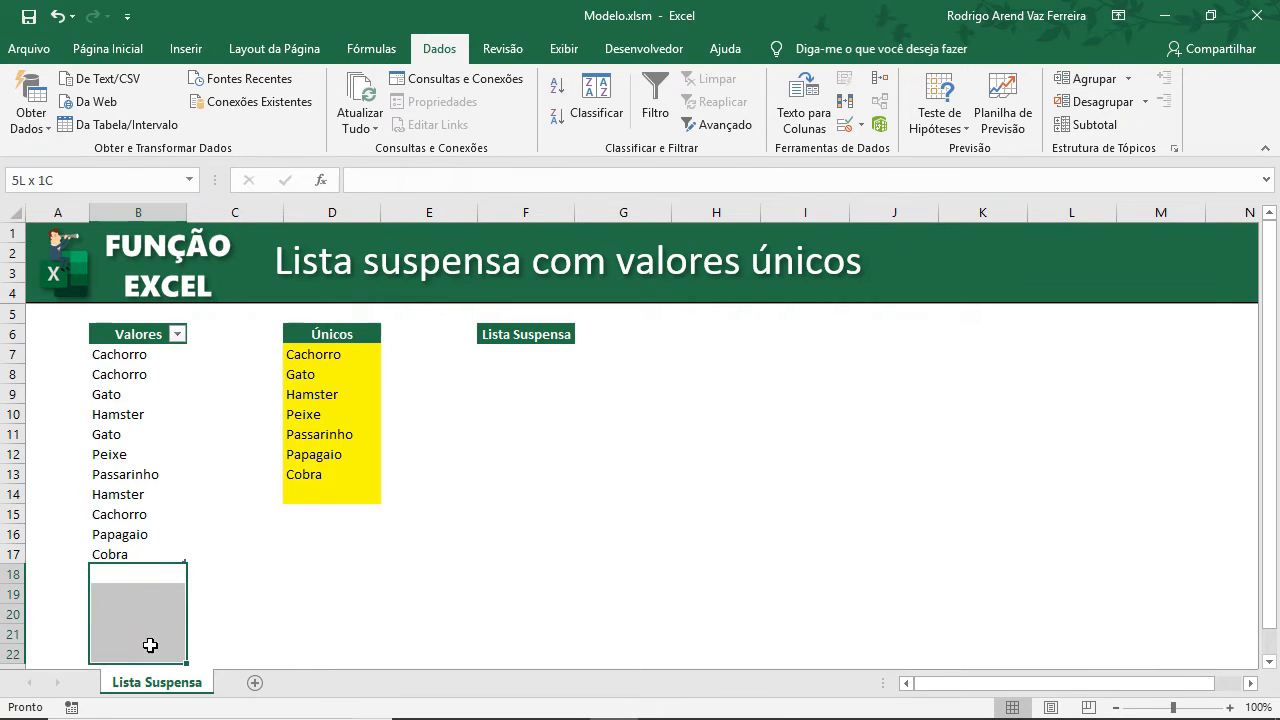
left_click(366, 493)
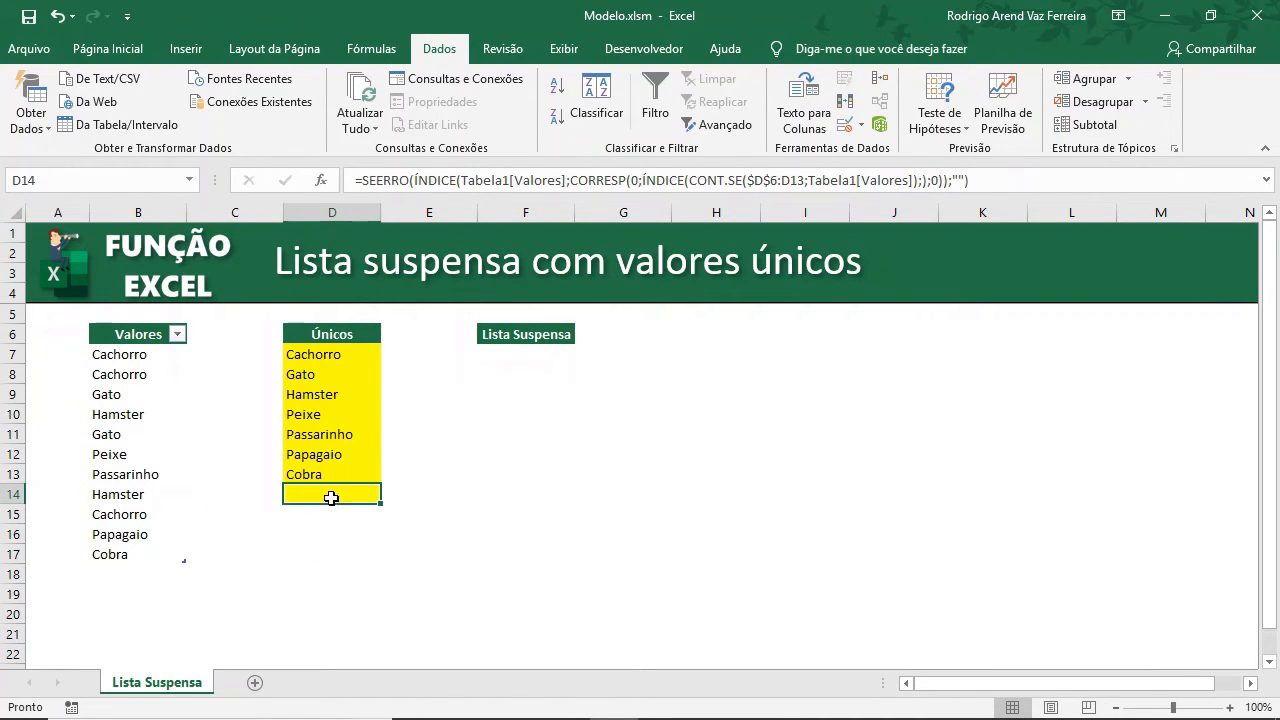
Review the Únicos formula range, the F7 dropdown cell and the Valores table range.
left_click_drag(331, 497, 340, 356)
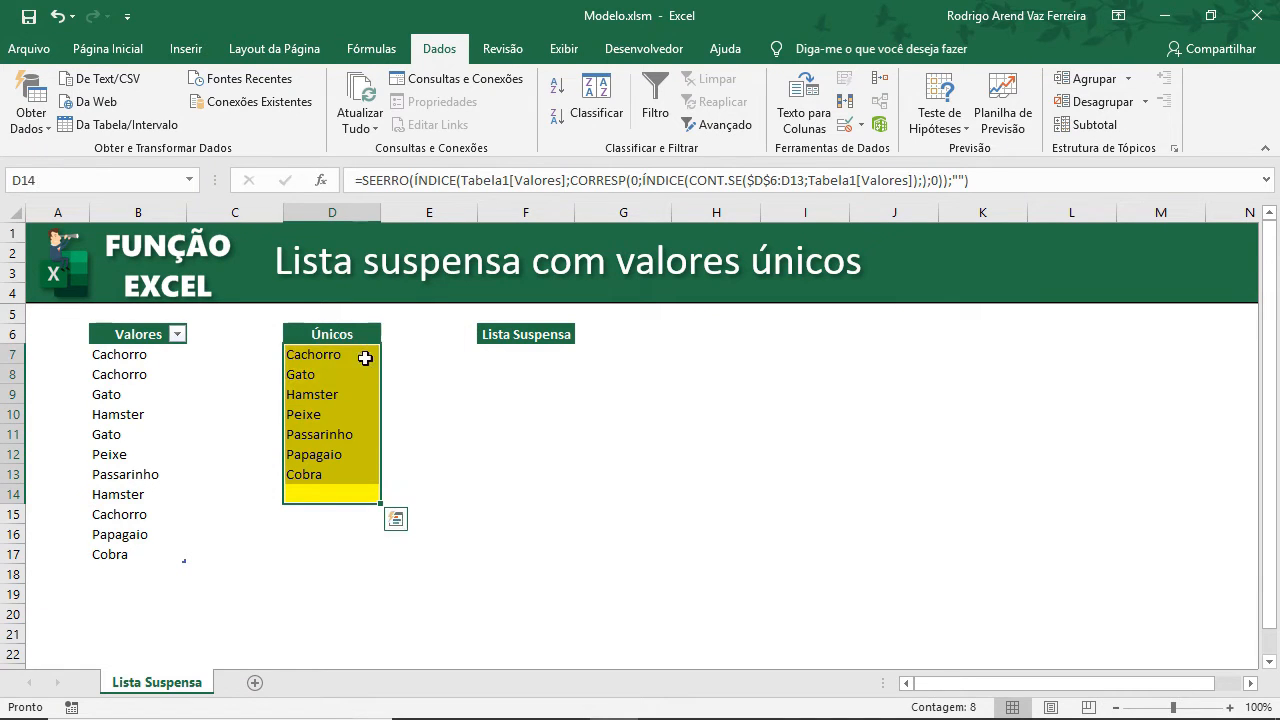
left_click(509, 351)
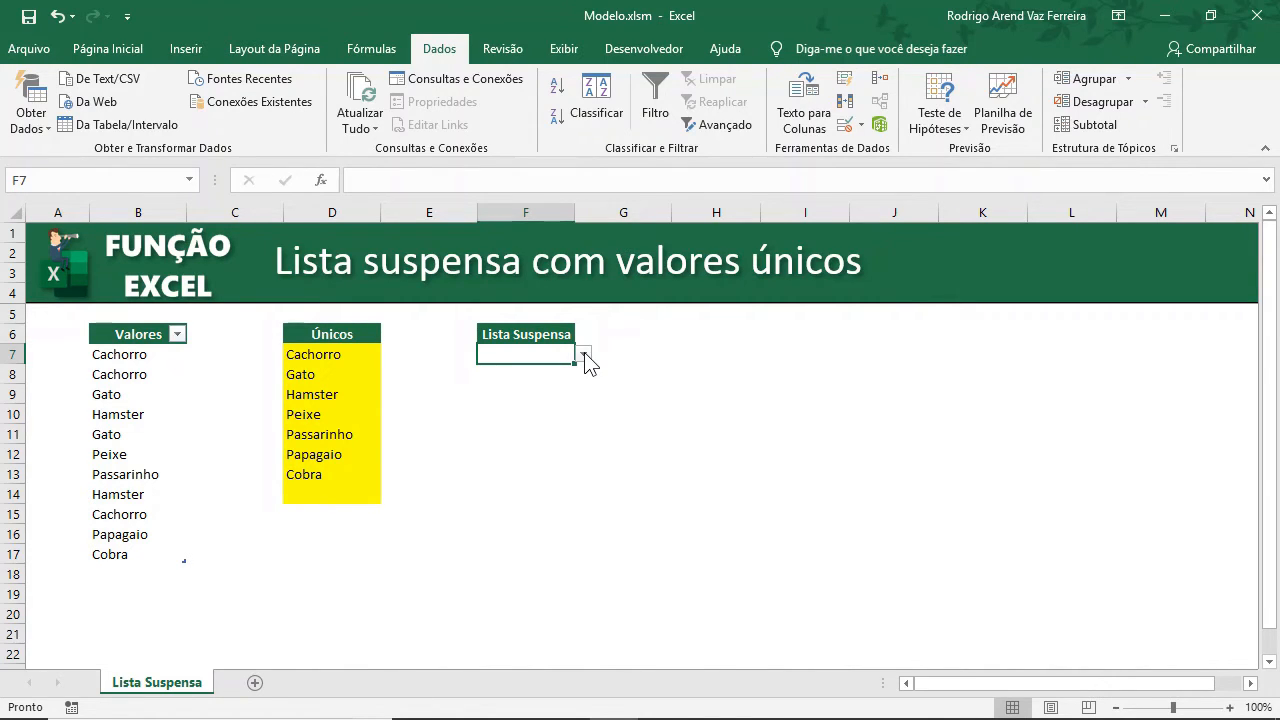
left_click_drag(354, 354, 353, 487)
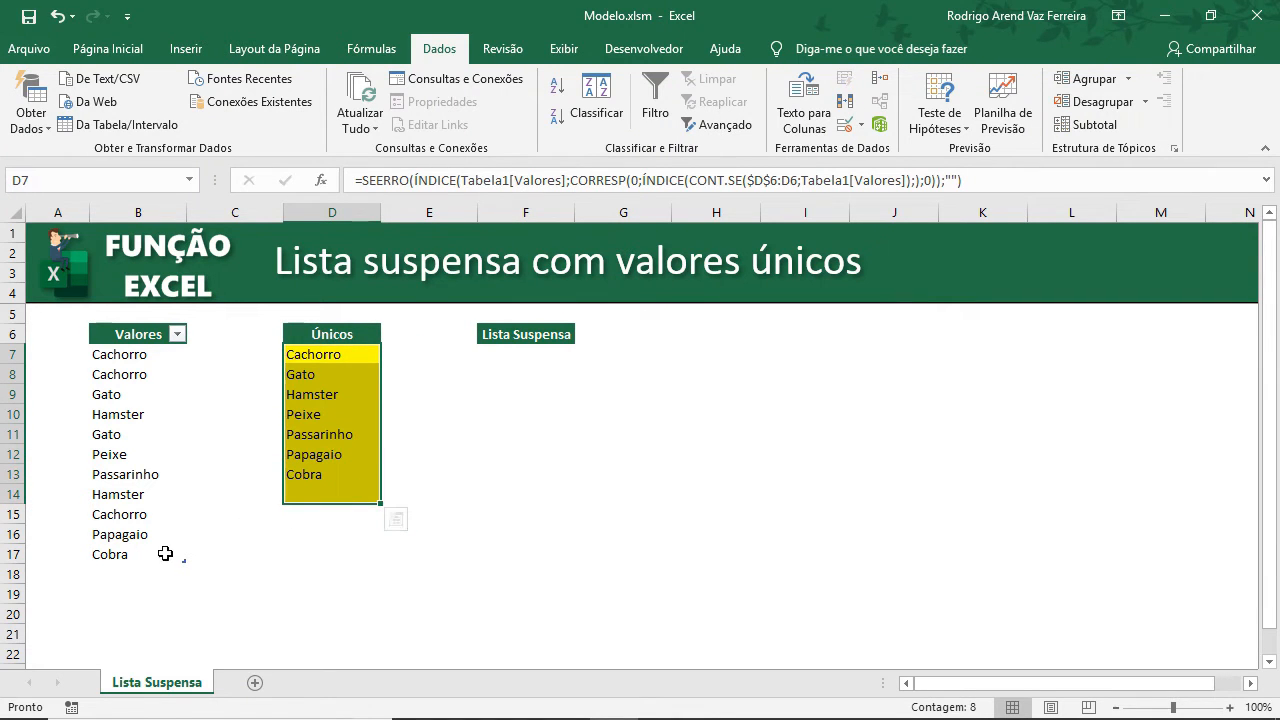
left_click_drag(165, 553, 163, 354)
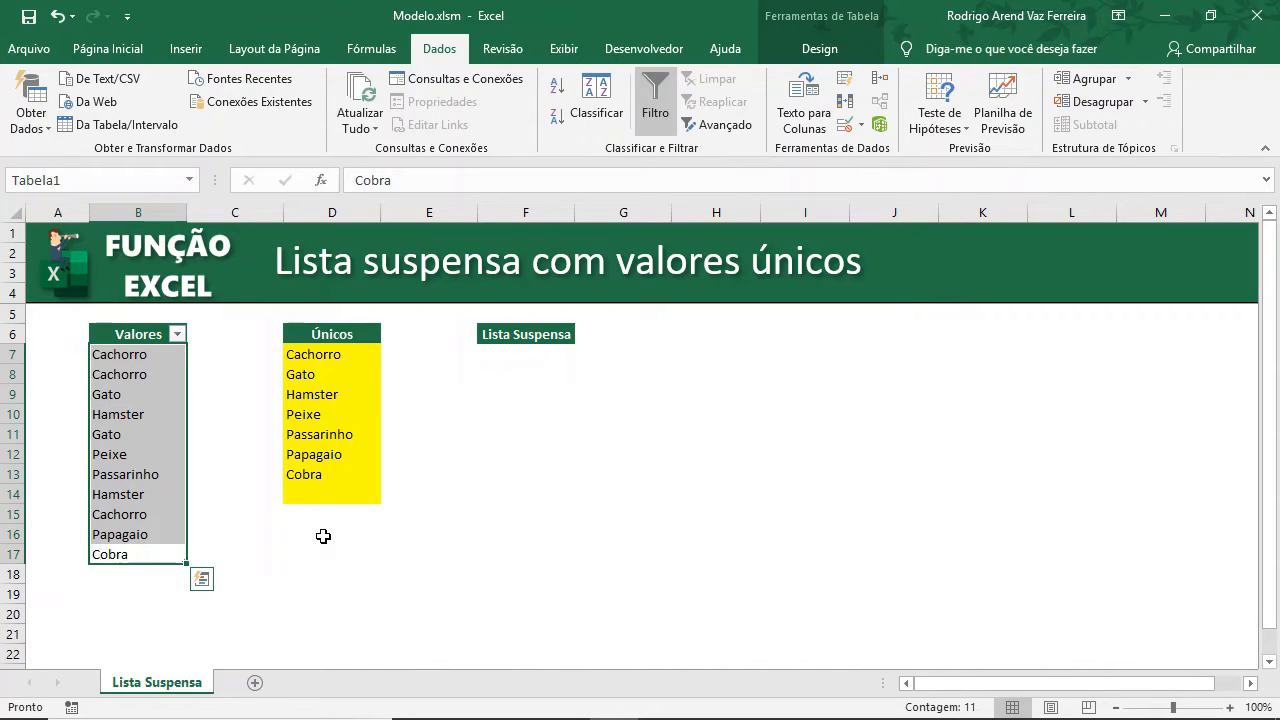
left_click(160, 400)
left_click(128, 338)
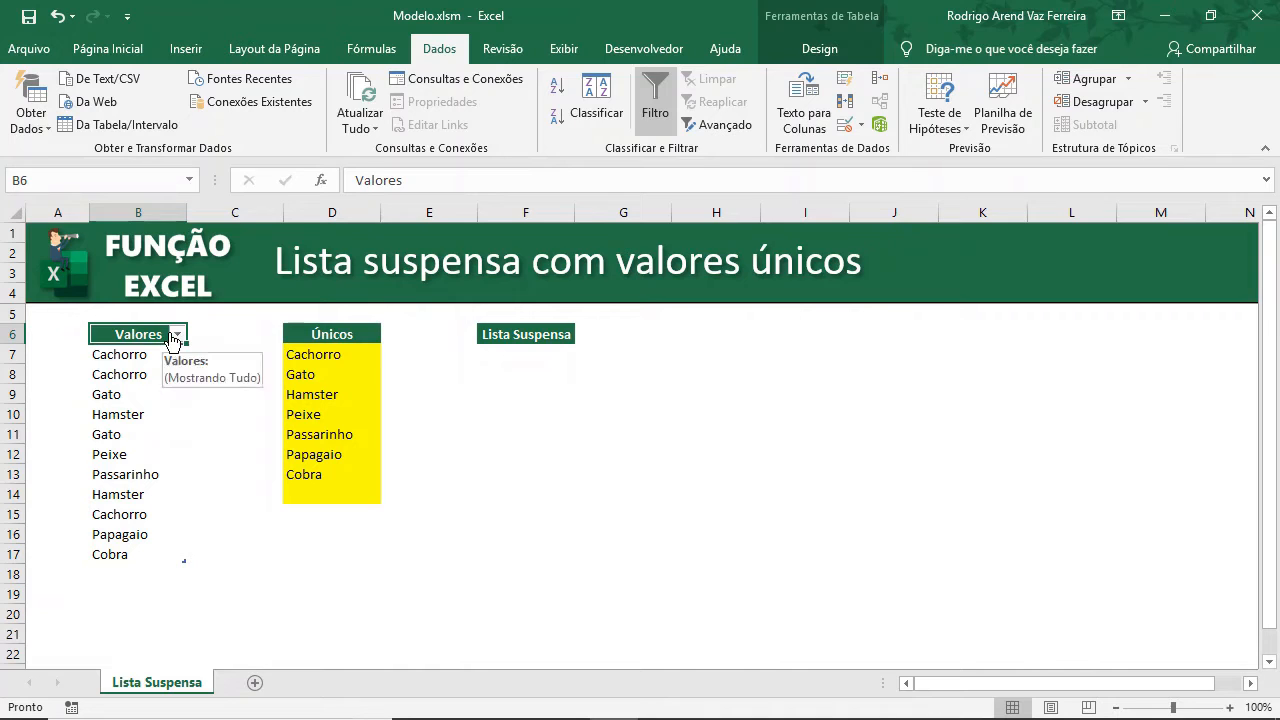
left_click(364, 354)
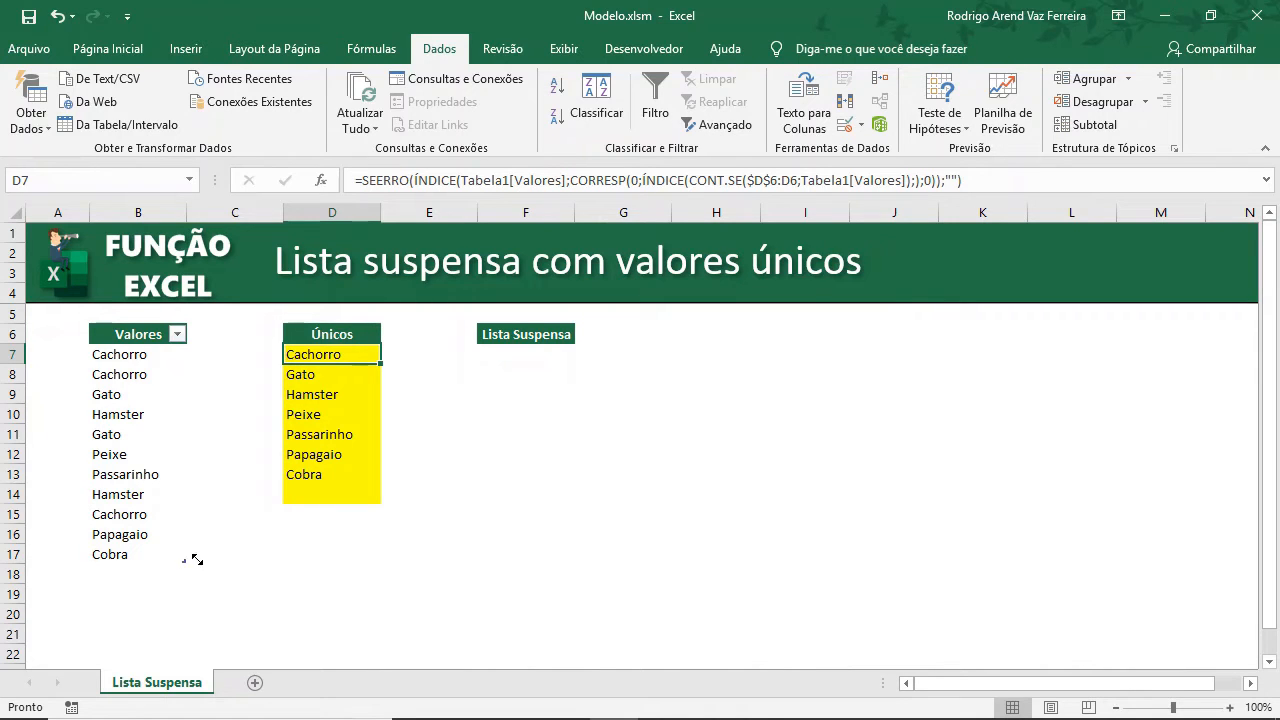
Extend the Valores table by one column and name the new column header Únicos.
left_click_drag(197, 560, 266, 560)
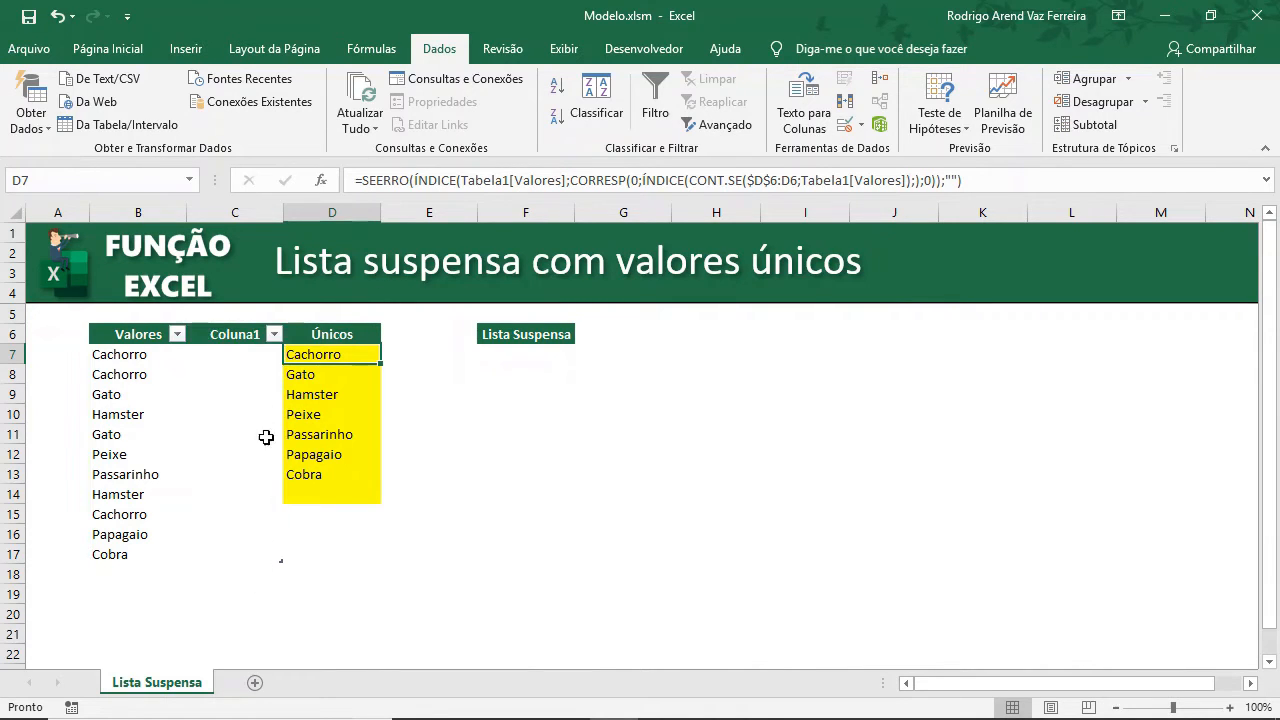
left_click(238, 352)
left_click(225, 335)
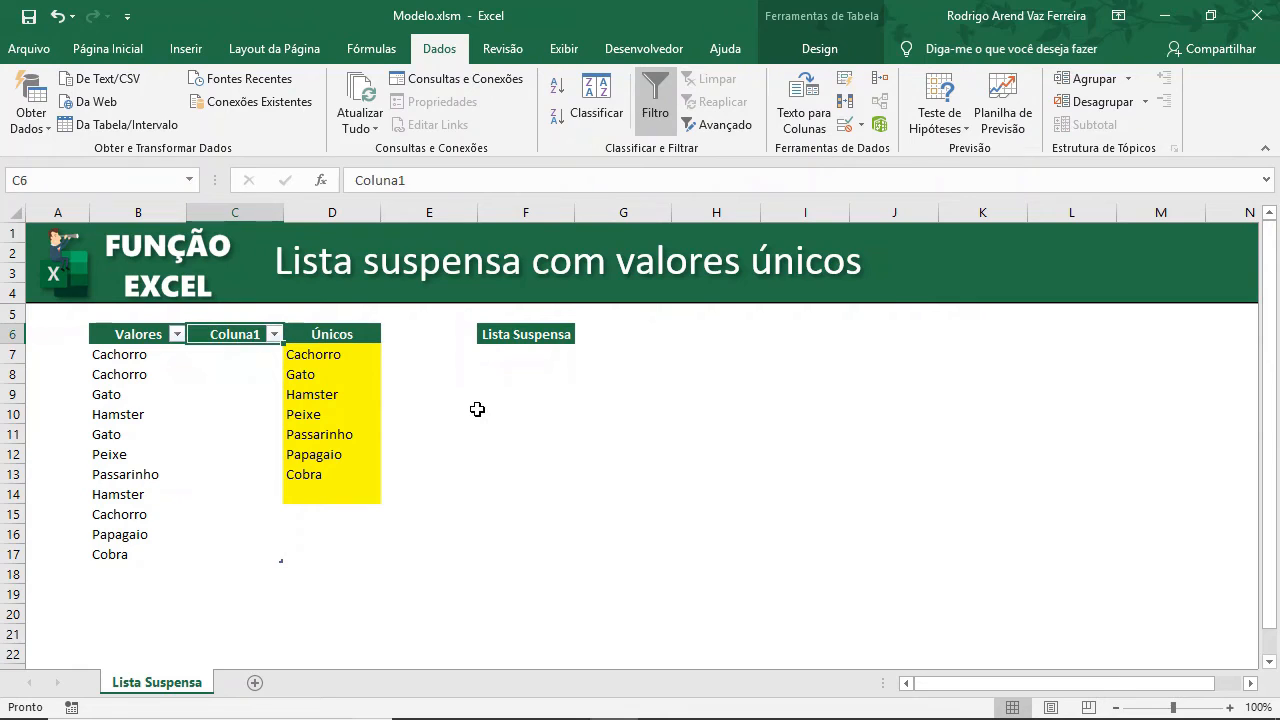
type("Únicos")
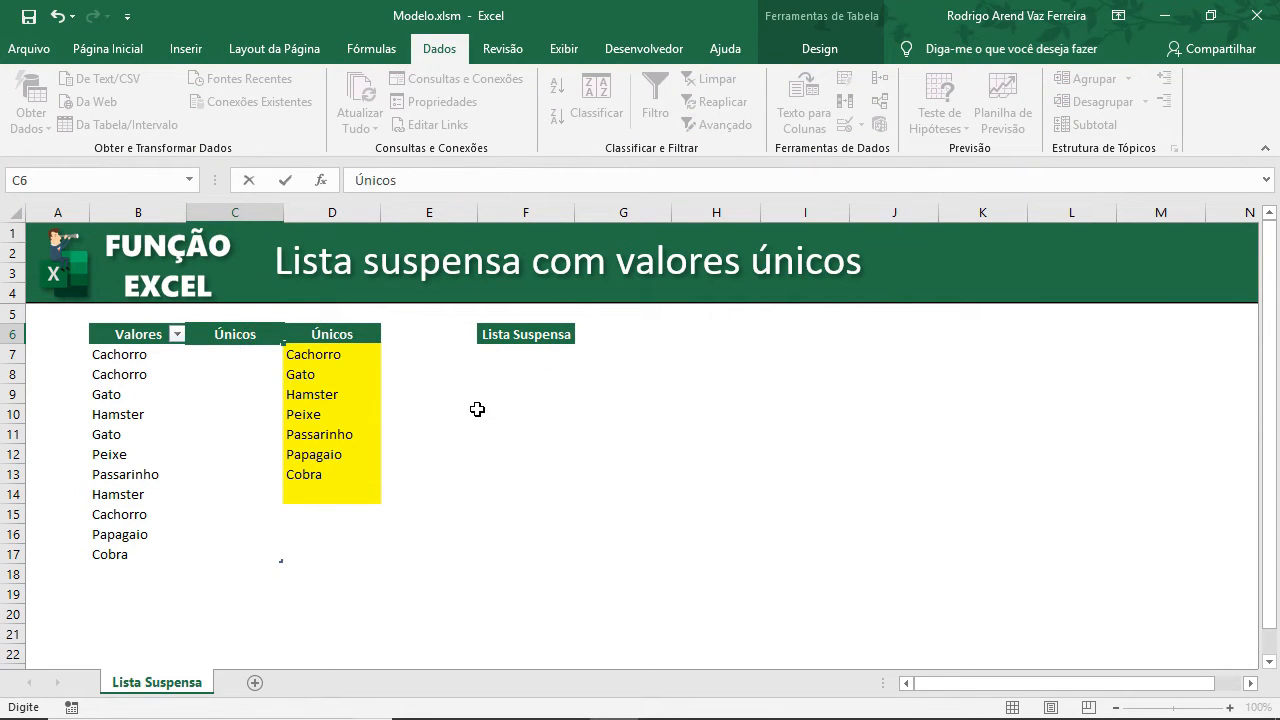
key("Return")
Copy the unique-values formula from D7 into the first cell of the table's new Únicos column.
key("Right")
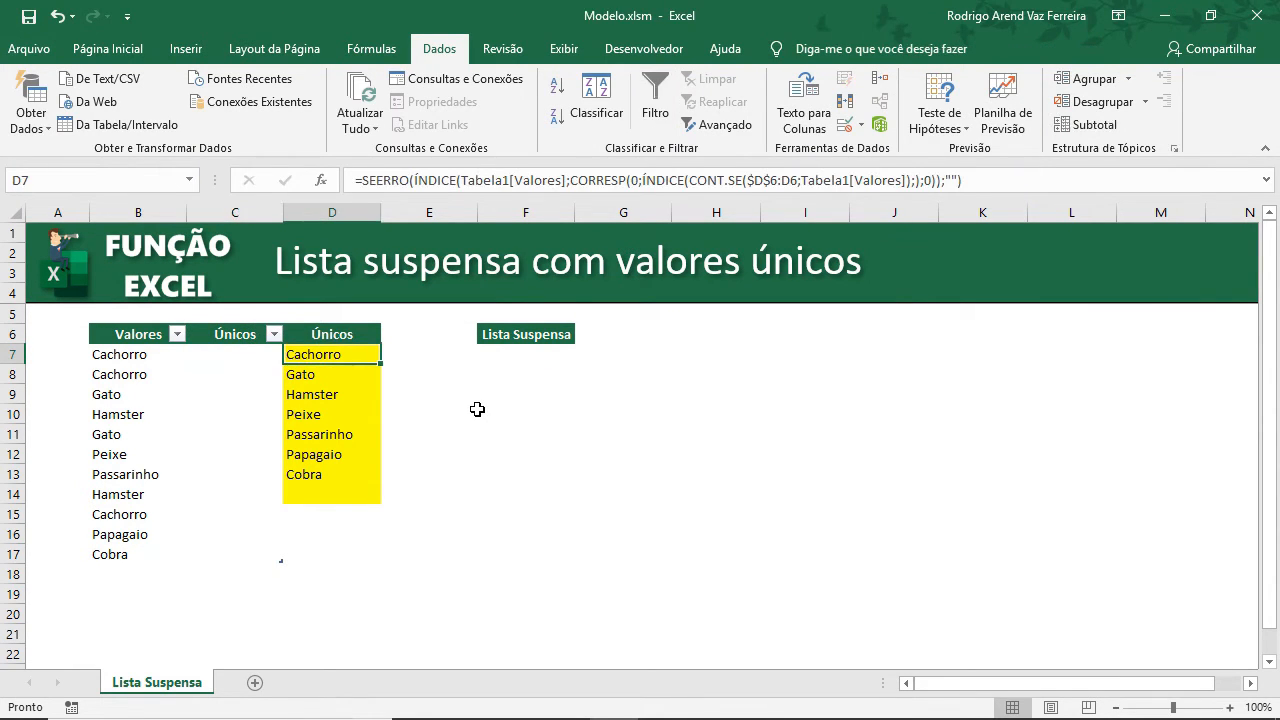
key("F2")
key("shift+Home")
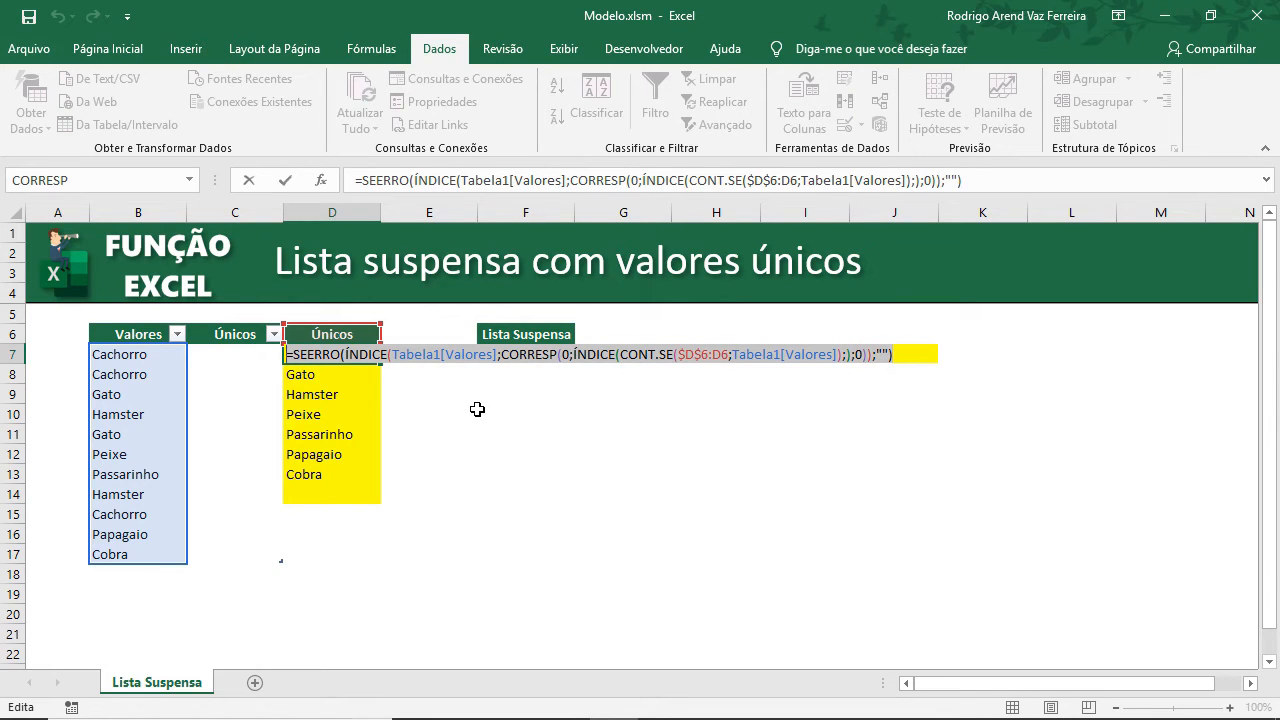
key("Escape")
left_click(250, 360)
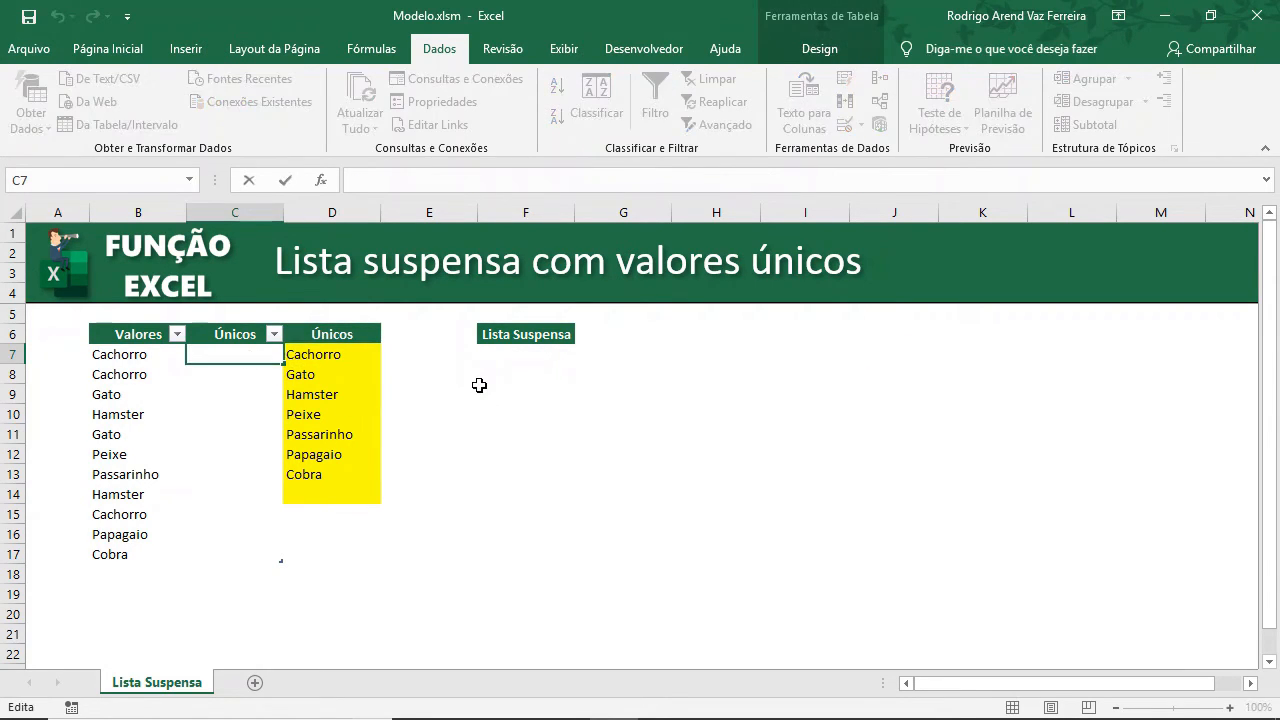
type("=SEERRO(ÍNDICE(Tabela1[Valores];CORRESP(0;ÍNDICE(CONT.SE($D$6:D6;Tabela1[Valores]);;0));\"\")")
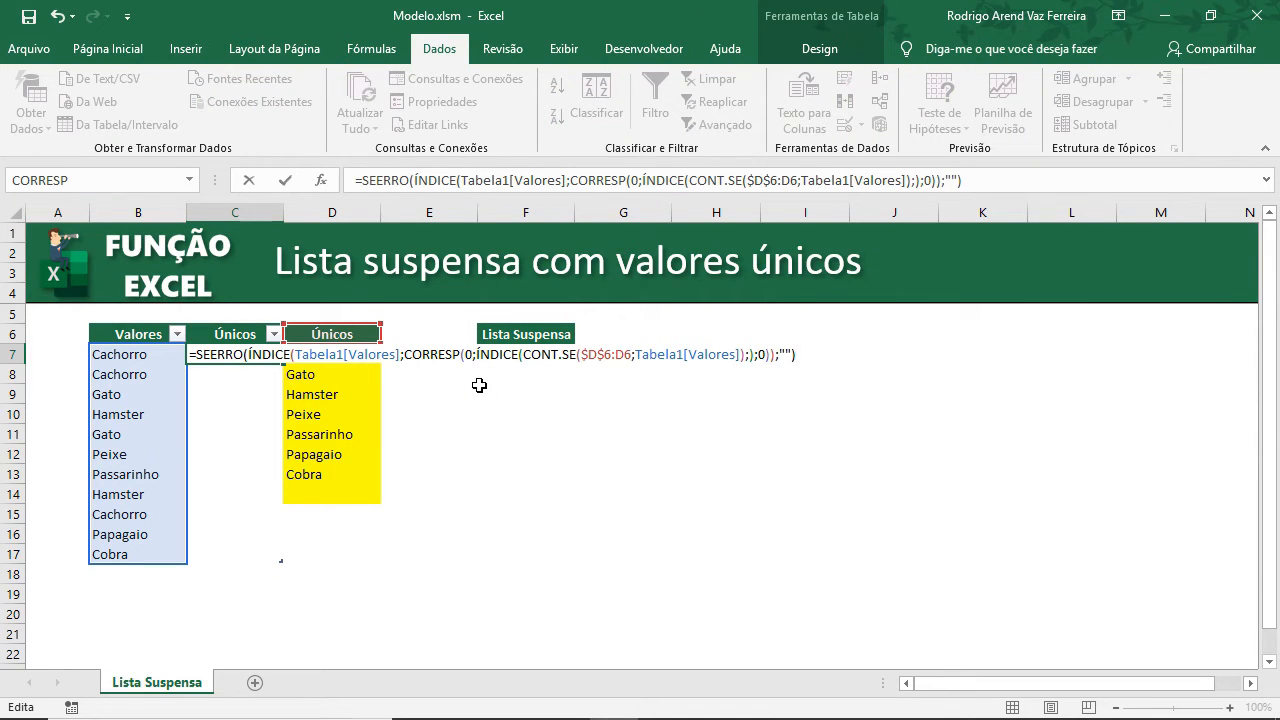
key("Return")
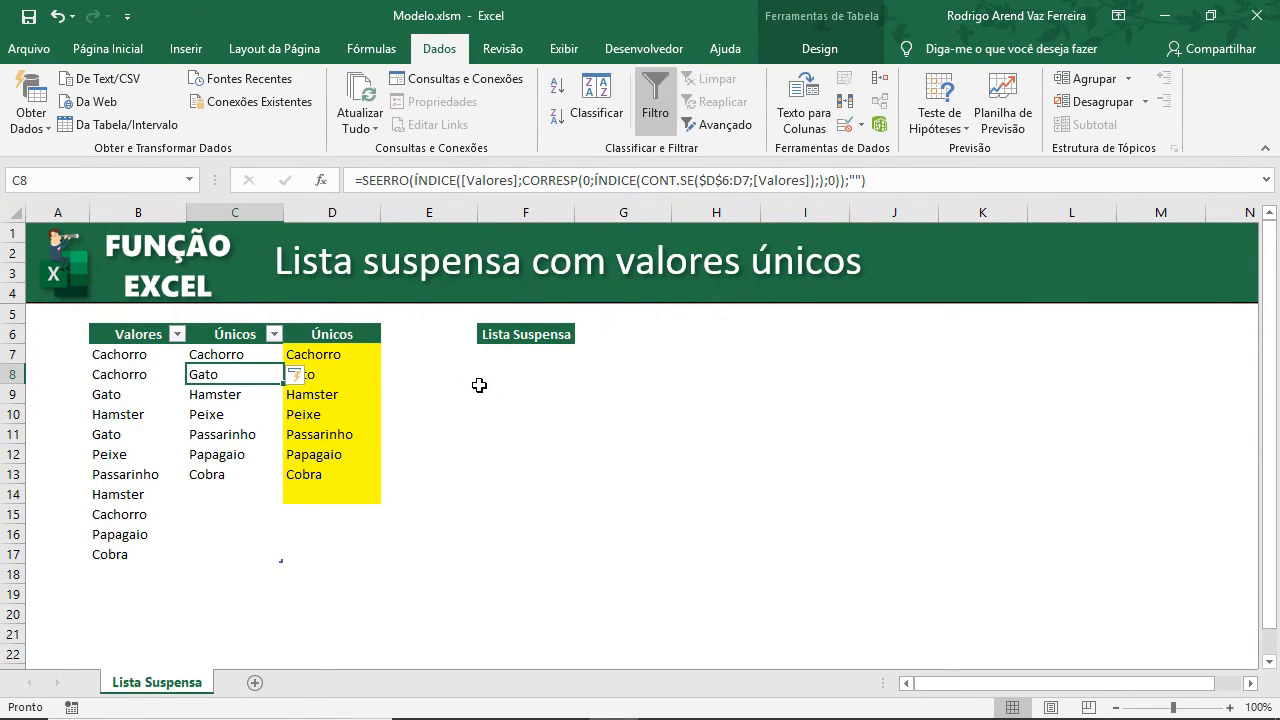
Change the CONT.SE range in the C7 formula to $C$6:C6 and check the filled-down formulas.
left_click(249, 352)
key("F2")
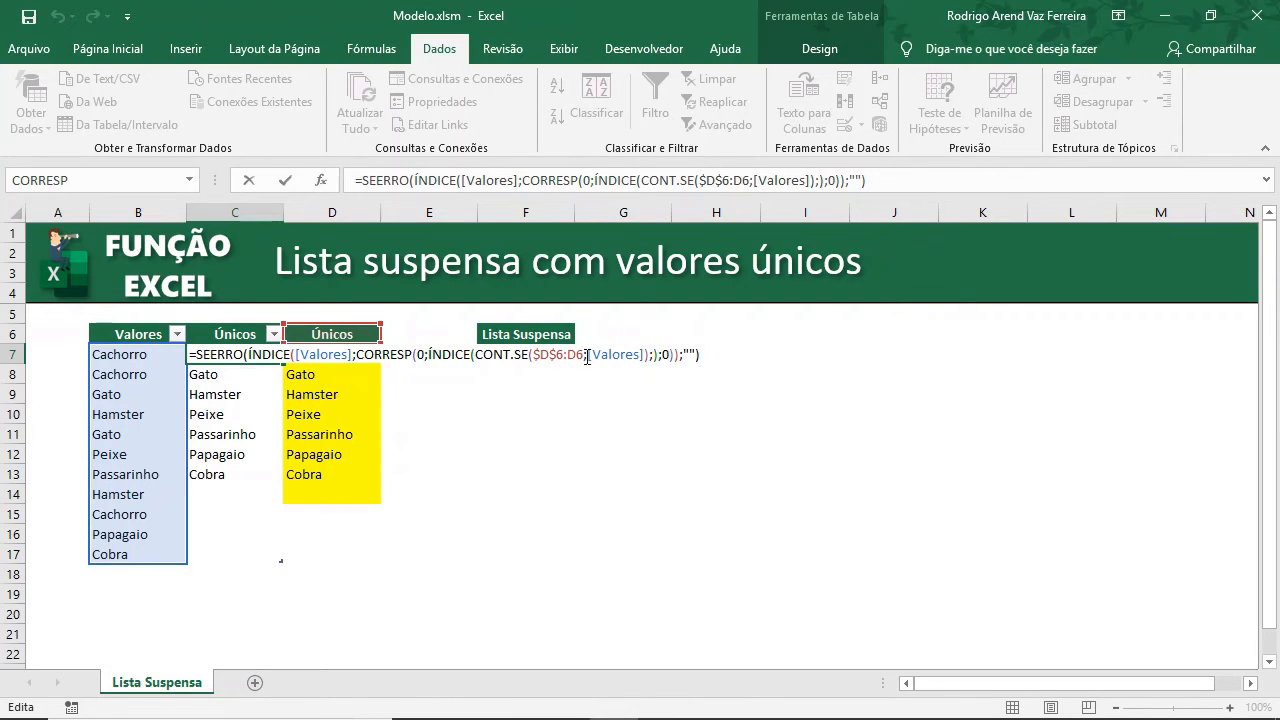
left_click_drag(585, 356, 533, 355)
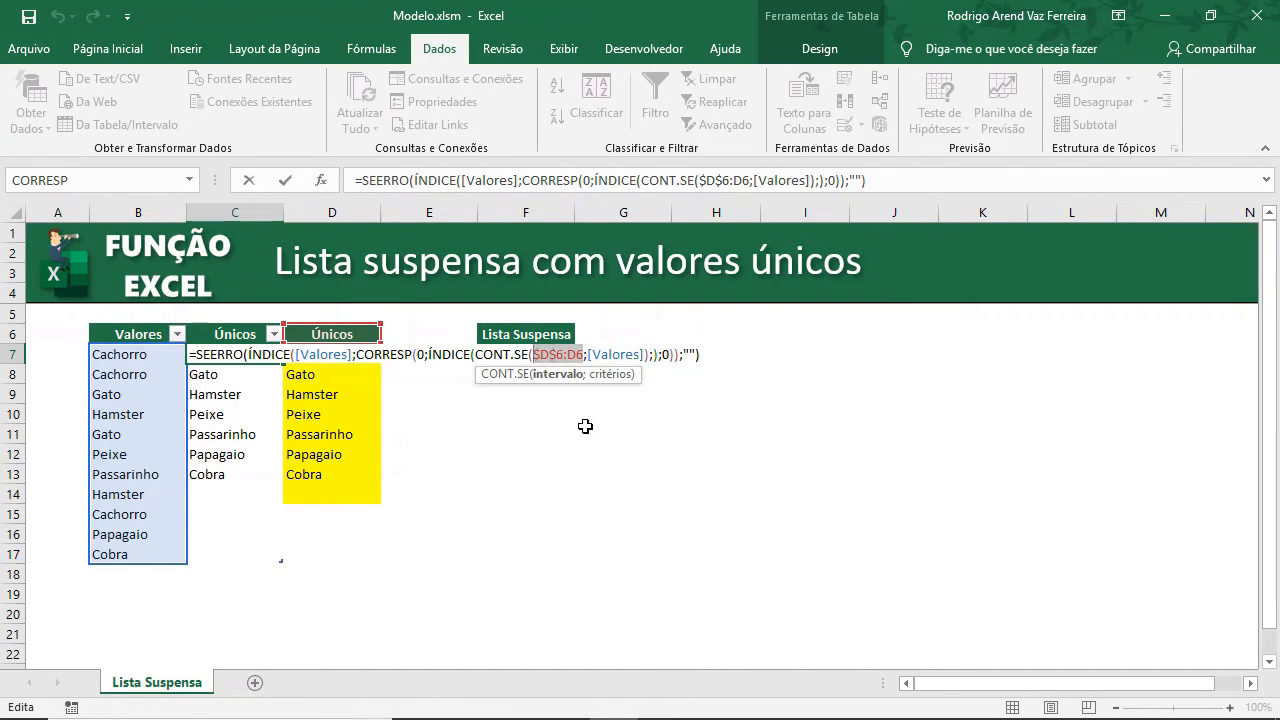
key("BackSpace")
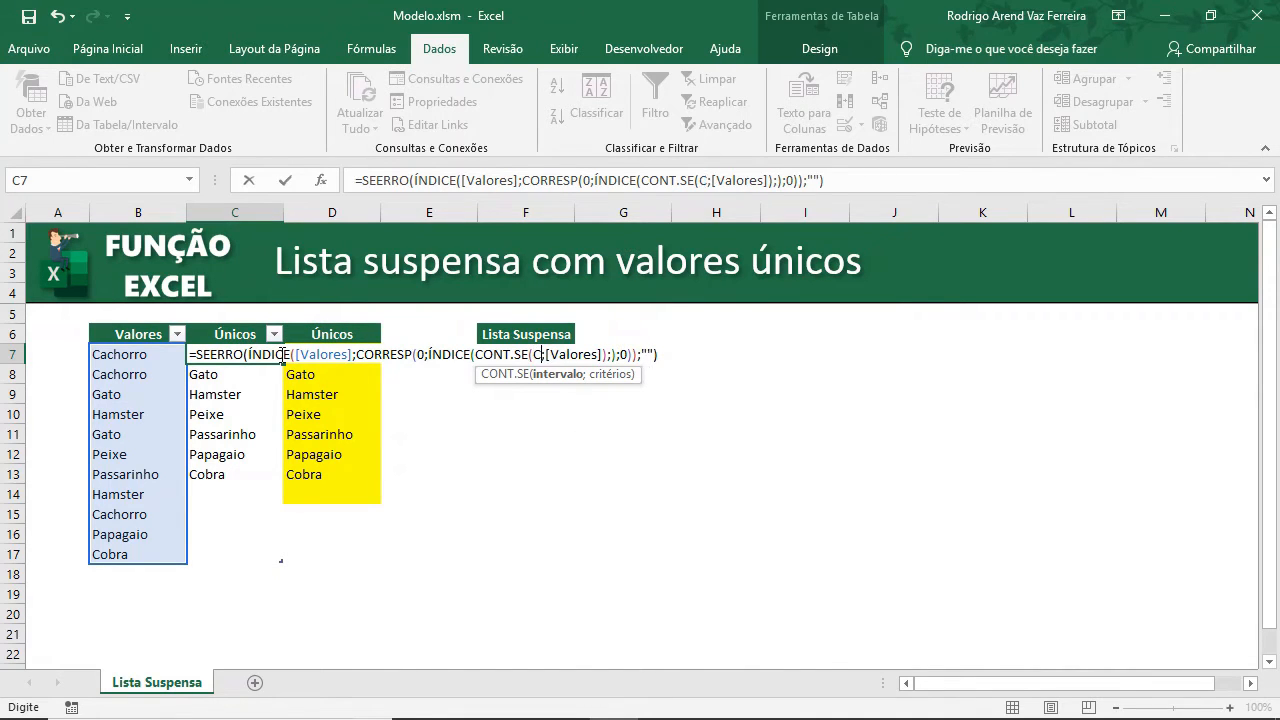
type("C6:")
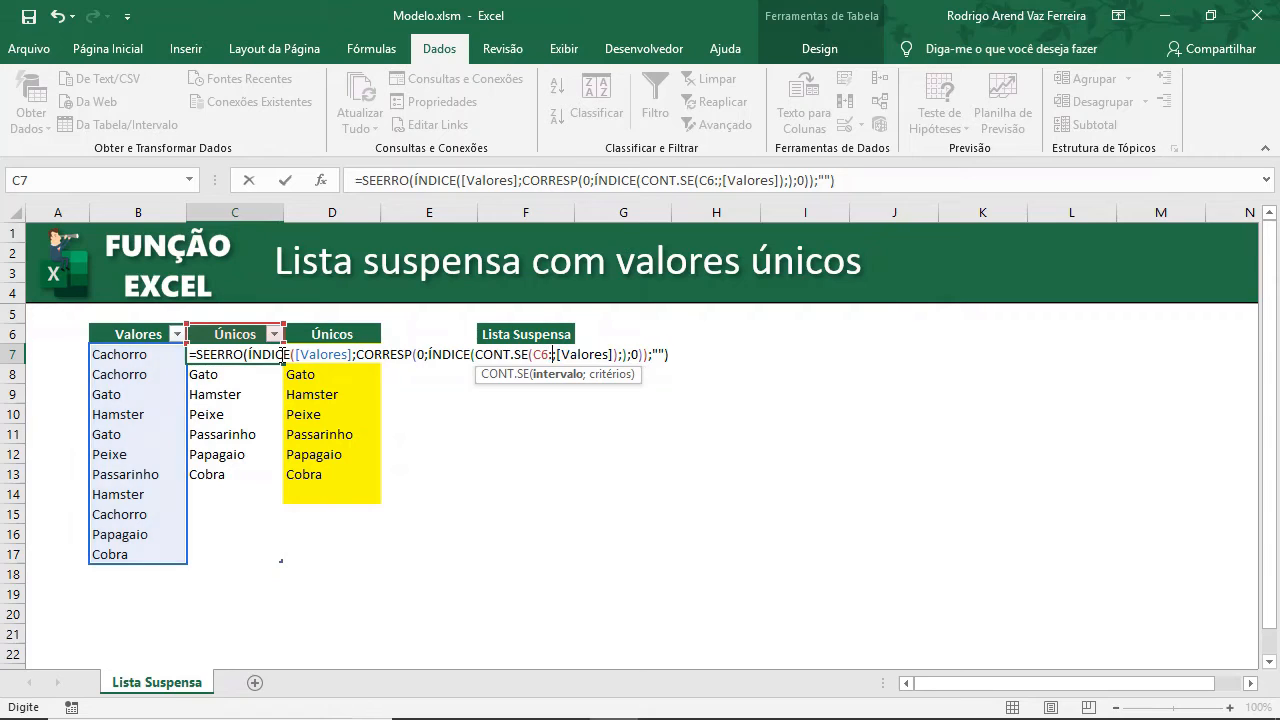
type("C6")
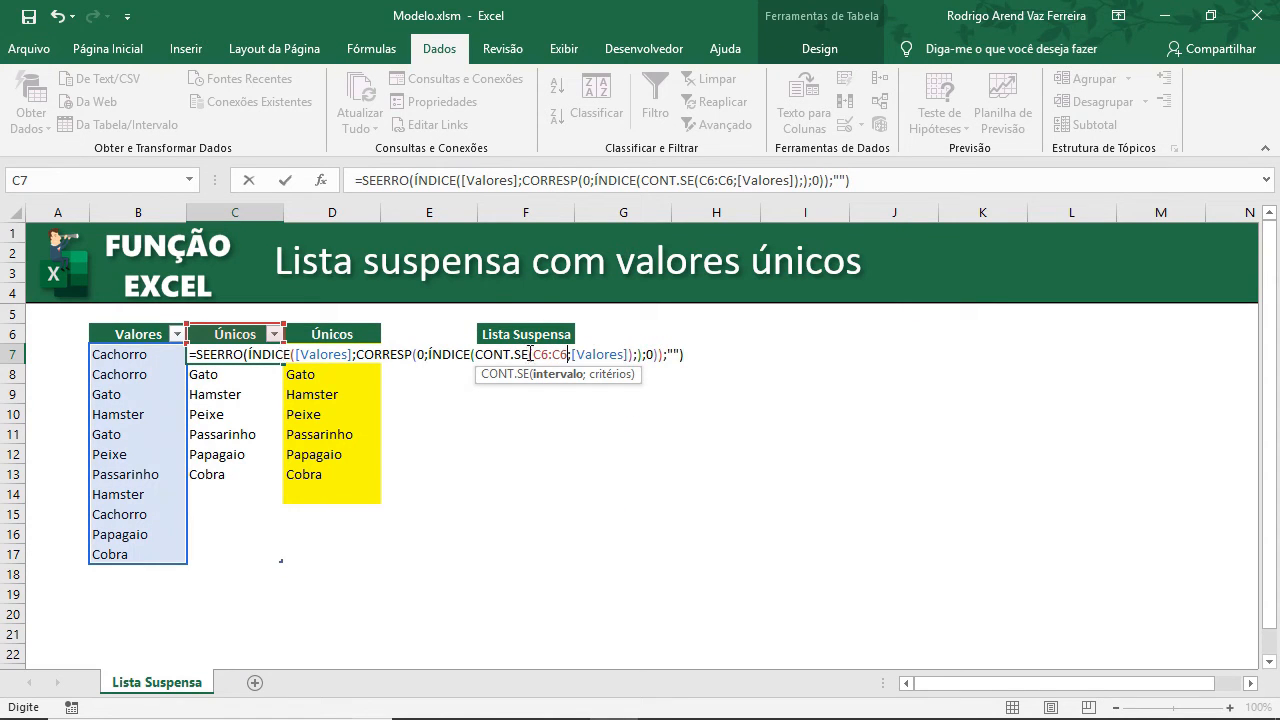
double_click(541, 354)
key("F4")
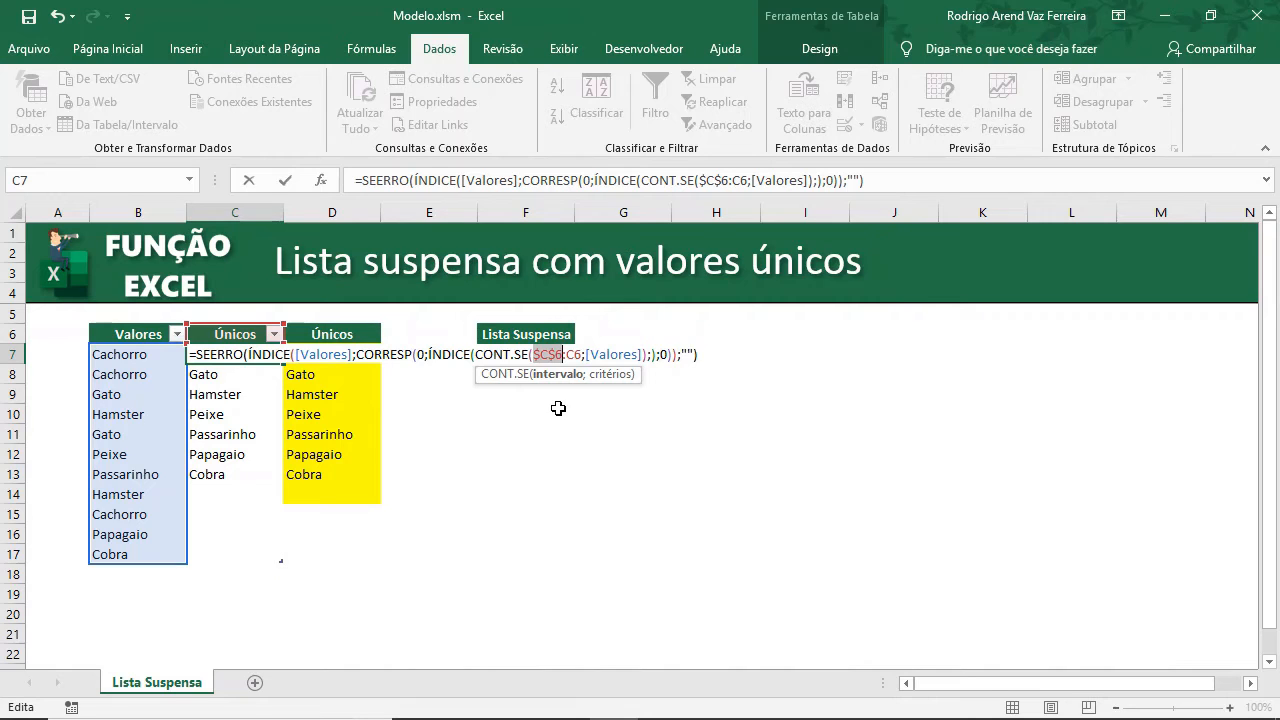
key("Return")
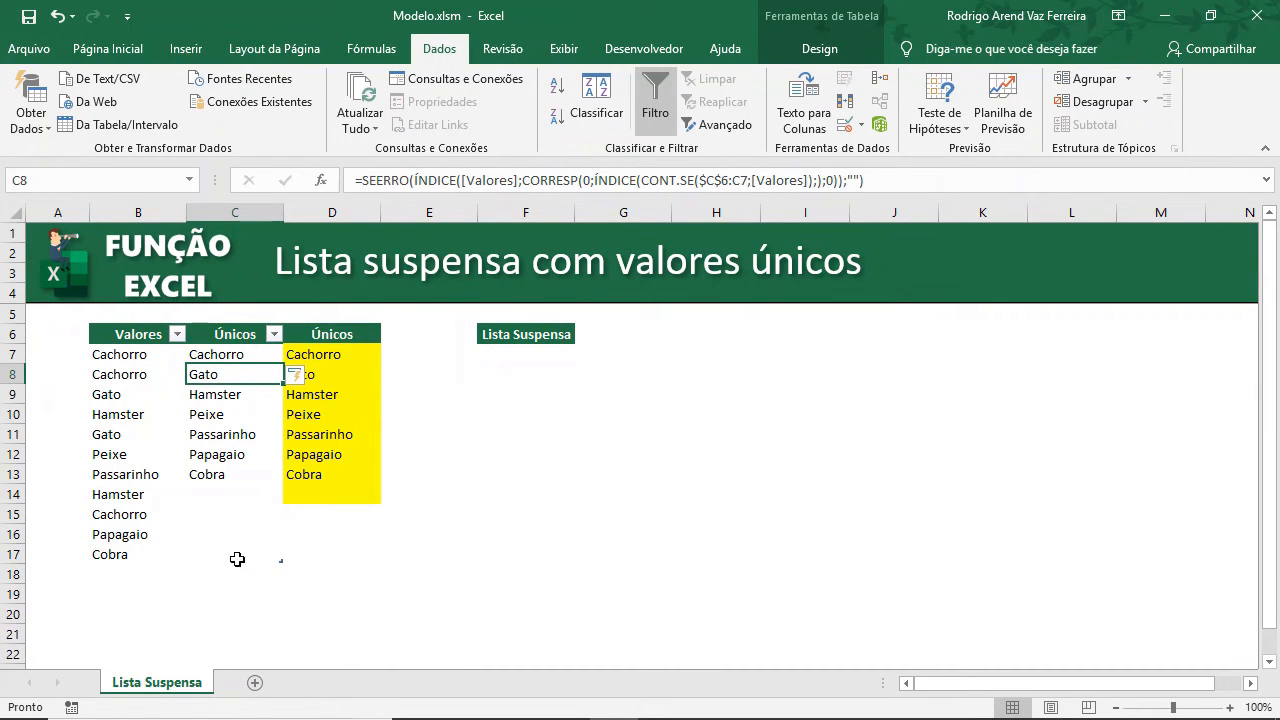
left_click(236, 357)
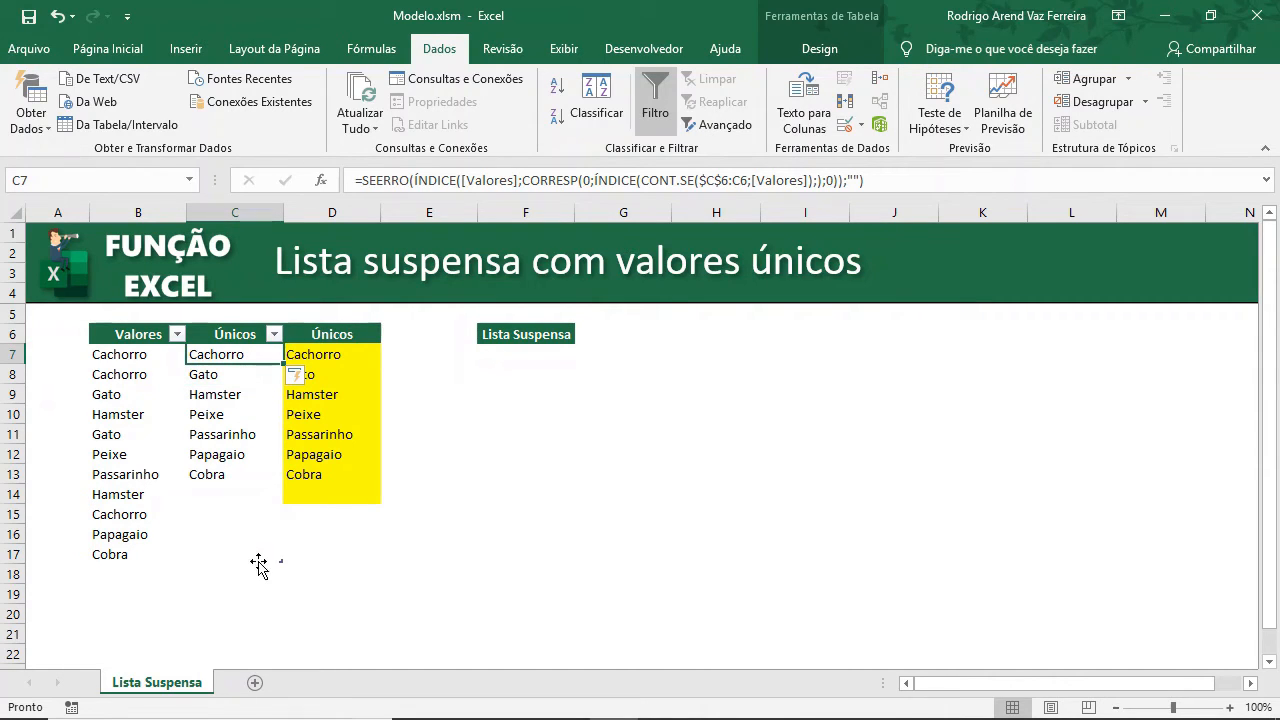
left_click(255, 554)
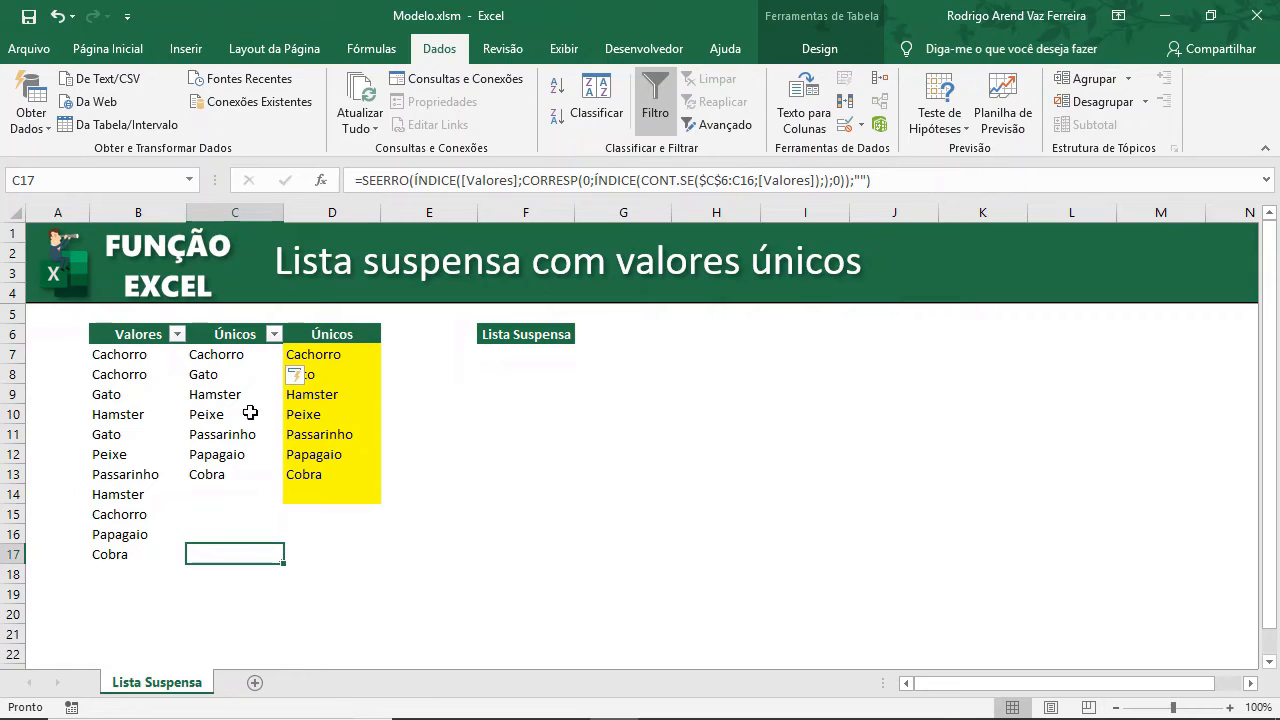
Clear the old Únicos list in column D, including its header and yellow fill.
left_click_drag(340, 334, 349, 490)
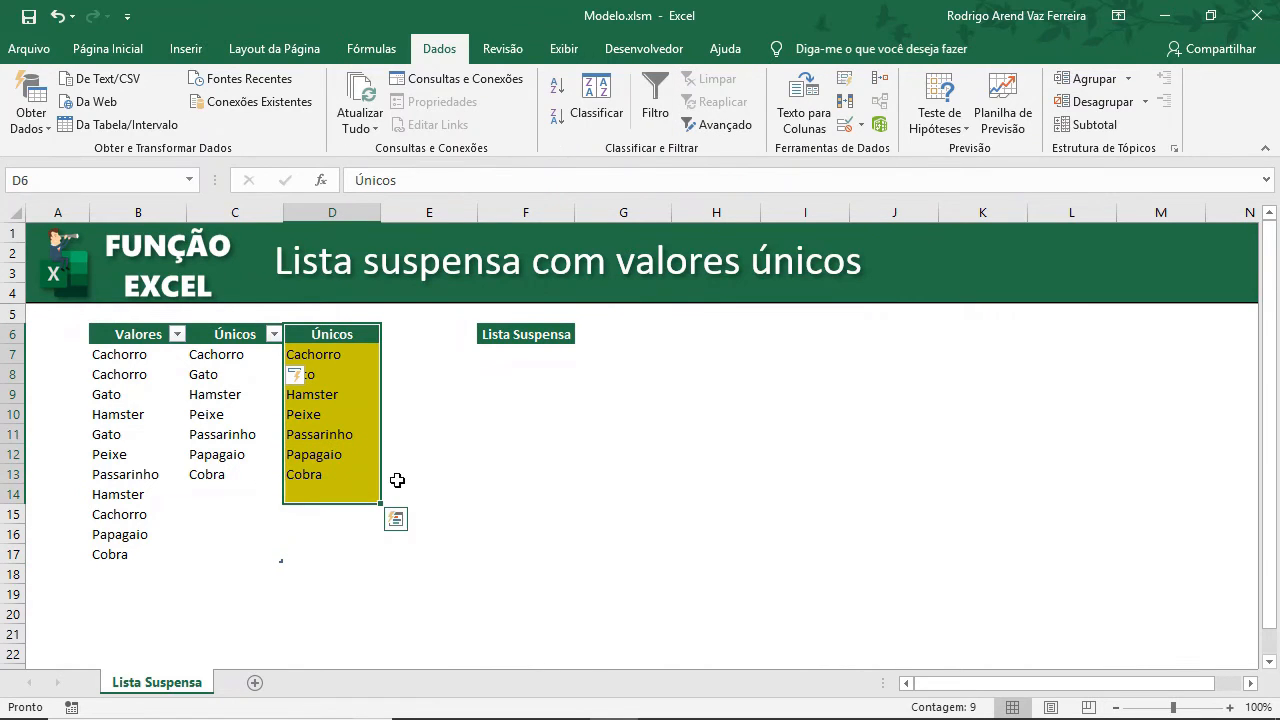
key("Delete")
key("Right")
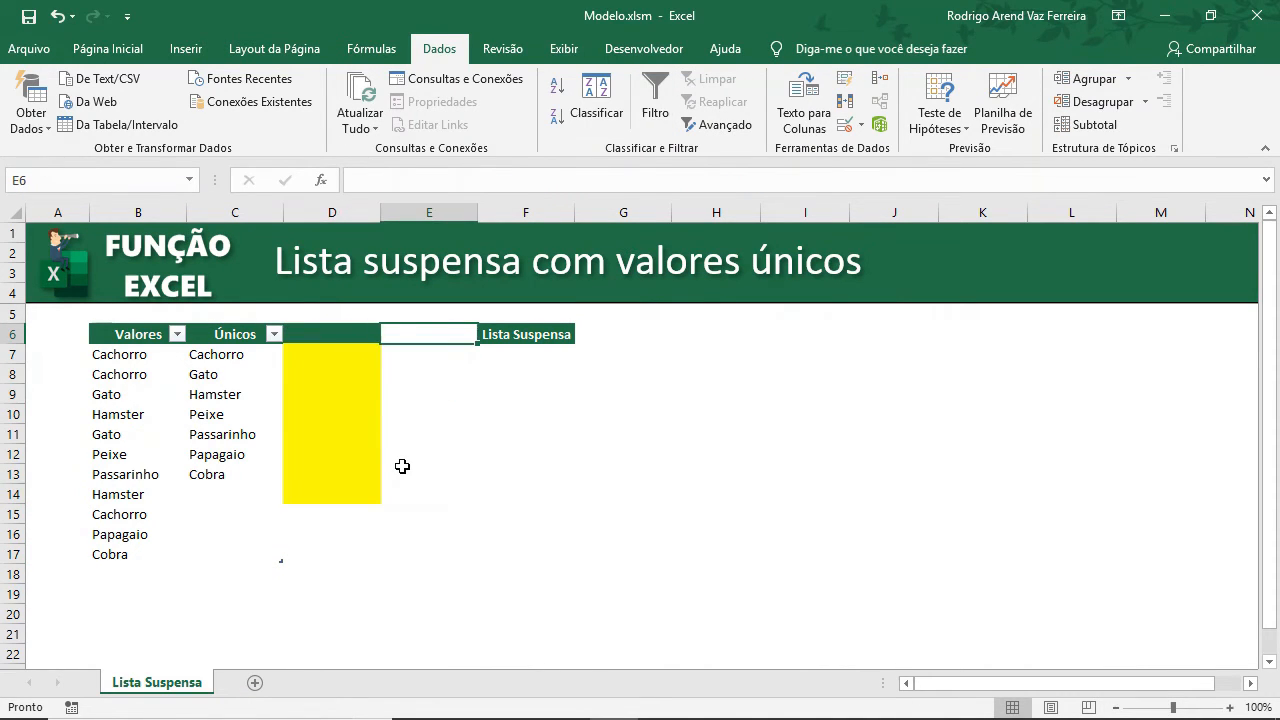
key("ctrl+c")
key("Left")
key("shift+Down")
key("shift+Down")
key("shift+Down")
key("shift+Down")
key("shift+Down")
key("shift+Down")
key("shift+Down")
key("shift+Down")
key("shift+Down")
key("ctrl+v")
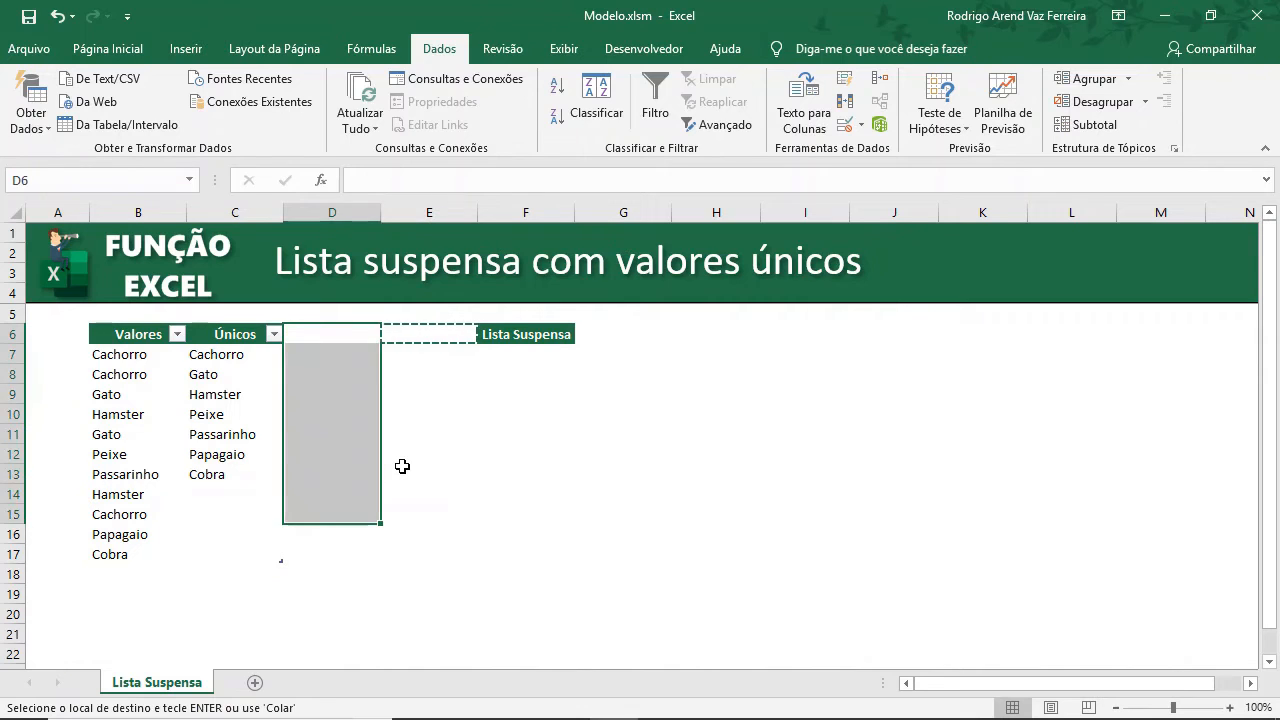
key("Escape")
key("Down")
key("Up")
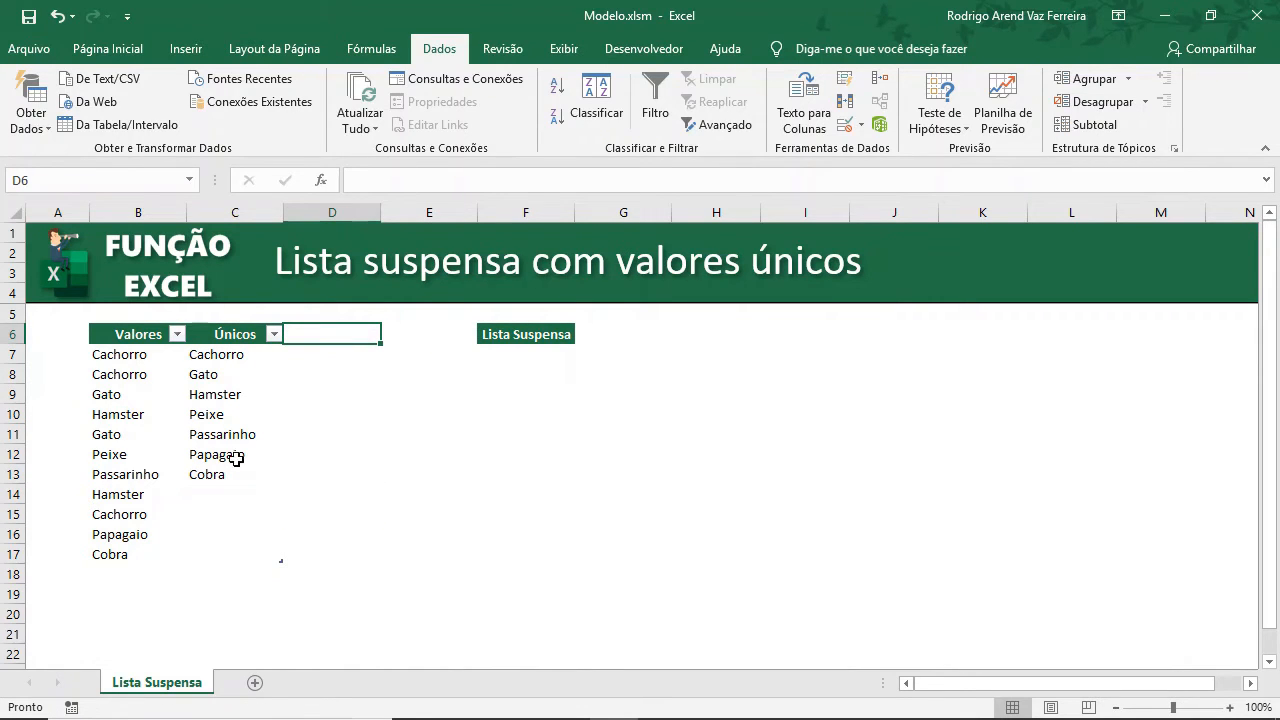
Add Arara as a new entry in B18 of the Valores table.
left_click(212, 553)
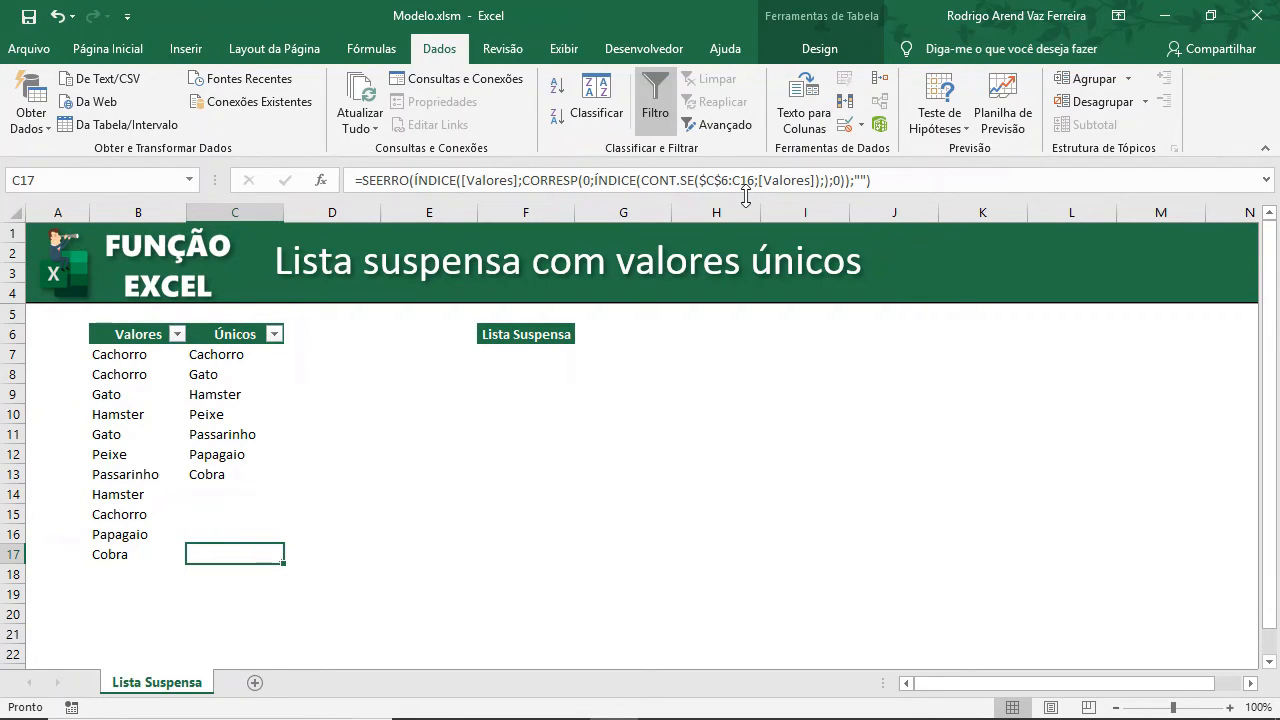
left_click(126, 578)
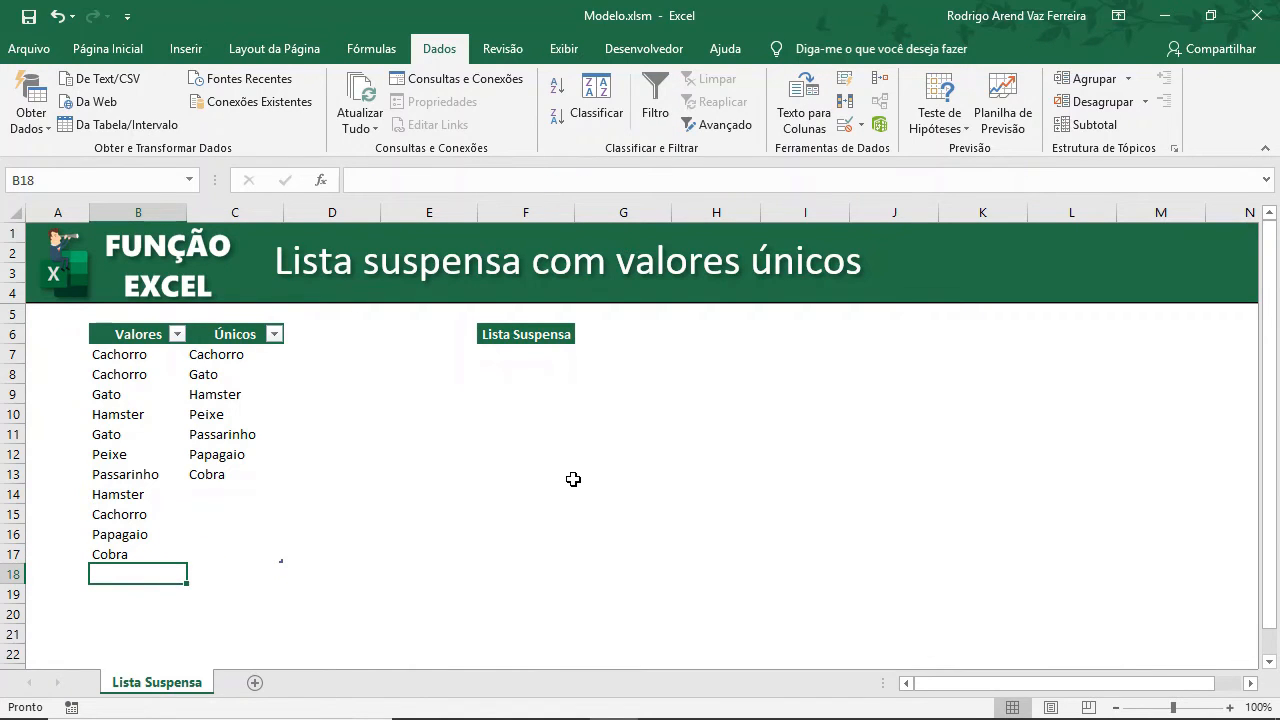
type("Arar")
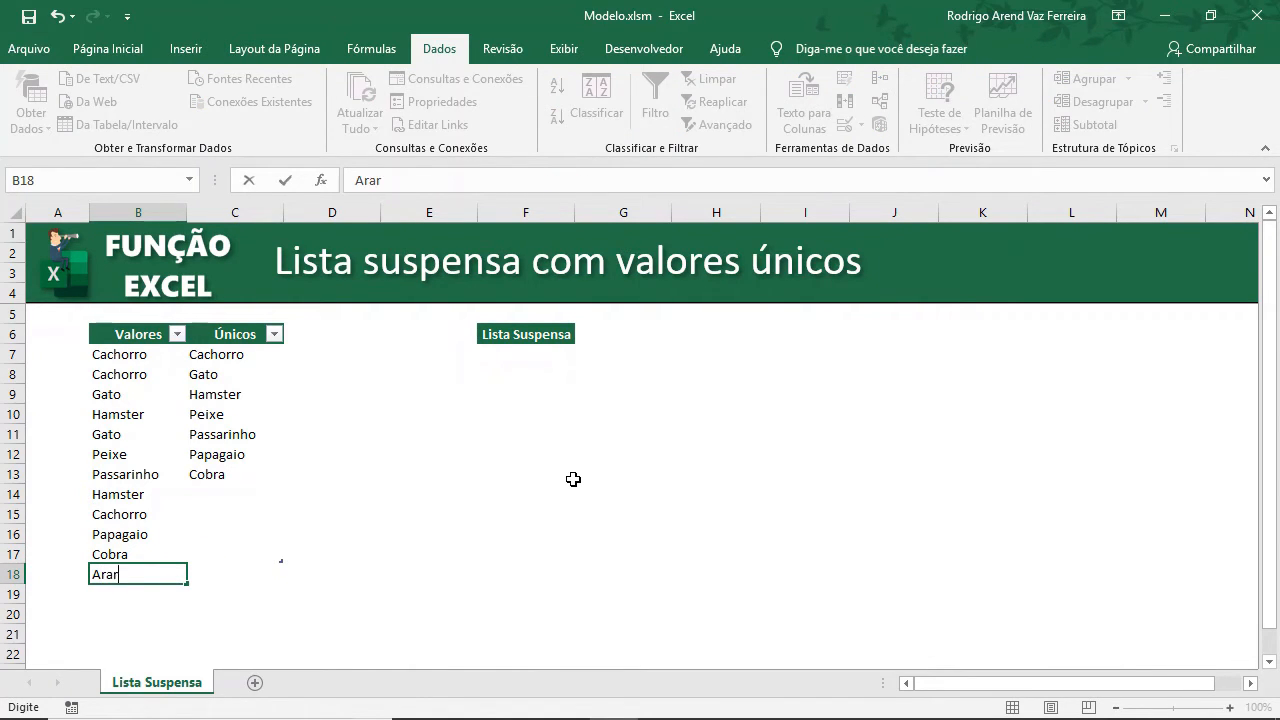
type("a")
key("Tab")
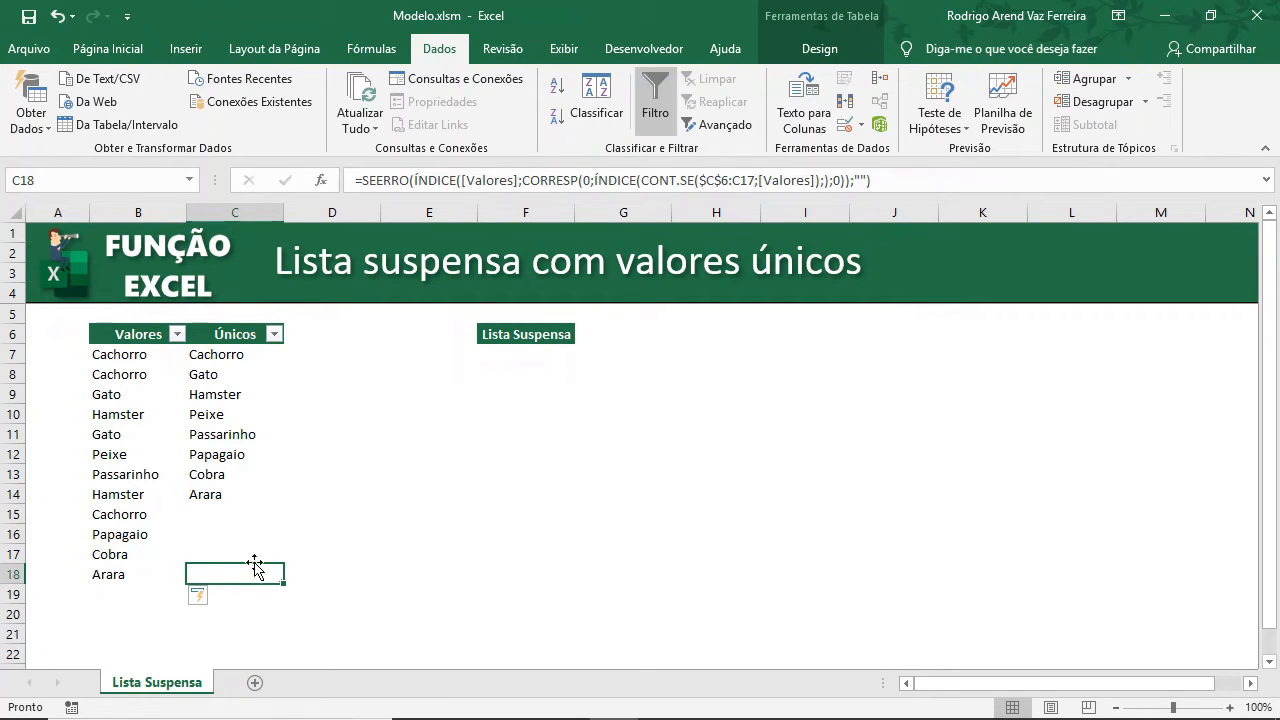
Inspect the extended Únicos and Valores columns and select the F7 dropdown cell.
left_click(228, 497)
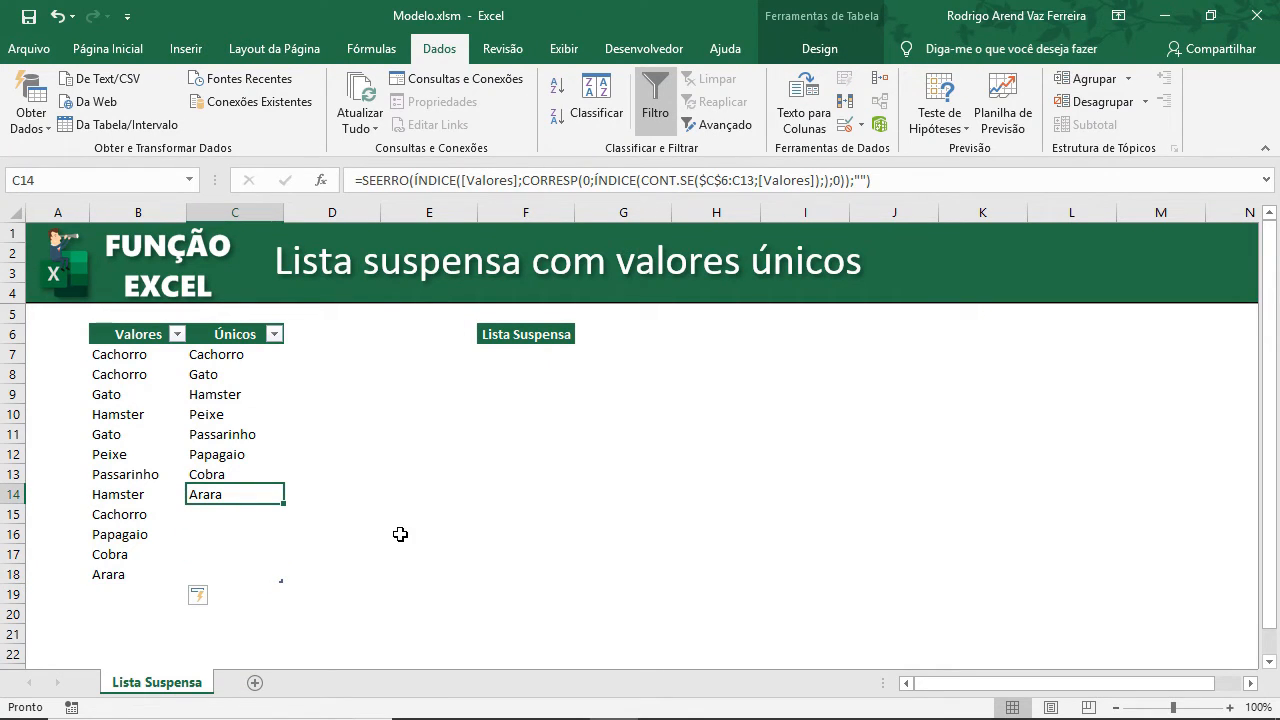
left_click_drag(222, 578, 234, 350)
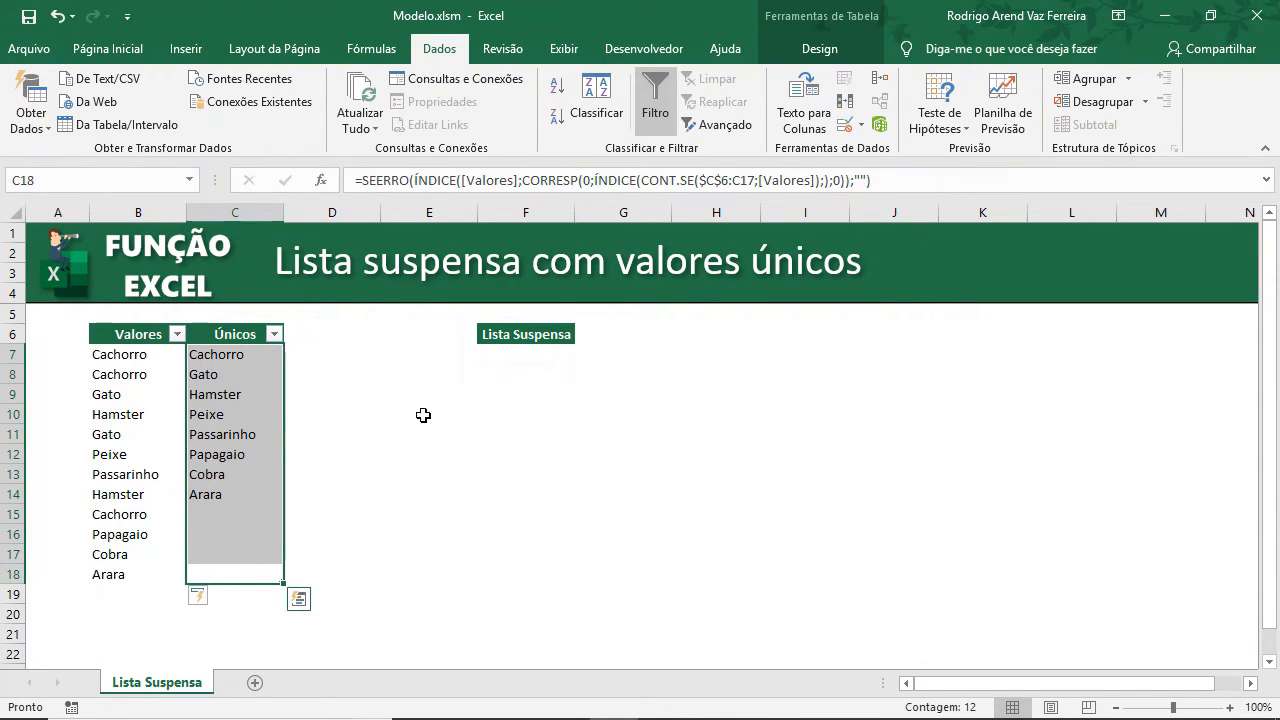
left_click_drag(150, 352, 148, 569)
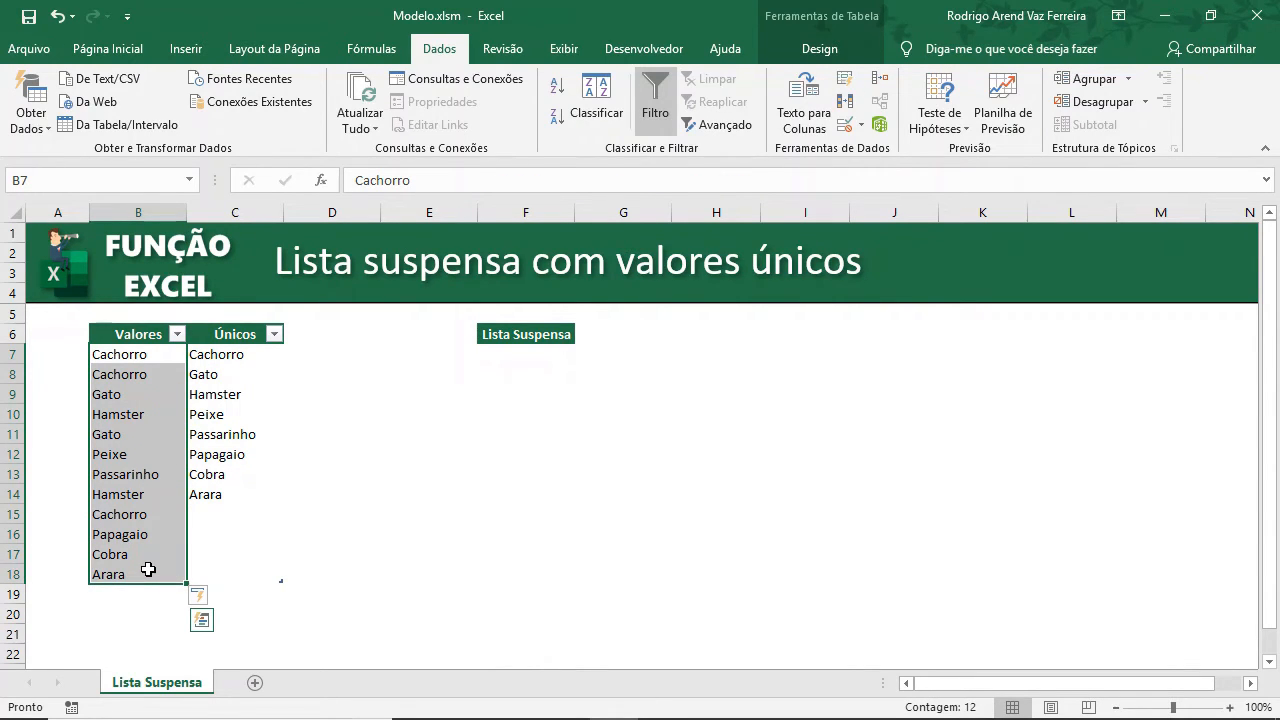
left_click(538, 354)
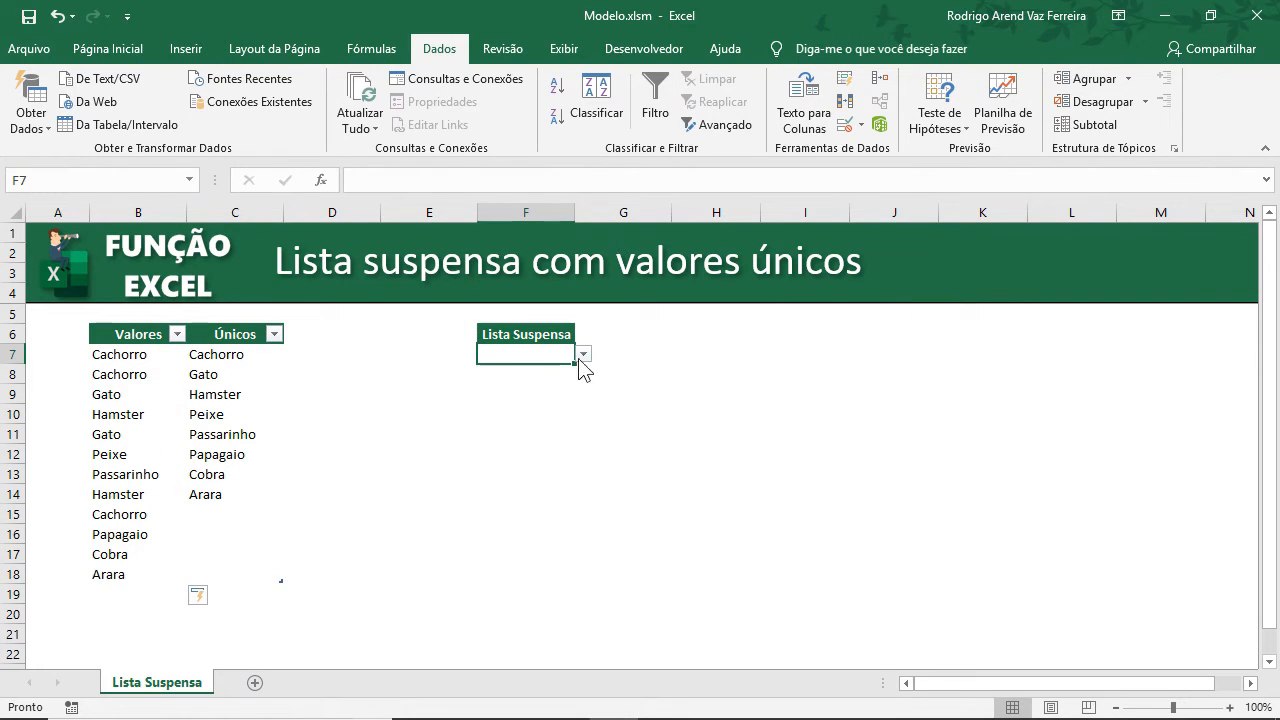
Enter the formula =DESLOC(C7;;;CONT.SE(Tabela1[Únicos];"?*")) in F10.
left_click(495, 408)
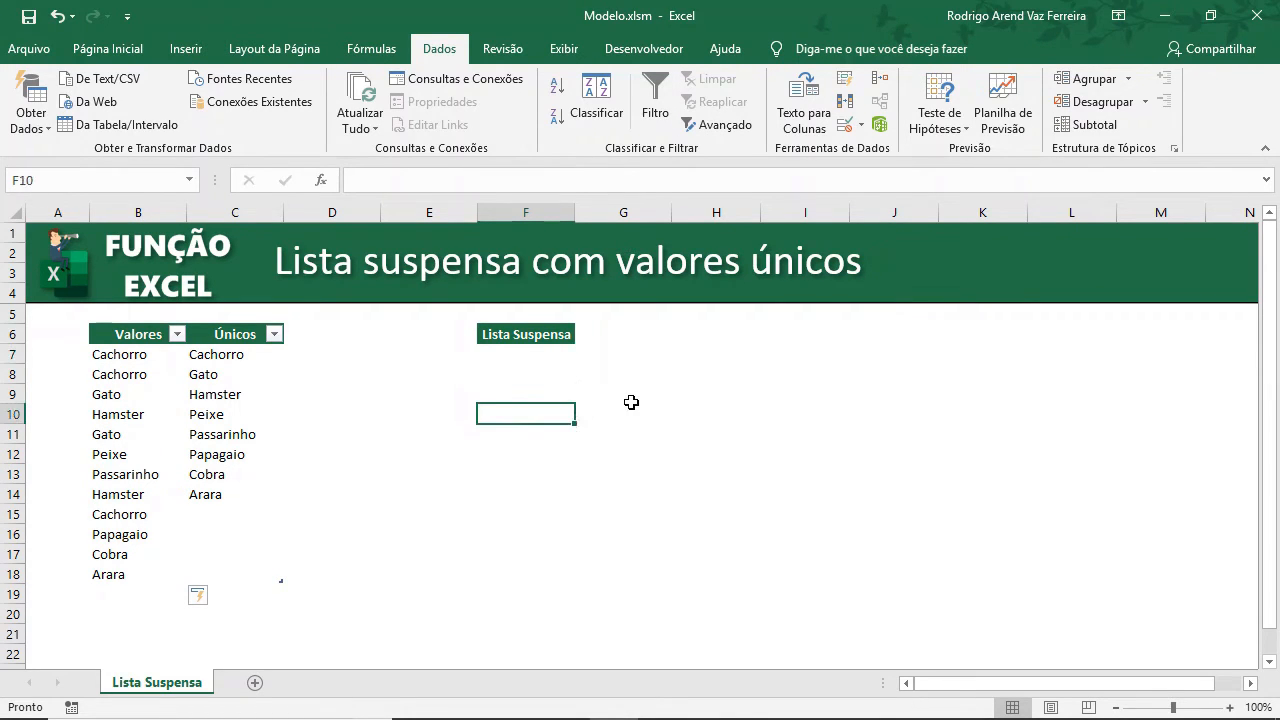
type("=de")
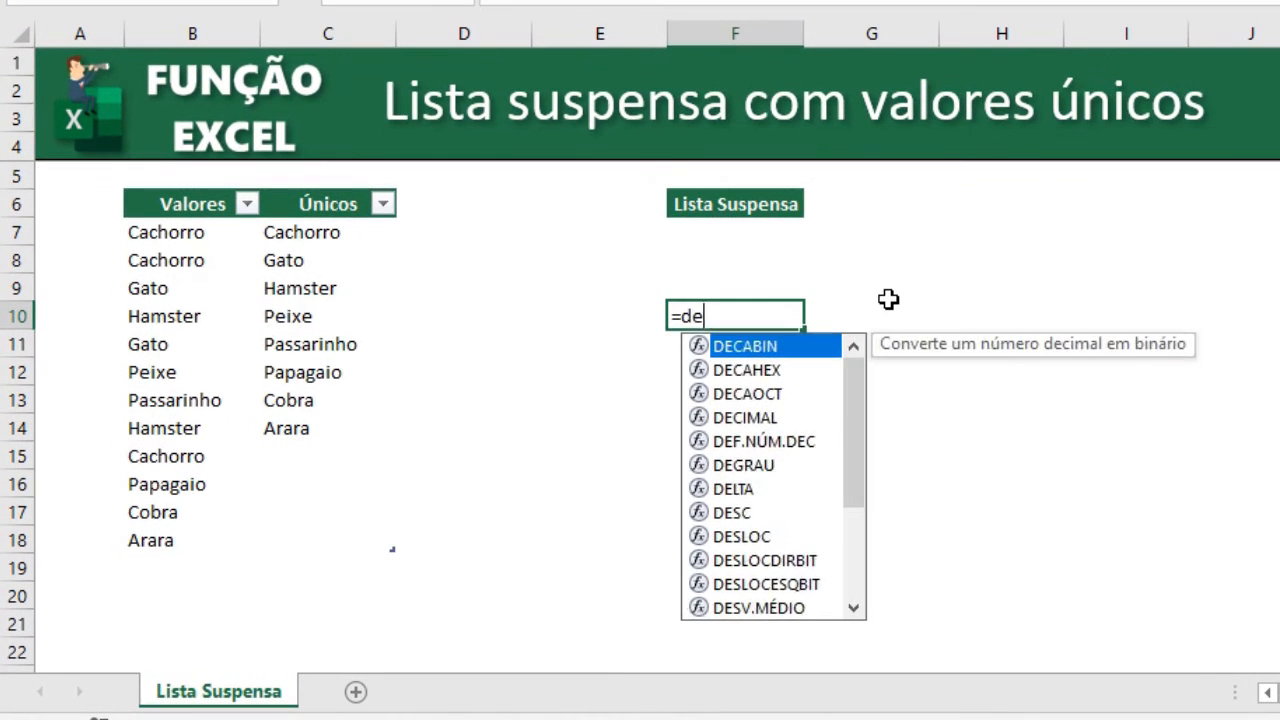
type("slo")
key("Tab")
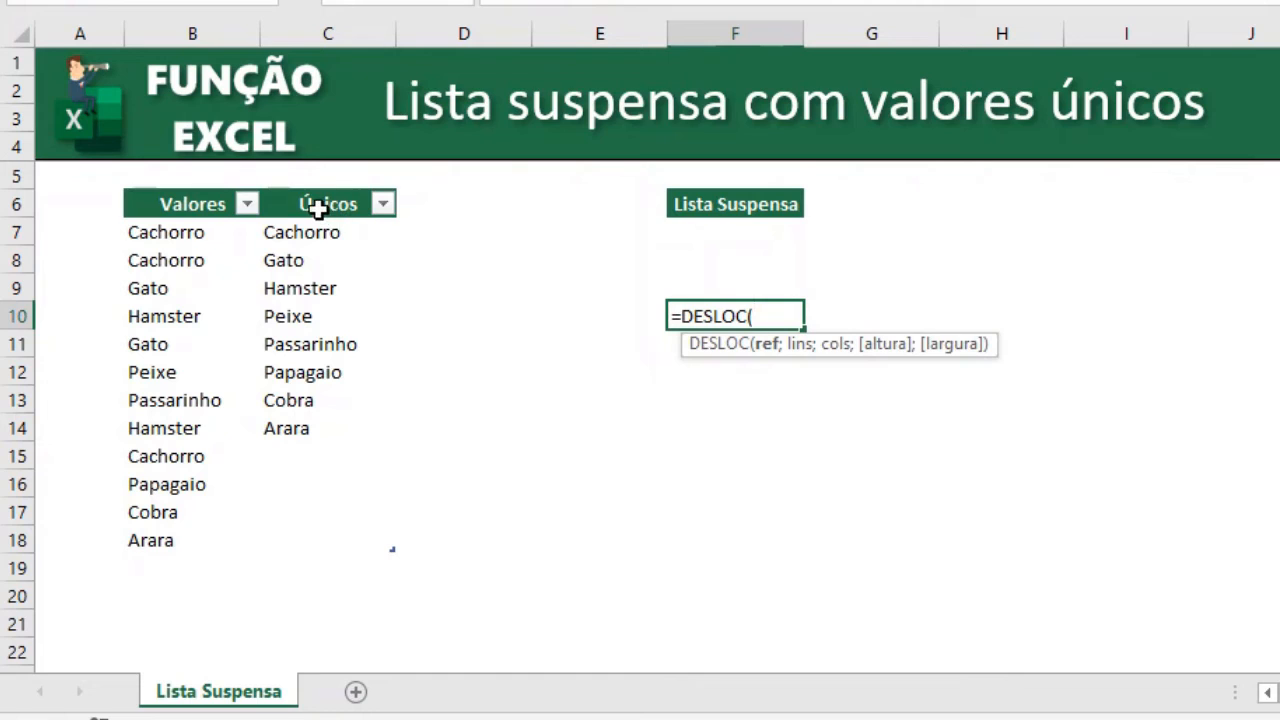
left_click(342, 230)
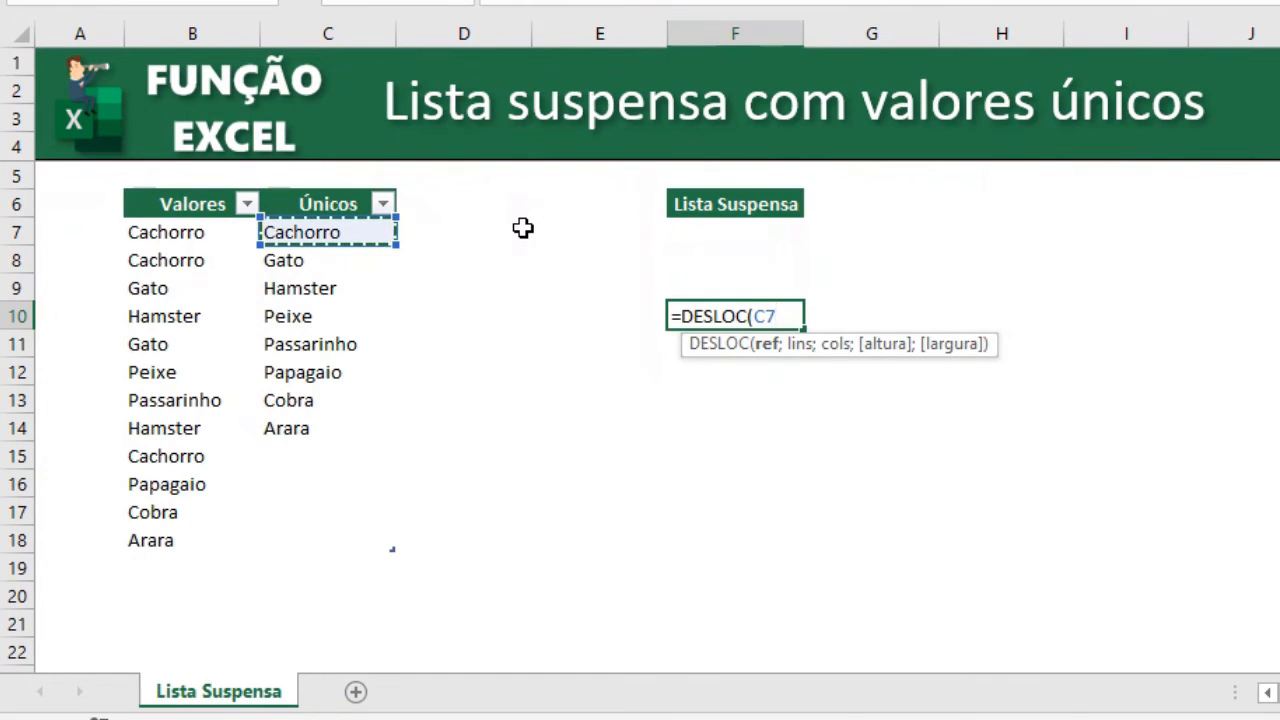
type(";")
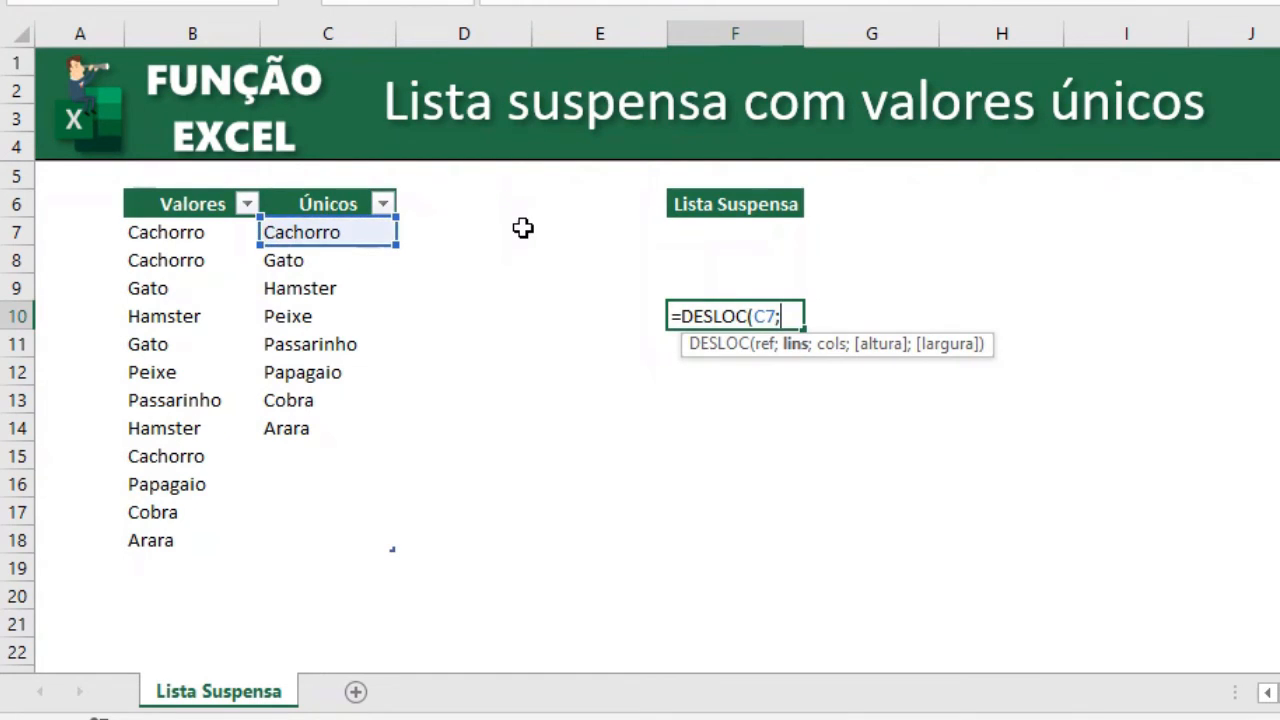
type(";;")
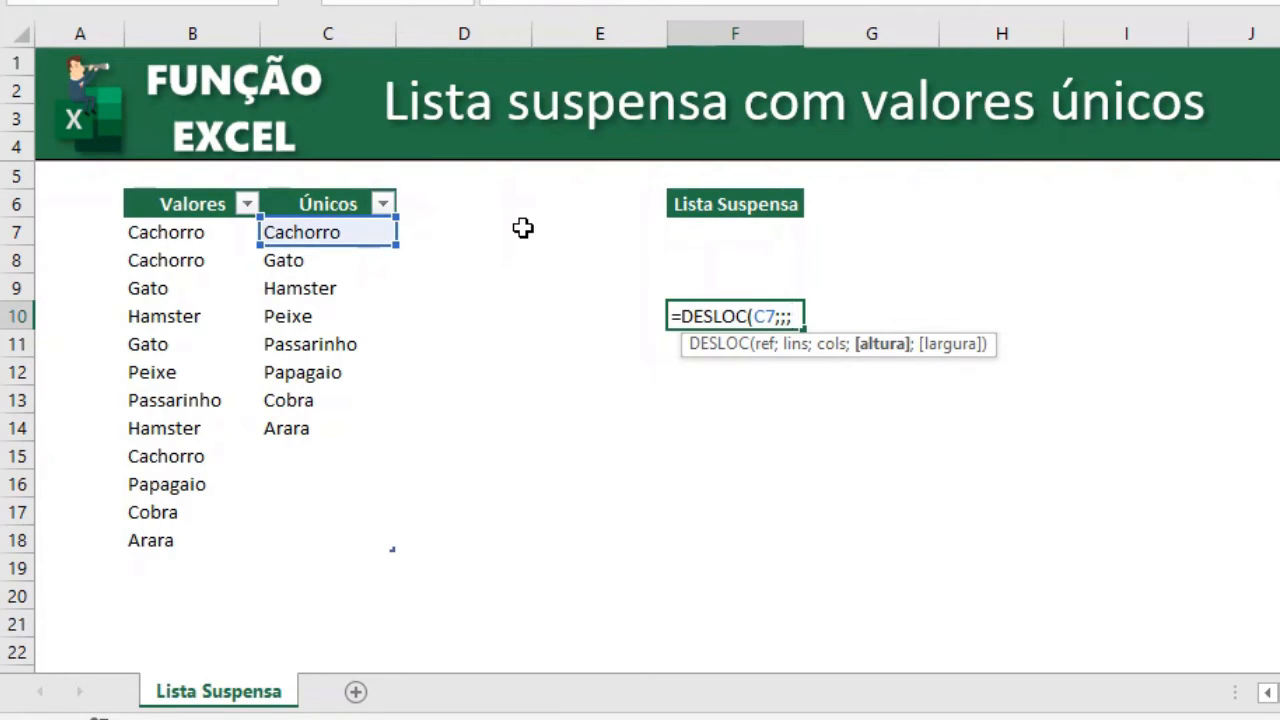
type("cont")
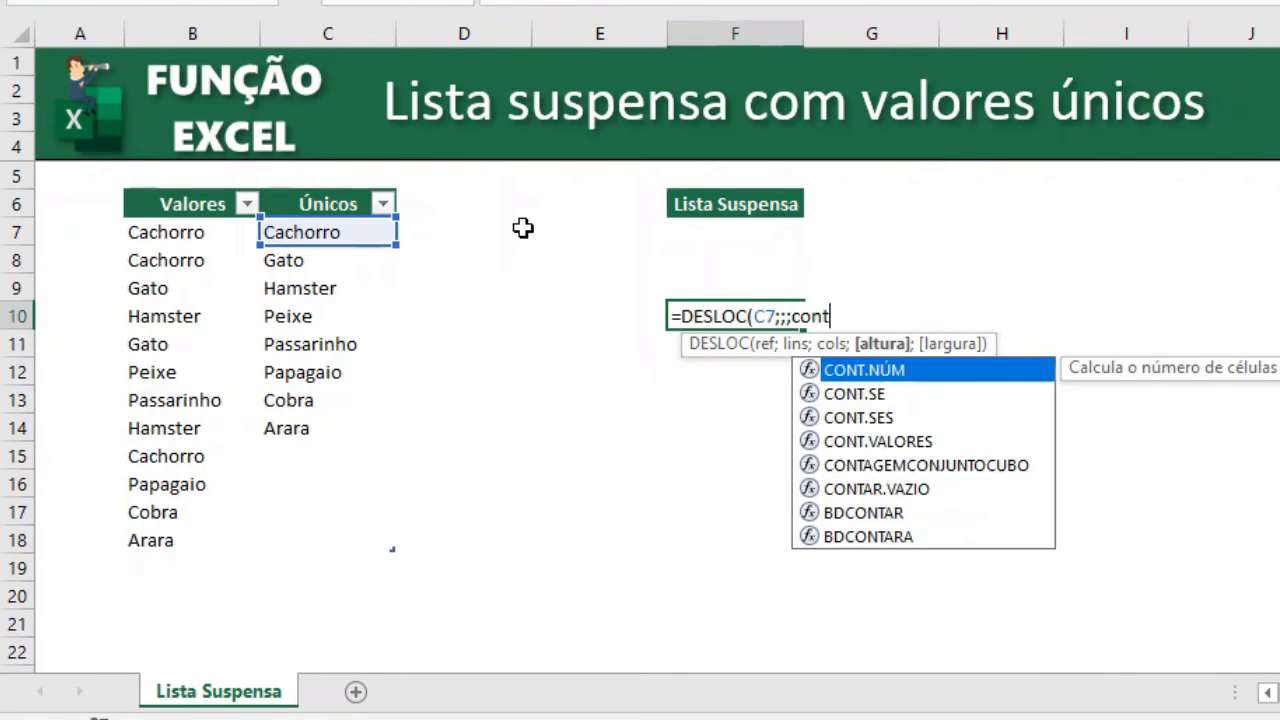
key("Down")
key("Tab")
key("Left")
key("Left")
key("Left")
key("Up")
key("Up")
key("Up")
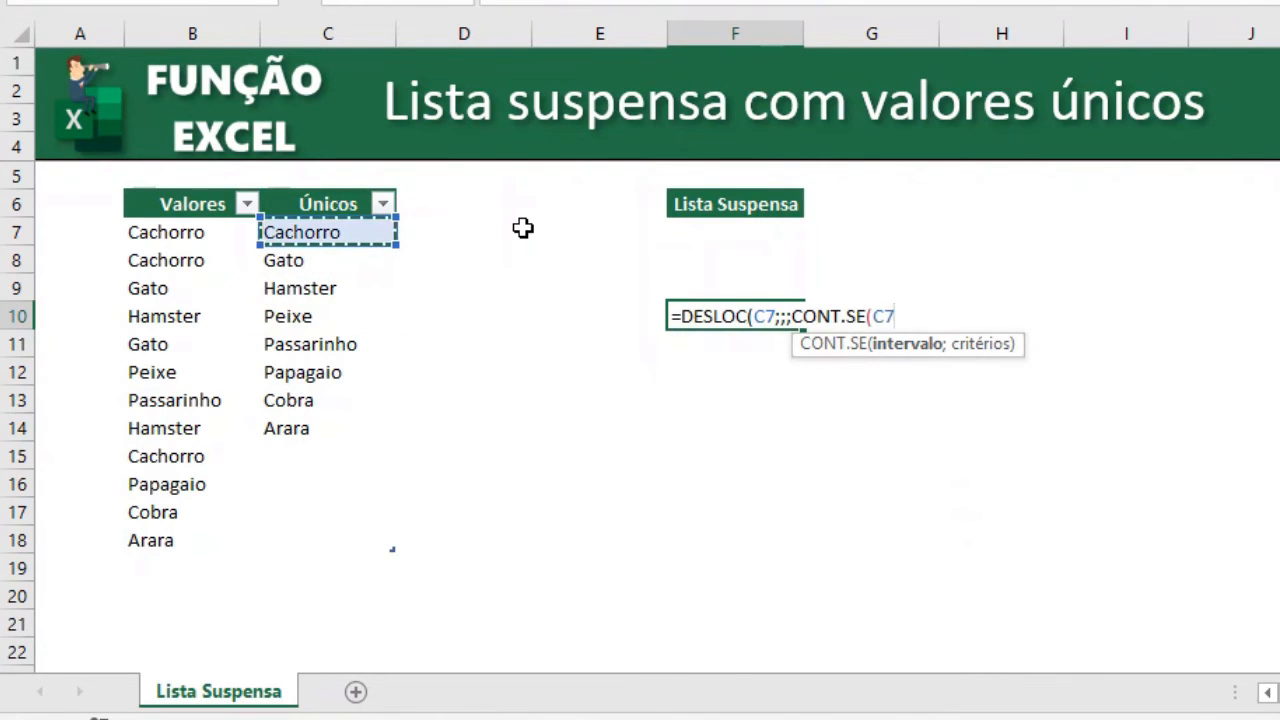
key("ctrl+shift+Down")
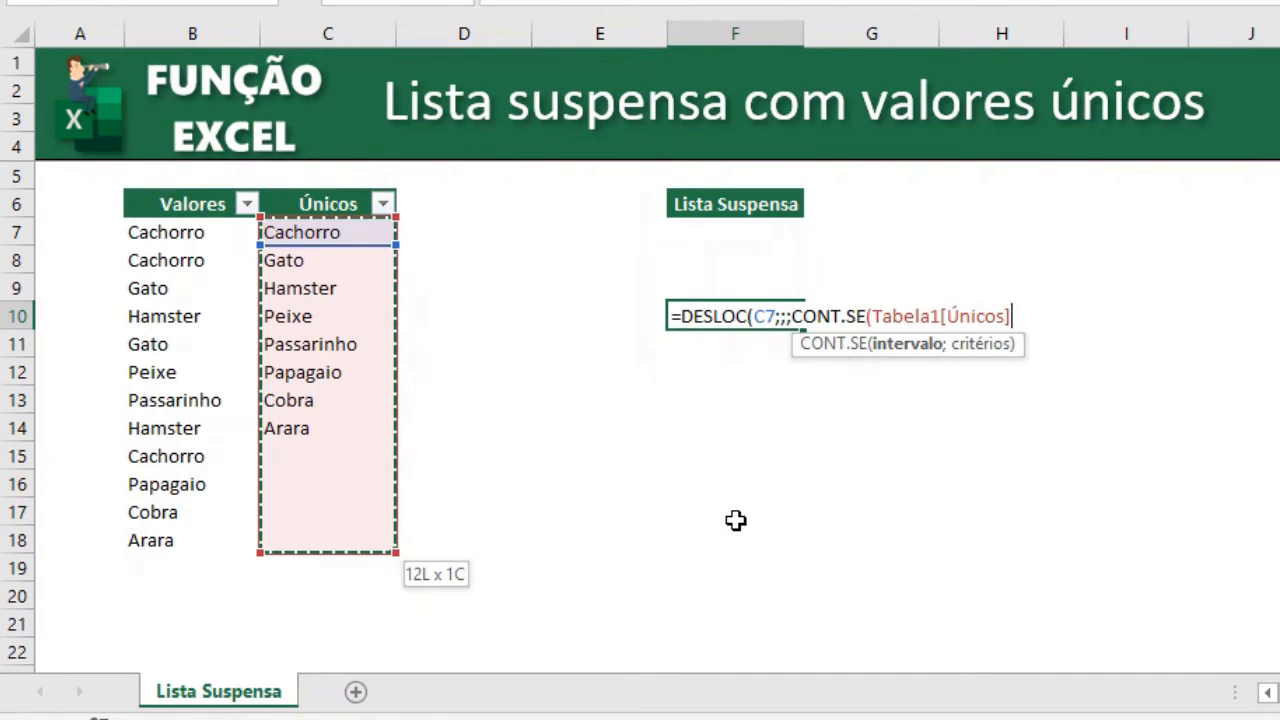
type(";\"?")
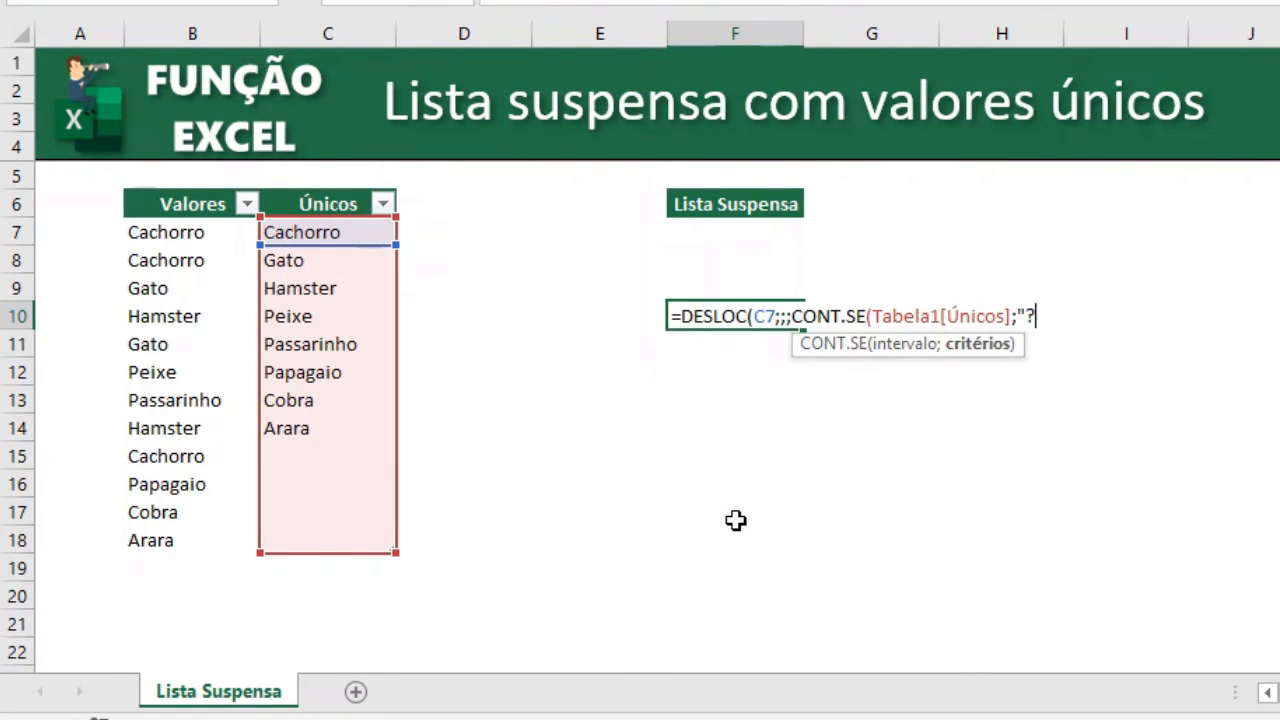
type("*\"")
type("))")
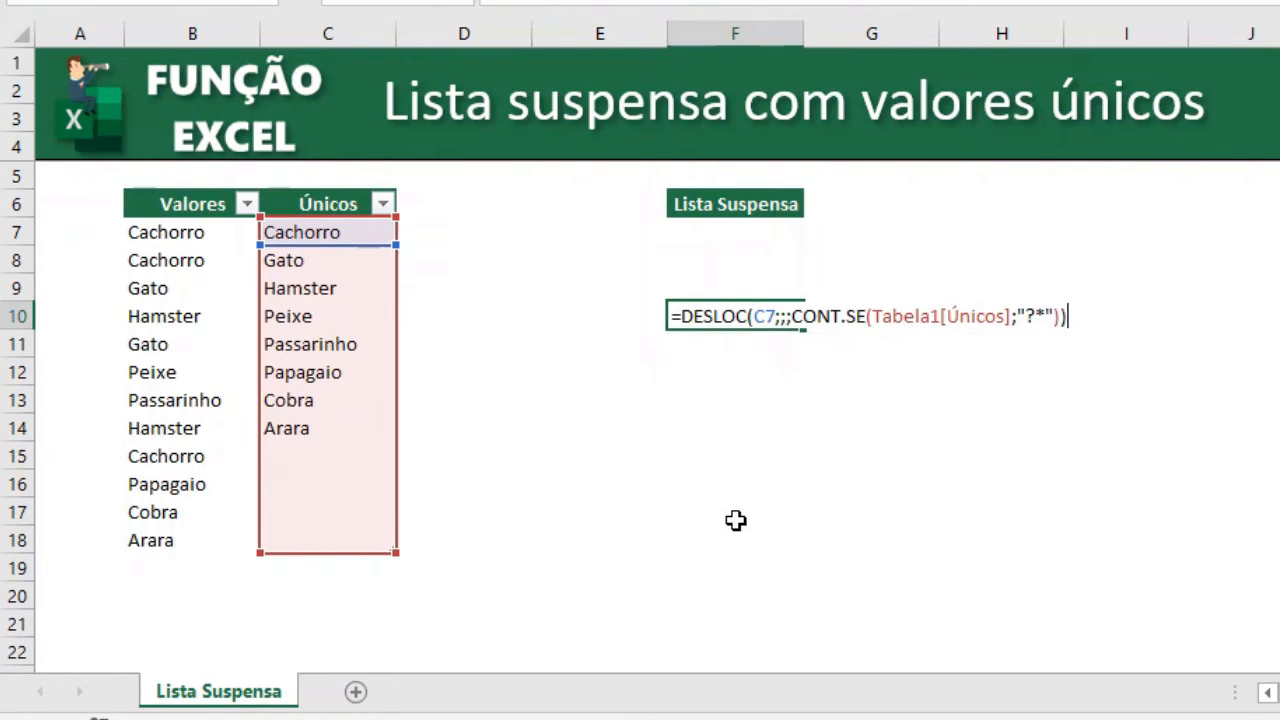
key("Return")
Evaluate the F10 formula to preview its resulting list, then copy the formula text.
key("Up")
key("F2")
key("F9")
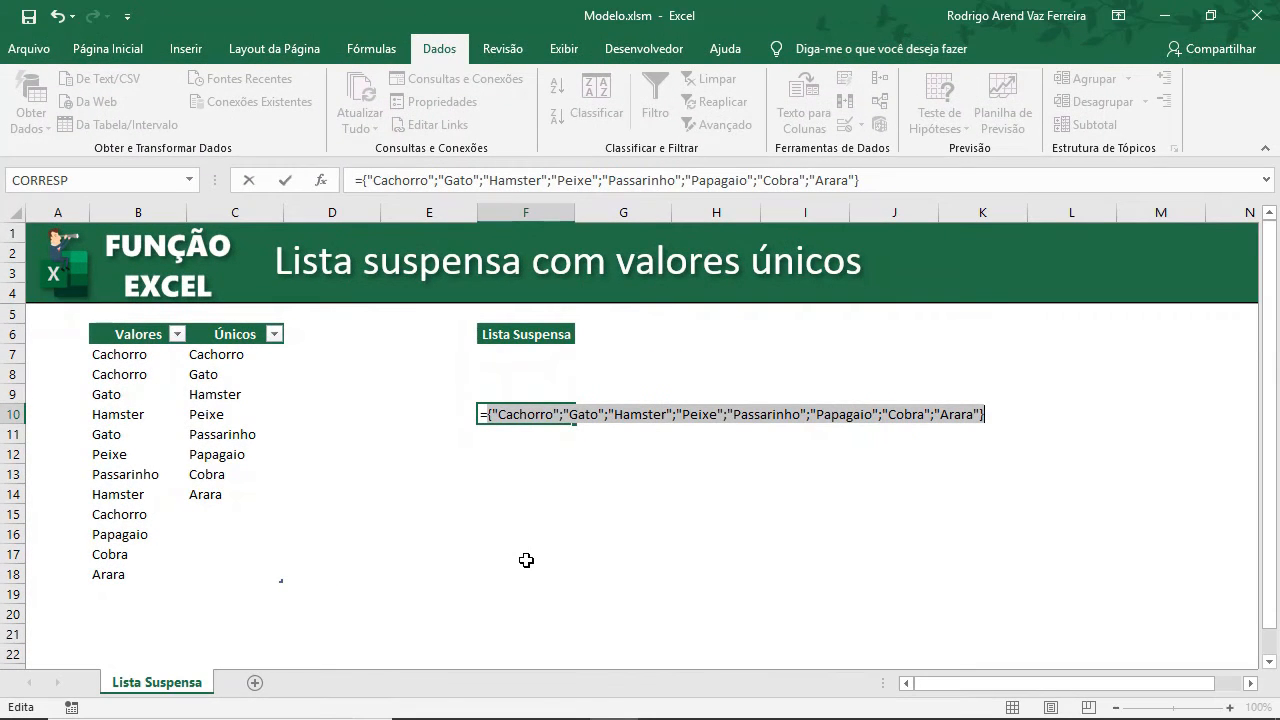
key("Escape")
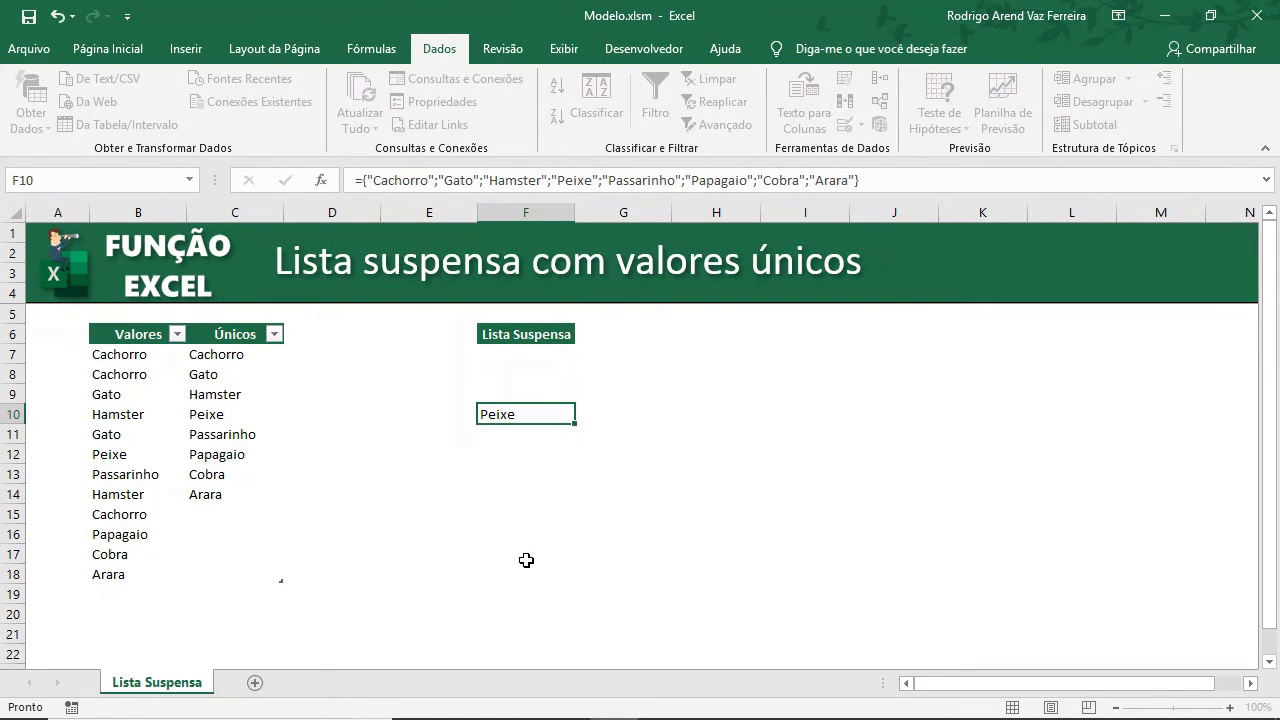
key("F2")
key("shift+Home")
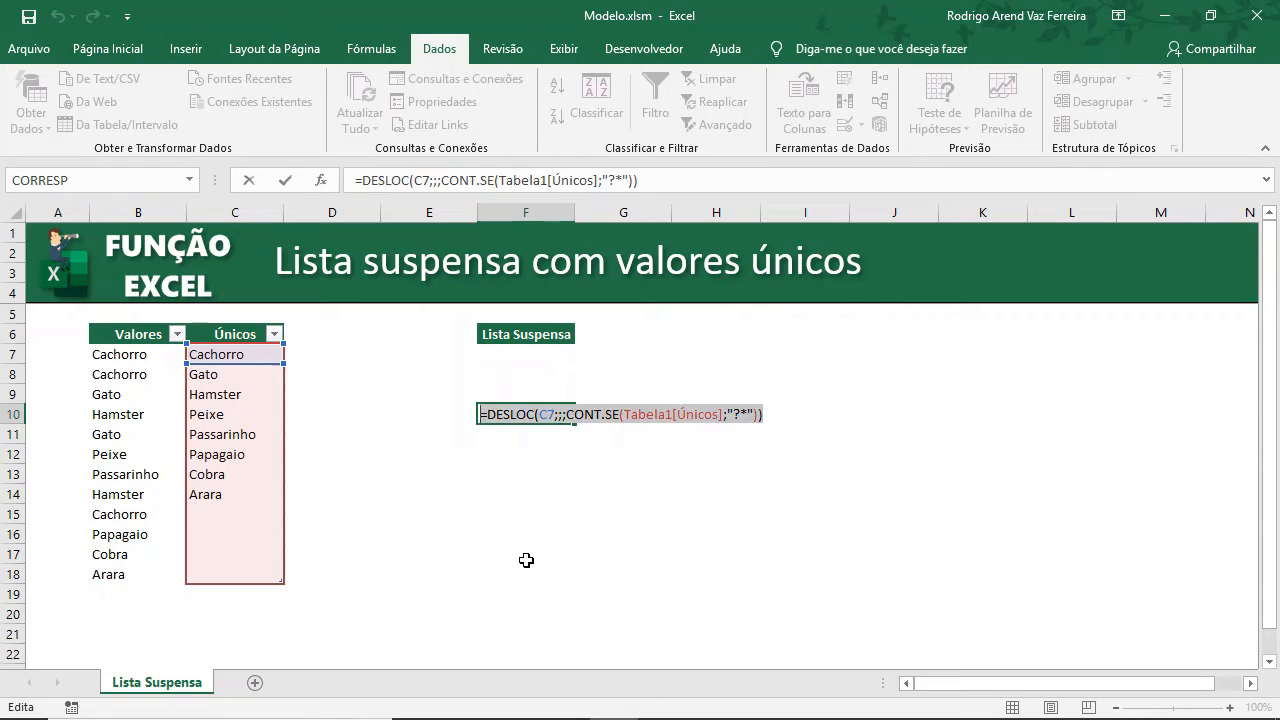
key("shift+Right")
key("ctrl+c")
key("Escape")
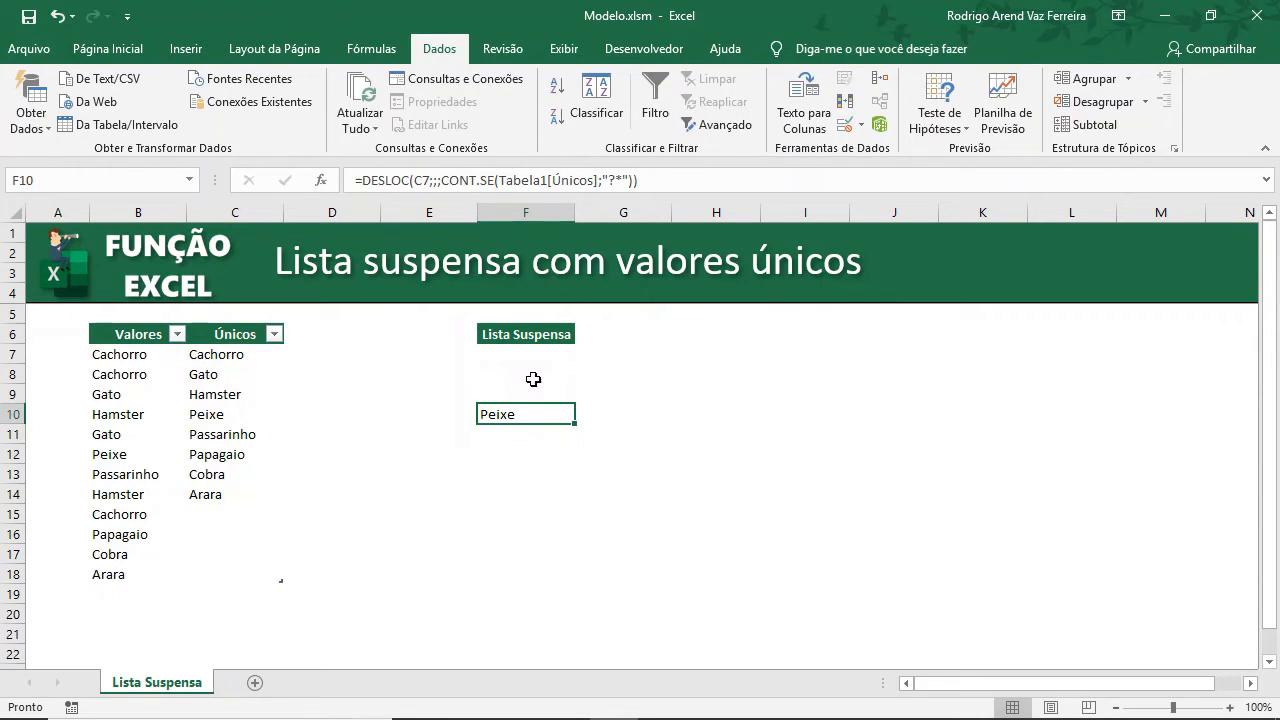
Try to replace the F7 validation list source with the copied DESLOC formula.
left_click(535, 352)
left_click(848, 128)
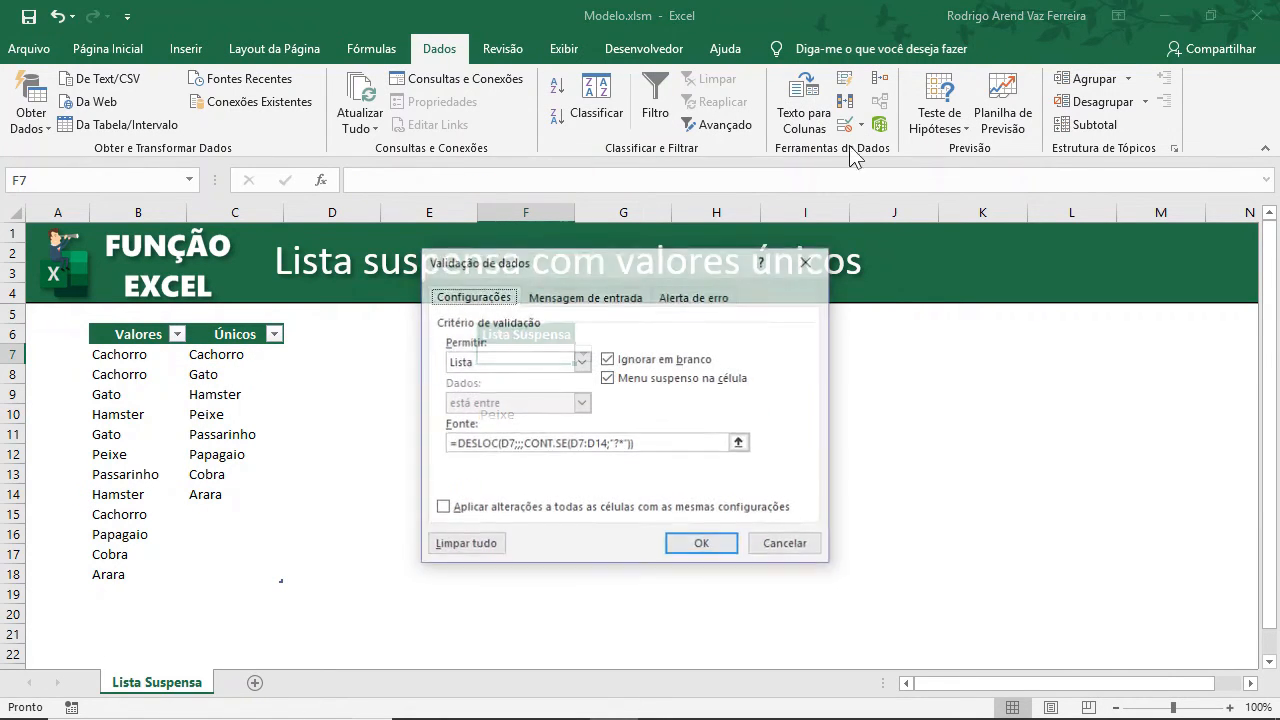
left_click(728, 443)
key("shift+Home")
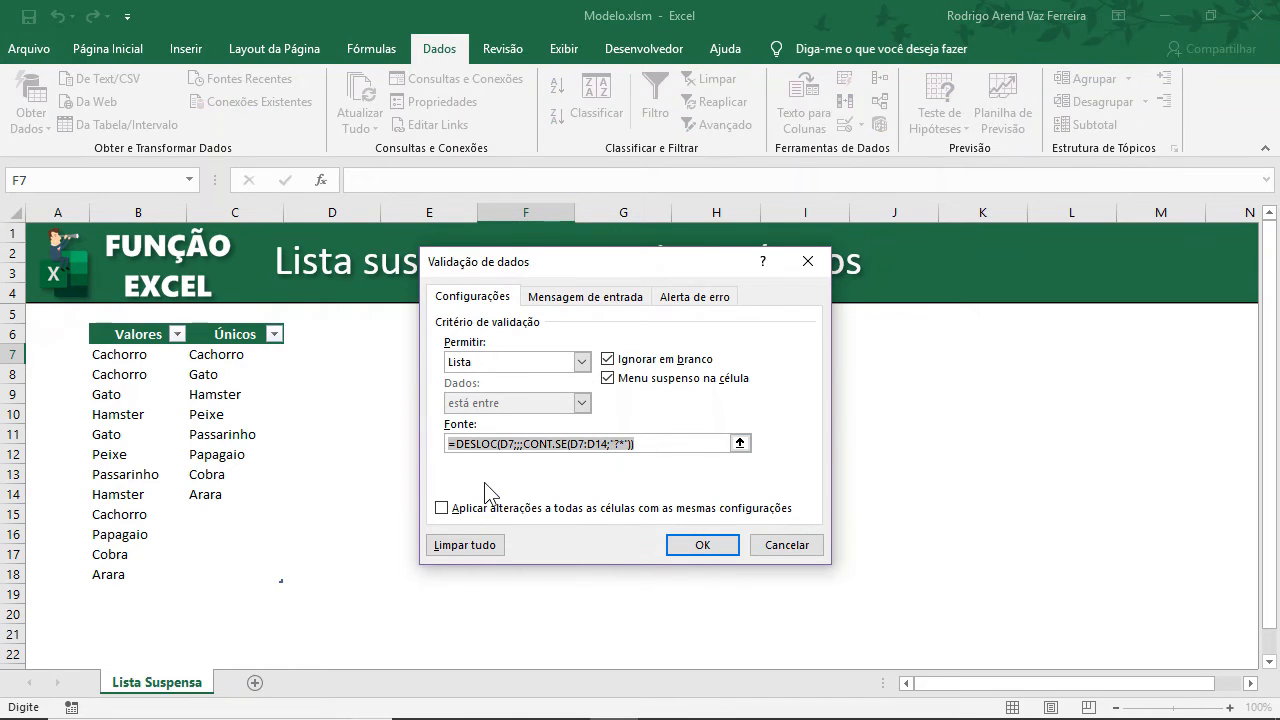
key("Delete")
key("ctrl+v")
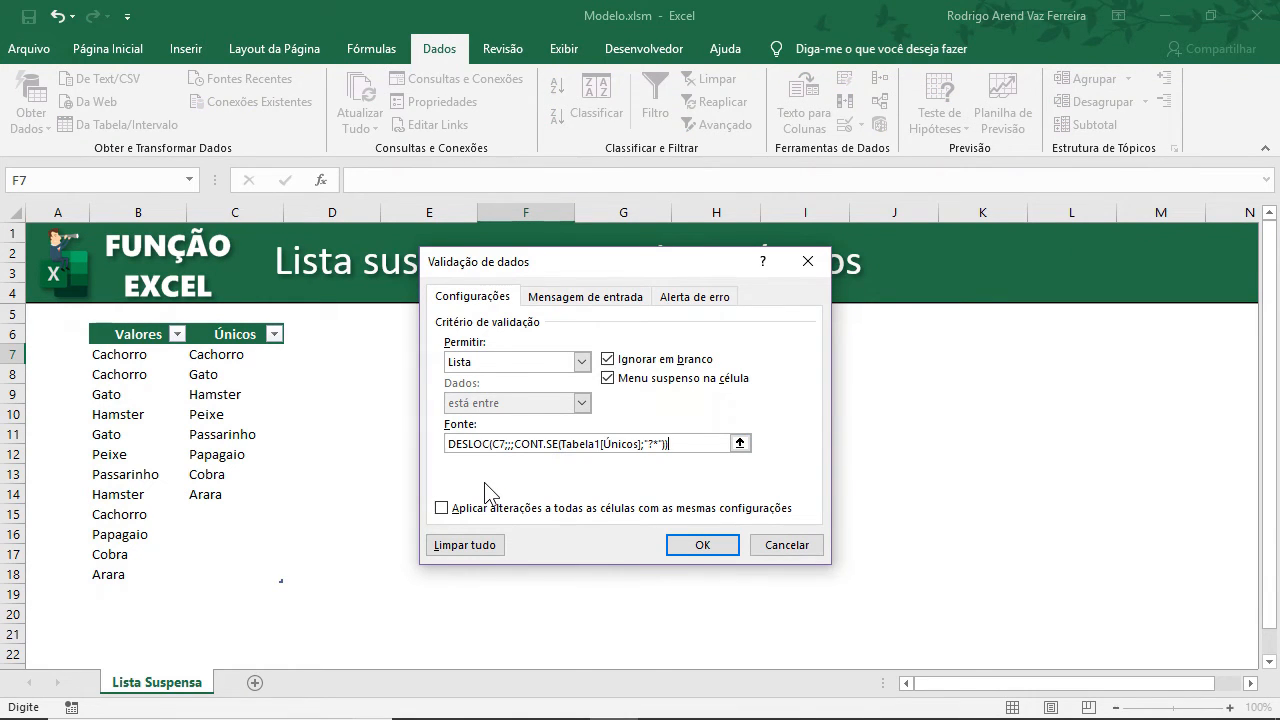
left_click(451, 443)
type("=")
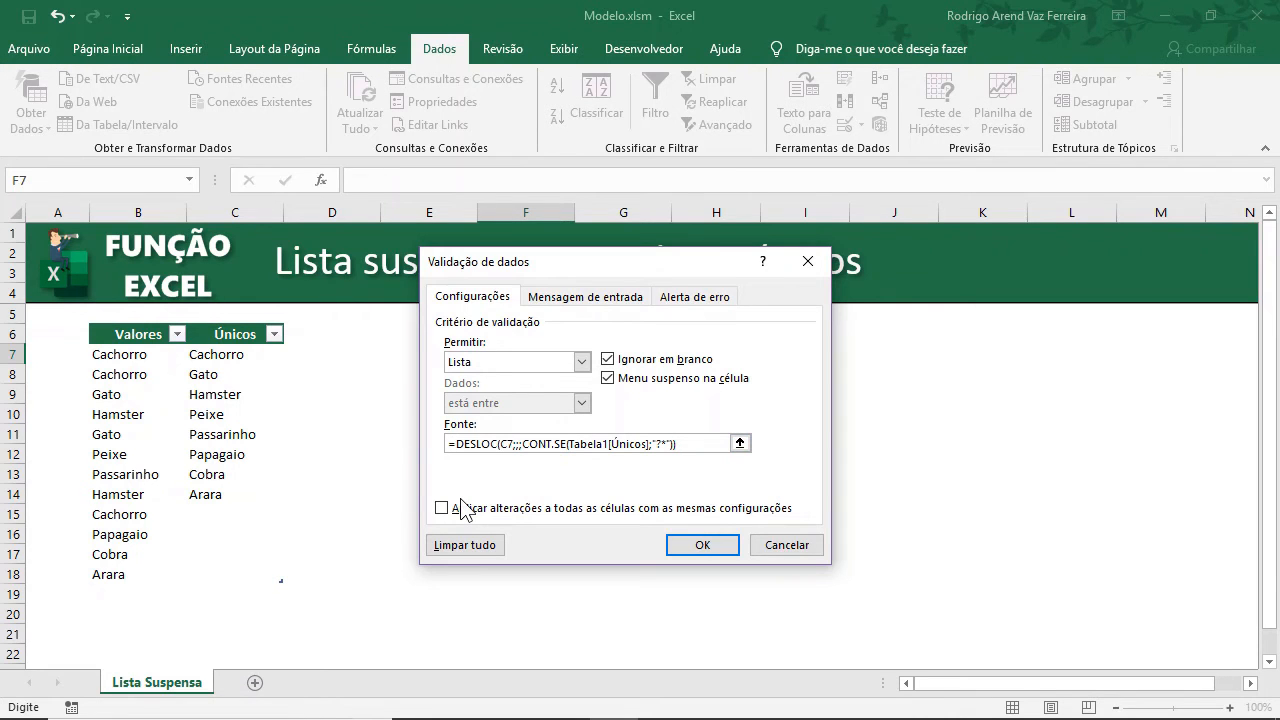
key("Return")
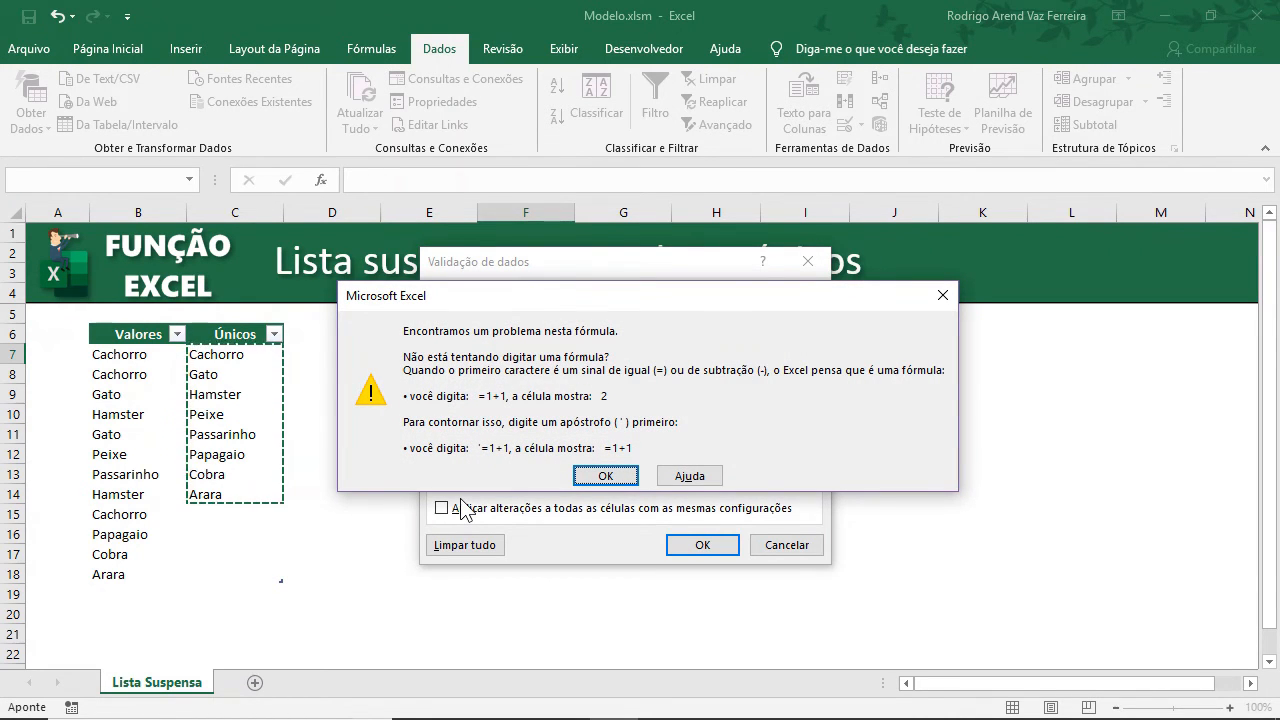
left_click(605, 476)
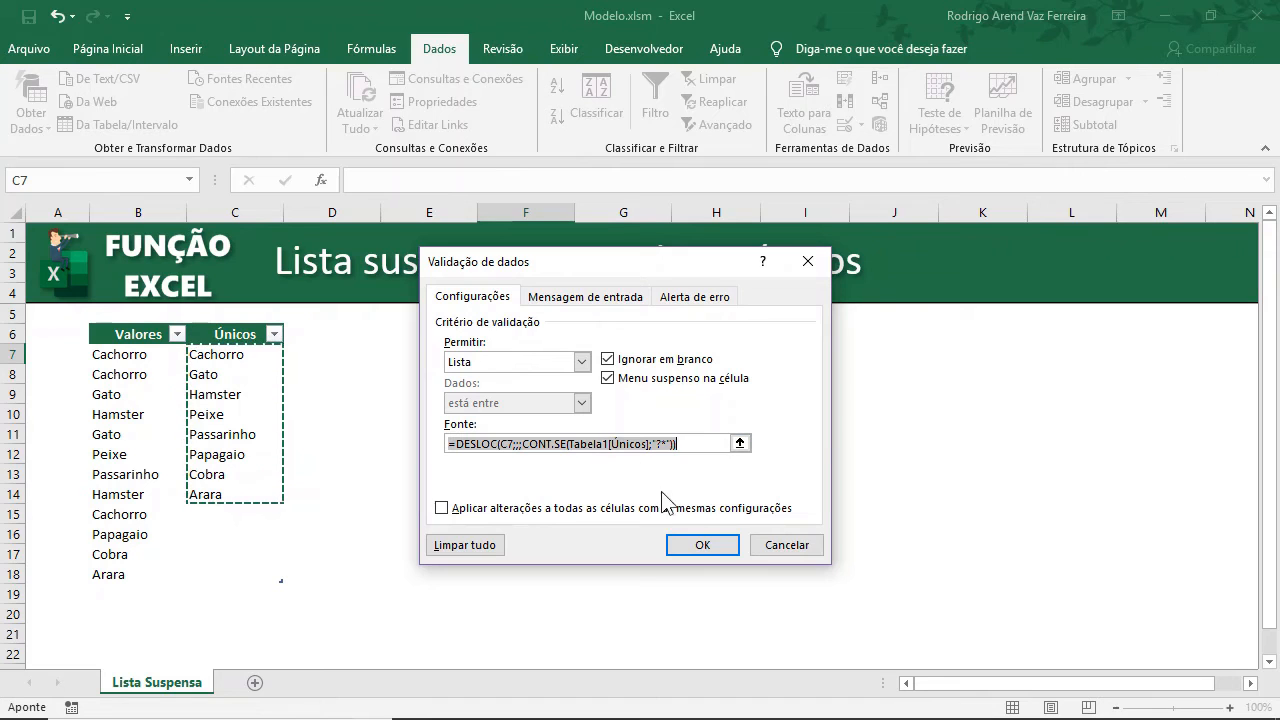
left_click(768, 543)
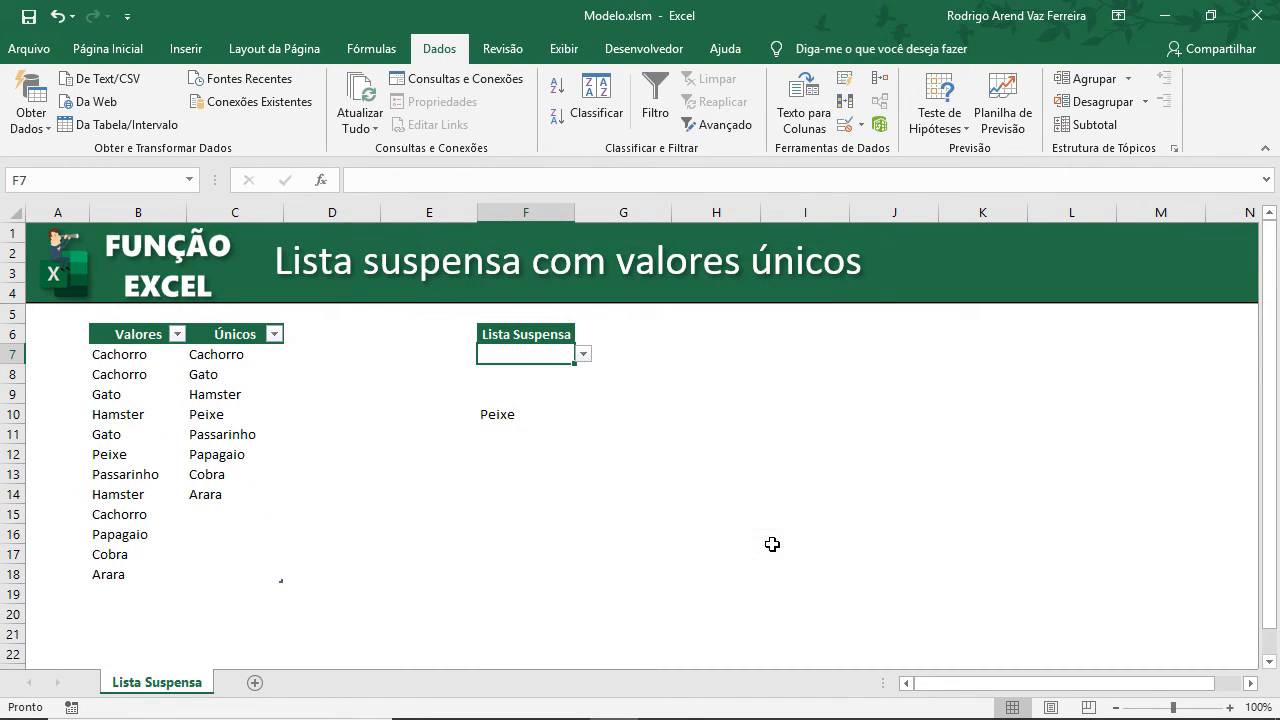
Create a new workbook-scoped name Únicos referring to the table's Únicos column, Tabela1[Únicos].
left_click(520, 478)
left_click(515, 415)
left_click(394, 430)
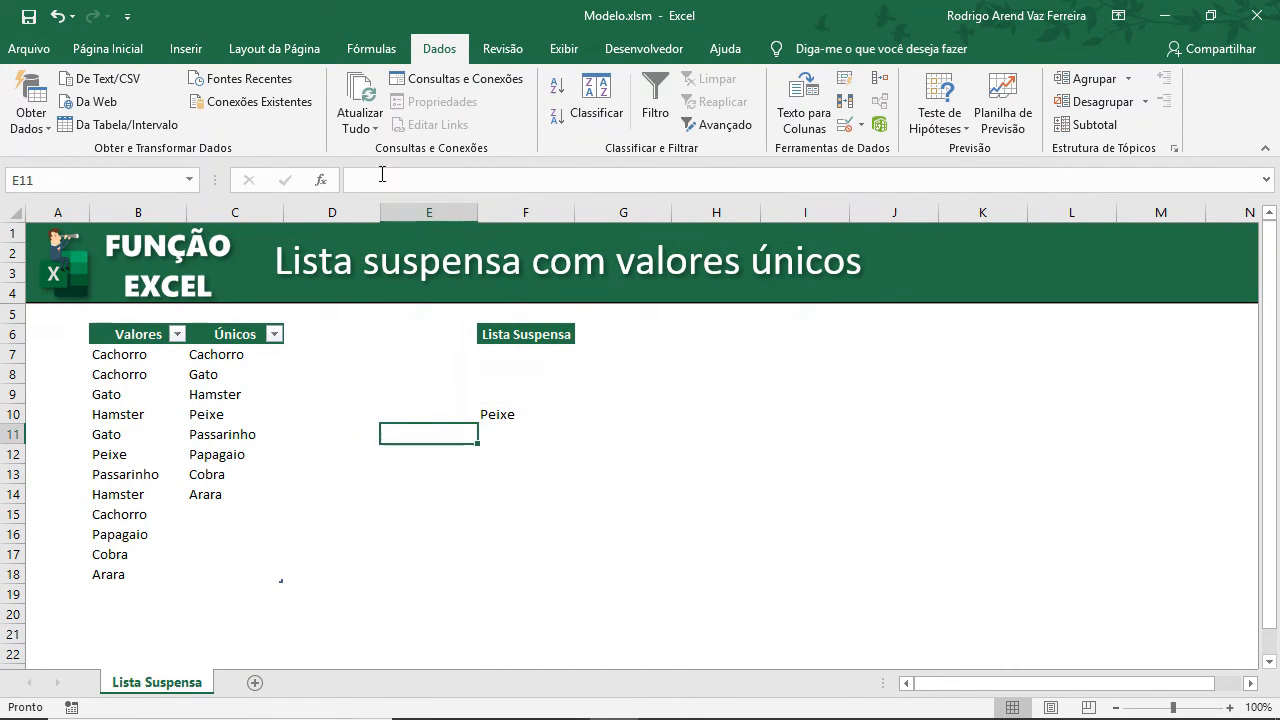
left_click(371, 50)
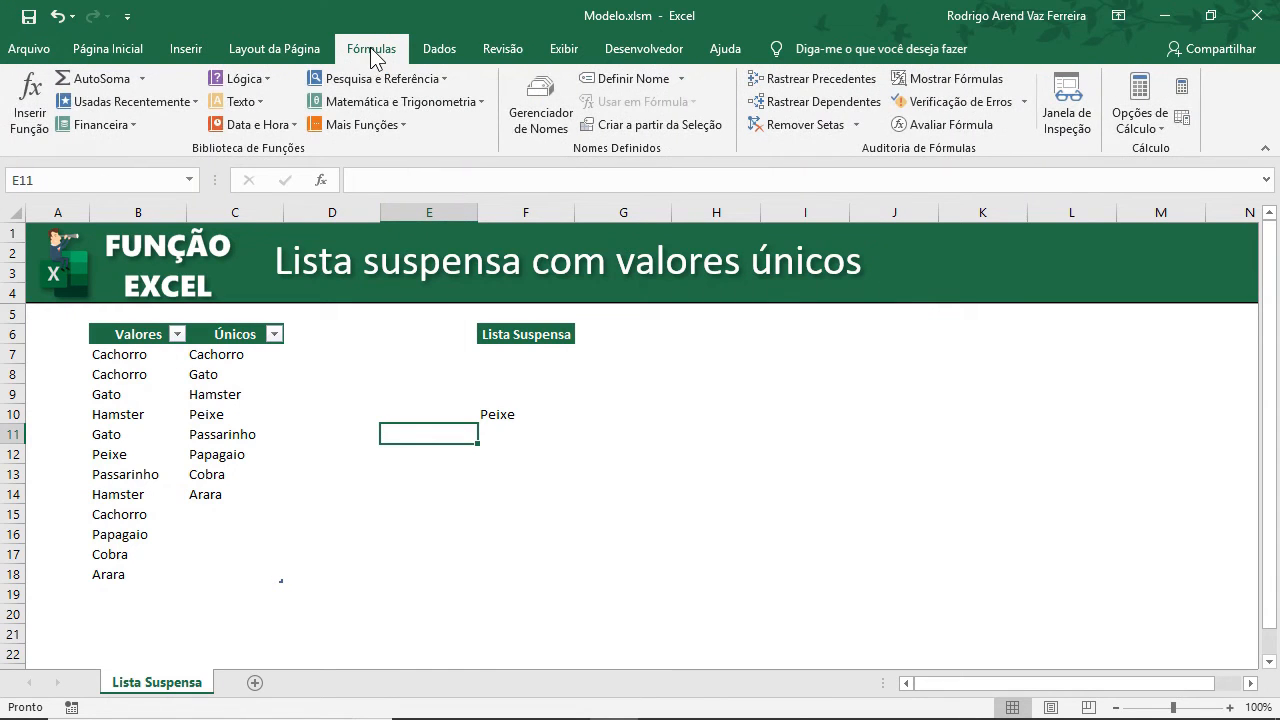
left_click(549, 98)
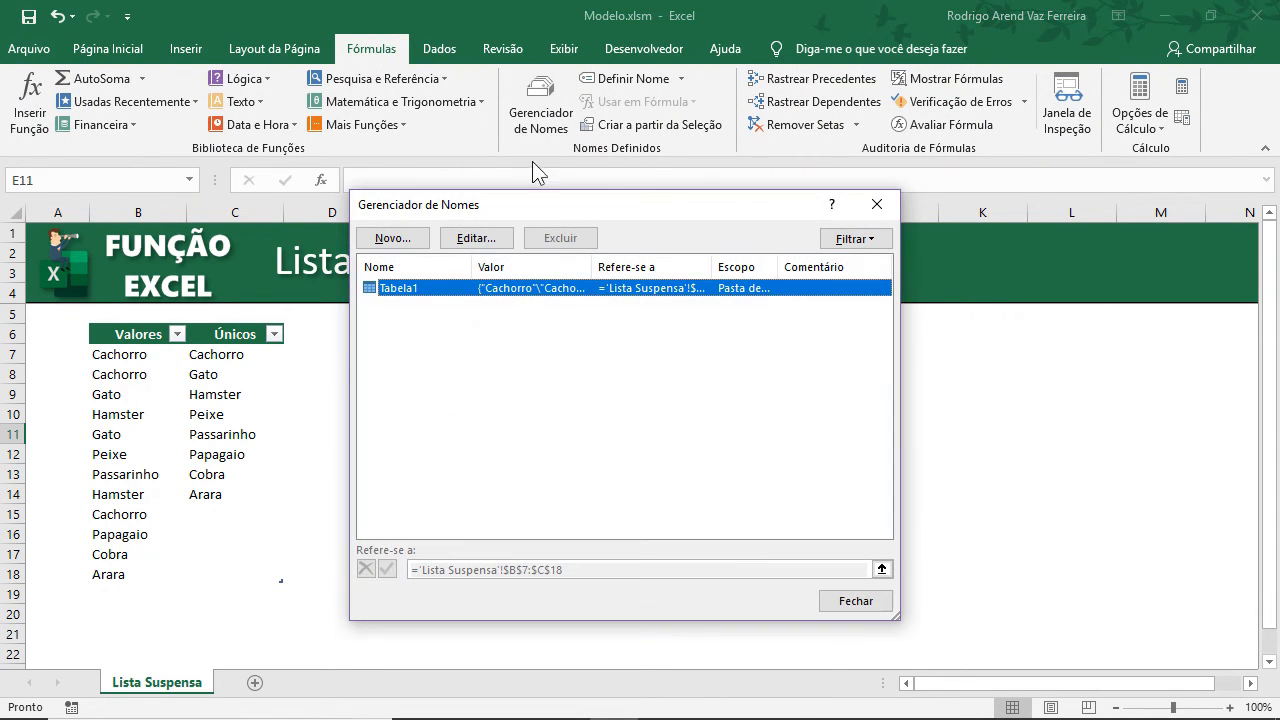
left_click(394, 241)
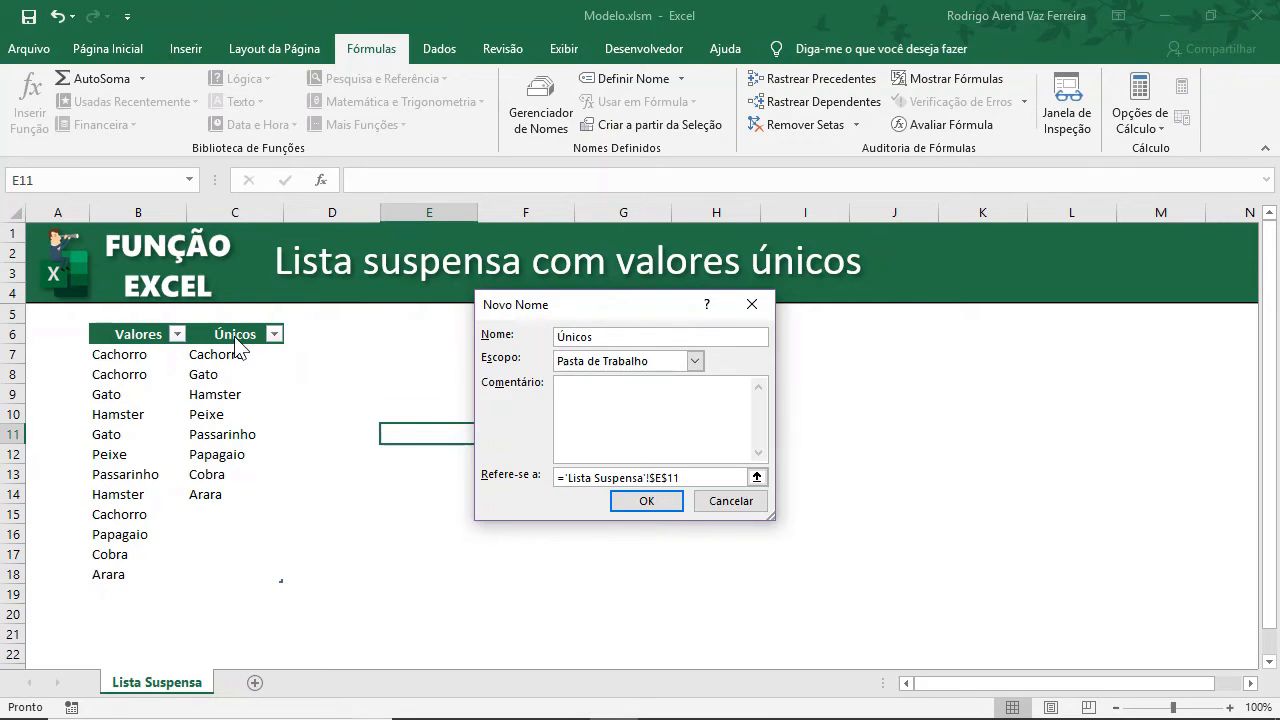
left_click(684, 477)
key("BackSpace")
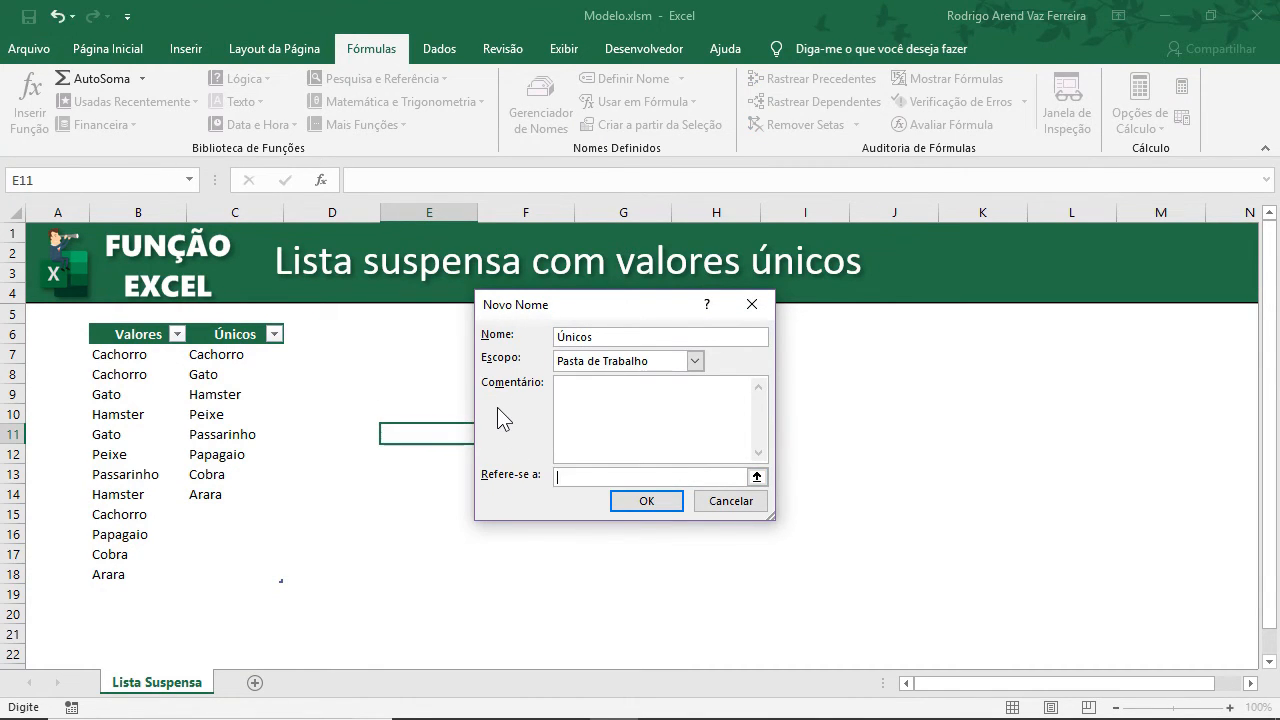
left_click_drag(264, 353, 247, 571)
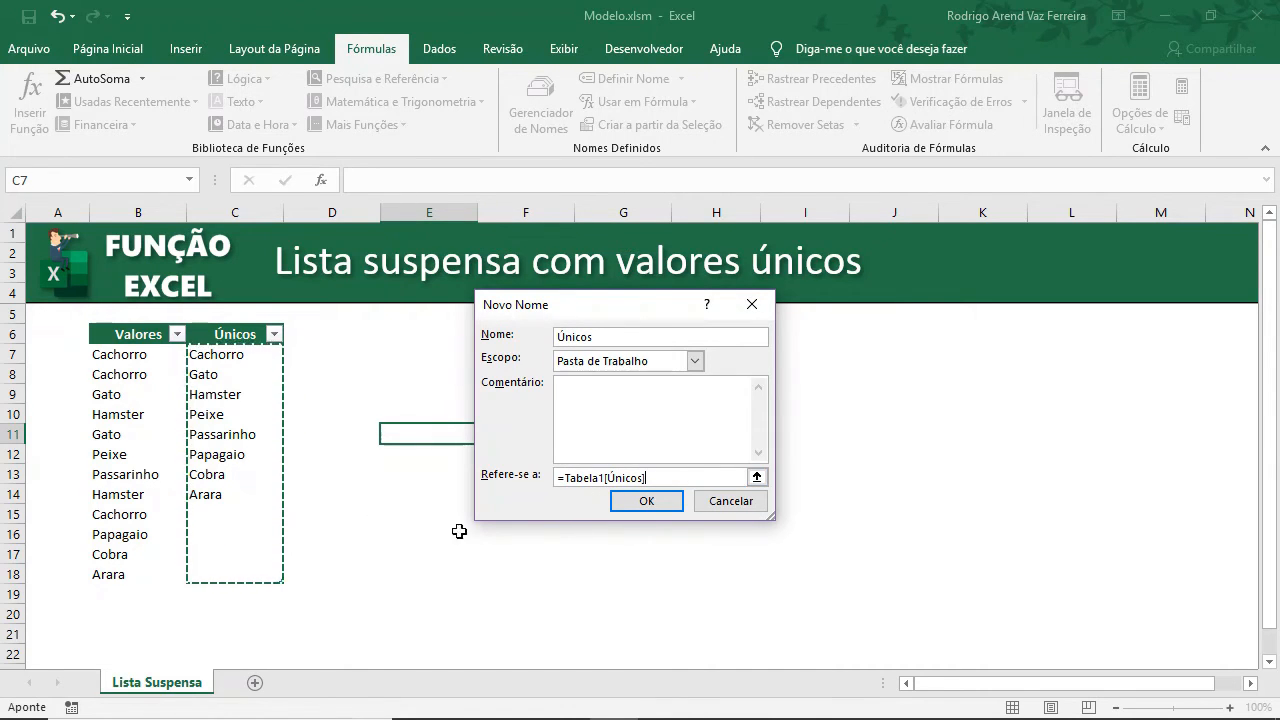
Confirm the new Únicos name and close the Name Manager.
left_click(664, 502)
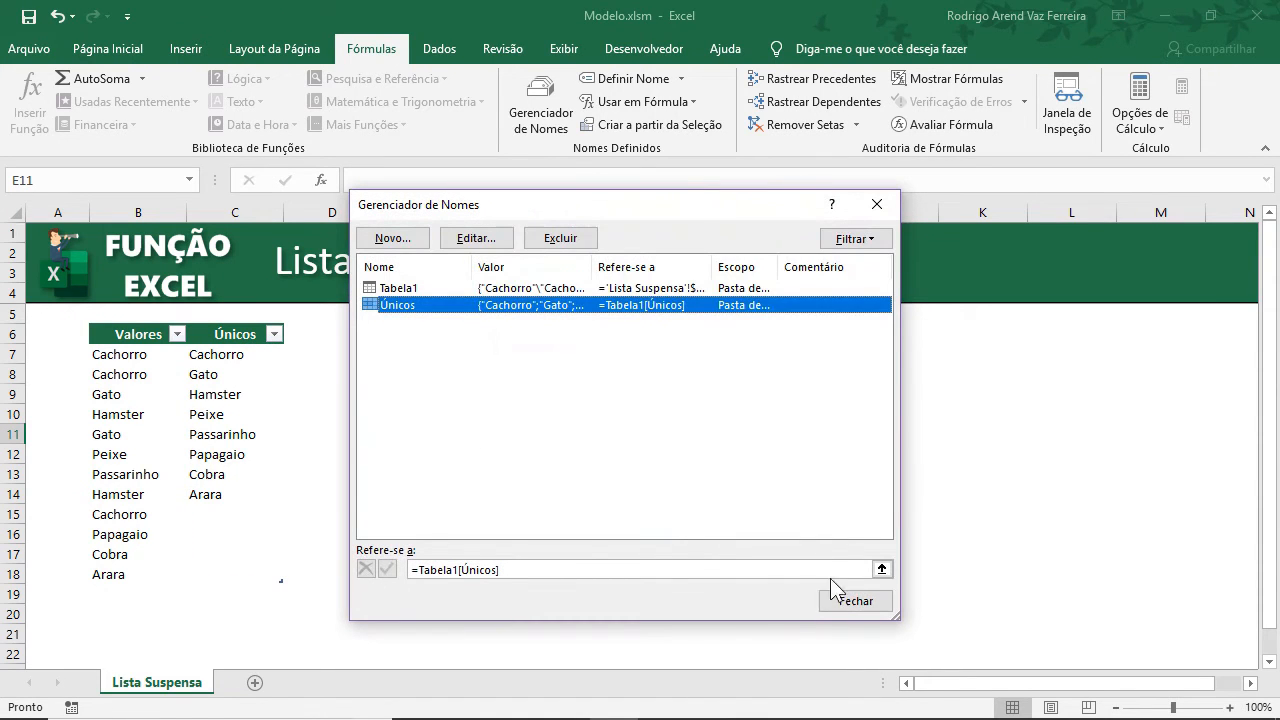
left_click(855, 601)
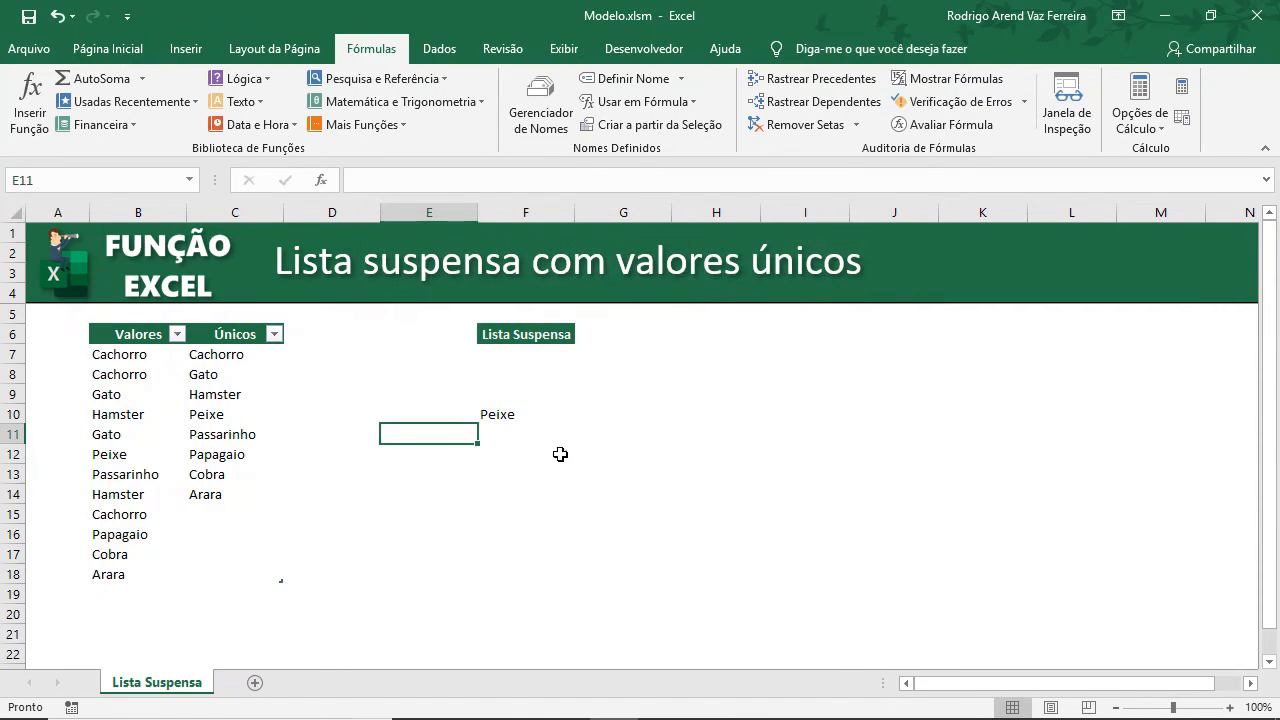
Edit the F10 formula to count the named range, giving =DESLOC(C7;;;CONT.SE(Únicos;"?*")).
left_click(515, 418)
key("F2")
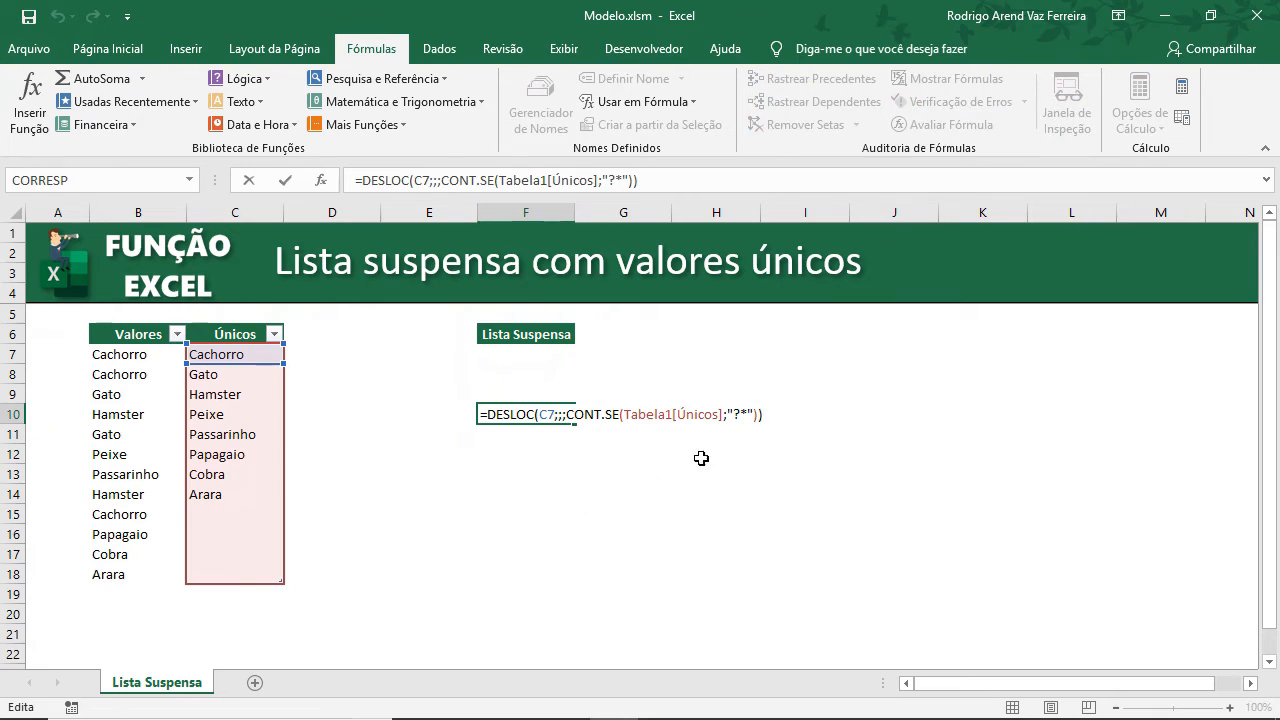
left_click_drag(722, 419, 623, 418)
key("Delete")
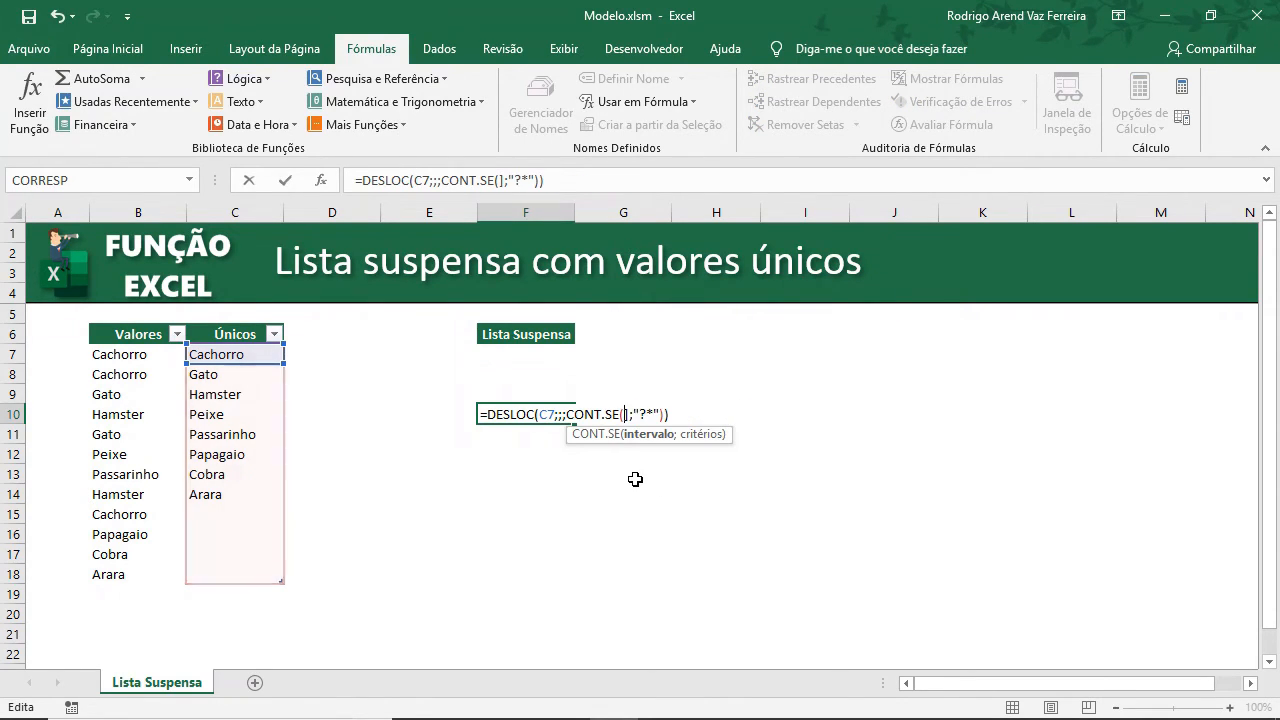
type("ù")
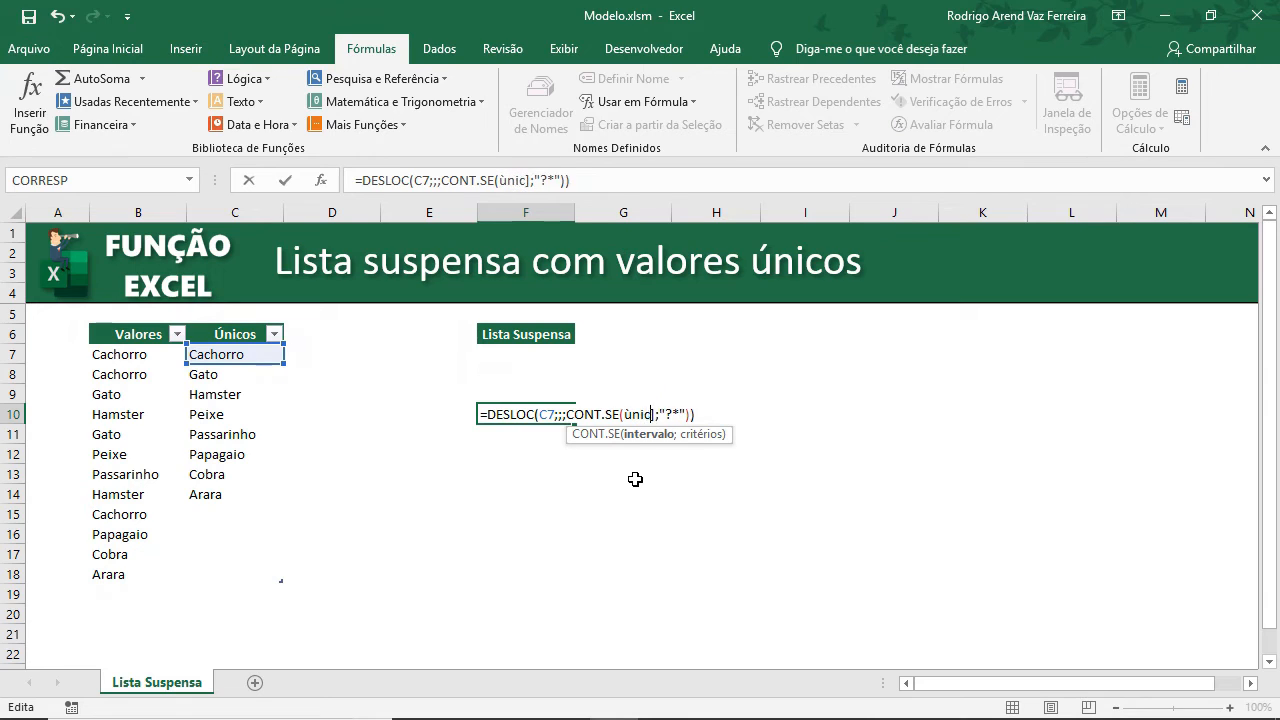
key("BackSpace")
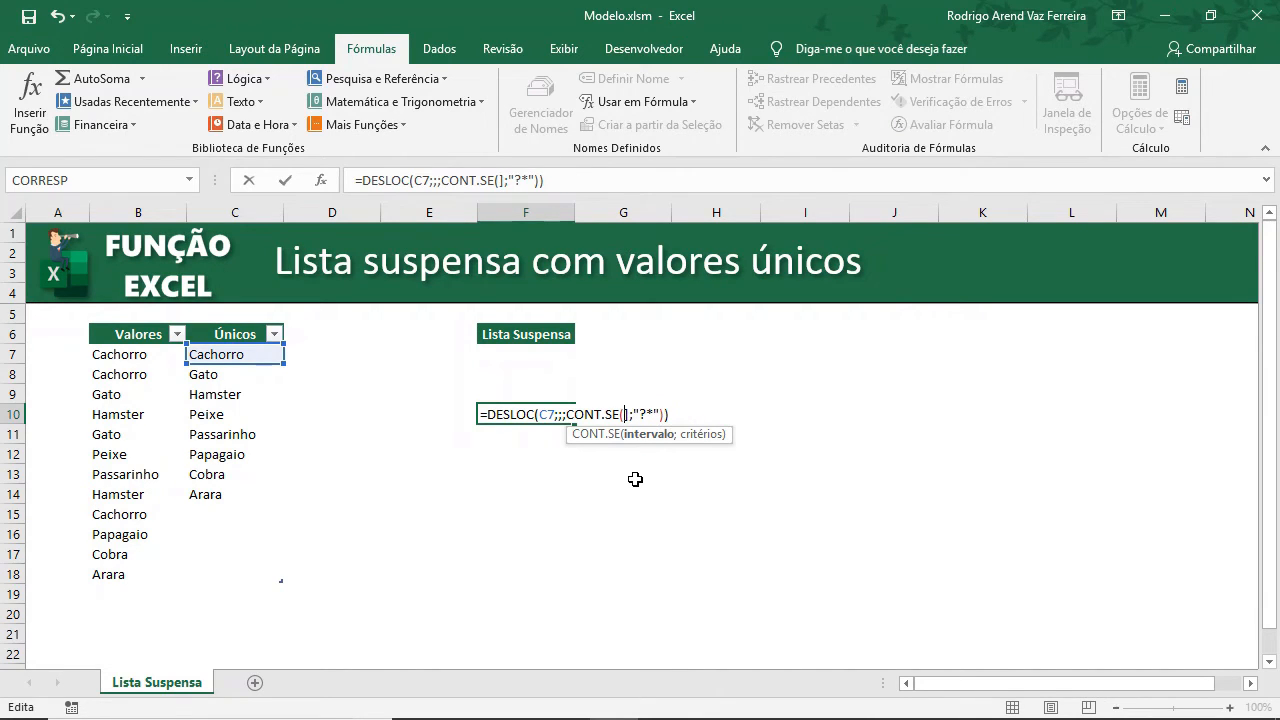
type("Únic")
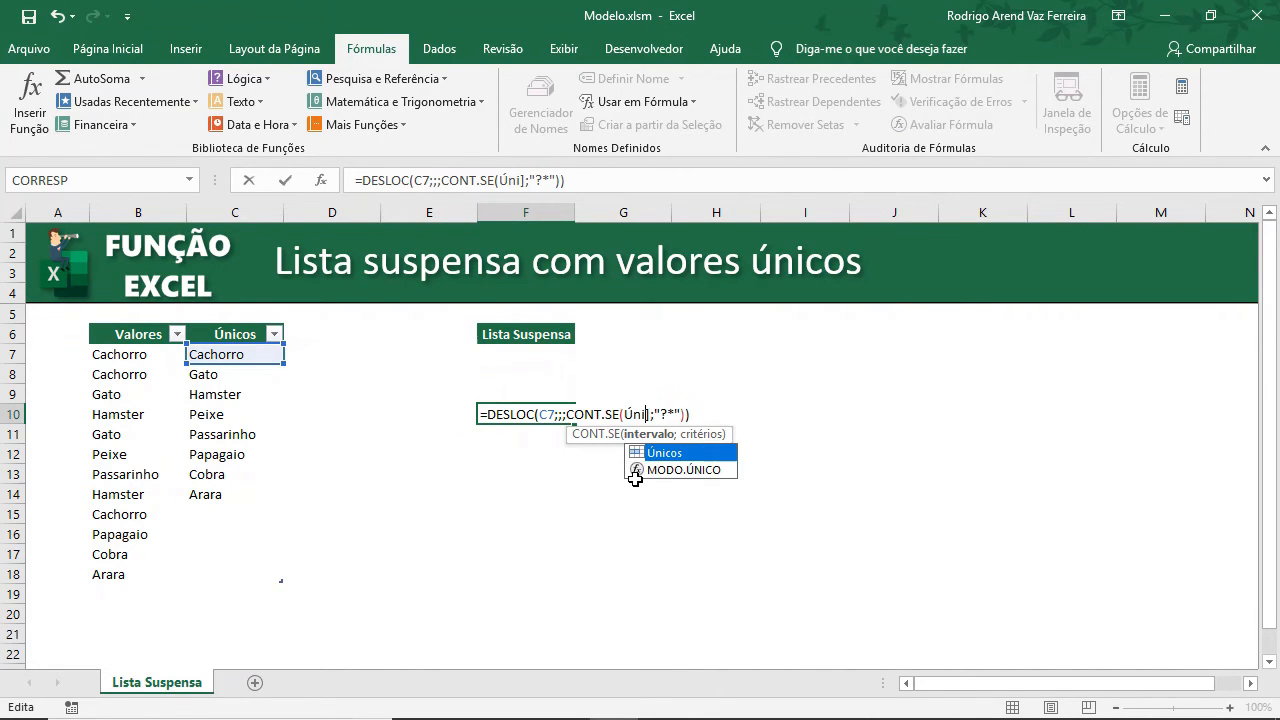
type("os")
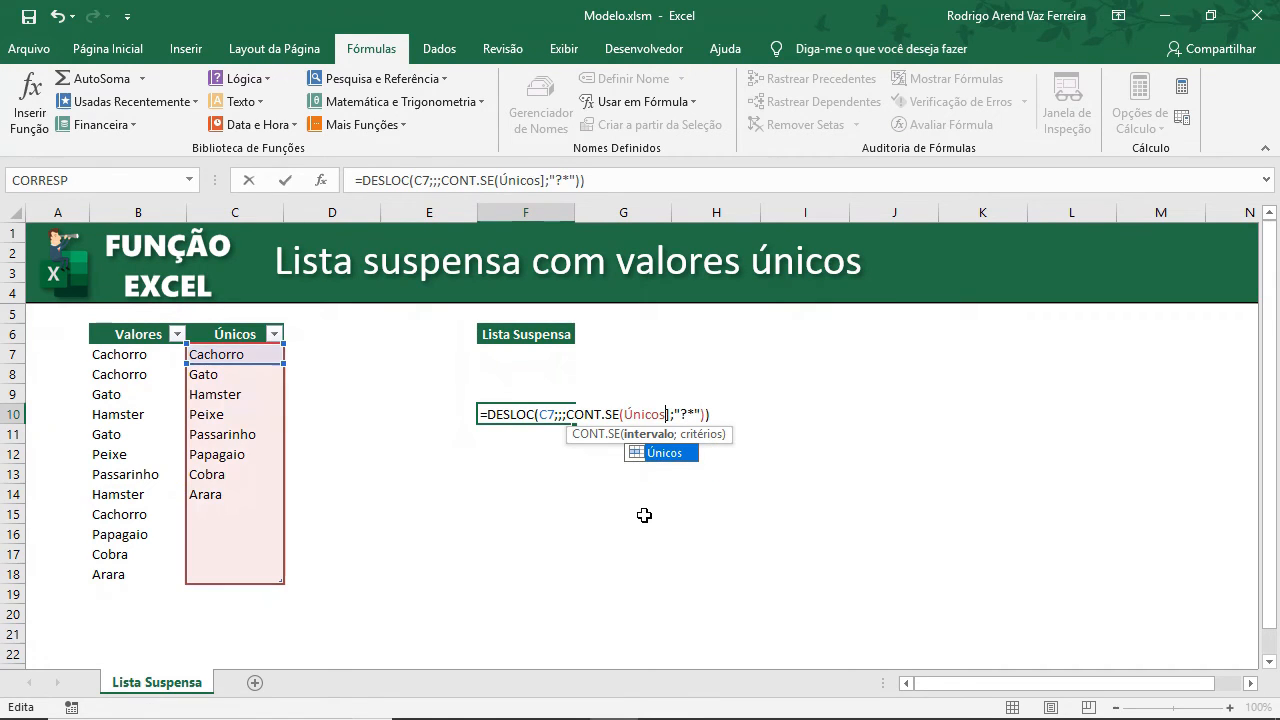
key("Delete")
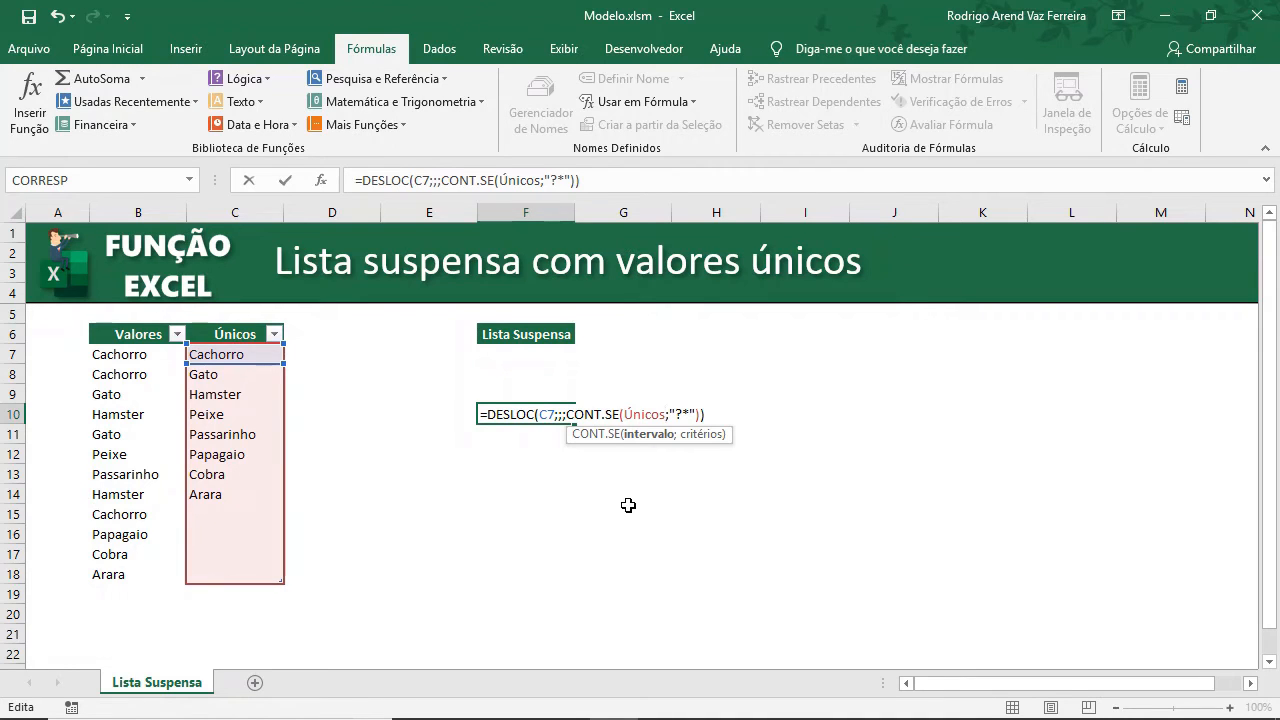
key("Return")
Evaluate the F10 formula to preview its resulting list, then copy the formula text.
key("Up")
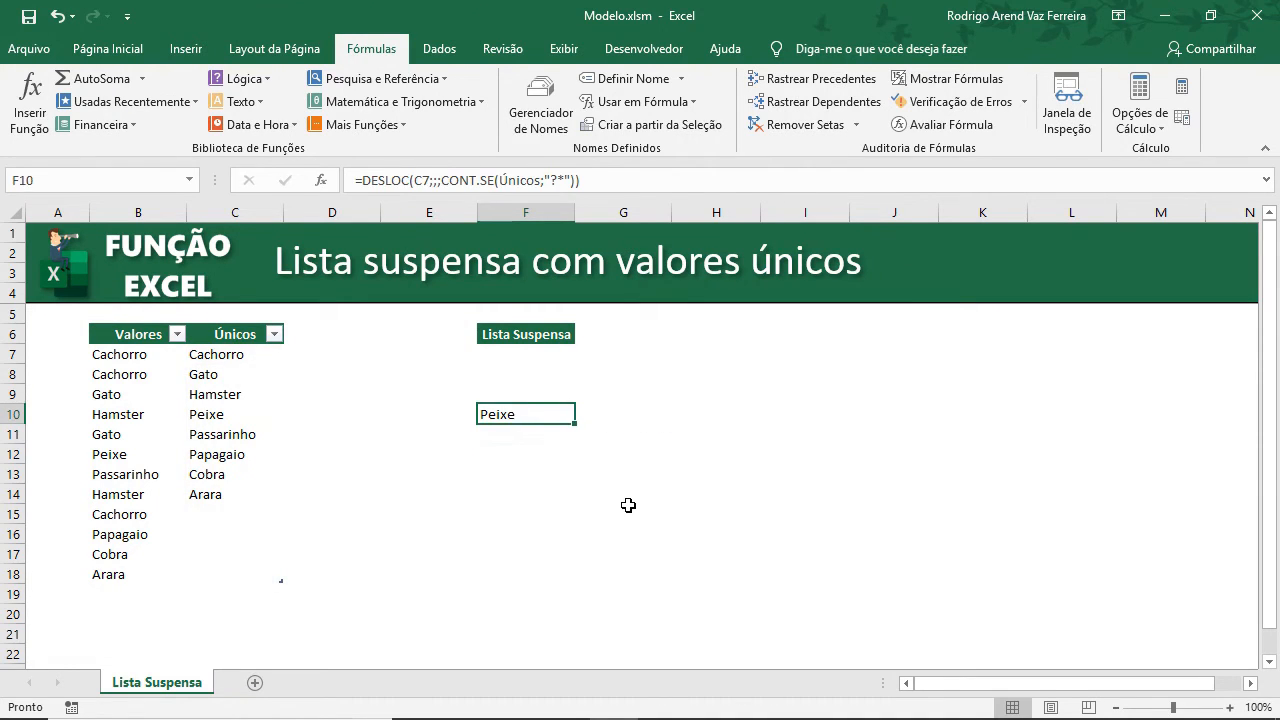
key("F2")
key("F9")
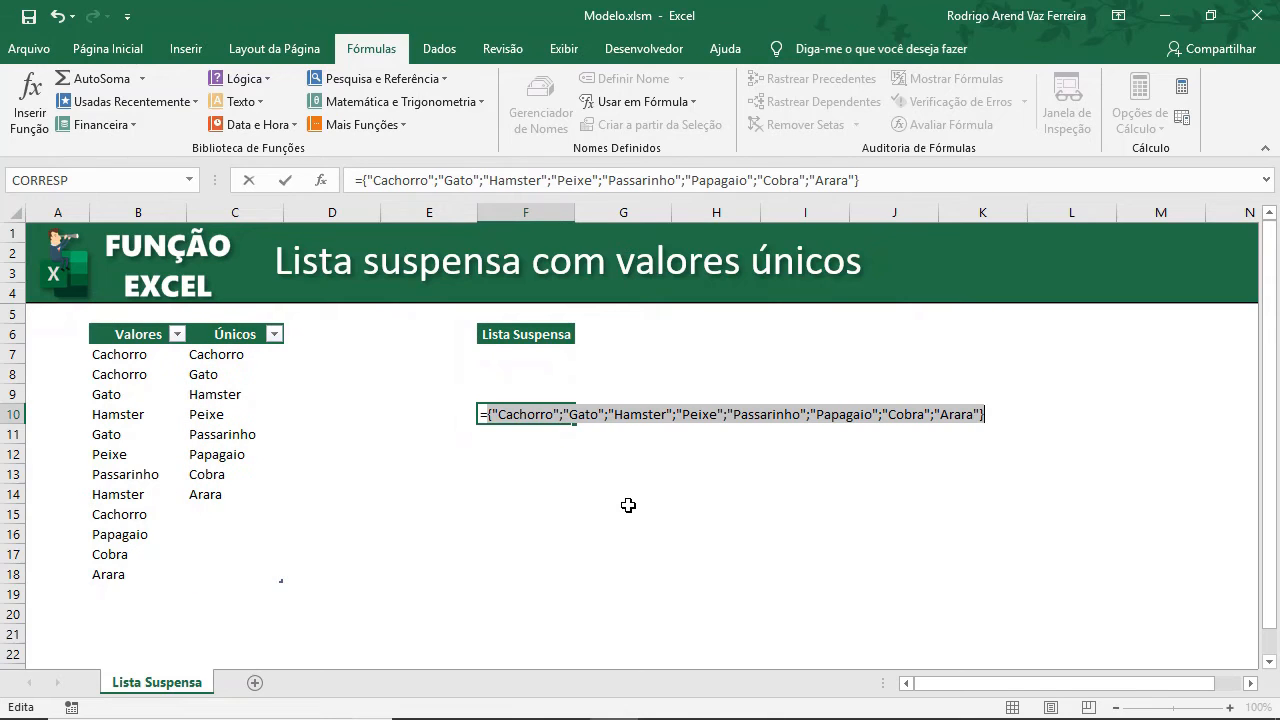
key("Escape")
key("F2")
key("shift+Home")
key("ctrl+c")
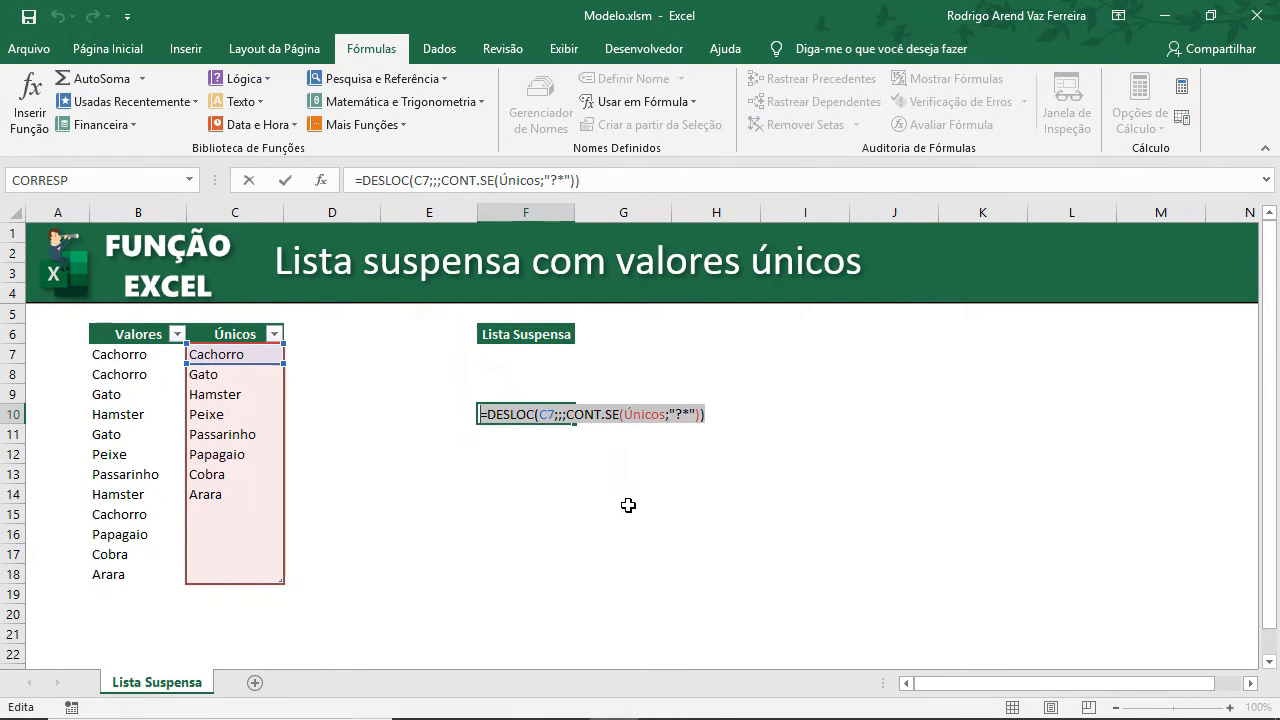
key("Escape")
Replace the F7 validation list source with =DESLOC(C7;;;CONT.SE(Únicos;"?*")).
key("Up")
key("Up")
key("Up")
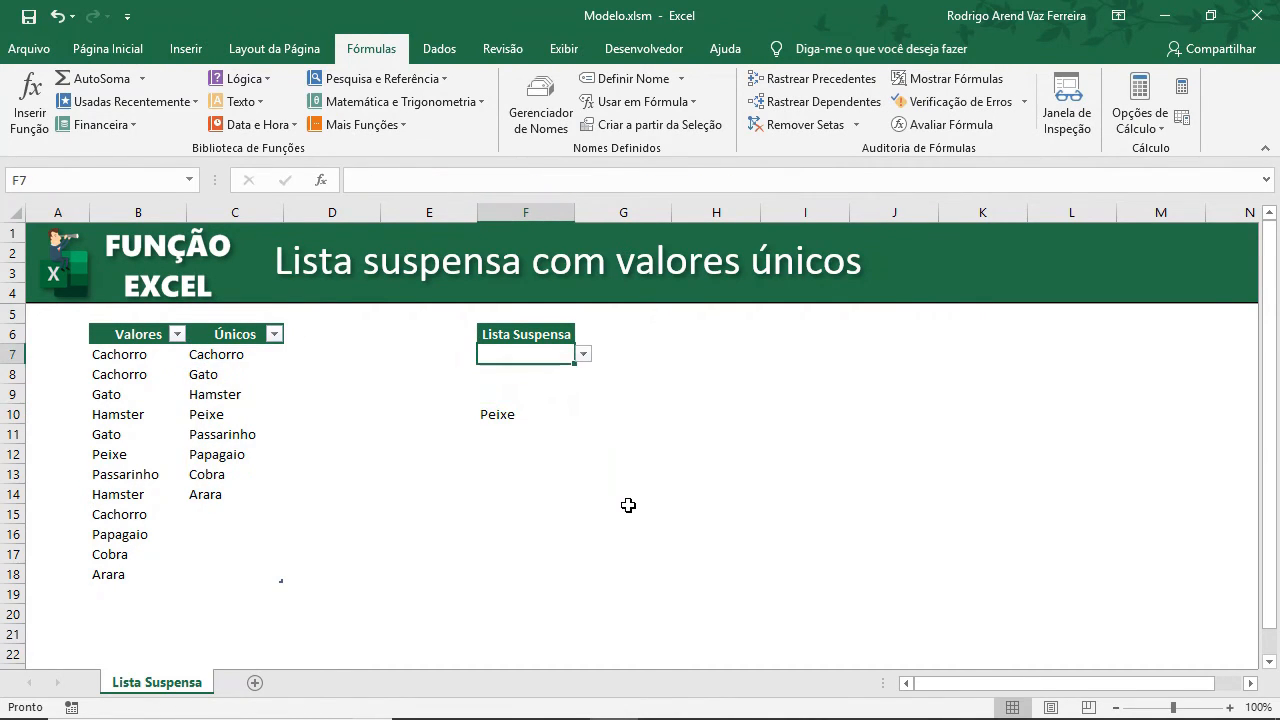
left_click(440, 49)
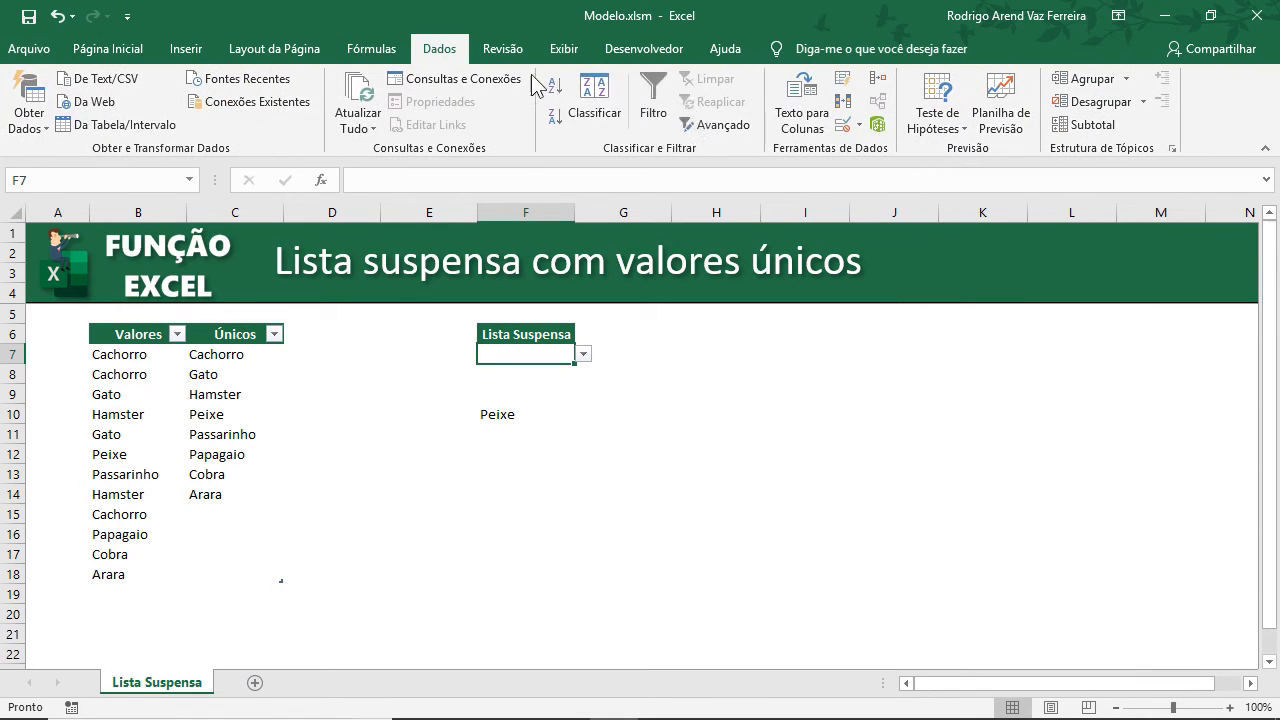
left_click(845, 126)
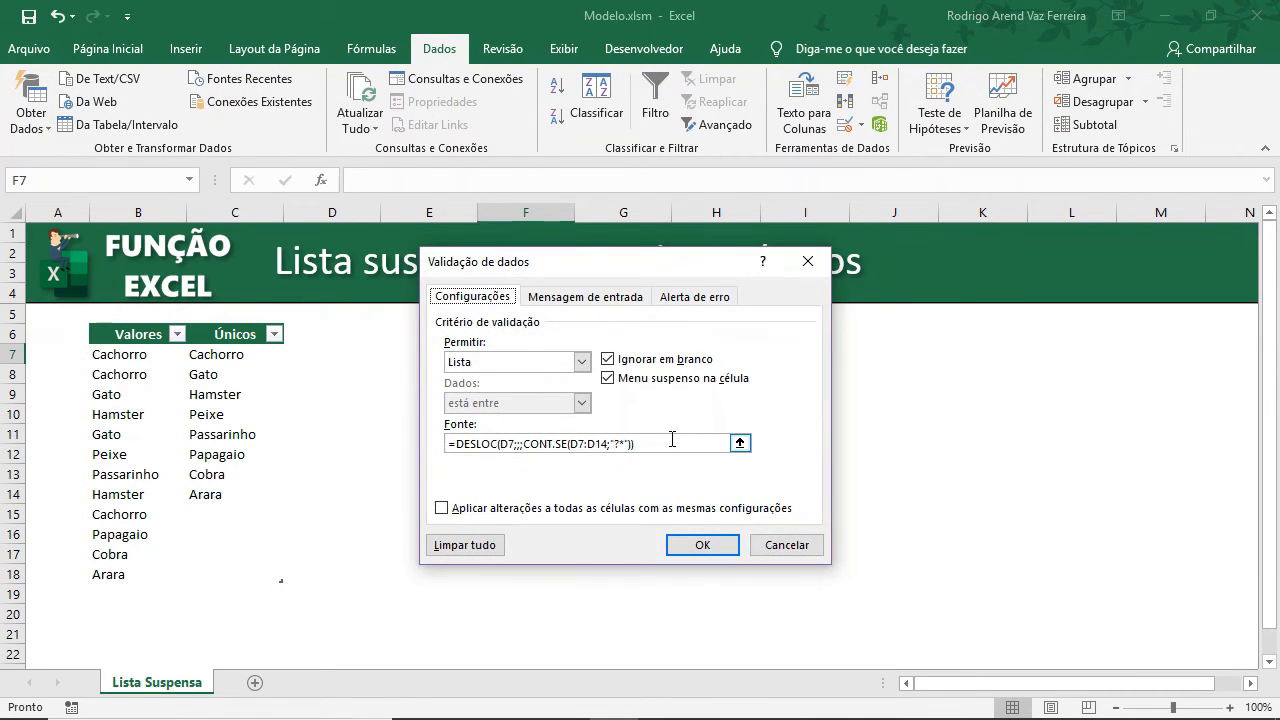
left_click_drag(671, 442, 483, 478)
key("Delete")
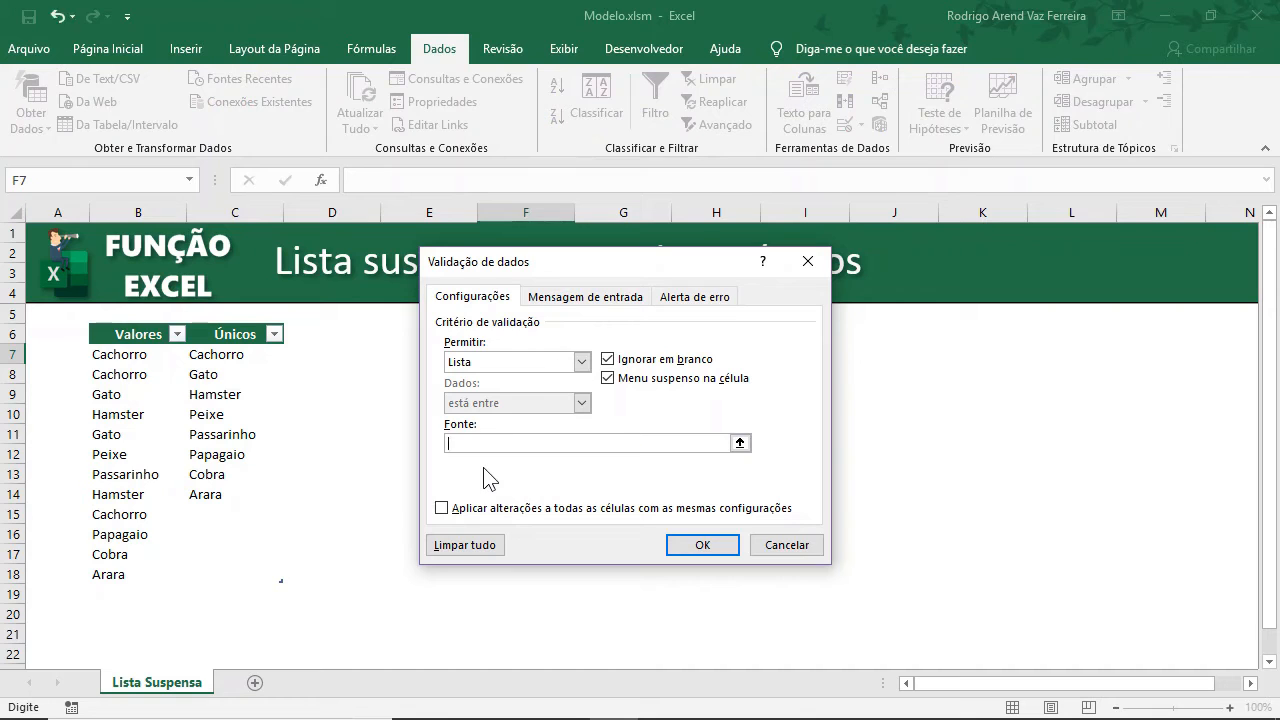
key("ctrl+v")
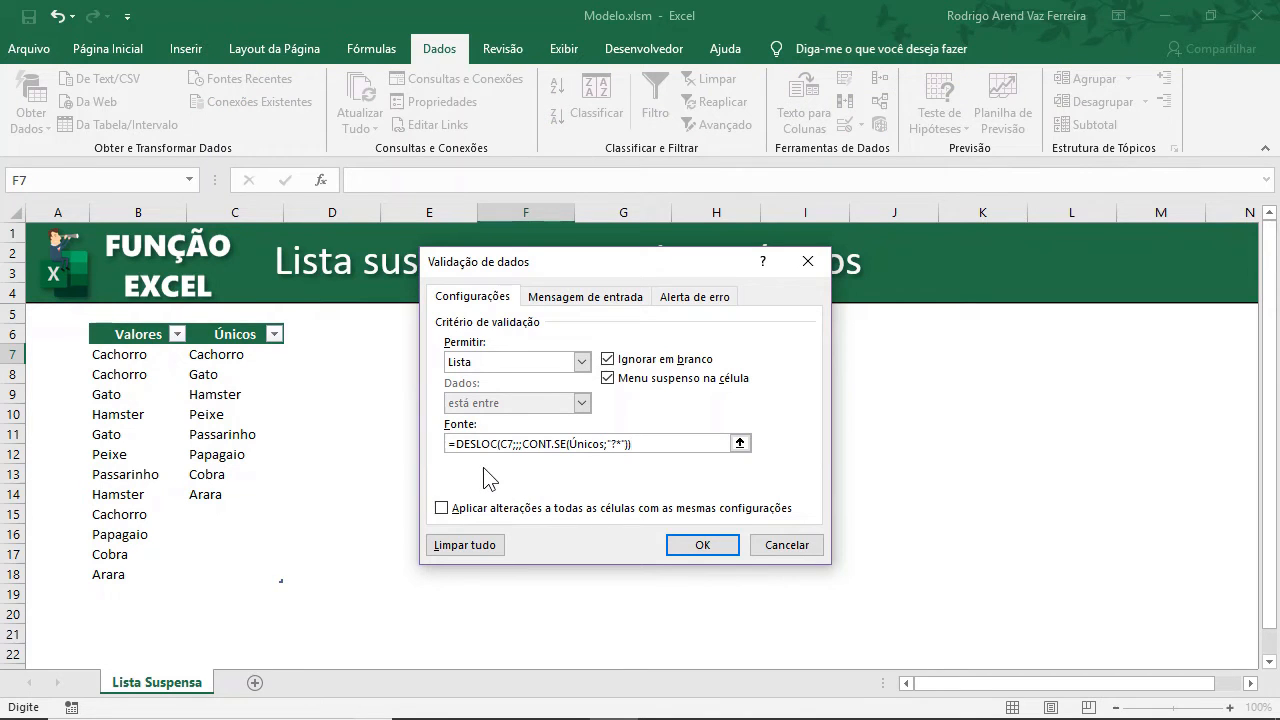
left_click(699, 546)
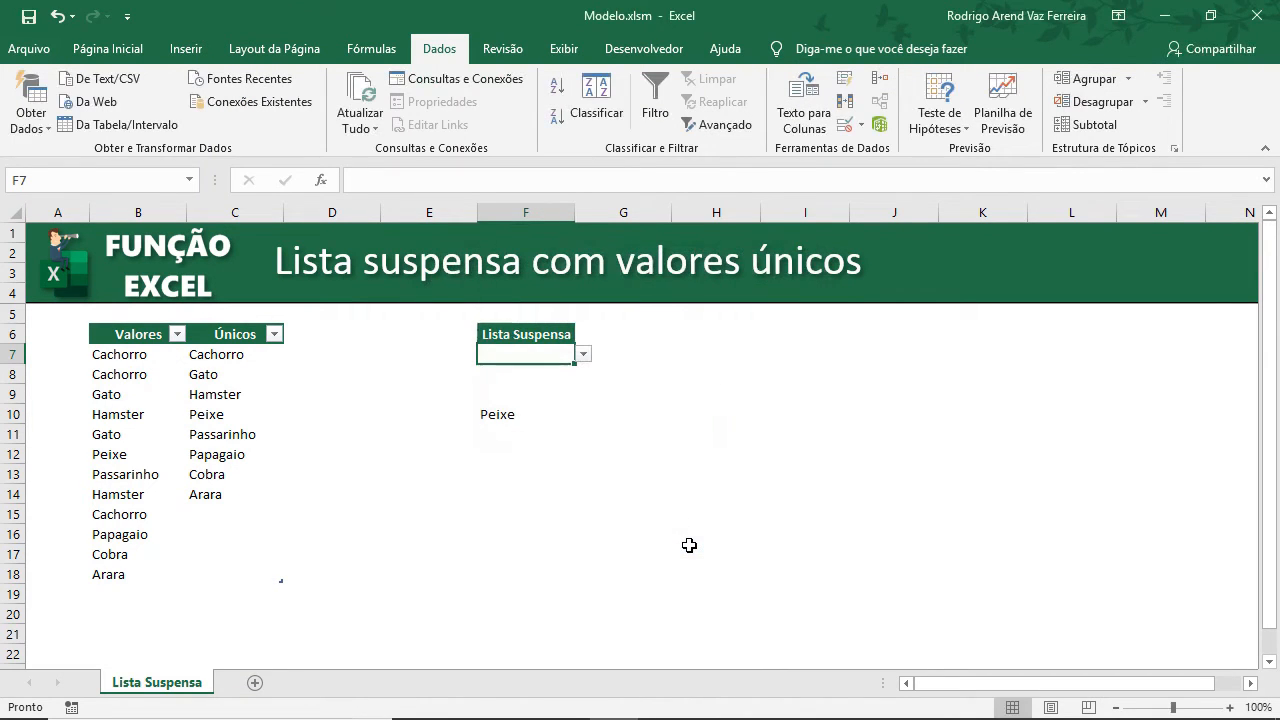
Open the F7 dropdown to check the list of unique entries it offers.
left_click(583, 355)
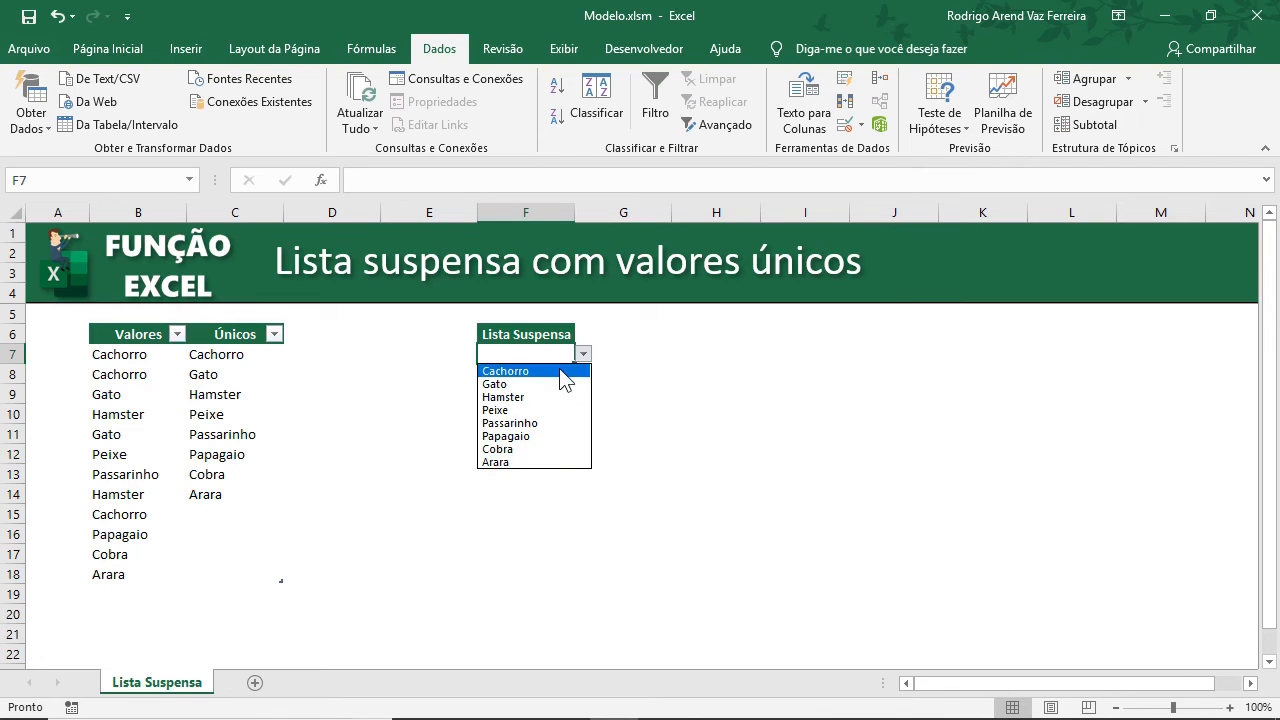
left_click(550, 504)
left_click_drag(134, 578, 140, 355)
left_click(527, 354)
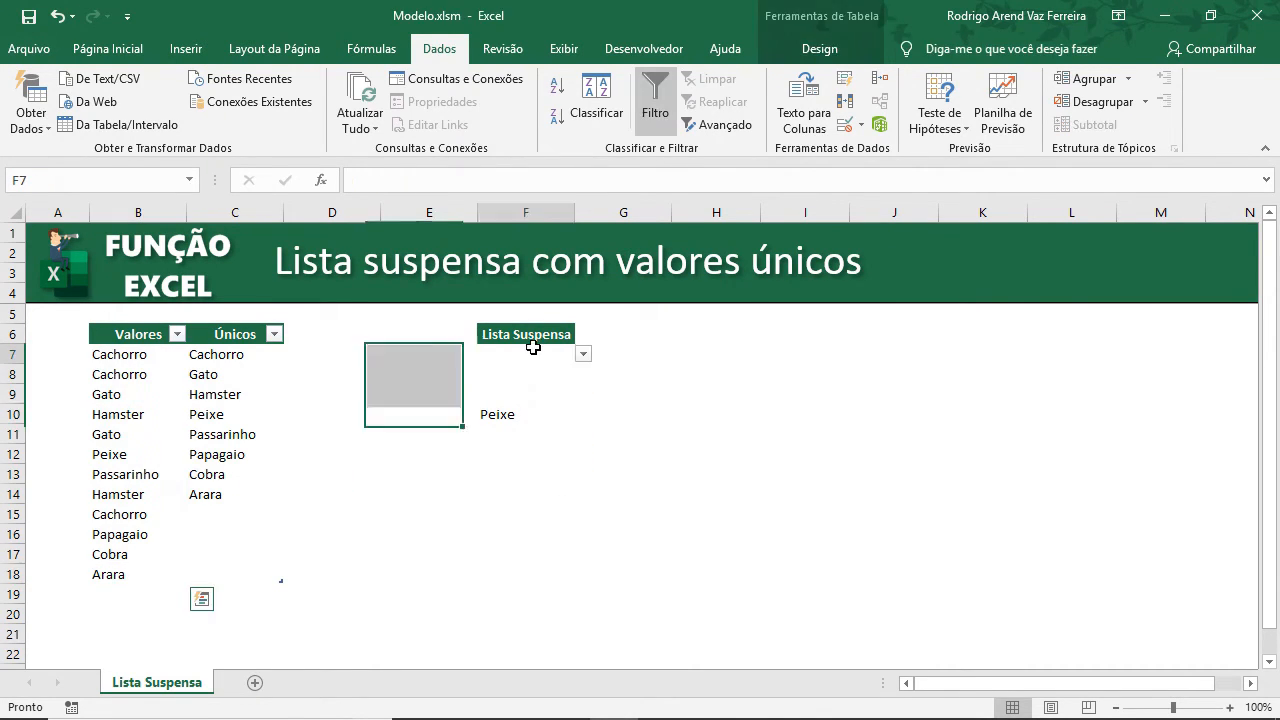
left_click(583, 355)
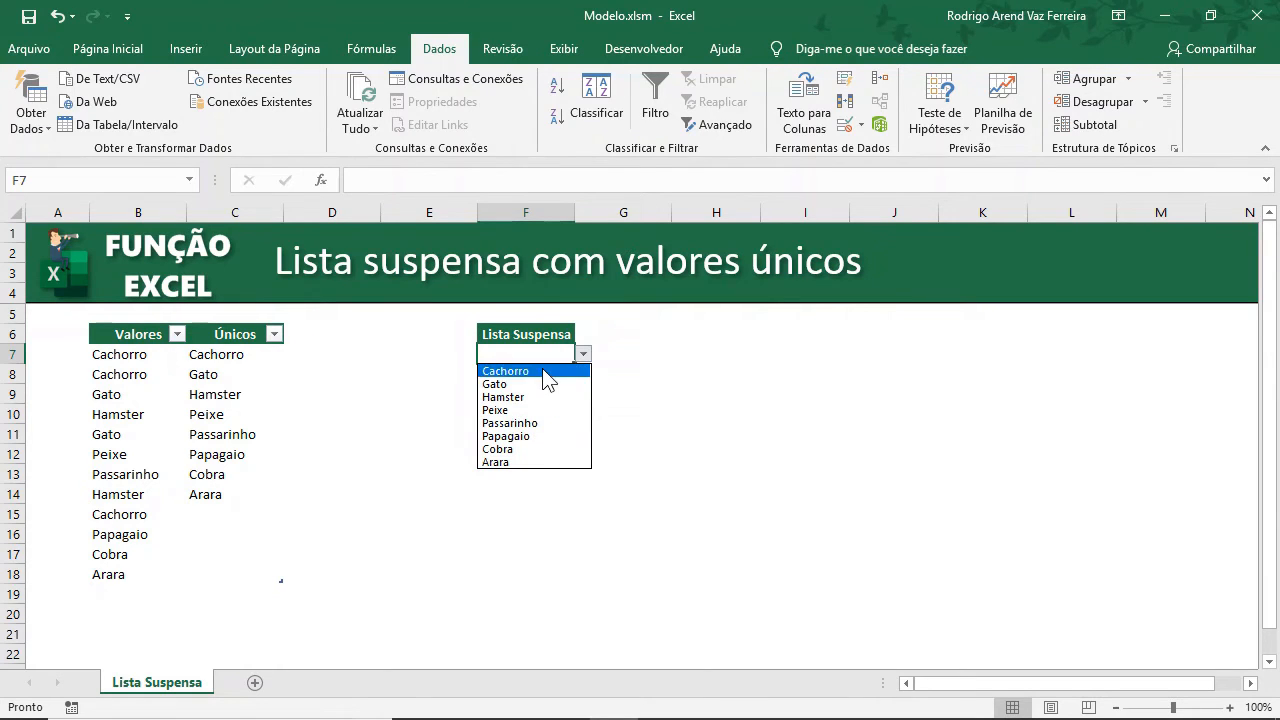
key("Escape")
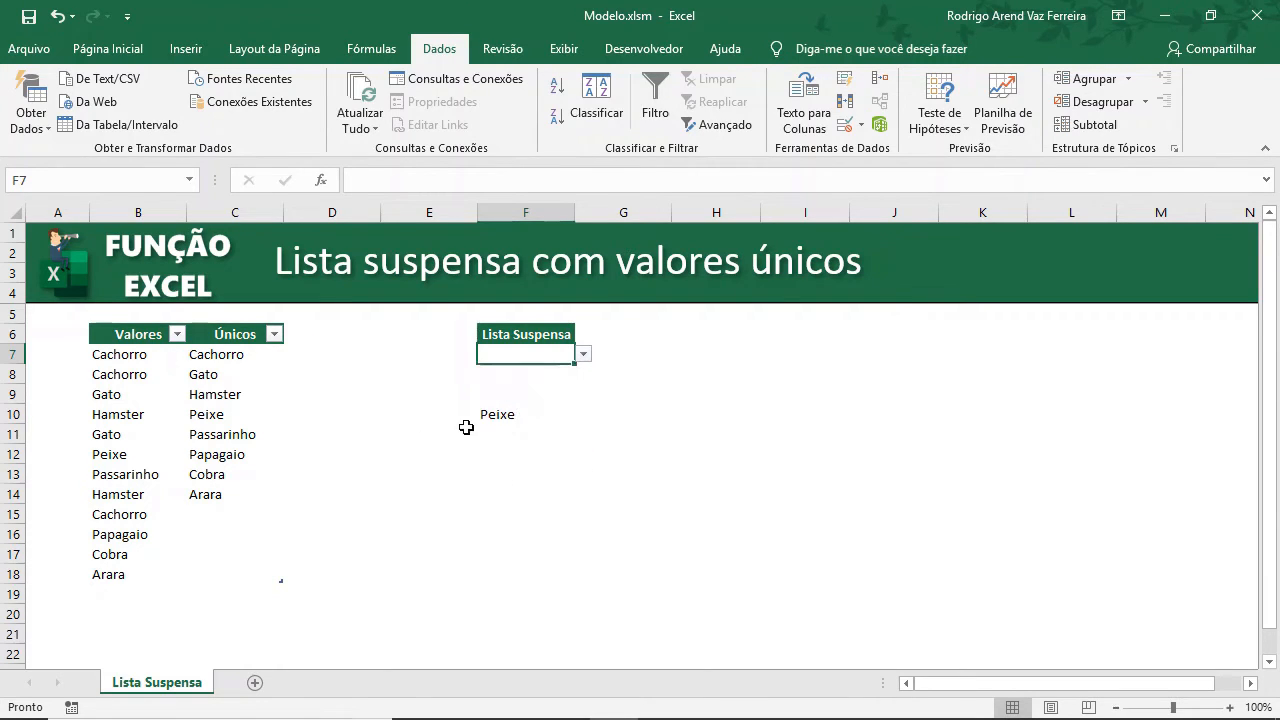
Delete the helper formula in F10.
left_click(495, 415)
key("Delete")
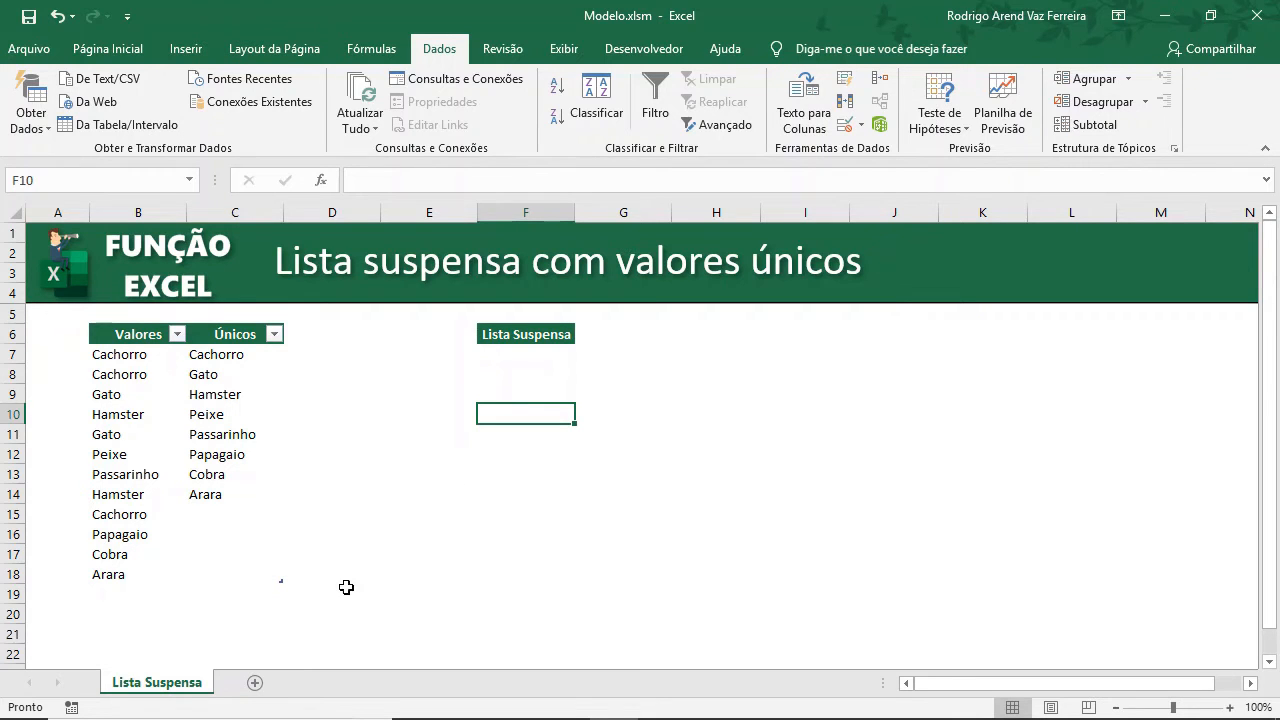
Add a new sheet Planilha1 and paste the Valores column with its header into A1, keeping column widths.
left_click(254, 682)
left_click(160, 684)
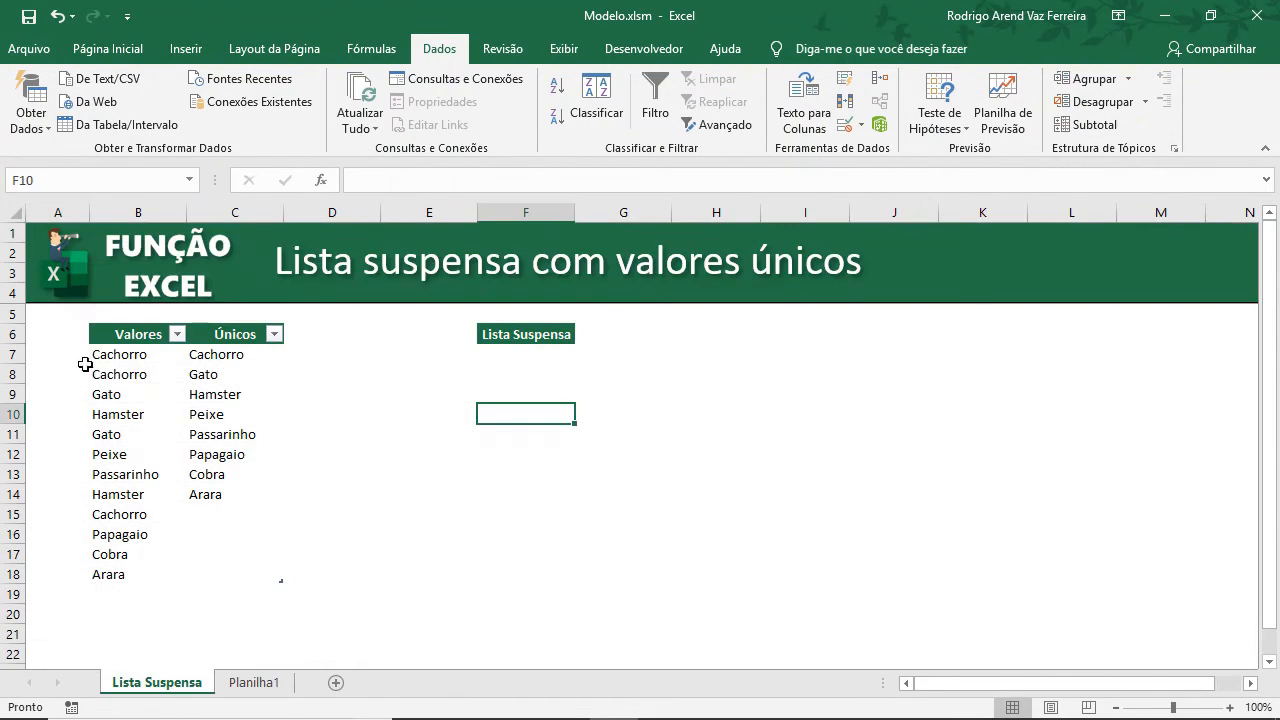
left_click_drag(130, 334, 129, 575)
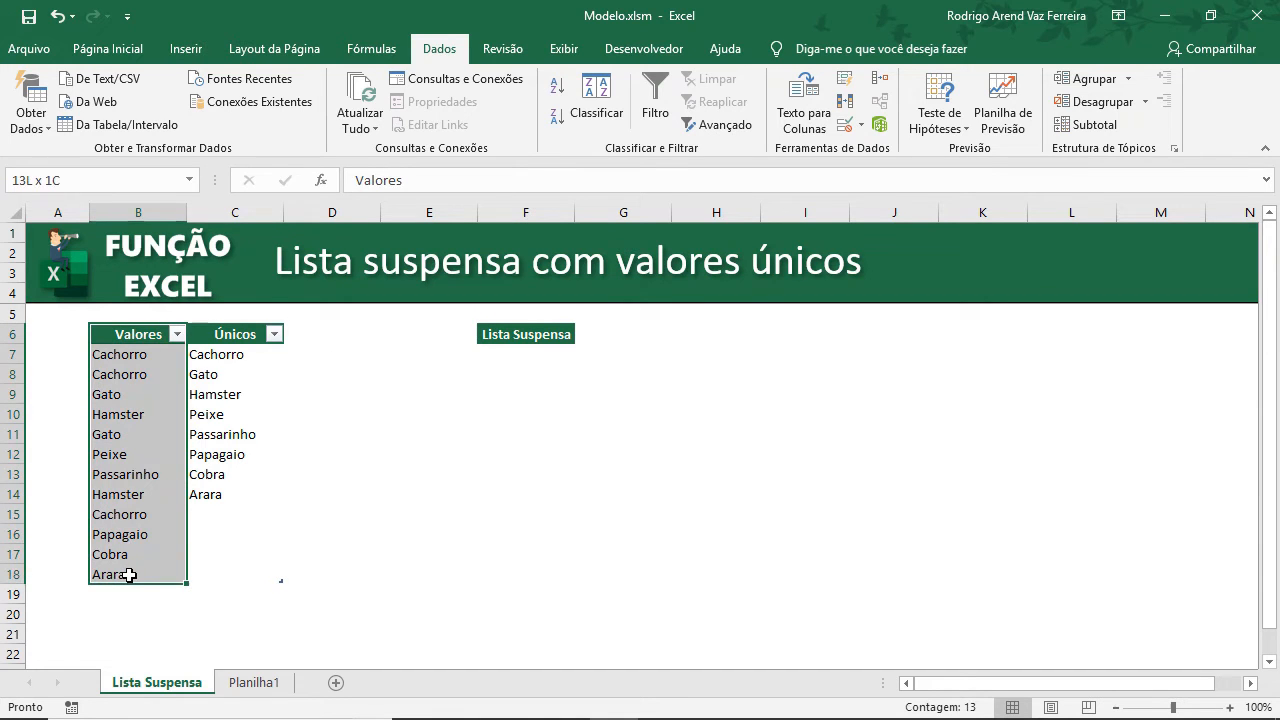
key("ctrl+c")
left_click(253, 682)
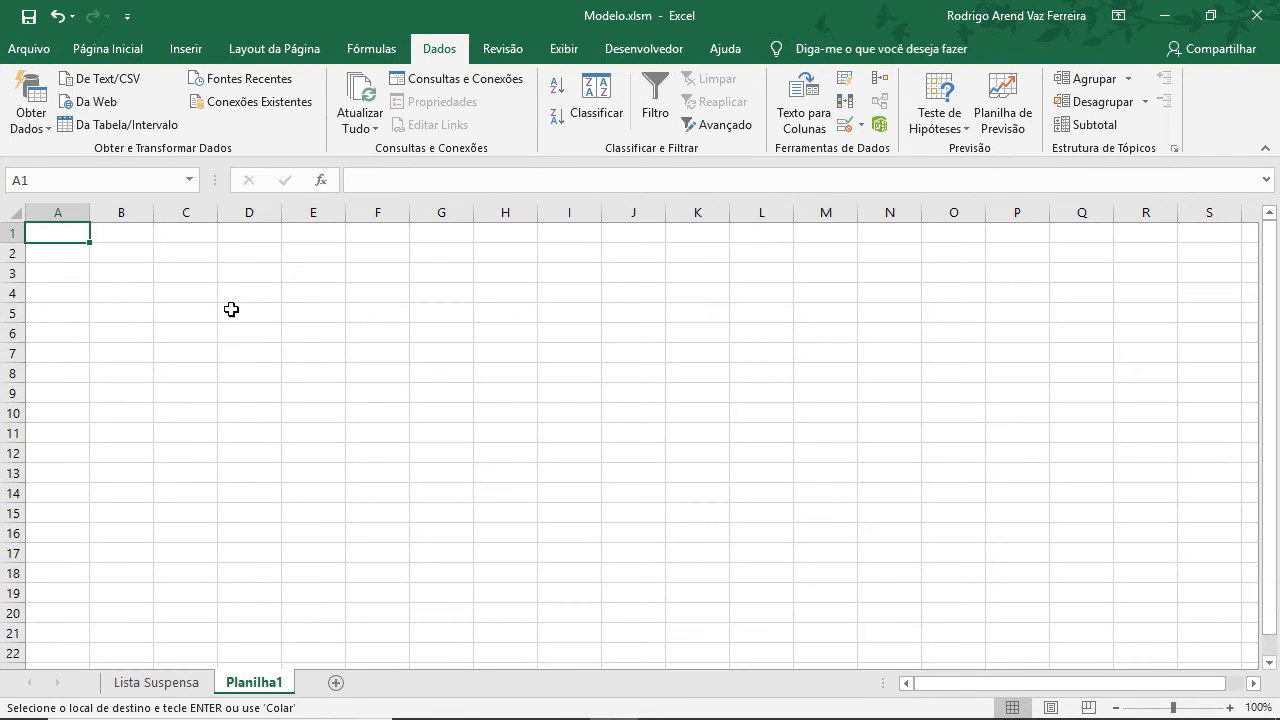
key("Menu")
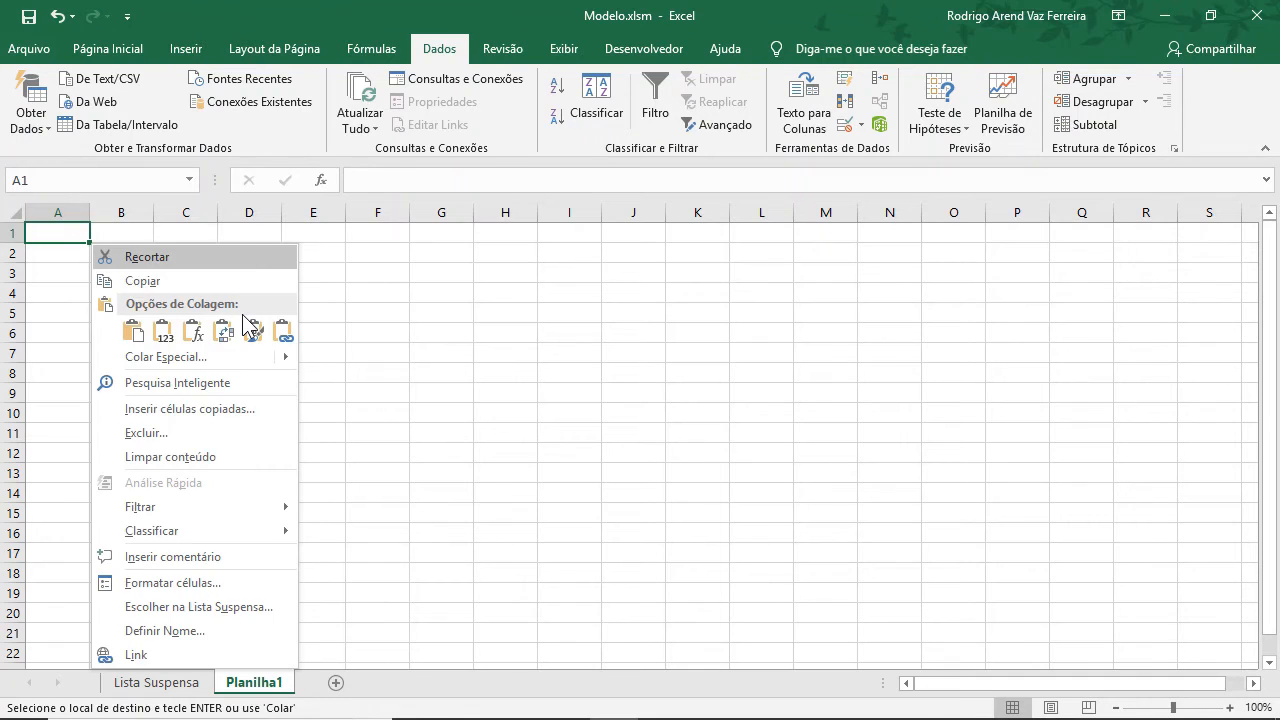
key("w")
key("Escape")
key("Right")
key("Left")
key("Right")
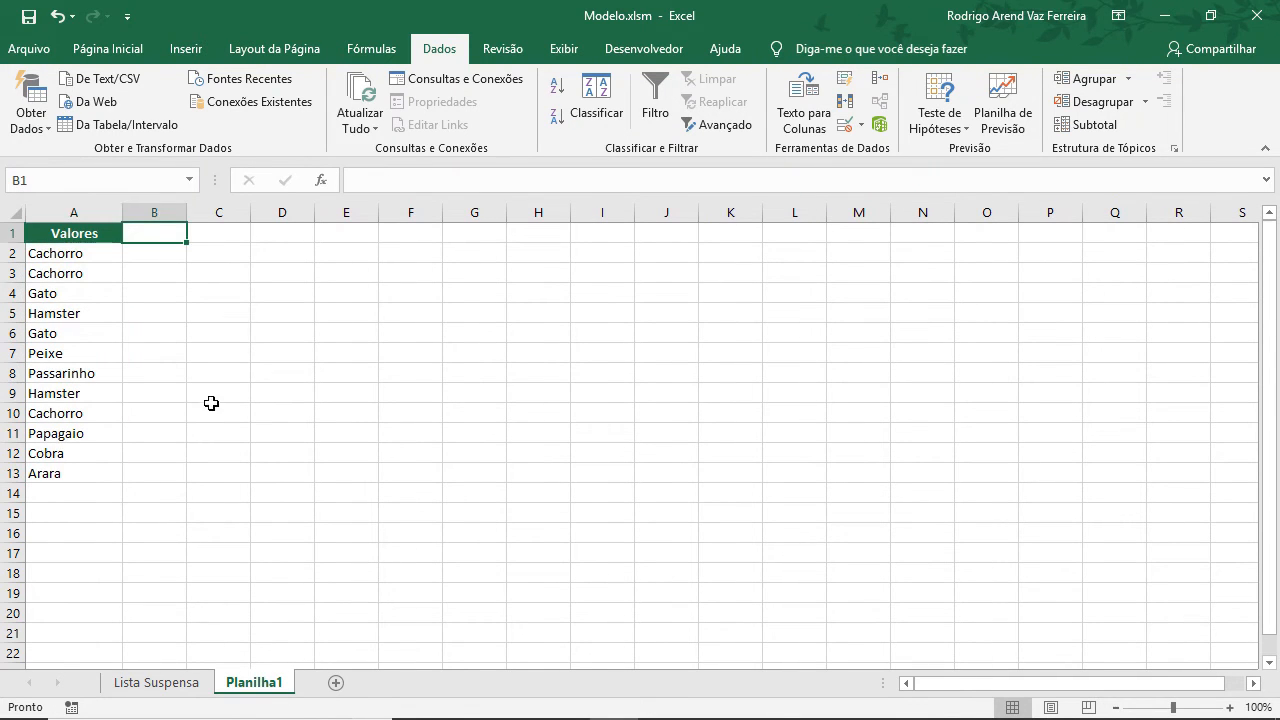
Copy the Lista Suspensa header from F6 into B1 of Planilha1, keeping column widths.
left_click(175, 681)
left_click(540, 332)
key("ctrl+c")
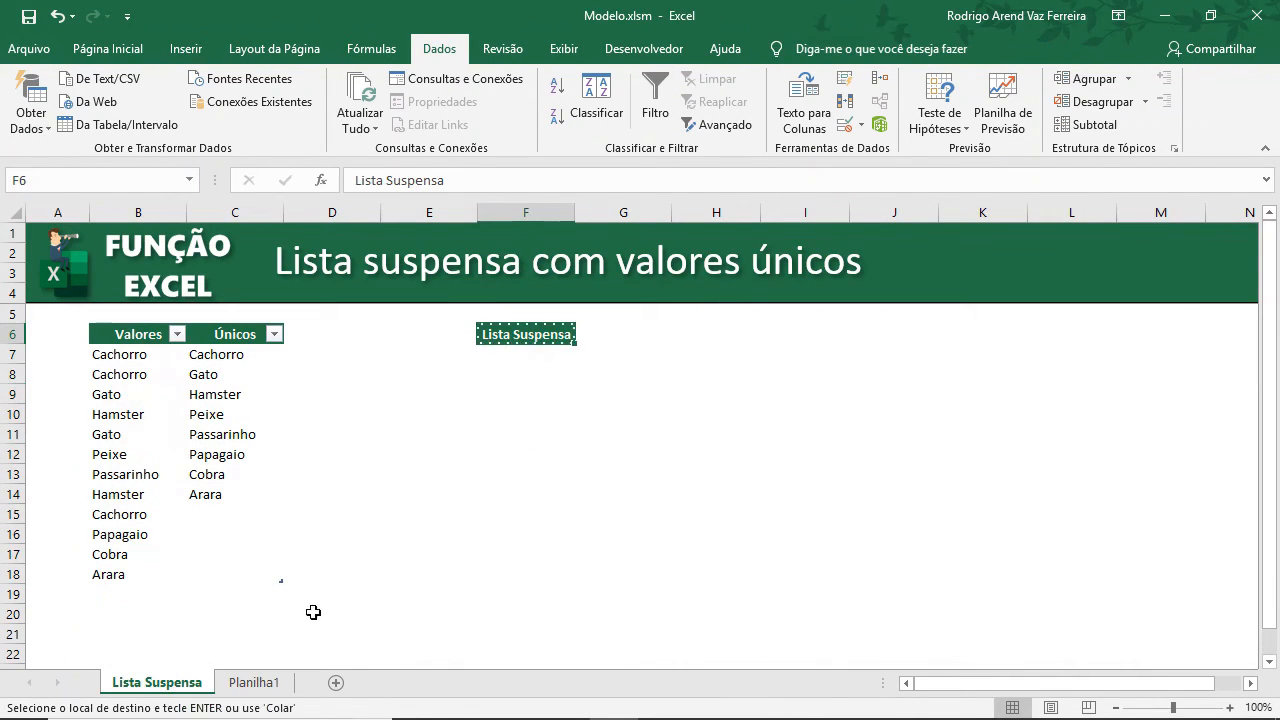
left_click(272, 681)
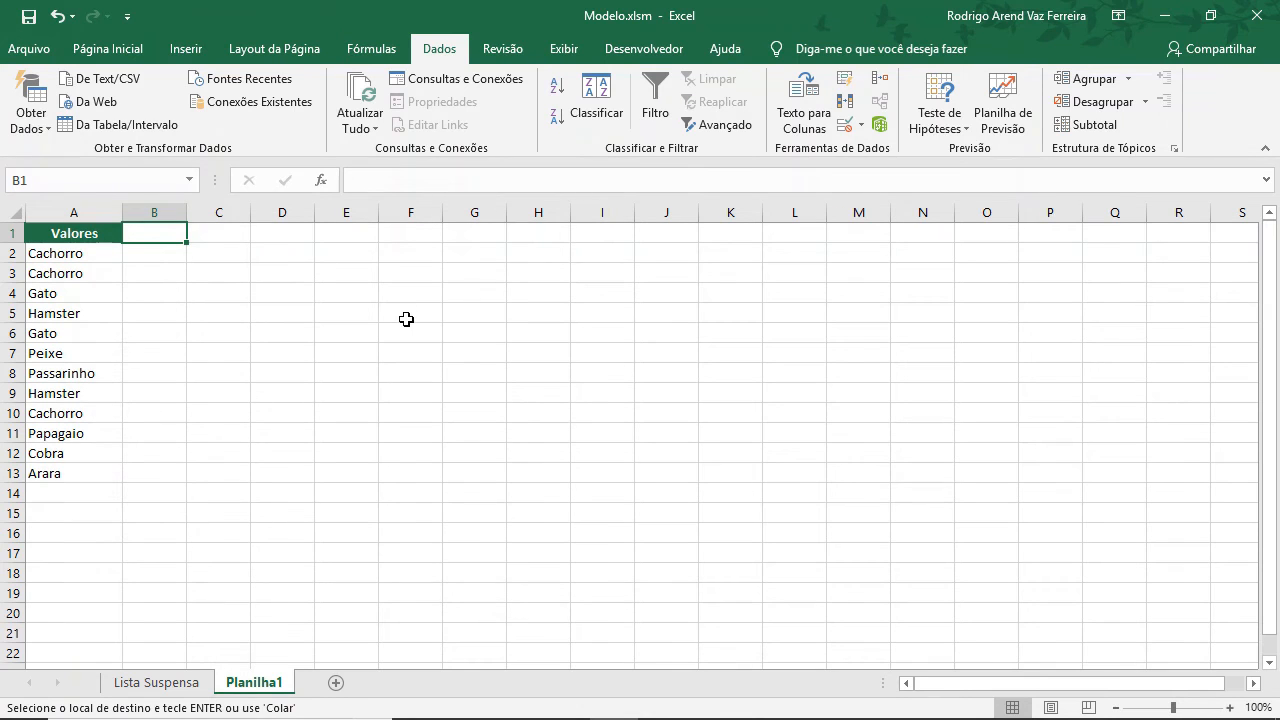
key("Menu")
key("w")
key("Escape")
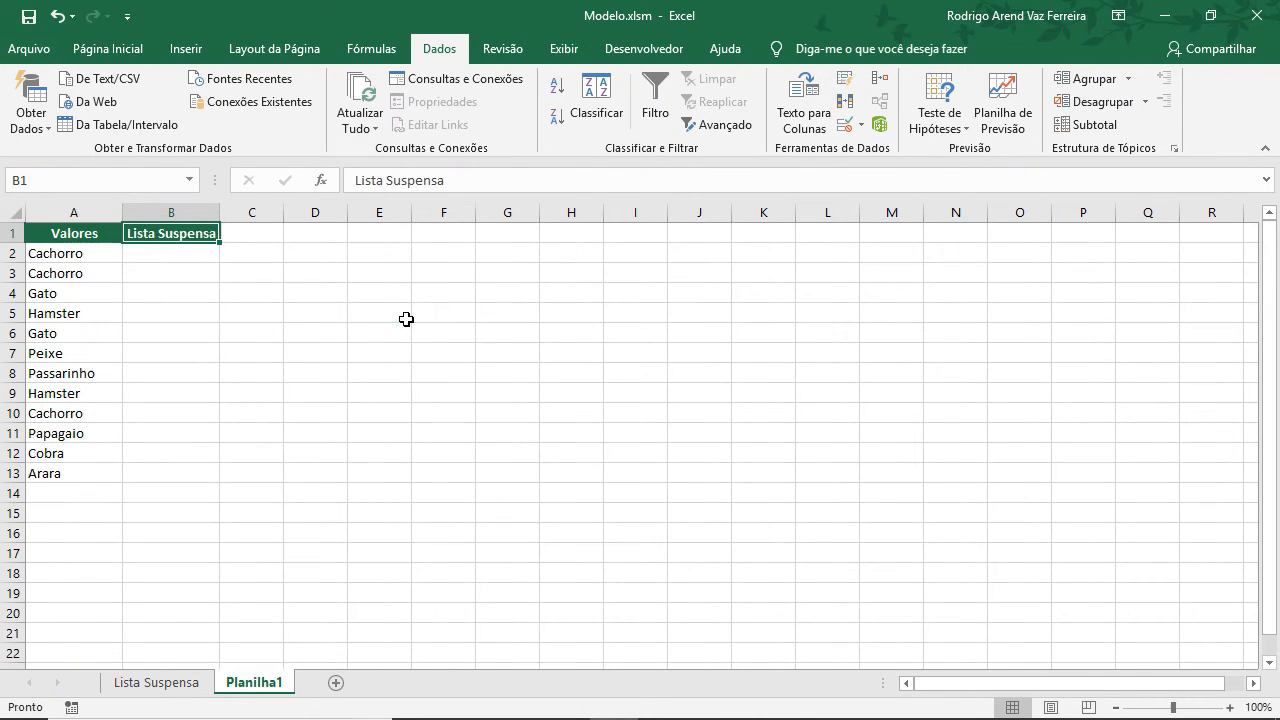
Hide the gridlines on Planilha1.
left_click(563, 48)
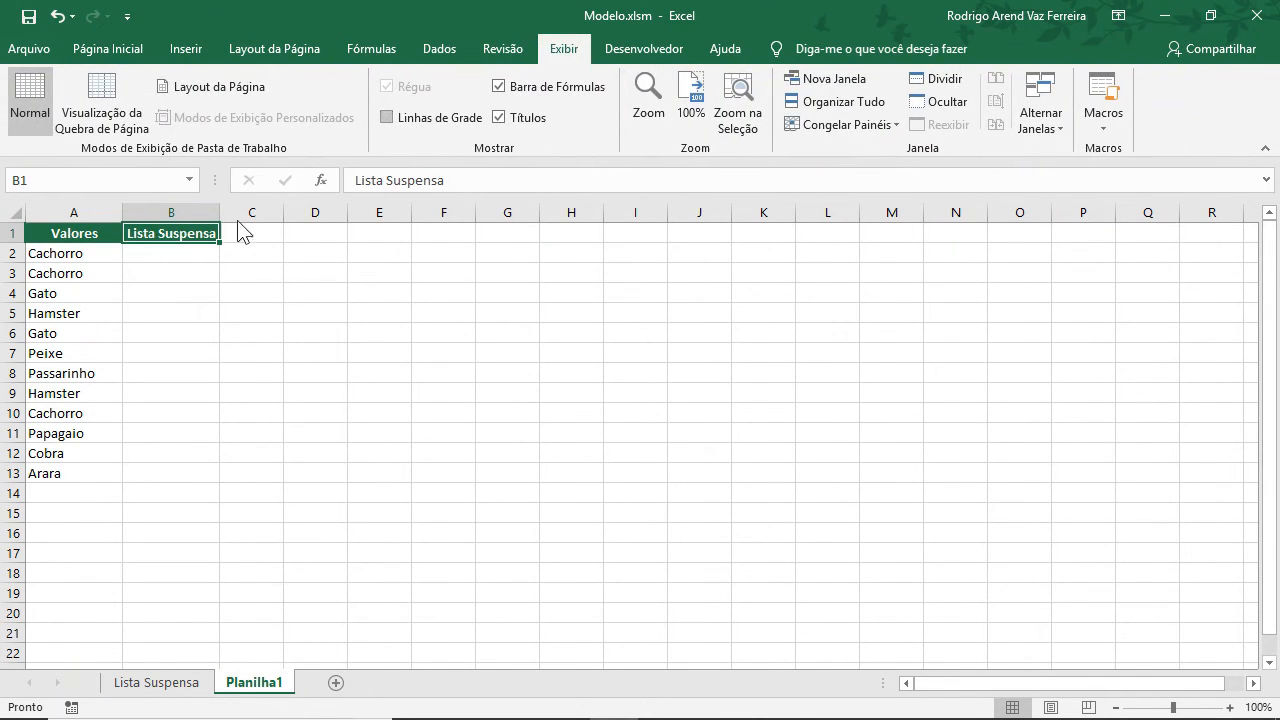
left_click(289, 312)
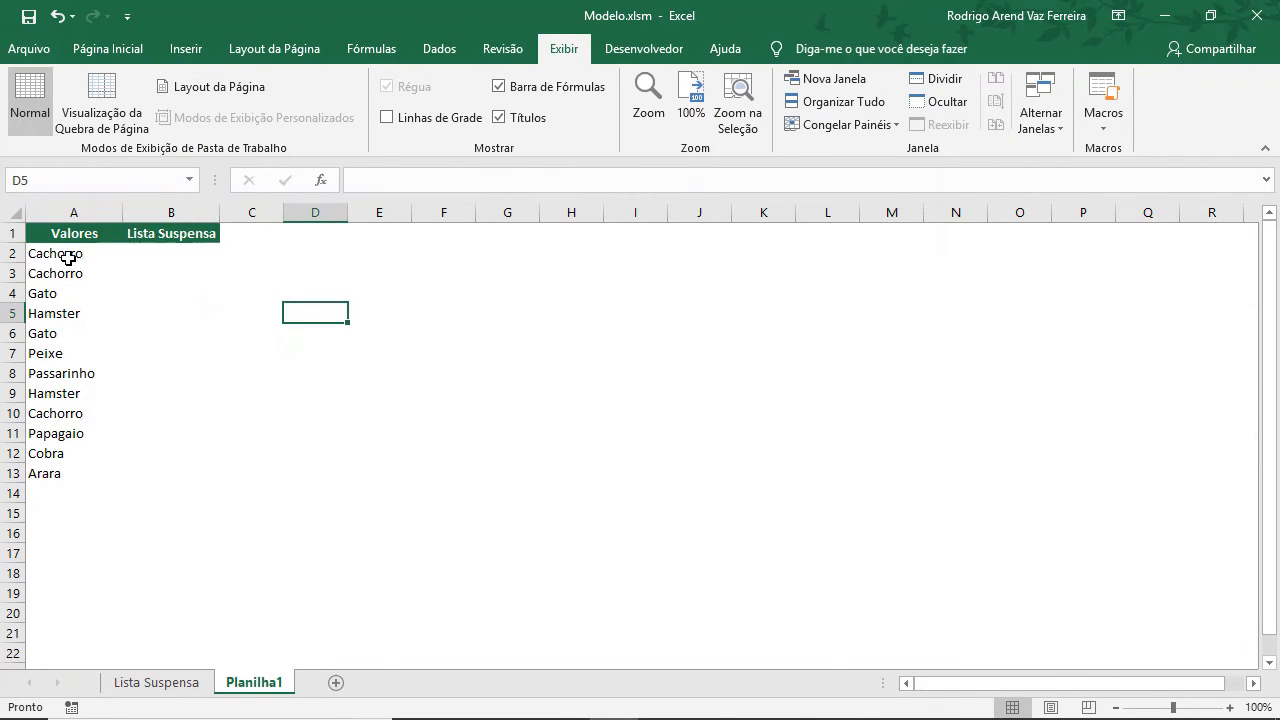
left_click_drag(66, 256, 66, 475)
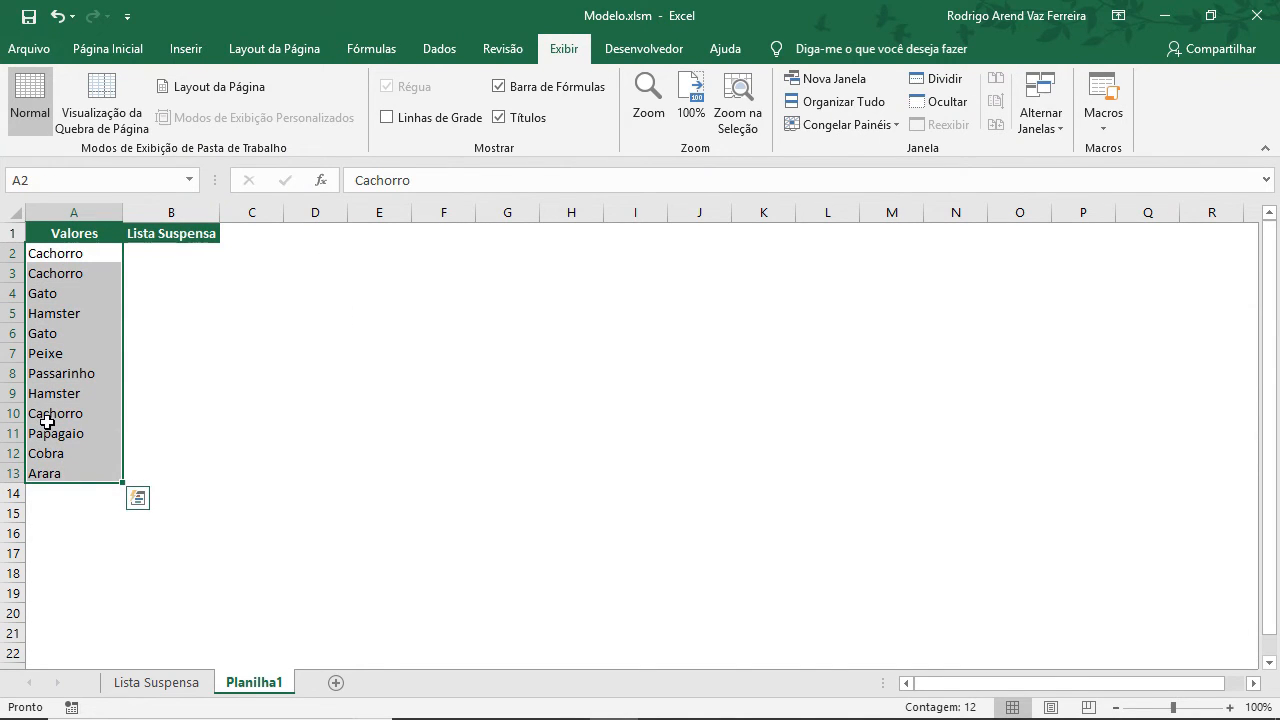
left_click(162, 261)
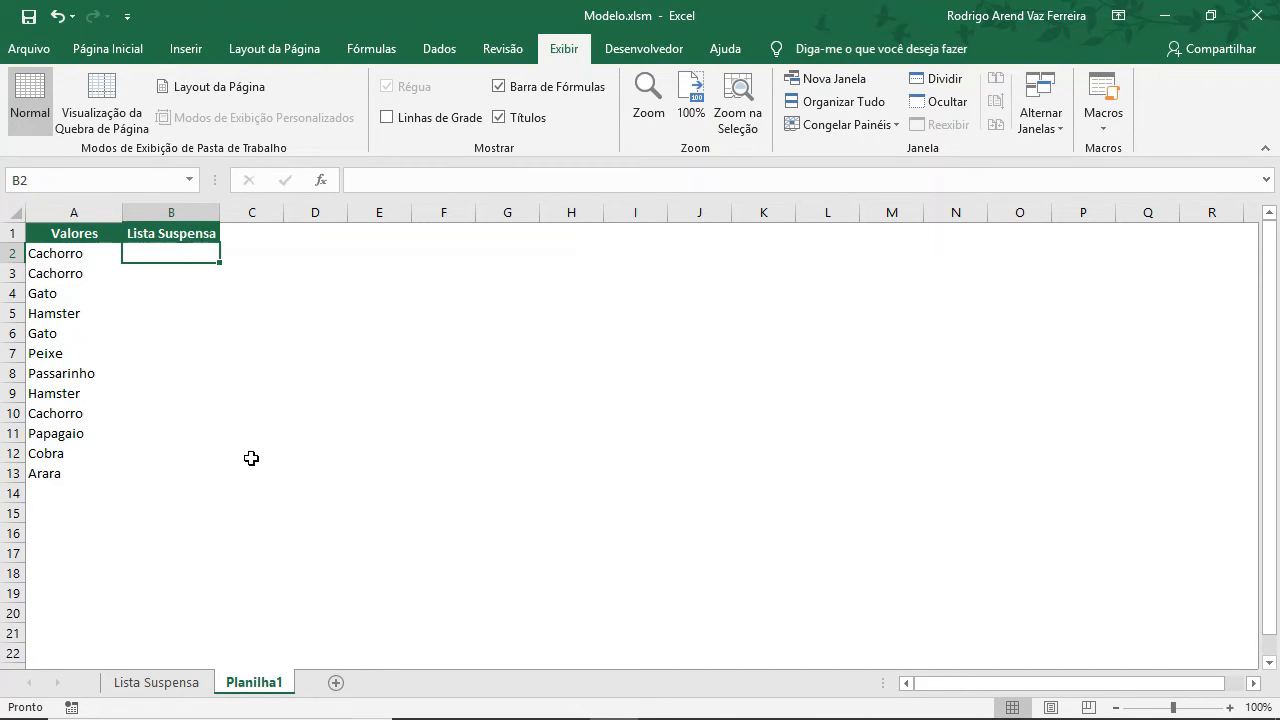
Open the VBA editor and insert a new module into the workbook's project, placing the cursor in its code window.
key("alt+F11")
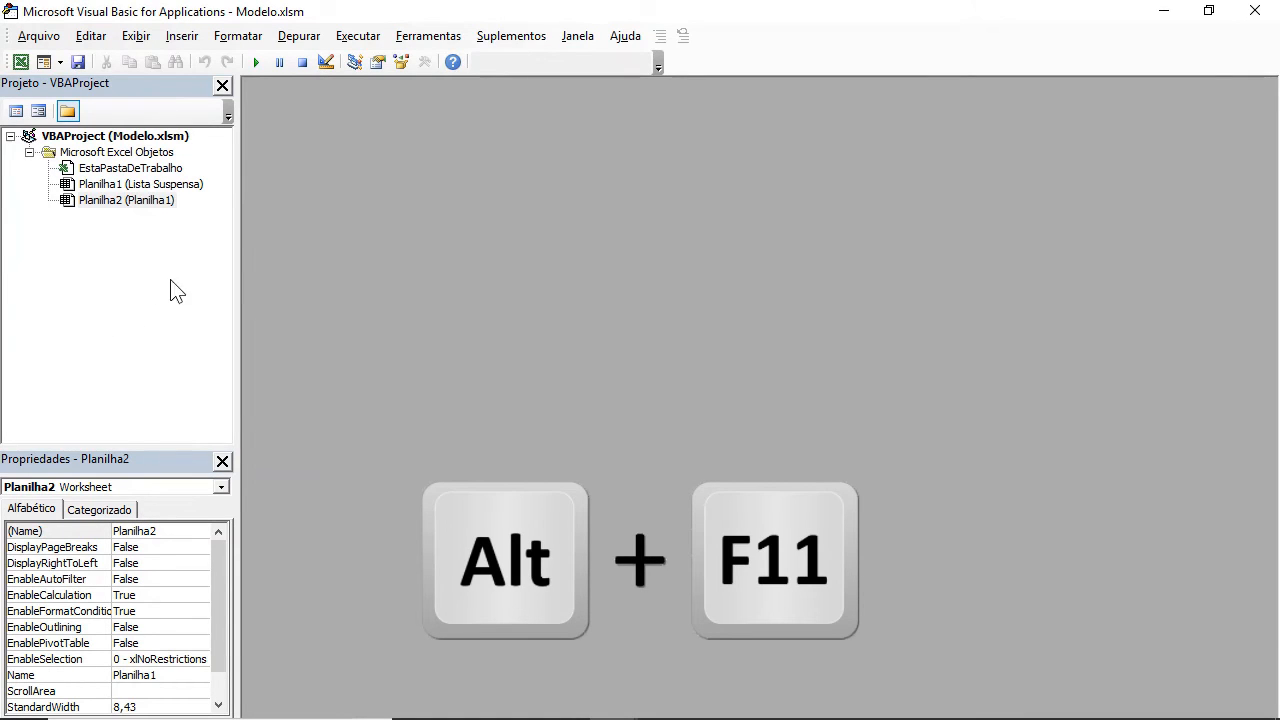
right_click(133, 266)
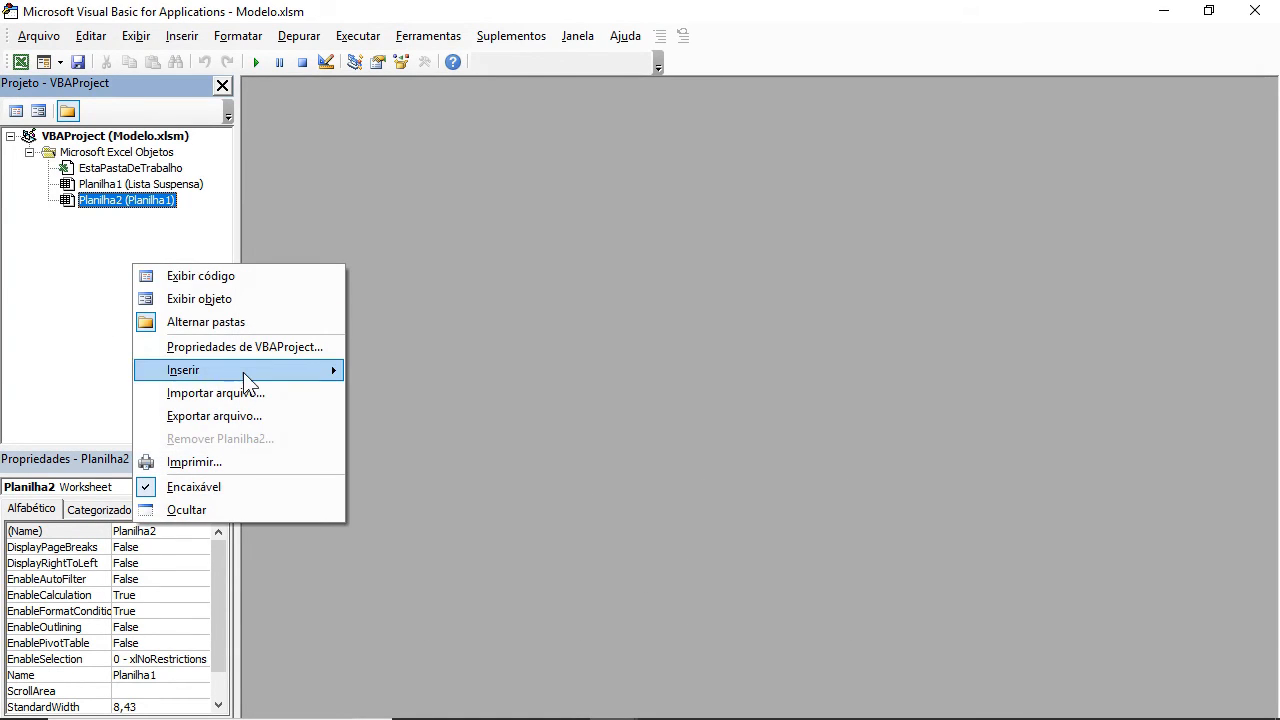
mouse_move(243, 372)
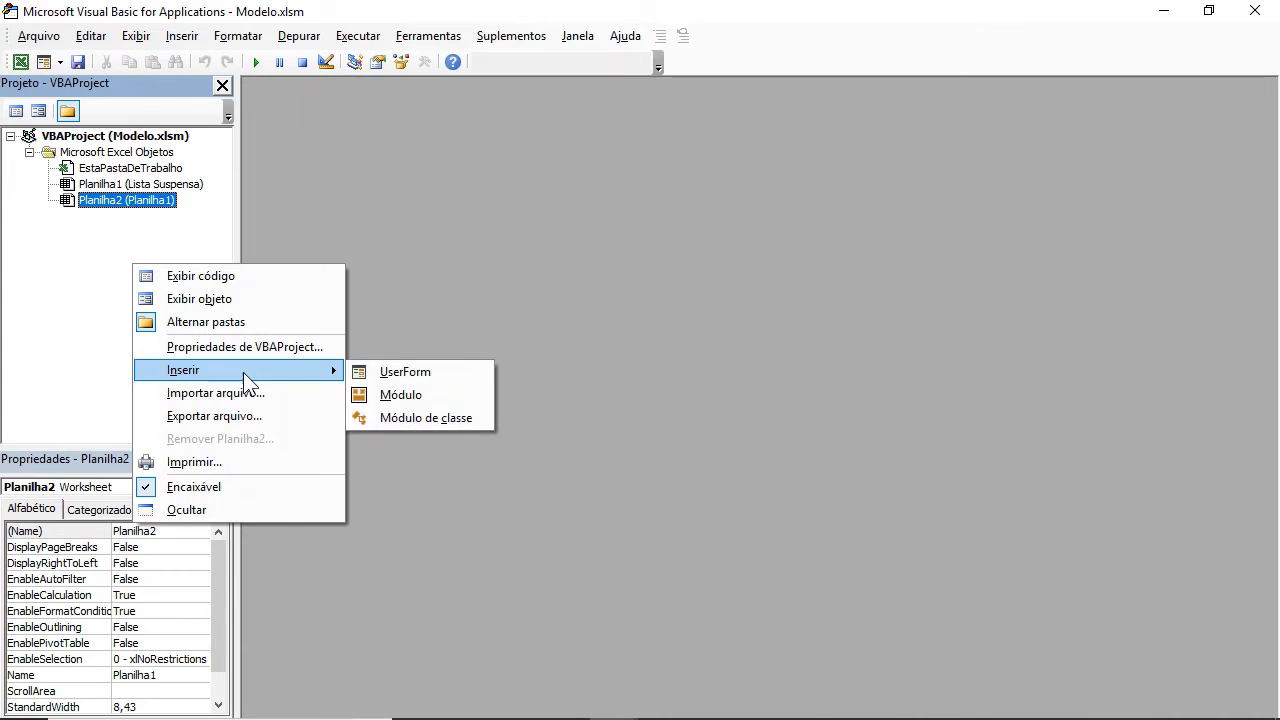
left_click(417, 396)
left_click(100, 236)
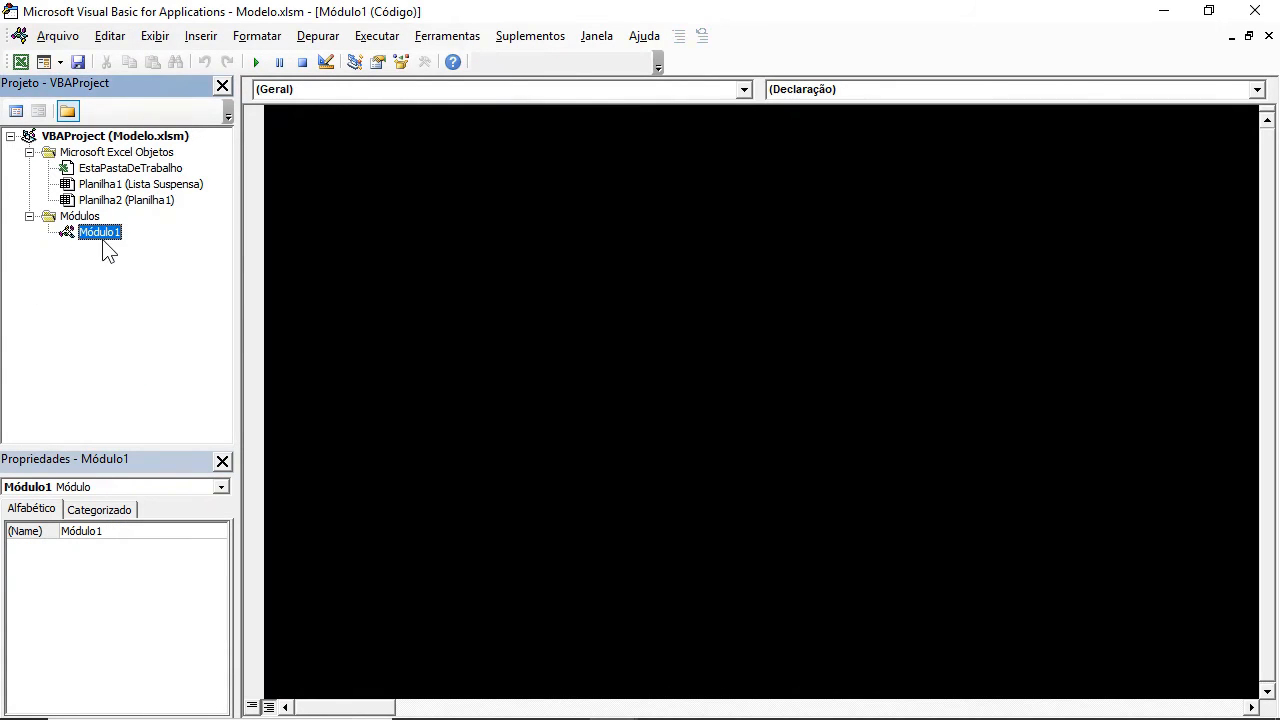
left_click(277, 116)
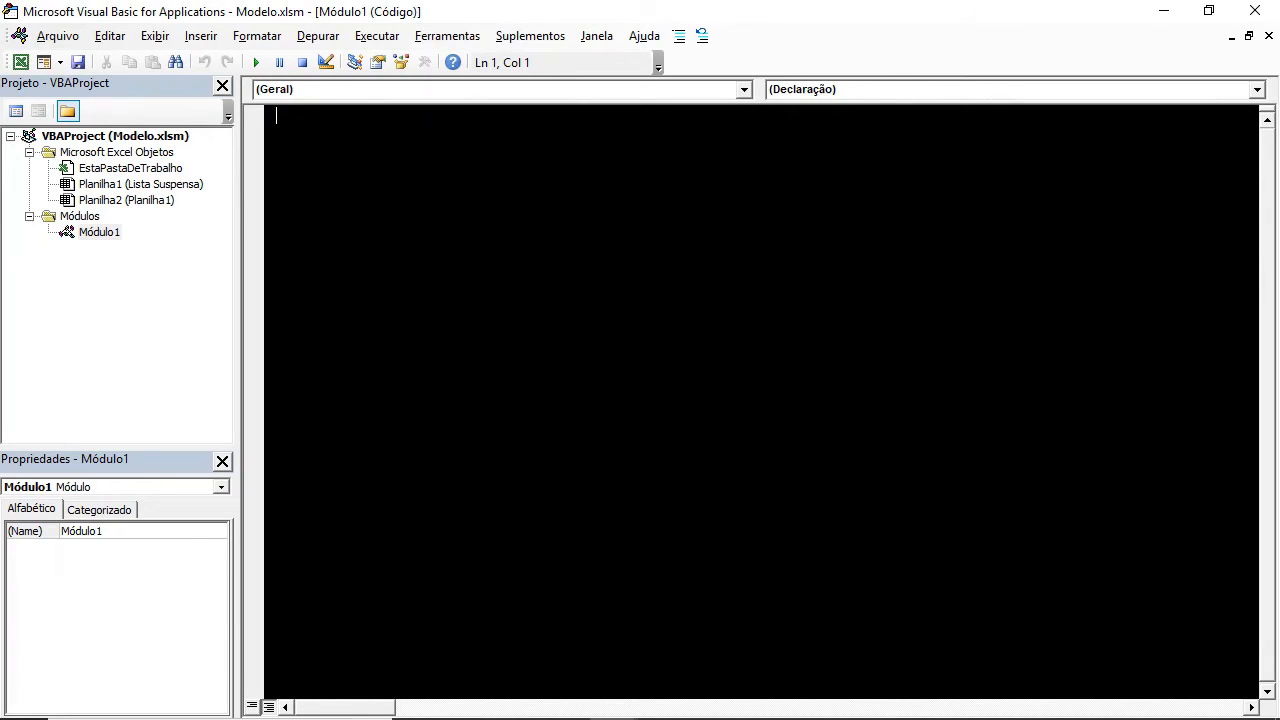
Create a Sub procedure named Listagem in the module.
type("Sub")
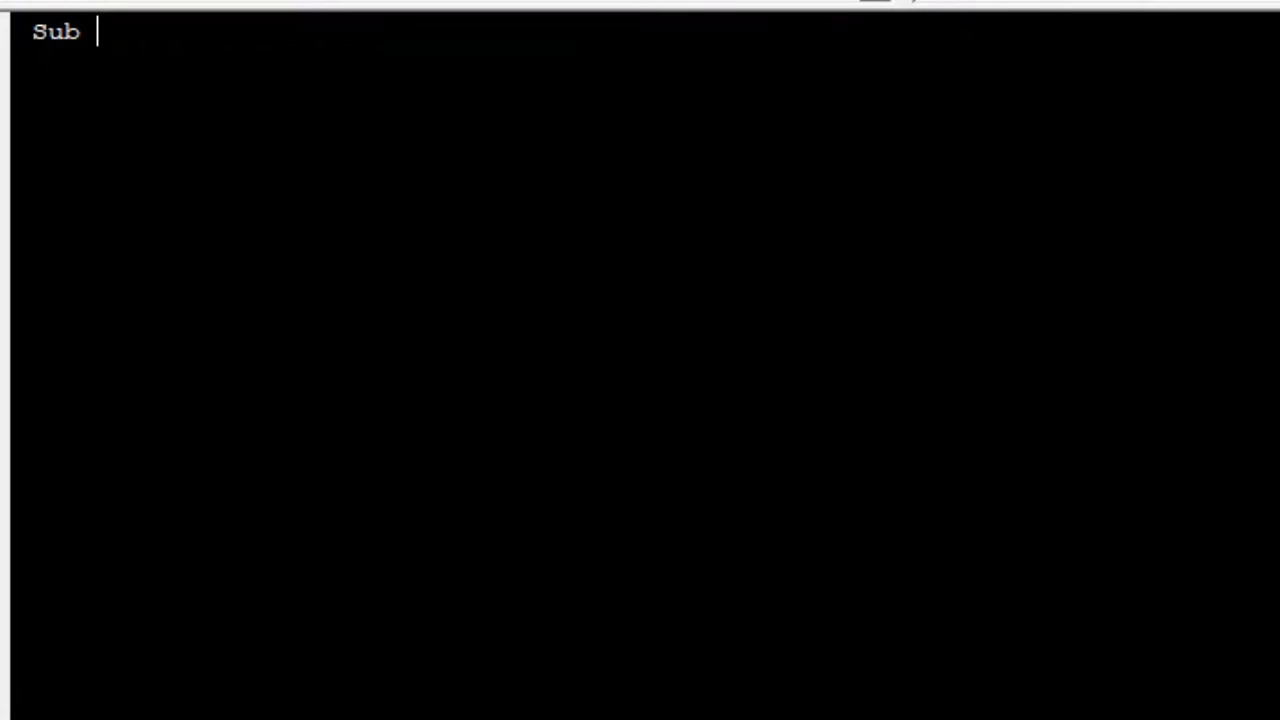
type("Listagem")
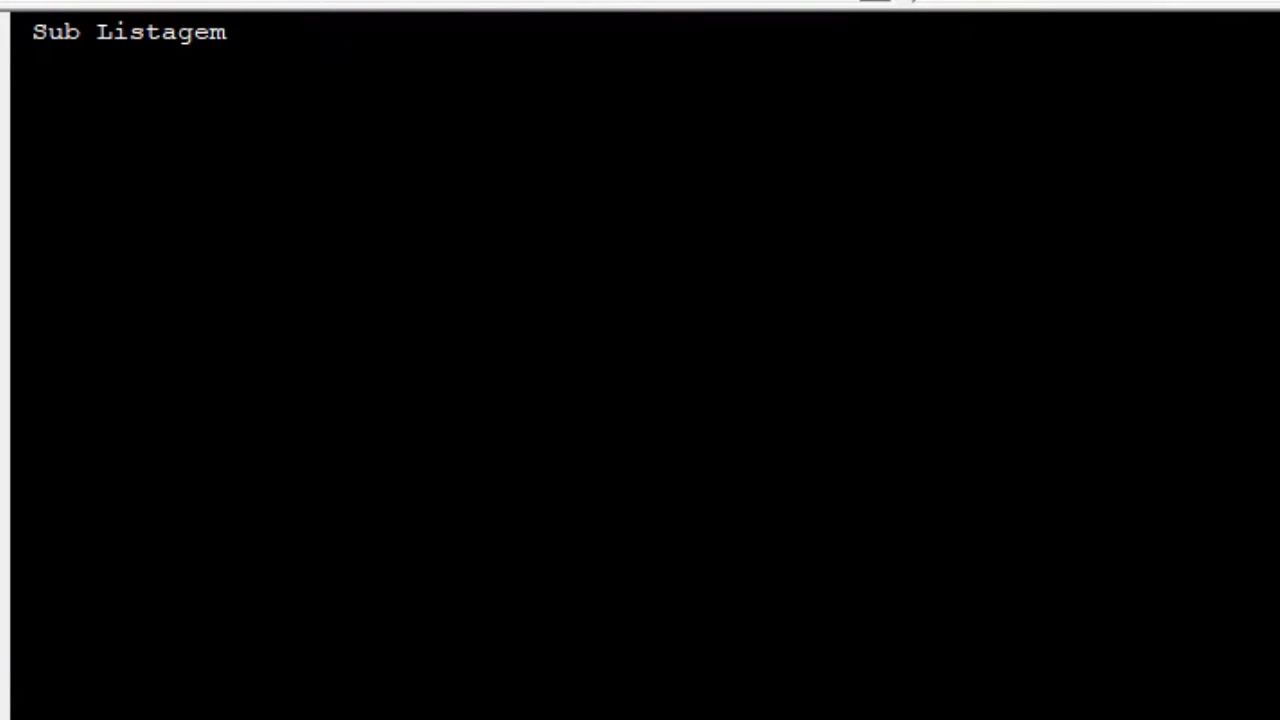
key("Return")
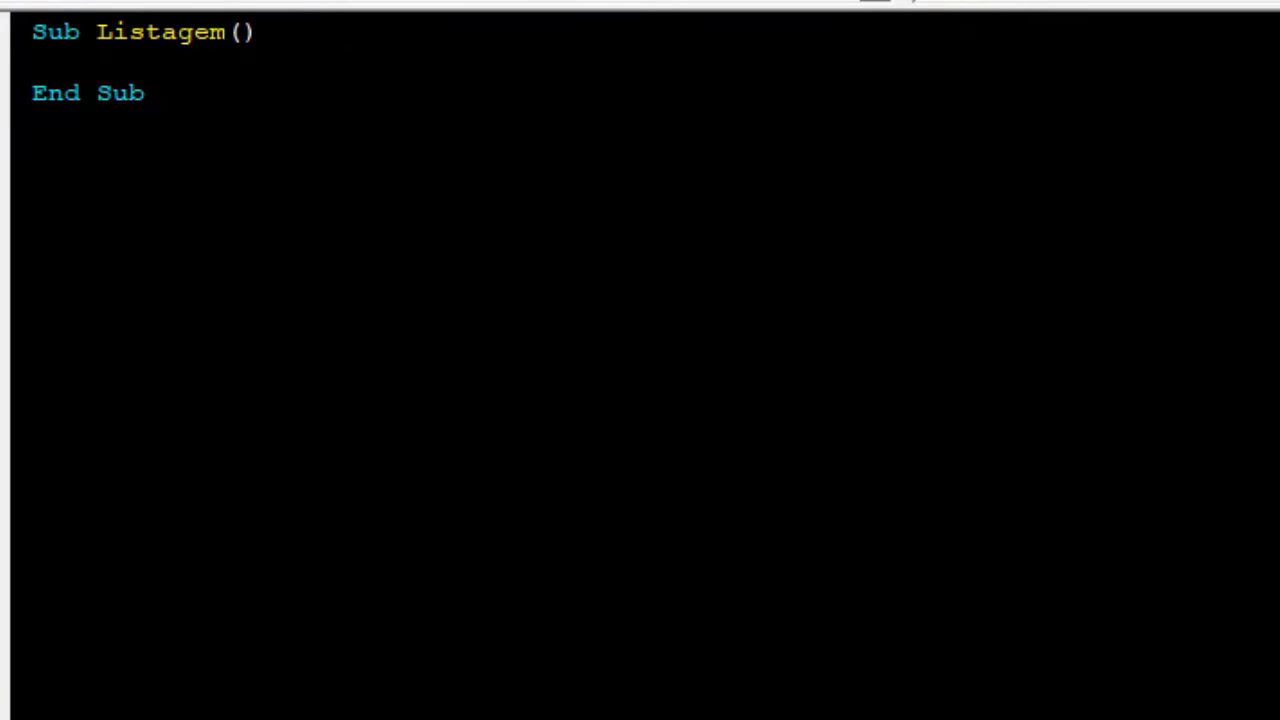
Declare the variables rCell As Range, rRange As Range and Lista As String inside Listagem, leaving a blank line after.
key("Tab")
type("Dim rCell")
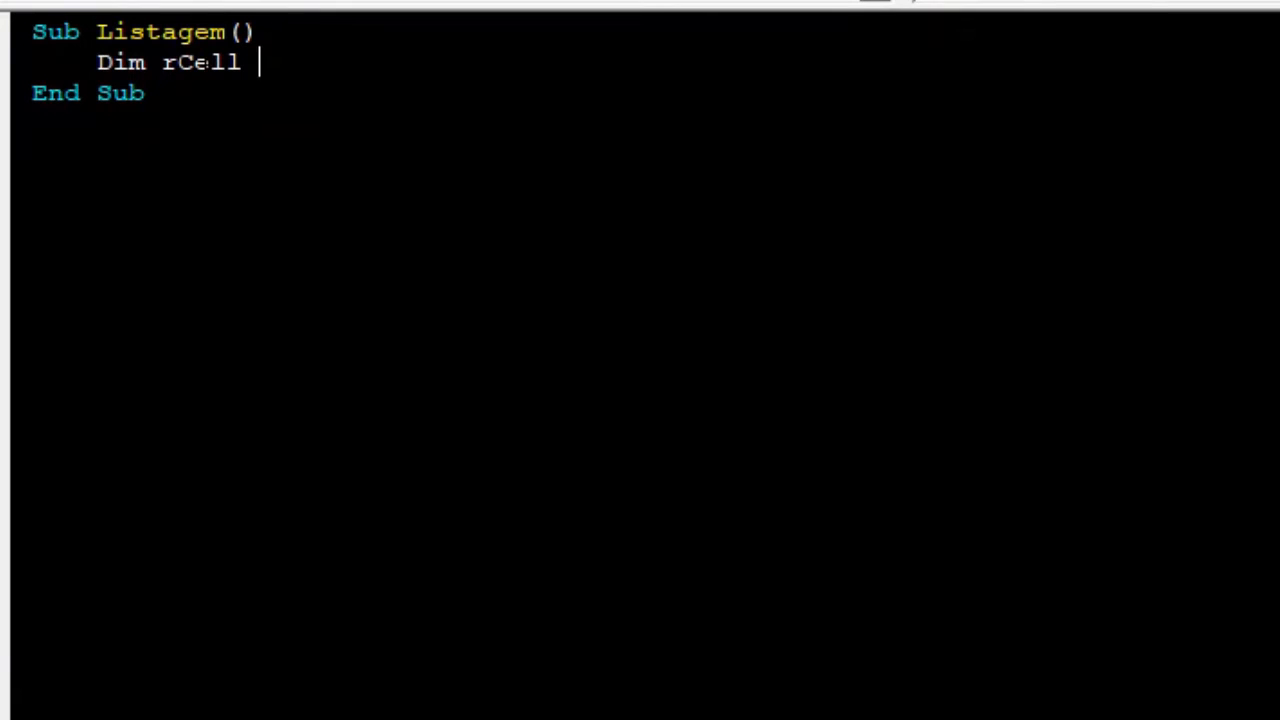
type("as ")
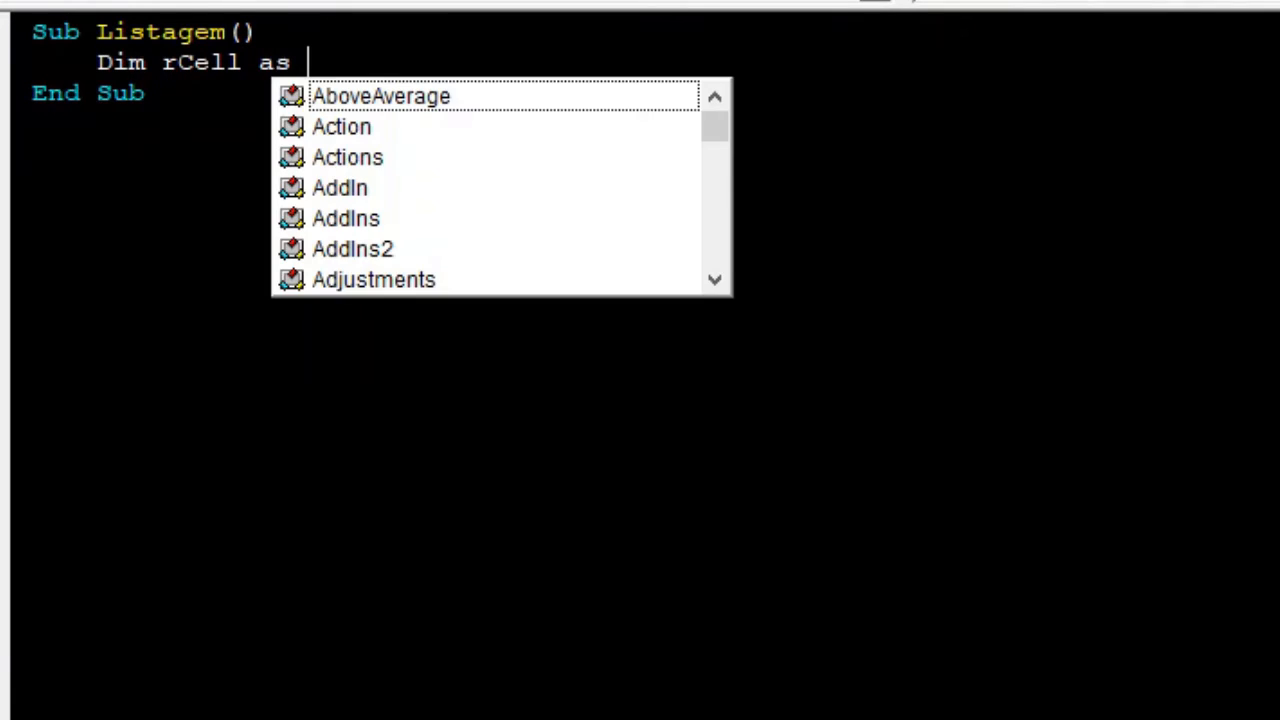
type("Range")
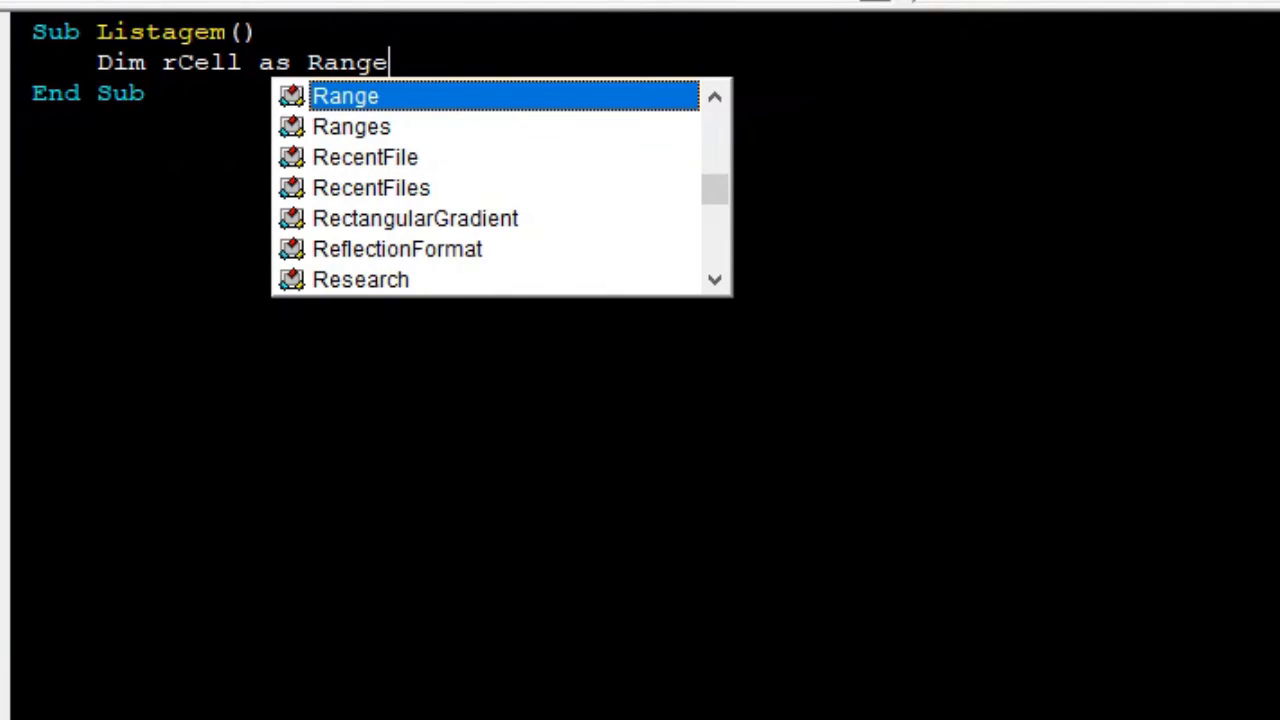
key("Return")
type("Dim")
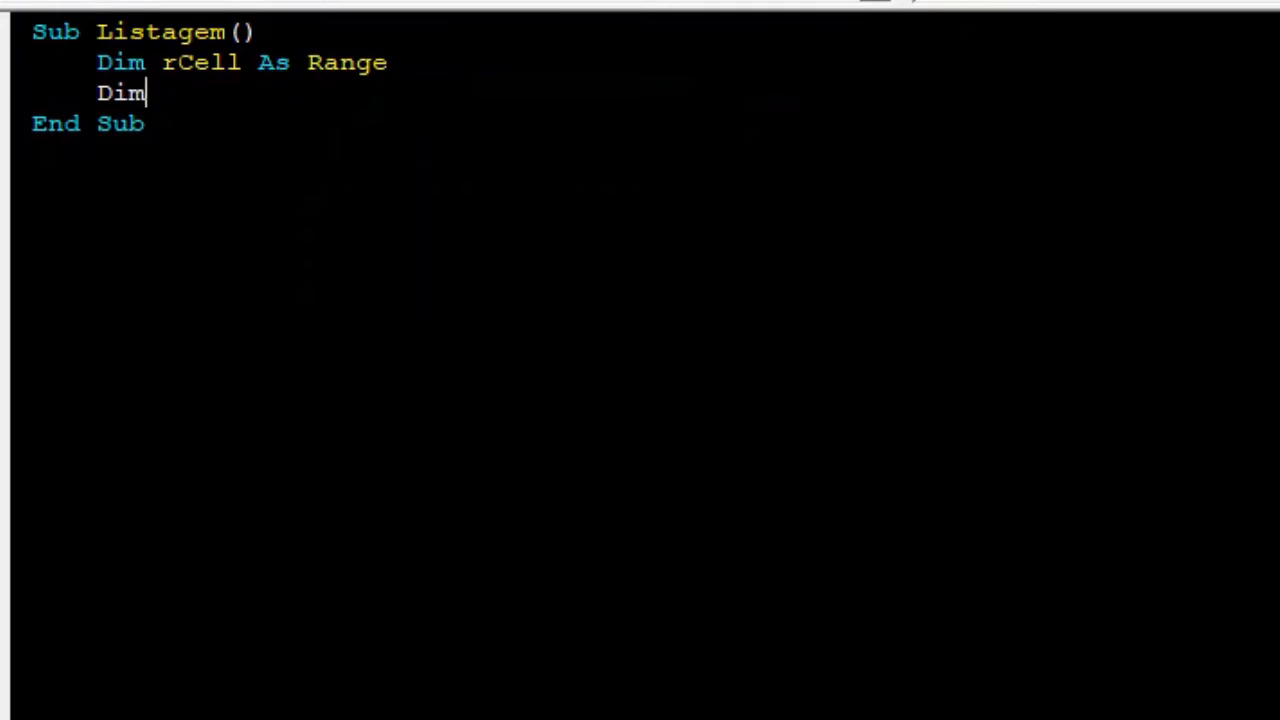
type(" rRange")
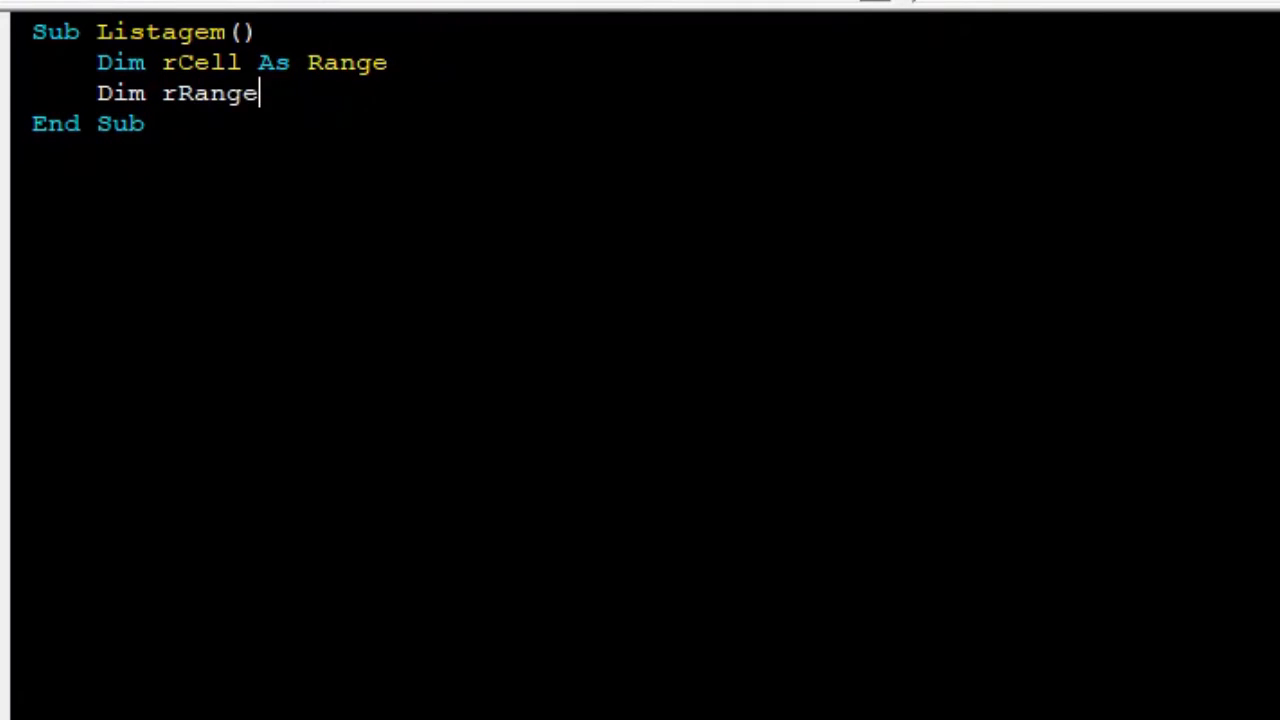
type(" as ")
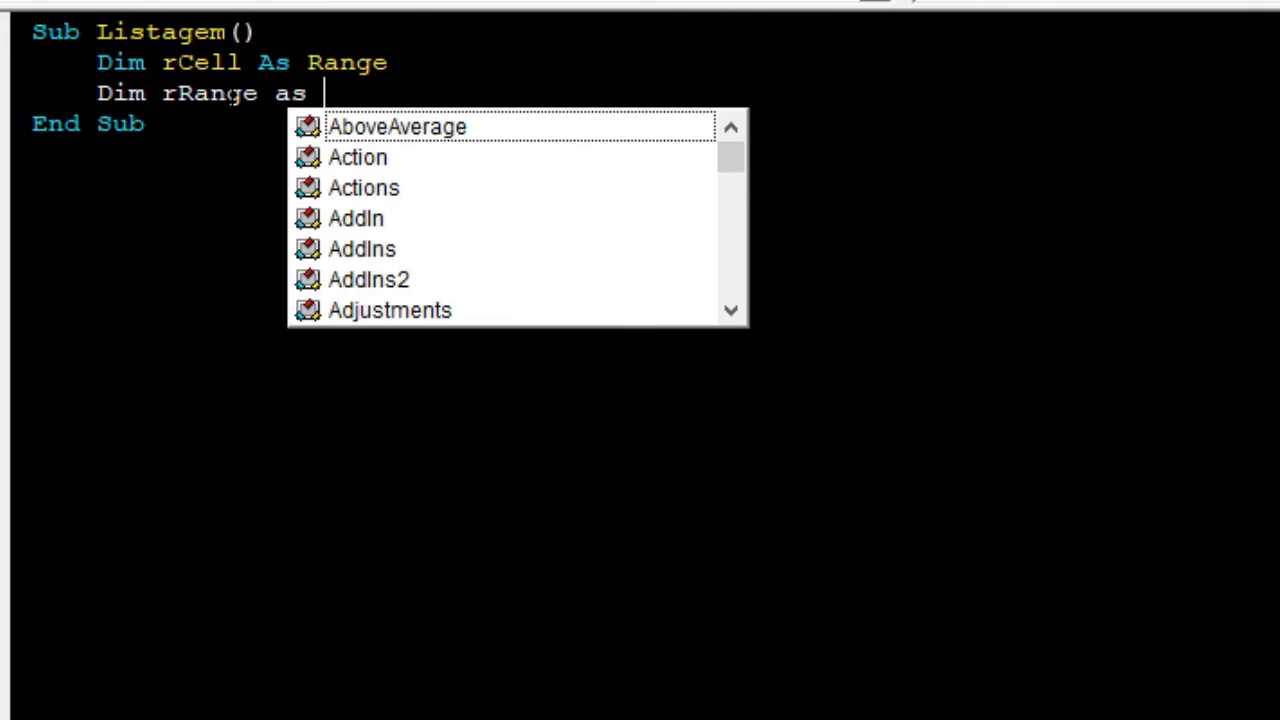
type("Range")
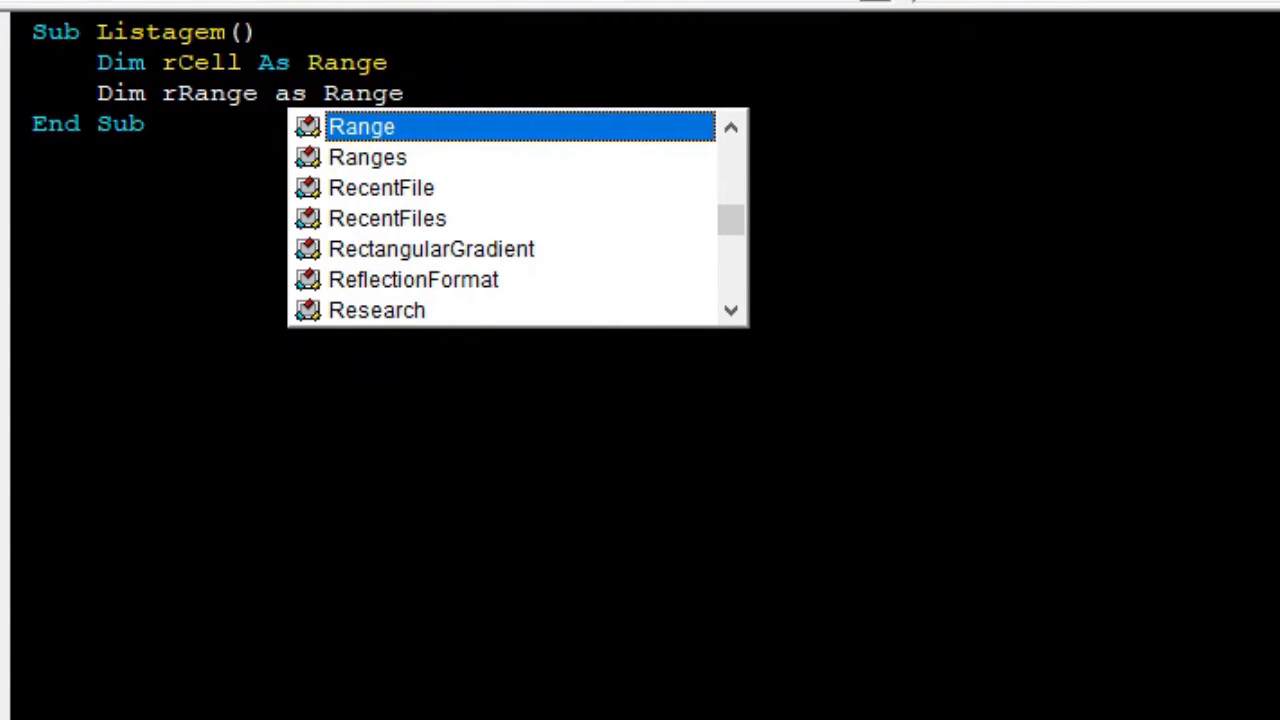
key("Return")
type("Dim")
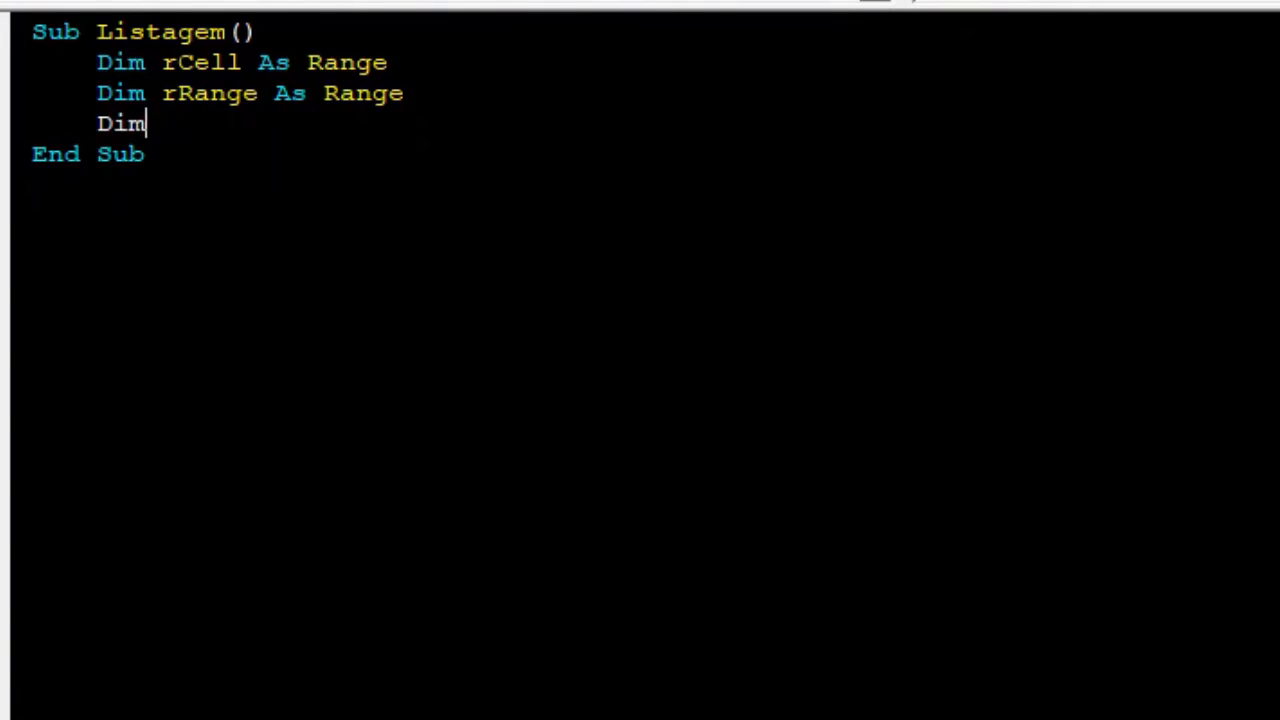
type(" Lista")
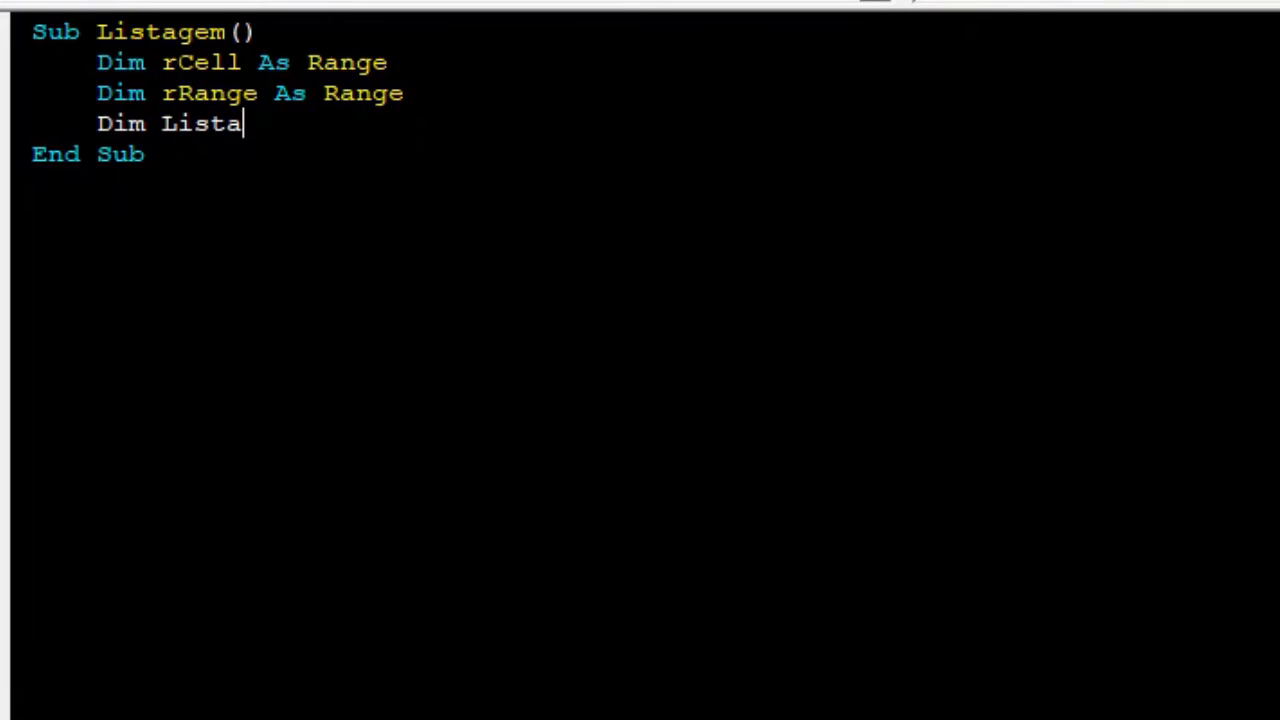
type("As S")
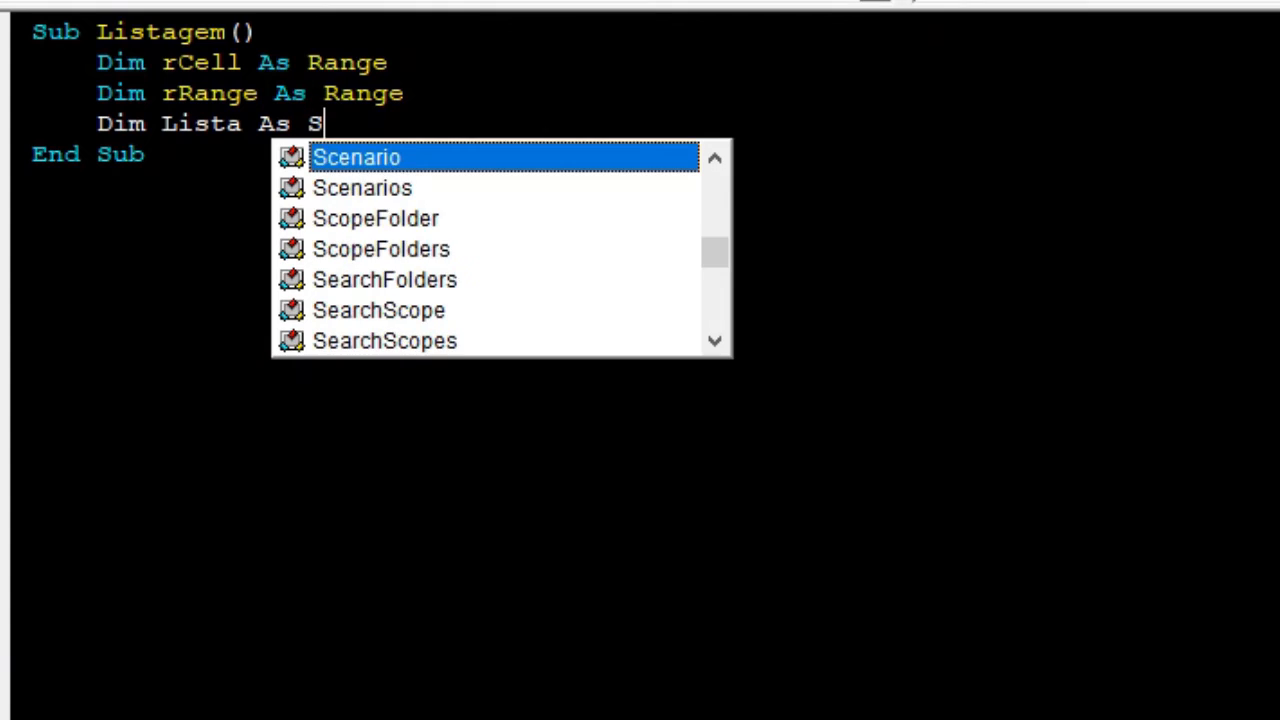
type("tring")
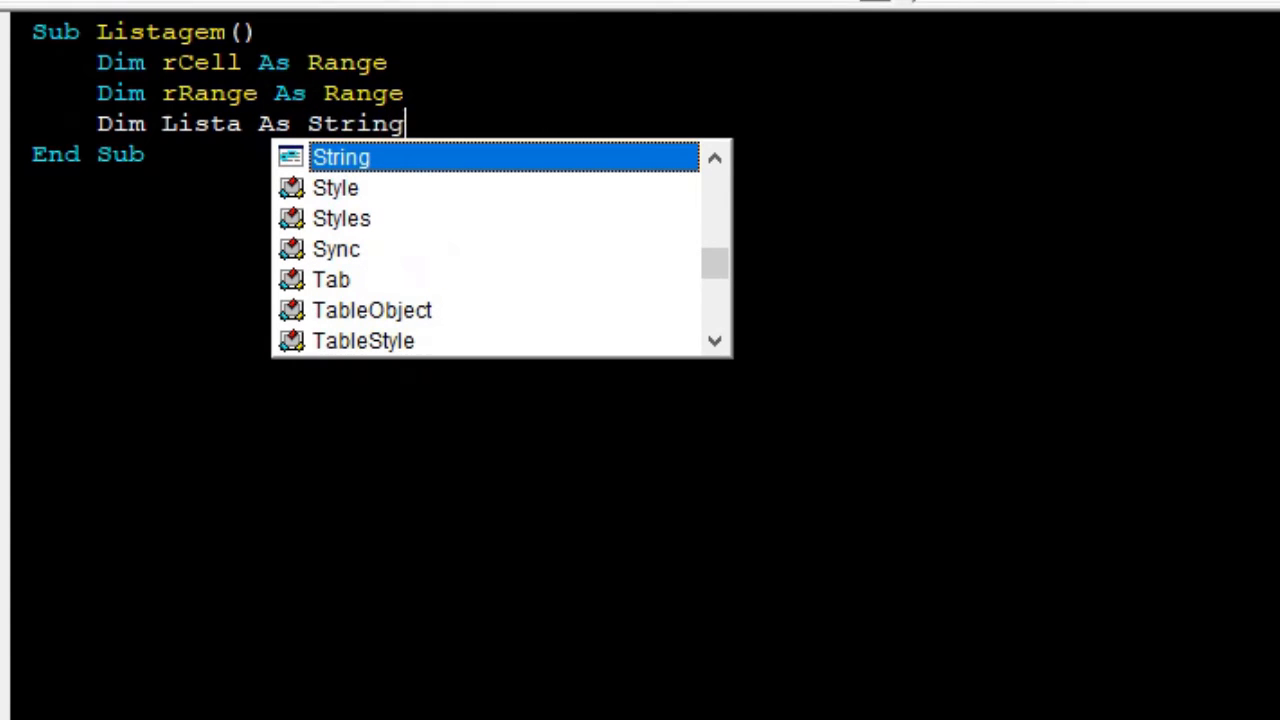
key("Return")
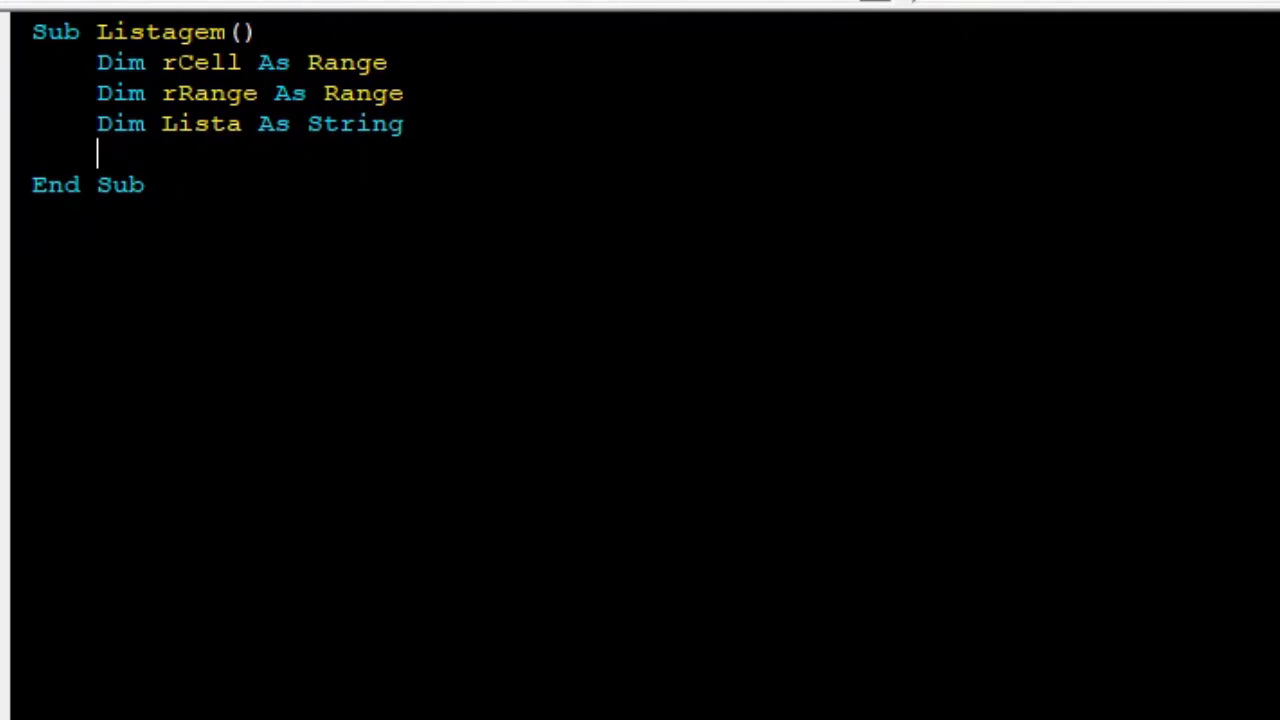
key("Return")
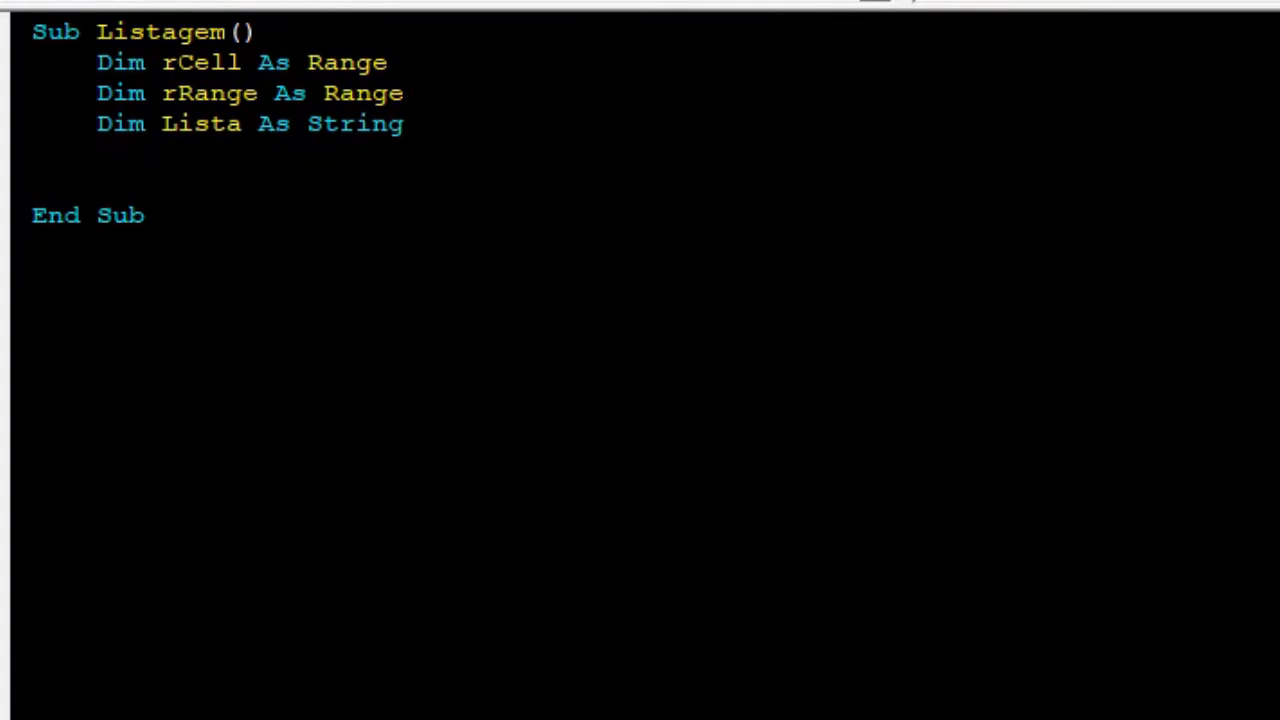
Start assigning rRange with the line Set rRange = Range("A2:A".
type("Set rRange = ")
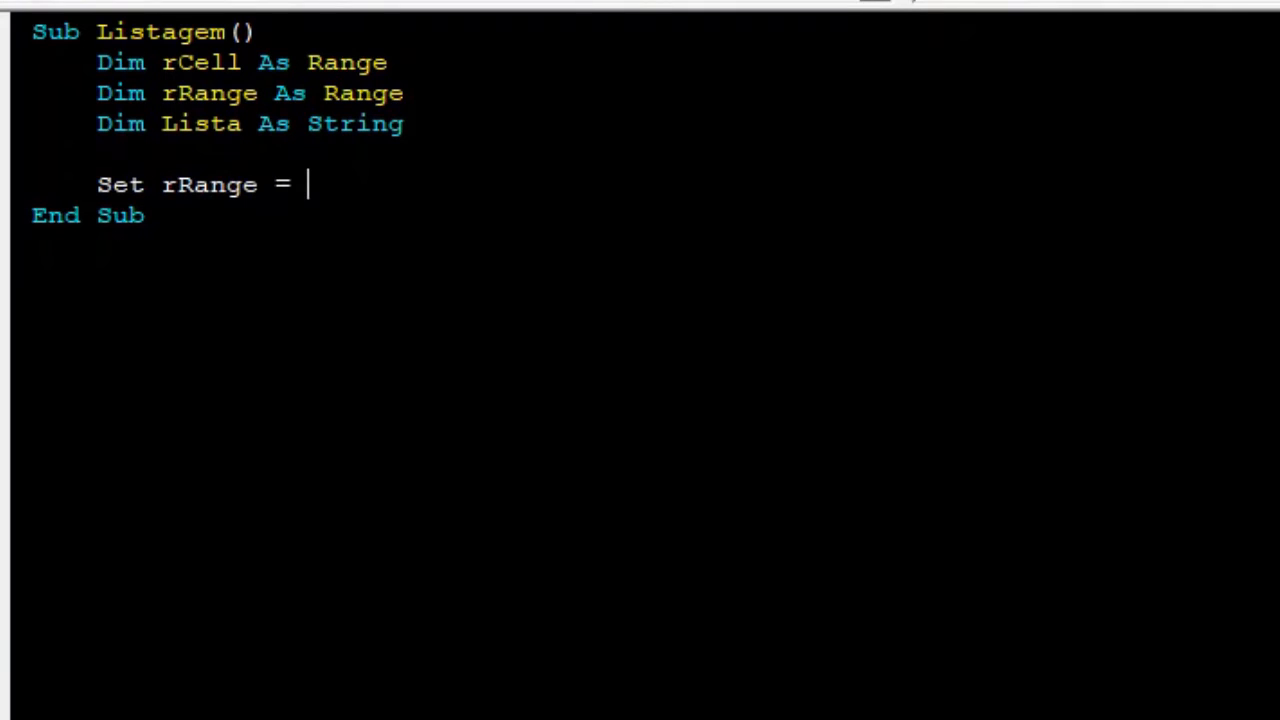
type("Range(\"A")
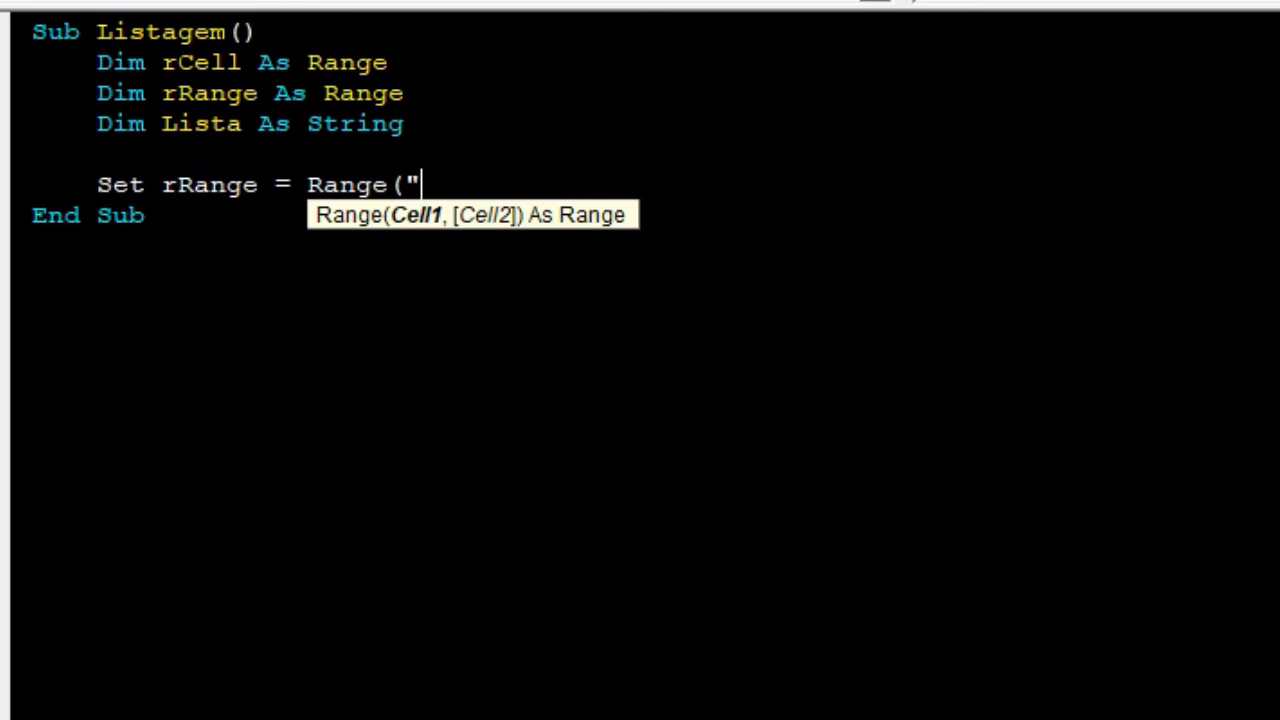
type("2:A\"")
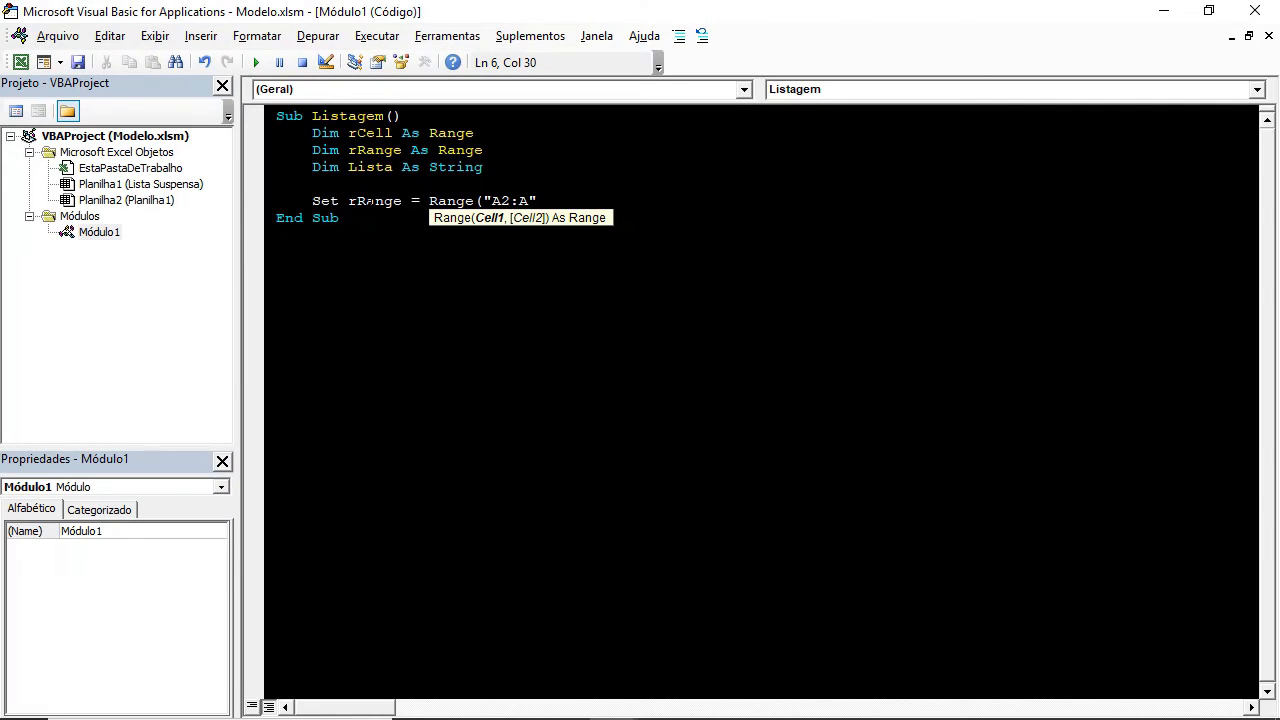
Return to the worksheet and examine the extent of the Valores entries in column A.
key("alt+F11")
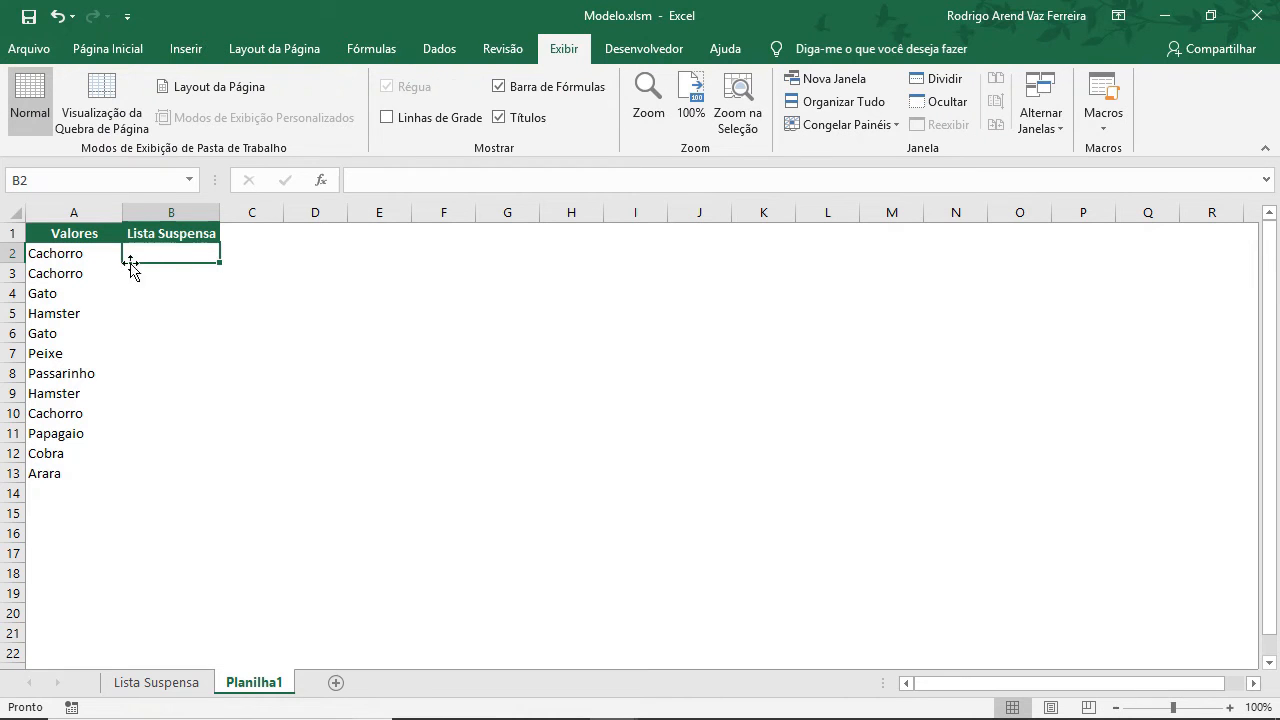
left_click(74, 255)
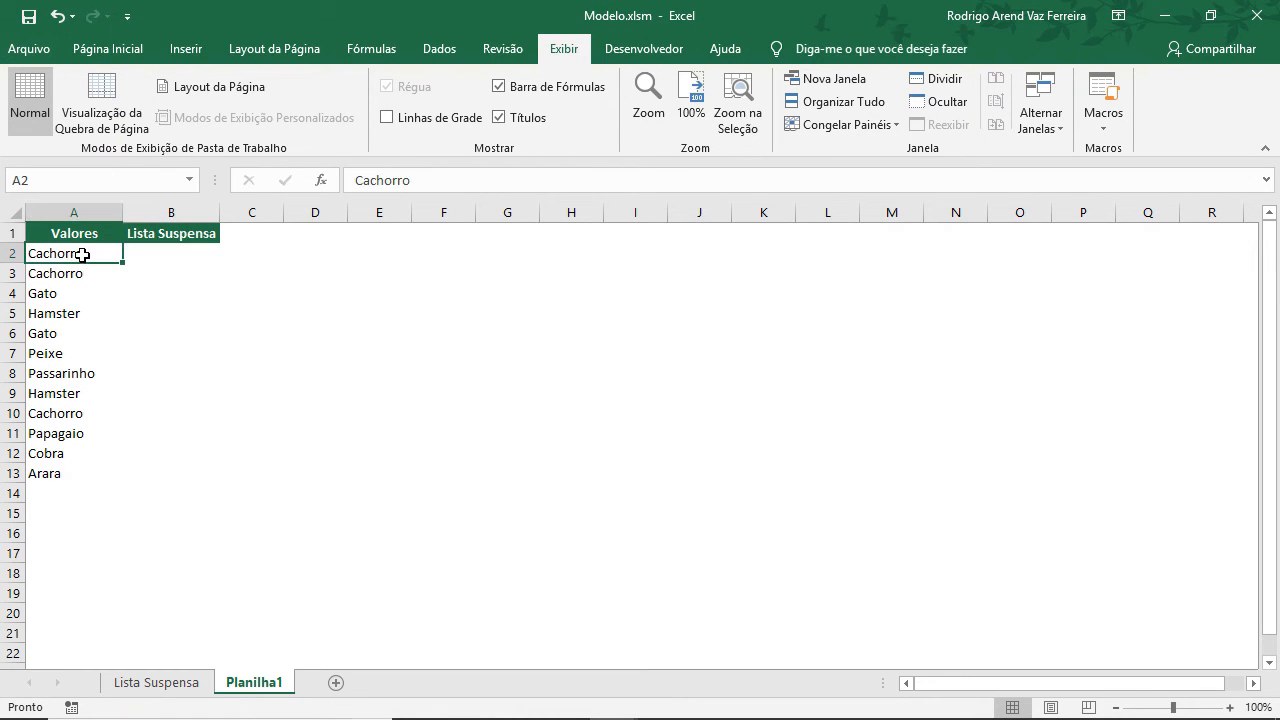
left_click_drag(82, 255, 100, 458)
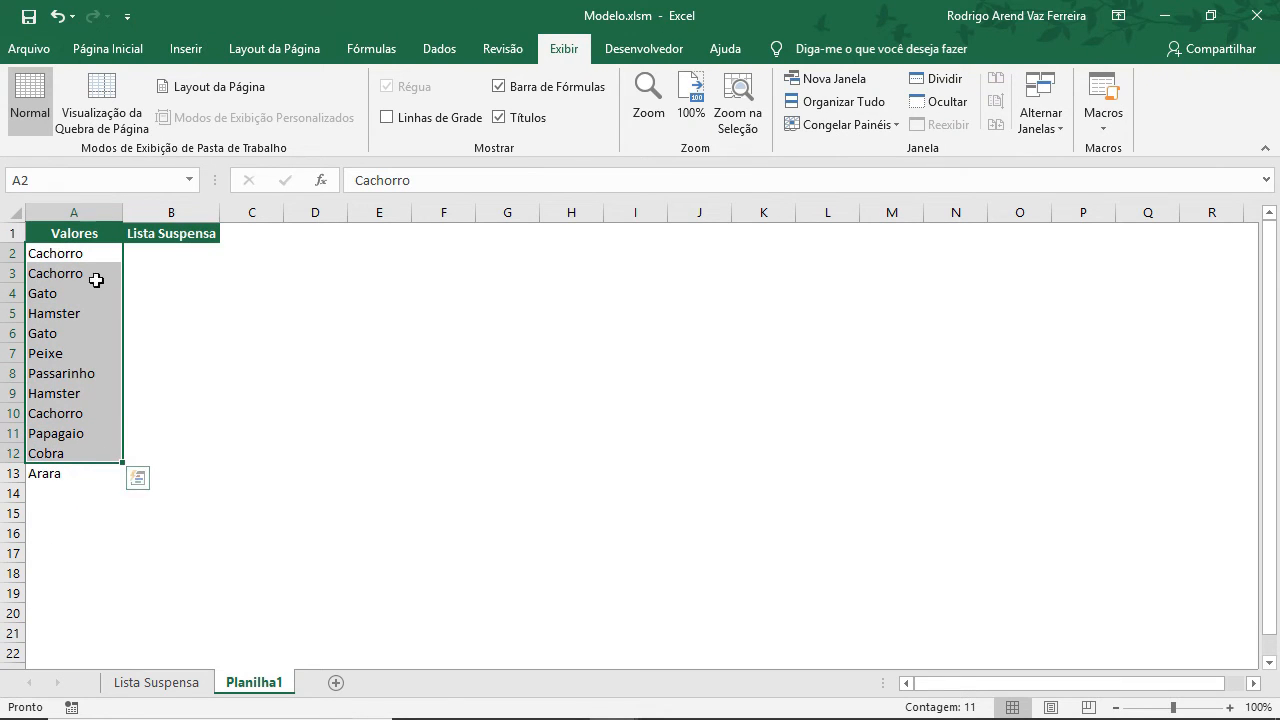
left_click_drag(90, 256, 30, 482)
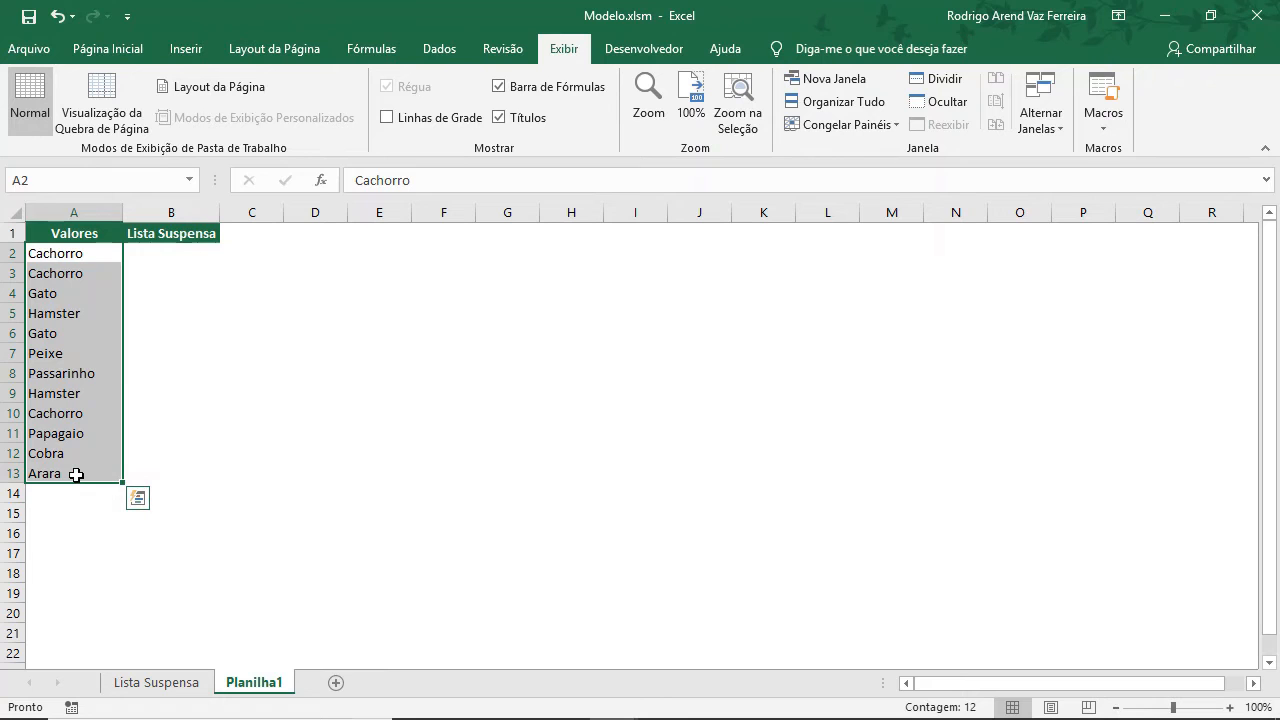
left_click(76, 475)
left_click(80, 262)
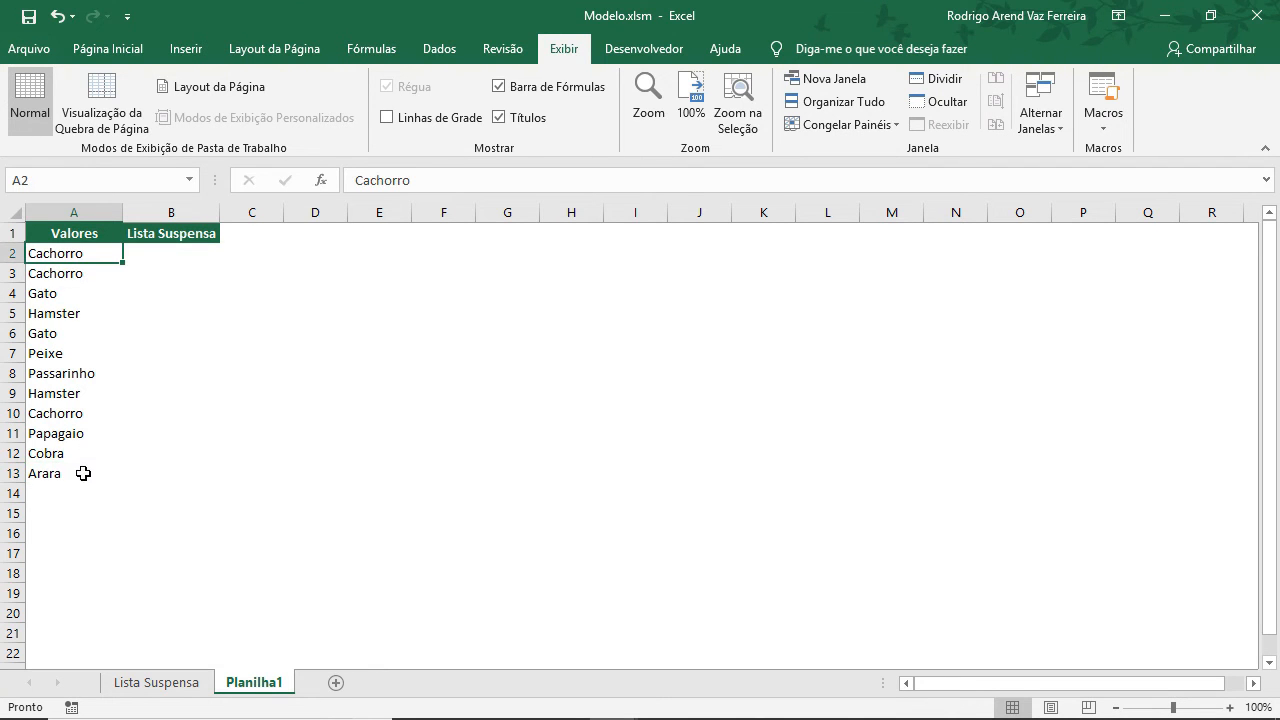
Complete the rRange assignment as Range("A2:A" & WorksheetFunction.CountA(Range("A:A"))) and start a new line.
key("alt+F11")
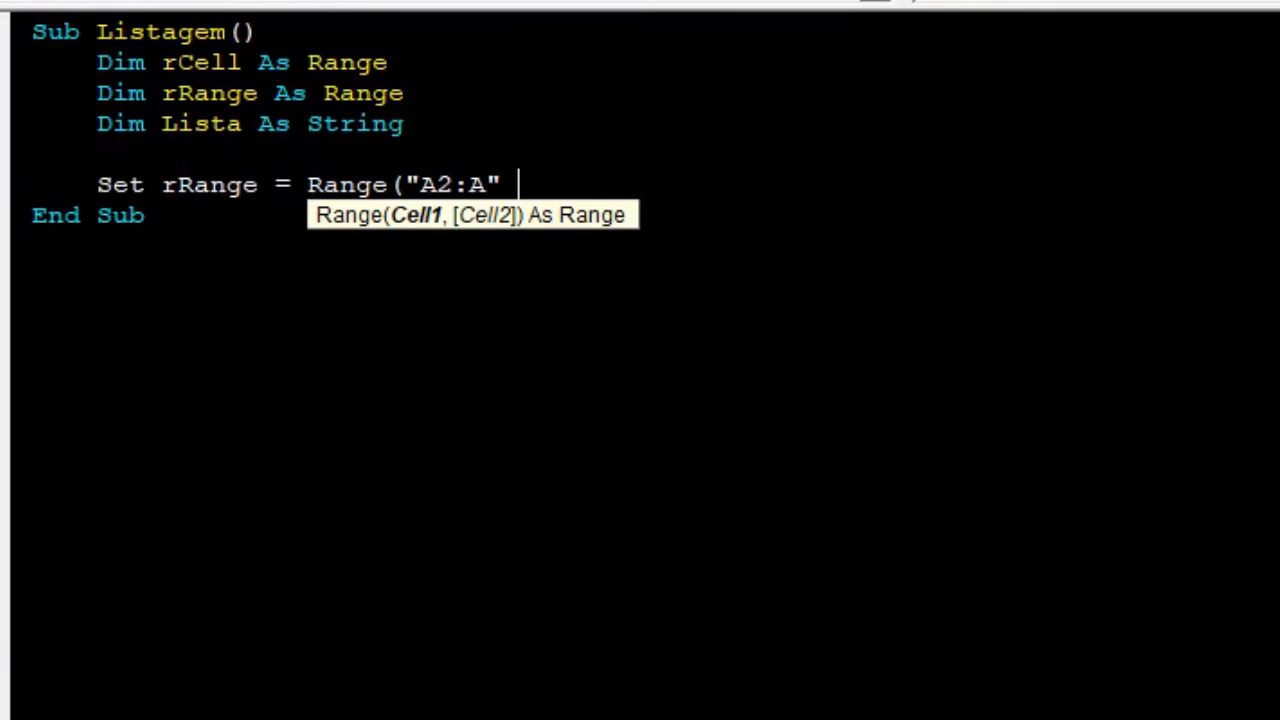
type("& wor")
key("BackSpace")
type("rksheetf")
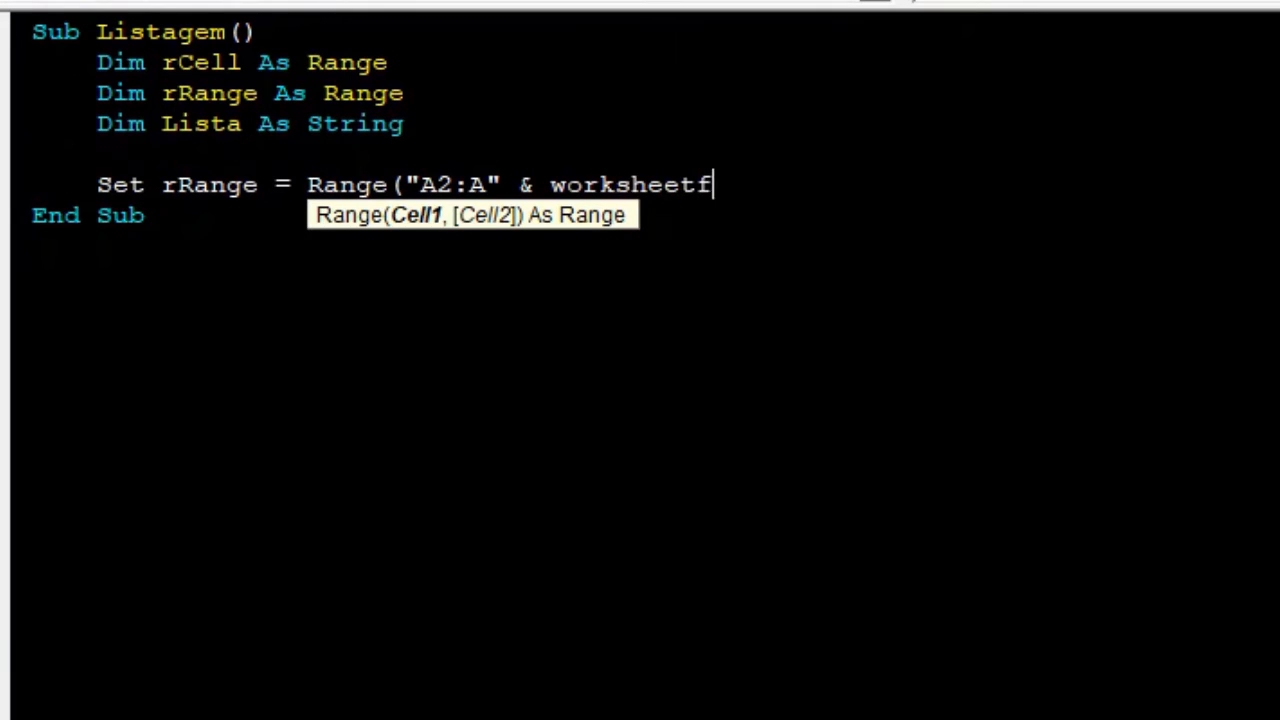
type("unction")
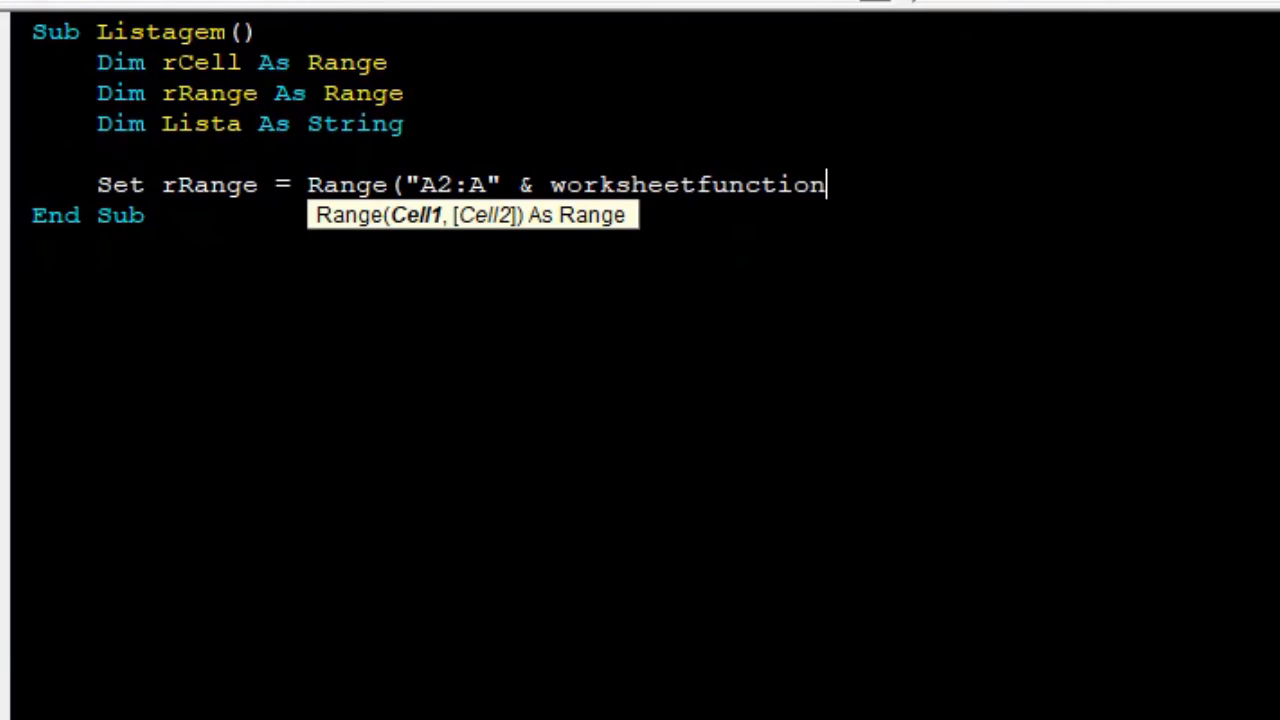
type(".")
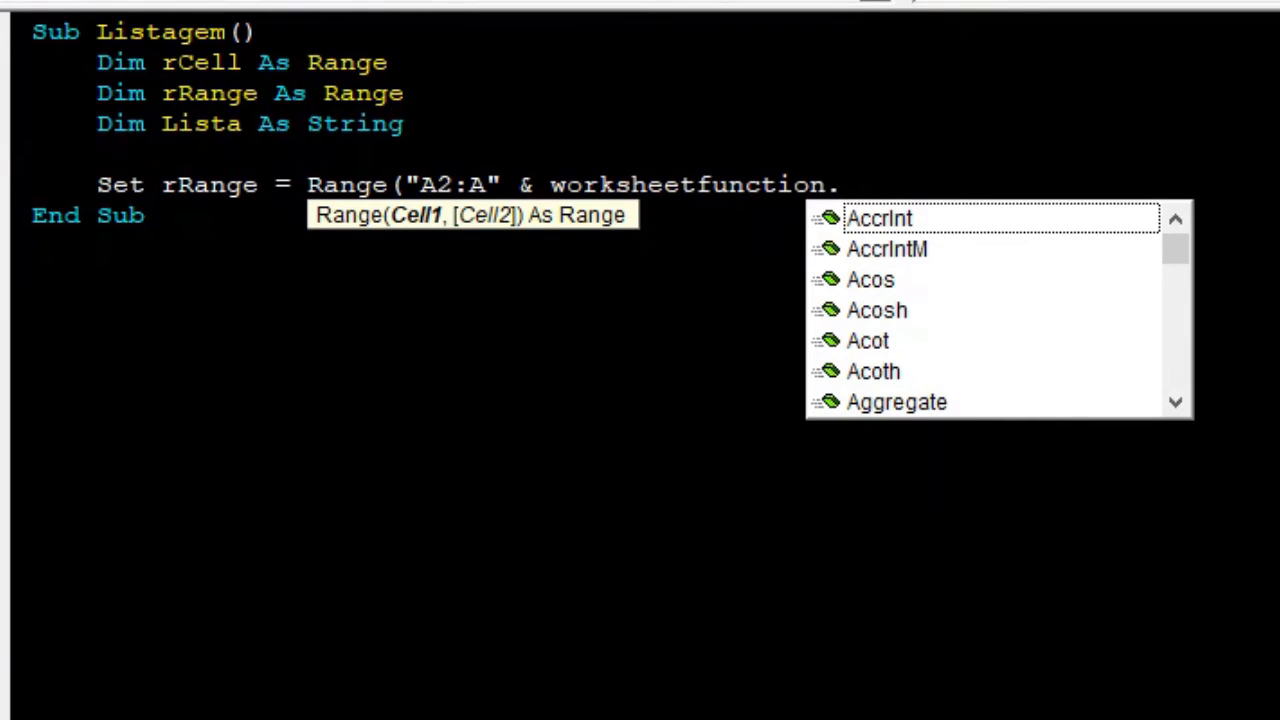
type("cont")
key("BackSpace")
key("BackSpace")
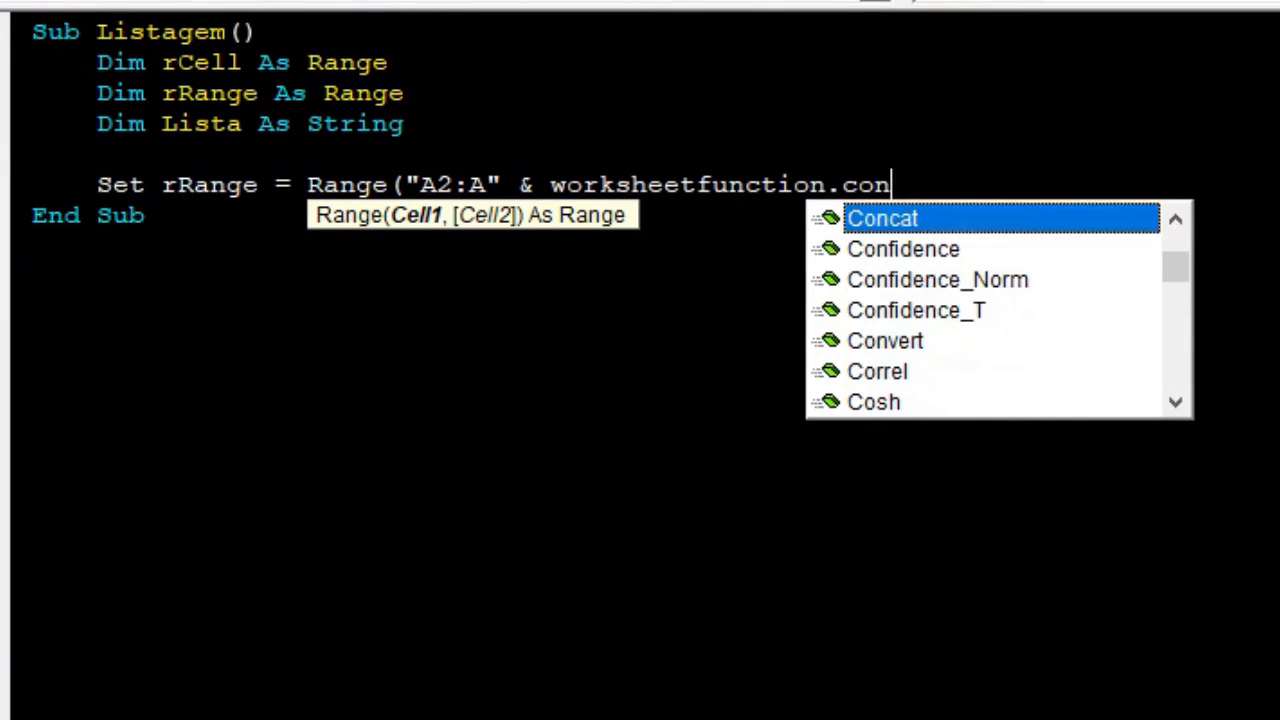
type("unta")
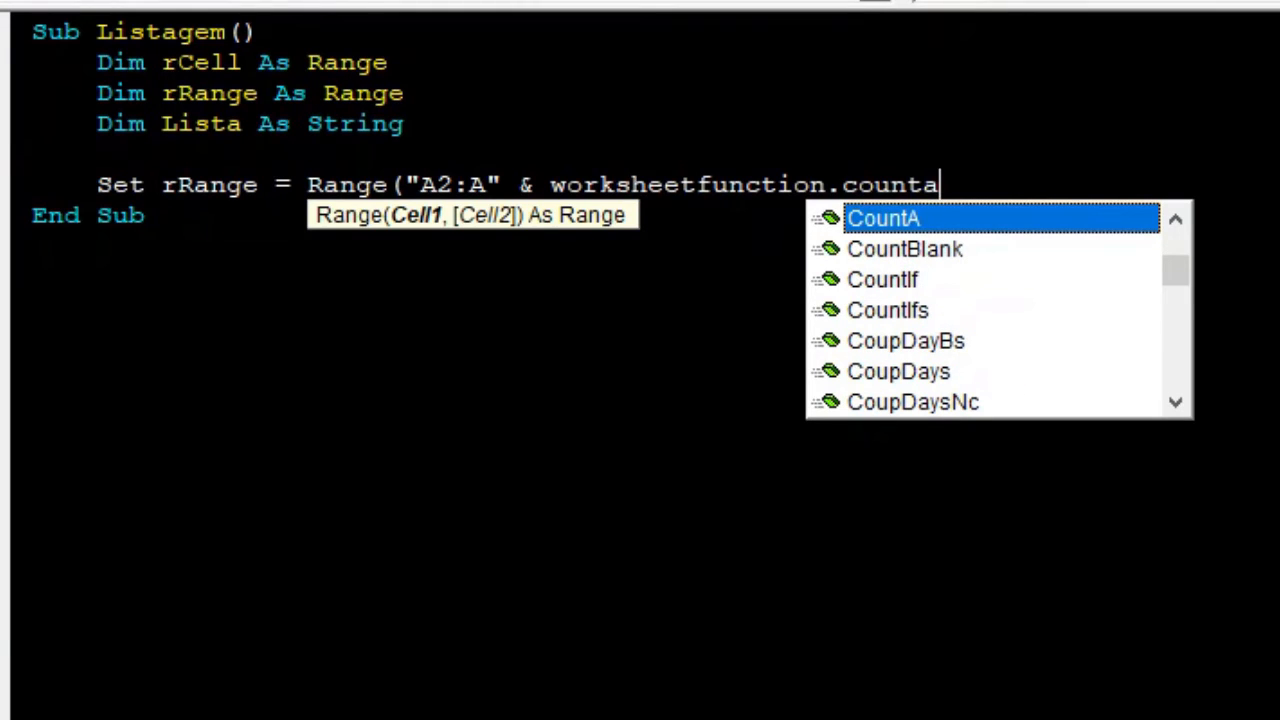
type("(")
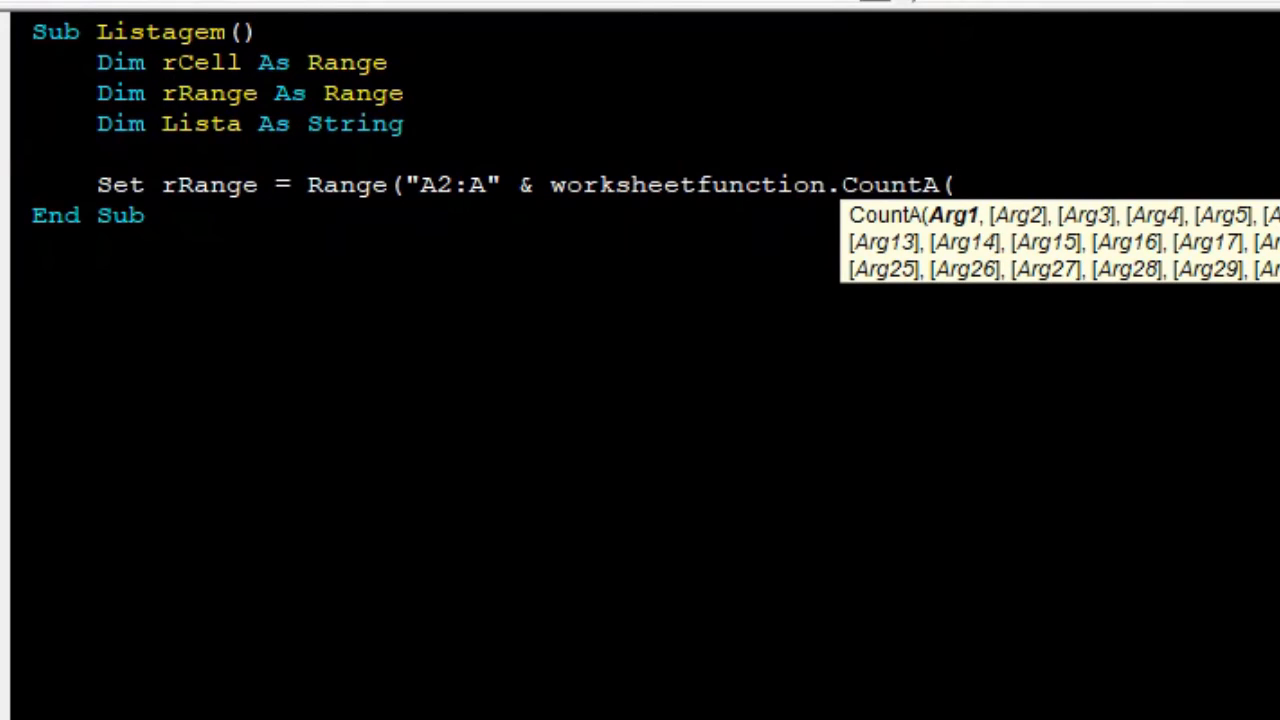
type("Range(")
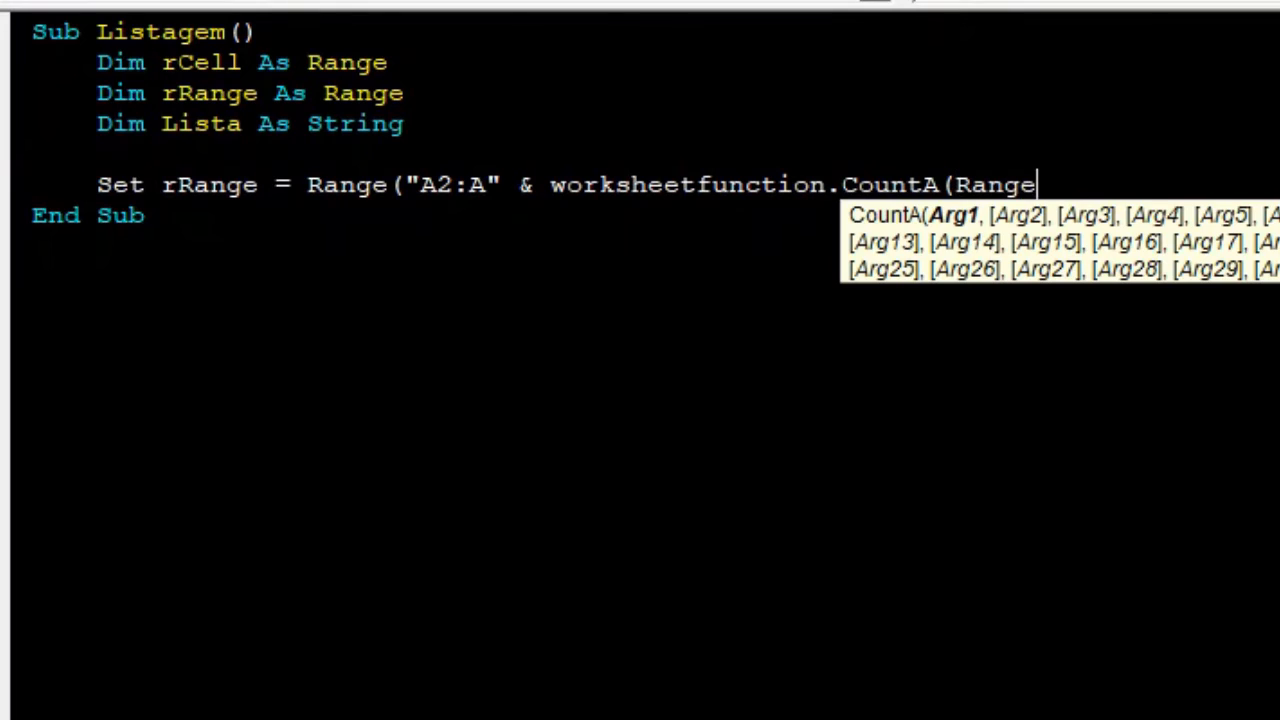
type("\"A")
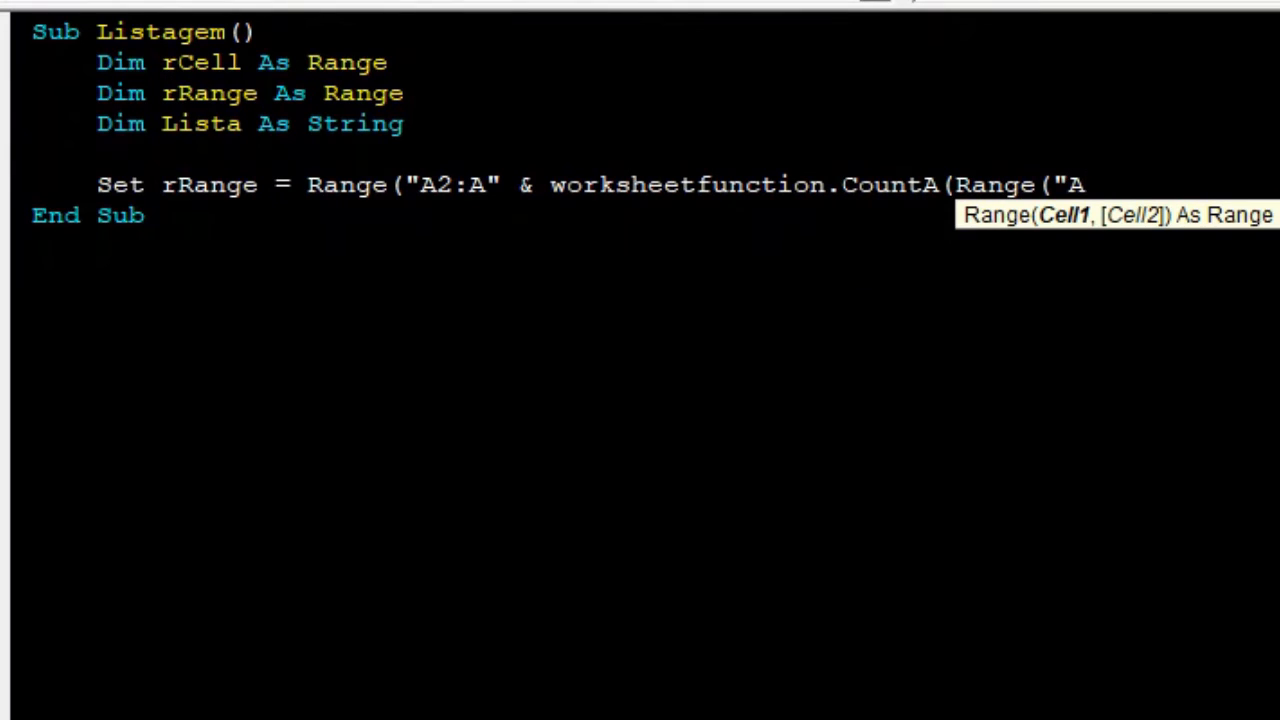
type(":A\"))")
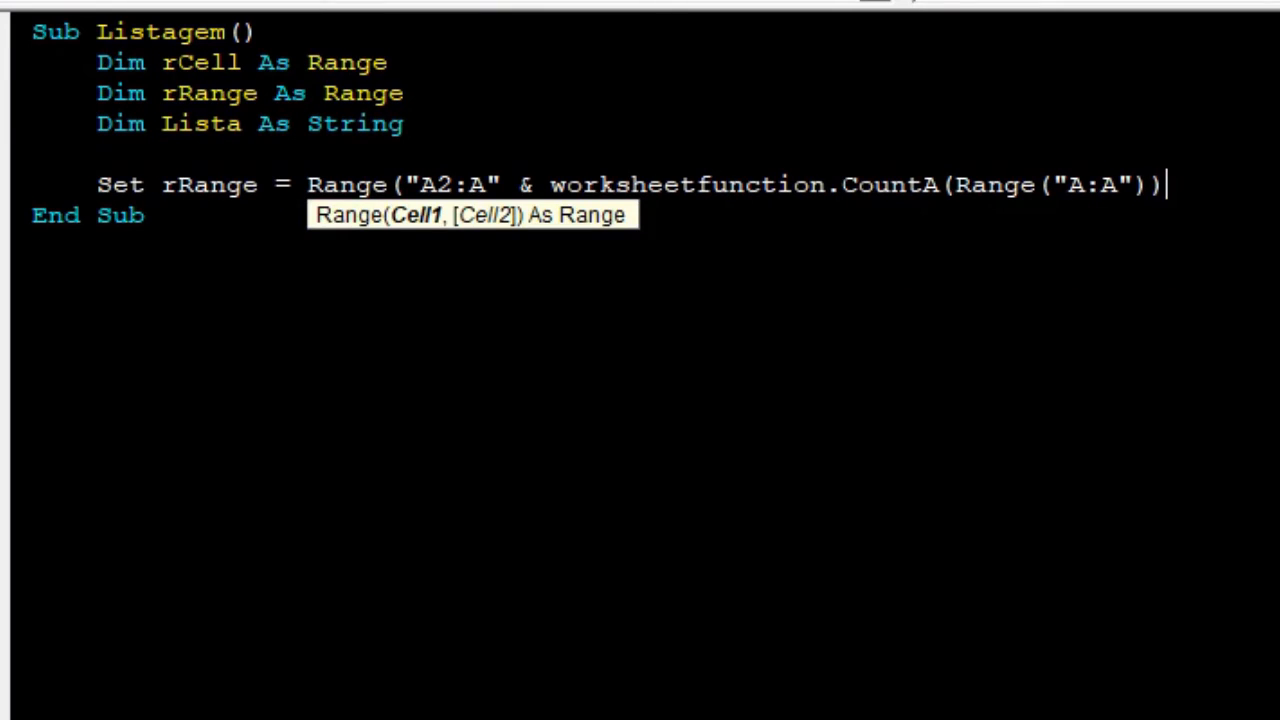
type(")")
key("Return")
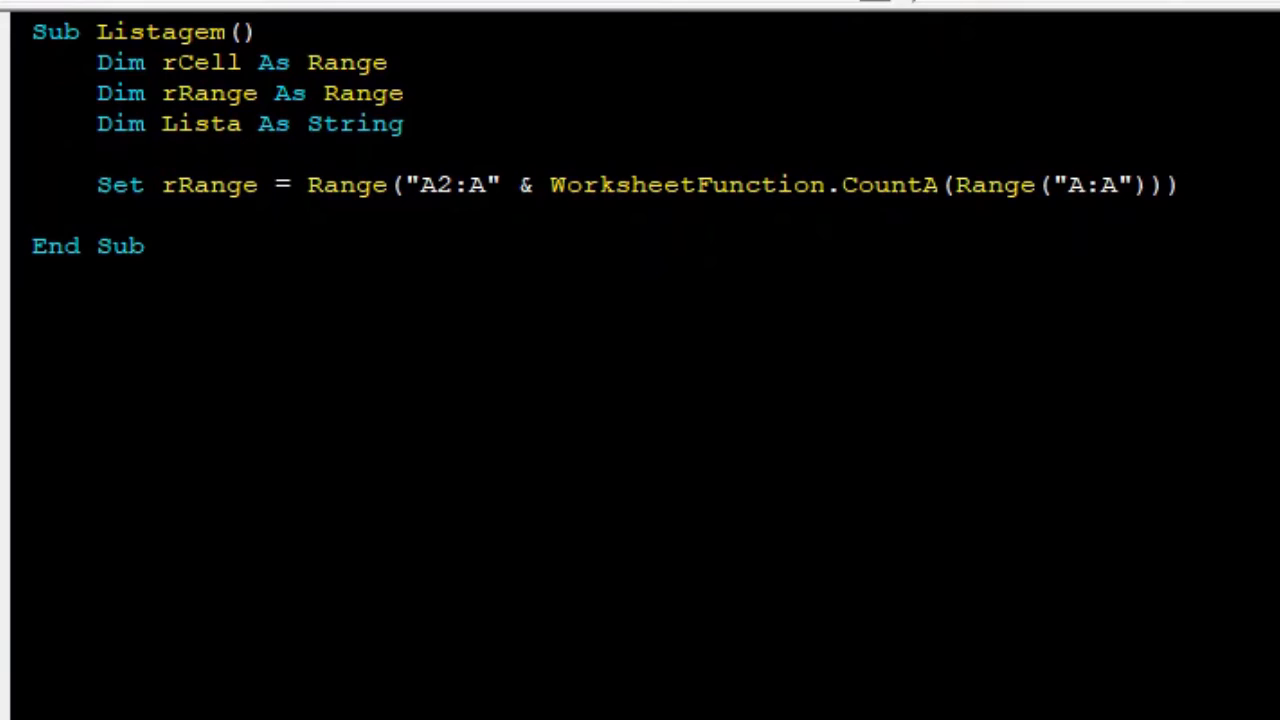
Add a For Each rCell In rRange loop closed by Next rCell, leaving an indented blank line inside it.
type("For each ")
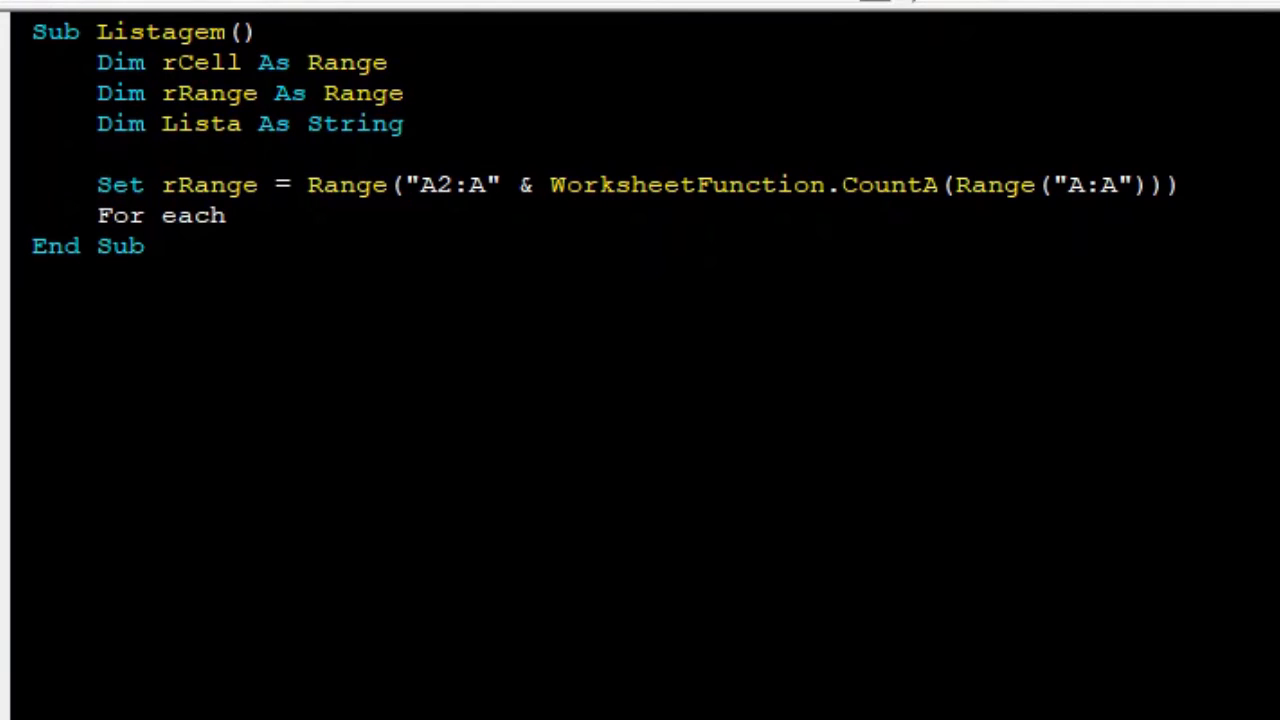
type("rCell")
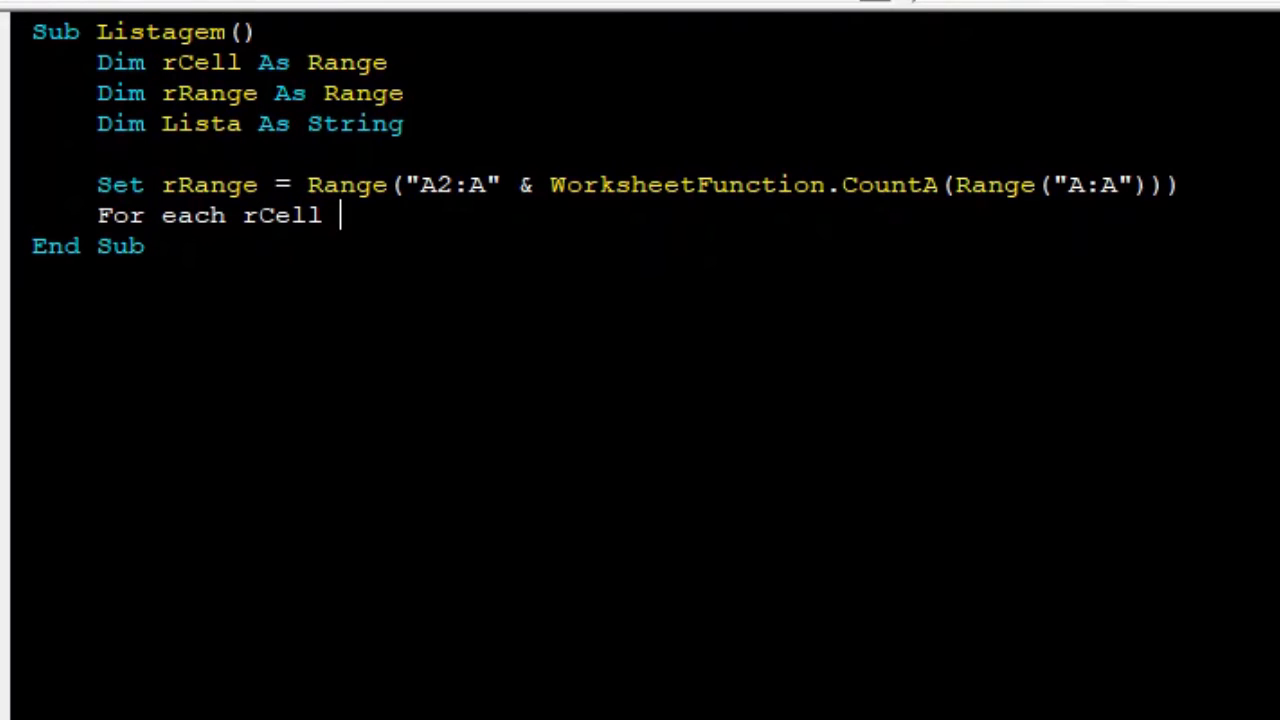
type(" in rRange")
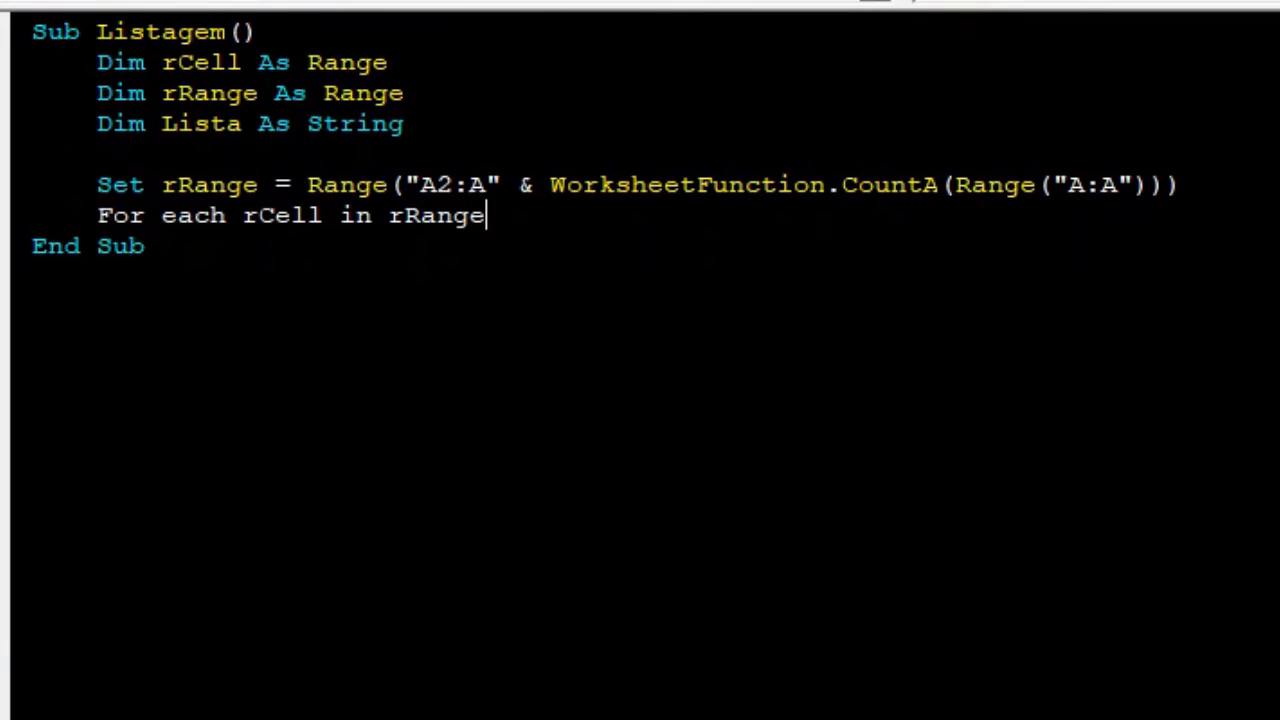
key("Return")
key("Return")
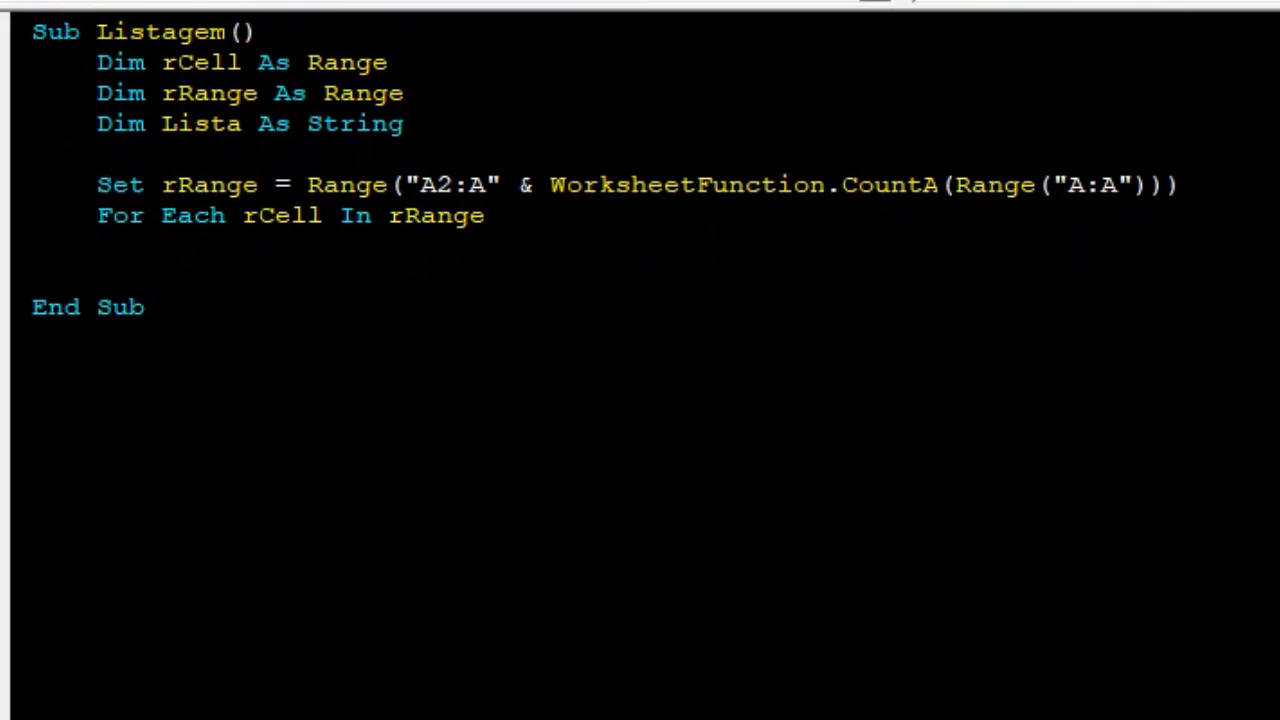
type("Nxt rCell")
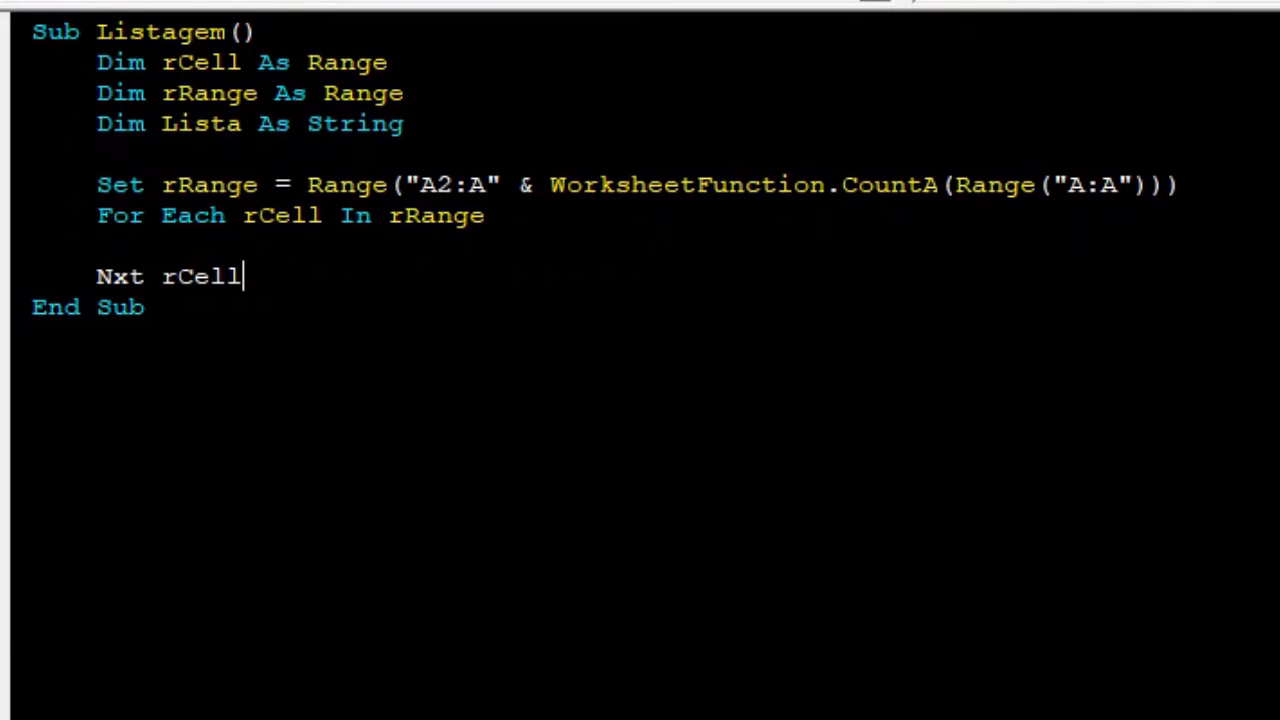
left_click(112, 277)
type("e")
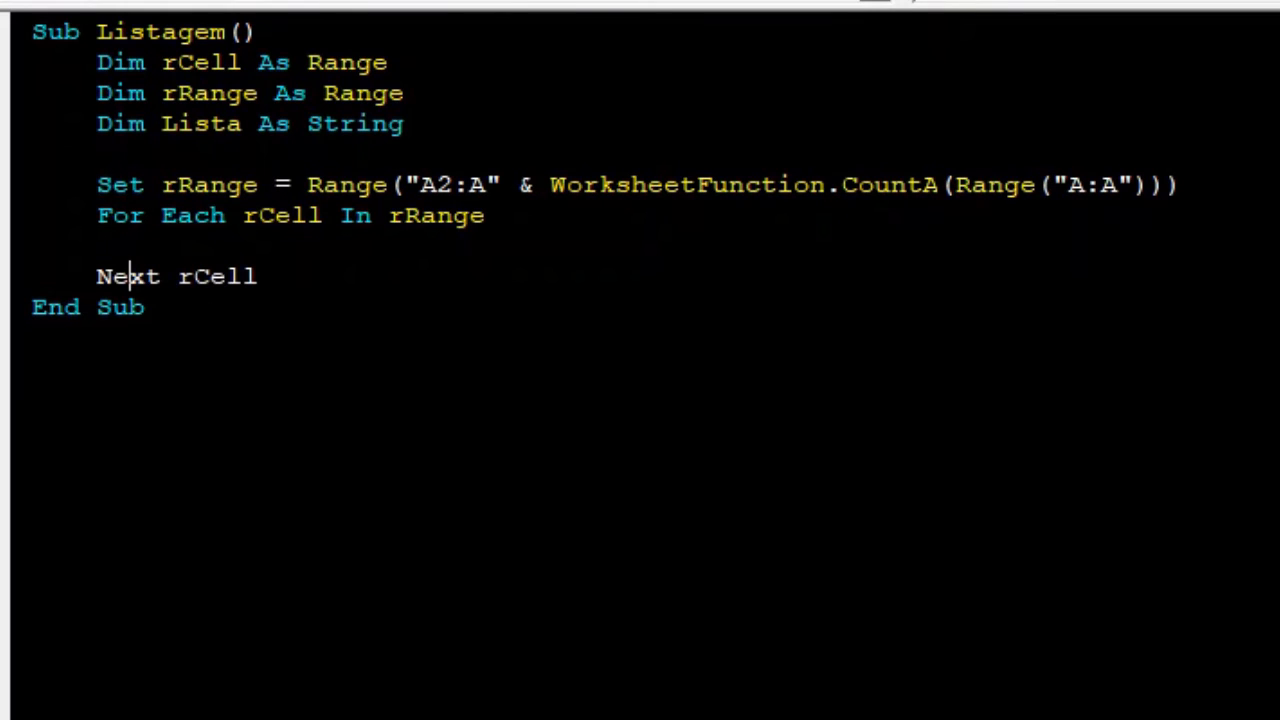
key("Up")
key("Tab")
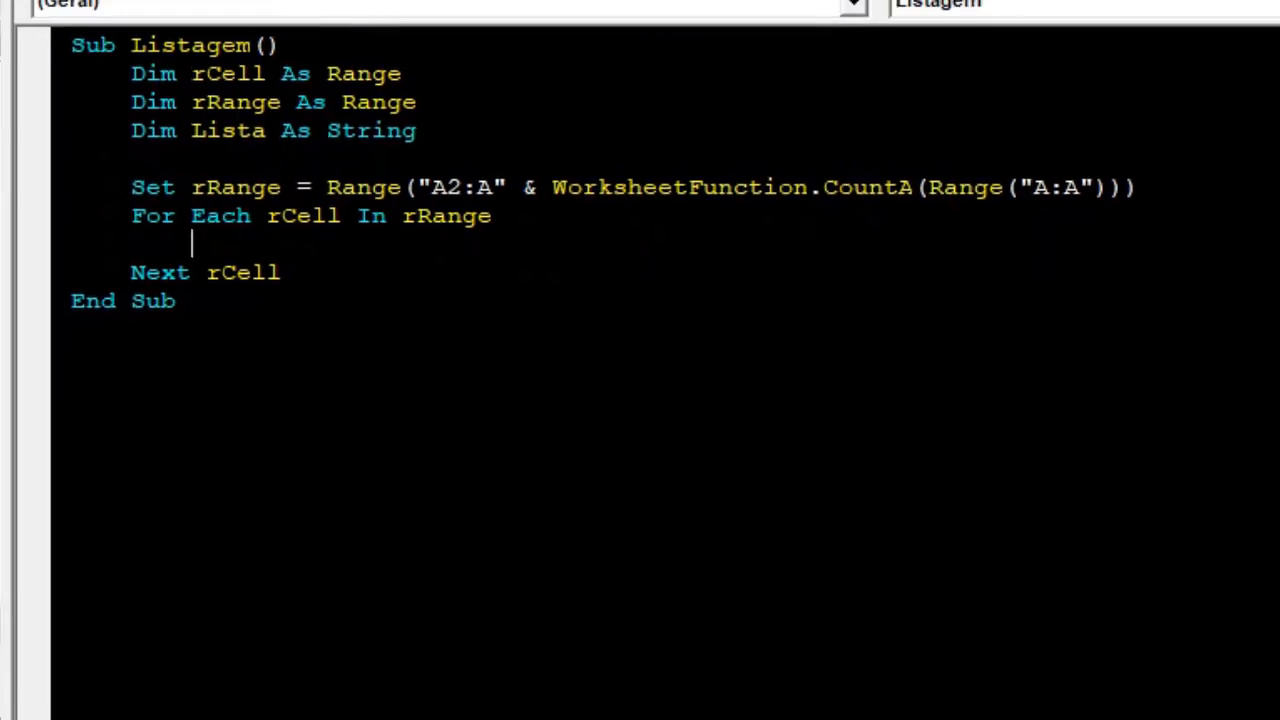
Switch to the worksheet and examine the Valores cells in column A one by one.
key("alt+F11")
left_click(84, 258)
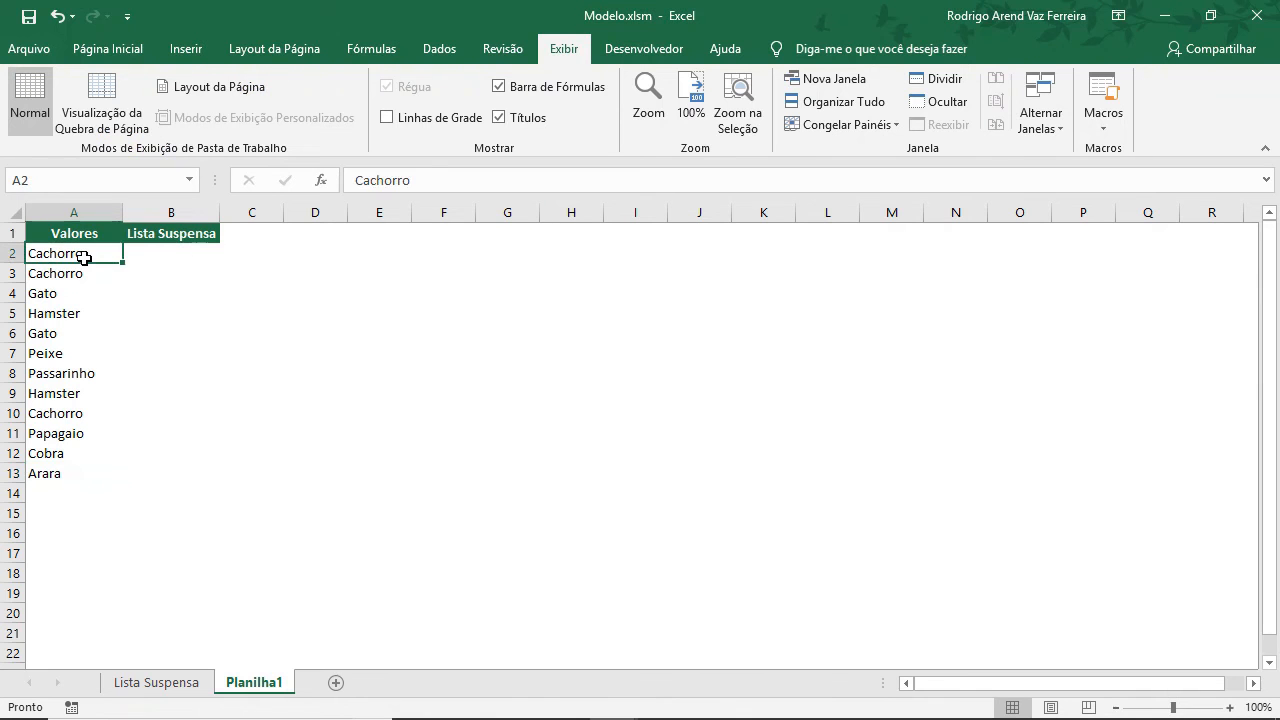
left_click_drag(84, 258, 71, 477)
key("alt+F11")
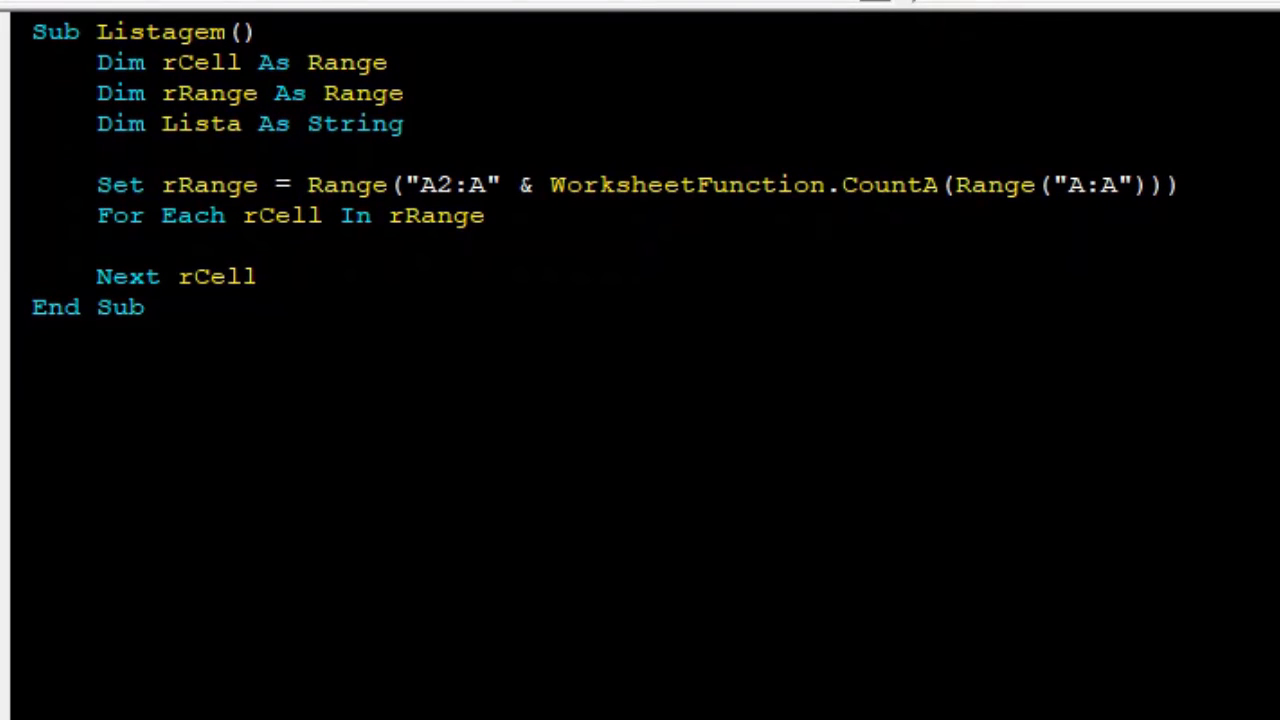
left_click_drag(129, 277, 208, 277)
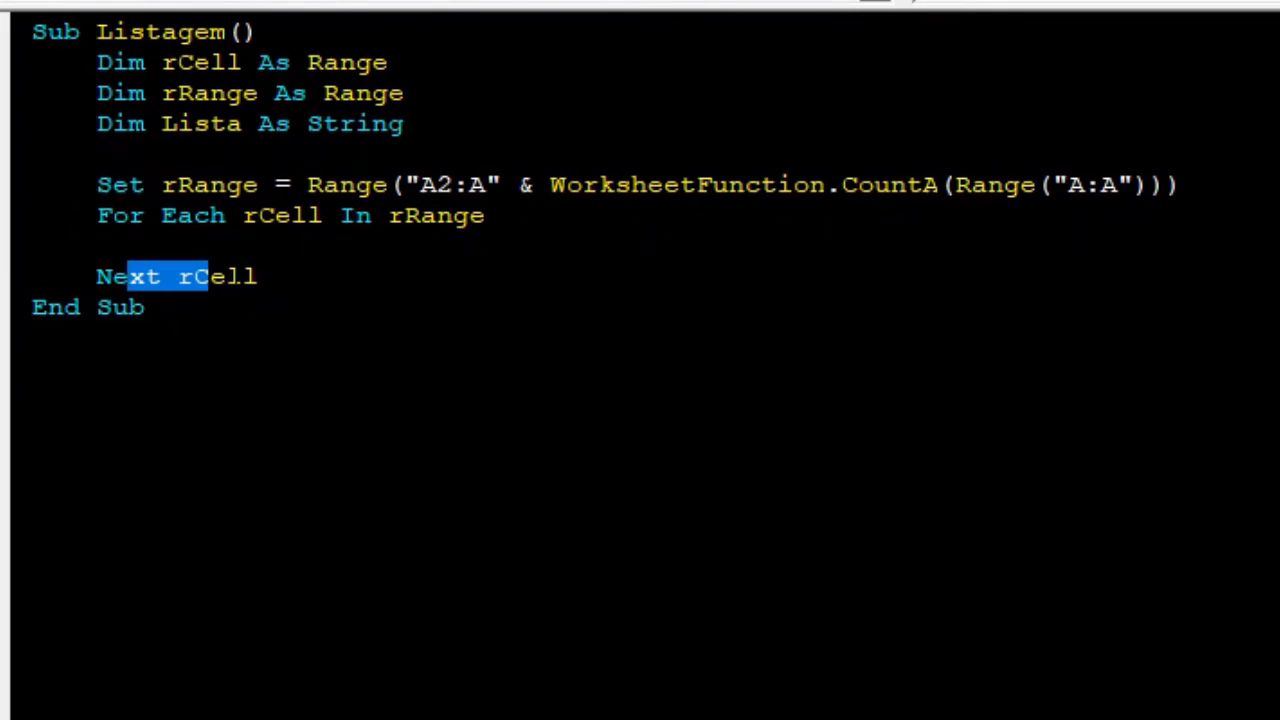
left_click(192, 246)
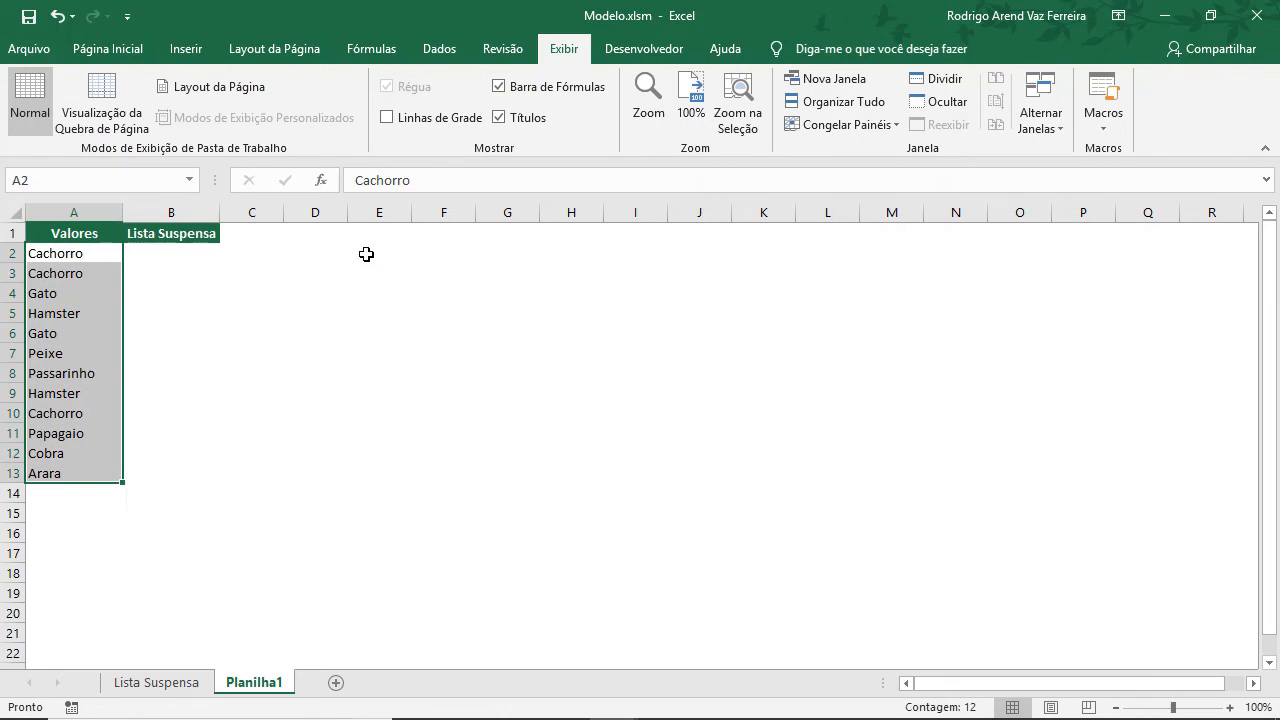
left_click(178, 255)
left_click(106, 256)
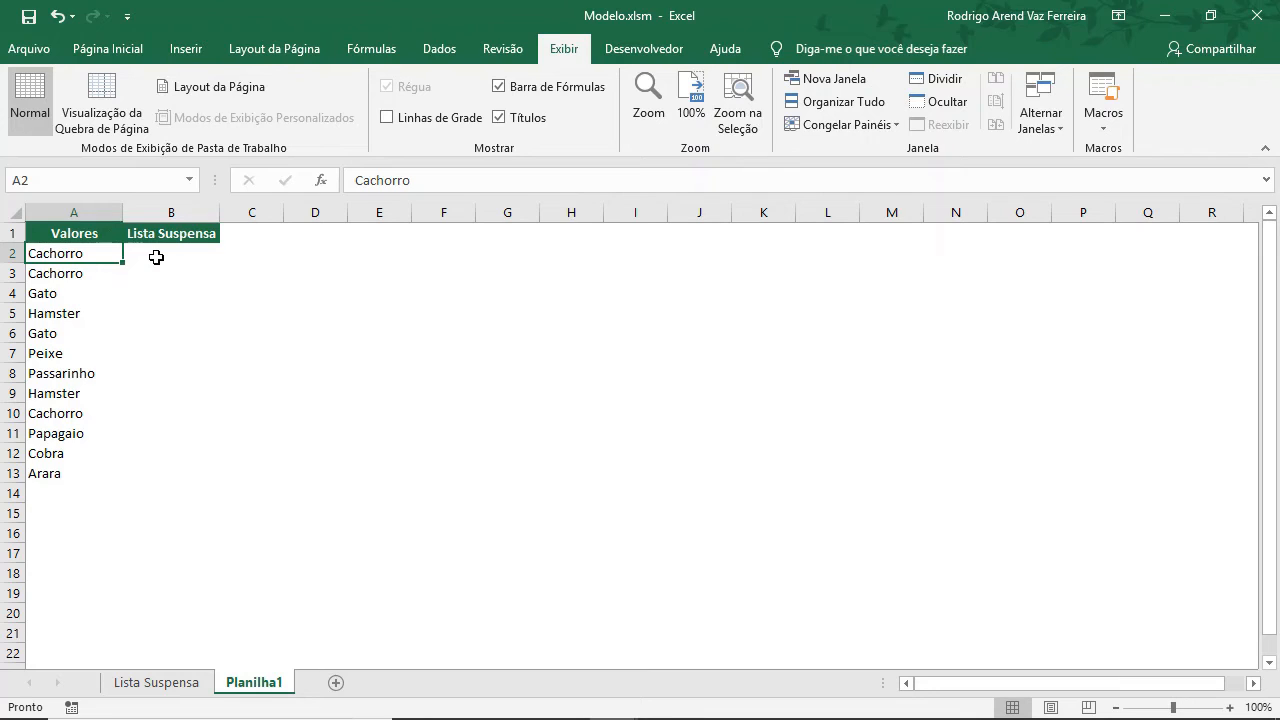
left_click(107, 277)
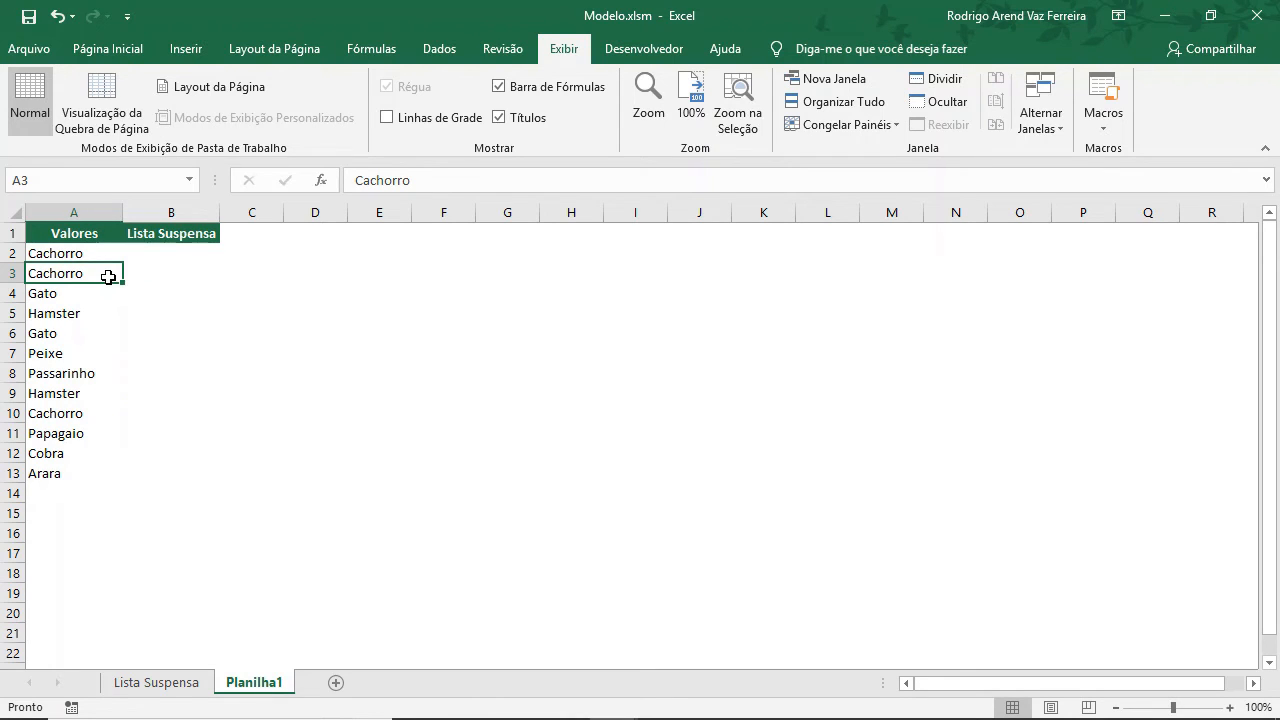
left_click(104, 292)
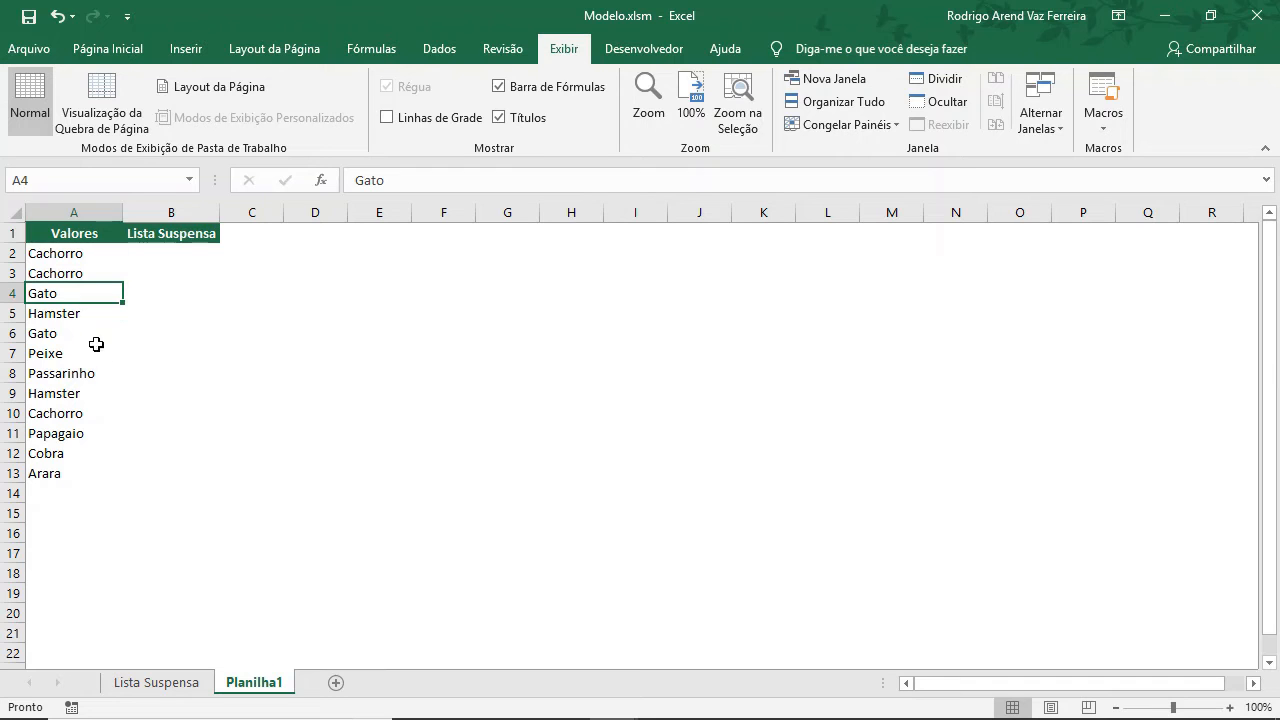
key("alt+F11")
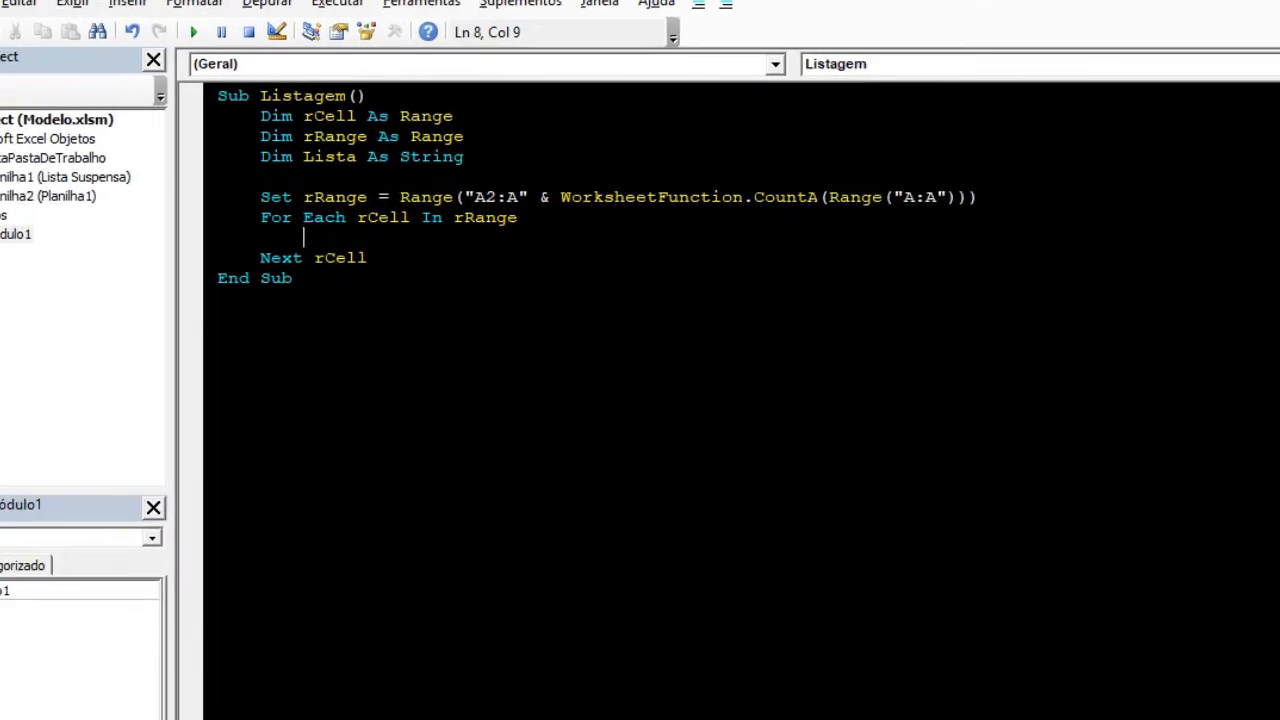
Start an If statement inside the loop with WorksheetFunction.CountIf(Range("A1:A" & rCell.Row) as the first argument.
type("If")
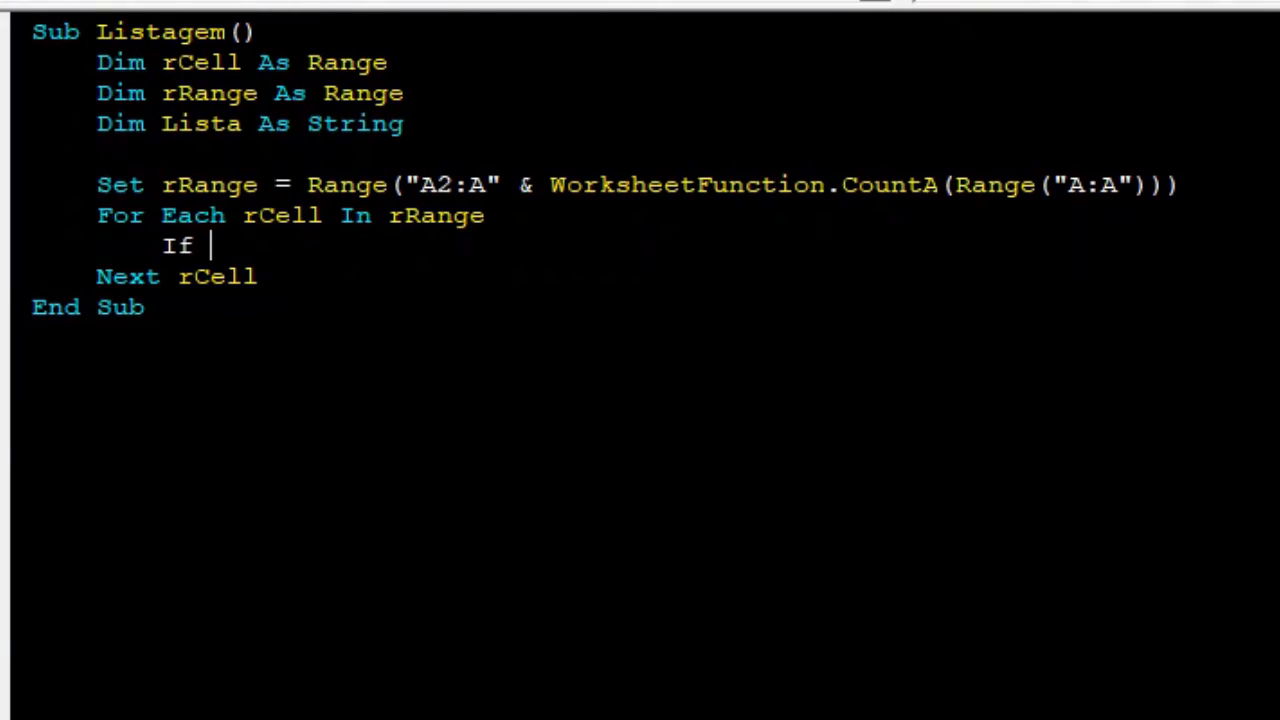
type("Worksh")
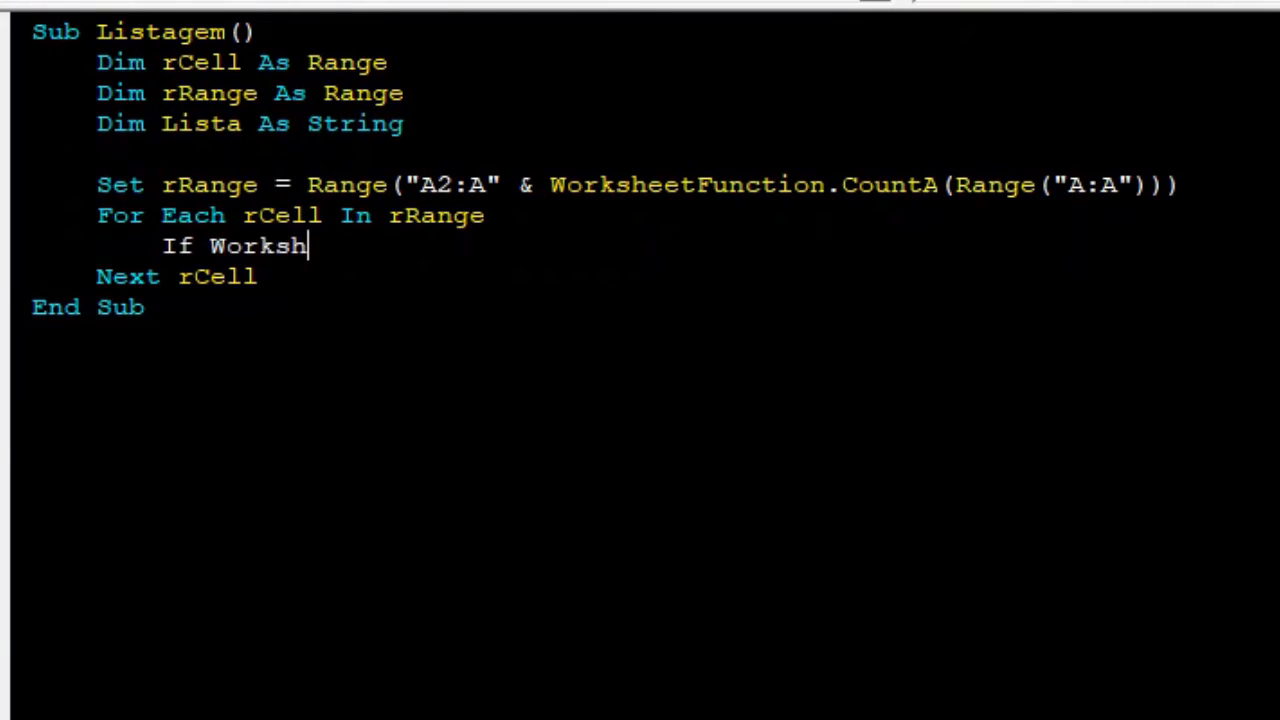
type("eetfuncti")
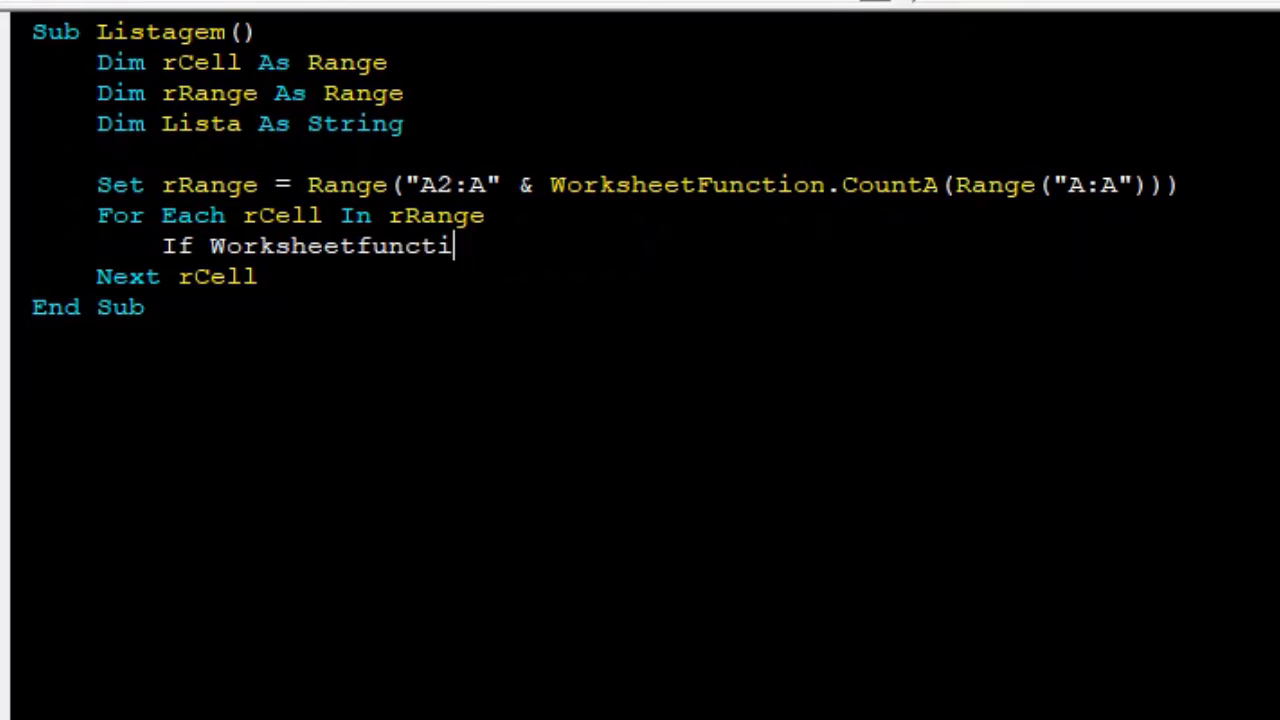
type("on.")
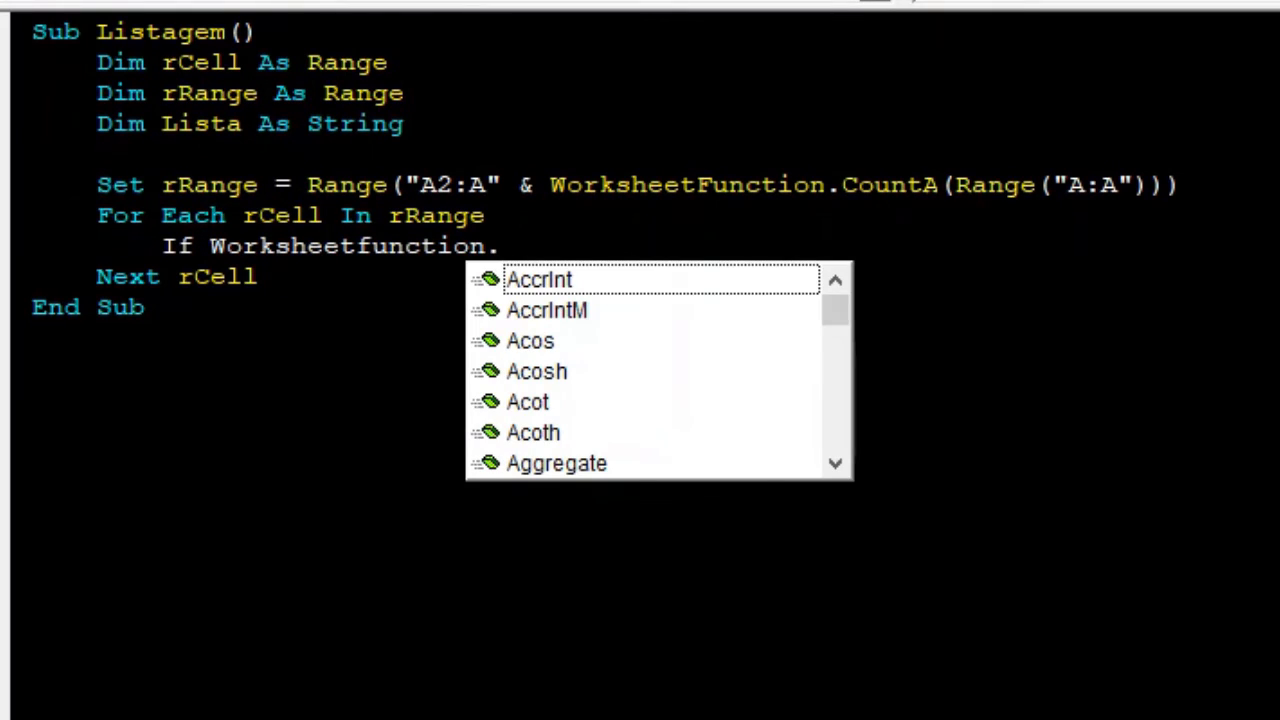
type("con")
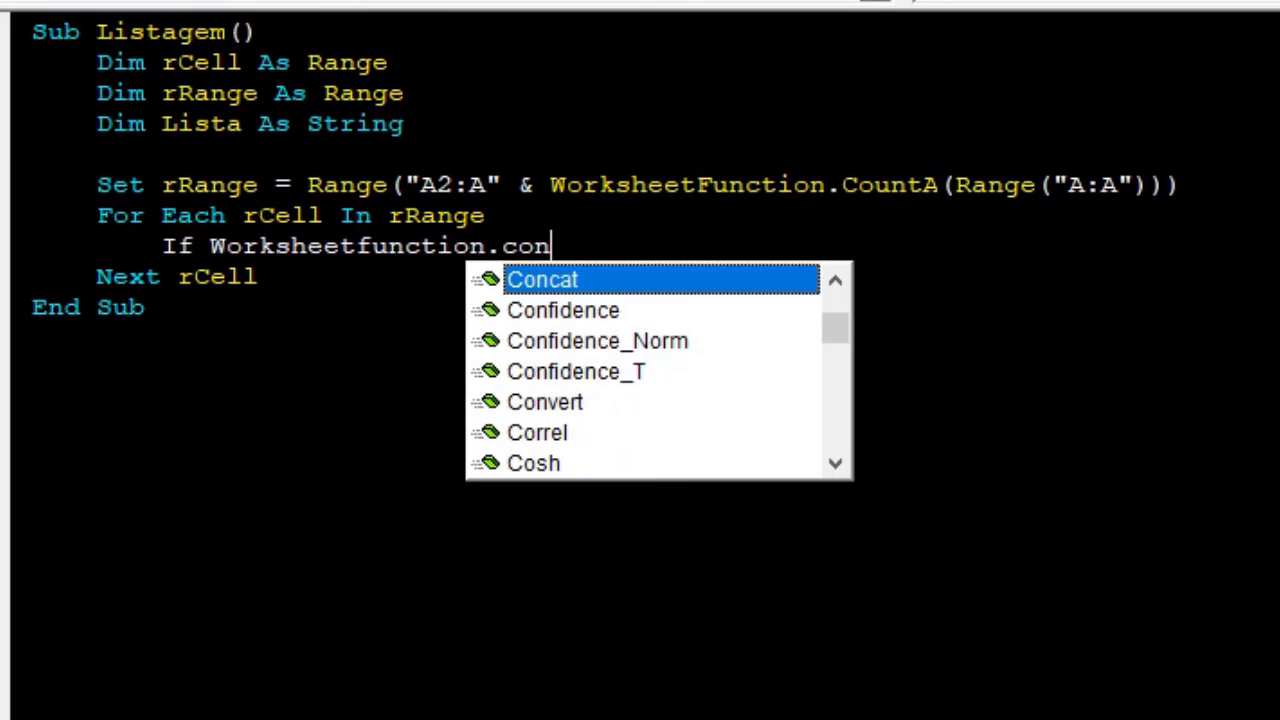
type("utif")
key("BackSpace")
key("BackSpace")
key("BackSpace")
key("BackSpace")
key("BackSpace")
key("BackSpace")
type("ount")
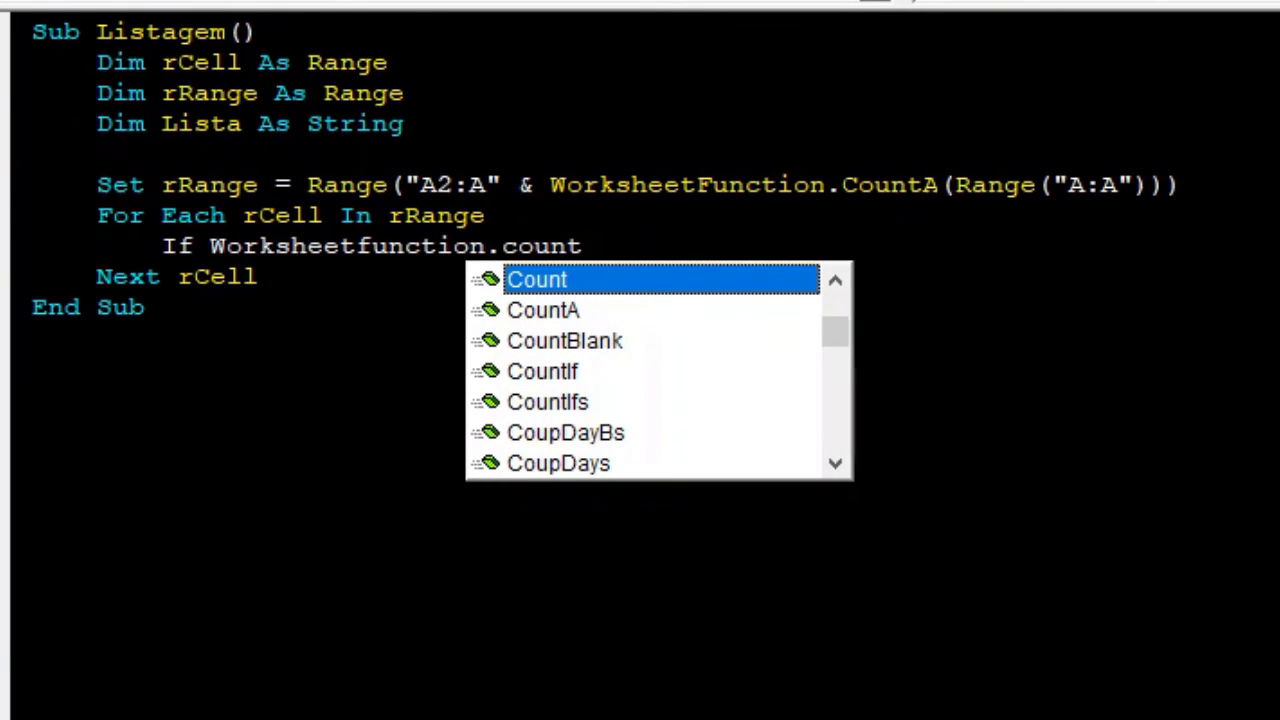
type("if(")
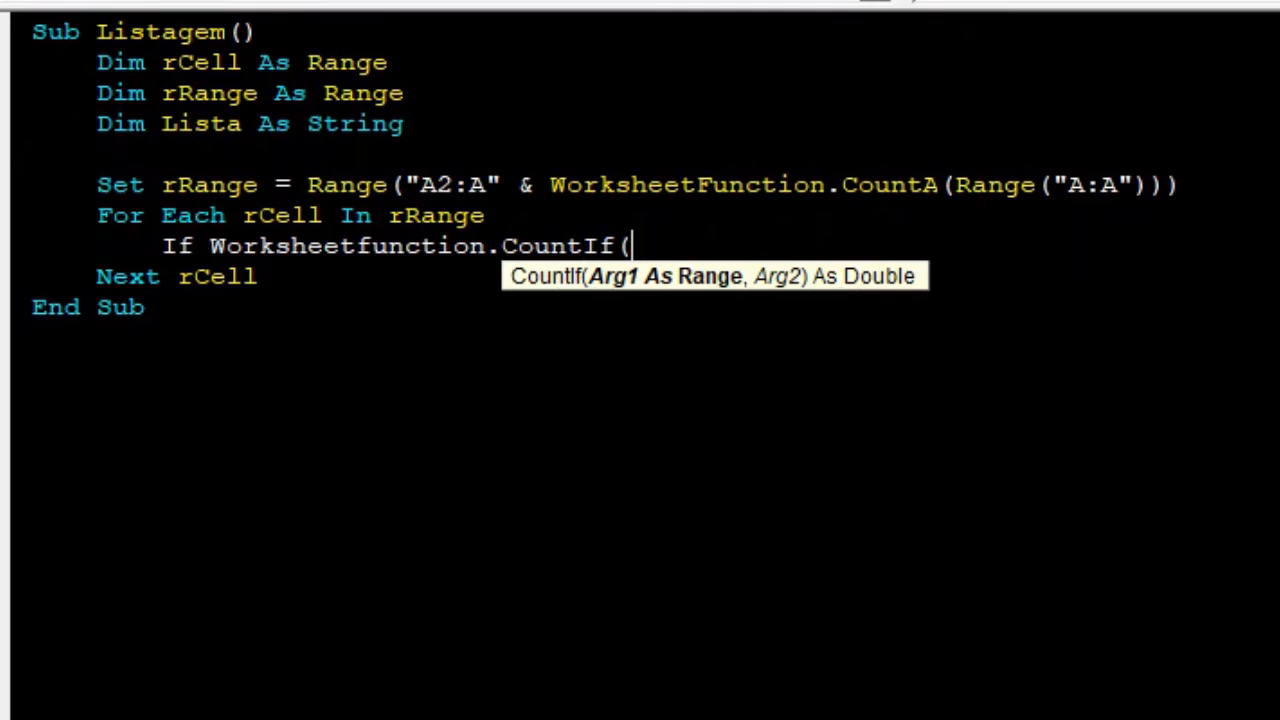
type("Range")
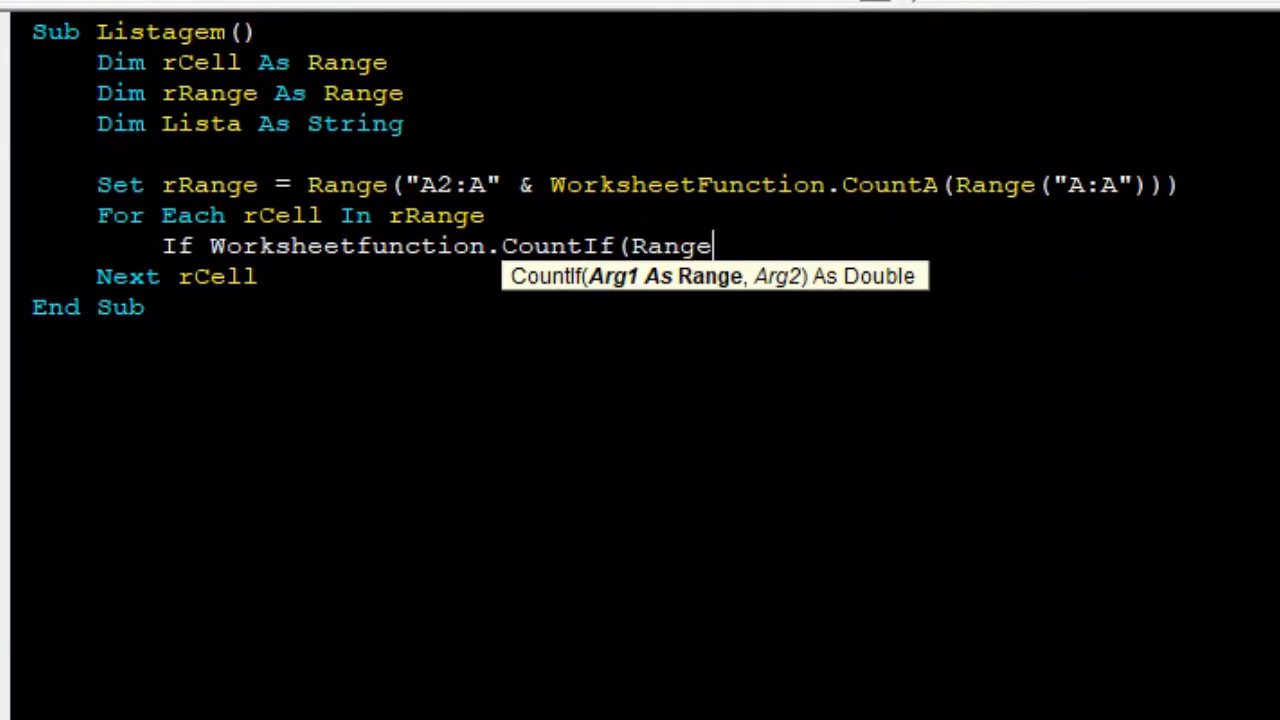
type("(\"A")
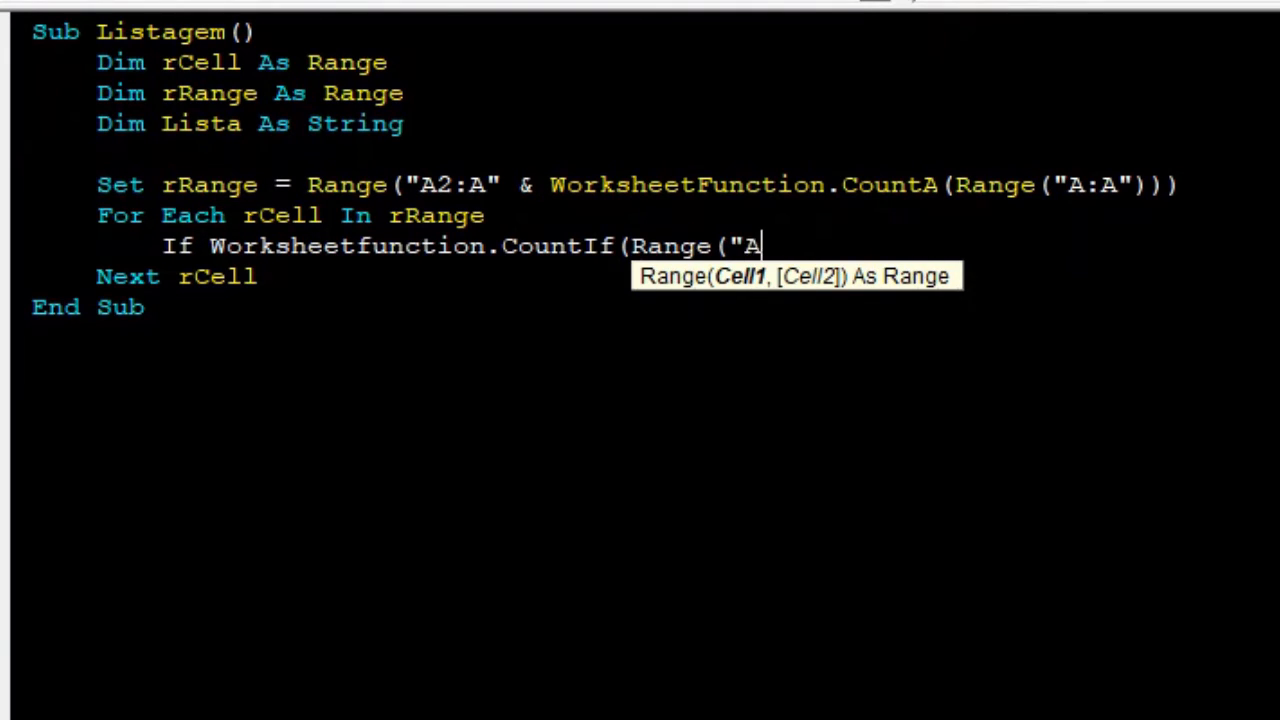
type("1:A\" & rCell.row")
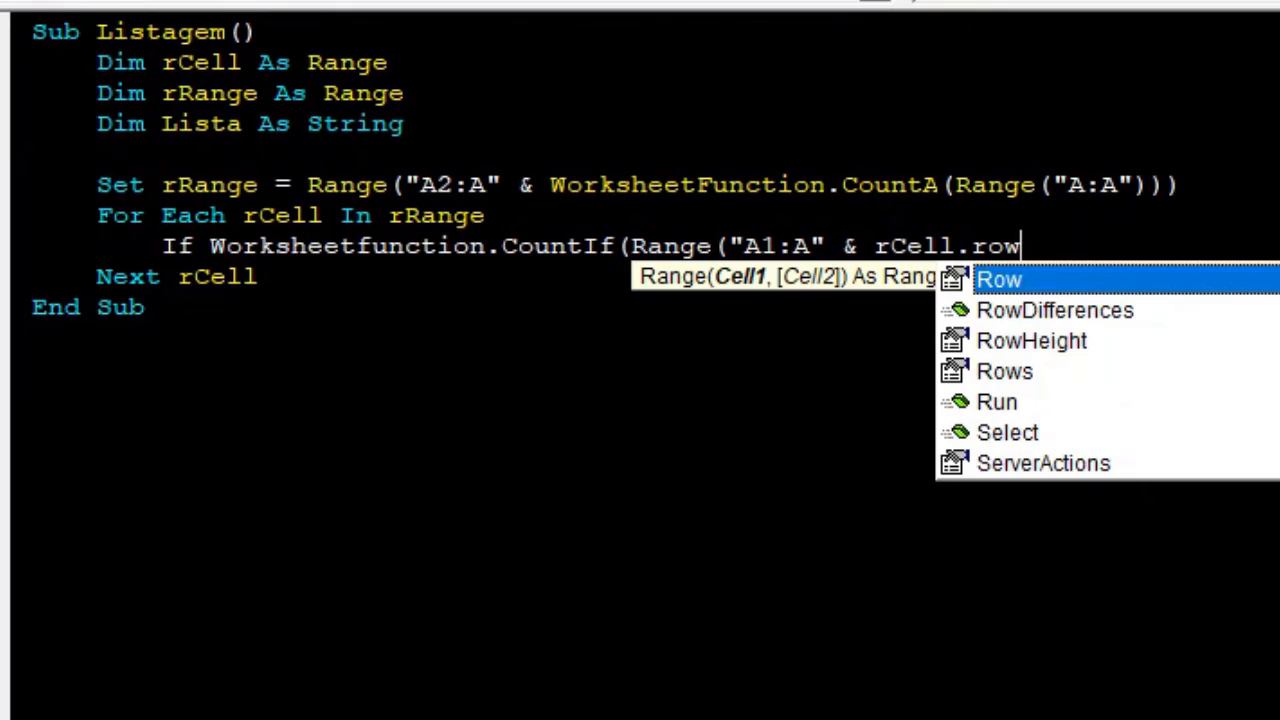
type(")")
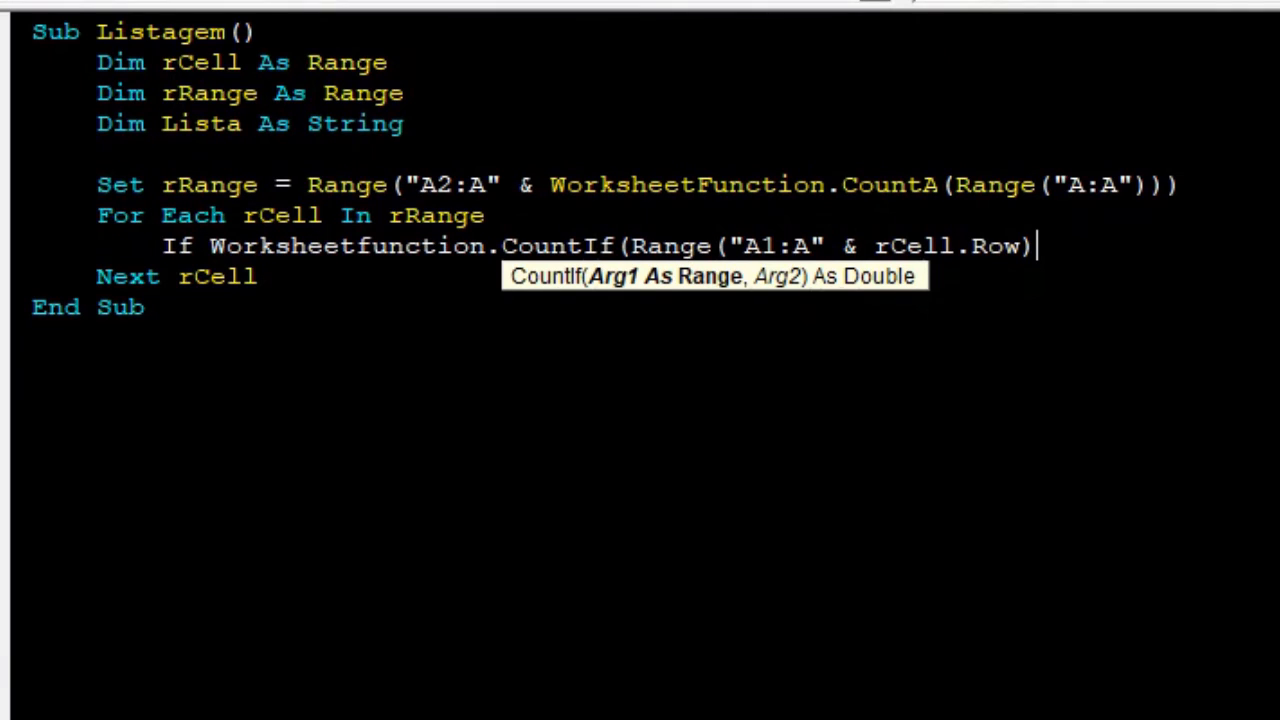
Complete the condition with rCell.Value as the criterion, followed by = 1 Then.
type(",")
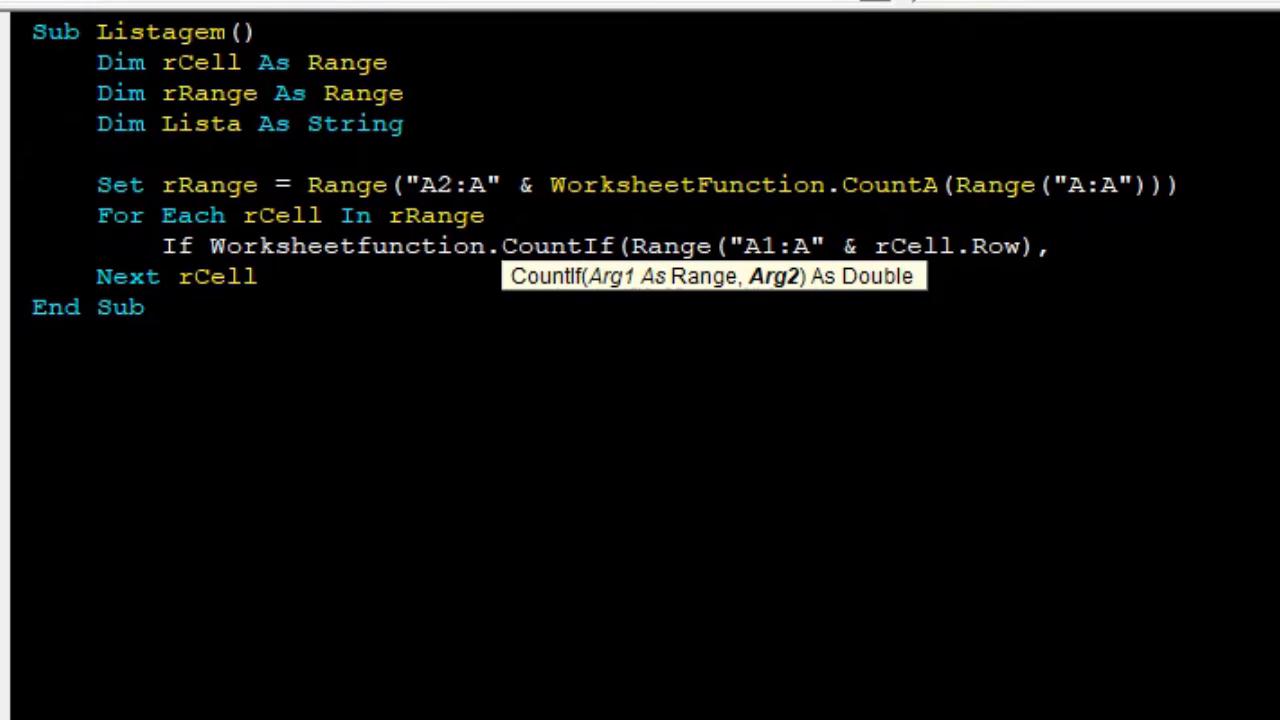
type("rCell.v")
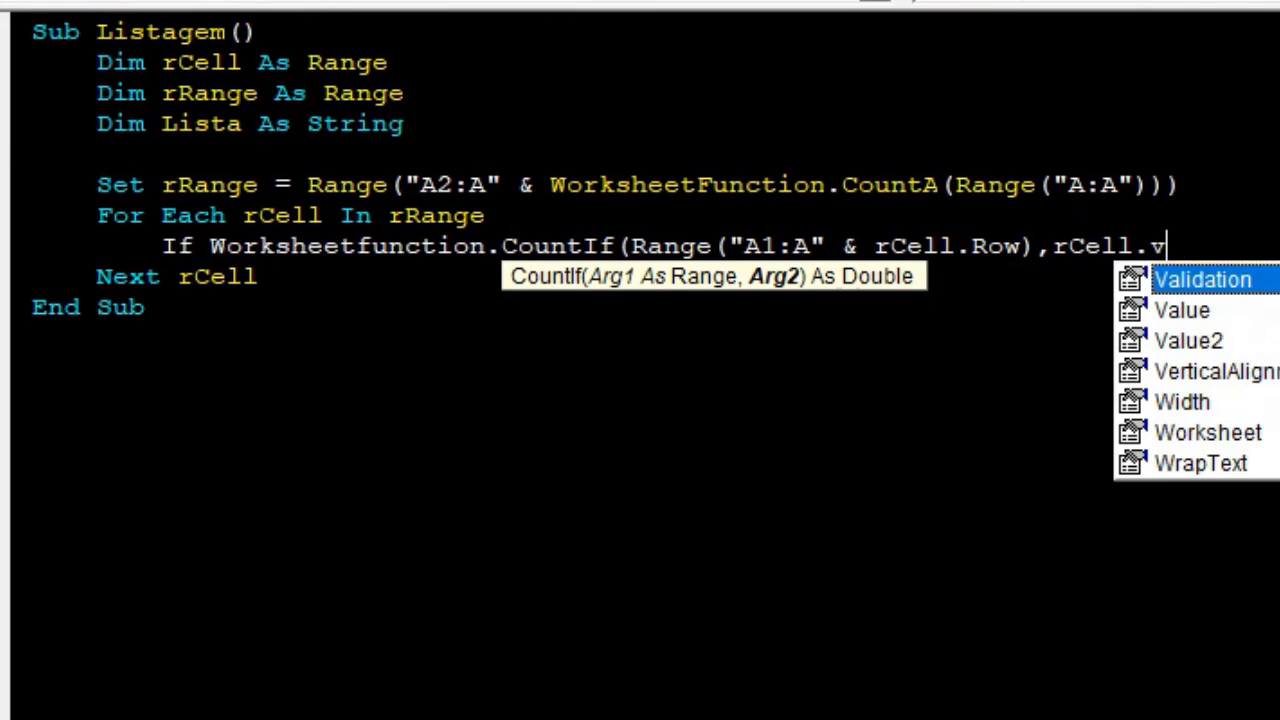
type("alu")
key("Tab")
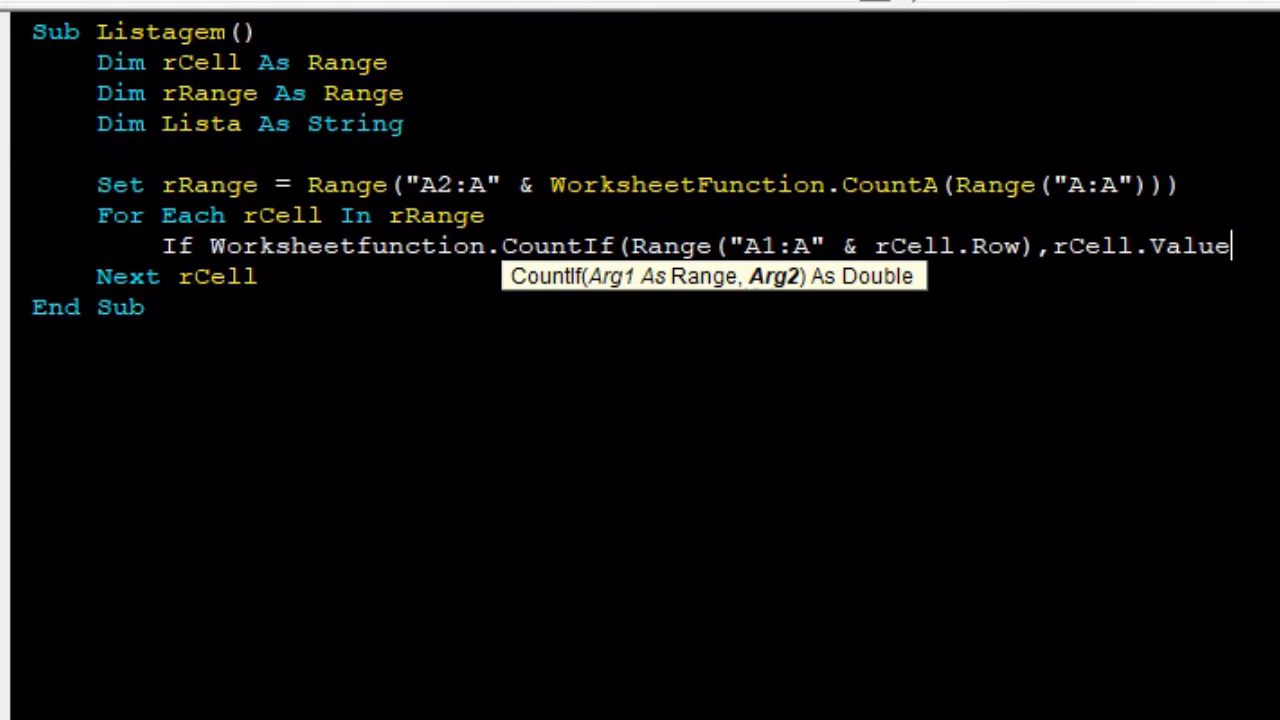
type(")")
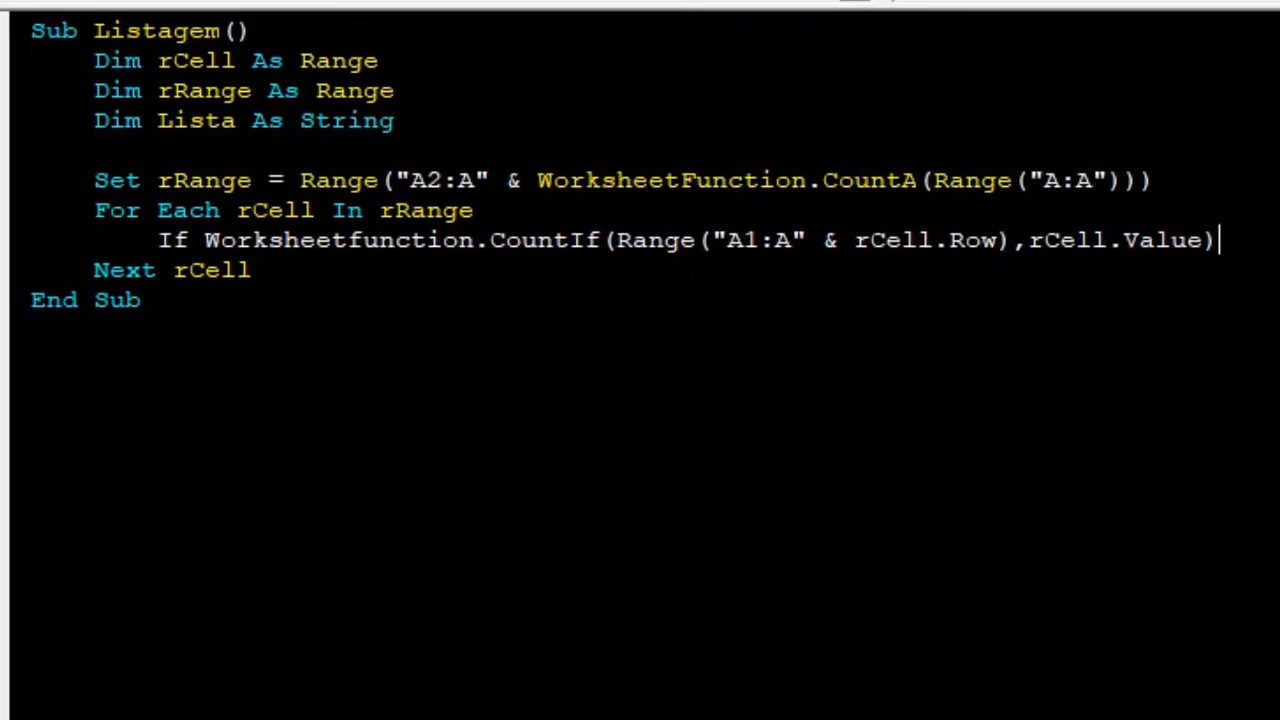
type(" =")
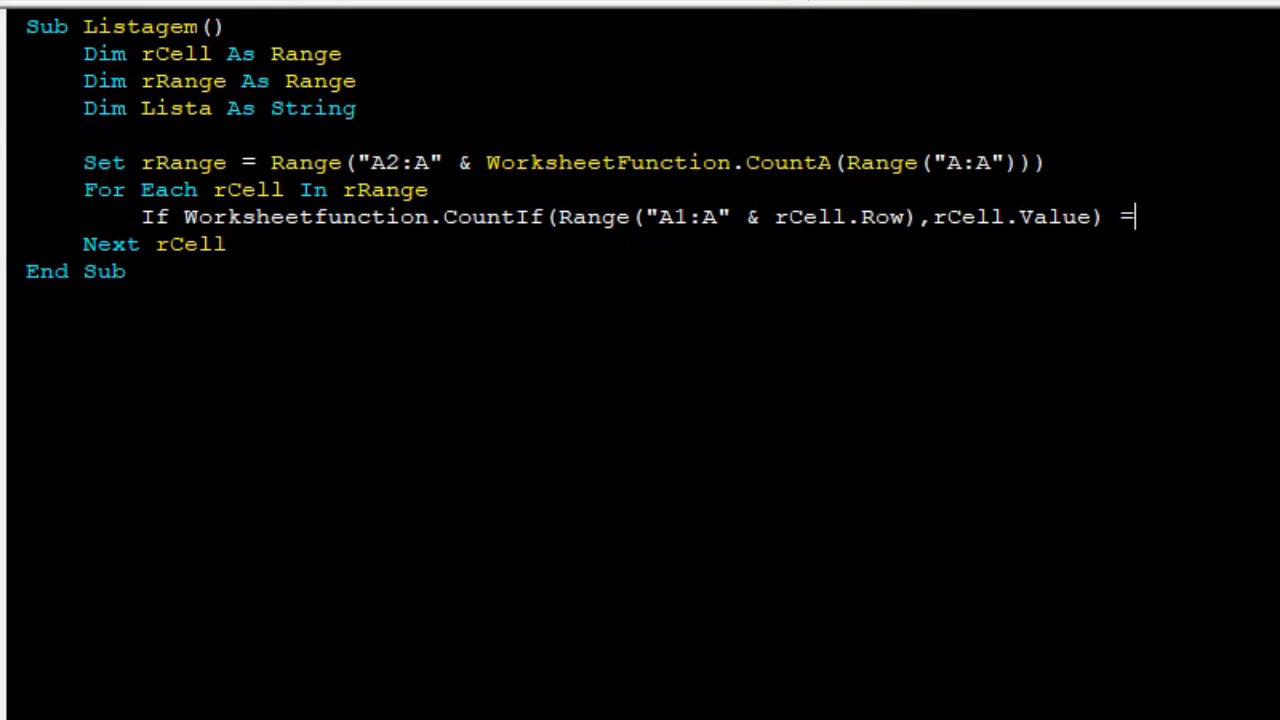
type(" 1 Then")
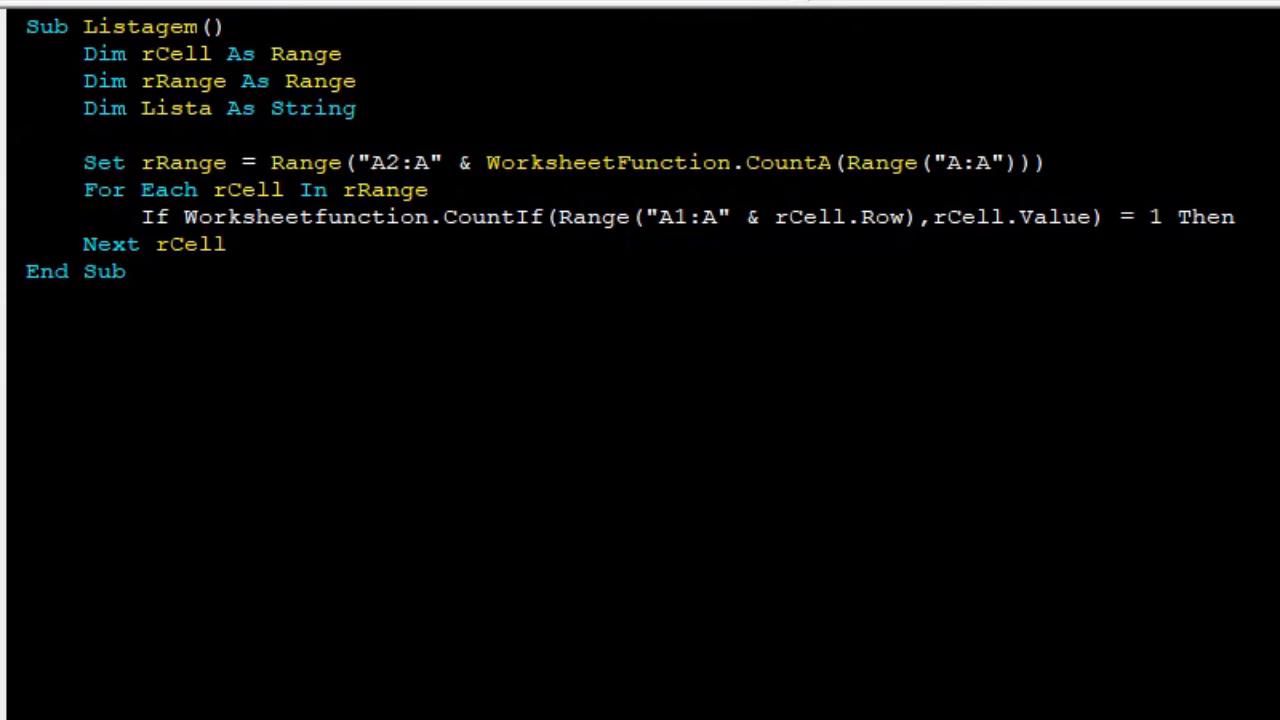
Close the If block with End If and place an indented blank line inside it.
key("Return")
key("Return")
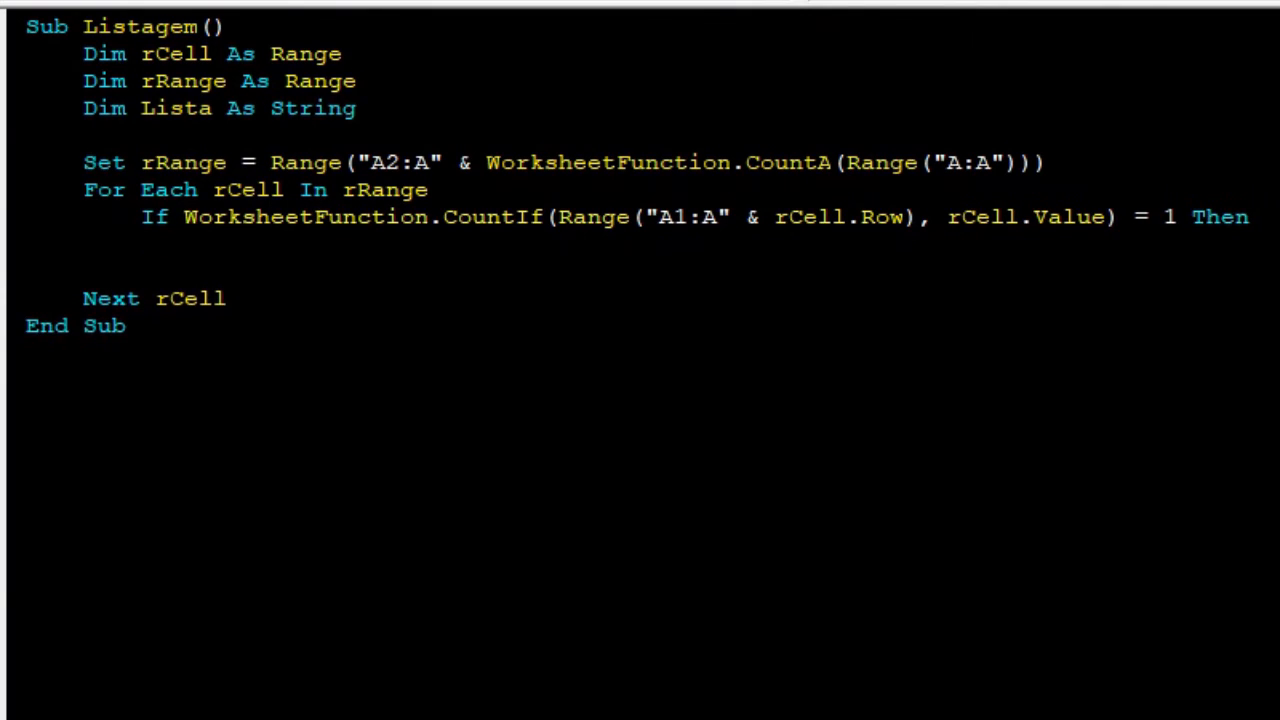
type("End if")
key("Up")
key("Tab")
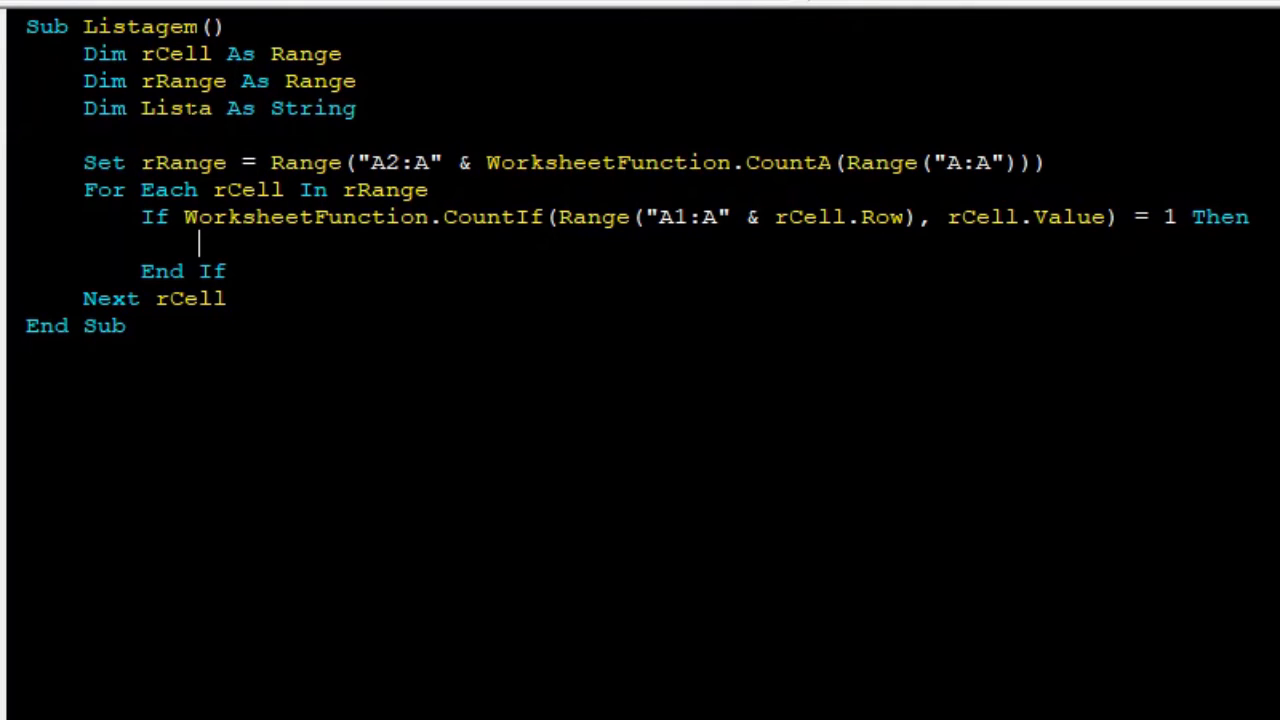
Inside the If block, write Lista = Lista & rCell.Value & "," to append each unique value.
type("Lista =")
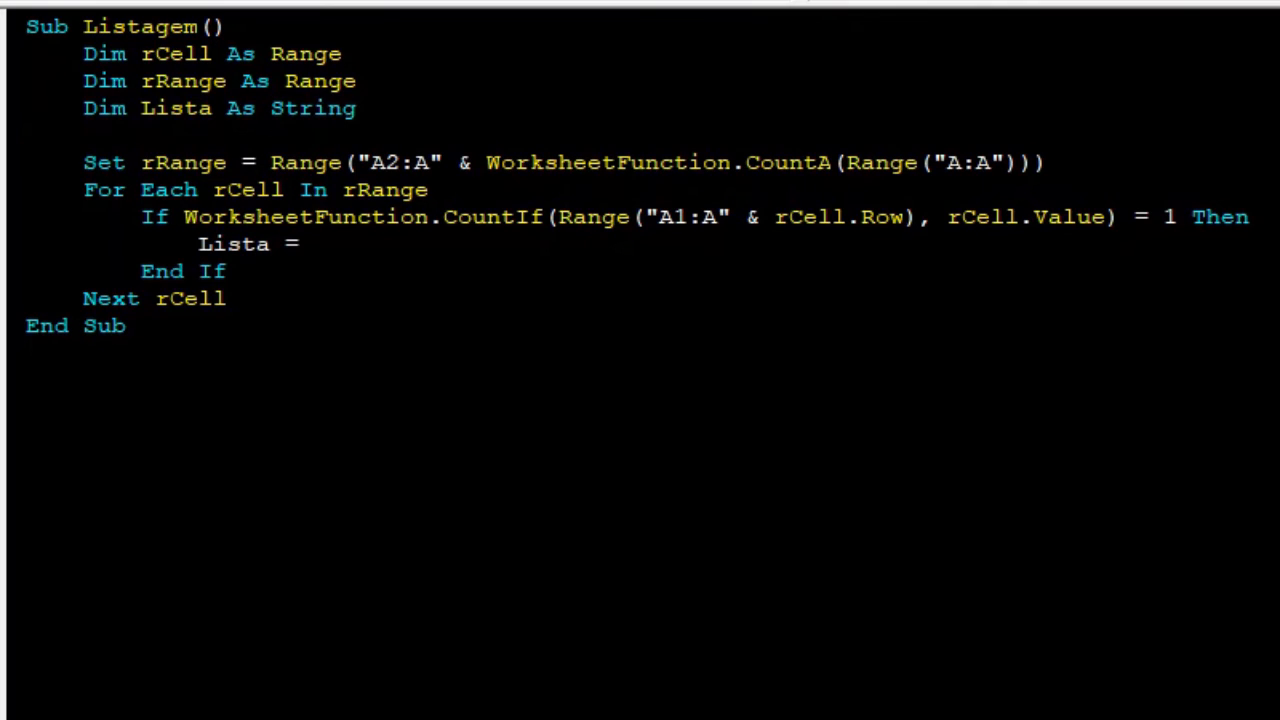
type(" Lista &")
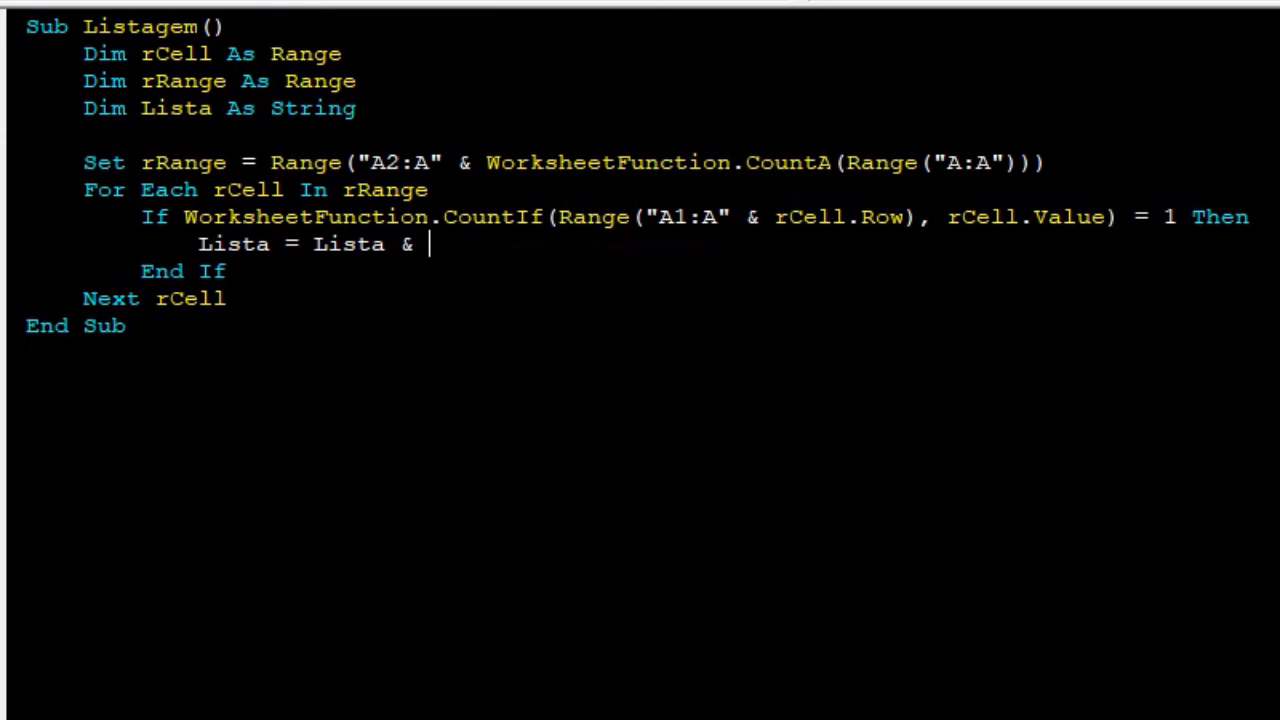
type(" rCell.valu")
key("Tab")
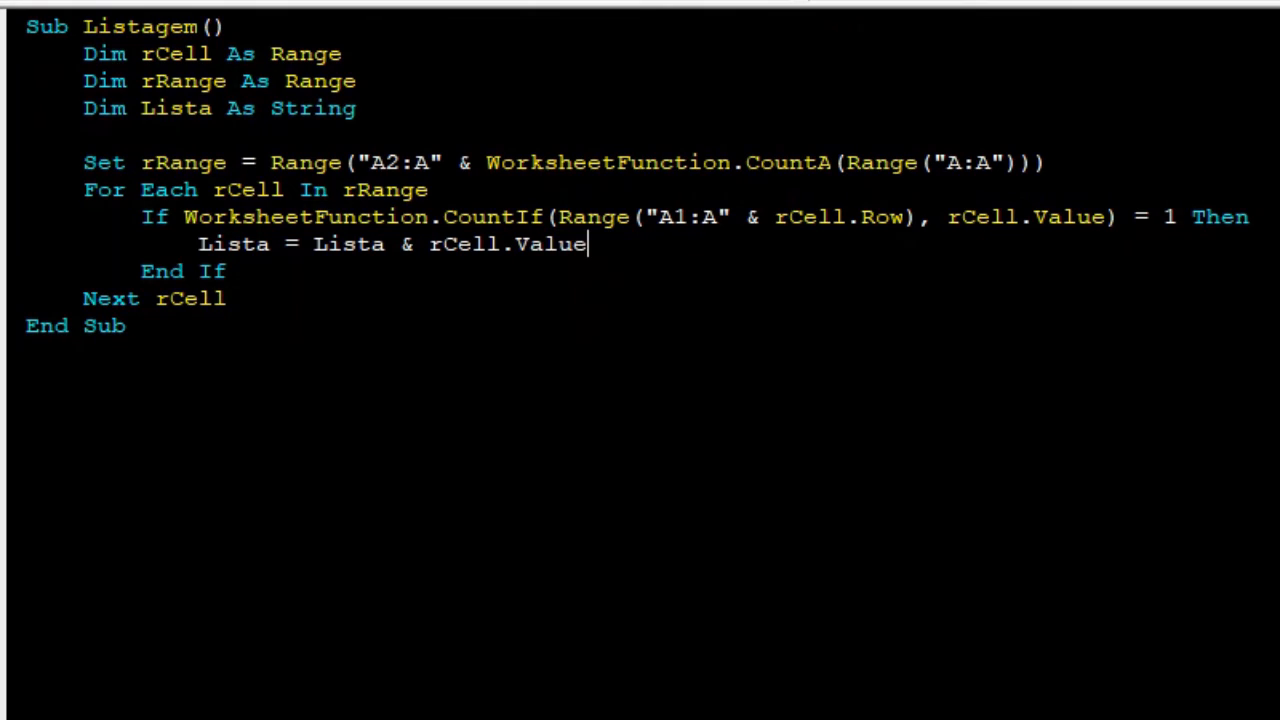
type("& \",\"")
key("Down")
key("Down")
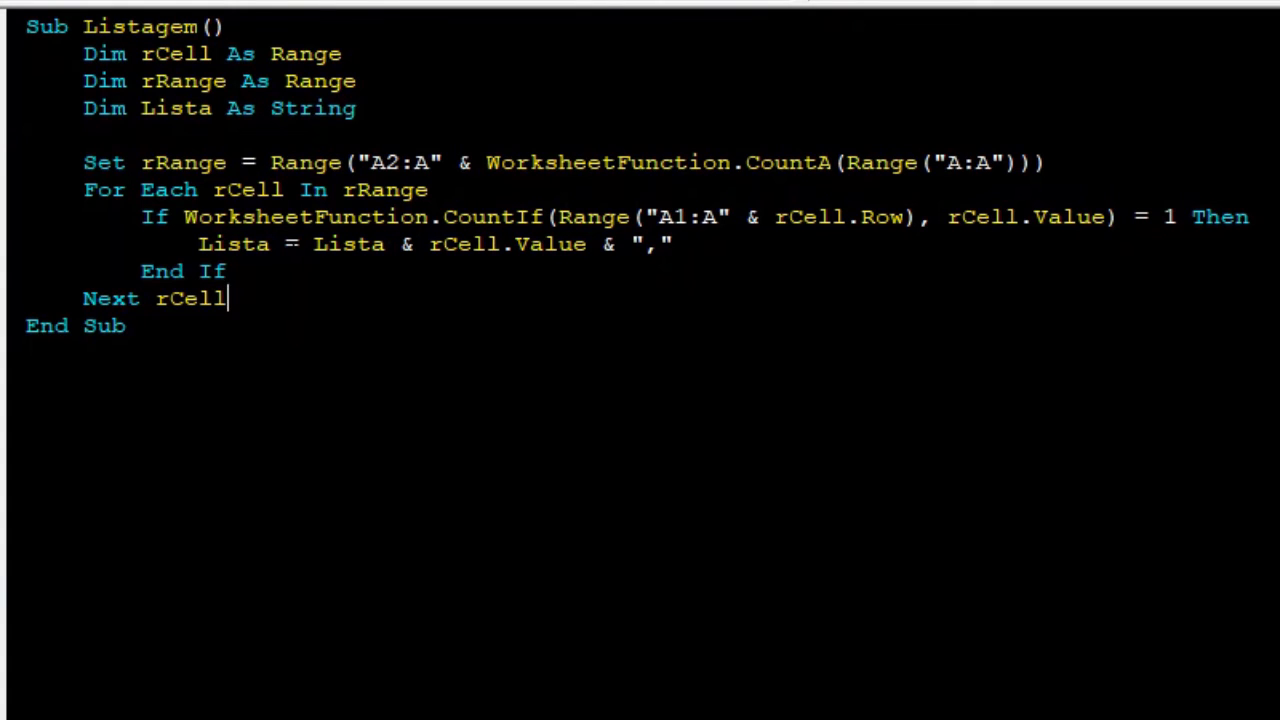
Examine the If condition and Lista concatenation against the Valores cells on the worksheet.
key("alt+F11")
left_click(100, 256)
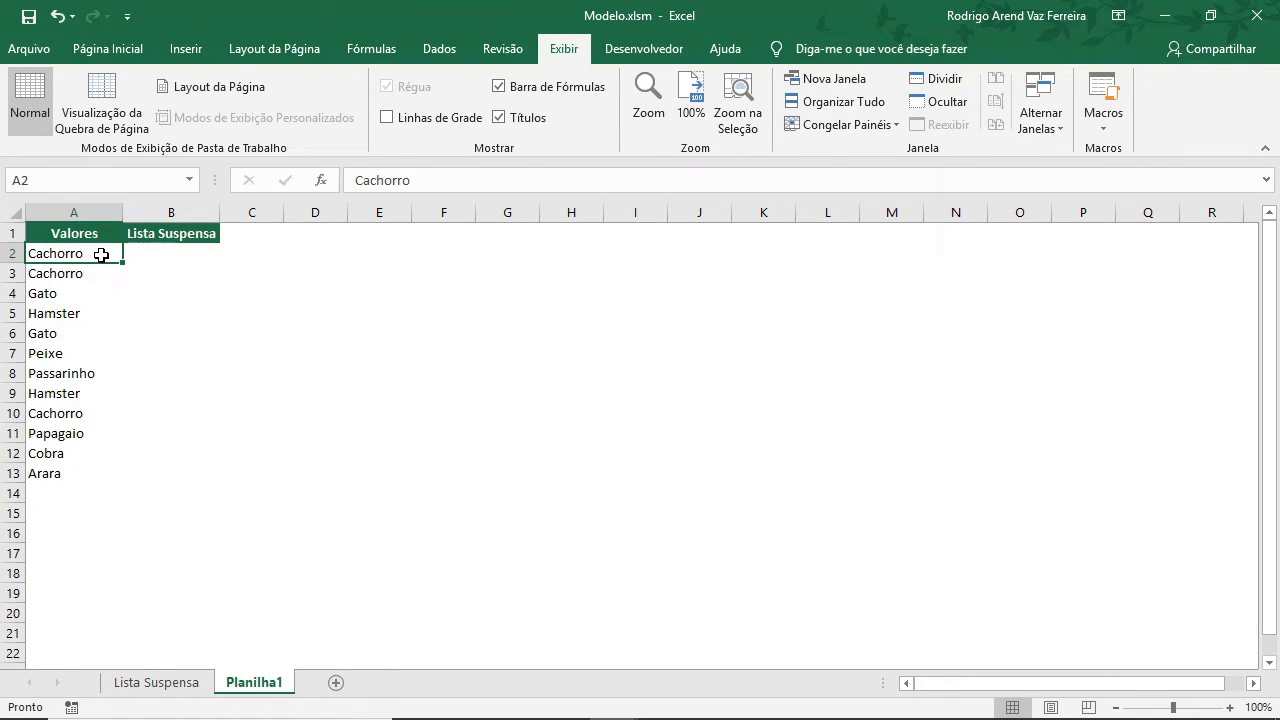
key("alt+F11")
left_click_drag(1023, 235, 942, 235)
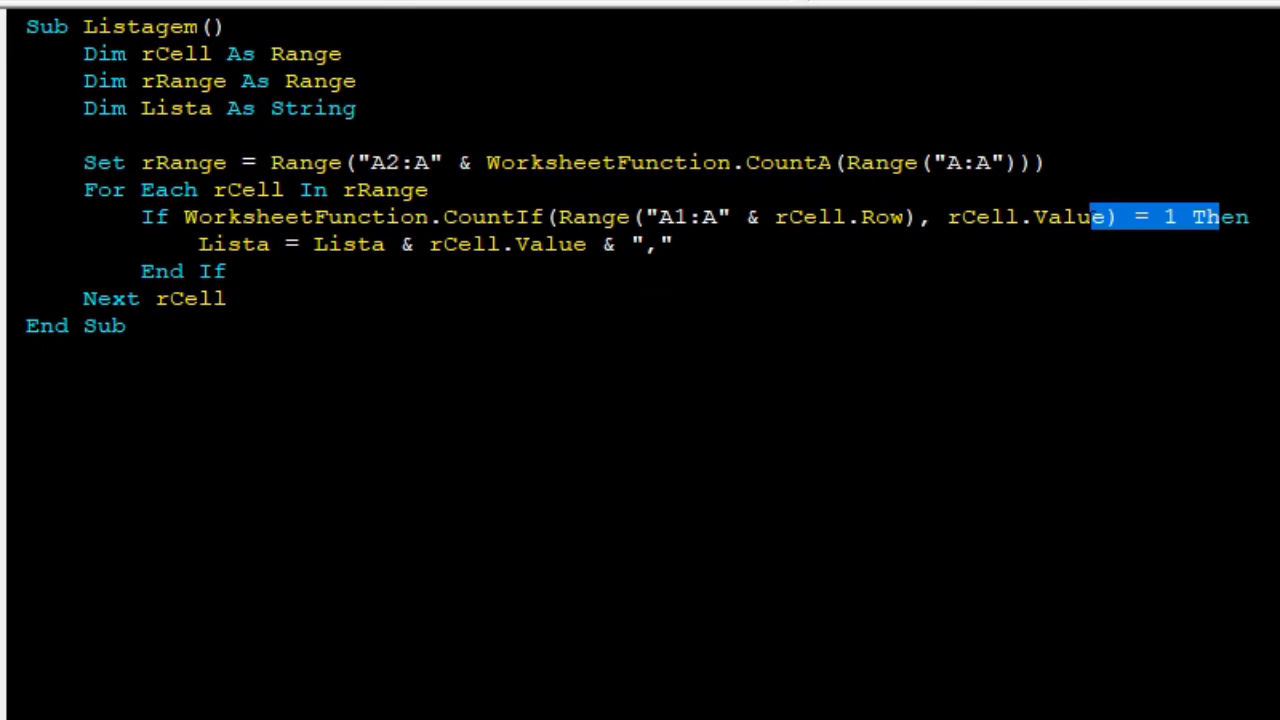
left_click(241, 243)
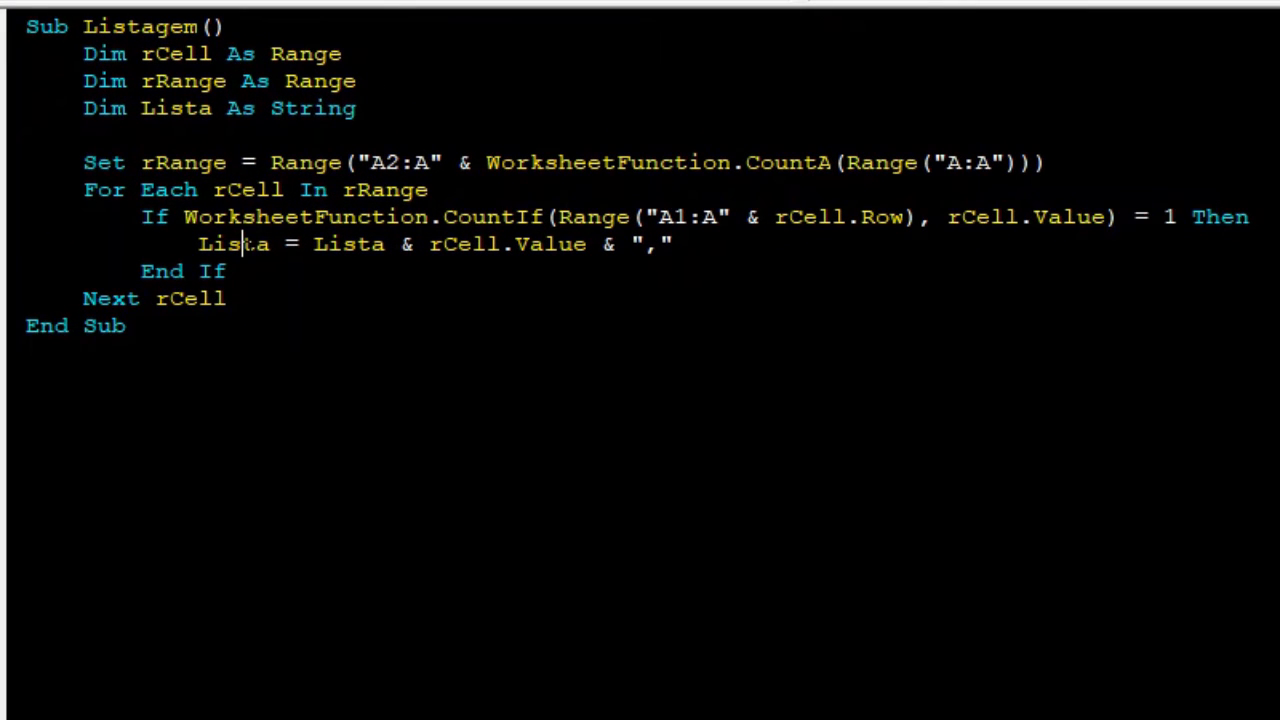
left_click_drag(241, 243, 186, 244)
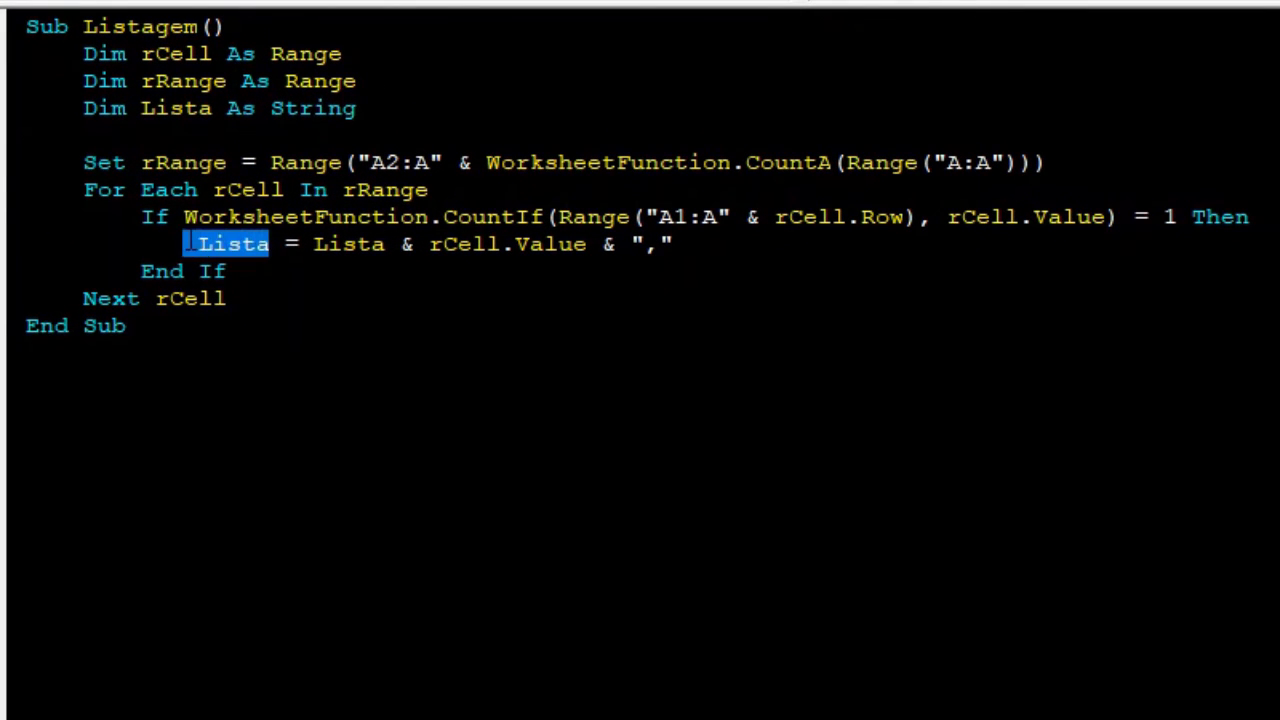
left_click(286, 244)
left_click_drag(270, 244, 212, 244)
left_click_drag(385, 244, 313, 244)
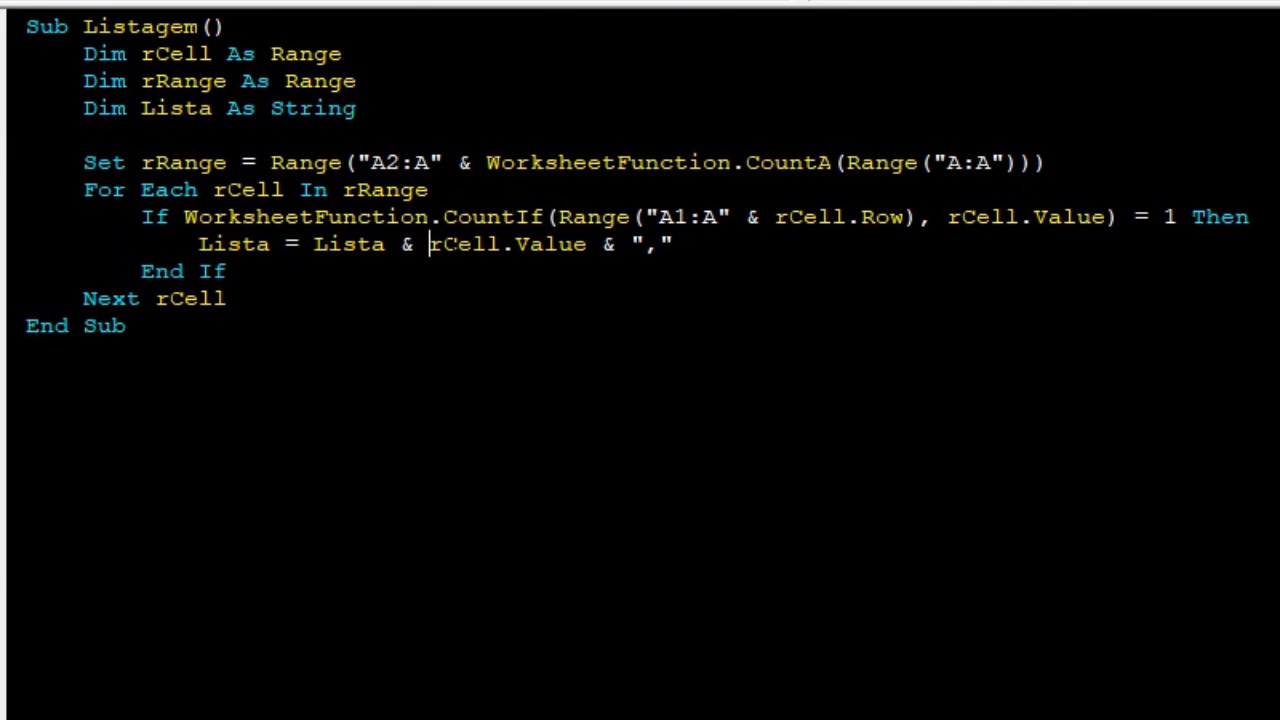
left_click_drag(430, 244, 586, 244)
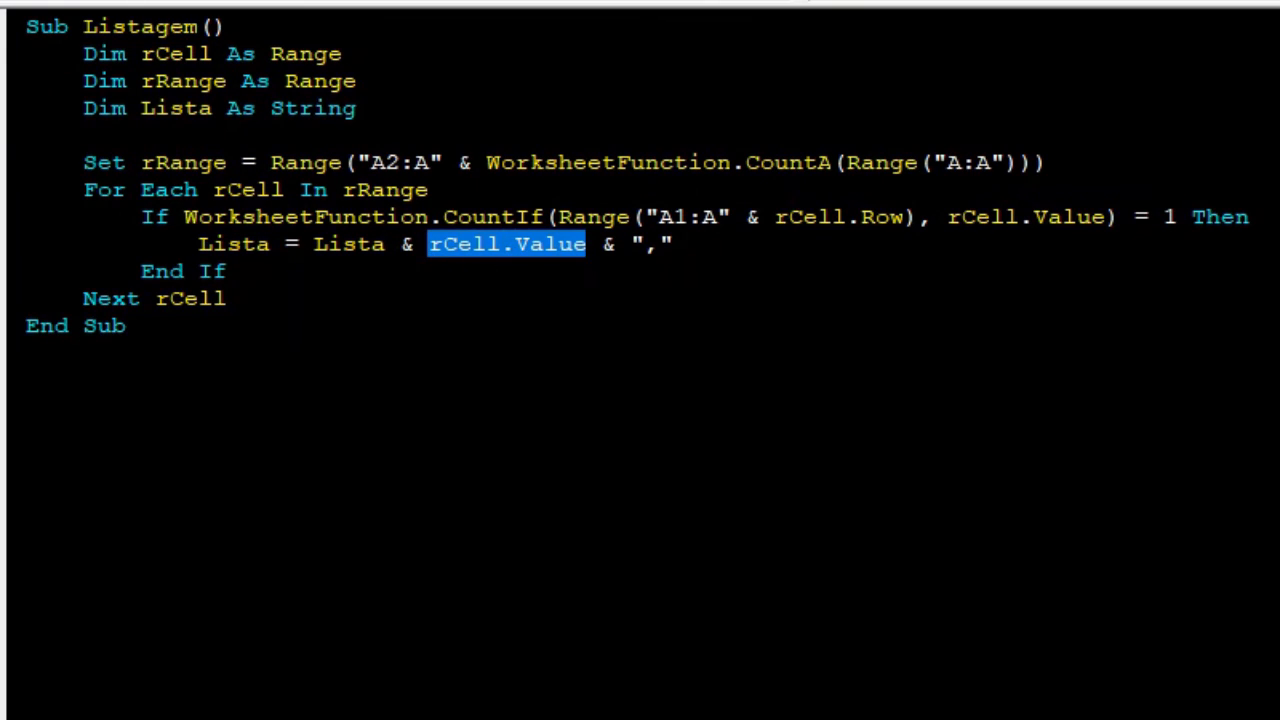
left_click(675, 244)
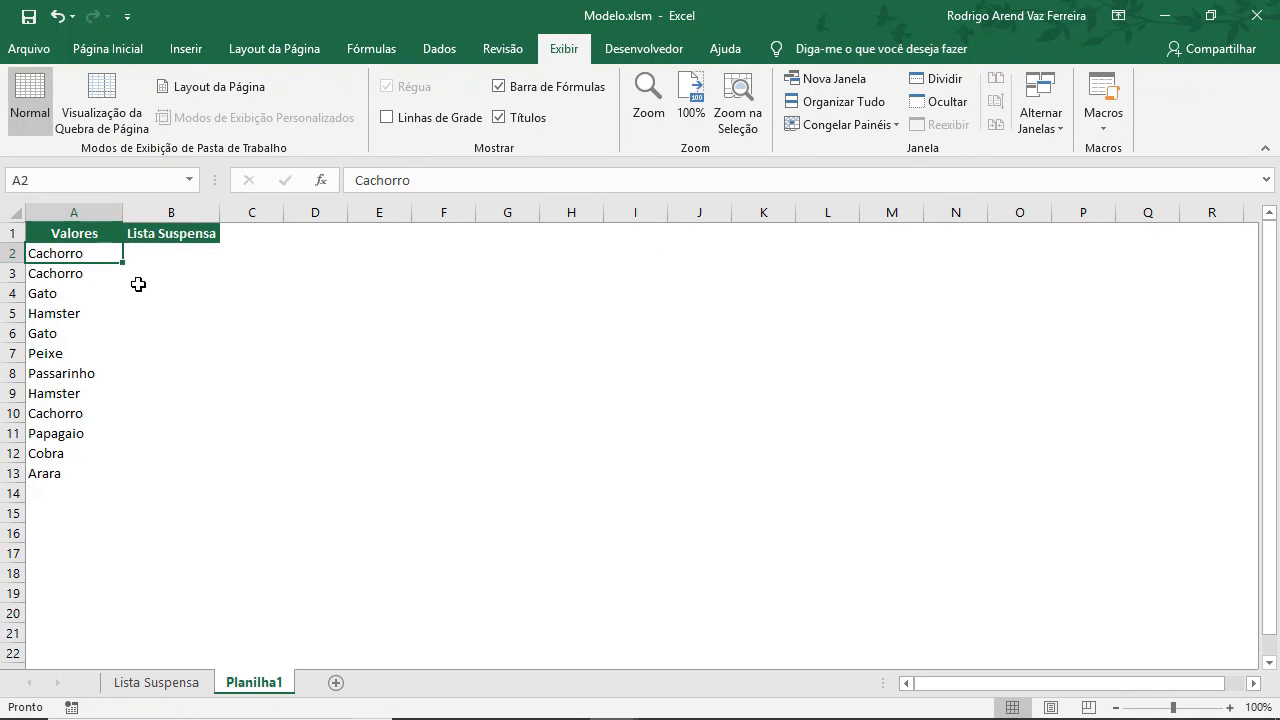
left_click(100, 274)
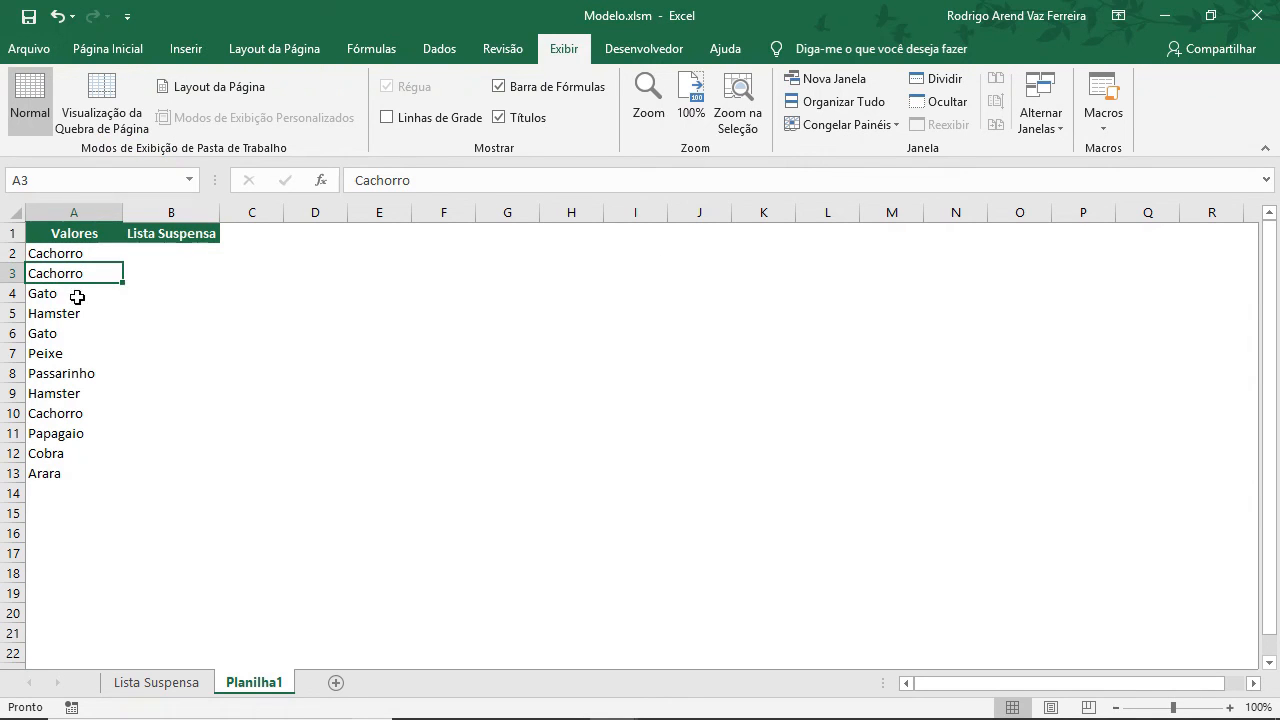
left_click(77, 297)
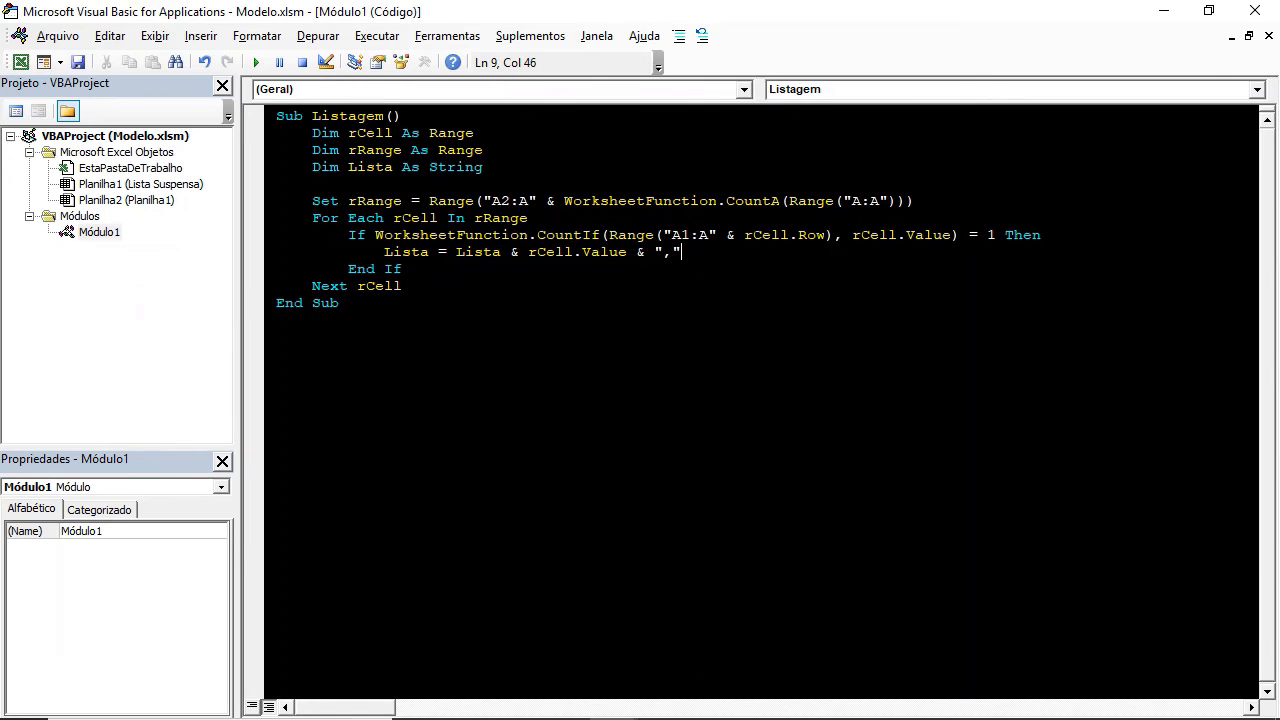
left_click_drag(1003, 235, 924, 235)
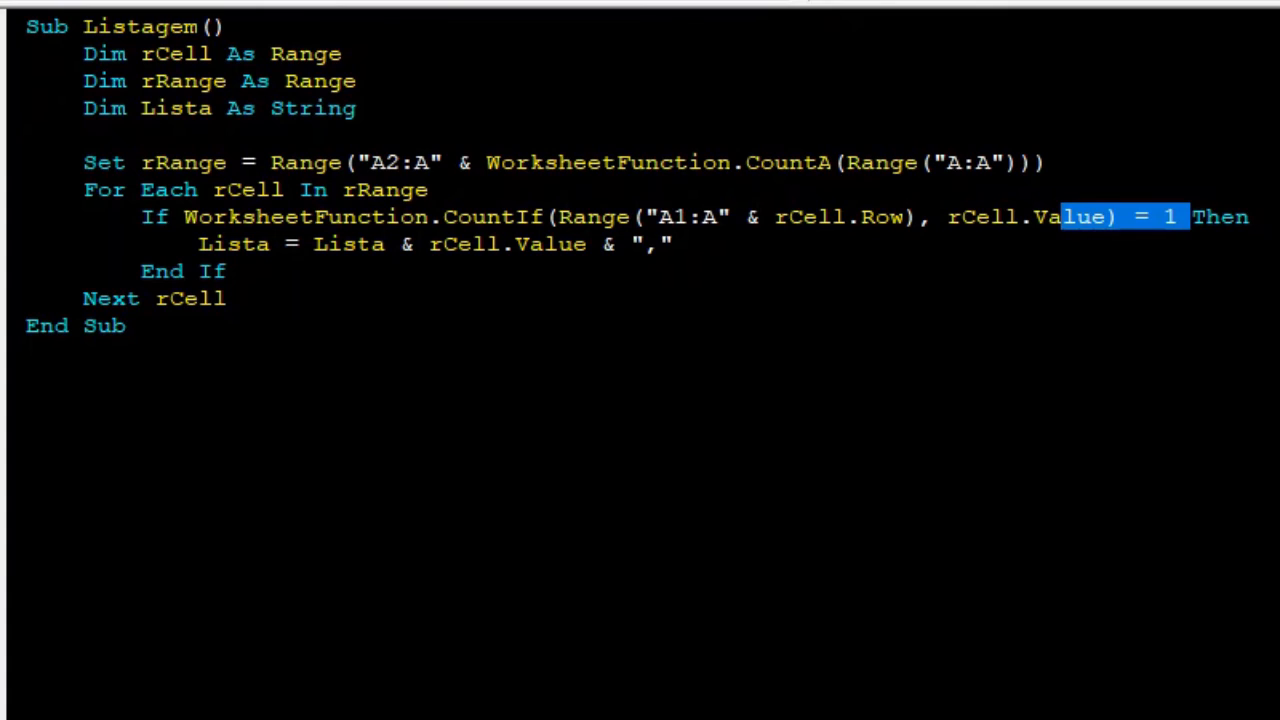
left_click_drag(587, 244, 431, 244)
left_click(676, 244)
left_click_drag(676, 244, 630, 244)
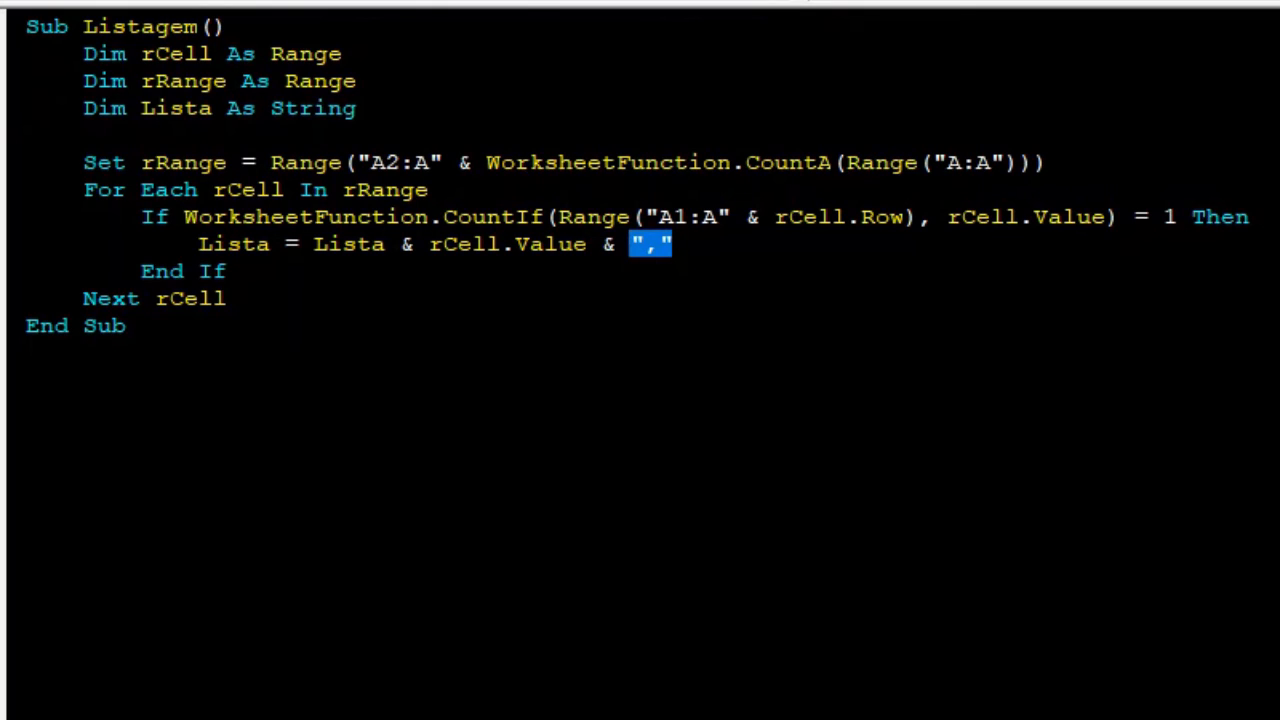
left_click(229, 299)
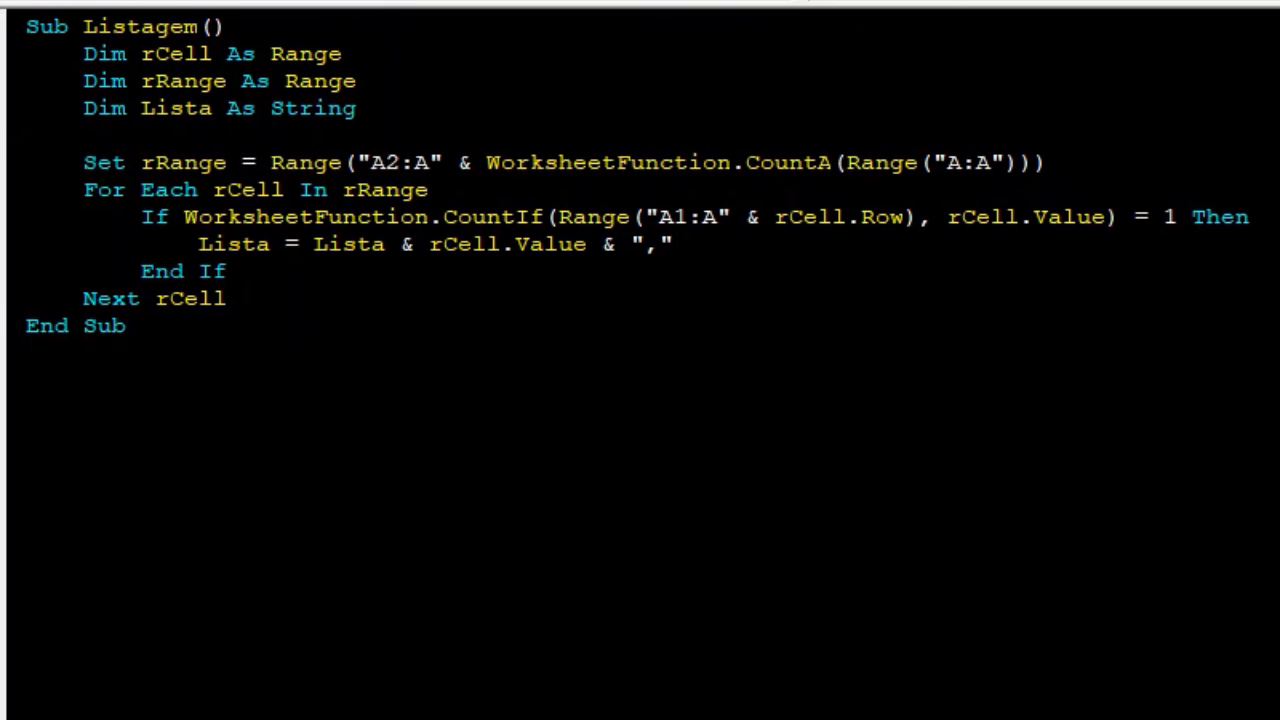
Insert two blank lines below Next rCell in the Listagem macro.
key("alt+F11")
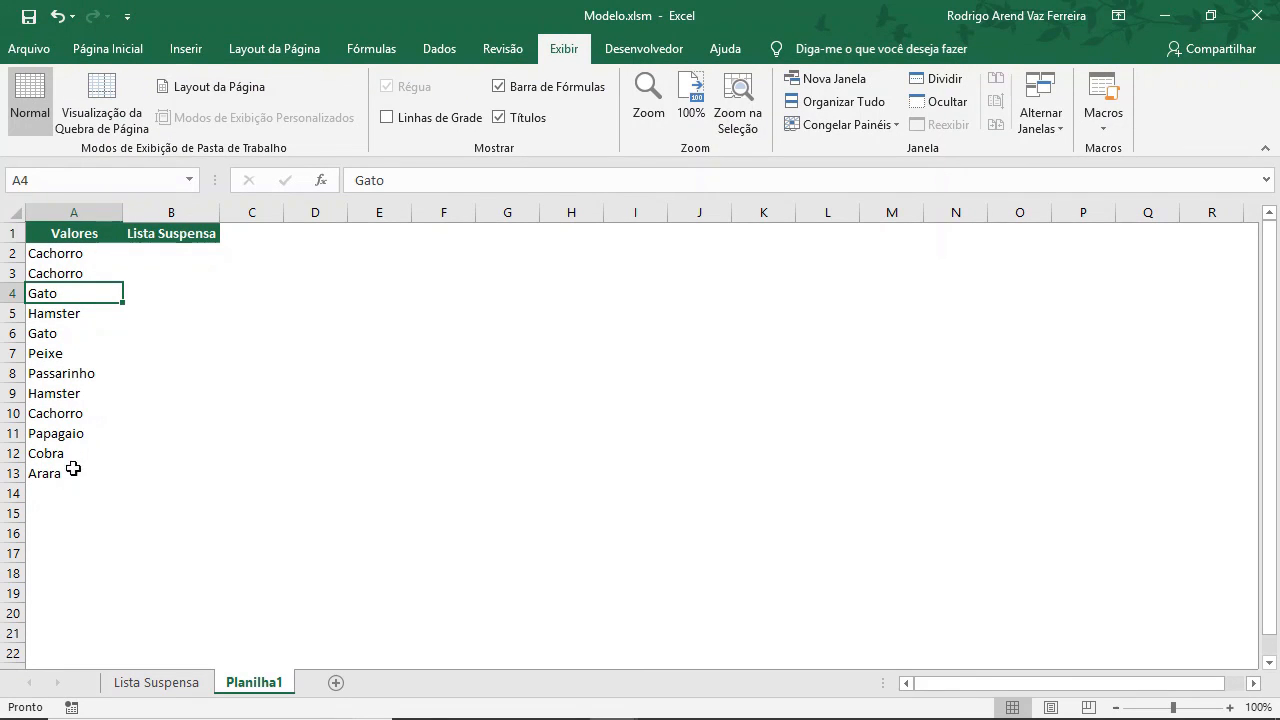
key("alt+F11")
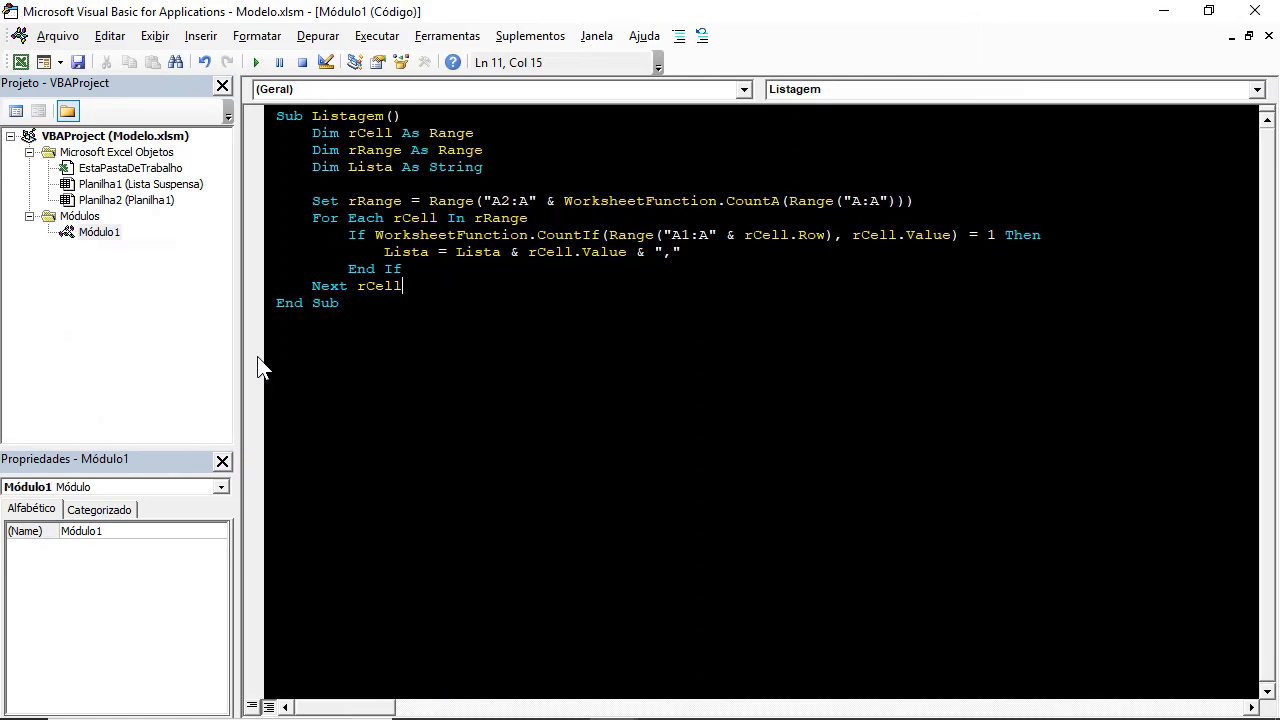
key("Return")
key("Return")
Start recording a new macro named Macro1, stored in this workbook.
key("alt+F11")
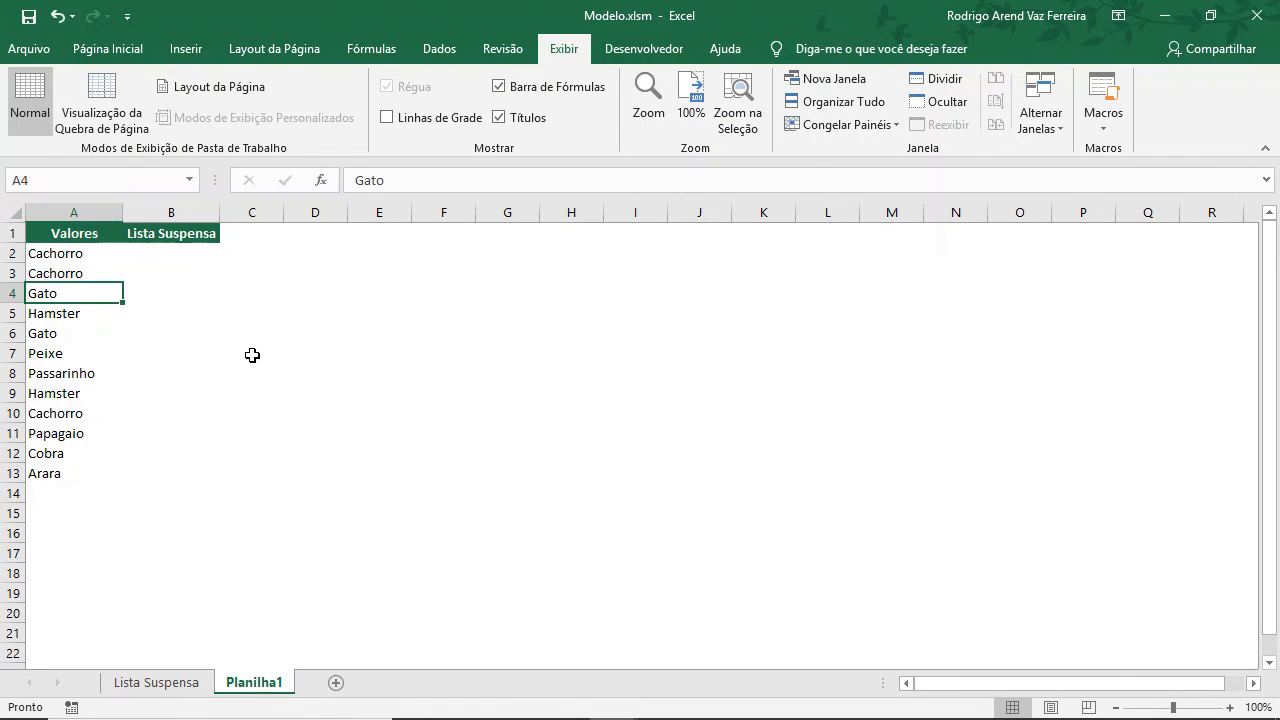
left_click(662, 47)
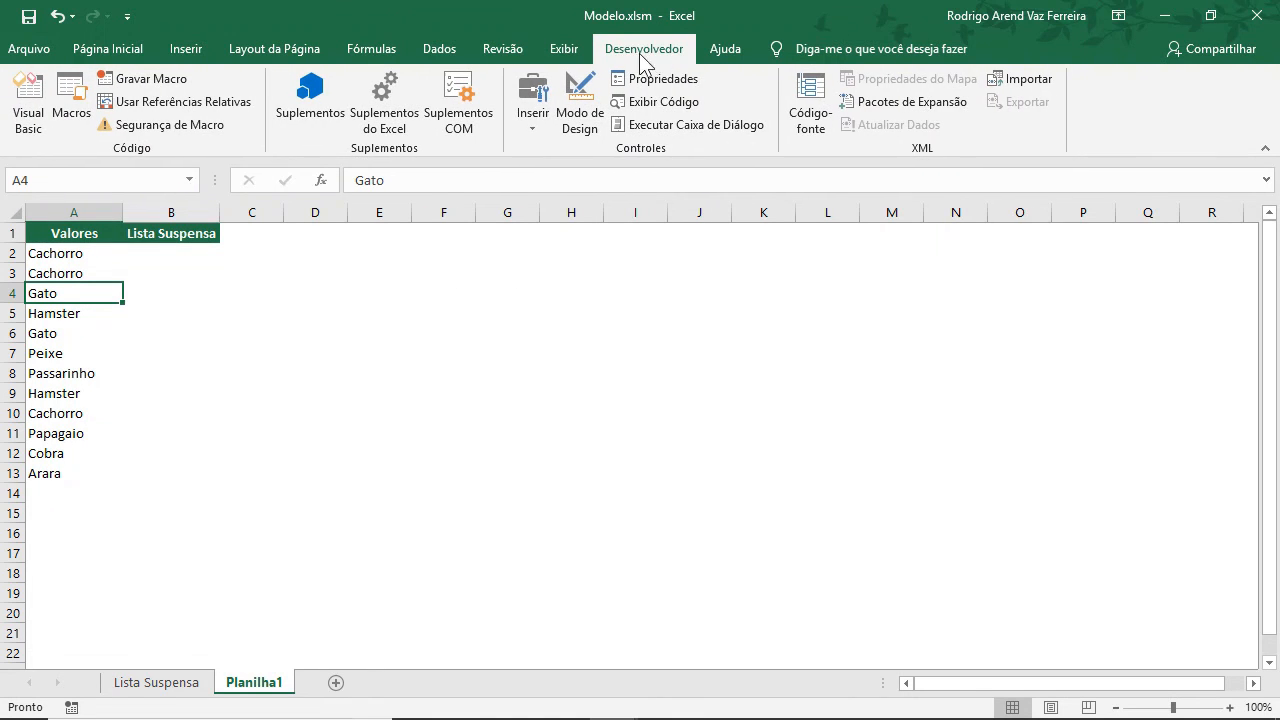
left_click(557, 55)
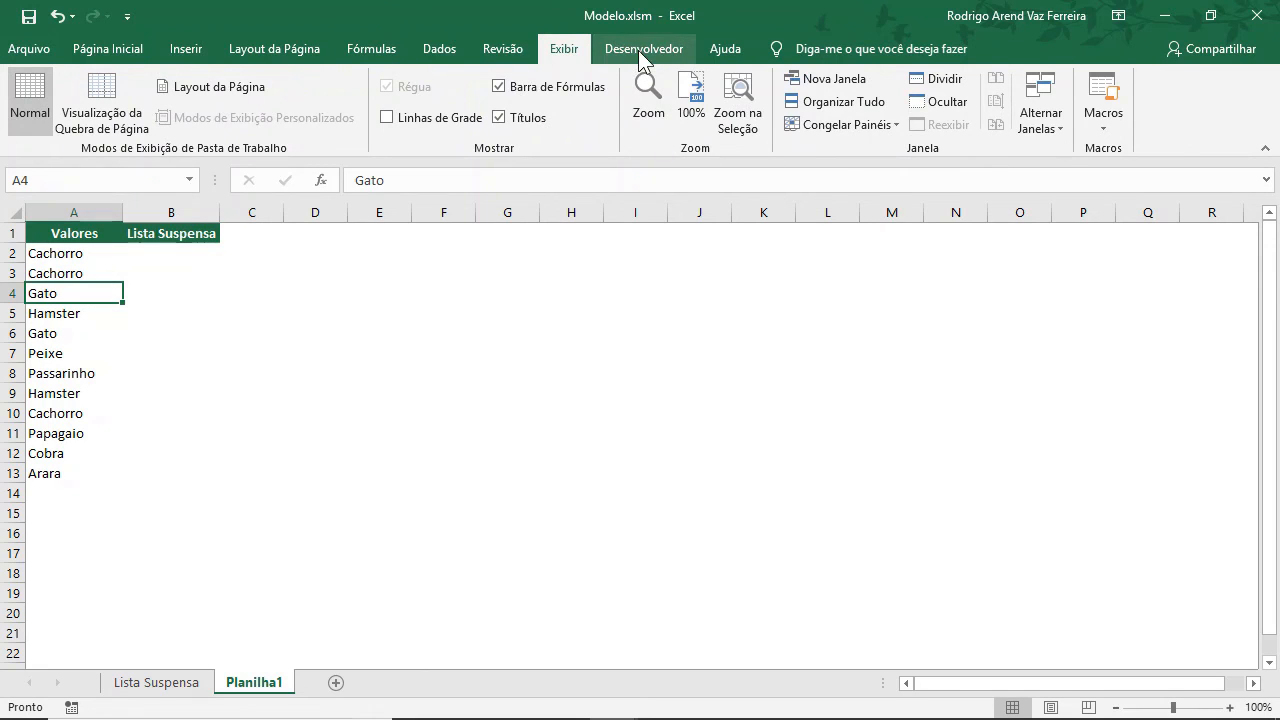
left_click(1100, 126)
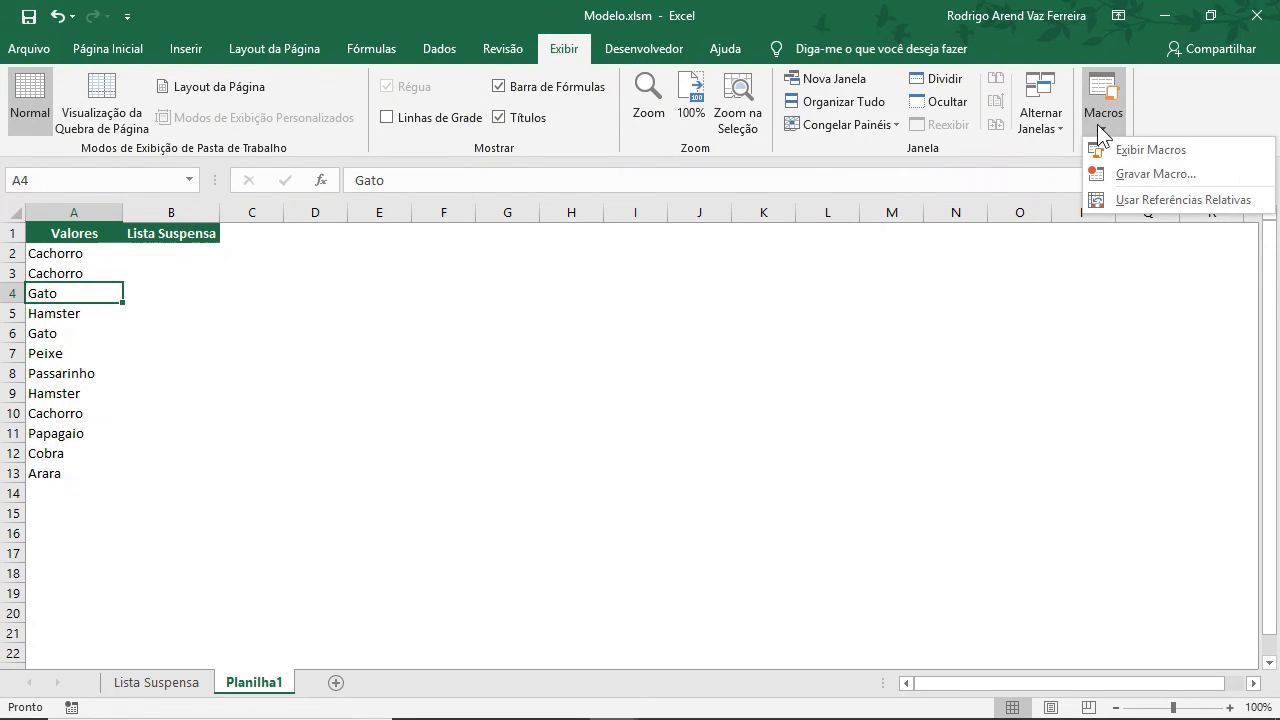
left_click(1212, 172)
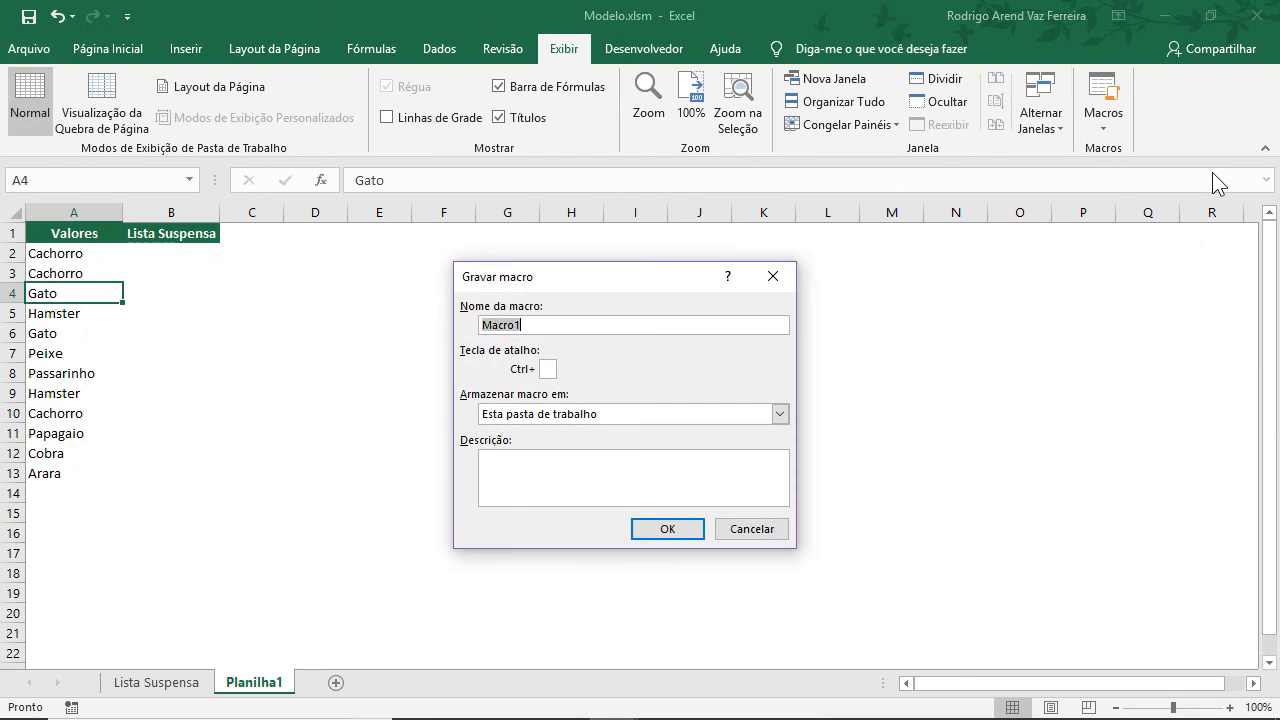
left_click(662, 530)
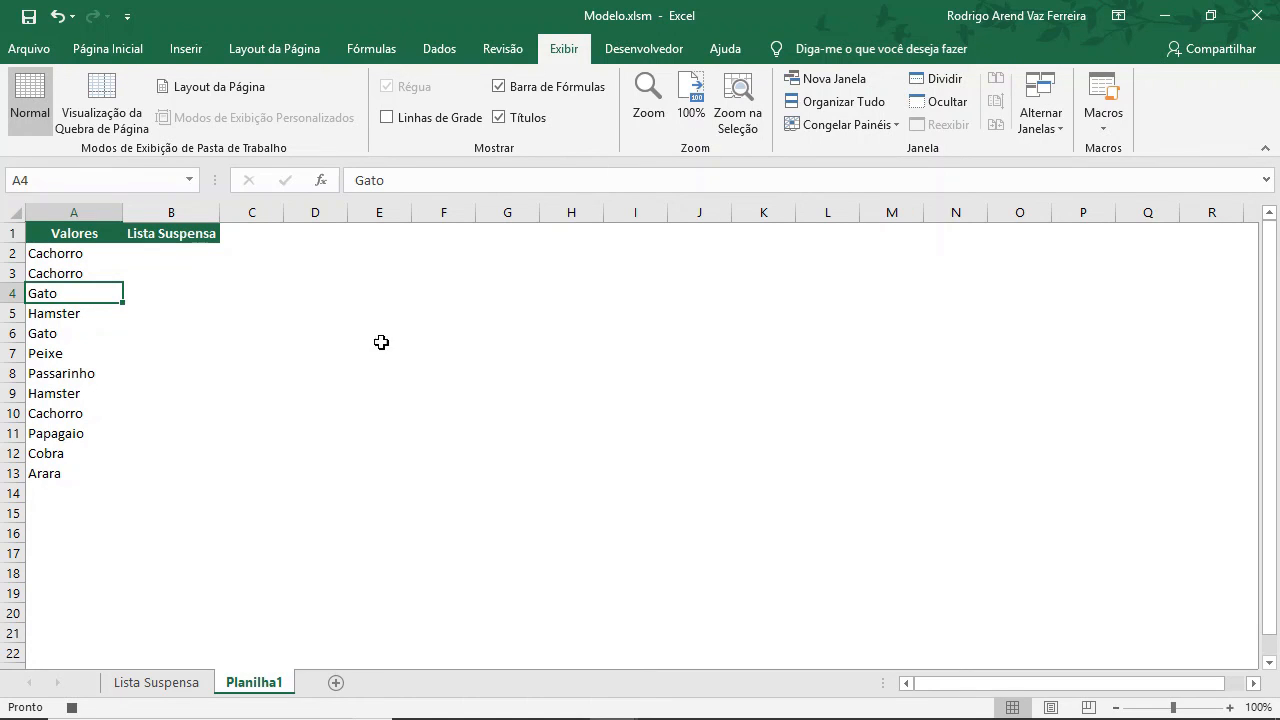
Add a List data validation to cell B2 with the source =$A$2:$A$13.
left_click(184, 254)
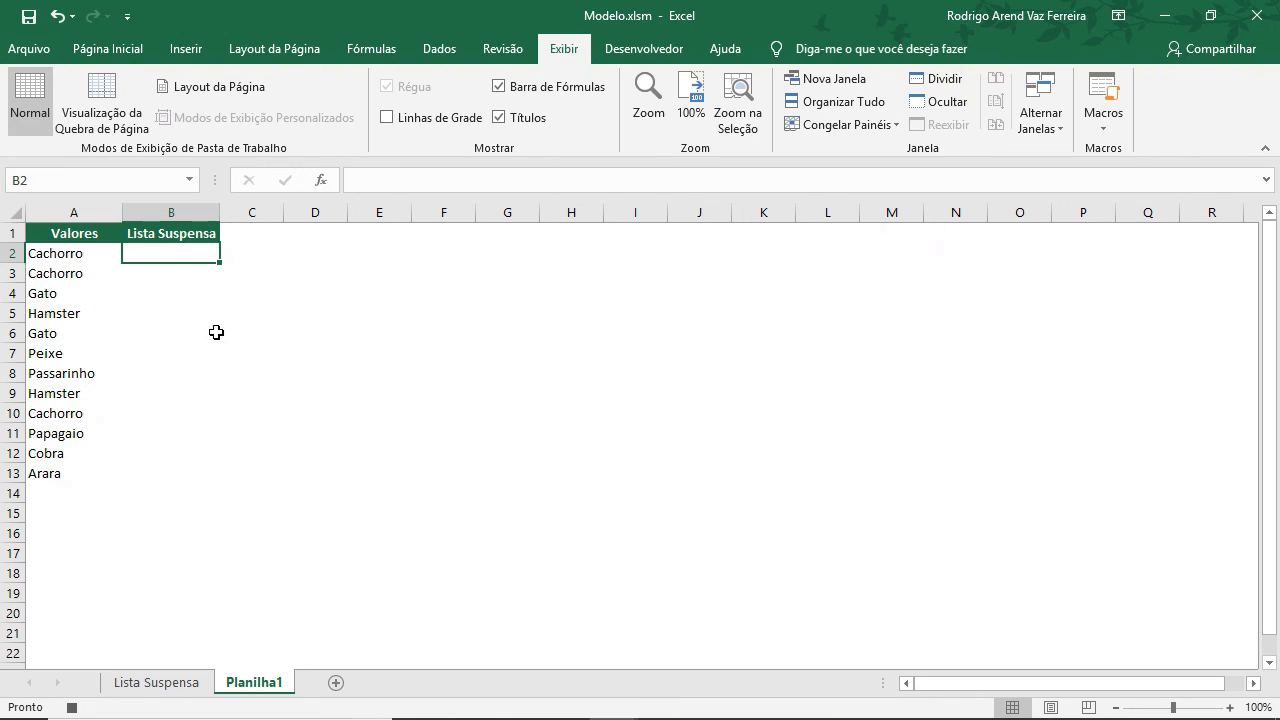
left_click(432, 52)
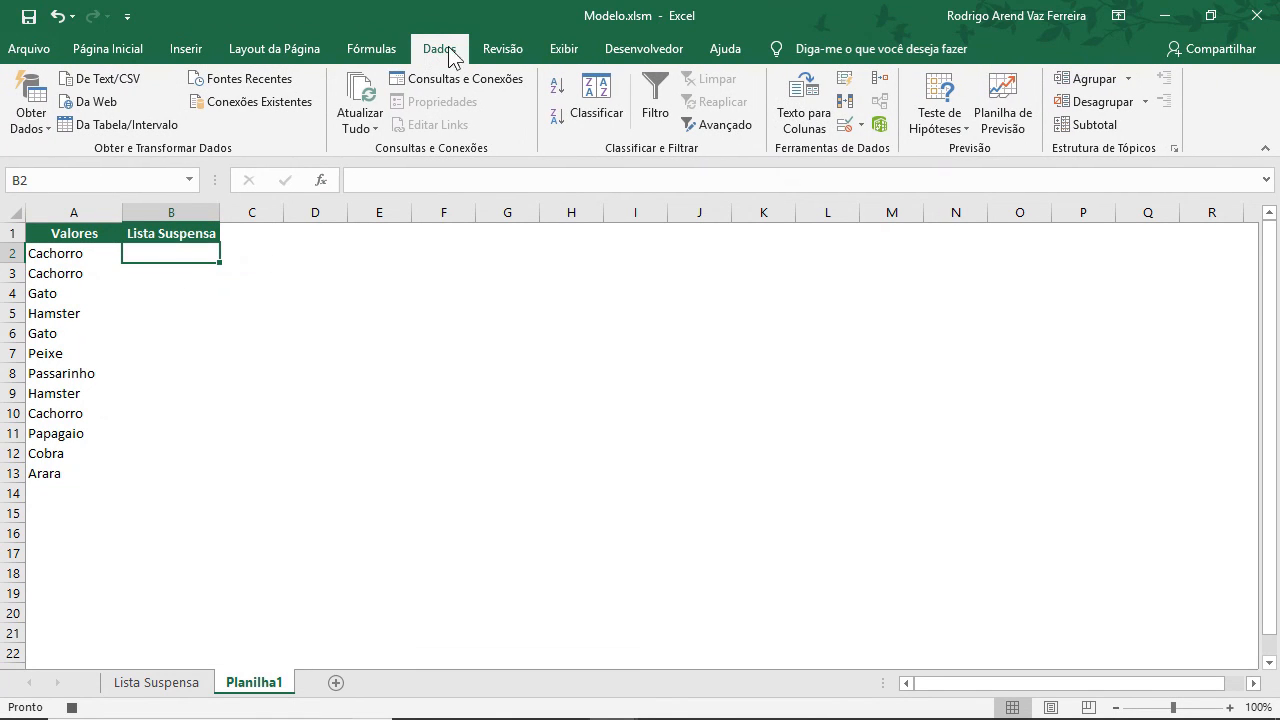
left_click(846, 124)
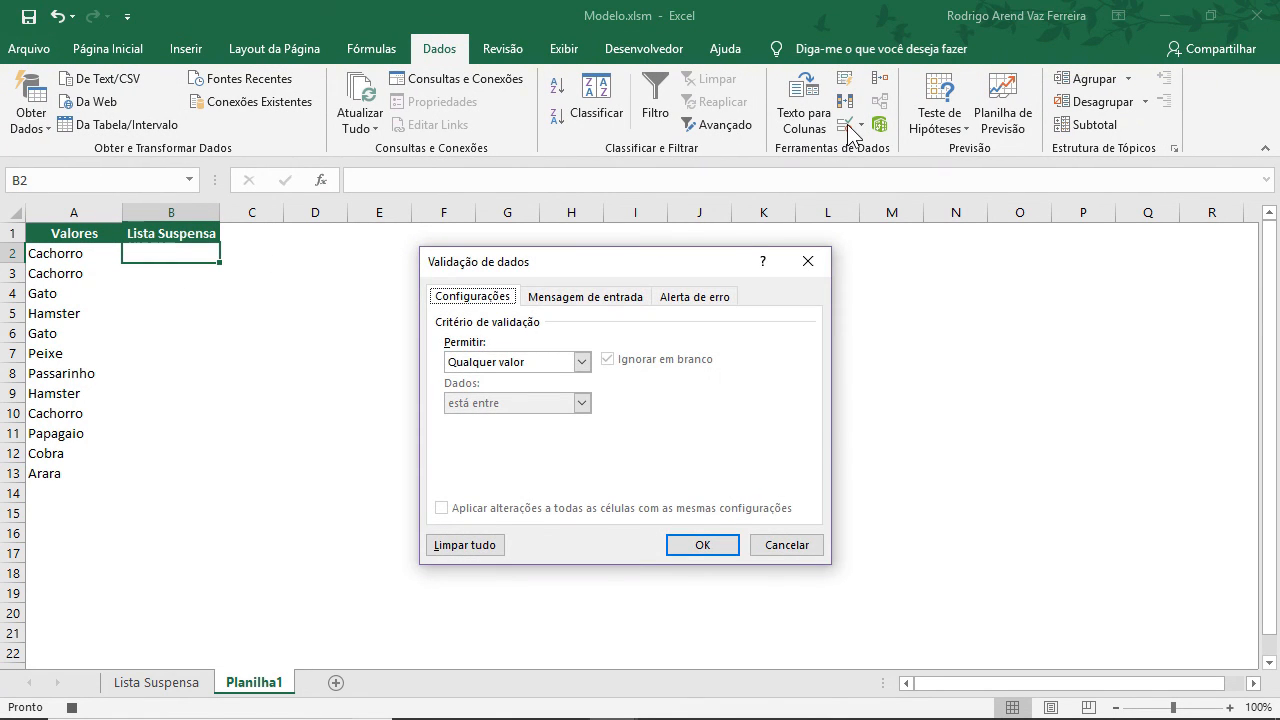
left_click(581, 362)
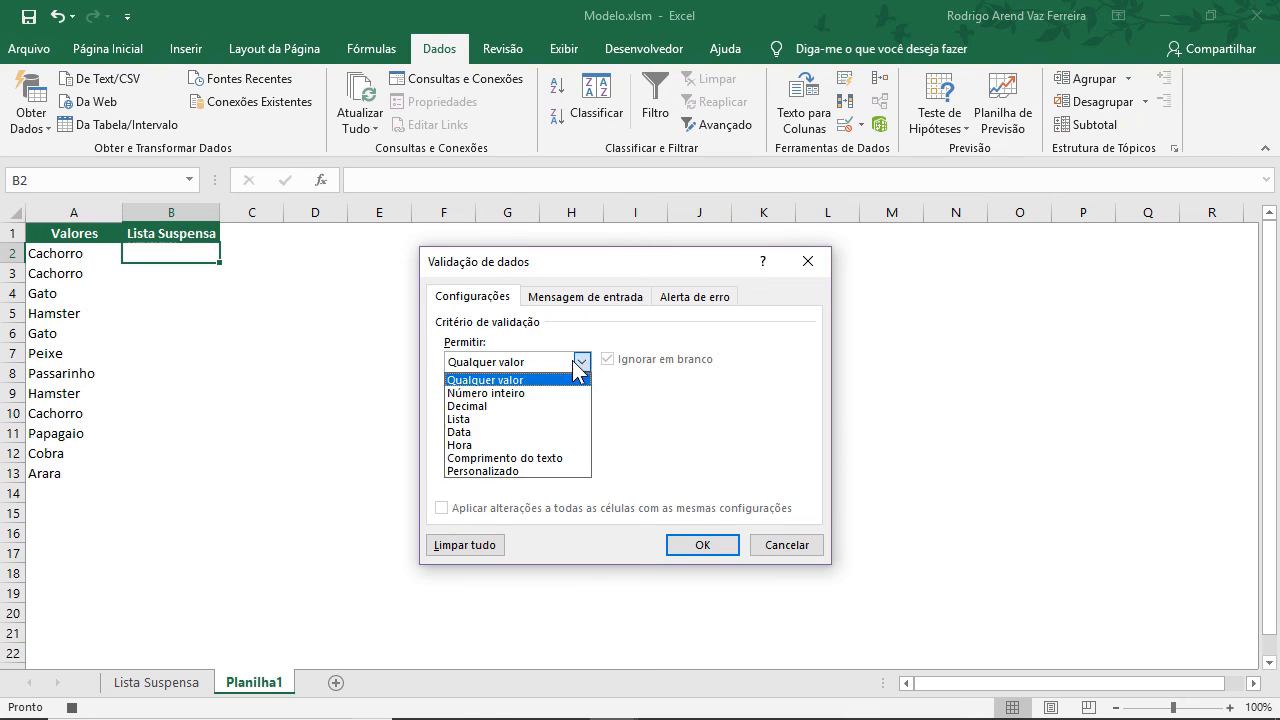
left_click(486, 419)
left_click(502, 440)
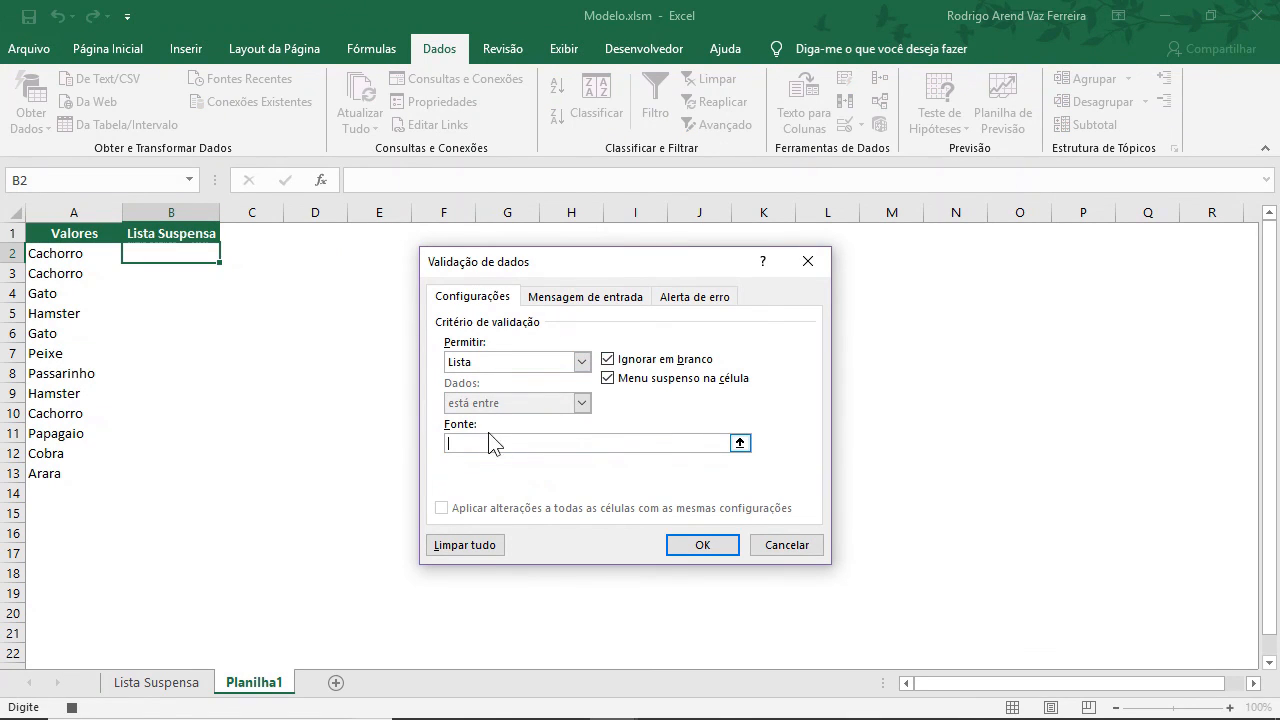
left_click_drag(97, 257, 82, 474)
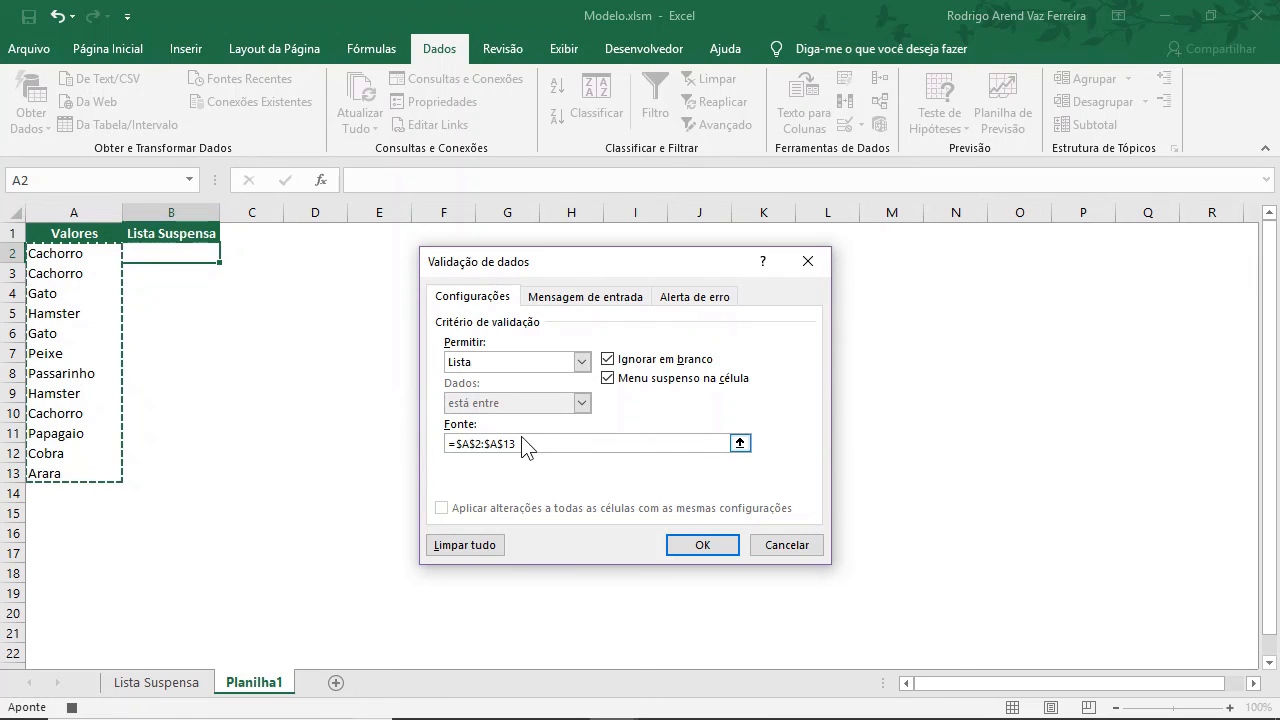
left_click(697, 546)
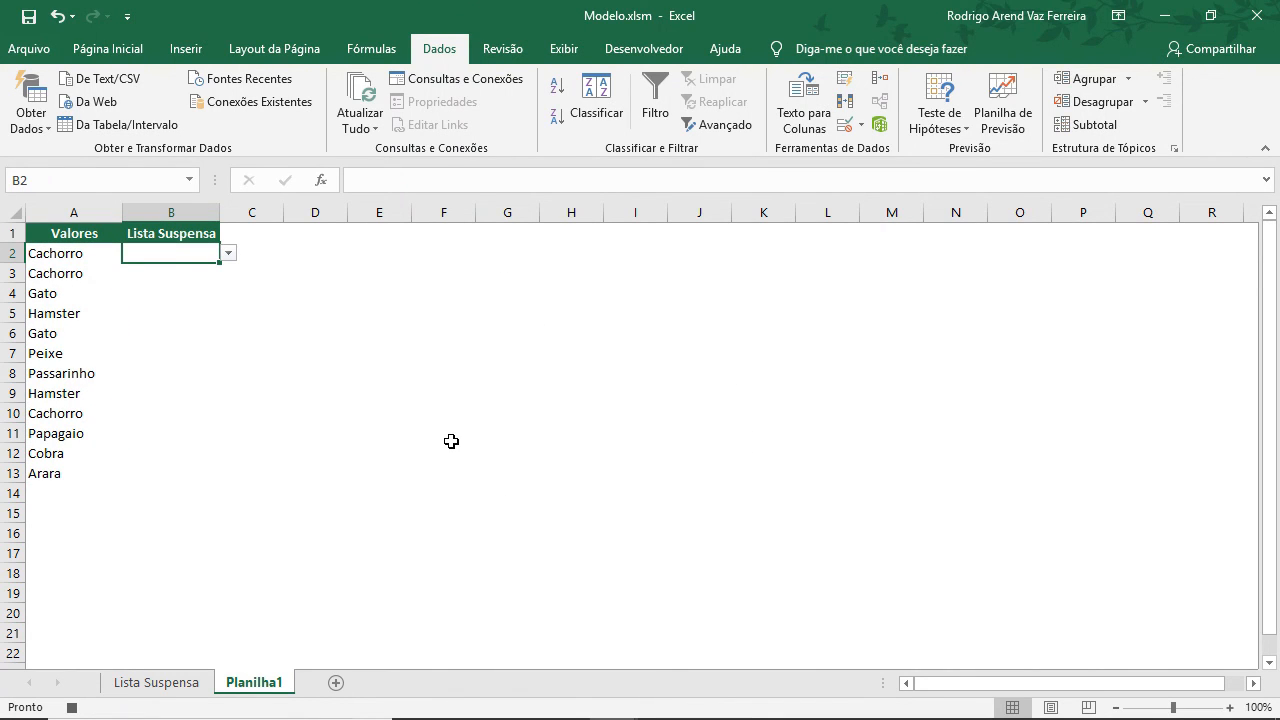
Stop the macro recording and open the recorded code in Módulo2.
left_click(74, 707)
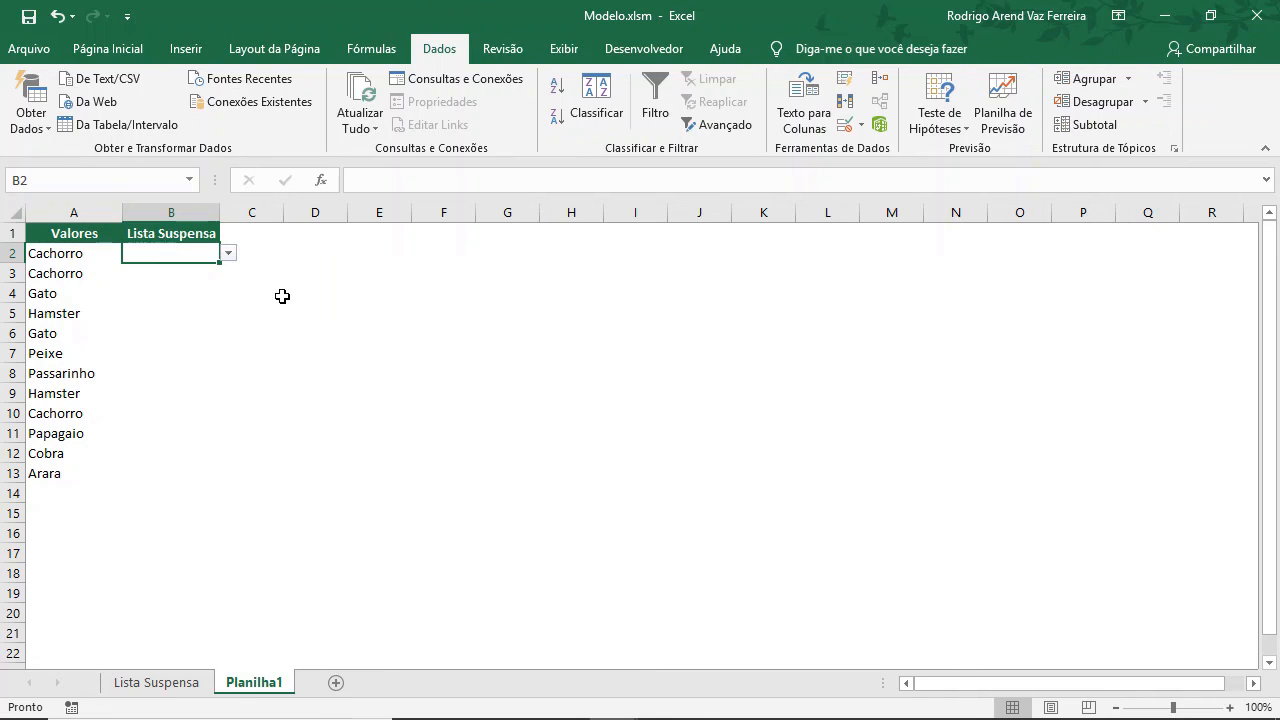
key("alt+F11")
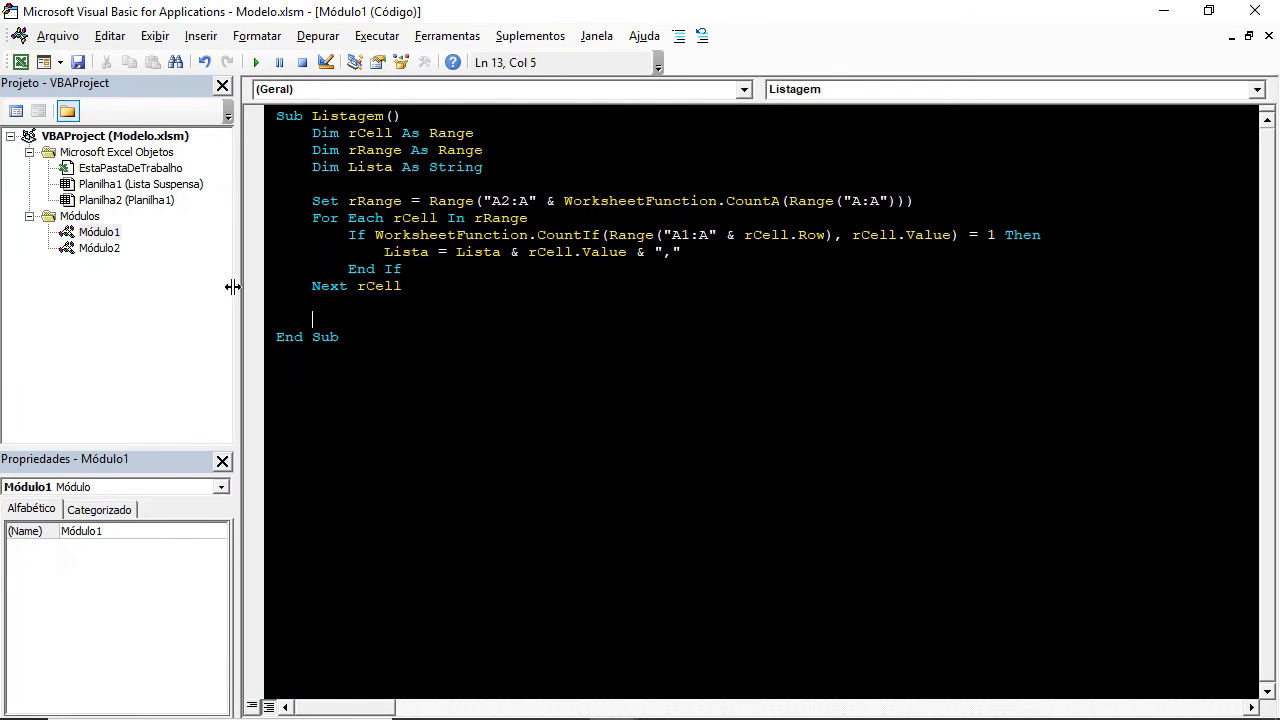
left_click(106, 249)
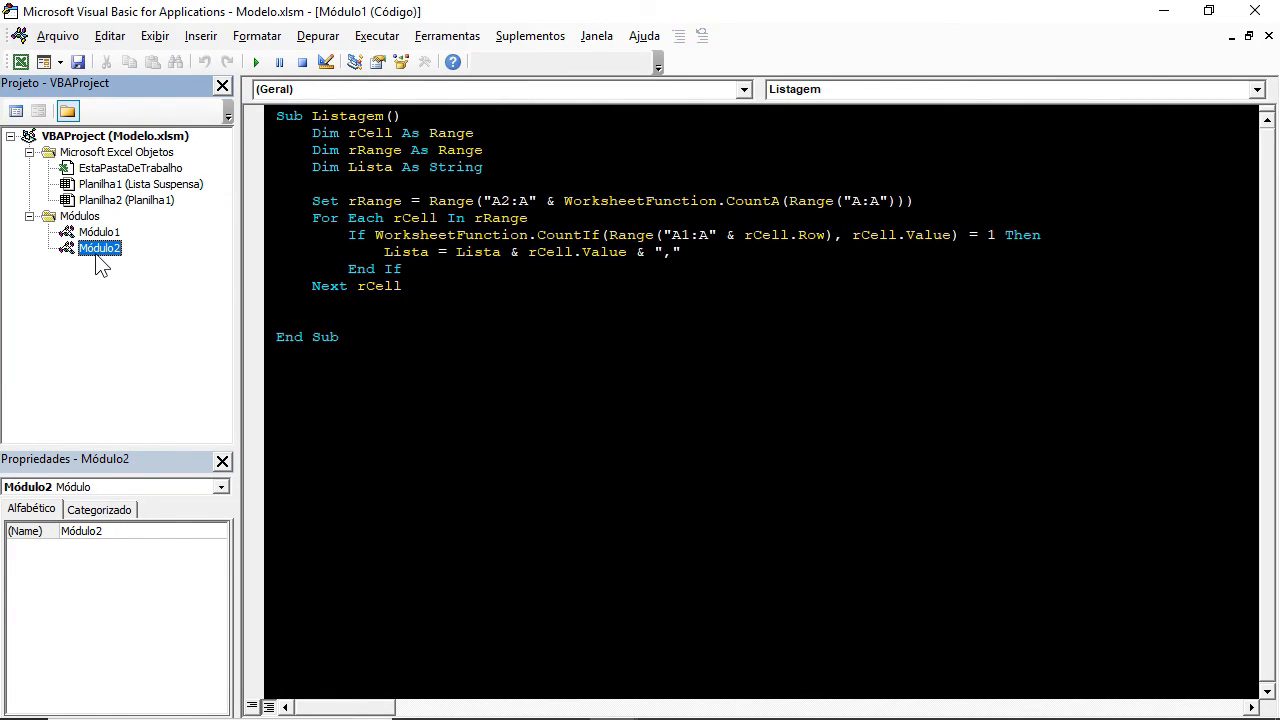
double_click(100, 250)
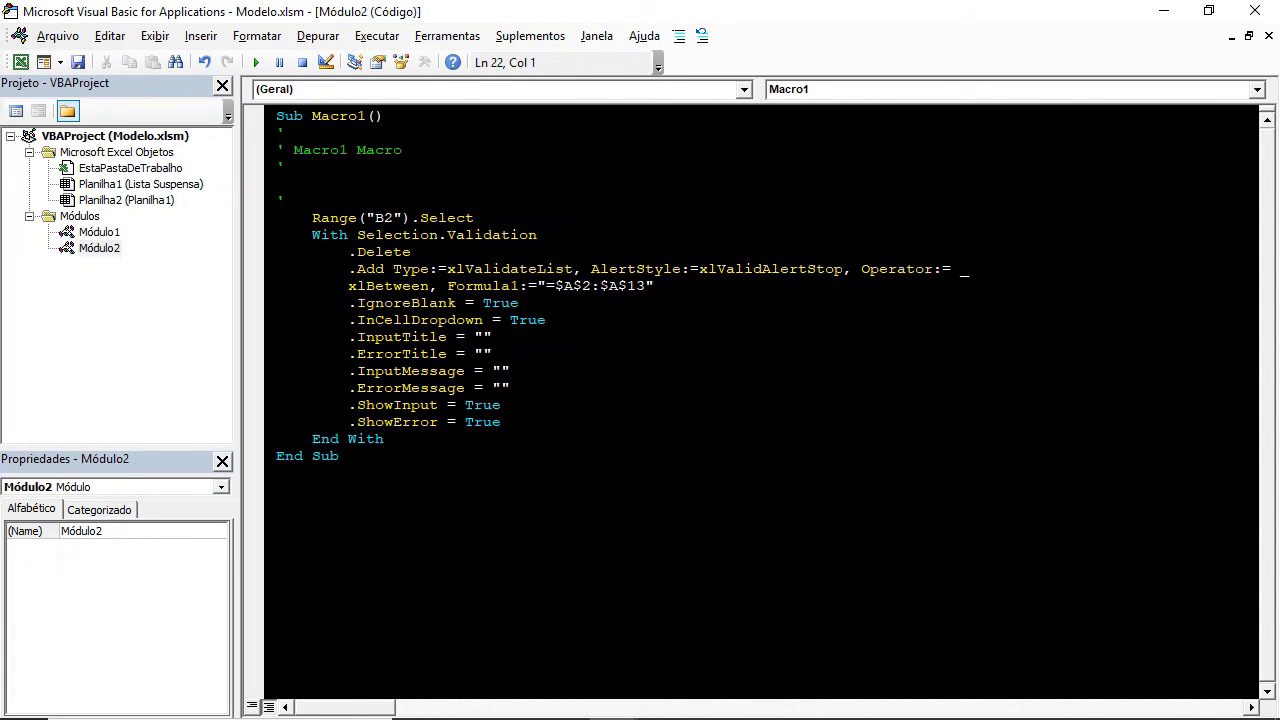
Join the split .Add Type line into one line by removing the line continuation.
left_click_drag(348, 286, 962, 269)
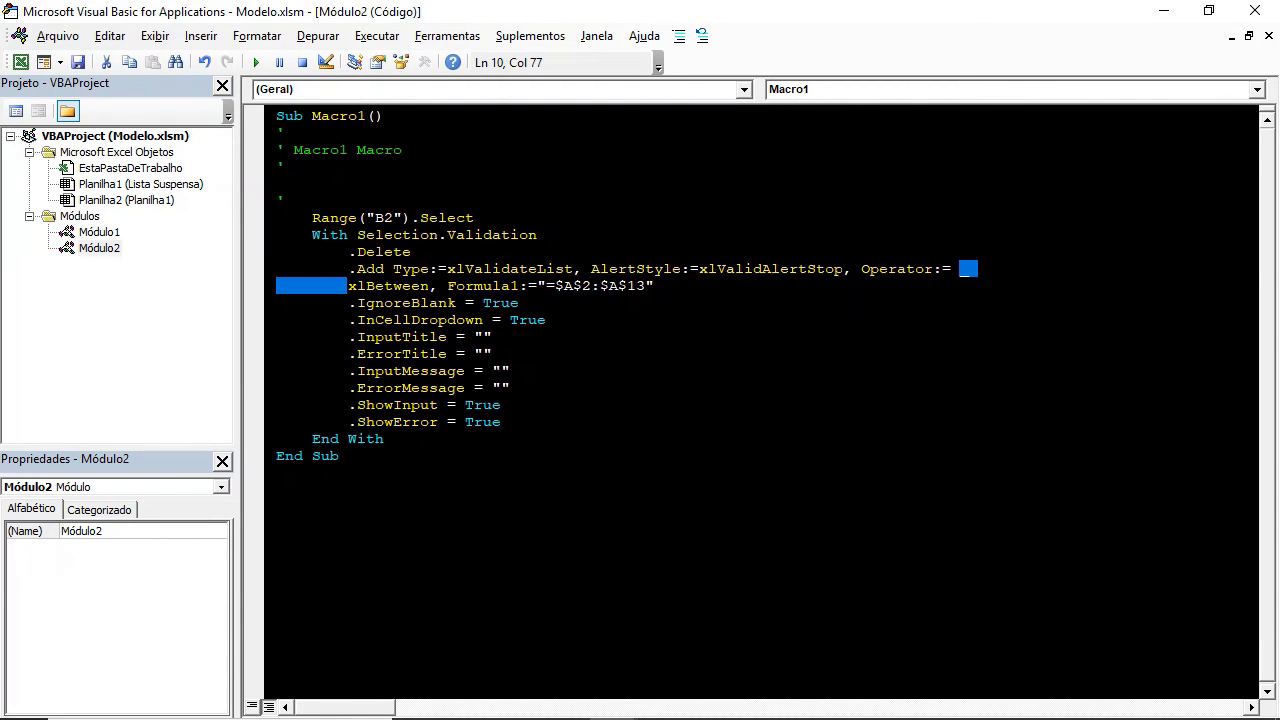
key("Delete")
key("BackSpace")
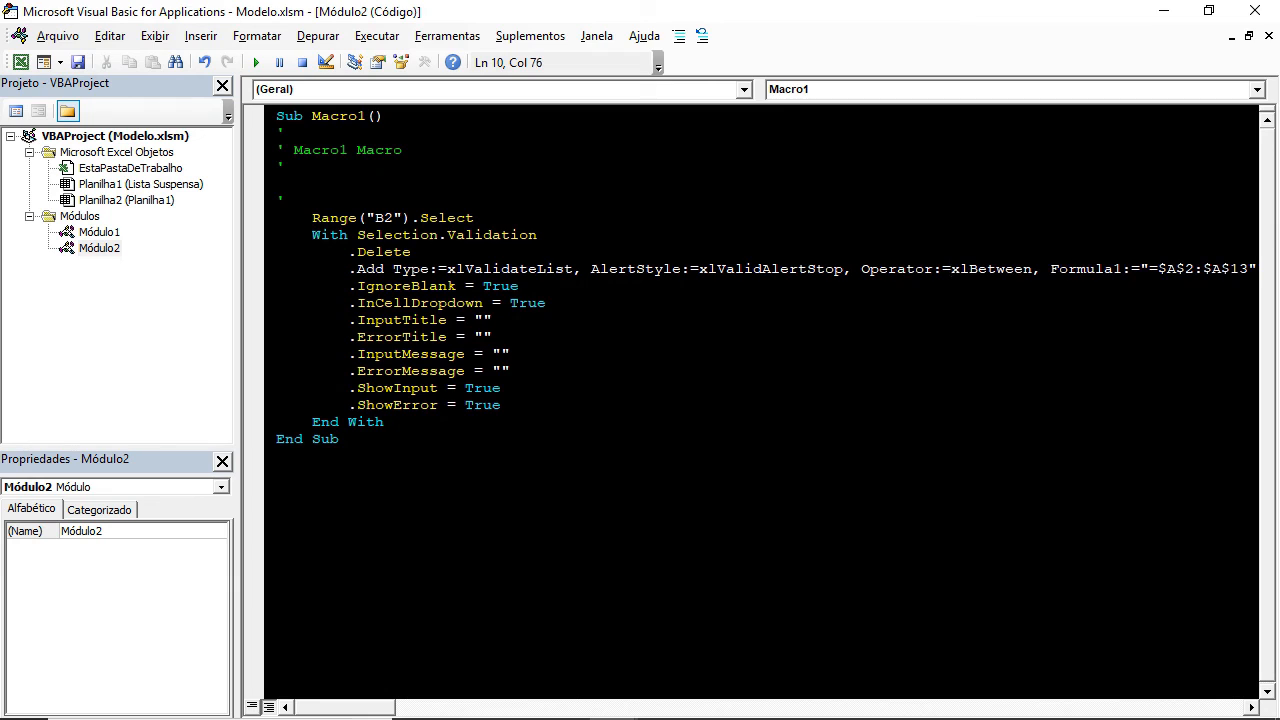
left_click(519, 286)
Delete the Range("B2").Select line and replace Selection with Range("B2") in the With statement.
left_click_drag(474, 217, 312, 217)
key("Delete")
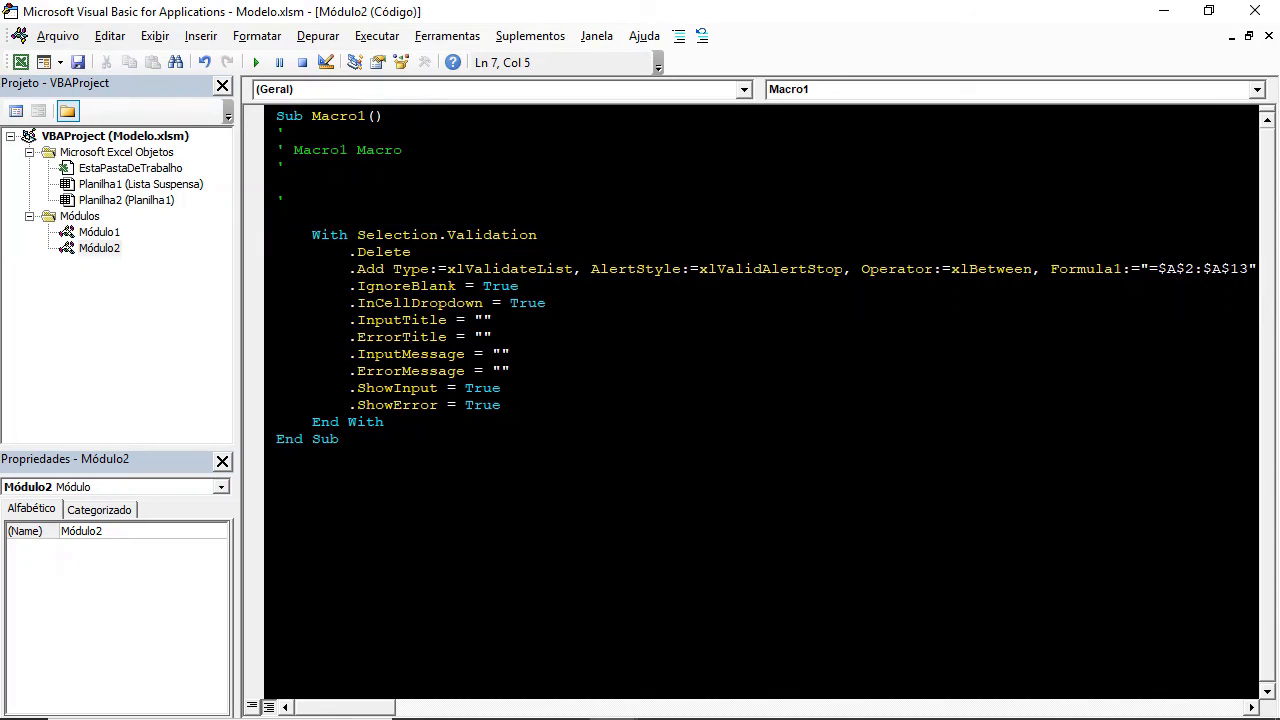
double_click(397, 235)
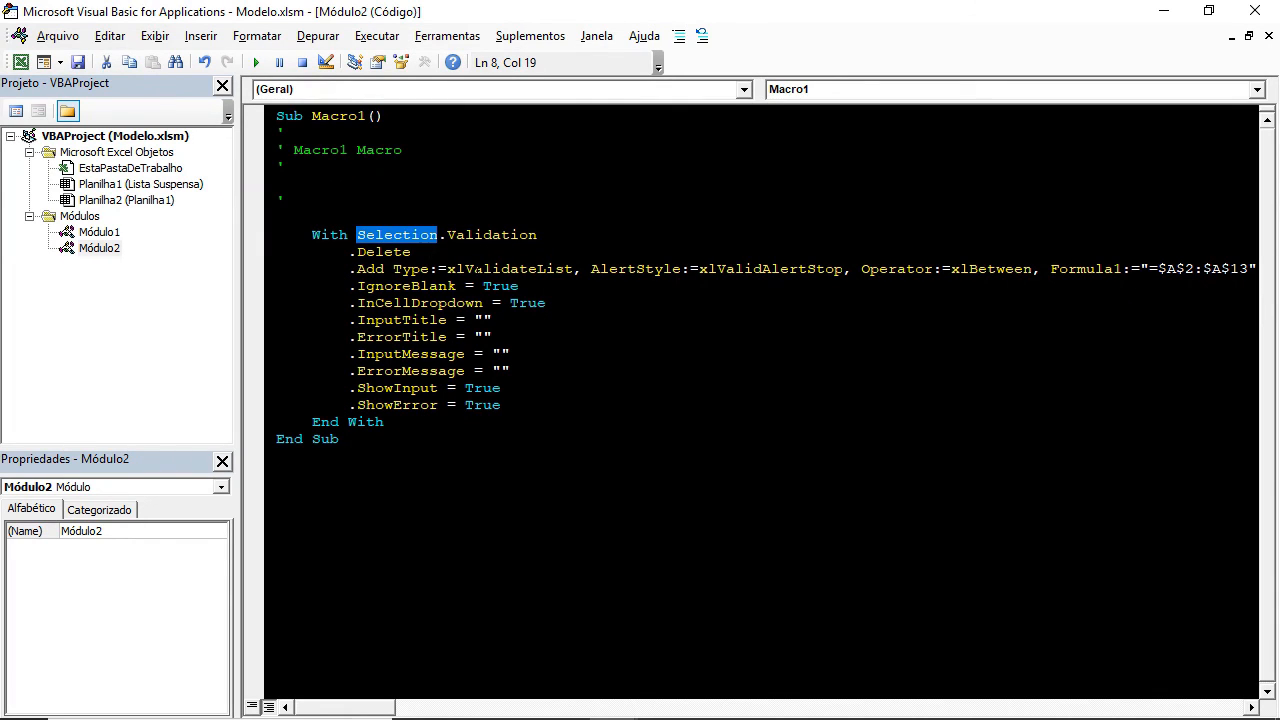
type("Range")
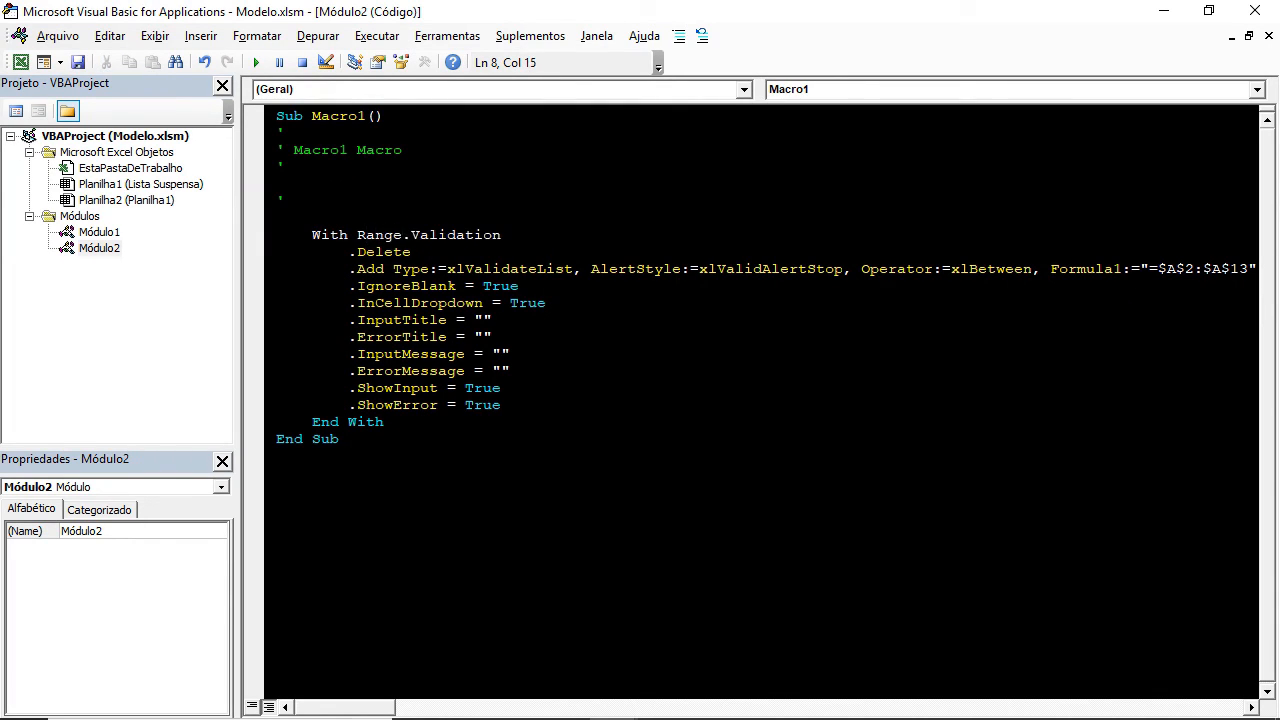
type("(\"B2\"")
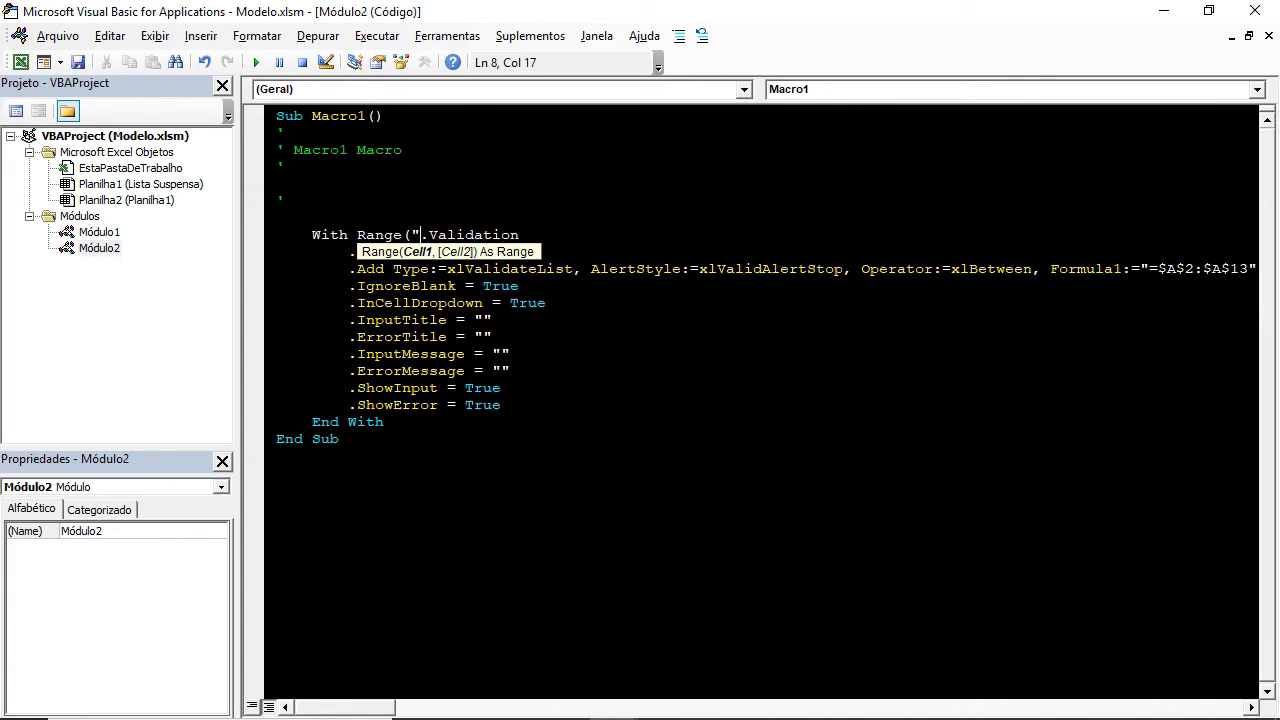
type(")")
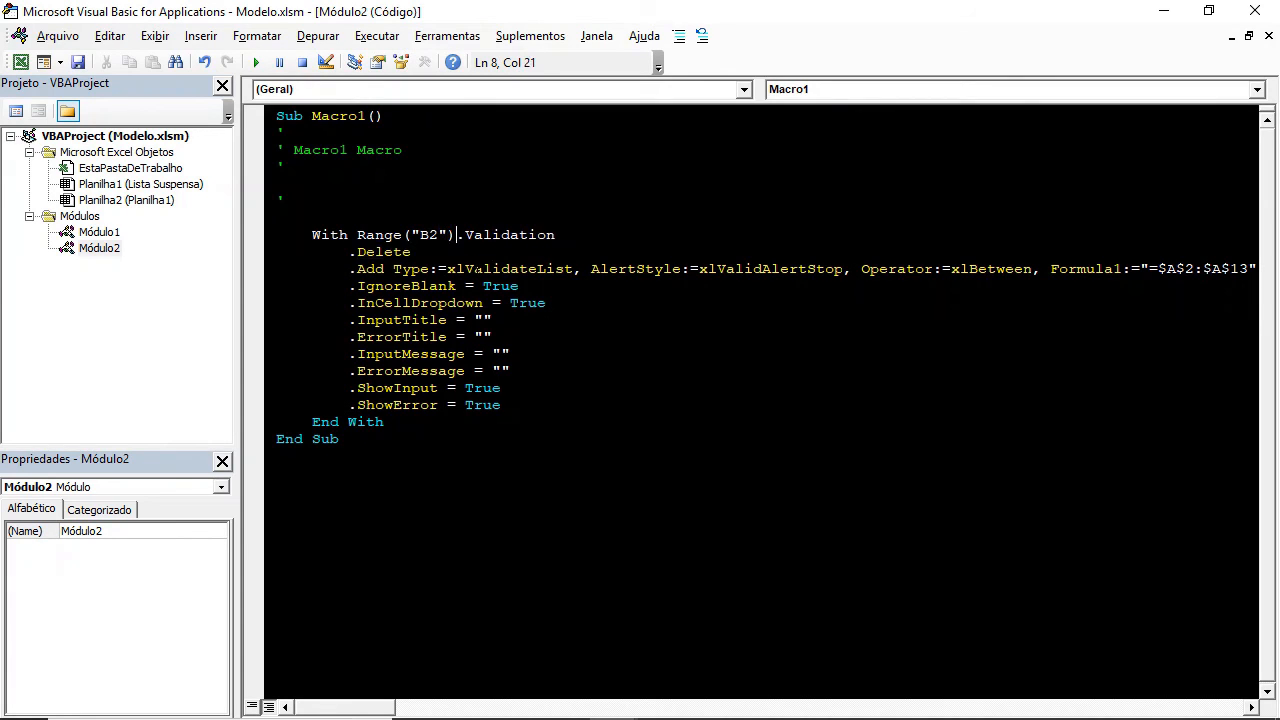
Examine the With block's Range("B2"), .Delete, .Add Type and Formula1 arguments.
left_click(480, 319)
left_click_drag(357, 235, 456, 235)
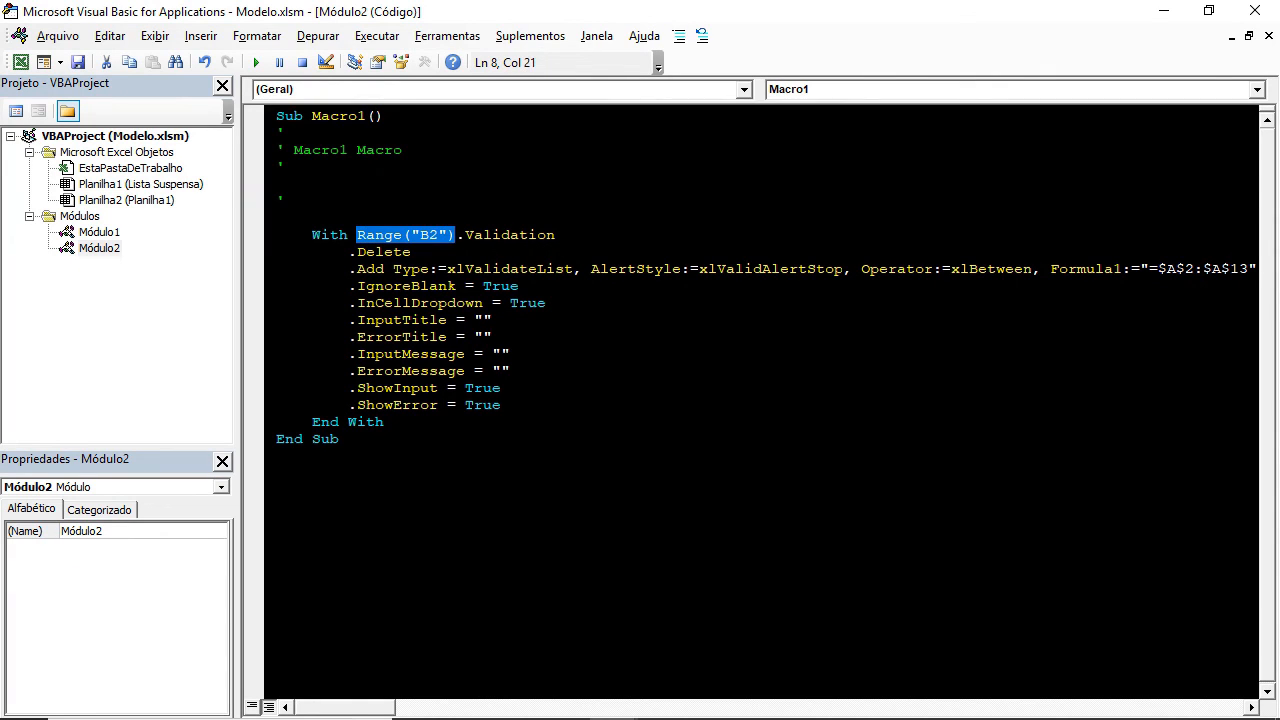
left_click_drag(555, 235, 349, 252)
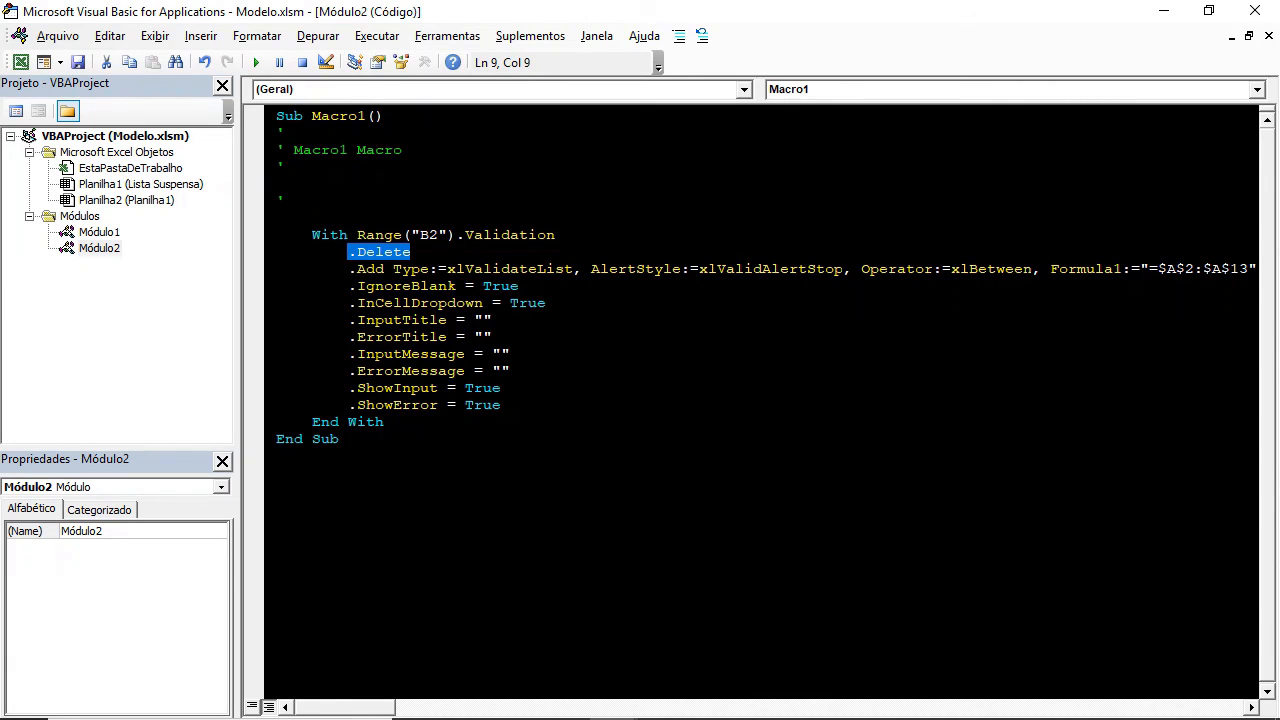
left_click_drag(357, 269, 572, 269)
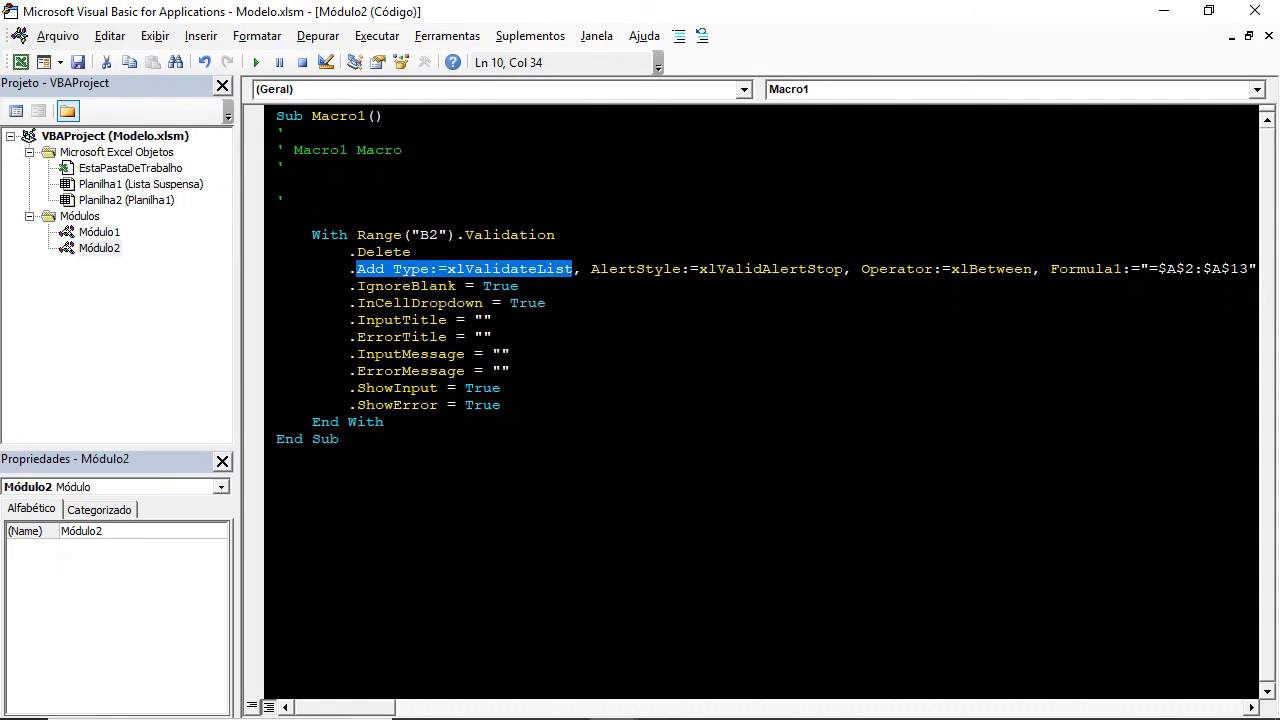
left_click_drag(238, 375, 97, 371)
left_click(975, 268)
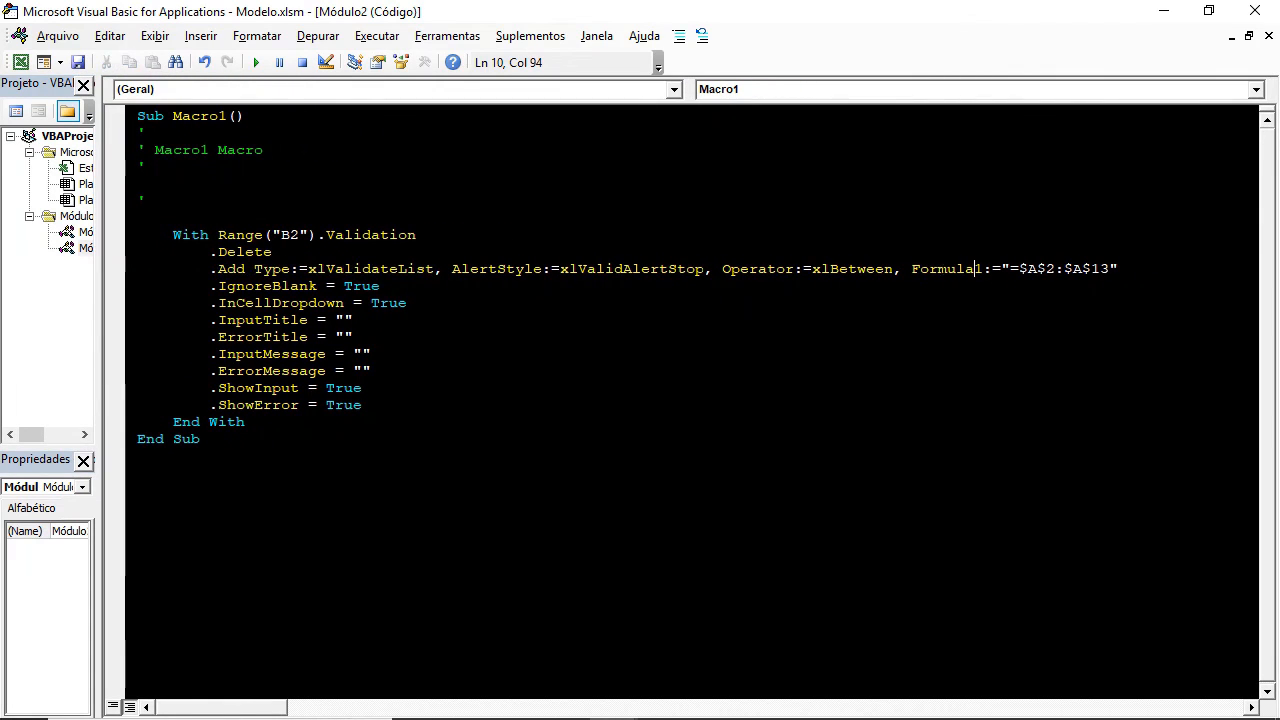
left_click_drag(1118, 268, 1001, 268)
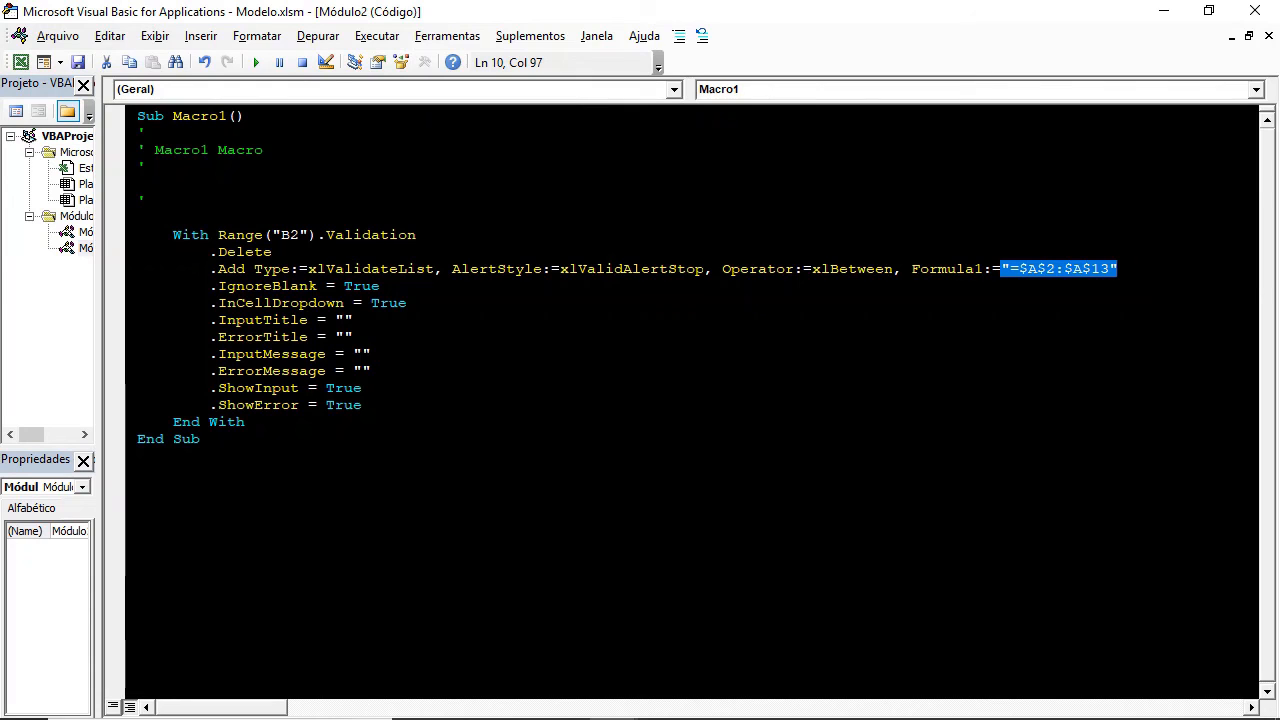
Copy the With Range("B2").Validation block from Módulo2 and paste it after Next rCell in Listagem.
left_click_drag(245, 422, 175, 238)
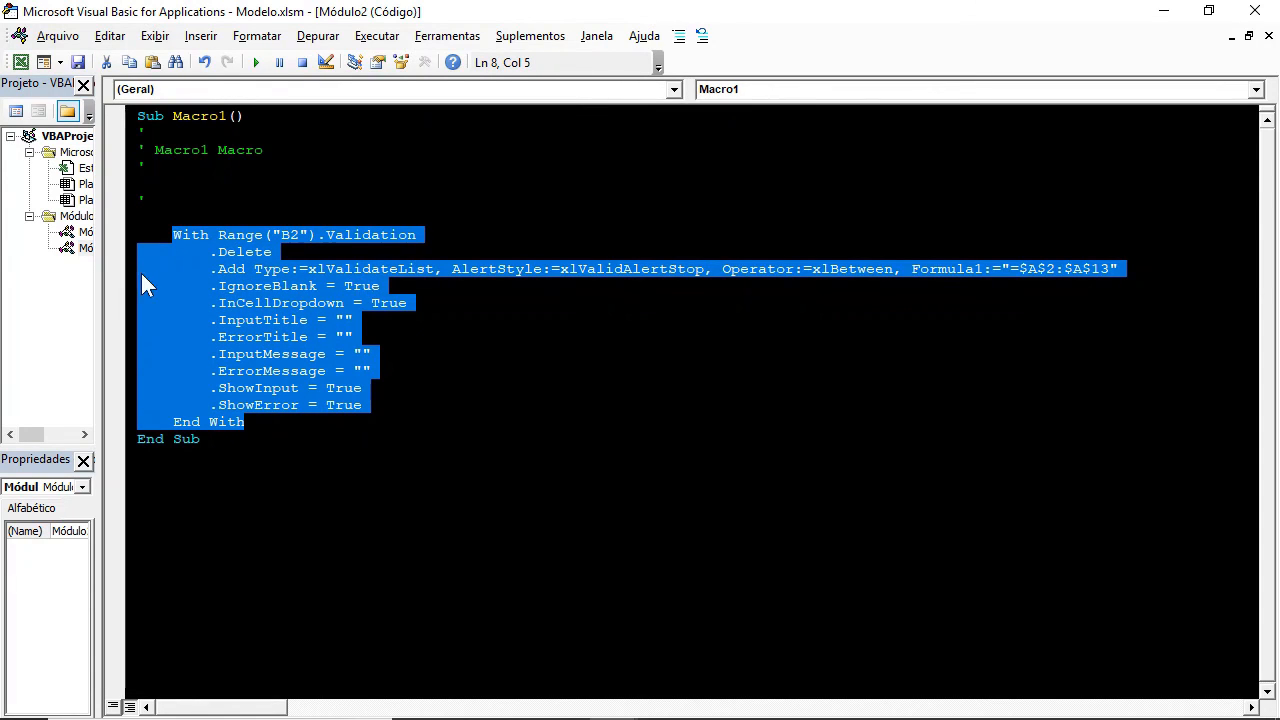
left_click_drag(100, 270, 318, 257)
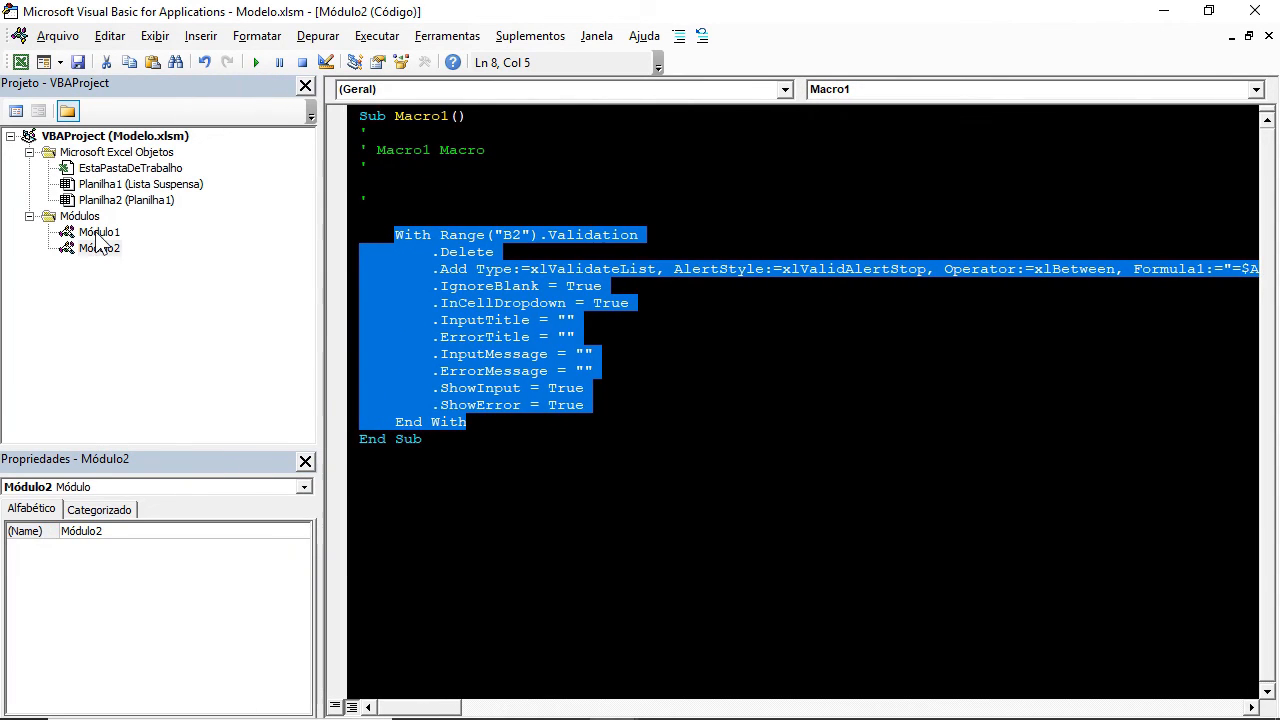
double_click(100, 232)
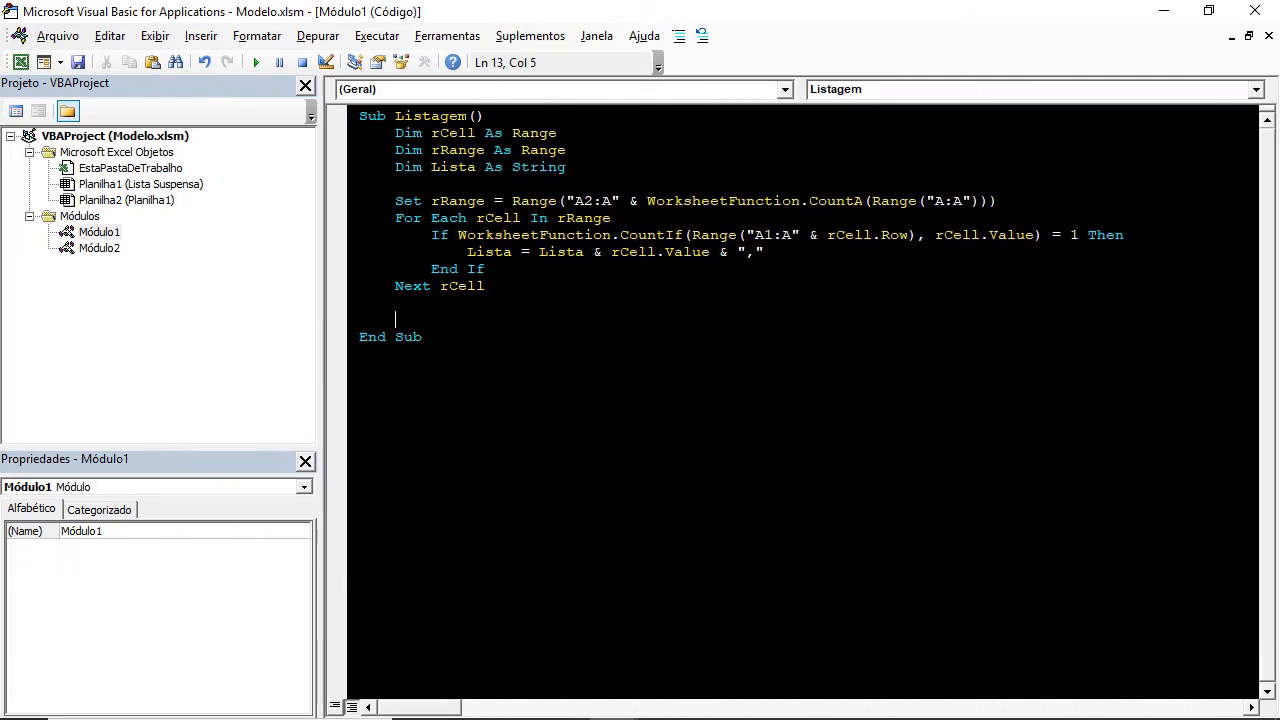
key("ctrl+v")
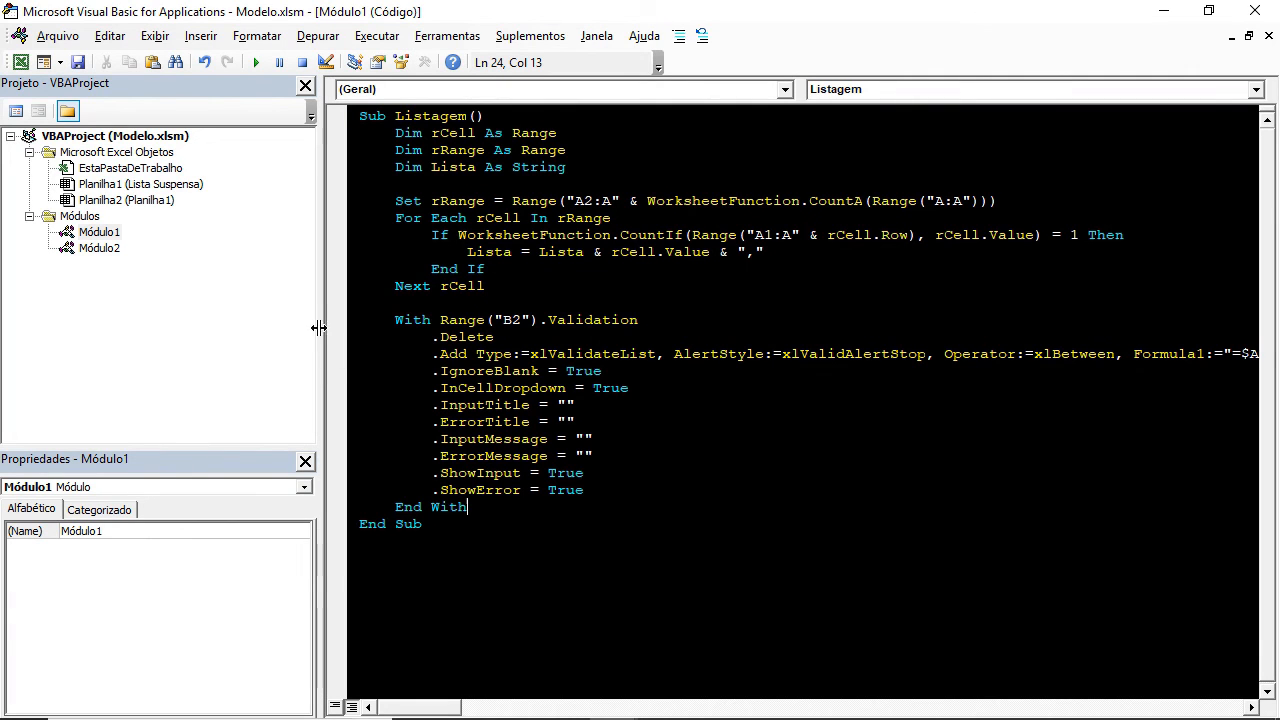
Replace the Formula1 argument "=$A$2:$A$13" in the .Add line with the variable Lista.
left_click_drag(318, 324, 150, 324)
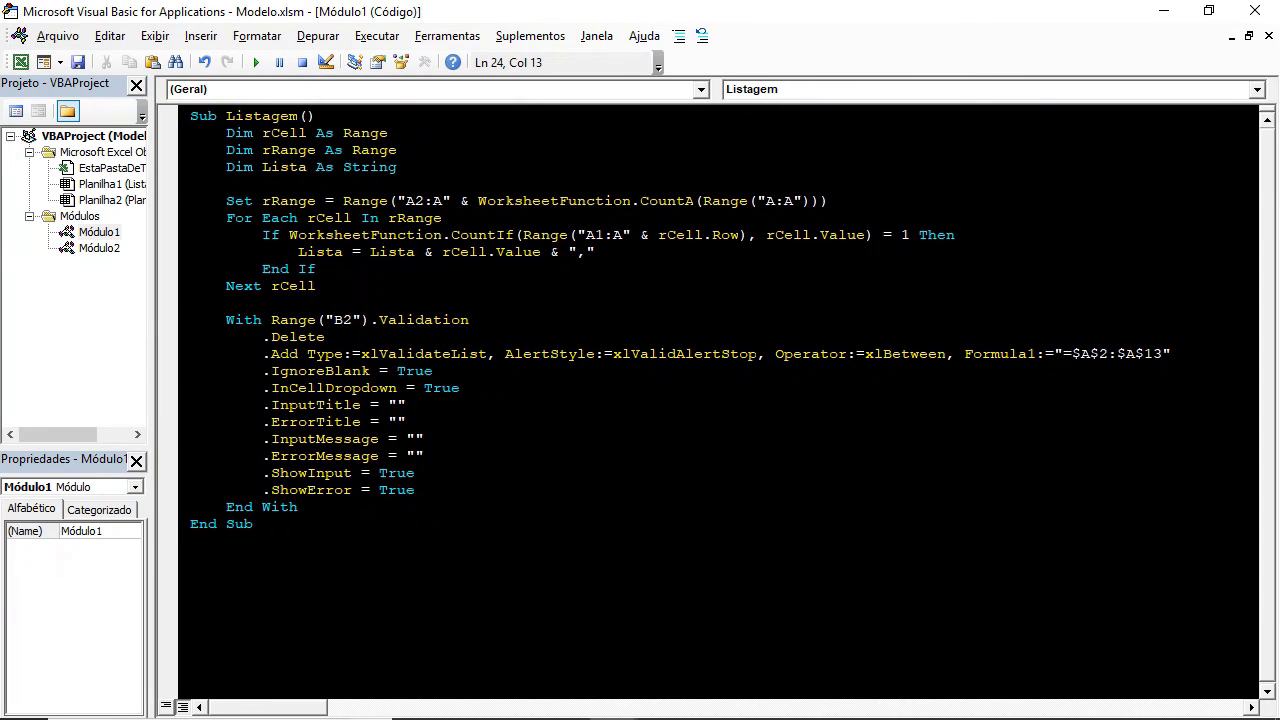
left_click_drag(1170, 353, 1054, 353)
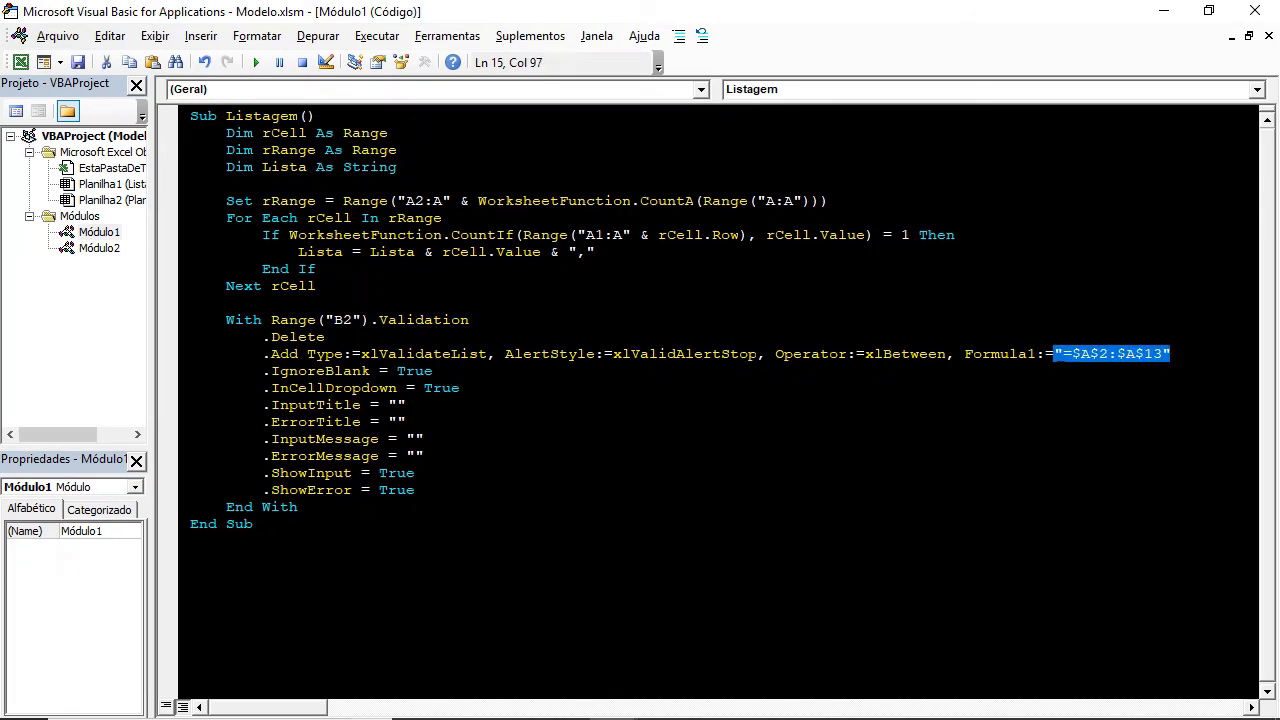
key("Delete")
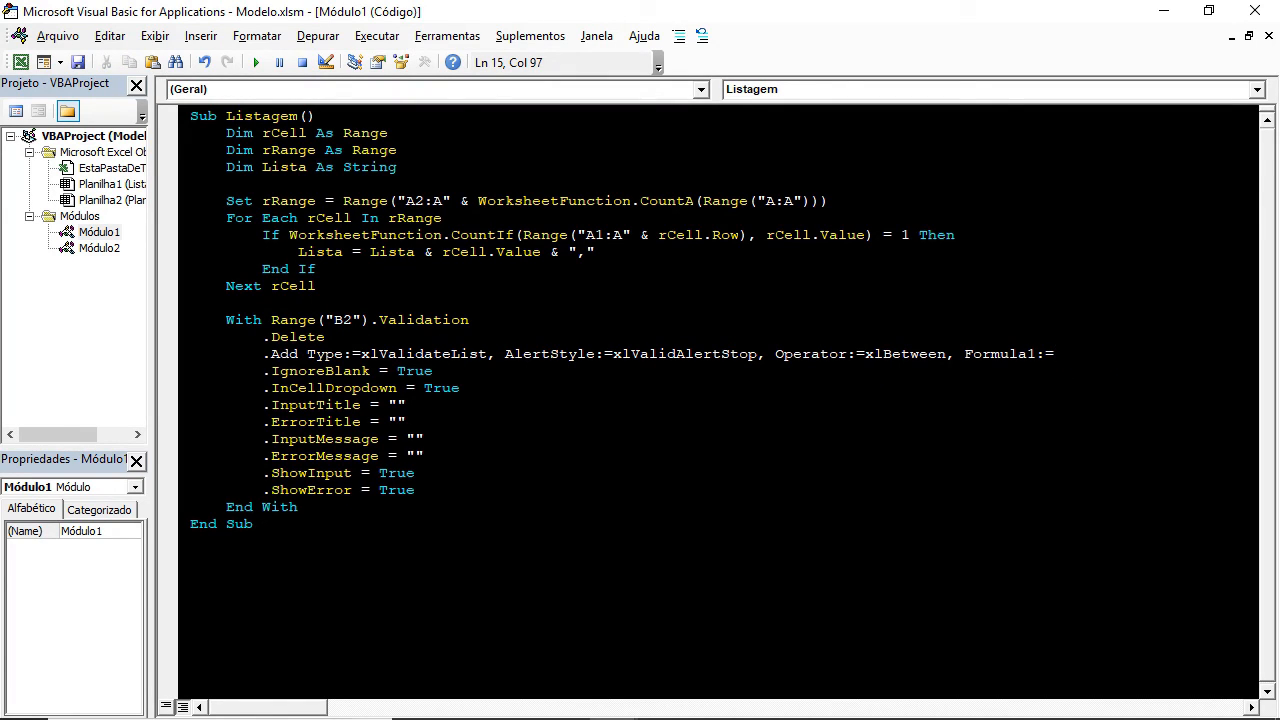
left_click(296, 168)
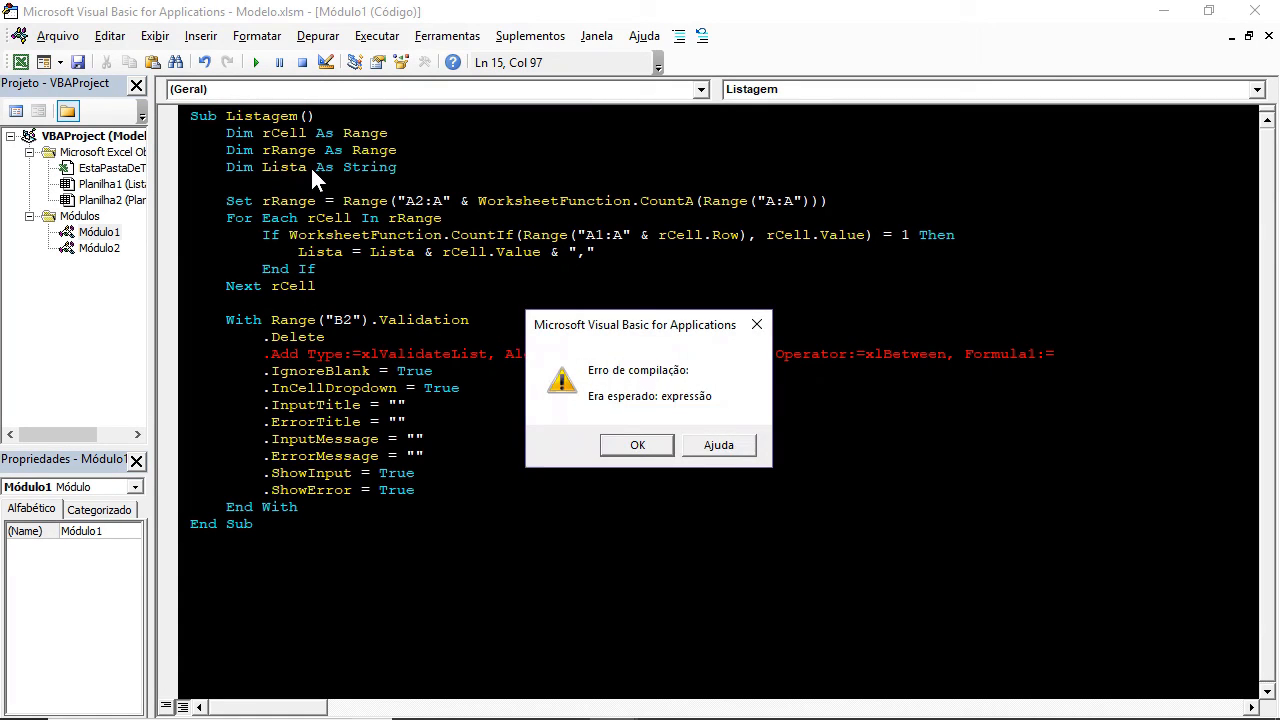
key("Return")
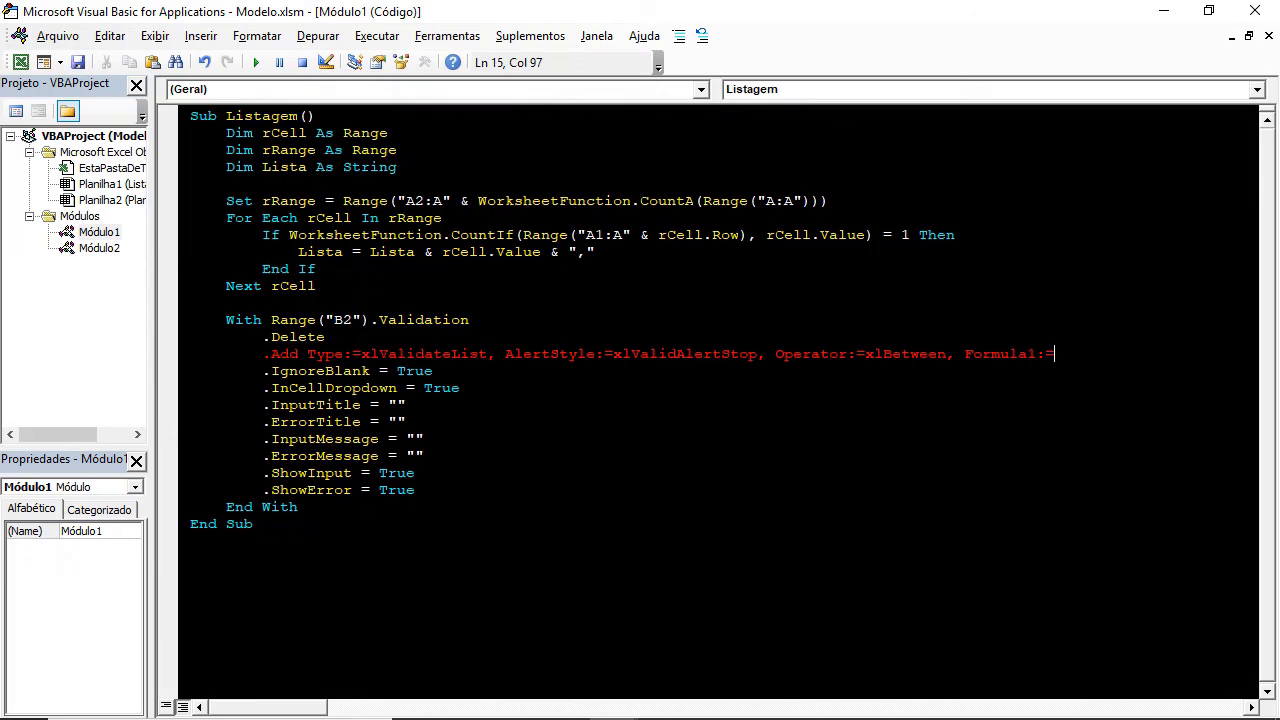
type("Lista")
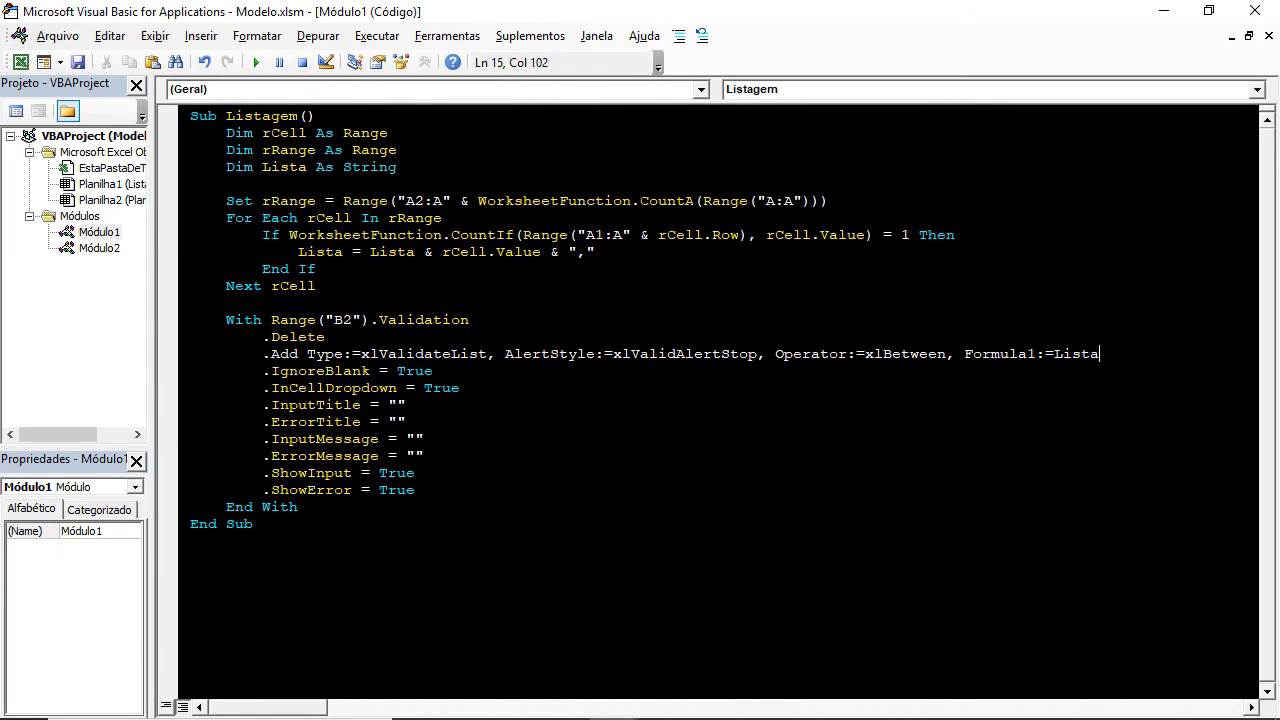
Remove Módulo2 from the project without exporting it.
left_click(407, 405)
left_click(101, 250)
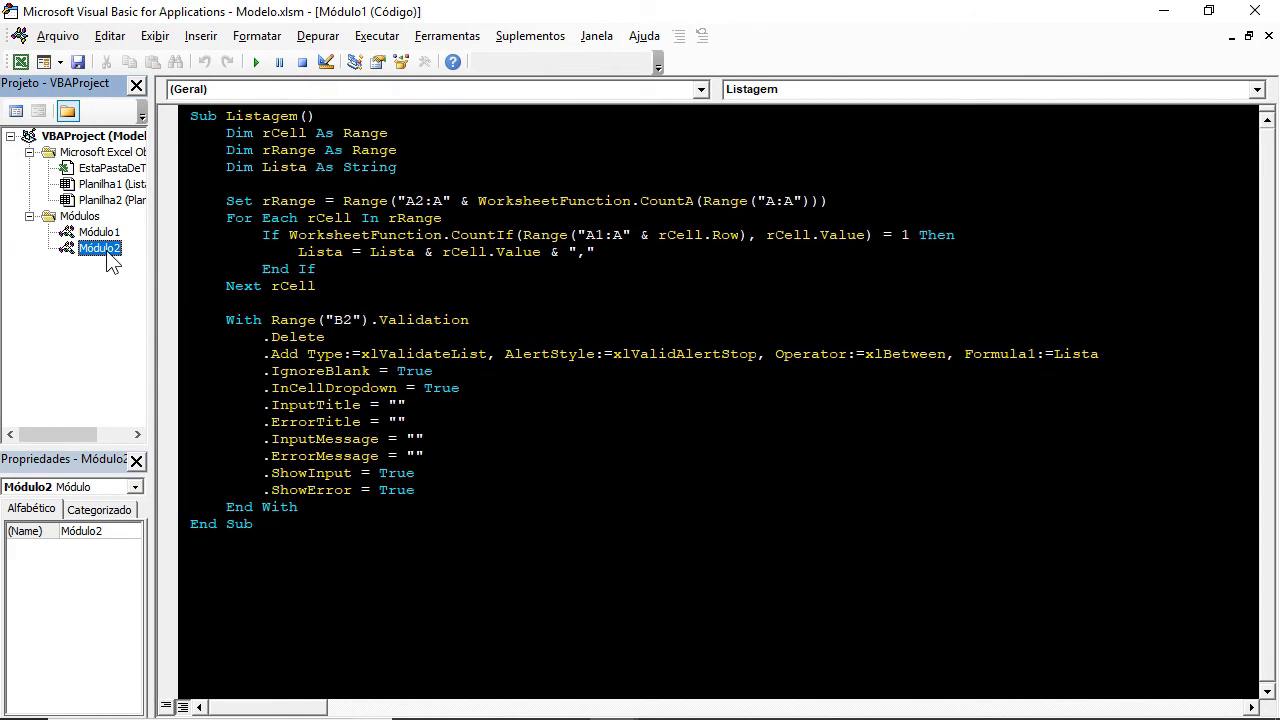
right_click(110, 260)
left_click(203, 428)
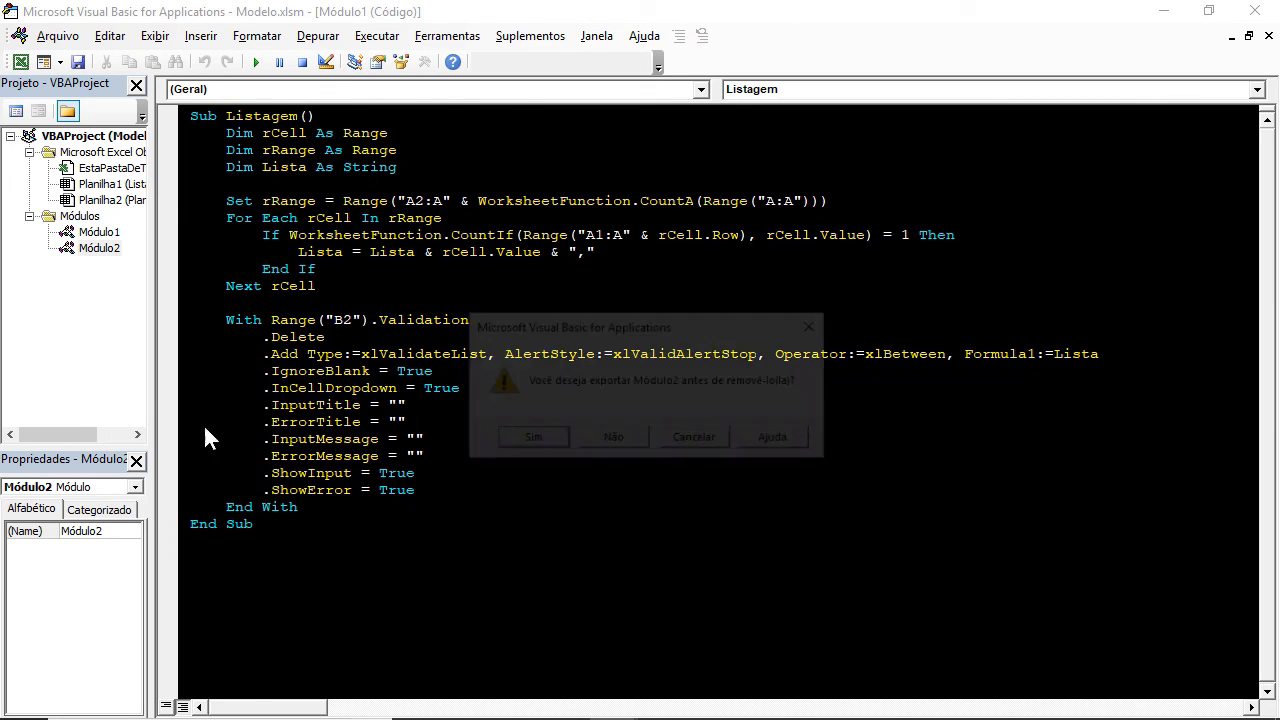
left_click(616, 441)
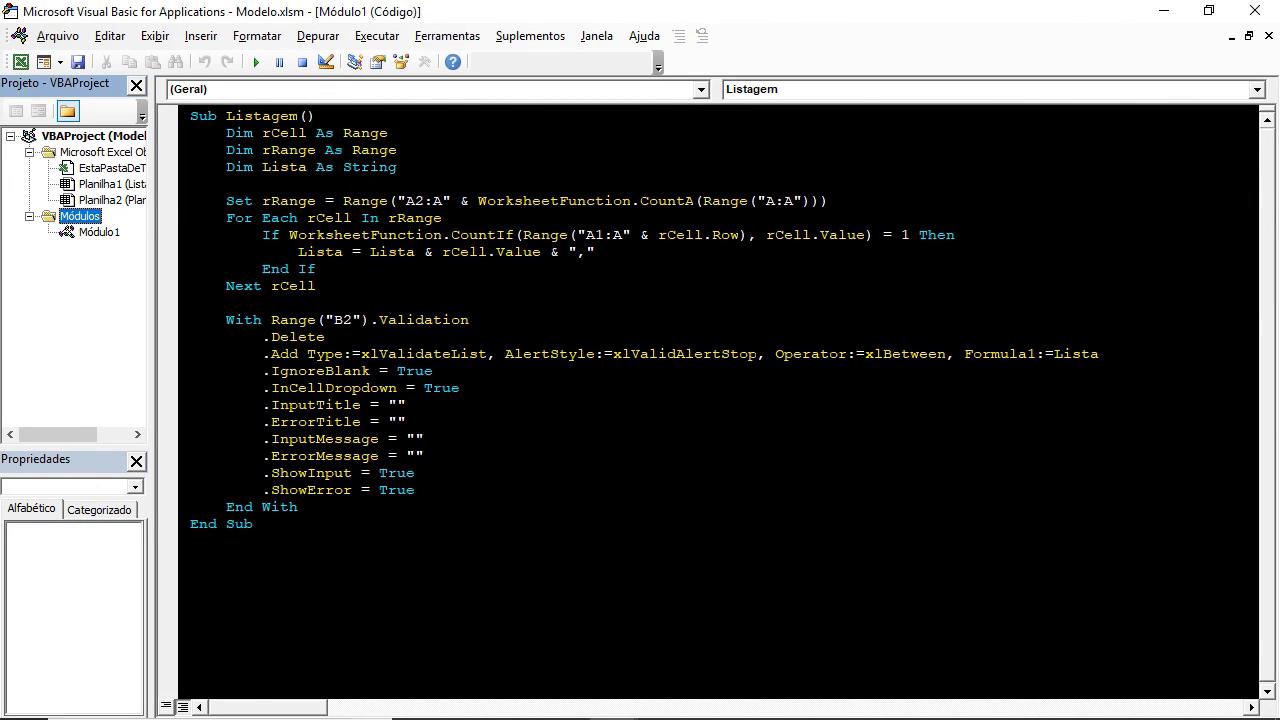
Back in the workbook, run the Listagem macro with B2 on Planilha1 selected and open B2's dropdown.
double_click(100, 233)
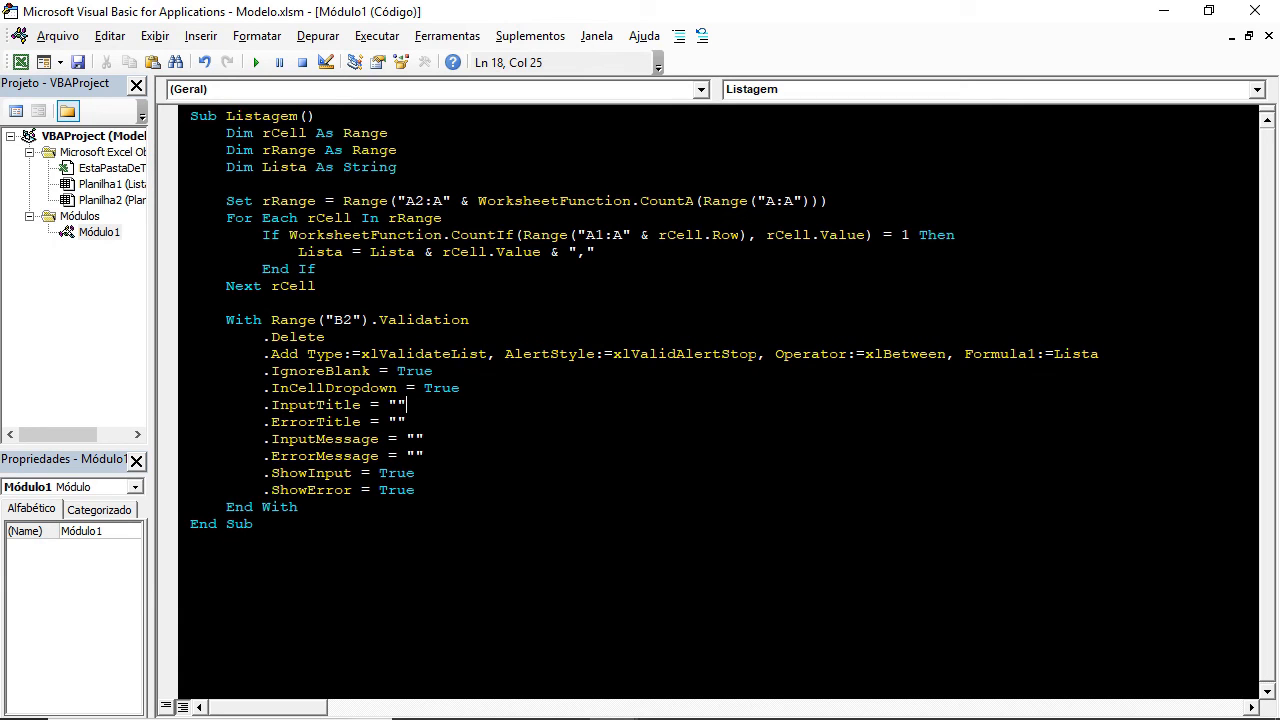
key("alt+F11")
left_click(318, 312)
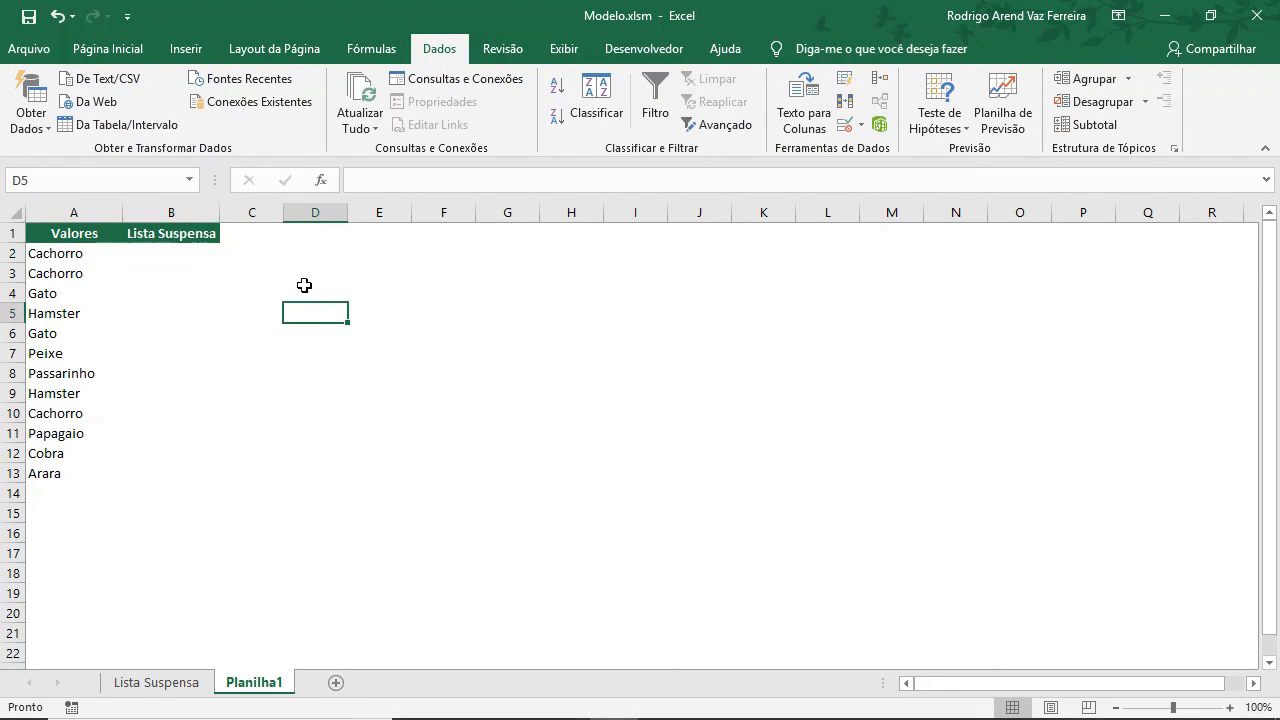
left_click(194, 255)
left_click(196, 292)
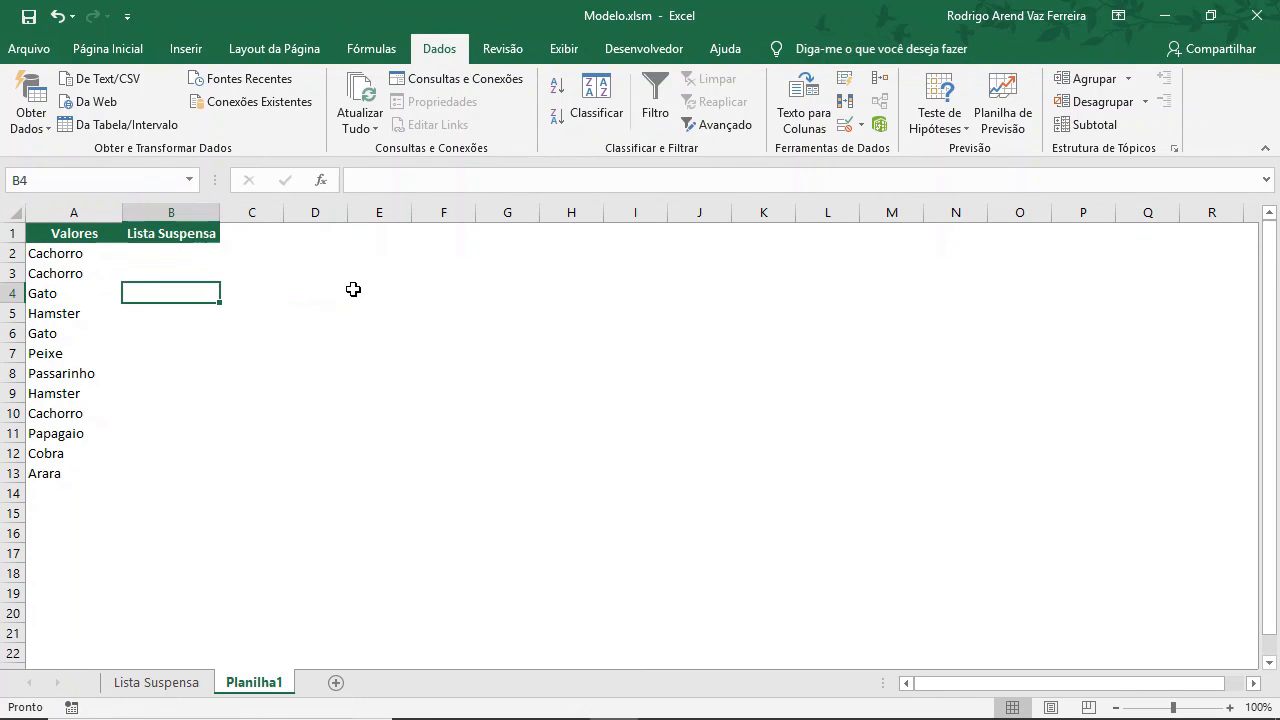
key("ctrl+c")
key("Up")
key("Up")
key("Escape")
left_click(353, 289)
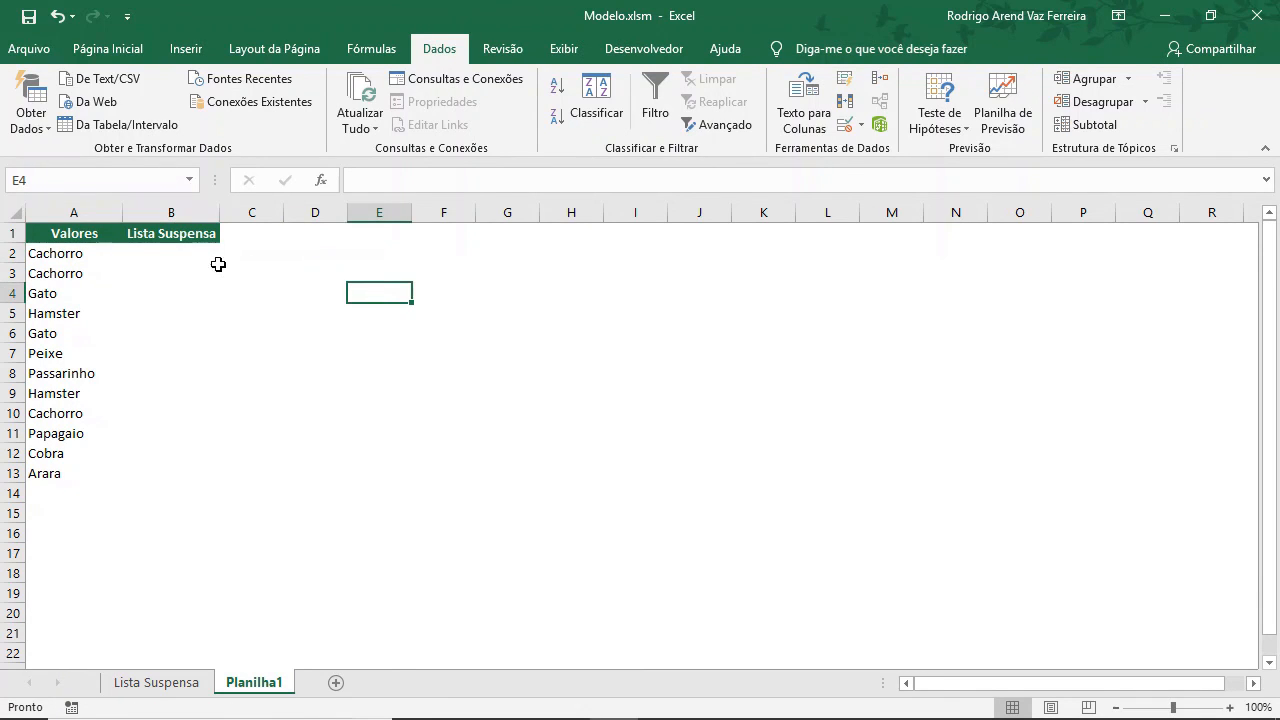
left_click(192, 248)
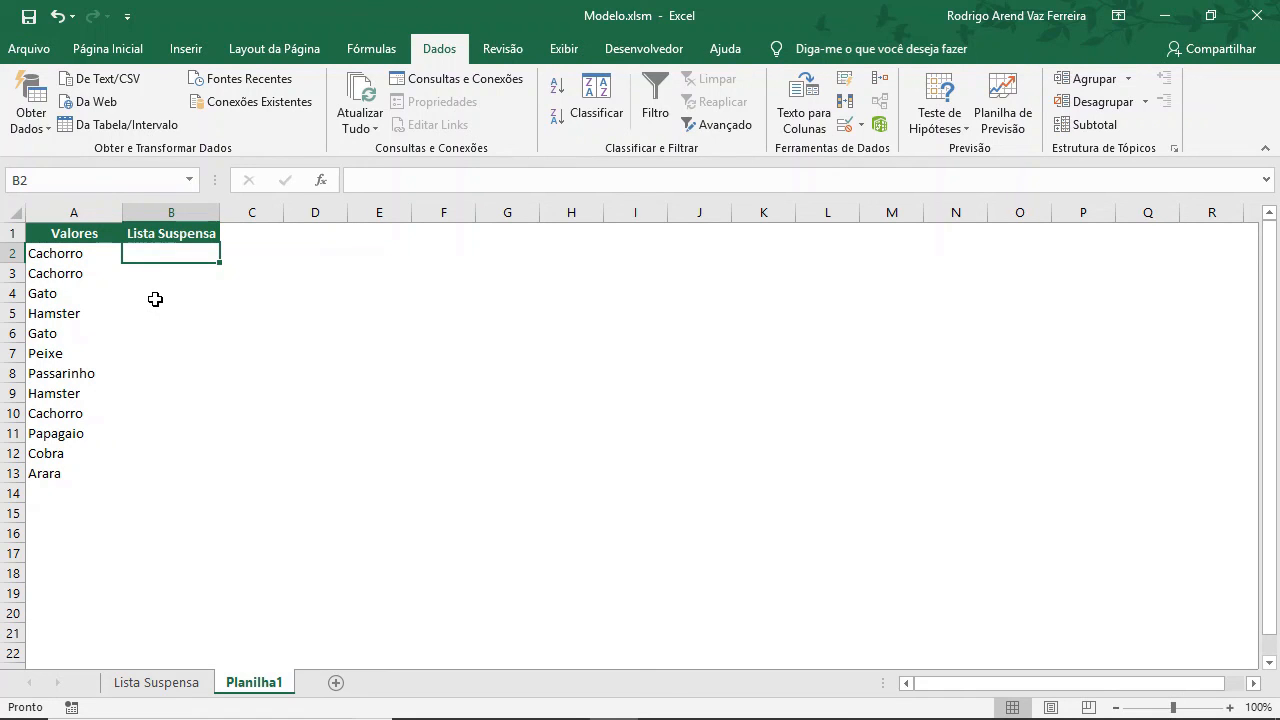
left_click(560, 50)
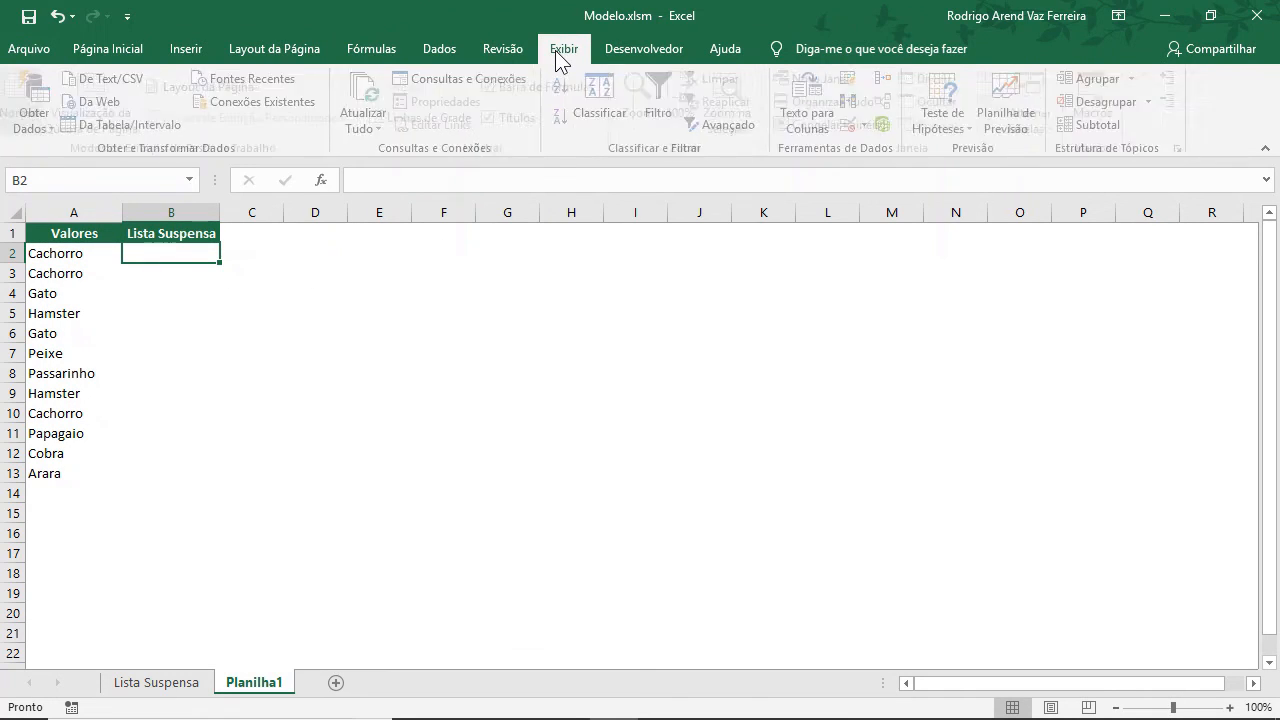
left_click(1115, 92)
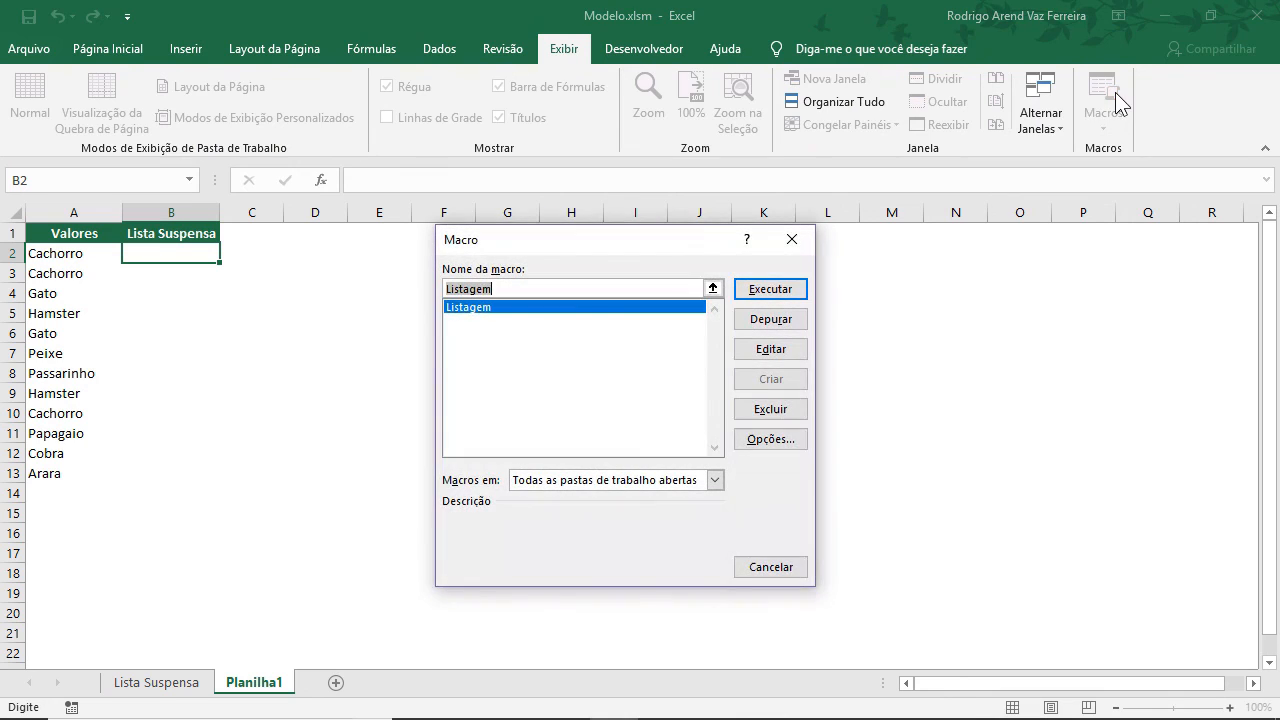
left_click(518, 310)
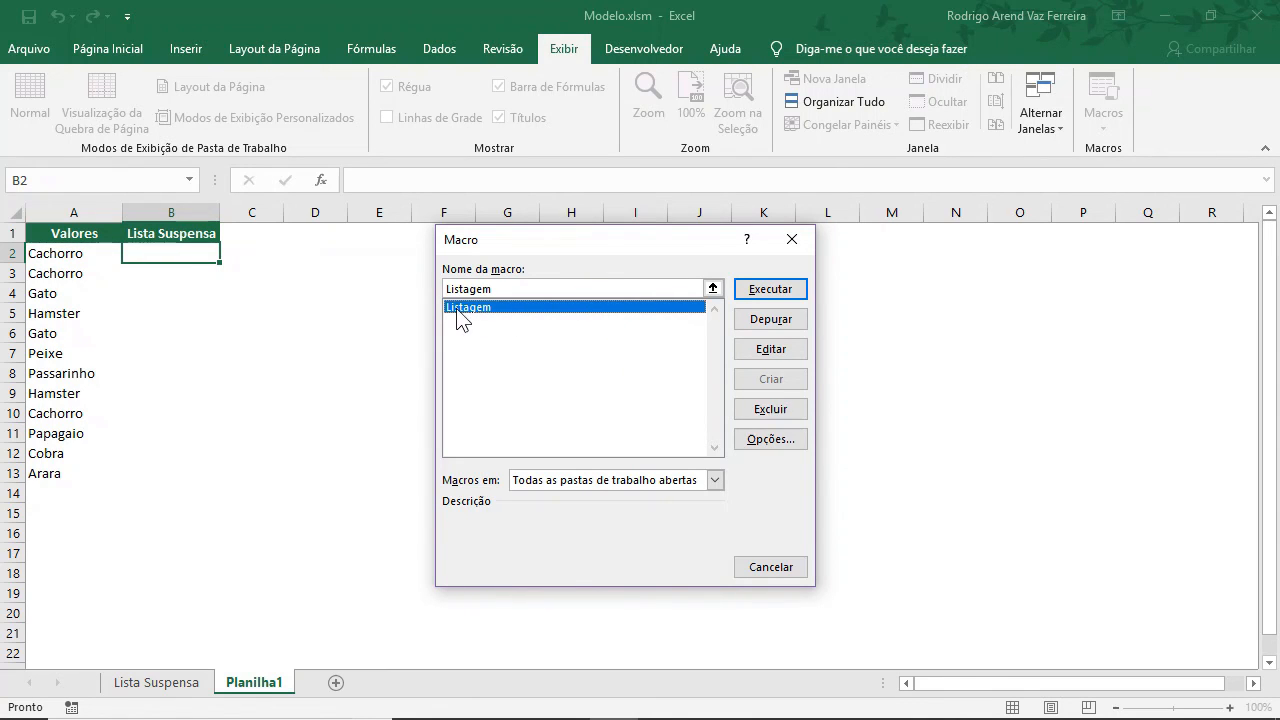
left_click(752, 292)
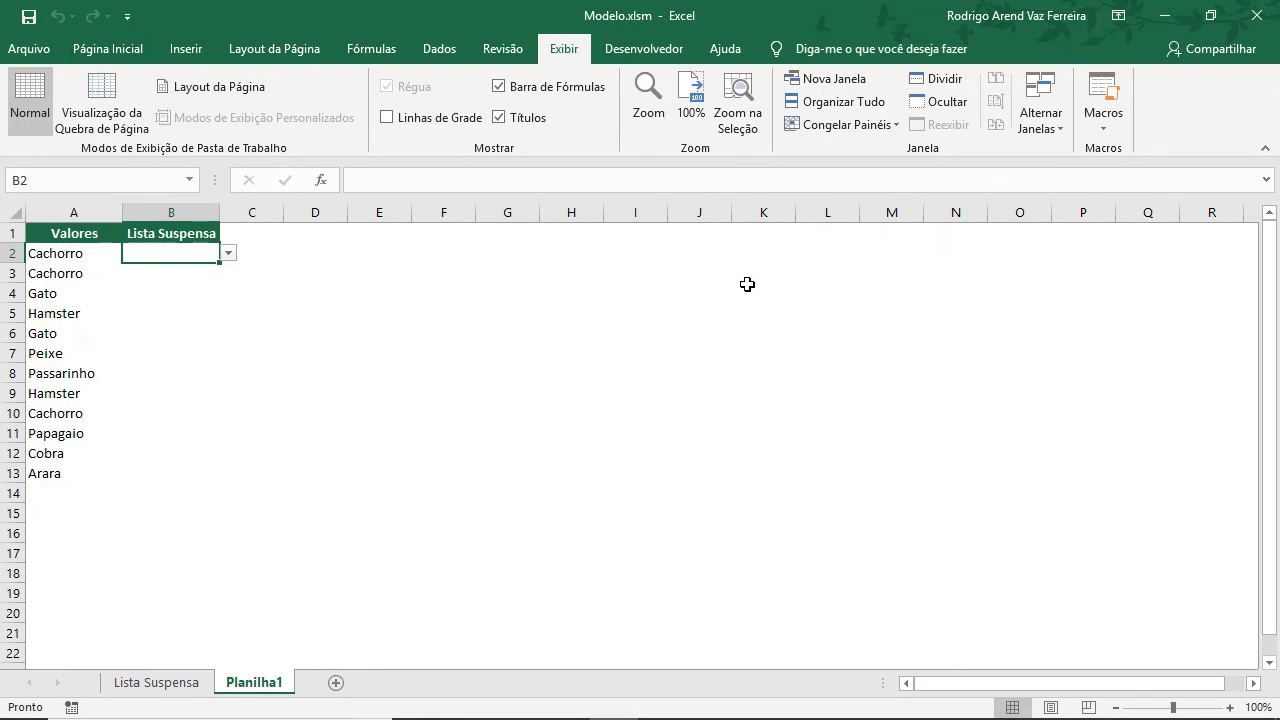
left_click(230, 254)
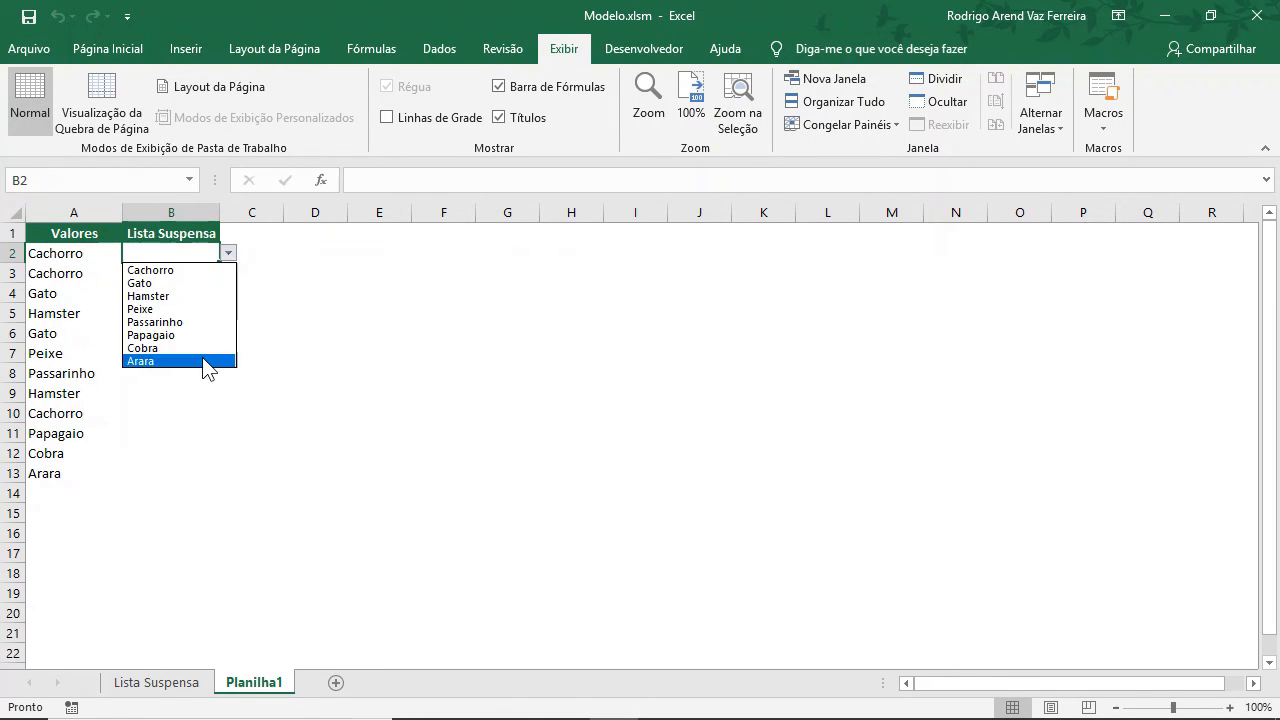
left_click(186, 437)
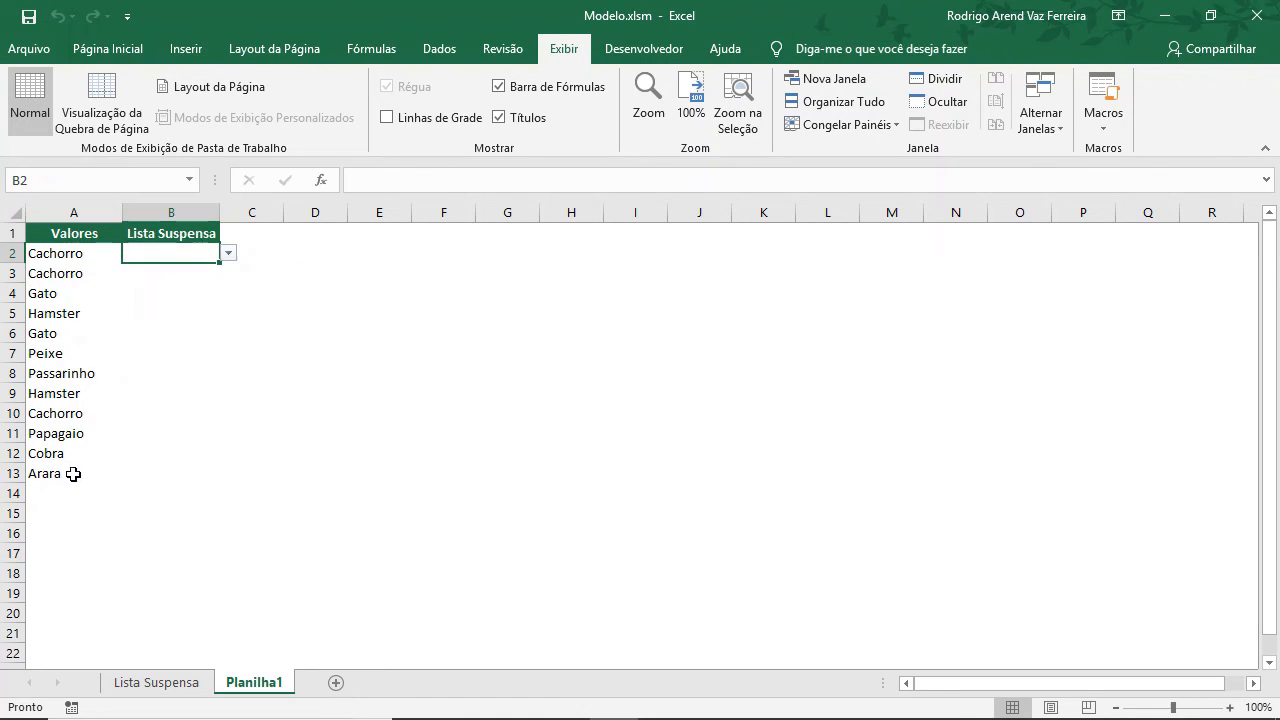
Add Pinguim, Lontra and Abelha as new entries below Arara in the Valores column.
left_click_drag(94, 477, 77, 453)
left_click(77, 492)
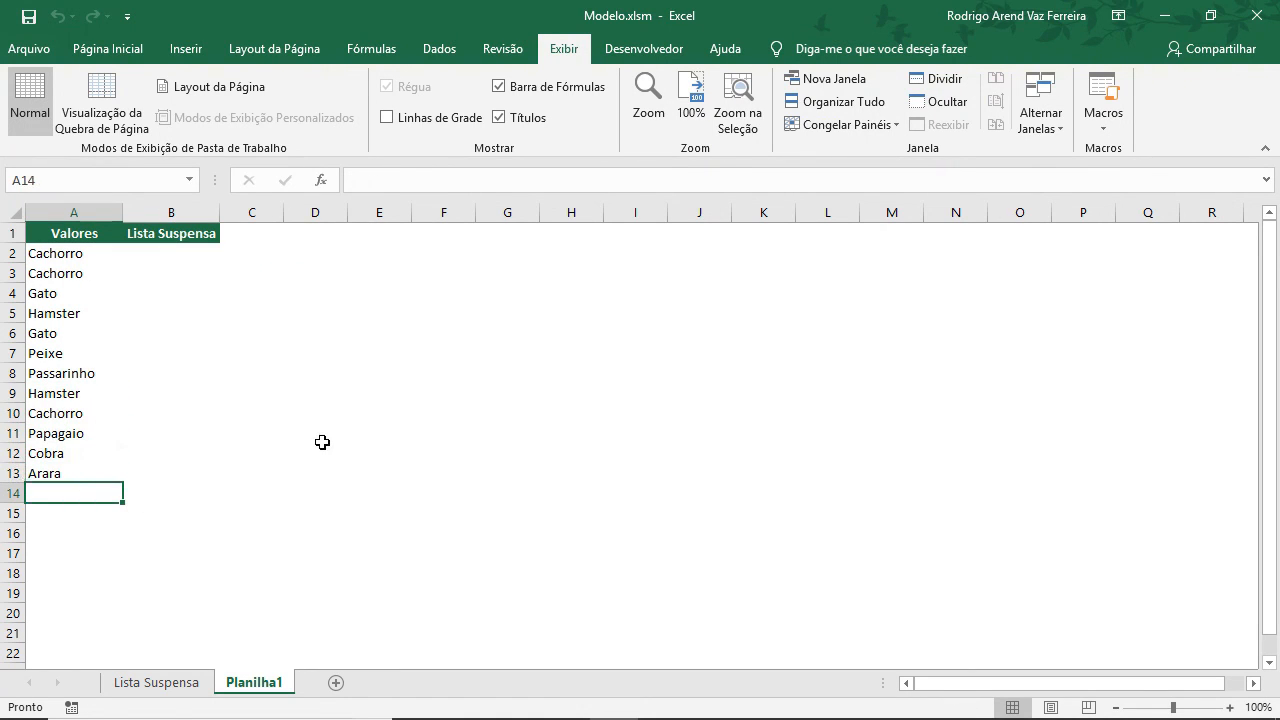
type("PEg")
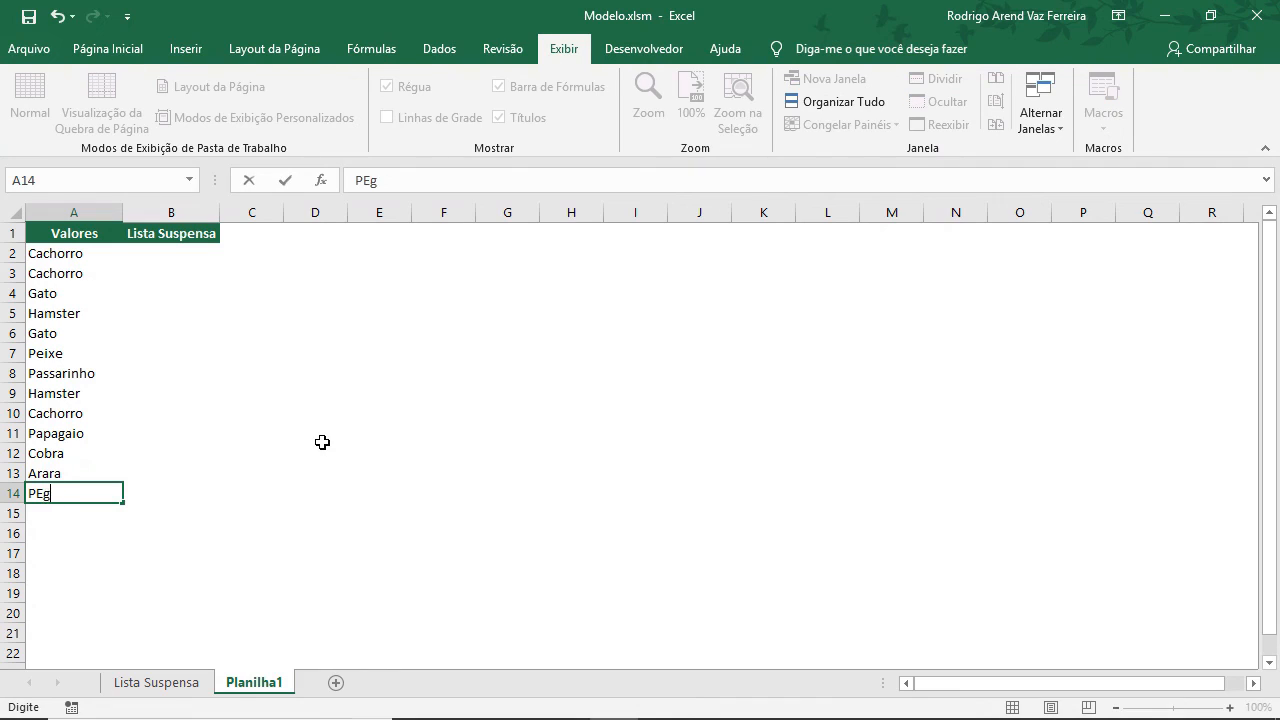
type("inguim")
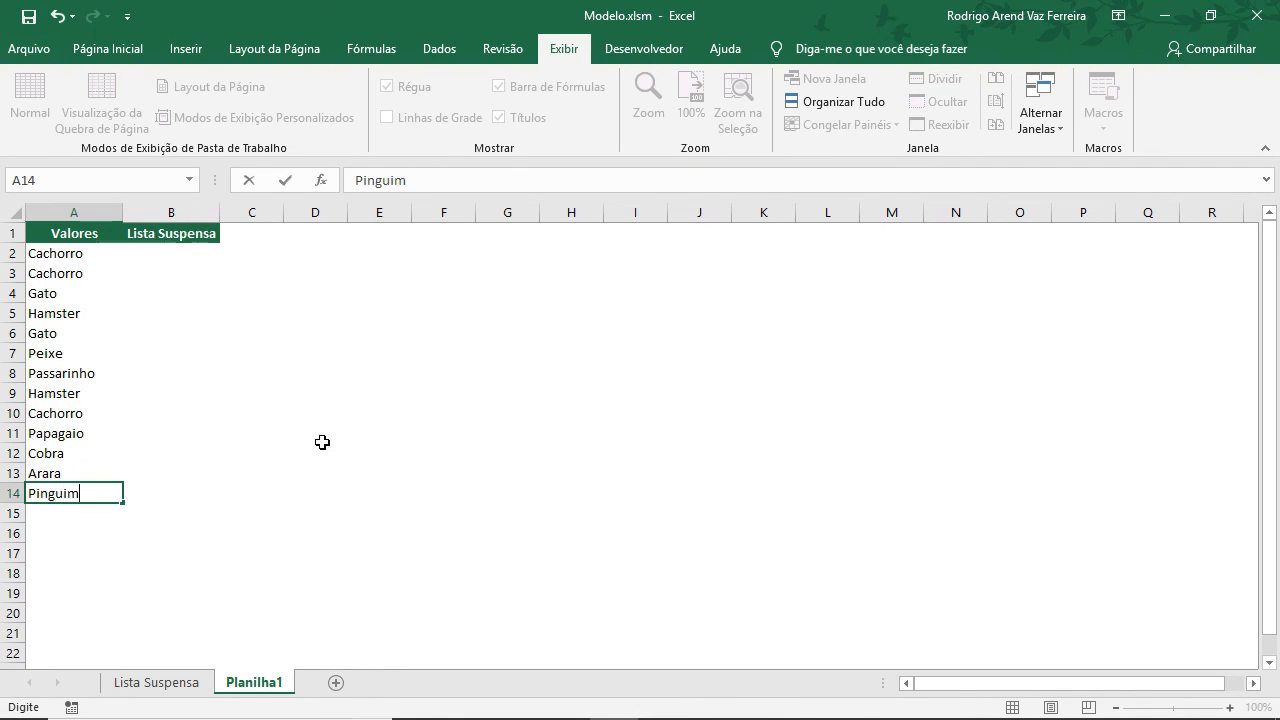
key("Return")
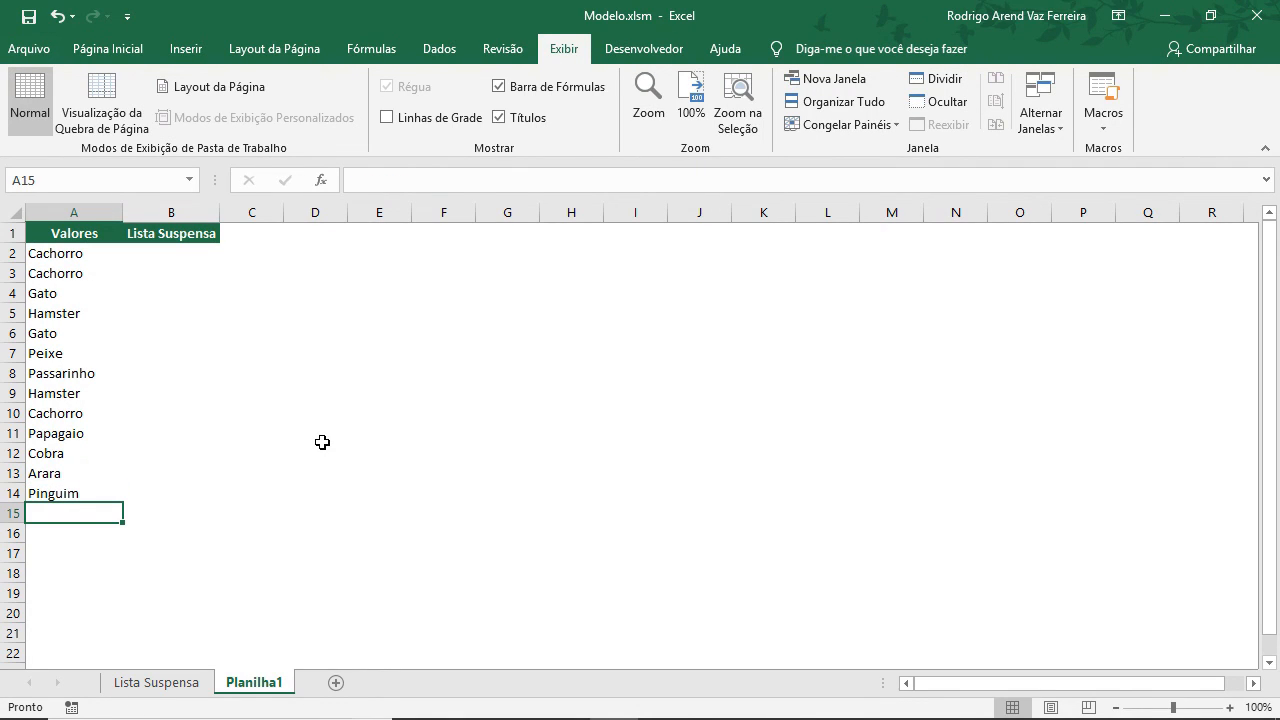
type("Lontra")
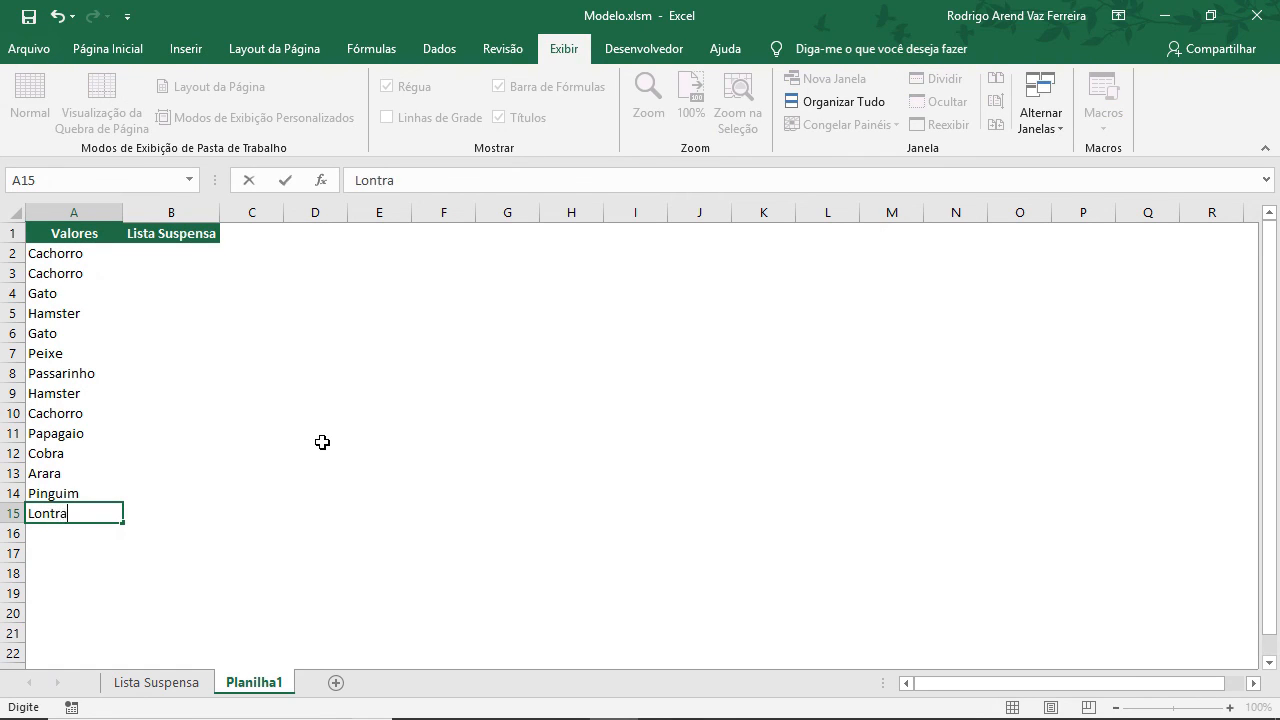
key("Return")
type("Abelha")
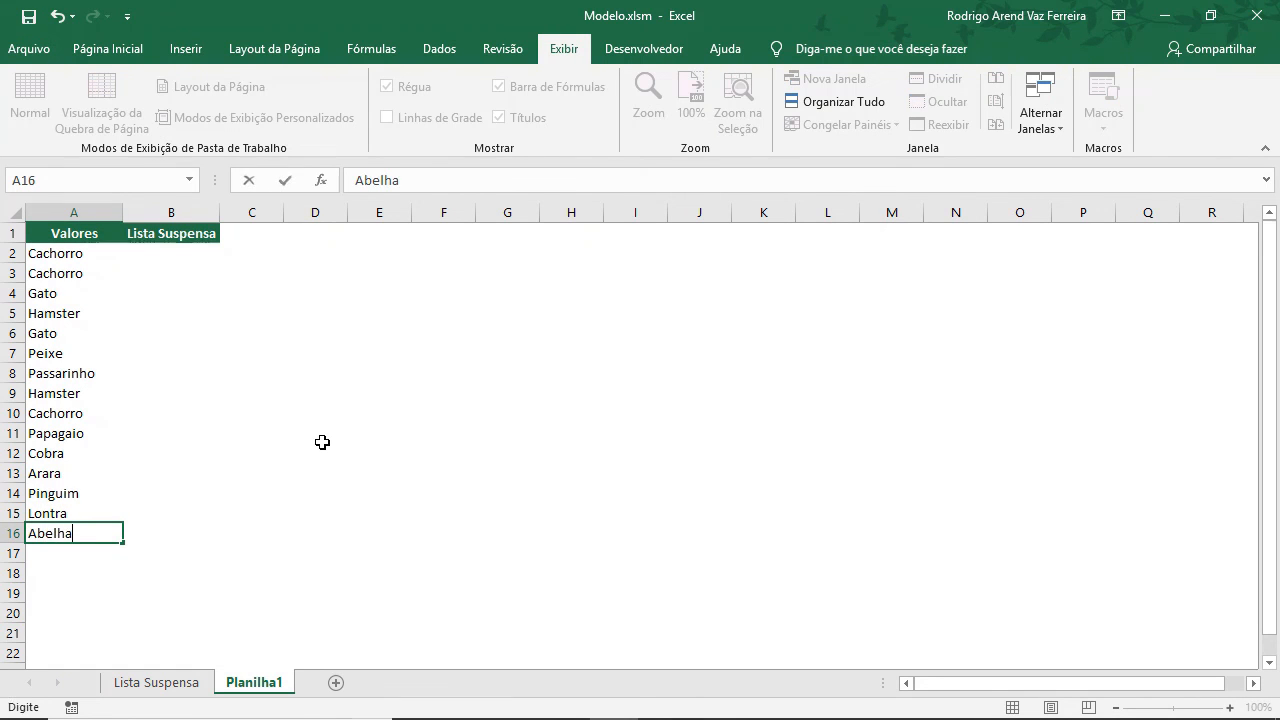
key("Return")
Select B2 and run the Listagem macro again.
left_click(181, 255)
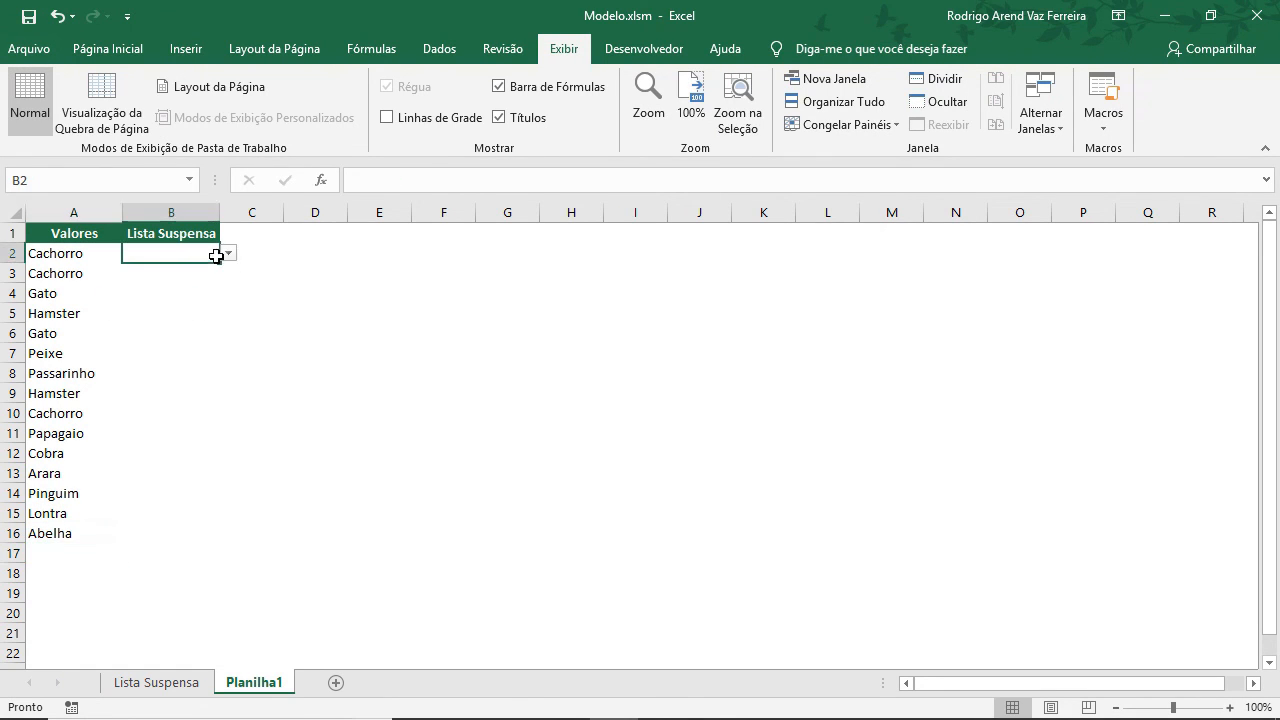
left_click(228, 255)
key("Escape")
left_click(1103, 110)
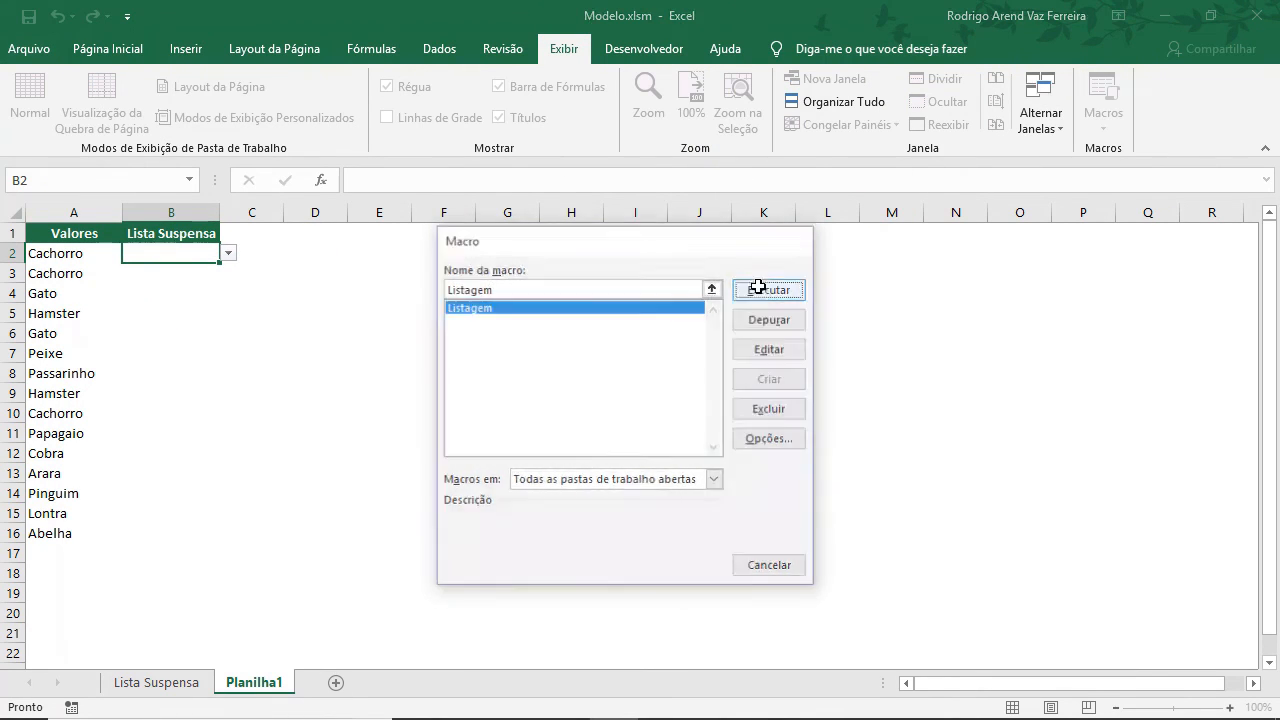
left_click(758, 288)
Open B2's dropdown and scroll through its items, then switch to the Lista Suspensa sheet.
left_click(229, 254)
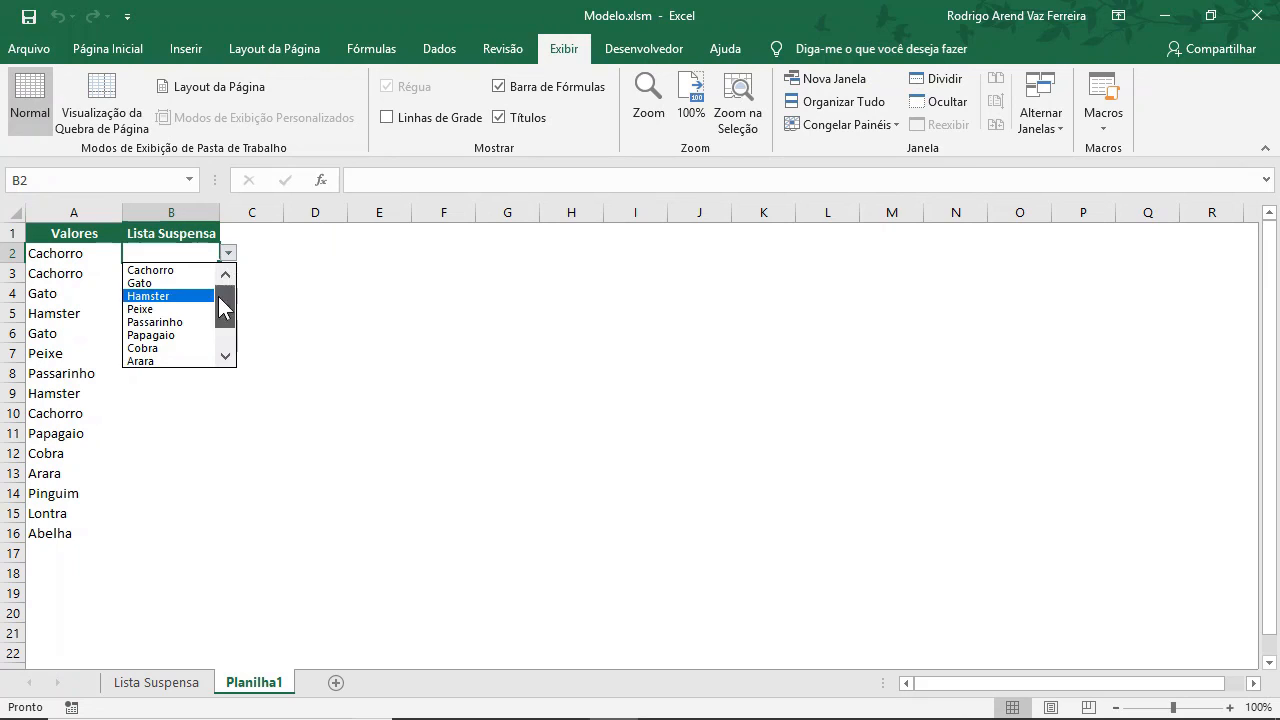
left_click_drag(223, 278, 234, 352)
scroll(238, 327, "up", 1)
scroll(238, 320, "down", 1)
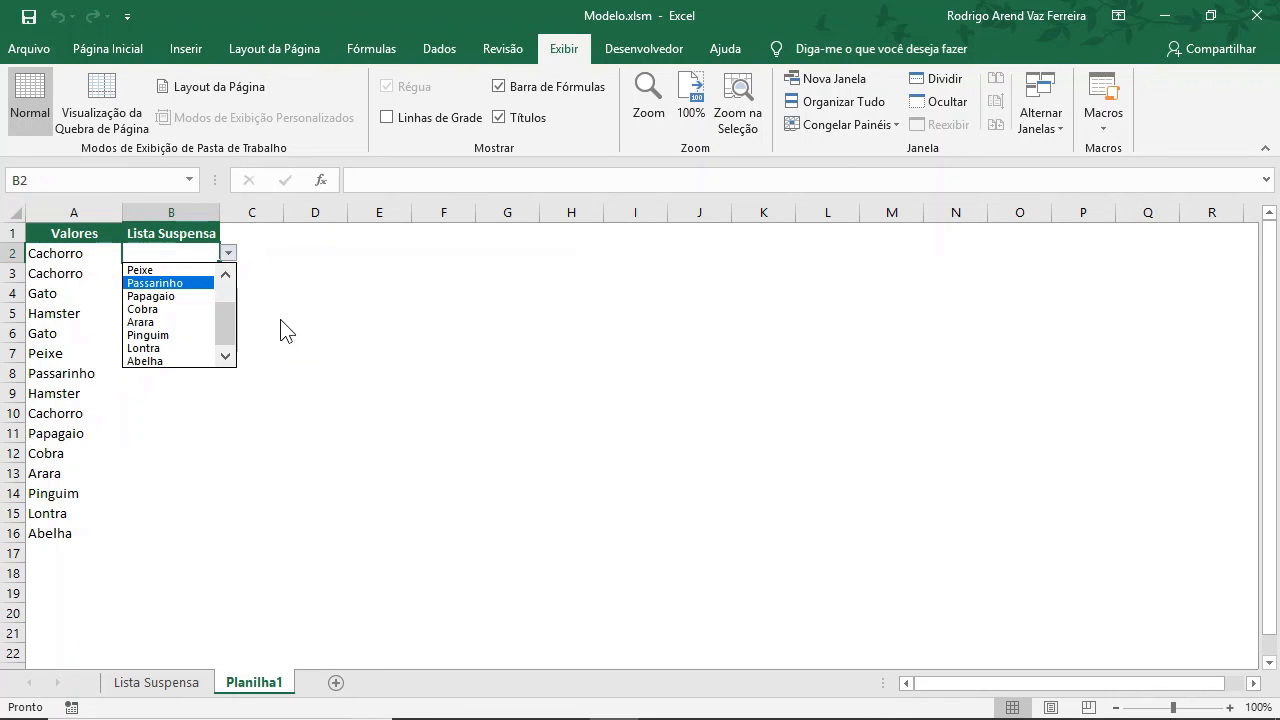
left_click(278, 333)
left_click(120, 685)
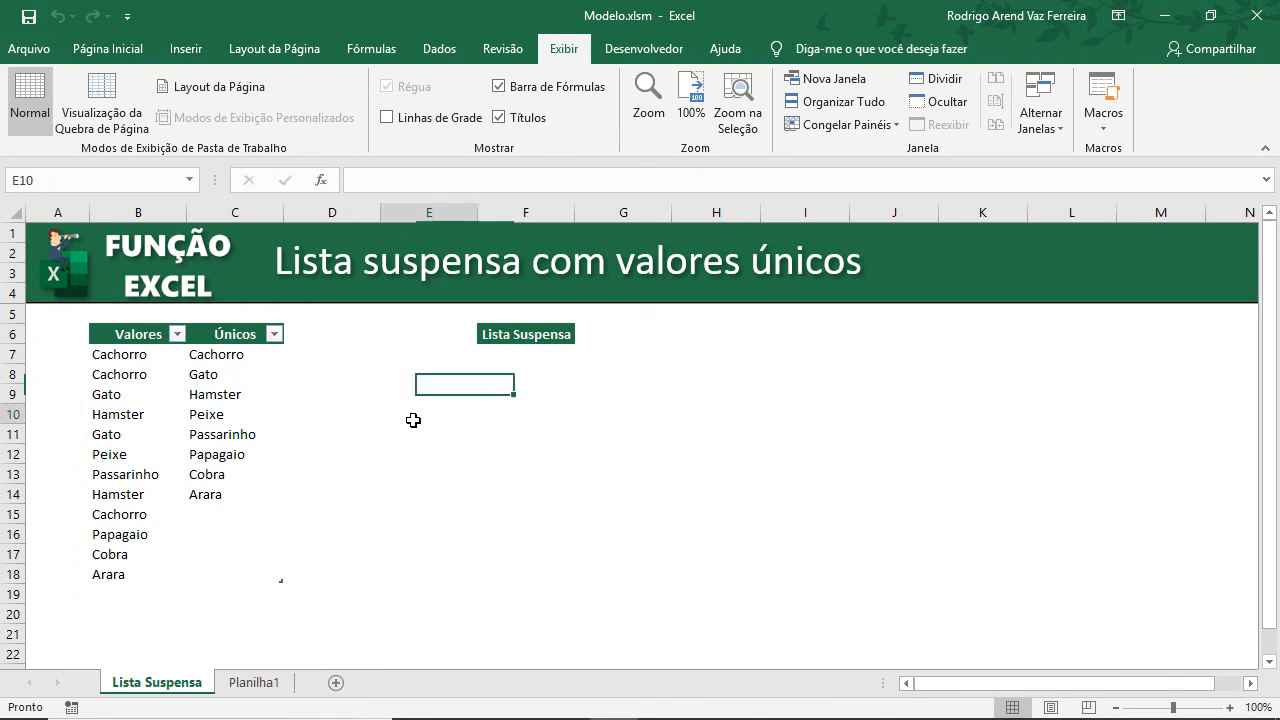